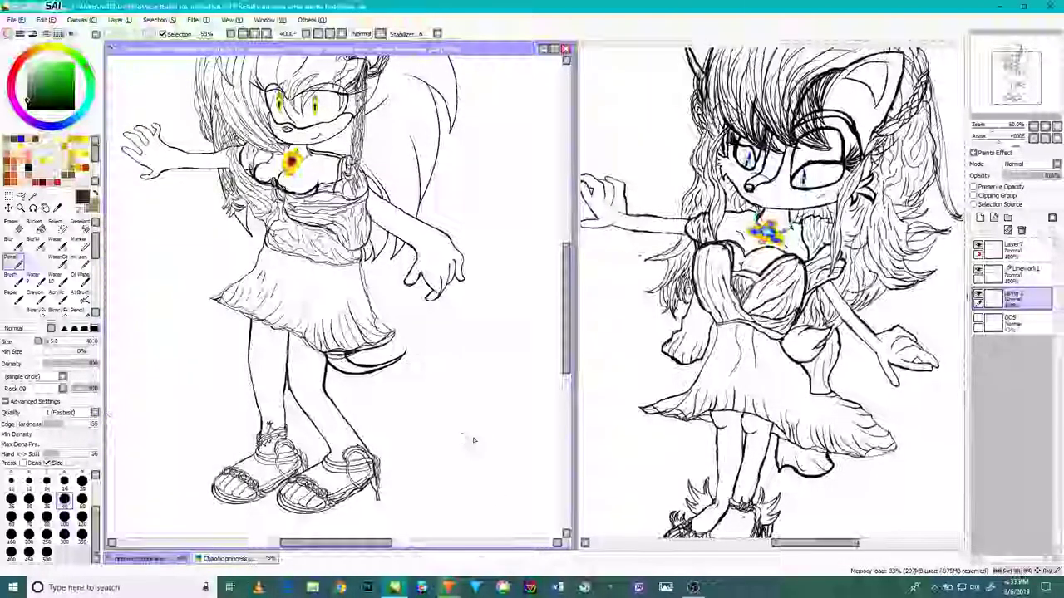
Step: Examine the knee and leg linework of the reference character in the second drawing and compare it with the first drawing's legs
{"action": "scroll", "coordinate": [499, 424], "scroll_direction": "up", "scroll_amount": 1}
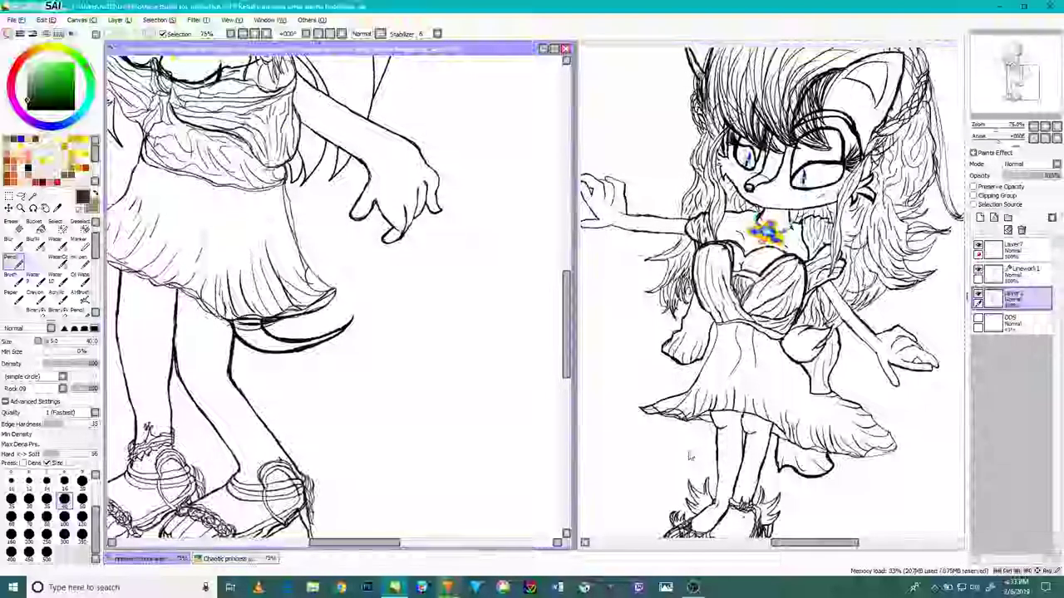
{"action": "left_click", "coordinate": [692, 451]}
{"action": "left_click_drag", "start_coordinate": [715, 413], "coordinate": [714, 324]}
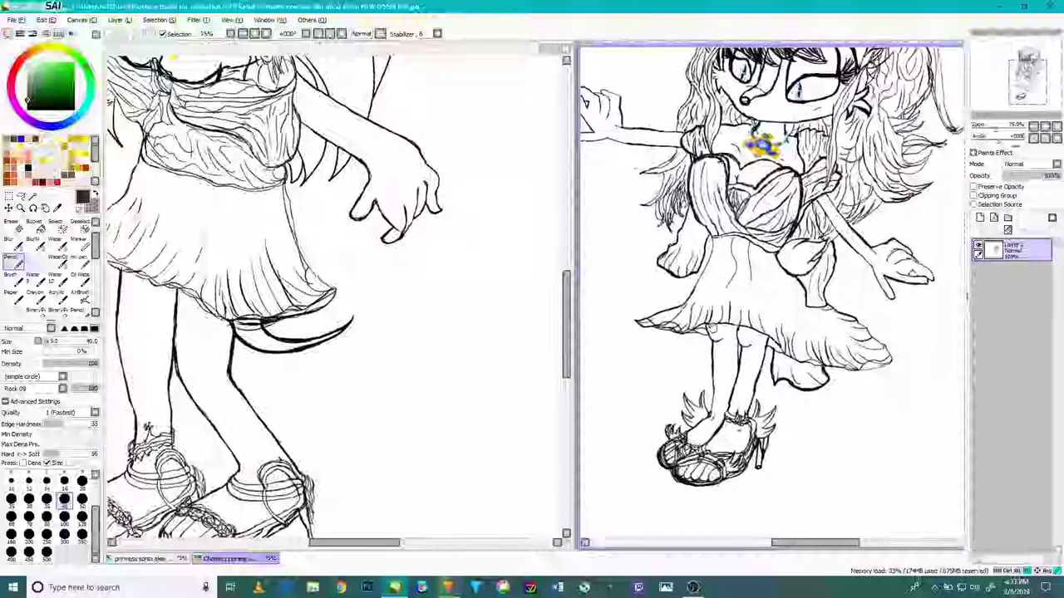
{"action": "scroll", "coordinate": [730, 339], "scroll_direction": "down", "scroll_amount": 1}
{"action": "scroll", "coordinate": [725, 353], "scroll_direction": "up", "scroll_amount": 4}
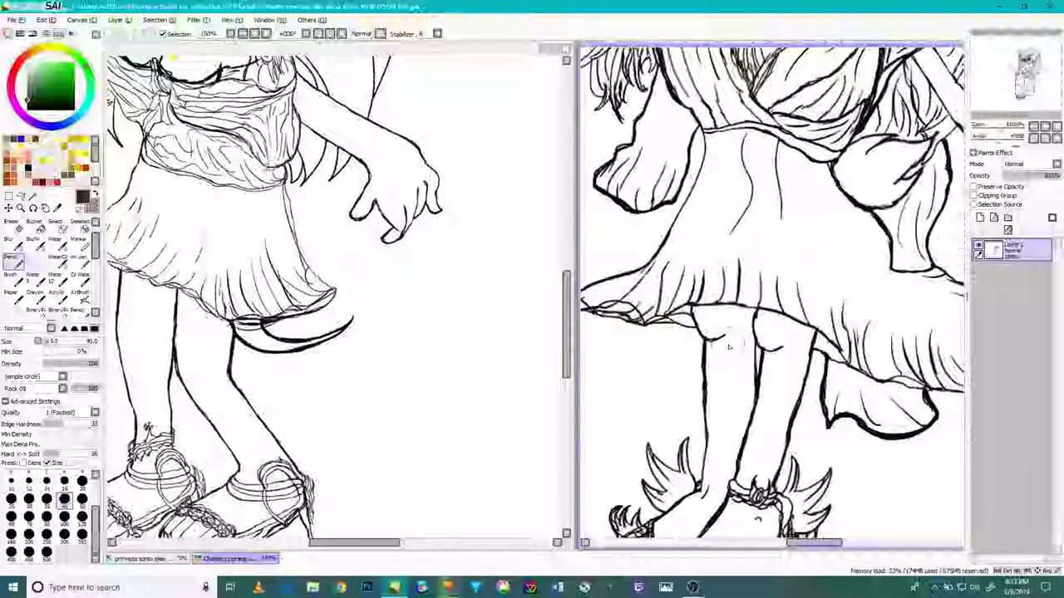
{"action": "left_click_drag", "start_coordinate": [724, 355], "coordinate": [767, 299]}
{"action": "left_click", "coordinate": [396, 410]}
{"action": "left_click_drag", "start_coordinate": [404, 398], "coordinate": [564, 368]}
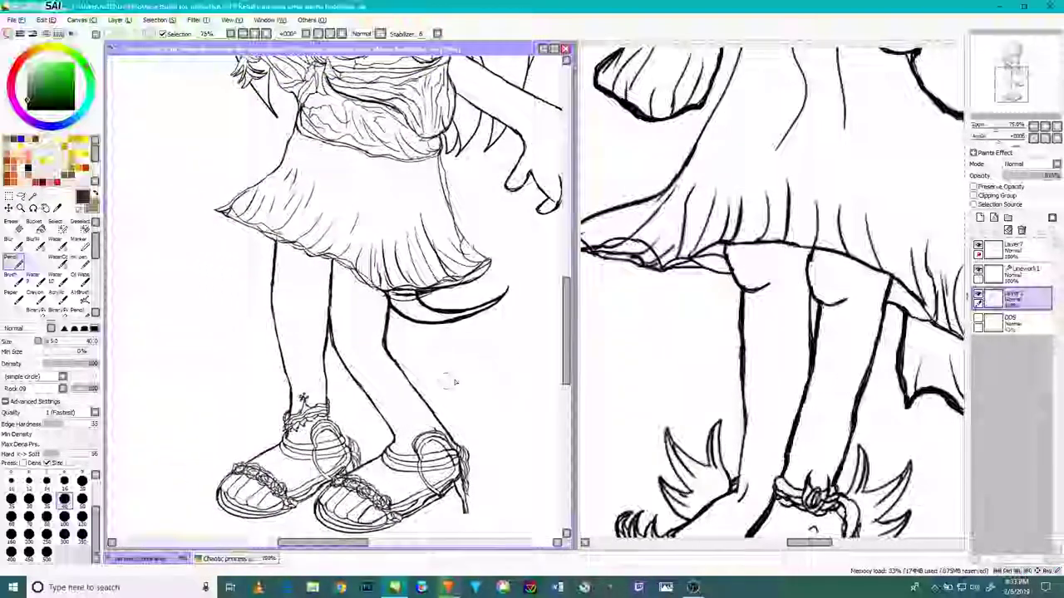
Step: Erase short gaps at knee height in the left-hand leg's outer outline and the right-hand leg's inner outline
{"action": "scroll", "coordinate": [308, 342], "scroll_direction": "up", "scroll_amount": 4}
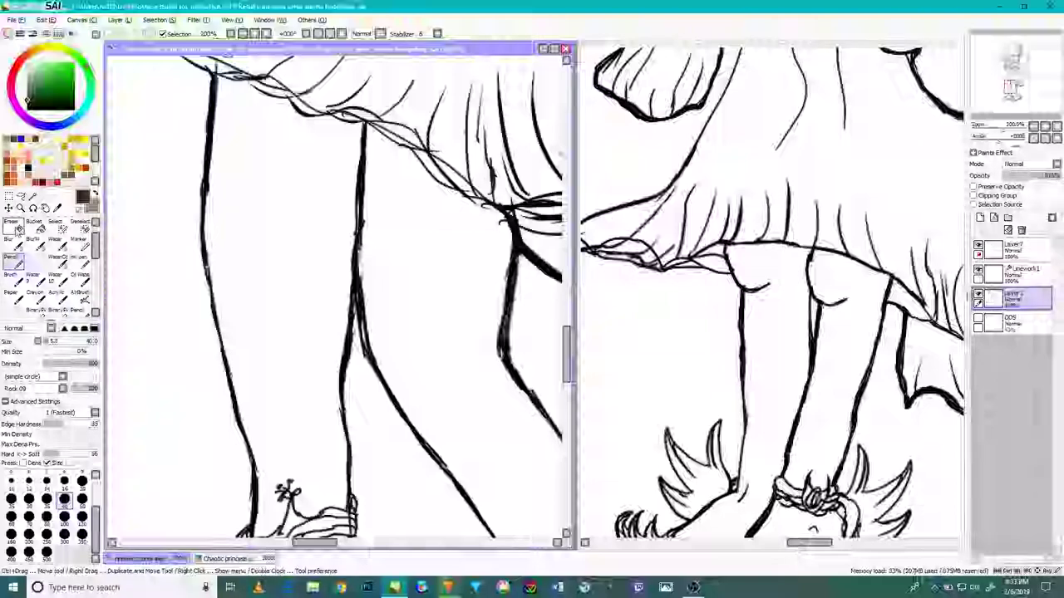
{"action": "key", "text": "e"}
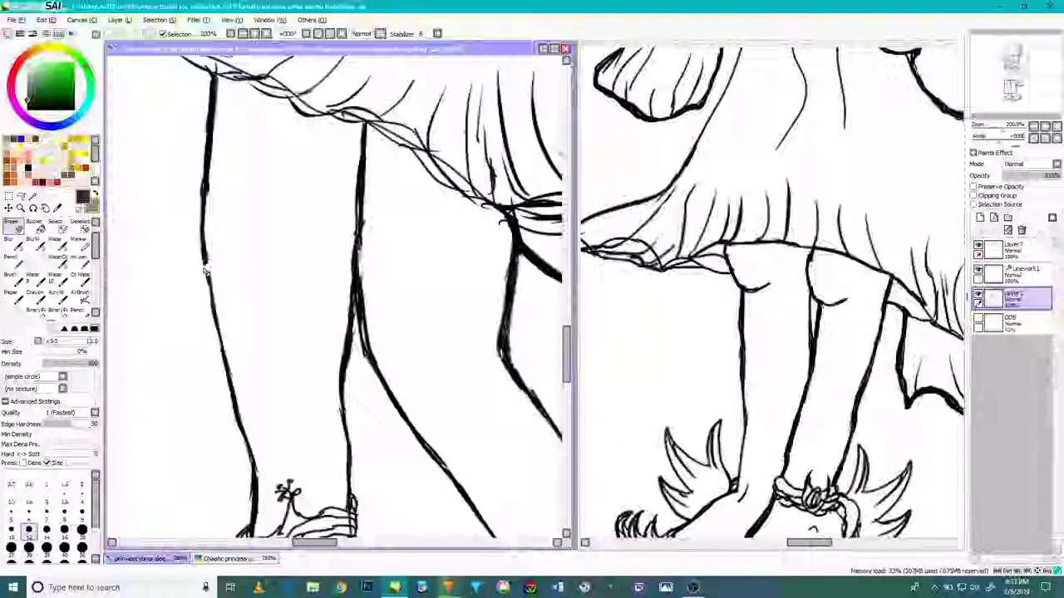
{"action": "left_click_drag", "start_coordinate": [205, 267], "coordinate": [211, 263]}
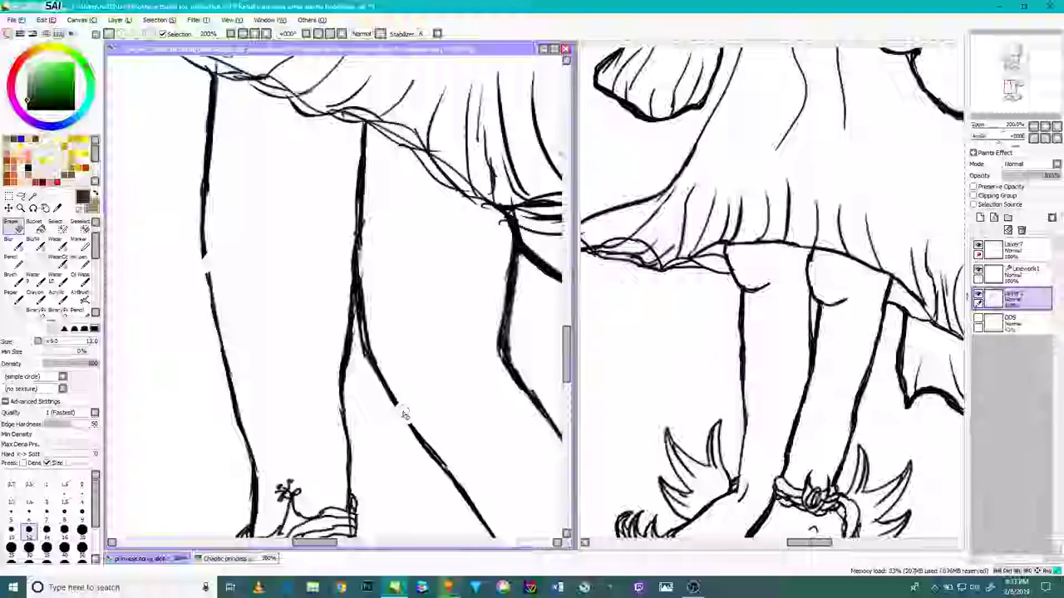
{"action": "left_click", "coordinate": [397, 418]}
{"action": "scroll", "coordinate": [101, 275], "scroll_direction": "down", "scroll_amount": 3}
{"action": "scroll", "coordinate": [101, 274], "scroll_direction": "up", "scroll_amount": 1}
Step: Choose the second Pencil brush at size 1.5 and set its stabilizer to 7
{"action": "left_click", "coordinate": [78, 288]}
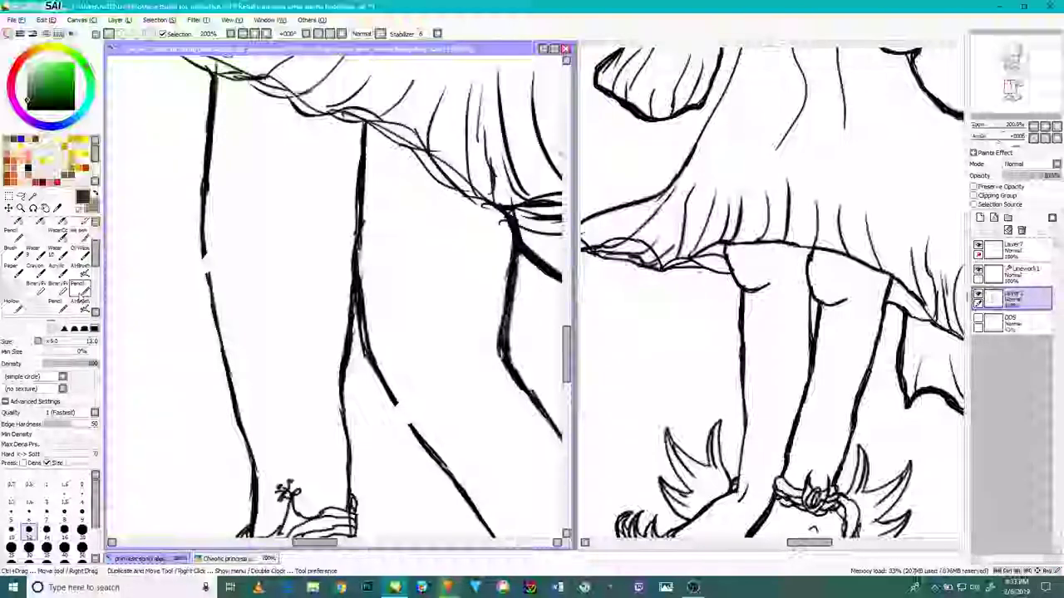
{"action": "left_click", "coordinate": [78, 287]}
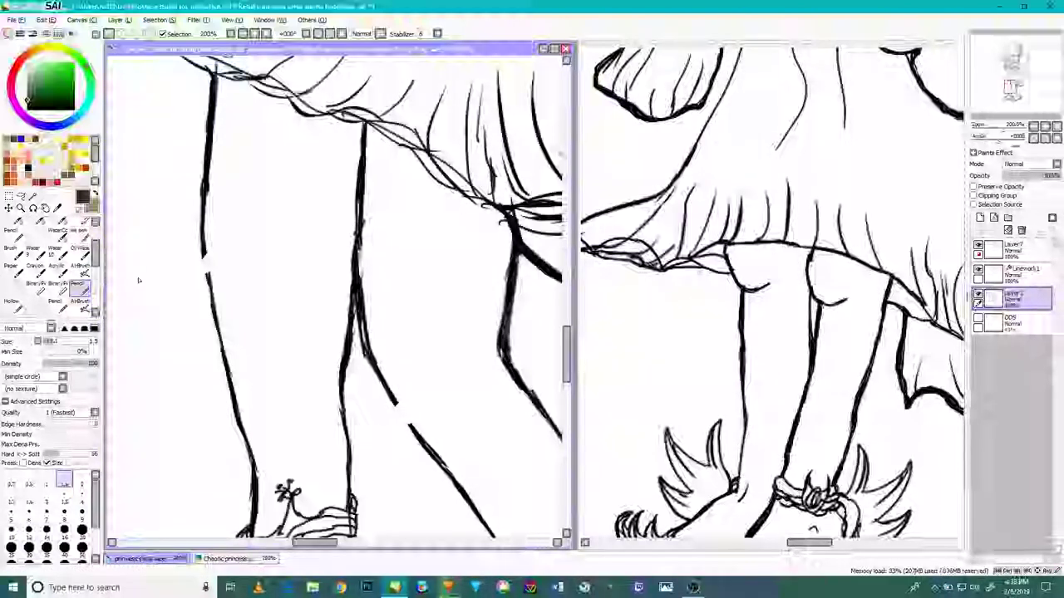
{"action": "left_click", "coordinate": [437, 33]}
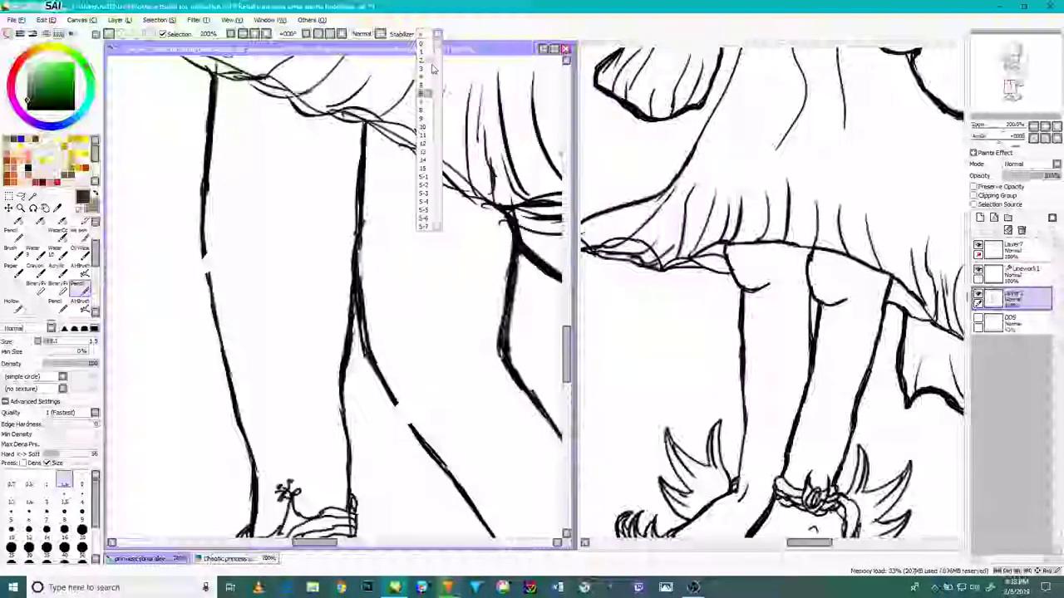
{"action": "left_click", "coordinate": [424, 102]}
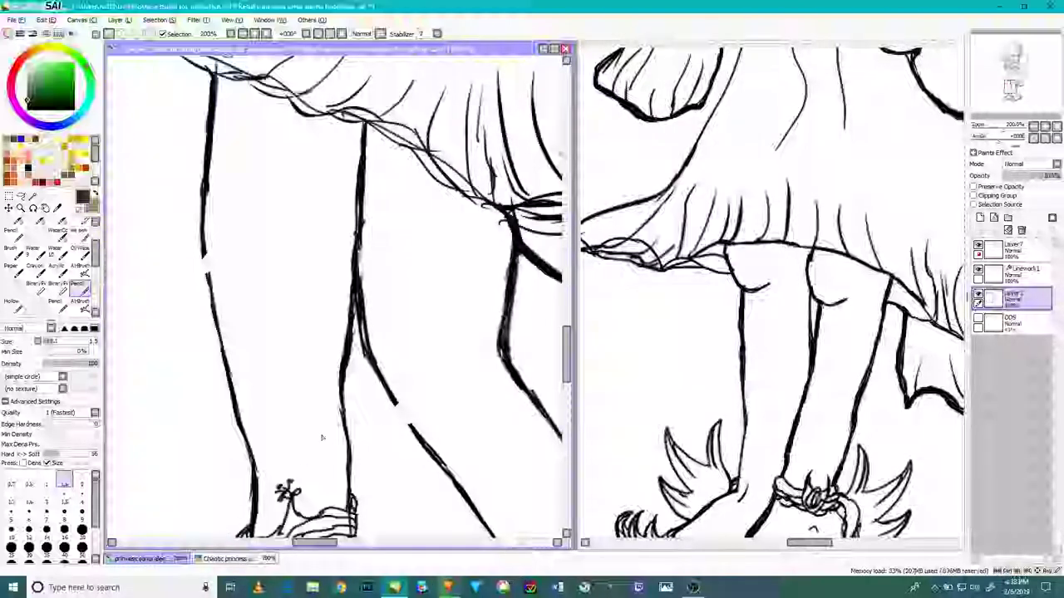
Step: Try to draw a thin knee curve at the gap in the right-hand leg, using brush sizes 1.5 and 3.5
{"action": "scroll", "coordinate": [431, 418], "scroll_direction": "up", "scroll_amount": 2}
{"action": "scroll", "coordinate": [432, 420], "scroll_direction": "down", "scroll_amount": 5}
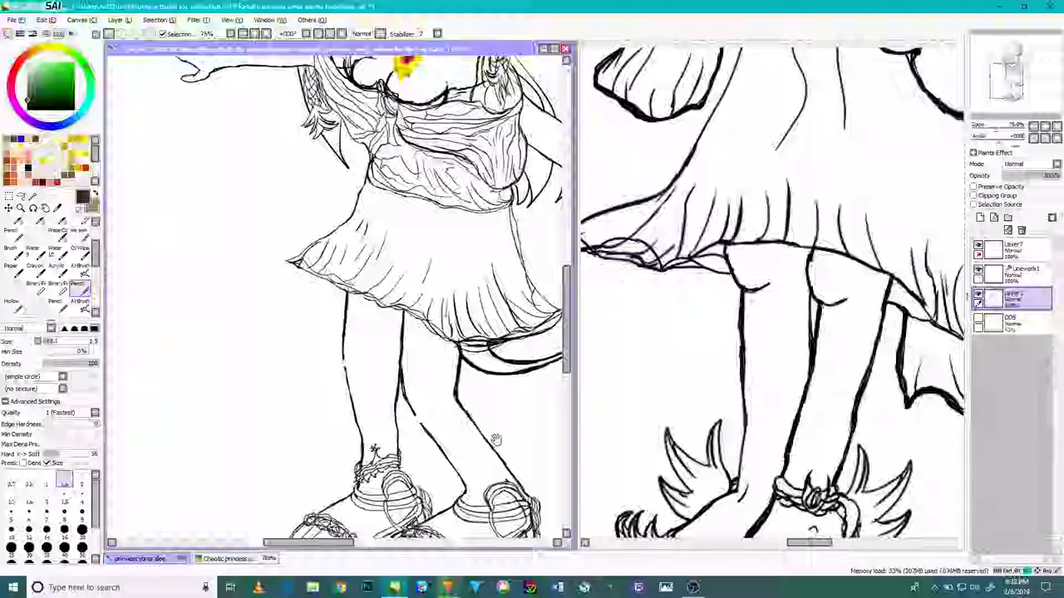
{"action": "left_click_drag", "start_coordinate": [485, 416], "coordinate": [398, 366]}
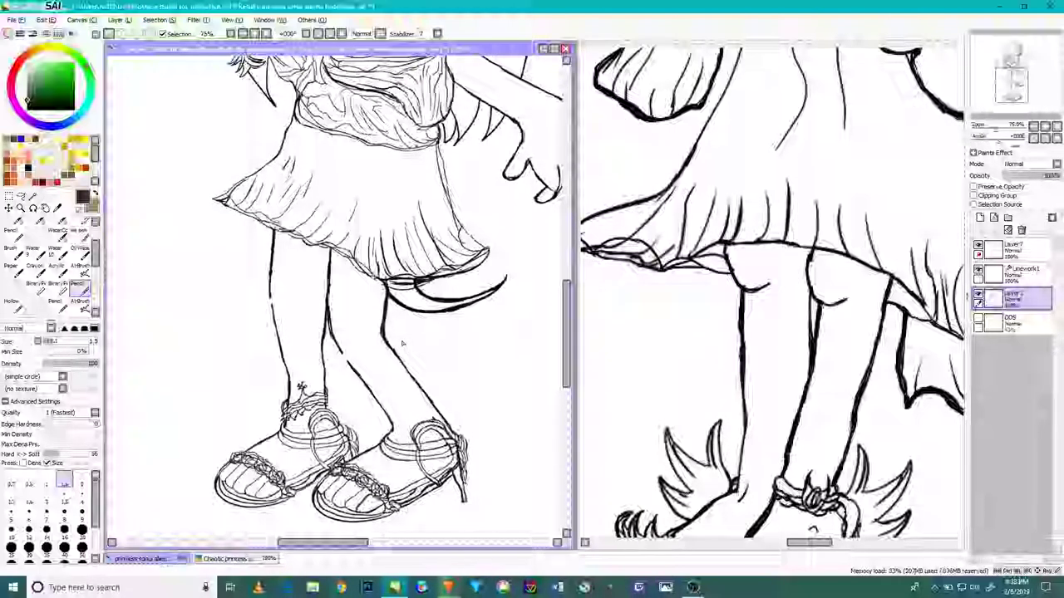
{"action": "scroll", "coordinate": [401, 343], "scroll_direction": "up", "scroll_amount": 4}
{"action": "left_click_drag", "start_coordinate": [264, 413], "coordinate": [300, 417]}
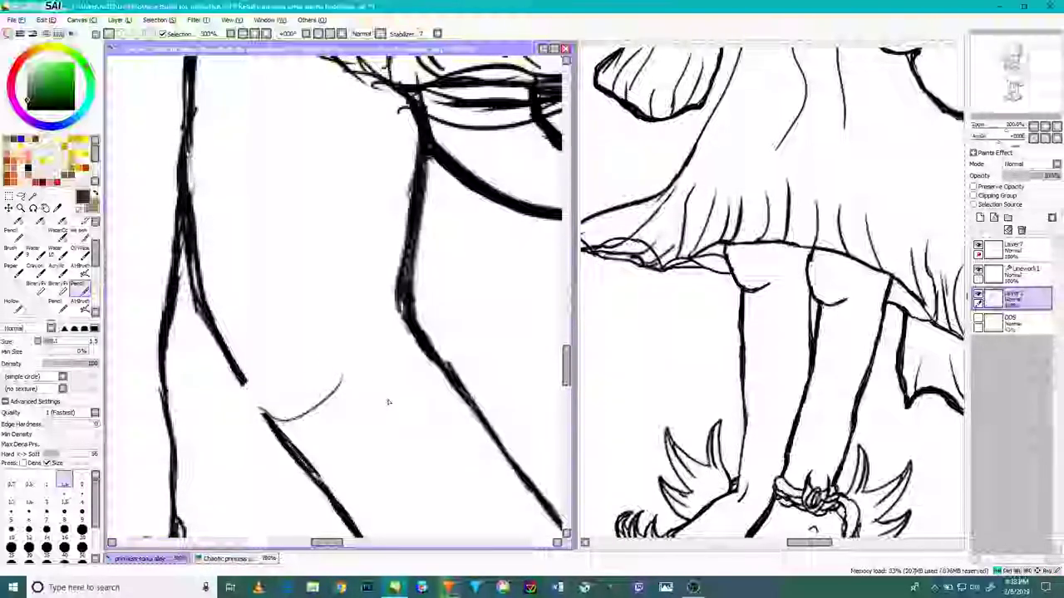
{"action": "key", "text": "bracketright"}
{"action": "key", "text": "bracketright"}
{"action": "key", "text": "bracketright"}
{"action": "key", "text": "bracketright"}
{"action": "key", "text": "bracketright"}
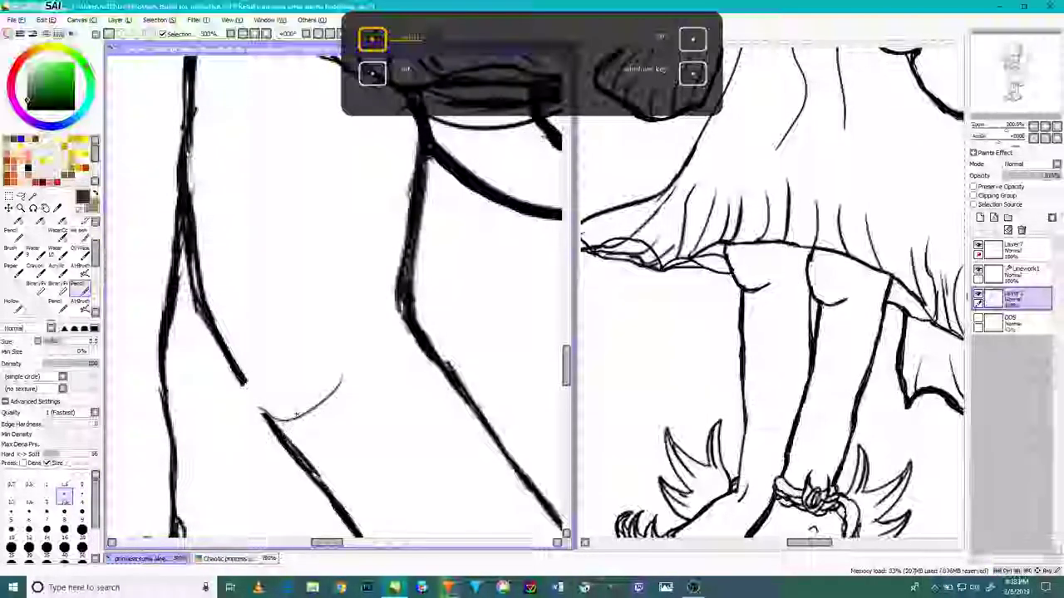
{"action": "key", "text": "alt"}
{"action": "key", "text": "shift"}
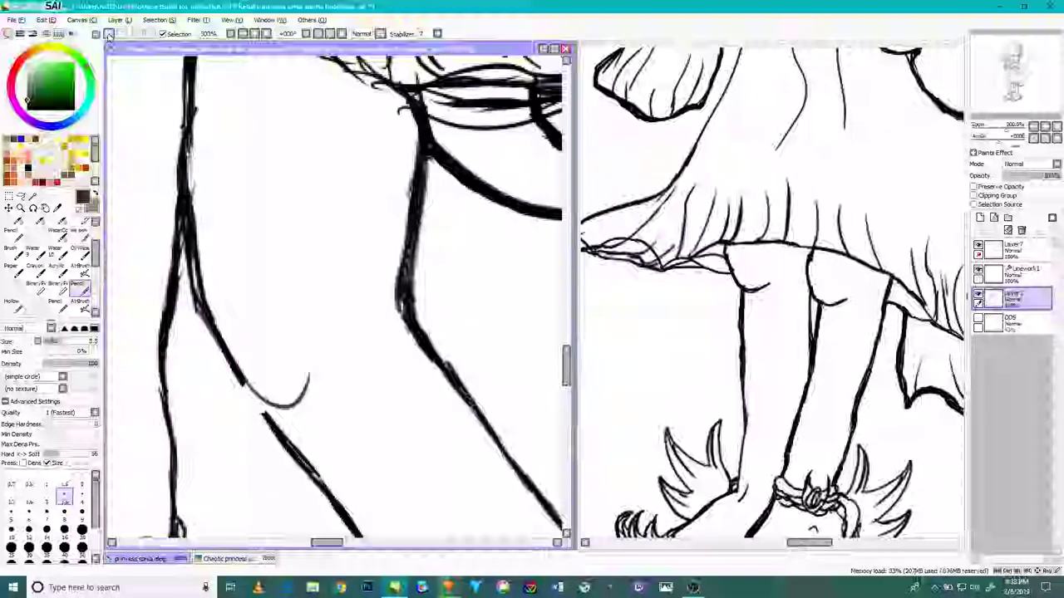
{"action": "key", "text": "ctrl+z"}
Step: Try to draw thicker knee curves at the right-hand leg's gap, using brush sizes 7 and 9
{"action": "key", "text": "bracketright"}
{"action": "key", "text": "bracketright"}
{"action": "key", "text": "bracketright"}
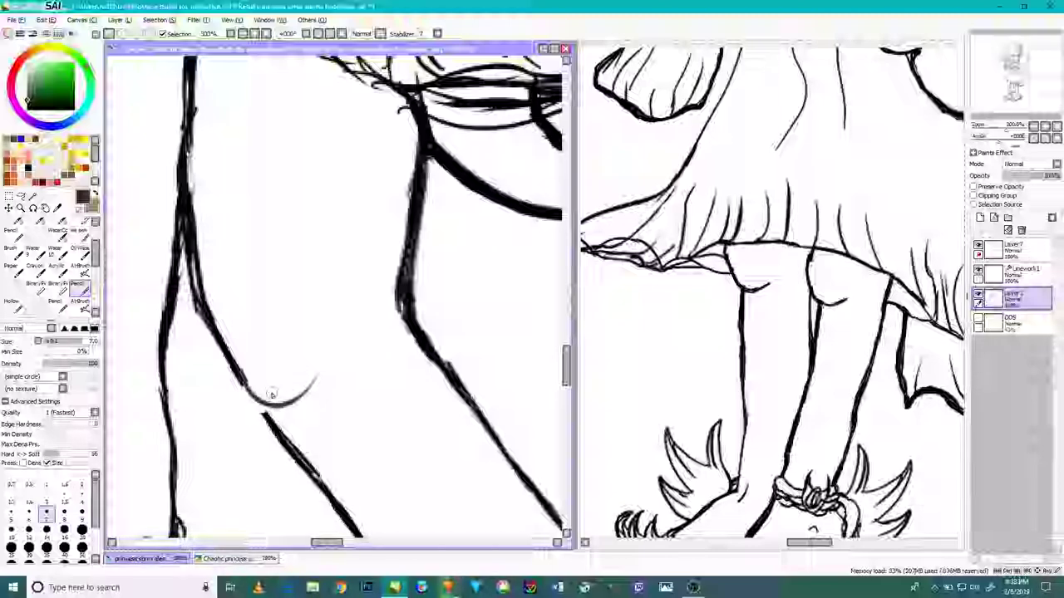
{"action": "key", "text": "ctrl+z"}
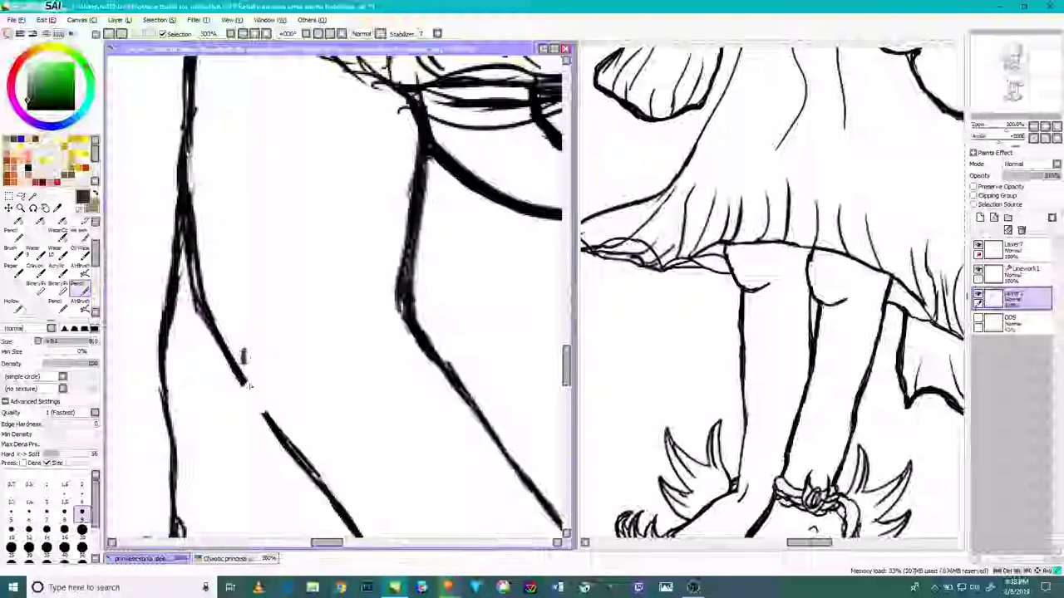
{"action": "key", "text": "ctrl+z"}
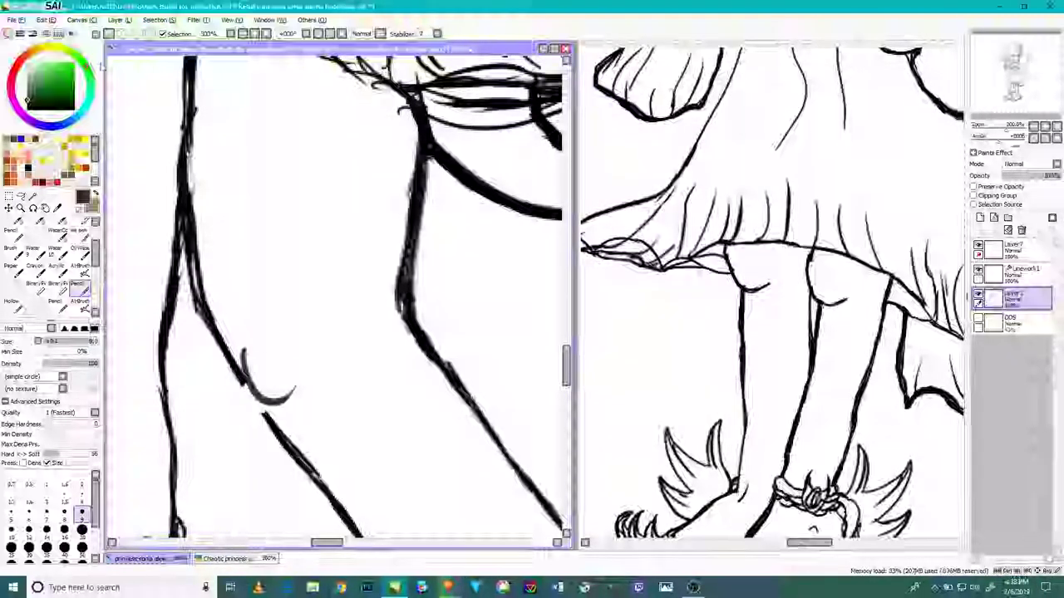
{"action": "left_click", "coordinate": [108, 34]}
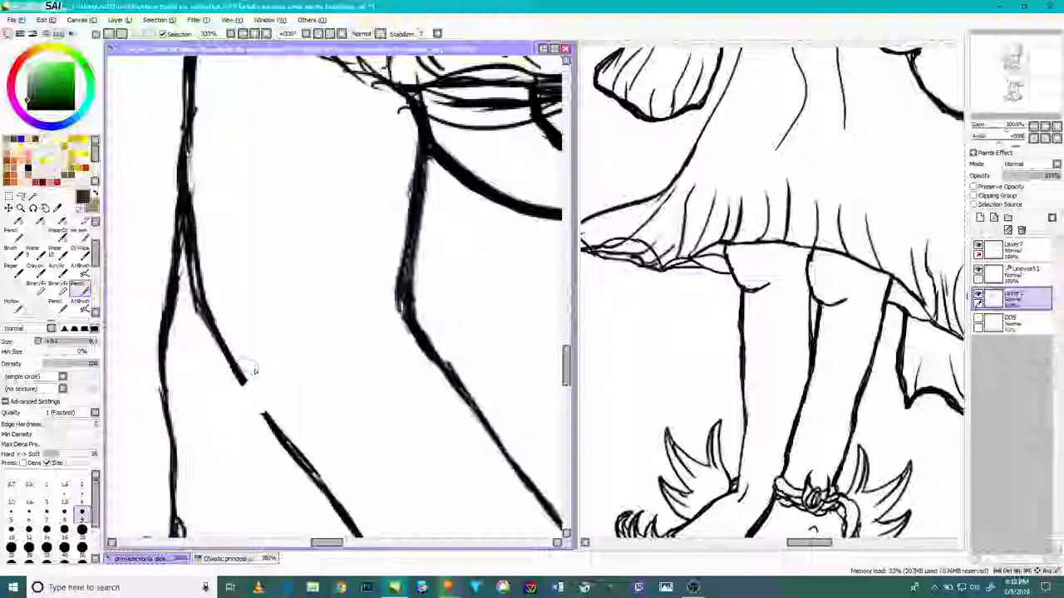
{"action": "left_click", "coordinate": [296, 410]}
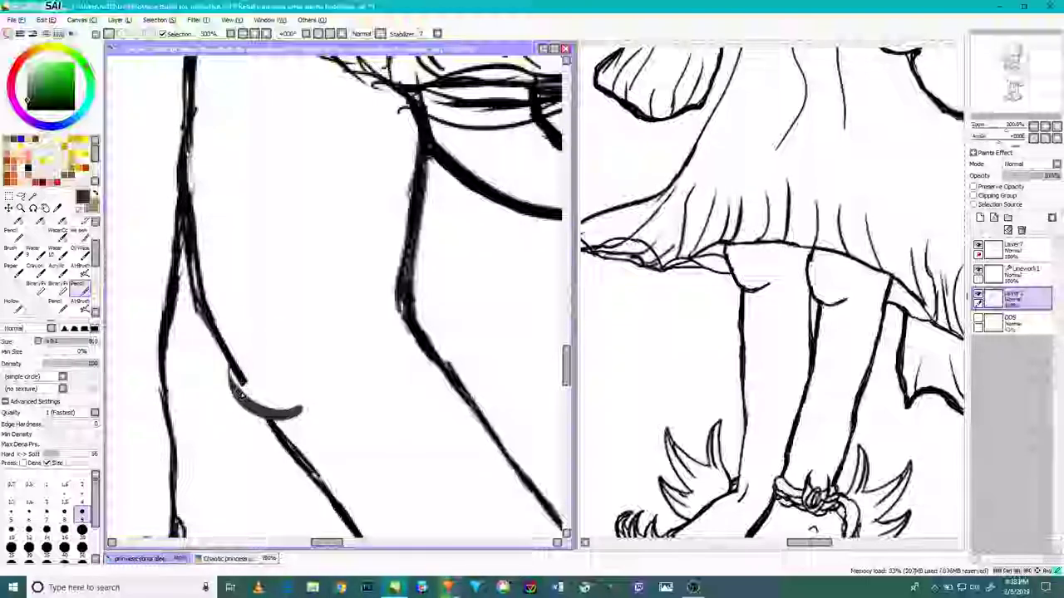
{"action": "left_click", "coordinate": [109, 34]}
{"action": "left_click", "coordinate": [109, 34]}
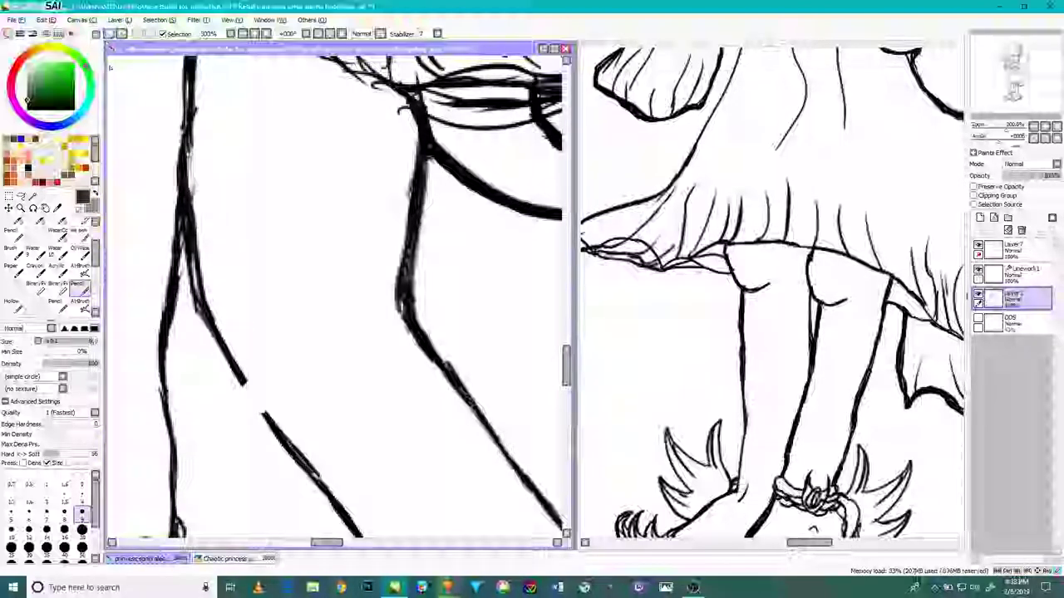
Step: Set the brush size to 6 and draw a lower knee curve and an upper arc at the right-hand leg's gap
{"action": "left_click", "coordinate": [29, 515]}
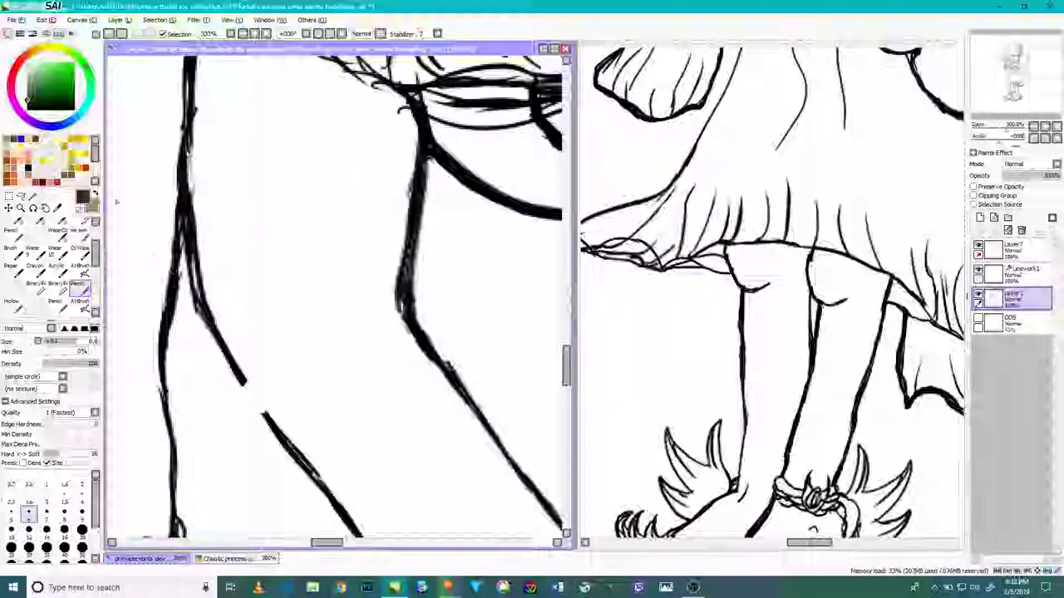
{"action": "left_click_drag", "start_coordinate": [236, 371], "coordinate": [292, 449]}
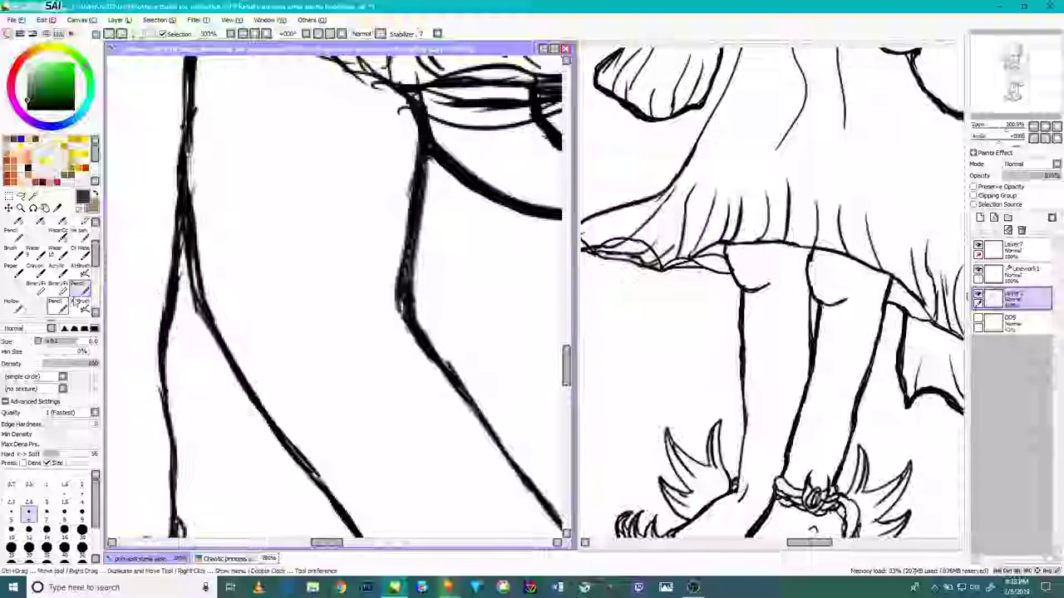
{"action": "left_click", "coordinate": [109, 34]}
{"action": "left_click_drag", "start_coordinate": [260, 418], "coordinate": [331, 405]}
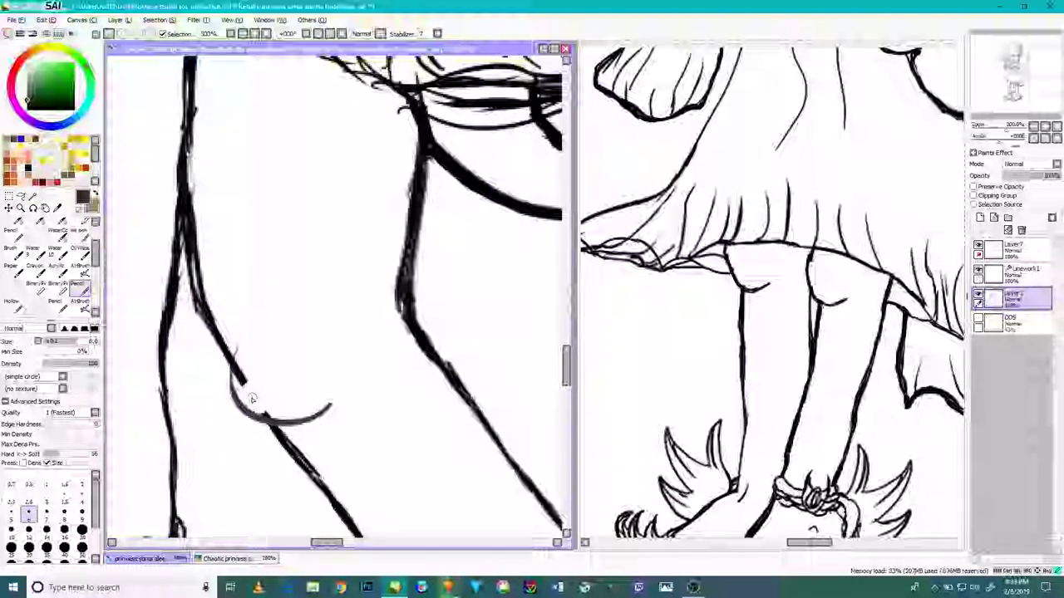
{"action": "left_click_drag", "start_coordinate": [271, 292], "coordinate": [234, 391]}
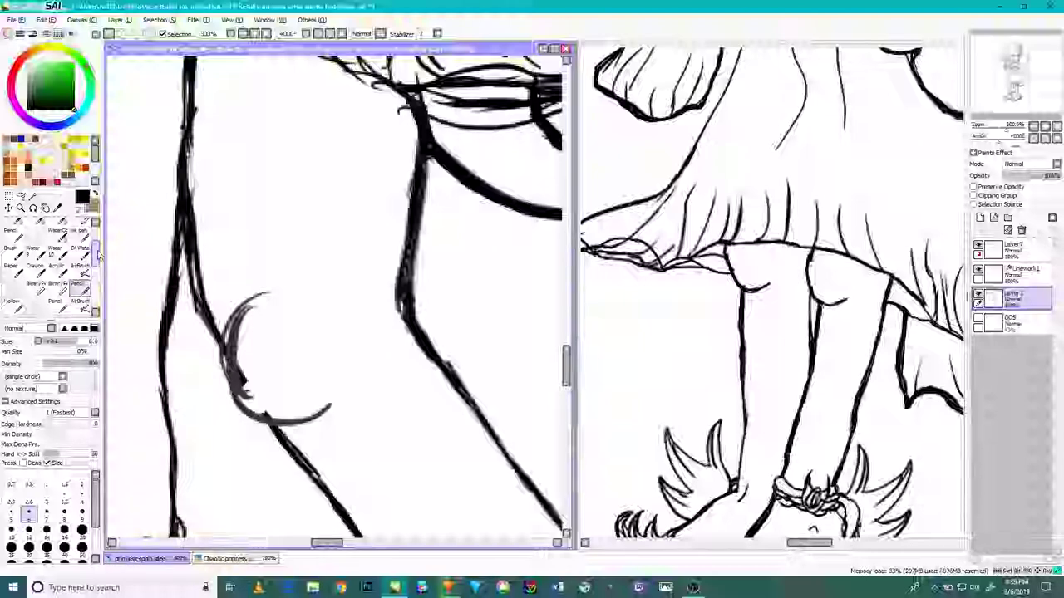
Step: Erase the excess line ends and overlaps around the new knee curves with the size 12 Eraser
{"action": "left_click_drag", "start_coordinate": [98, 256], "coordinate": [98, 234]}
{"action": "left_click", "coordinate": [15, 245]}
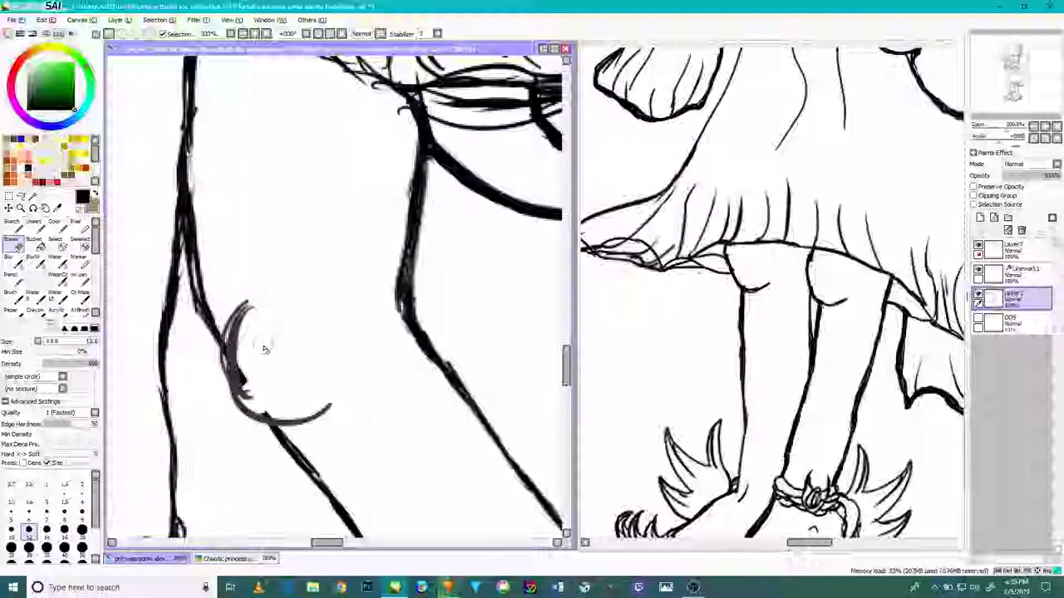
{"action": "mouse_move", "coordinate": [237, 372]}
{"action": "left_mouse_down"}
{"action": "mouse_move", "coordinate": [226, 351]}
{"action": "mouse_move", "coordinate": [246, 379]}
{"action": "left_mouse_up"}
{"action": "left_click_drag", "start_coordinate": [271, 415], "coordinate": [318, 408]}
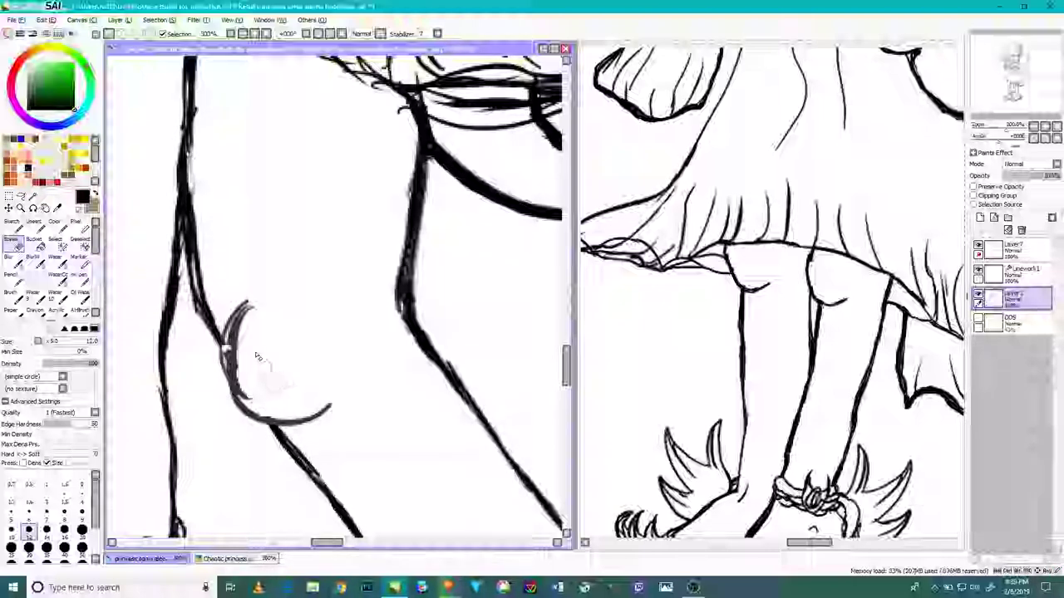
{"action": "mouse_move", "coordinate": [259, 351]}
{"action": "left_mouse_down"}
{"action": "mouse_move", "coordinate": [308, 297]}
{"action": "mouse_move", "coordinate": [309, 346]}
{"action": "left_mouse_up"}
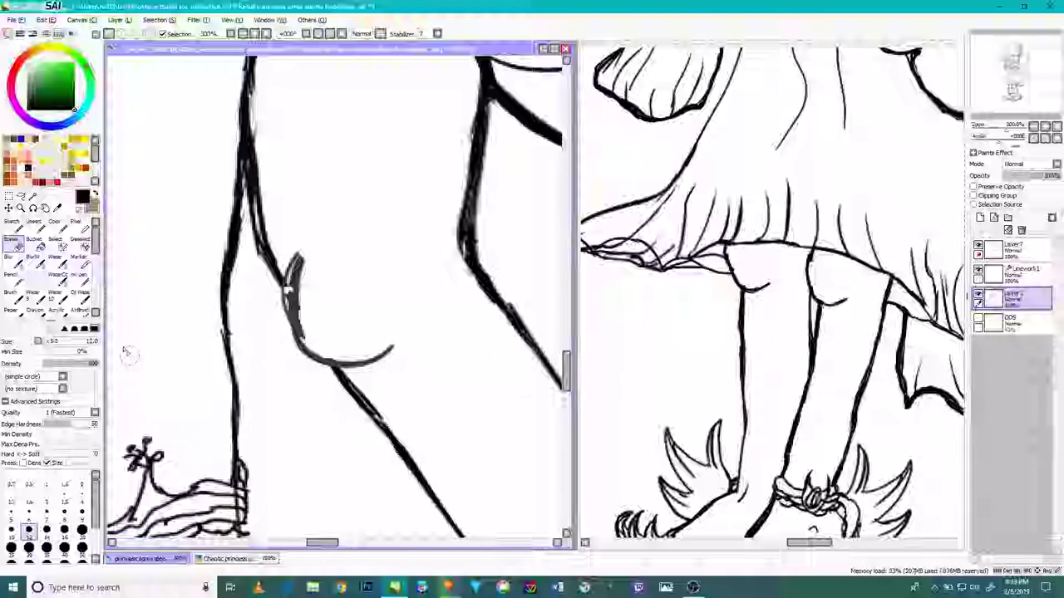
Step: Redraw the knee's upper arc as a thicker black line with the size 6 Pencil, and undo the extra lower curve
{"action": "key", "text": "n"}
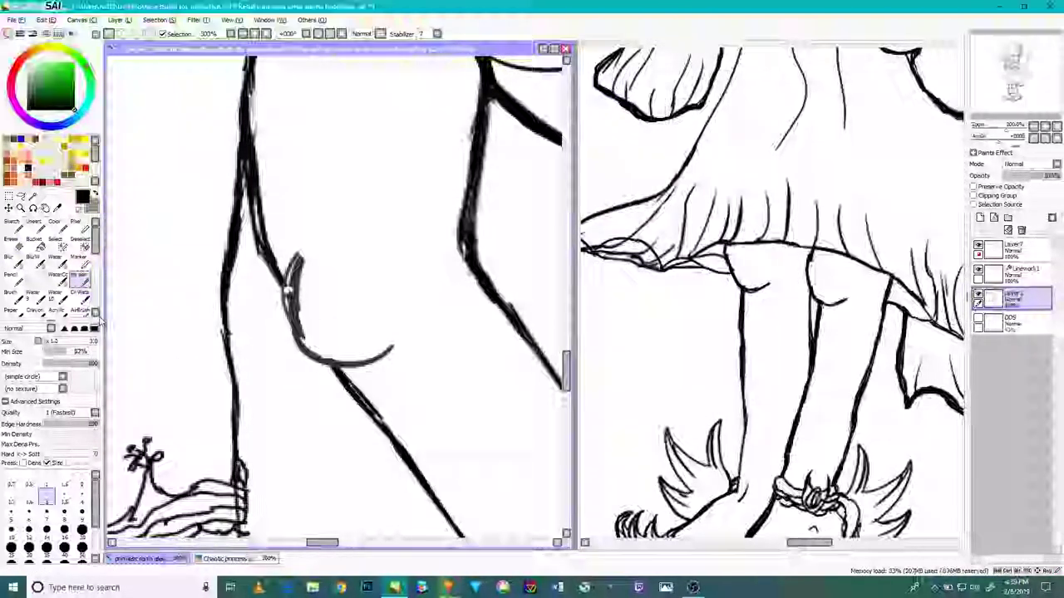
{"action": "scroll", "coordinate": [87, 318], "scroll_direction": "down", "scroll_amount": 1}
{"action": "left_click", "coordinate": [80, 313]}
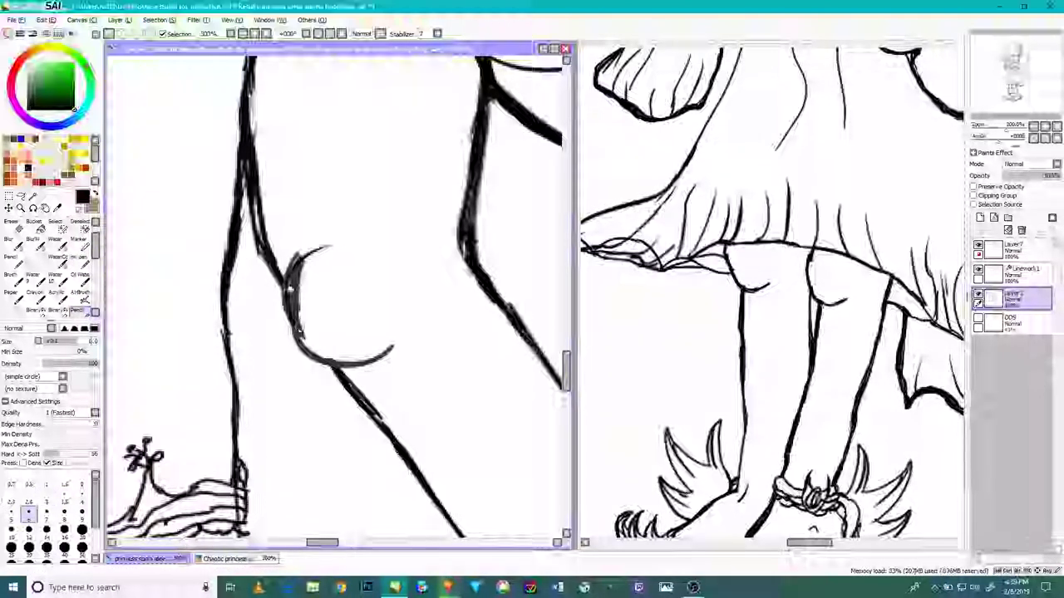
{"action": "left_click_drag", "start_coordinate": [288, 288], "coordinate": [345, 248]}
{"action": "left_click_drag", "start_coordinate": [286, 291], "coordinate": [310, 253]}
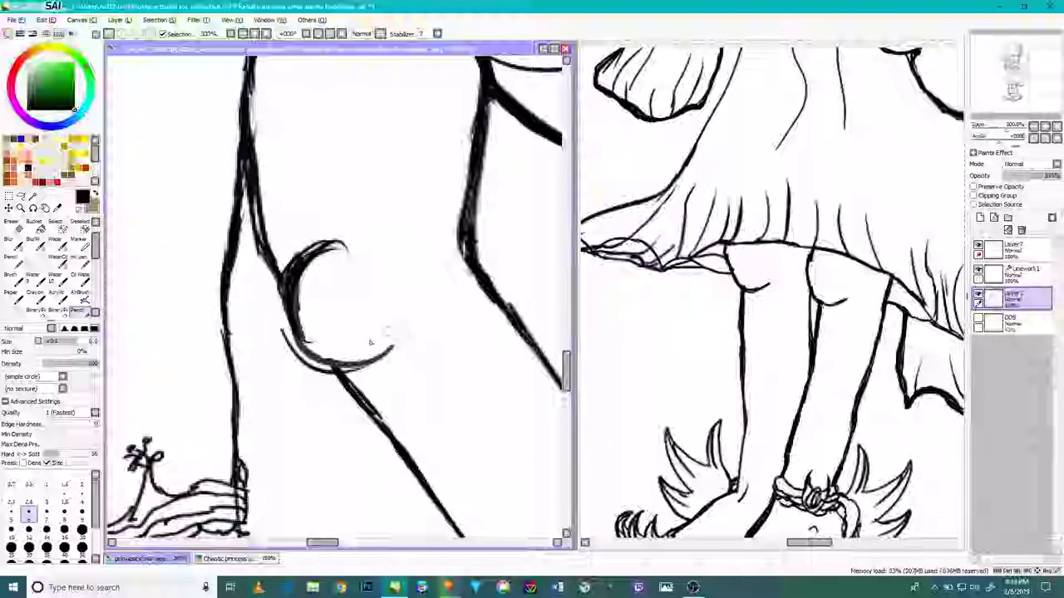
{"action": "left_click", "coordinate": [109, 34]}
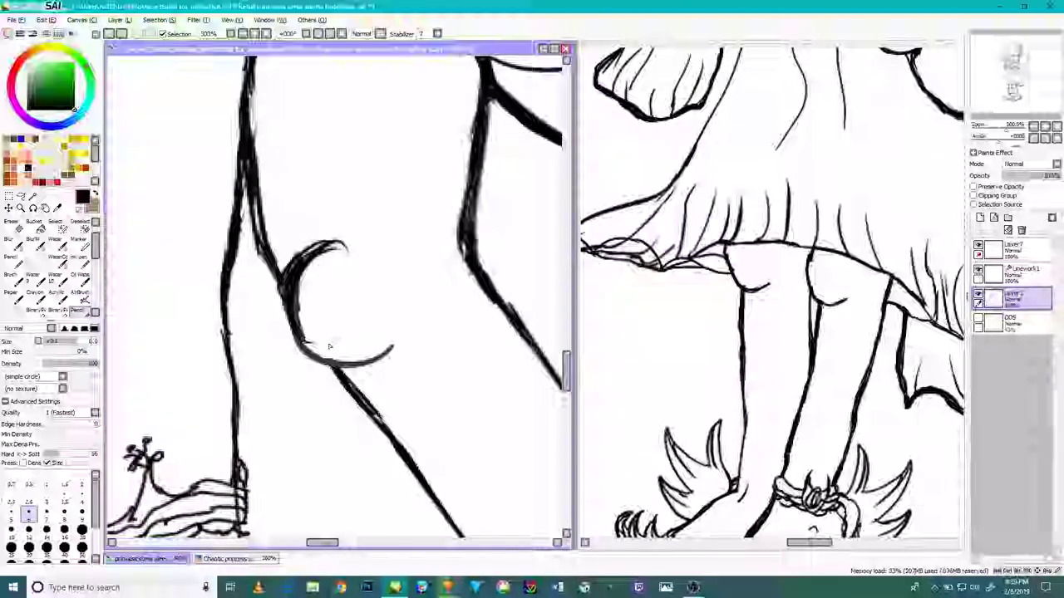
Step: Undo the extra strokes above the right-hand leg's knee arc and thicken the knee's lower curve with the size 6 Pencil
{"action": "scroll", "coordinate": [346, 364], "scroll_direction": "up", "scroll_amount": 2}
{"action": "scroll", "coordinate": [345, 364], "scroll_direction": "down", "scroll_amount": 7}
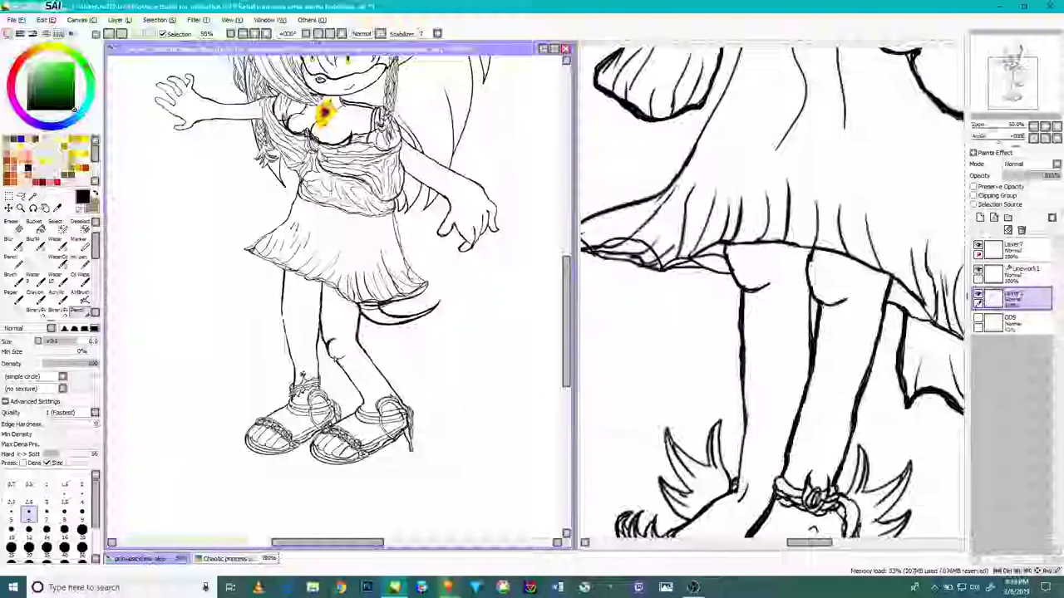
{"action": "scroll", "coordinate": [333, 353], "scroll_direction": "up", "scroll_amount": 5}
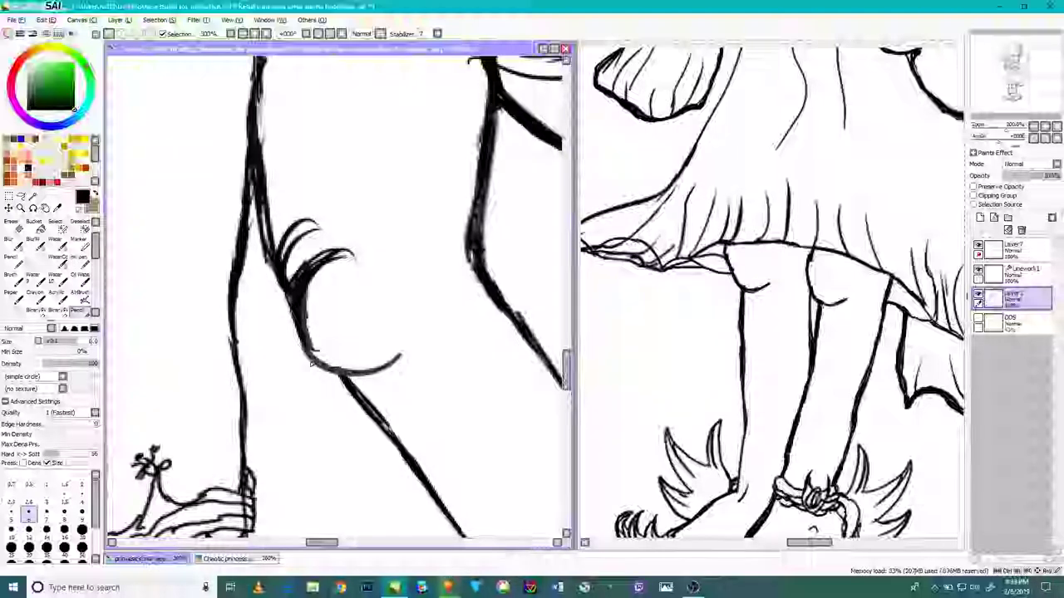
{"action": "left_click", "coordinate": [111, 34]}
{"action": "left_click", "coordinate": [110, 34]}
{"action": "left_click_drag", "start_coordinate": [307, 355], "coordinate": [367, 363]}
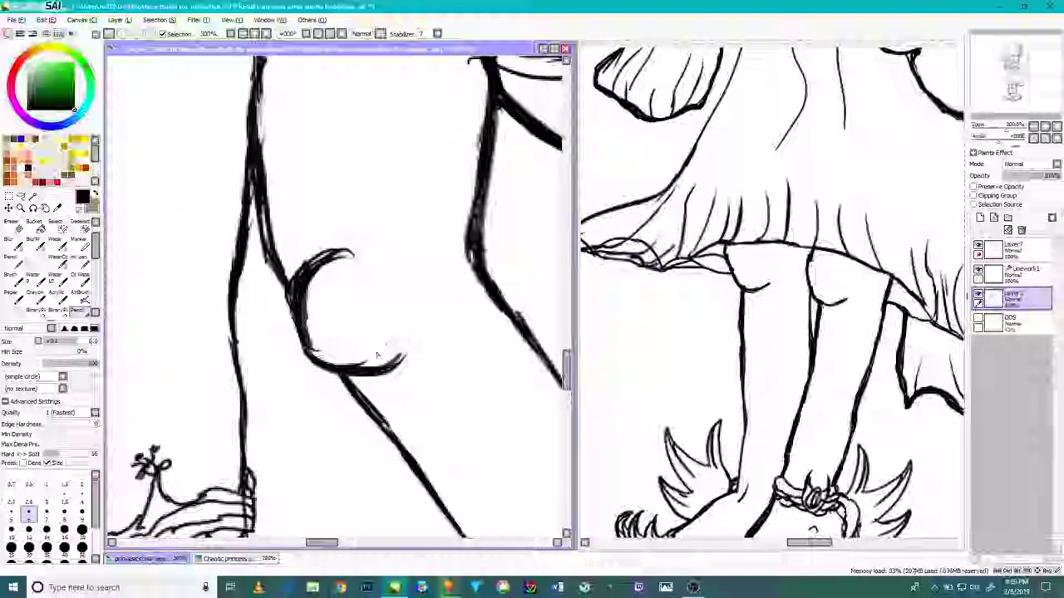
{"action": "left_click_drag", "start_coordinate": [306, 351], "coordinate": [399, 332]}
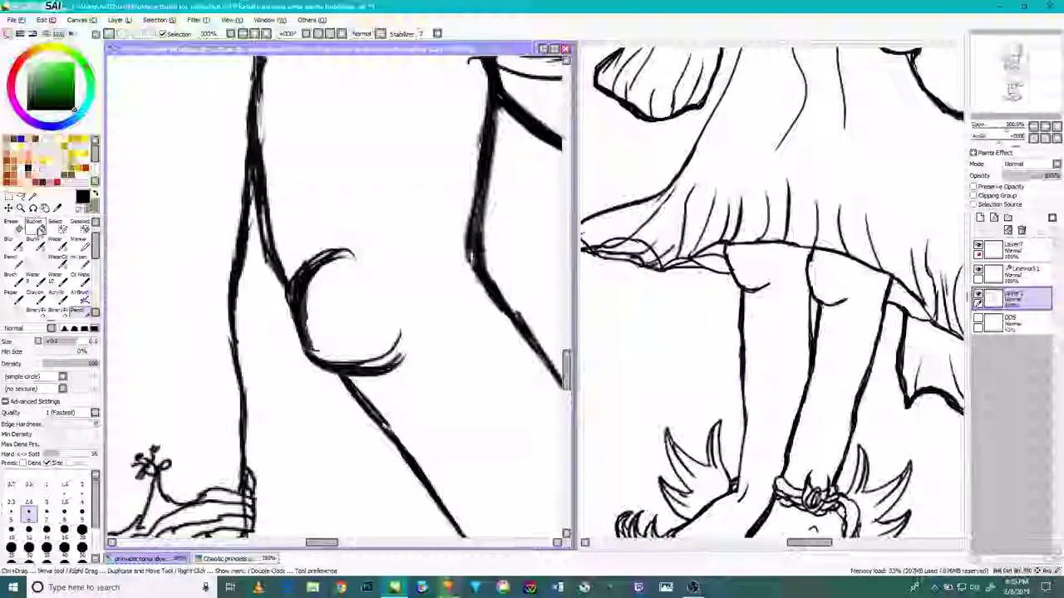
Step: Thin and clean the inner edges of the knee's upper arc and lower curve with the size 12 Eraser
{"action": "key", "text": "e"}
{"action": "left_click_drag", "start_coordinate": [326, 268], "coordinate": [352, 257]}
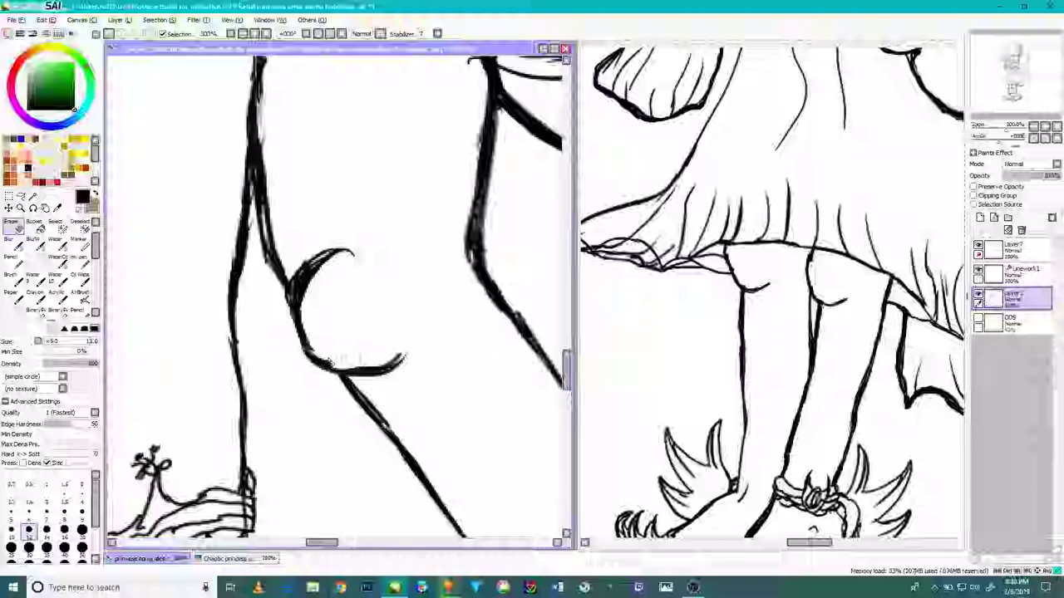
{"action": "left_click_drag", "start_coordinate": [310, 280], "coordinate": [304, 308]}
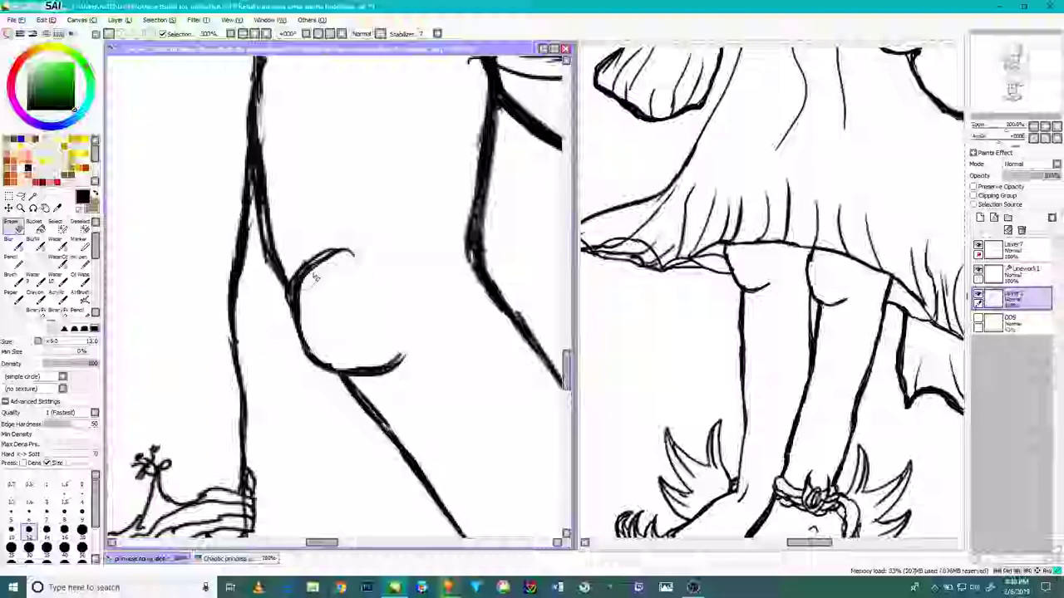
{"action": "scroll", "coordinate": [340, 325], "scroll_direction": "down", "scroll_amount": 5}
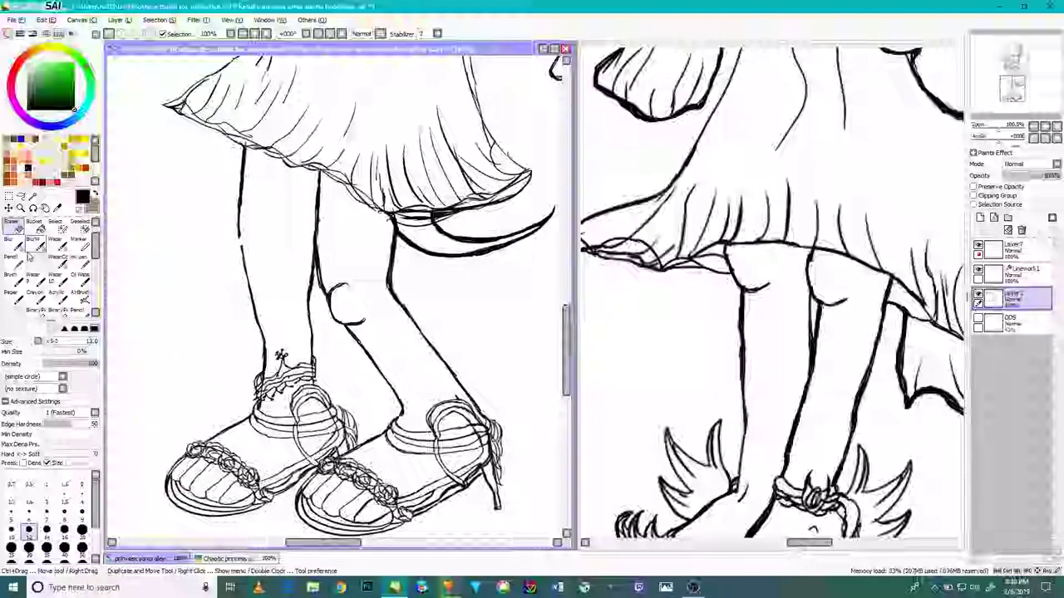
Step: Lasso the right-hand leg's knee curves and free-deform them into a slightly slanted, taller shape
{"action": "left_click", "coordinate": [21, 197]}
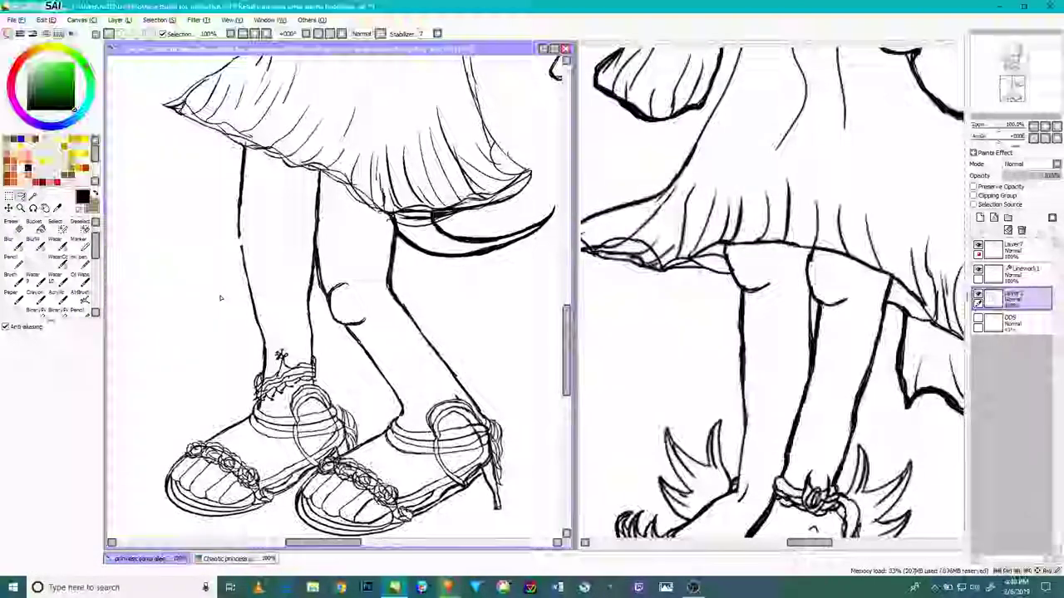
{"action": "scroll", "coordinate": [363, 323], "scroll_direction": "up", "scroll_amount": 4}
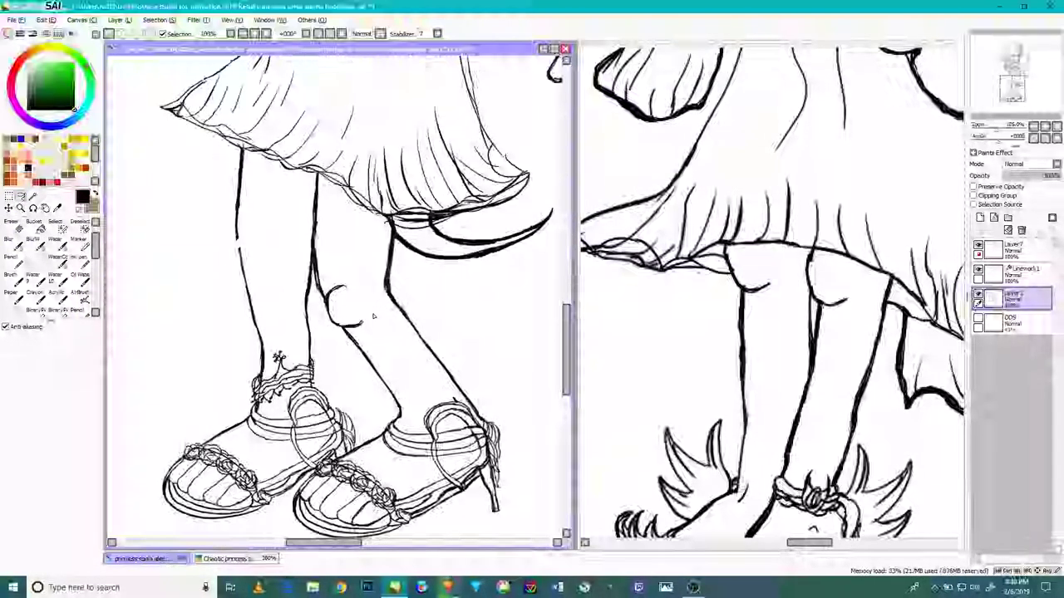
{"action": "mouse_move", "coordinate": [346, 343]}
{"action": "left_mouse_down"}
{"action": "mouse_move", "coordinate": [313, 342]}
{"action": "mouse_move", "coordinate": [277, 310]}
{"action": "mouse_move", "coordinate": [277, 291]}
{"action": "left_mouse_up"}
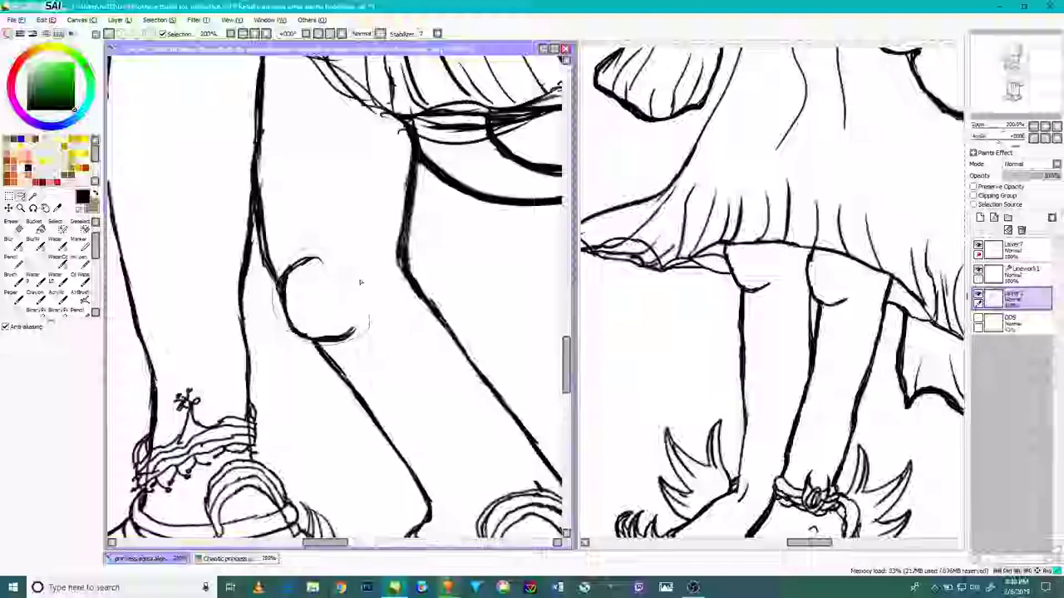
{"action": "key", "text": "ctrl+t"}
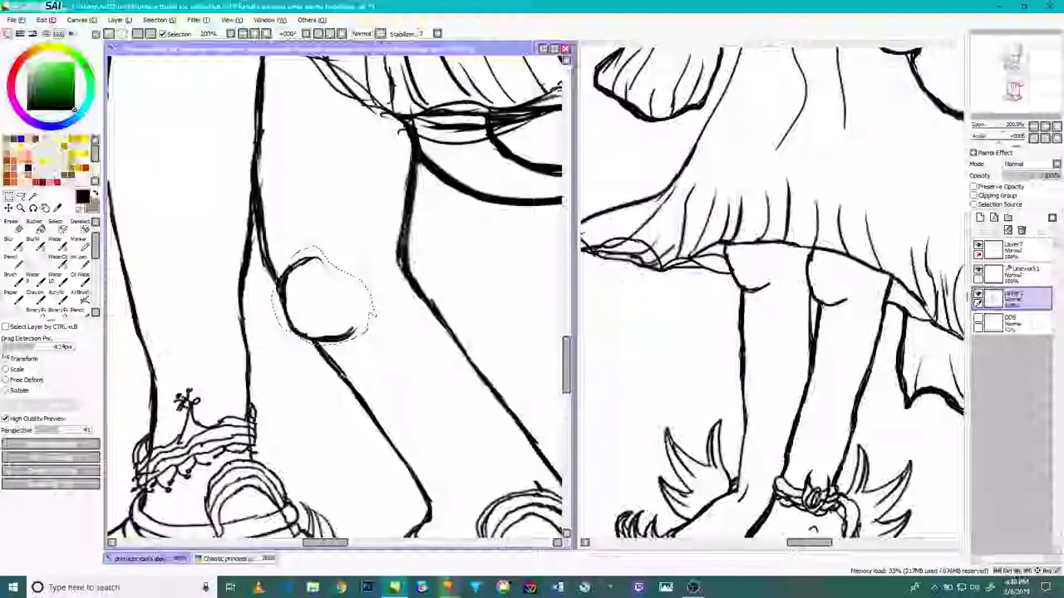
{"action": "left_click", "coordinate": [24, 379]}
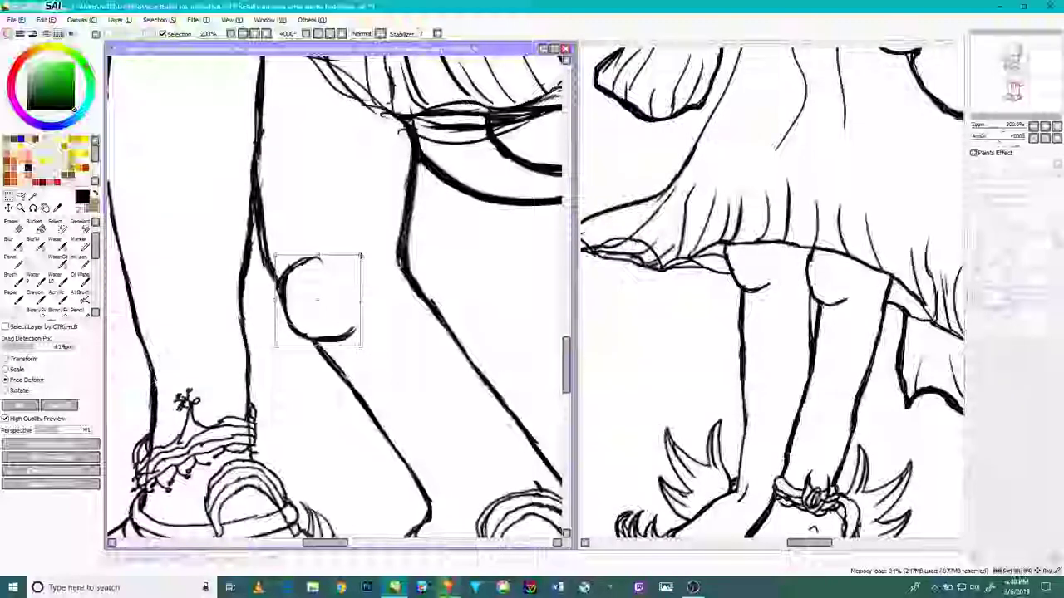
{"action": "left_click_drag", "start_coordinate": [352, 248], "coordinate": [357, 255]}
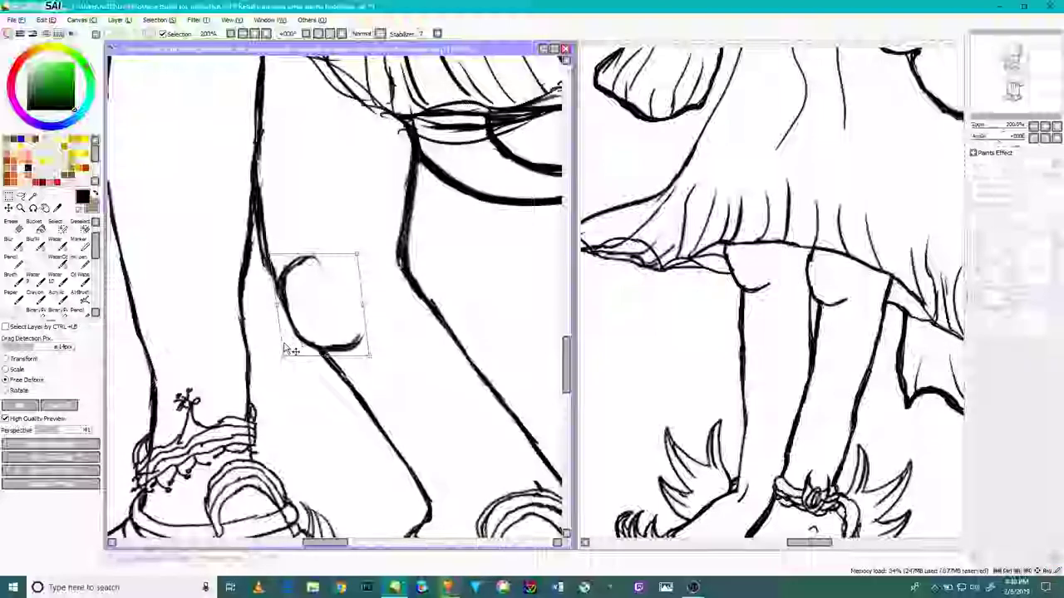
{"action": "left_click_drag", "start_coordinate": [269, 309], "coordinate": [265, 309]}
{"action": "left_click_drag", "start_coordinate": [369, 356], "coordinate": [365, 349]}
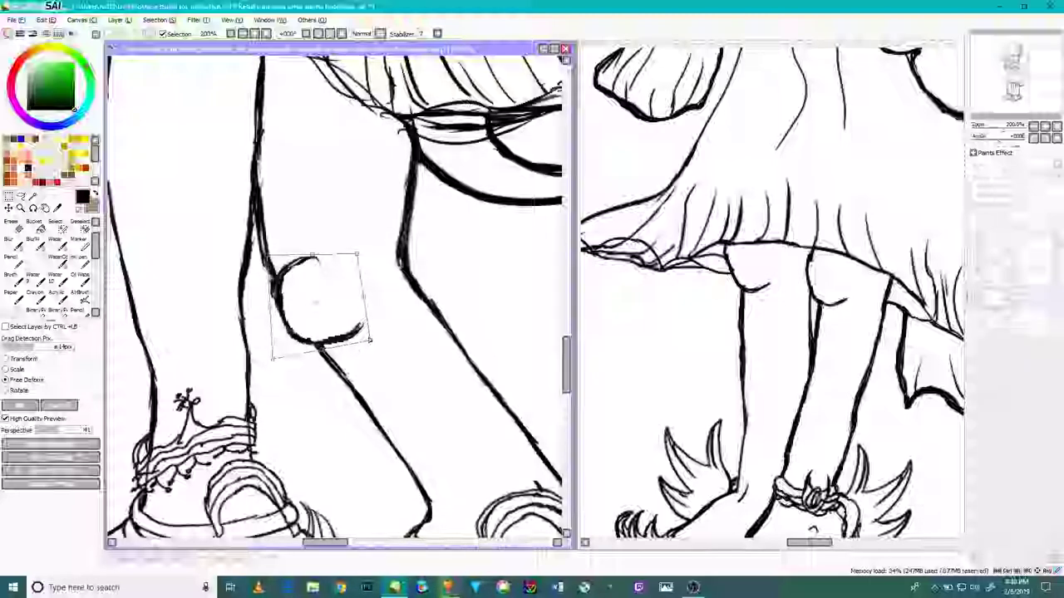
Step: Widen the selected knee curves toward the outer side of the leg with Free Deform
{"action": "scroll", "coordinate": [378, 392], "scroll_direction": "up", "scroll_amount": 1}
{"action": "scroll", "coordinate": [378, 391], "scroll_direction": "down", "scroll_amount": 5}
{"action": "scroll", "coordinate": [365, 371], "scroll_direction": "up", "scroll_amount": 1}
{"action": "scroll", "coordinate": [374, 376], "scroll_direction": "up", "scroll_amount": 5}
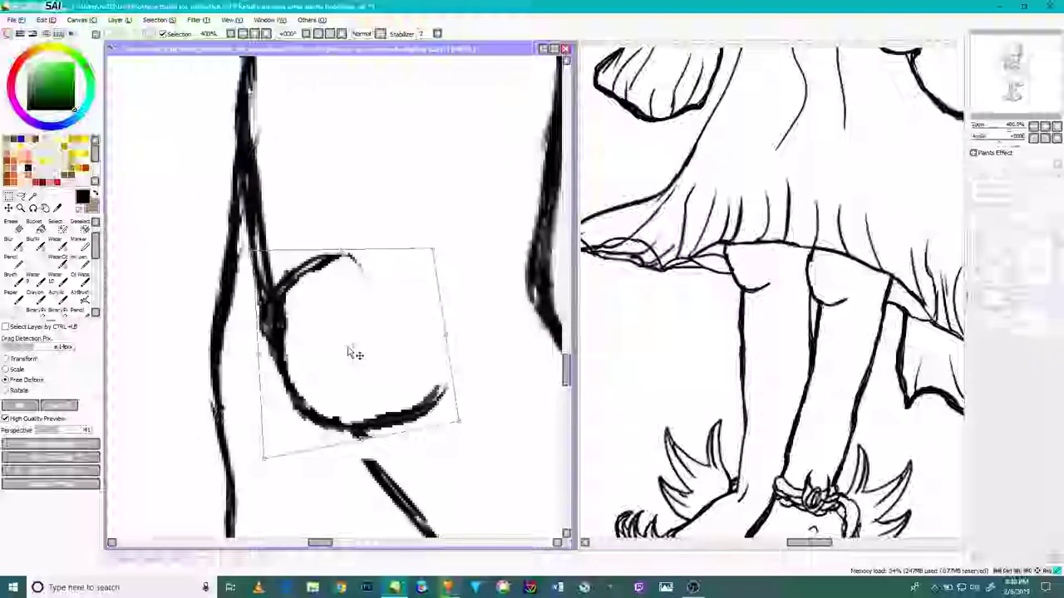
{"action": "scroll", "coordinate": [357, 365], "scroll_direction": "down", "scroll_amount": 6}
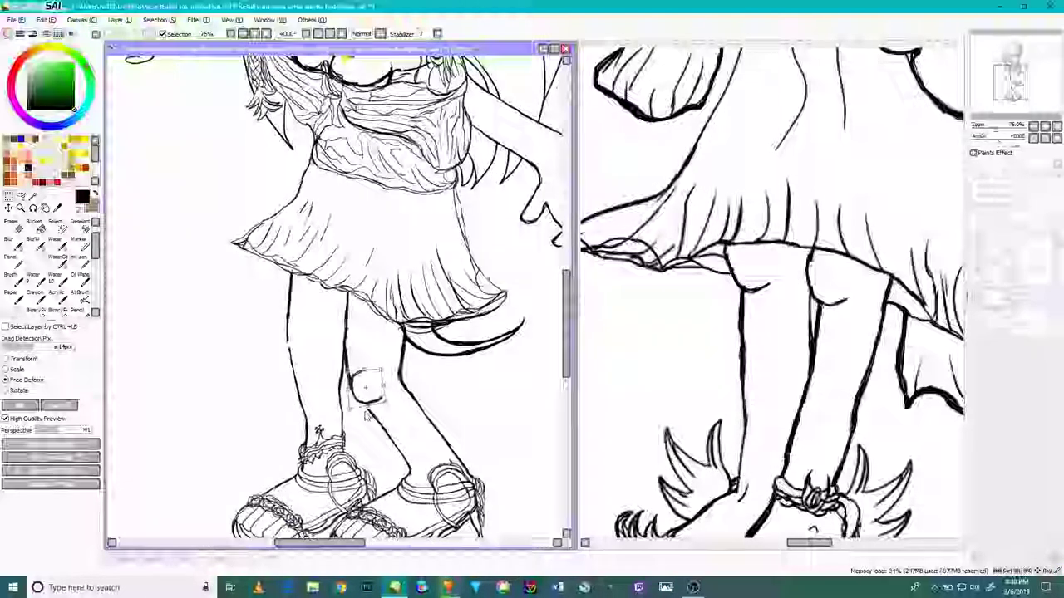
{"action": "scroll", "coordinate": [365, 399], "scroll_direction": "up", "scroll_amount": 5}
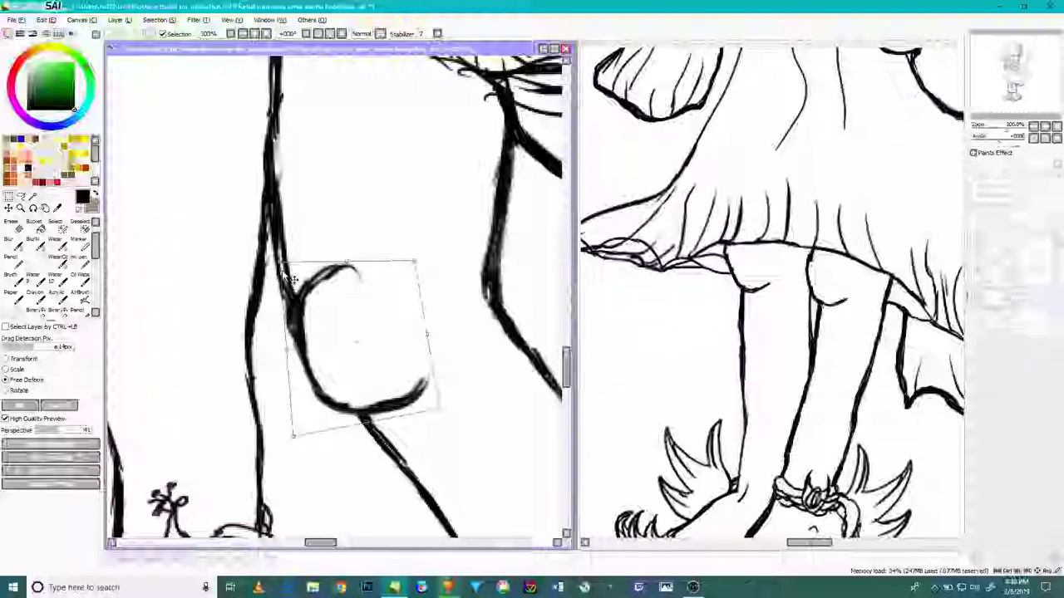
{"action": "left_click_drag", "start_coordinate": [284, 264], "coordinate": [278, 259]}
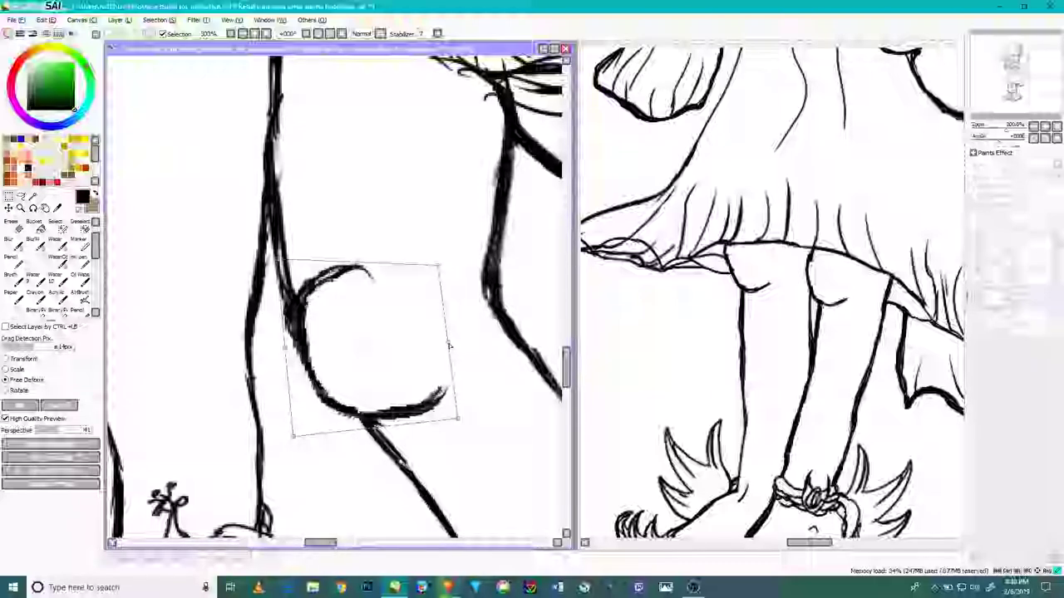
{"action": "scroll", "coordinate": [449, 345], "scroll_direction": "up", "scroll_amount": 1}
{"action": "scroll", "coordinate": [448, 345], "scroll_direction": "down", "scroll_amount": 7}
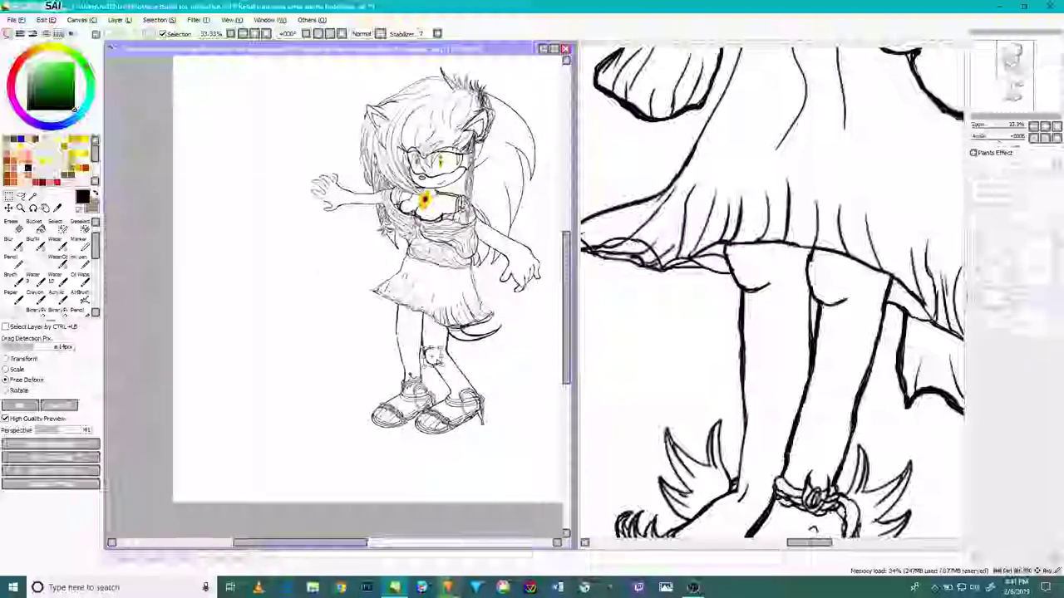
{"action": "scroll", "coordinate": [417, 355], "scroll_direction": "up", "scroll_amount": 5}
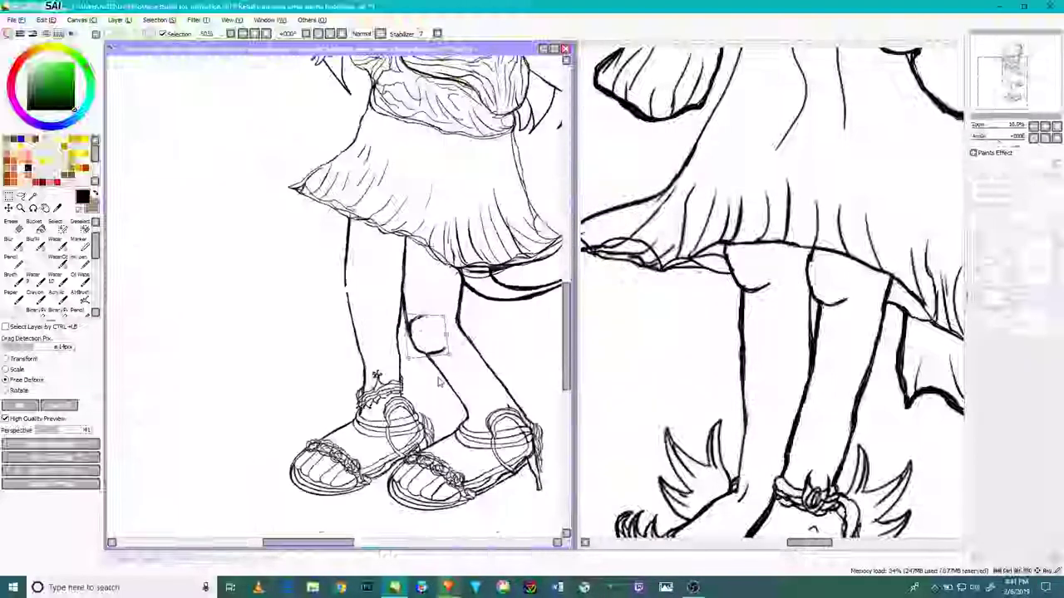
Step: Shift the knee curves upward on the leg, adjust their lower and inner edges, and apply the free deformation
{"action": "mouse_move", "coordinate": [418, 296]}
{"action": "left_mouse_down"}
{"action": "mouse_move", "coordinate": [413, 278]}
{"action": "mouse_move", "coordinate": [423, 284]}
{"action": "left_mouse_up"}
{"action": "scroll", "coordinate": [423, 287], "scroll_direction": "down", "scroll_amount": 3}
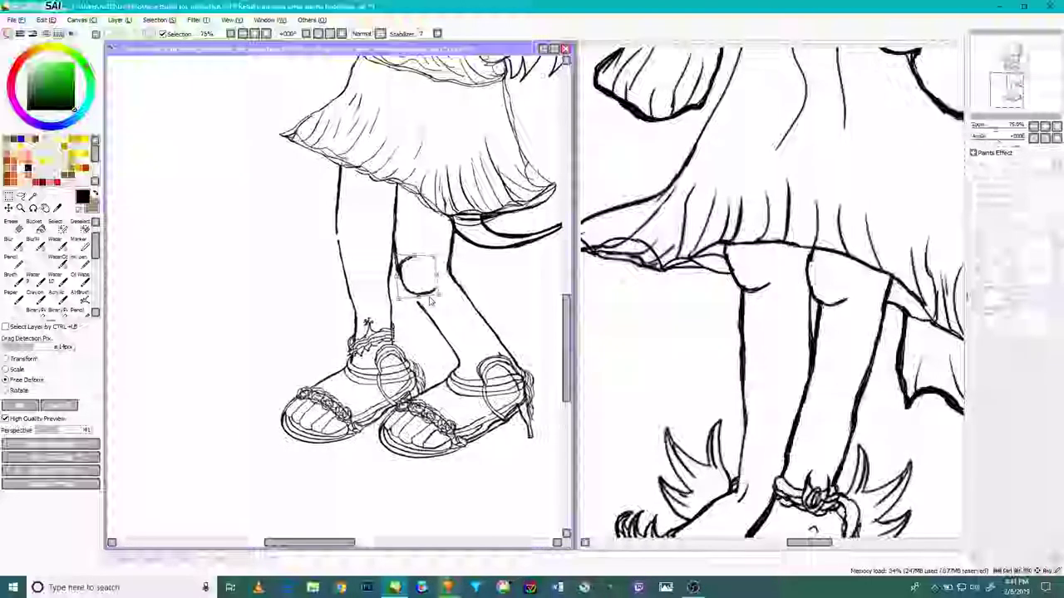
{"action": "scroll", "coordinate": [423, 285], "scroll_direction": "up", "scroll_amount": 4}
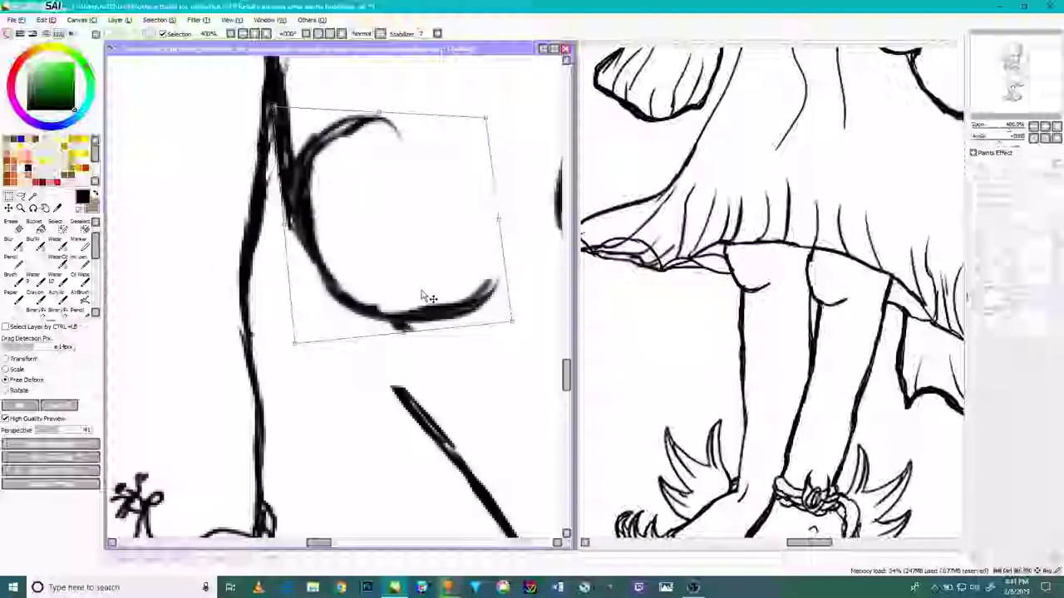
{"action": "left_click_drag", "start_coordinate": [511, 322], "coordinate": [501, 316]}
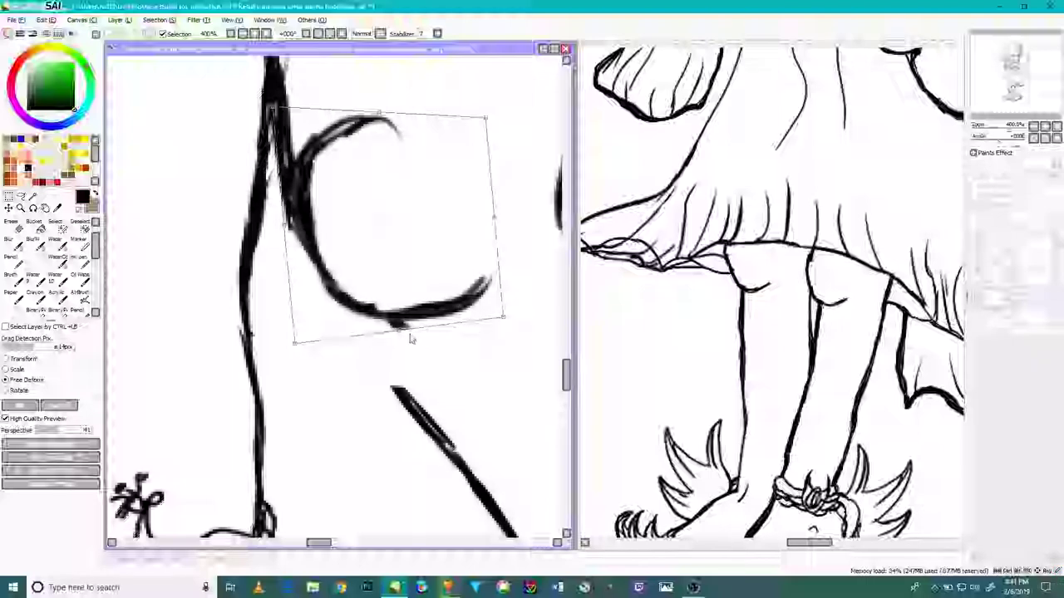
{"action": "left_click_drag", "start_coordinate": [400, 331], "coordinate": [407, 346]}
{"action": "left_click_drag", "start_coordinate": [286, 237], "coordinate": [296, 291]}
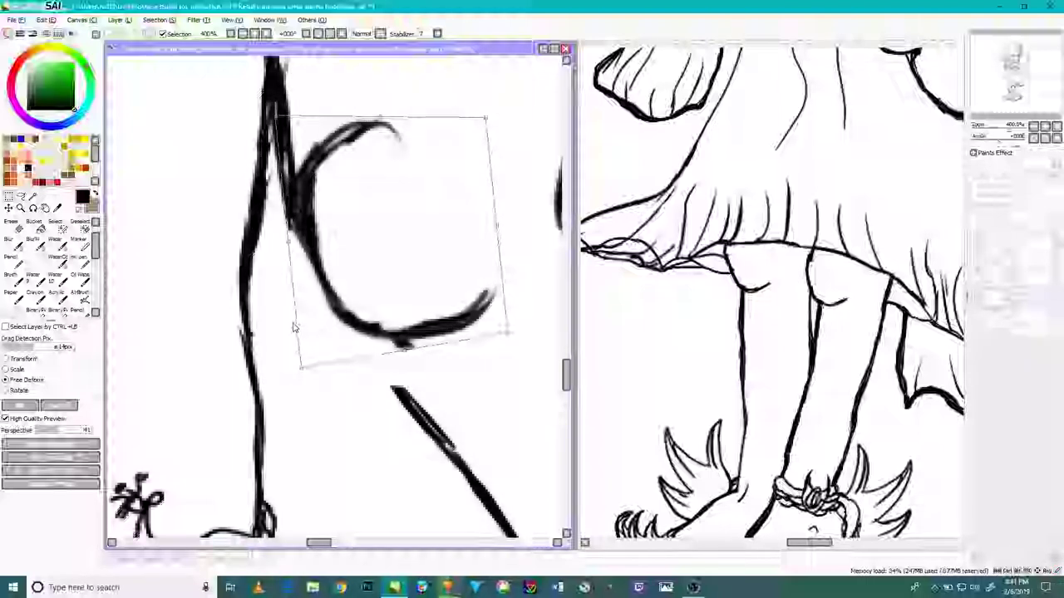
{"action": "key", "text": "Return"}
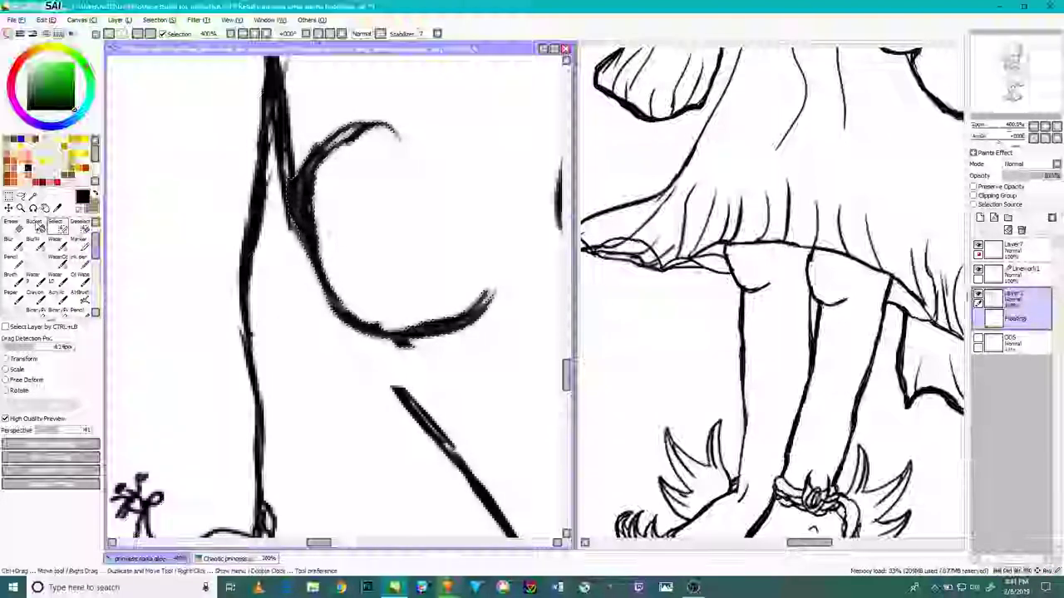
Step: Lasso the knee's lower curve, free-deform it to reach further across the leg, and apply the deformation
{"action": "left_click", "coordinate": [20, 197]}
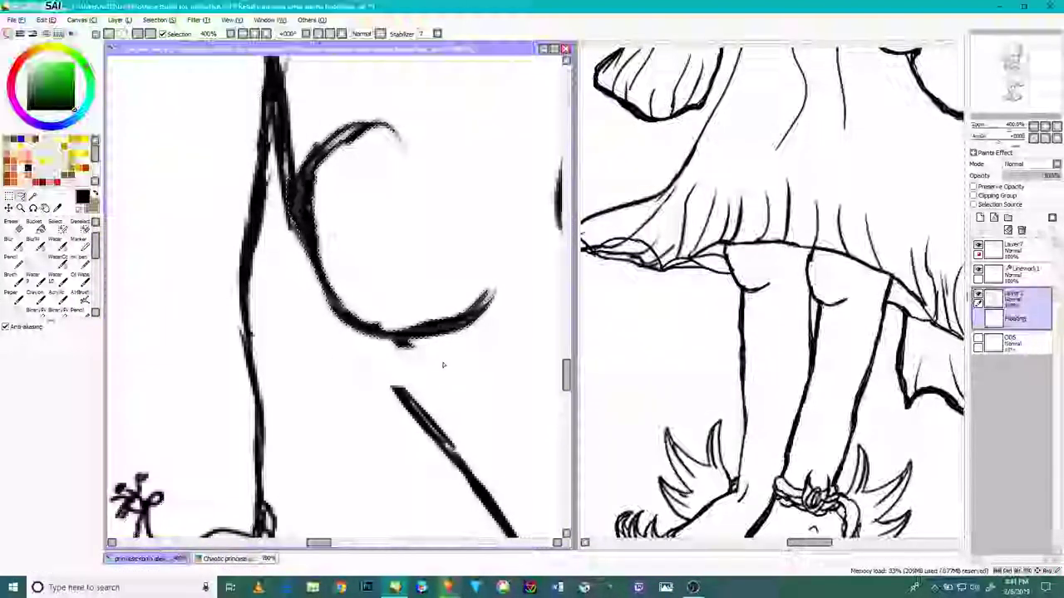
{"action": "left_click_drag", "start_coordinate": [389, 307], "coordinate": [425, 366]}
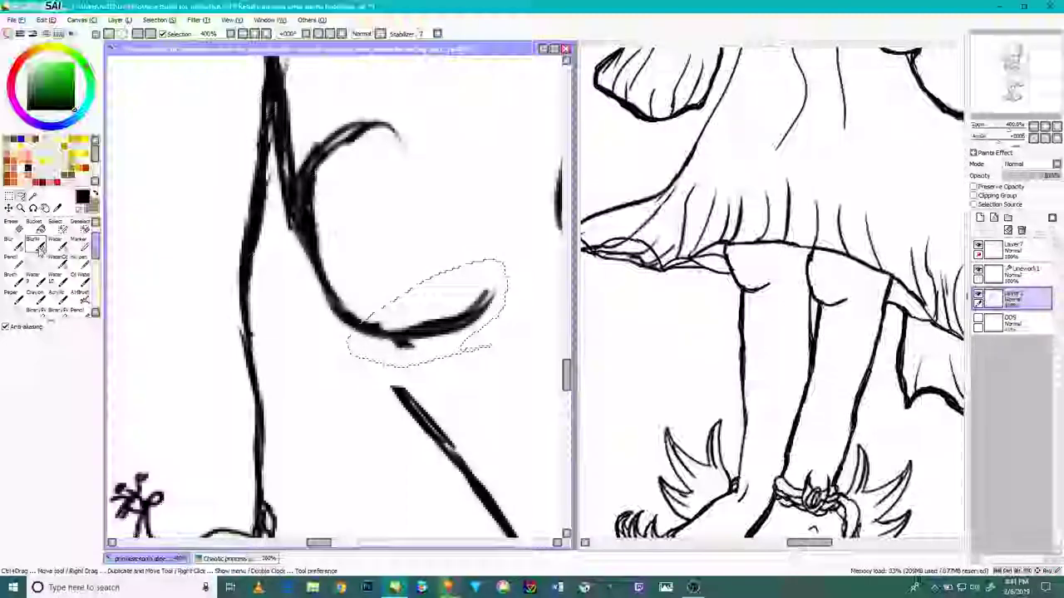
{"action": "left_click", "coordinate": [8, 207]}
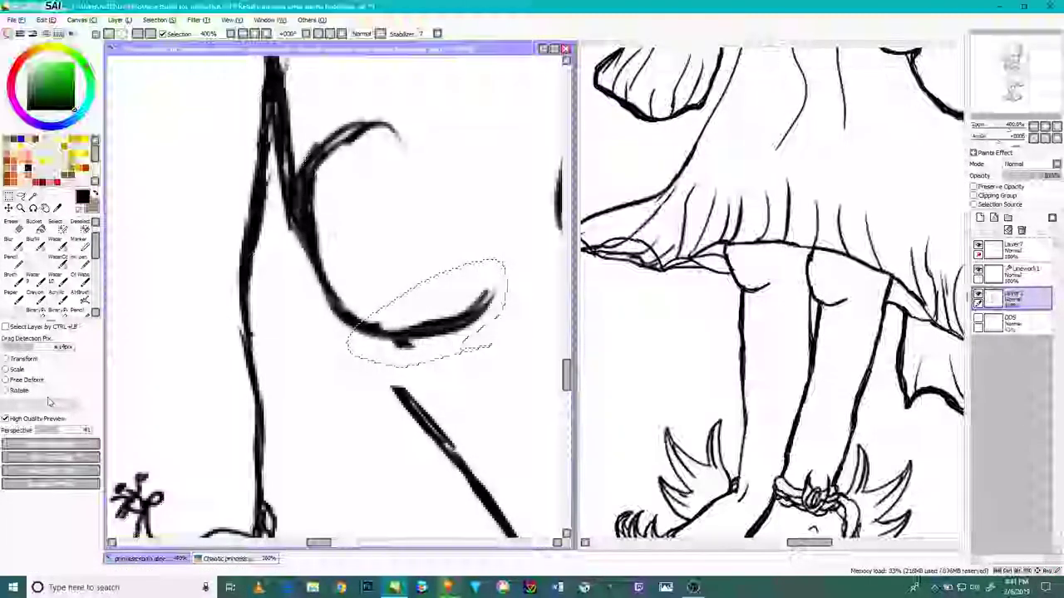
{"action": "left_click", "coordinate": [17, 380]}
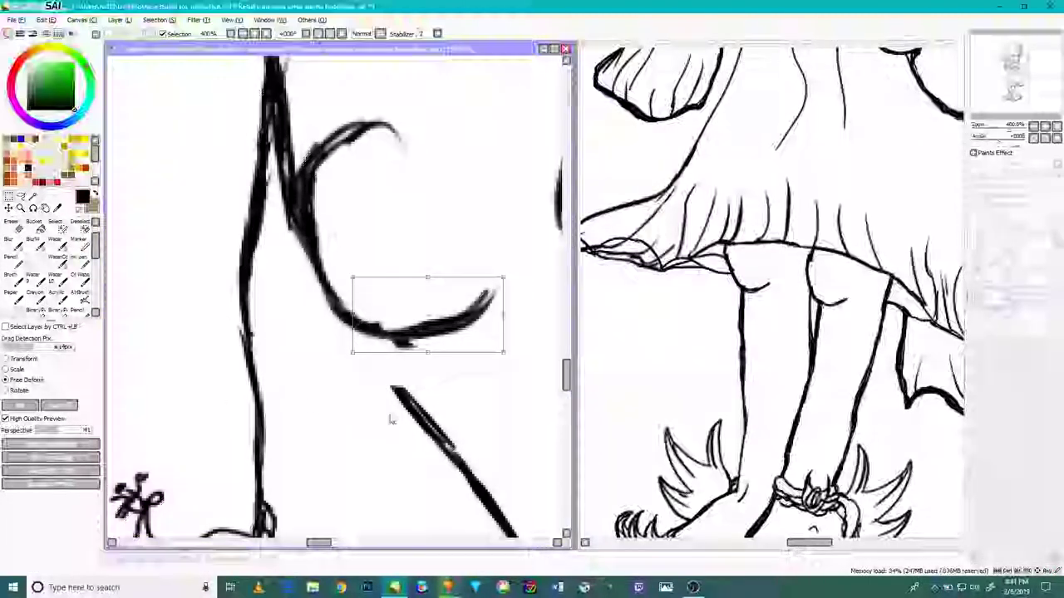
{"action": "left_click_drag", "start_coordinate": [421, 358], "coordinate": [410, 353]}
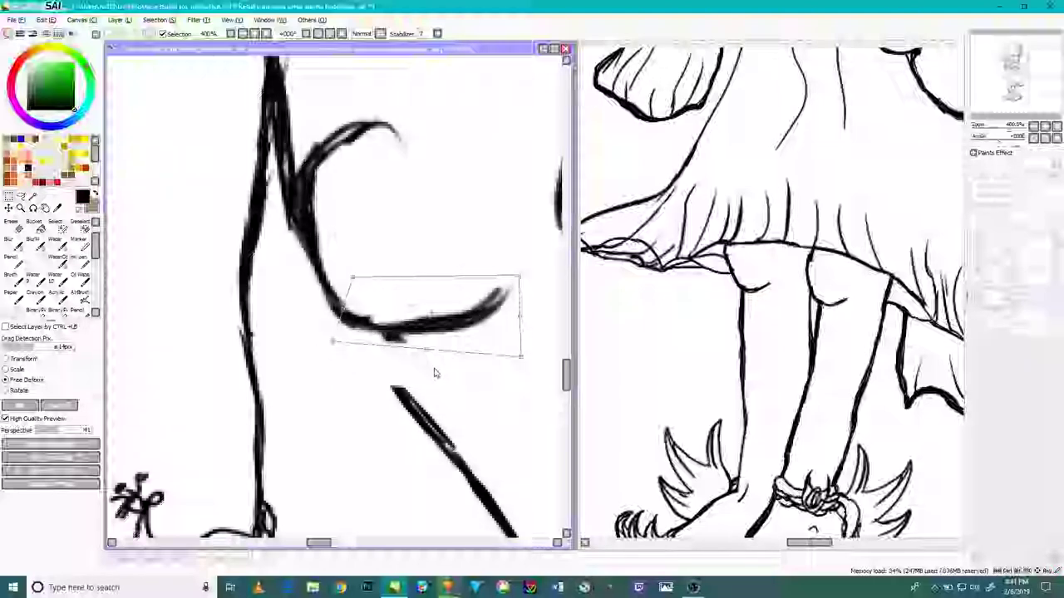
{"action": "left_click_drag", "start_coordinate": [430, 355], "coordinate": [425, 380]}
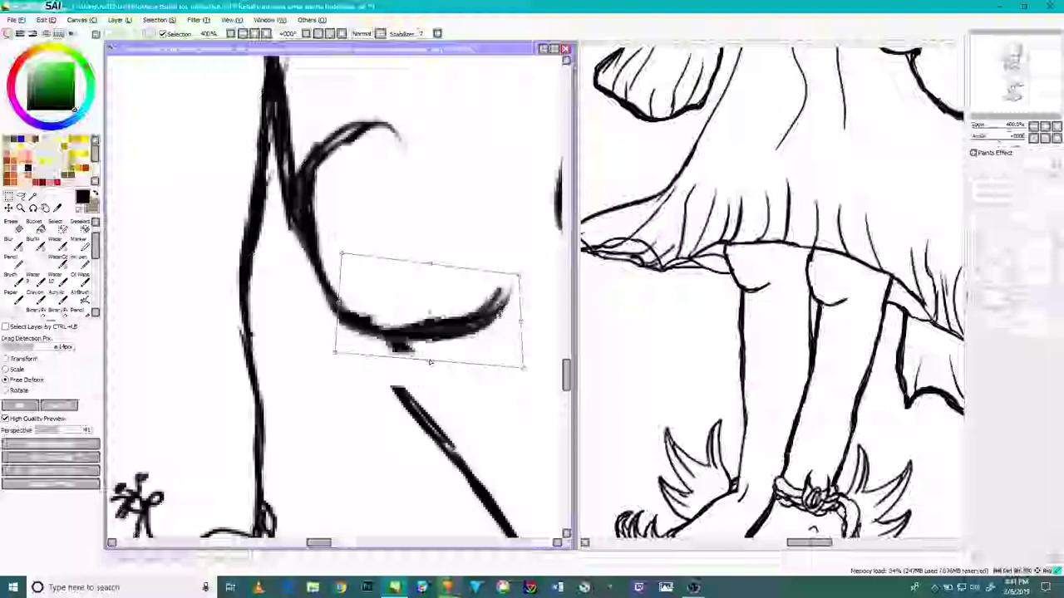
{"action": "left_click_drag", "start_coordinate": [419, 376], "coordinate": [426, 364]}
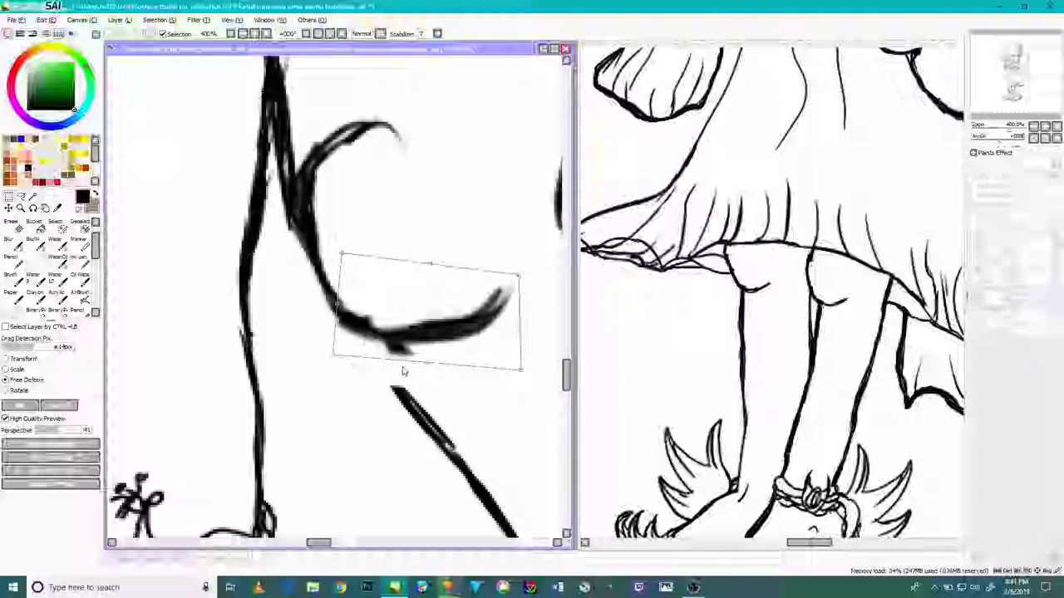
{"action": "key", "text": "Return"}
Step: Extend the inner shin line of the right-hand leg up toward the knee's lower curve with the size 6 Pencil
{"action": "scroll", "coordinate": [397, 359], "scroll_direction": "down", "scroll_amount": 6}
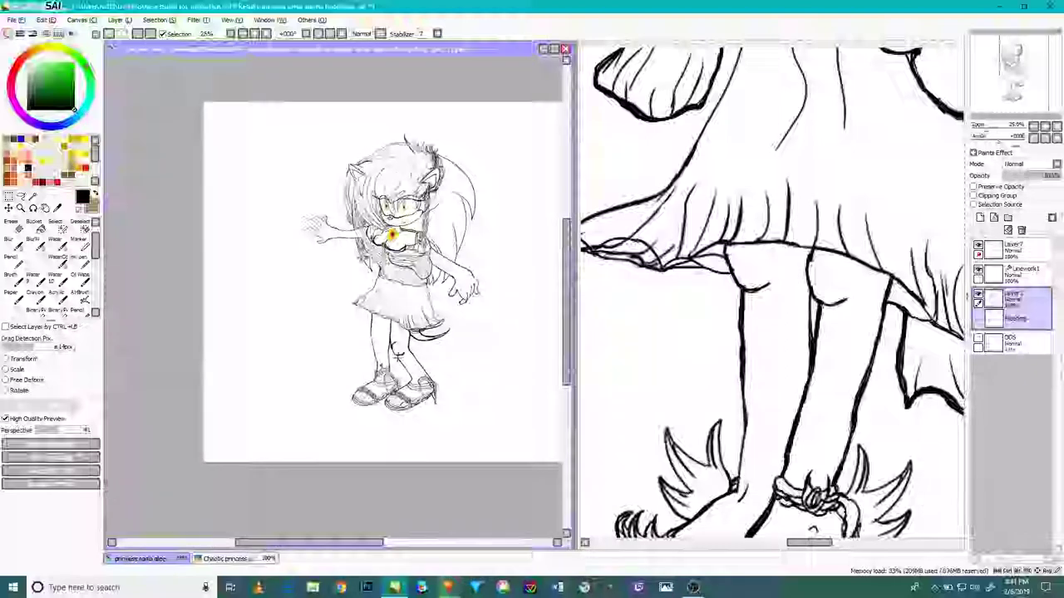
{"action": "scroll", "coordinate": [86, 283], "scroll_direction": "down", "scroll_amount": 3}
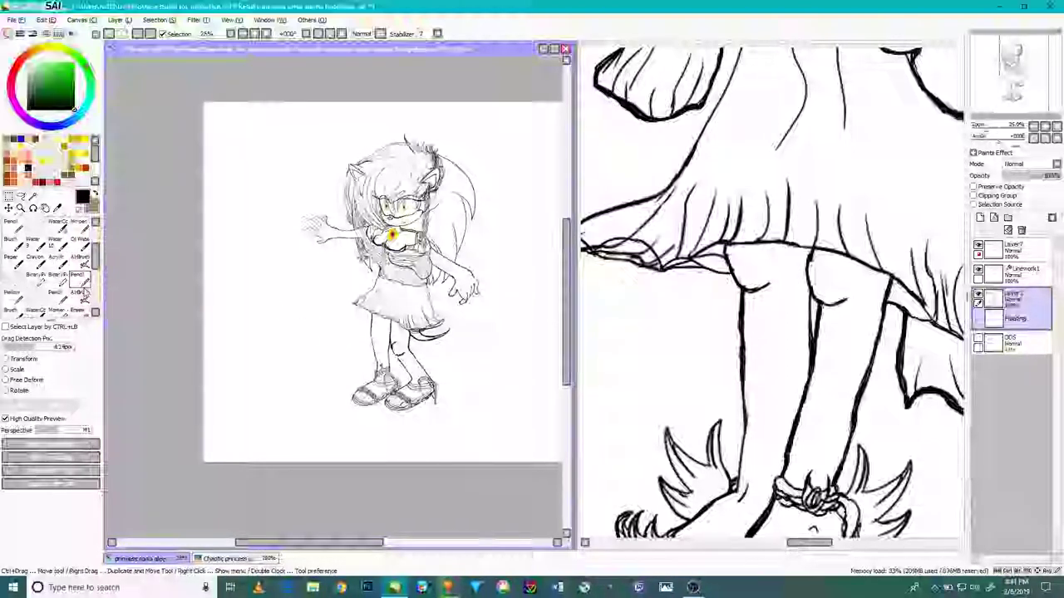
{"action": "left_click", "coordinate": [80, 279]}
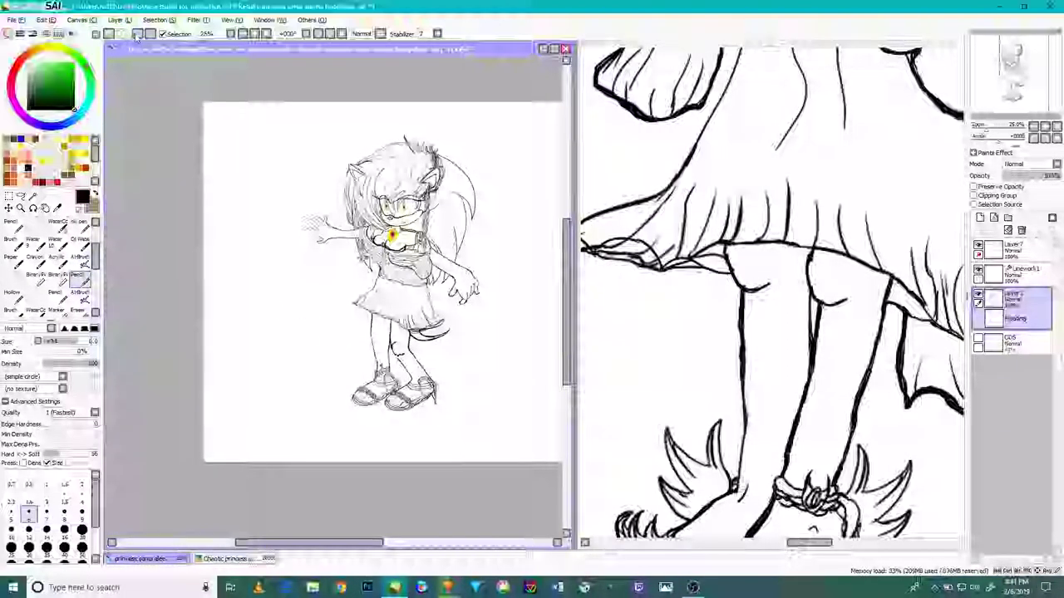
{"action": "scroll", "coordinate": [386, 204], "scroll_direction": "up", "scroll_amount": 6}
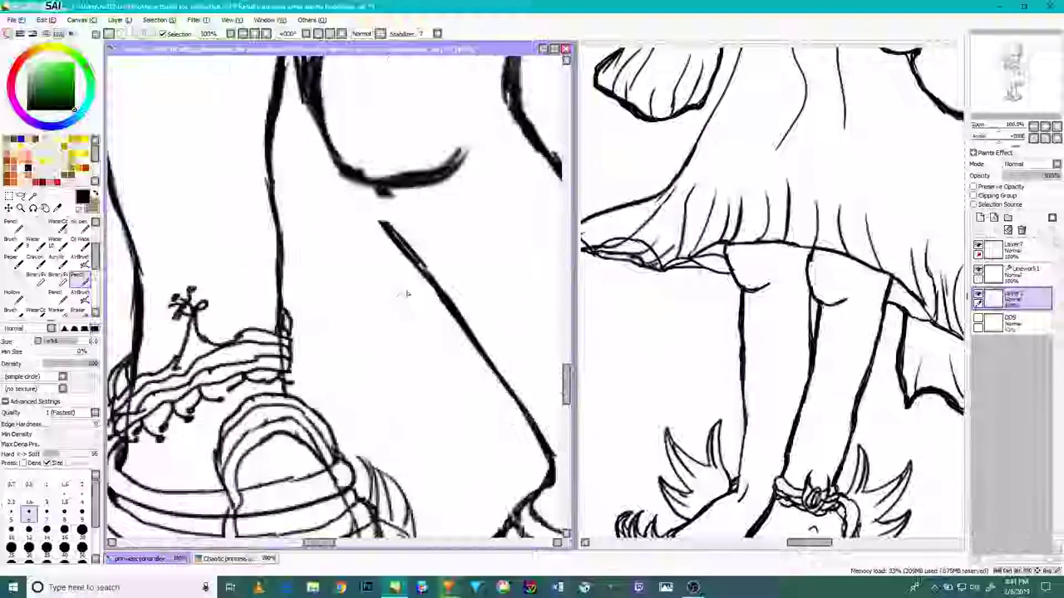
{"action": "scroll", "coordinate": [387, 204], "scroll_direction": "up", "scroll_amount": 1}
{"action": "left_click_drag", "start_coordinate": [365, 195], "coordinate": [389, 238]}
{"action": "left_click_drag", "start_coordinate": [366, 186], "coordinate": [411, 261]}
Step: Fill the gaps in the inner shin line and join its upper end to the knee's lower curve with the Pencil
{"action": "scroll", "coordinate": [388, 242], "scroll_direction": "down", "scroll_amount": 6}
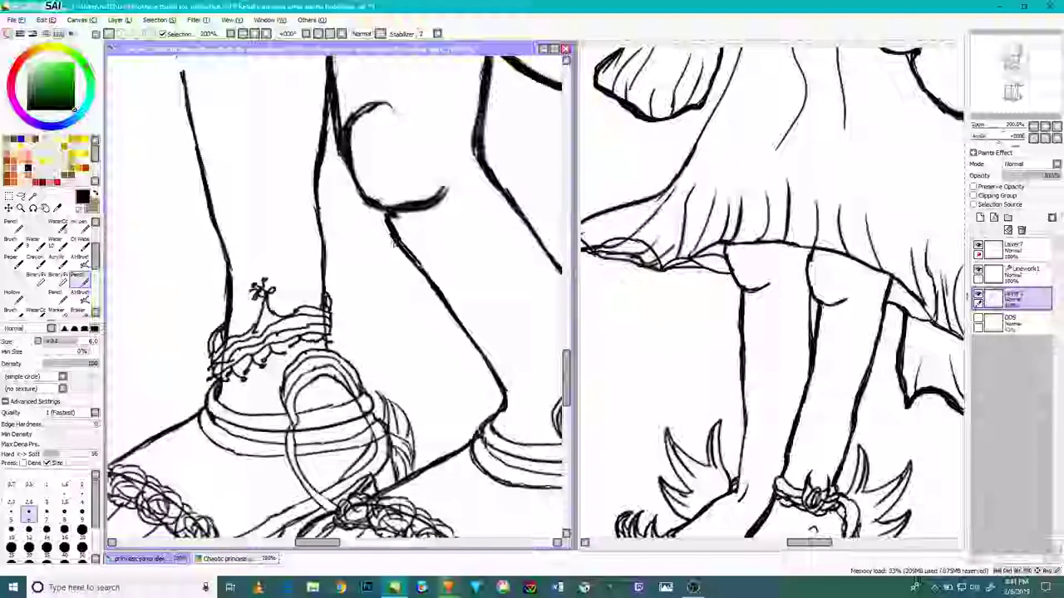
{"action": "scroll", "coordinate": [387, 242], "scroll_direction": "down", "scroll_amount": 2}
{"action": "scroll", "coordinate": [387, 242], "scroll_direction": "up", "scroll_amount": 8}
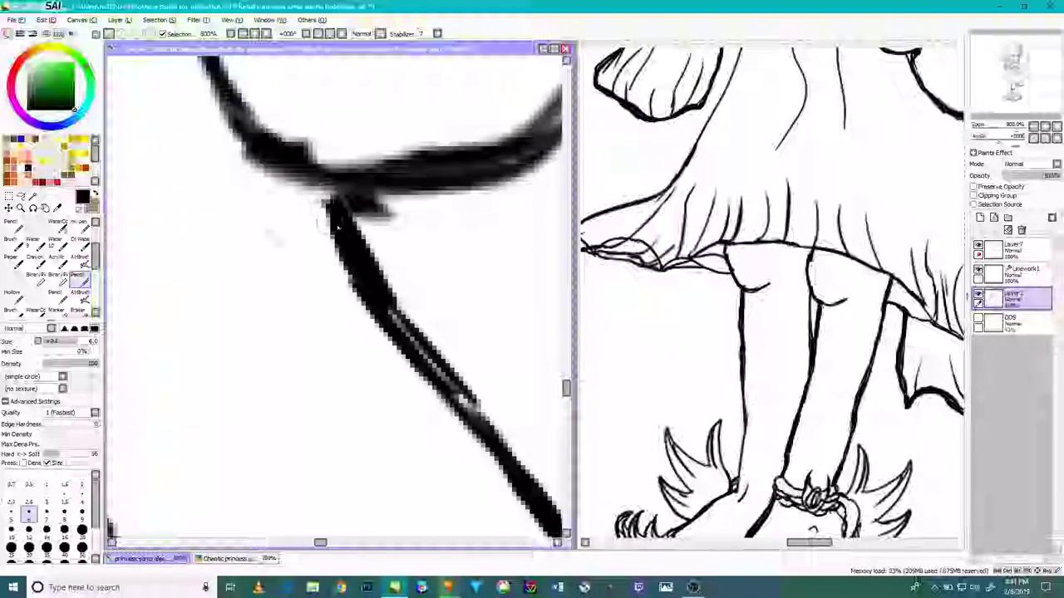
{"action": "left_click_drag", "start_coordinate": [464, 396], "coordinate": [499, 439]}
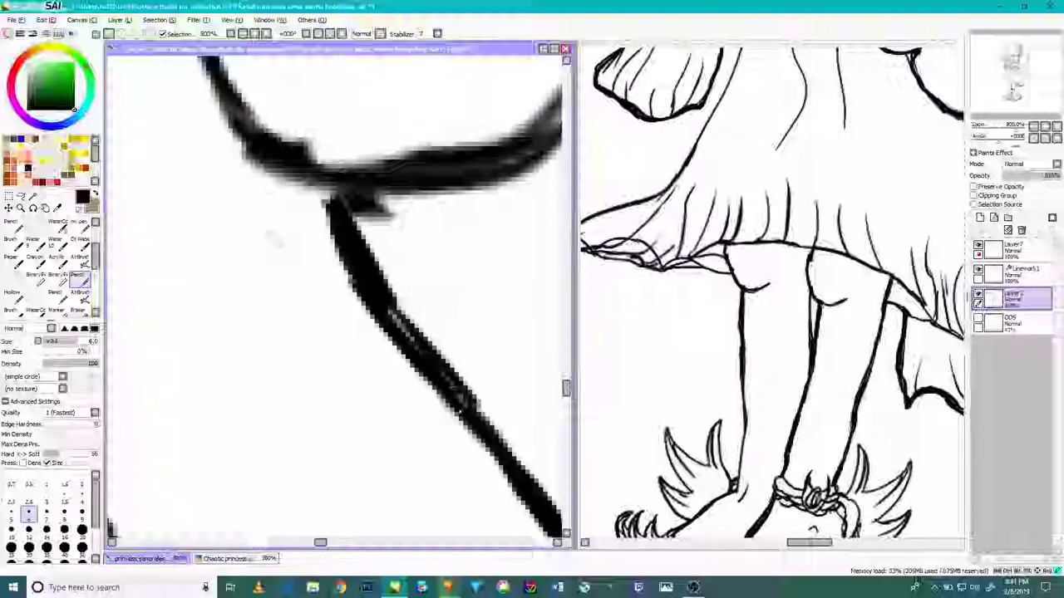
{"action": "scroll", "coordinate": [49, 266], "scroll_direction": "up", "scroll_amount": 2}
{"action": "left_click", "coordinate": [13, 243]}
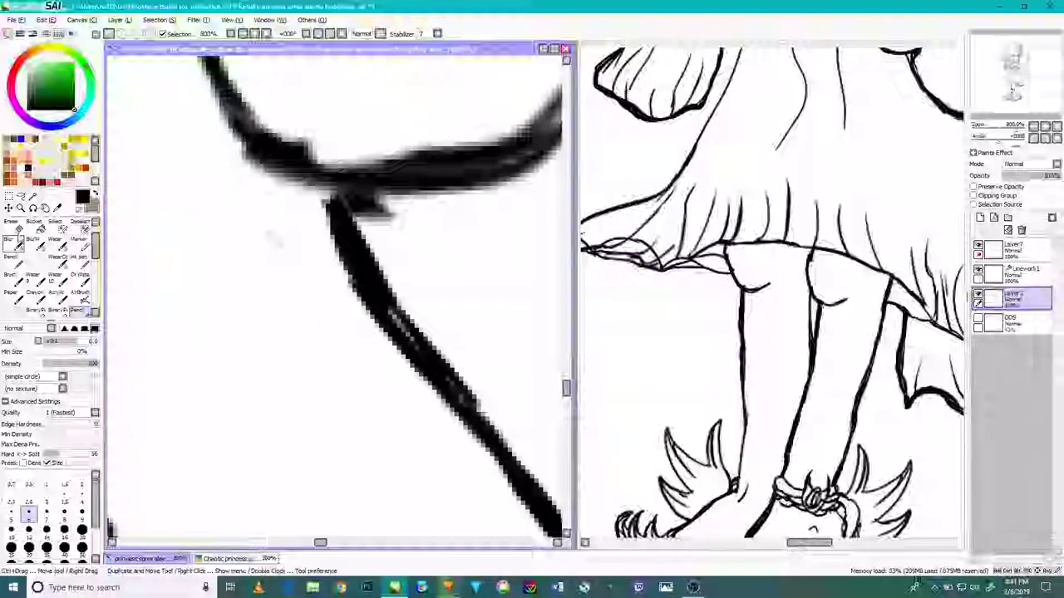
{"action": "left_click", "coordinate": [15, 231]}
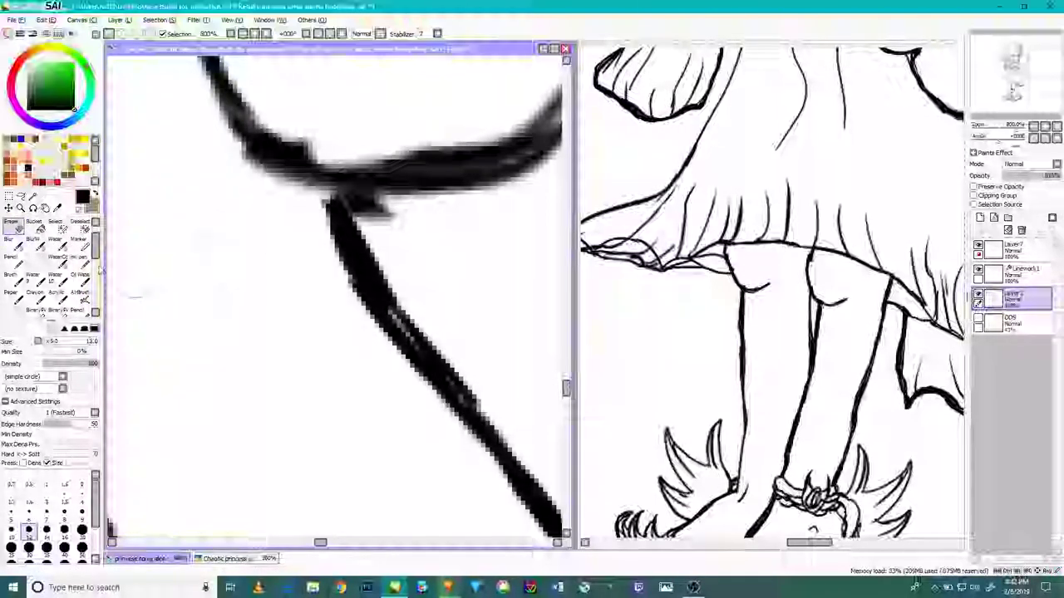
{"action": "scroll", "coordinate": [50, 266], "scroll_direction": "down", "scroll_amount": 1}
{"action": "left_click", "coordinate": [78, 292]}
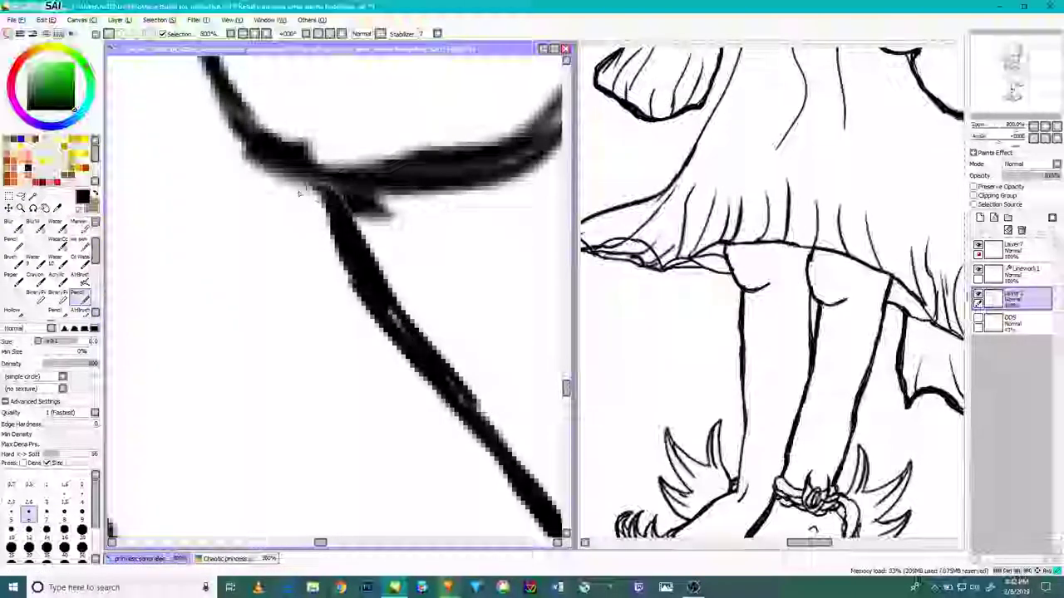
Step: Extend the outer tip of the knee's lower curve upward to a point and round off its inner corner
{"action": "scroll", "coordinate": [328, 217], "scroll_direction": "down", "scroll_amount": 5}
{"action": "scroll", "coordinate": [374, 208], "scroll_direction": "up", "scroll_amount": 4}
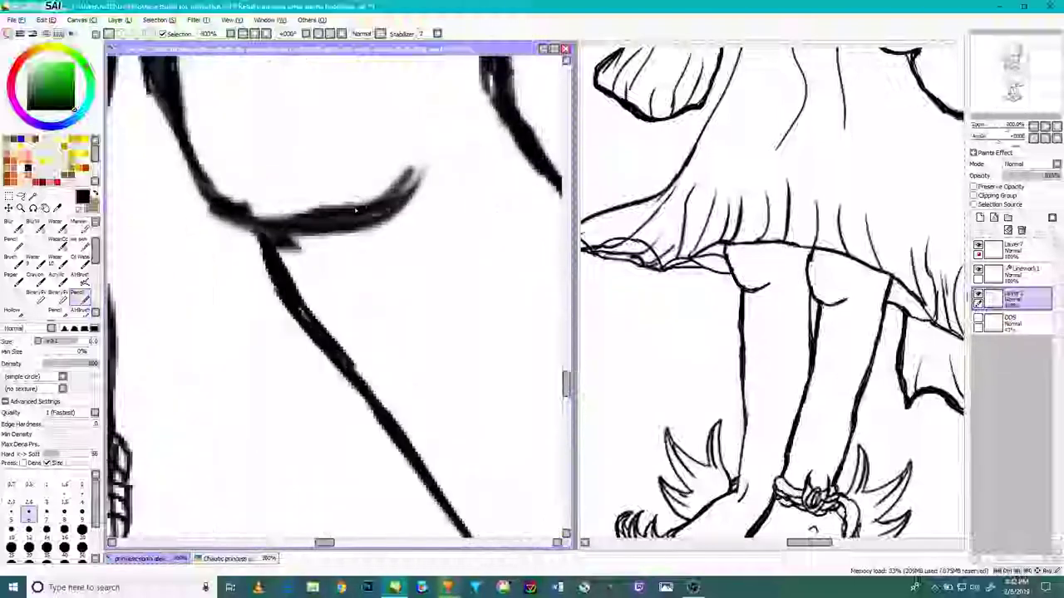
{"action": "mouse_move", "coordinate": [396, 212]}
{"action": "left_mouse_down"}
{"action": "mouse_move", "coordinate": [438, 145]}
{"action": "mouse_move", "coordinate": [398, 220]}
{"action": "mouse_move", "coordinate": [426, 197]}
{"action": "left_mouse_up"}
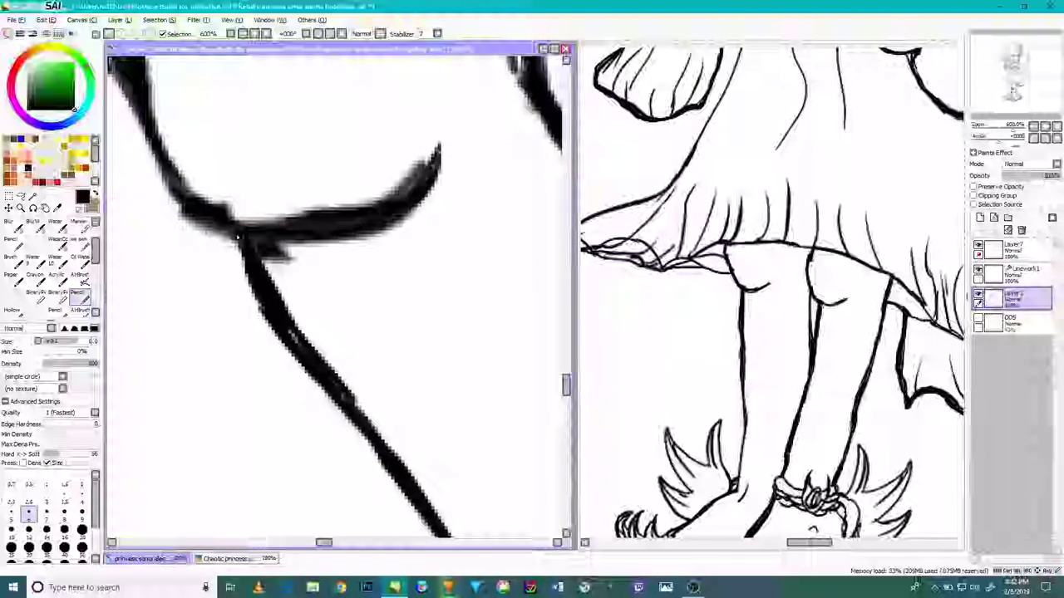
{"action": "left_click_drag", "start_coordinate": [187, 212], "coordinate": [164, 170]}
{"action": "scroll", "coordinate": [209, 183], "scroll_direction": "down", "scroll_amount": 5}
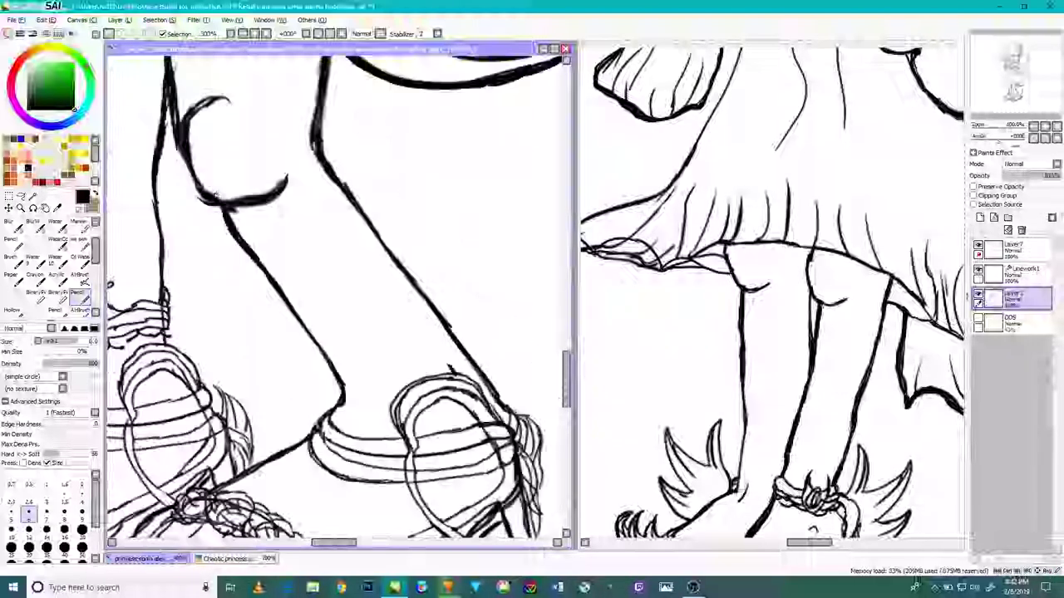
Step: Thicken the inner side of the knee, blending the thigh line into the knee curve
{"action": "scroll", "coordinate": [196, 154], "scroll_direction": "up", "scroll_amount": 4}
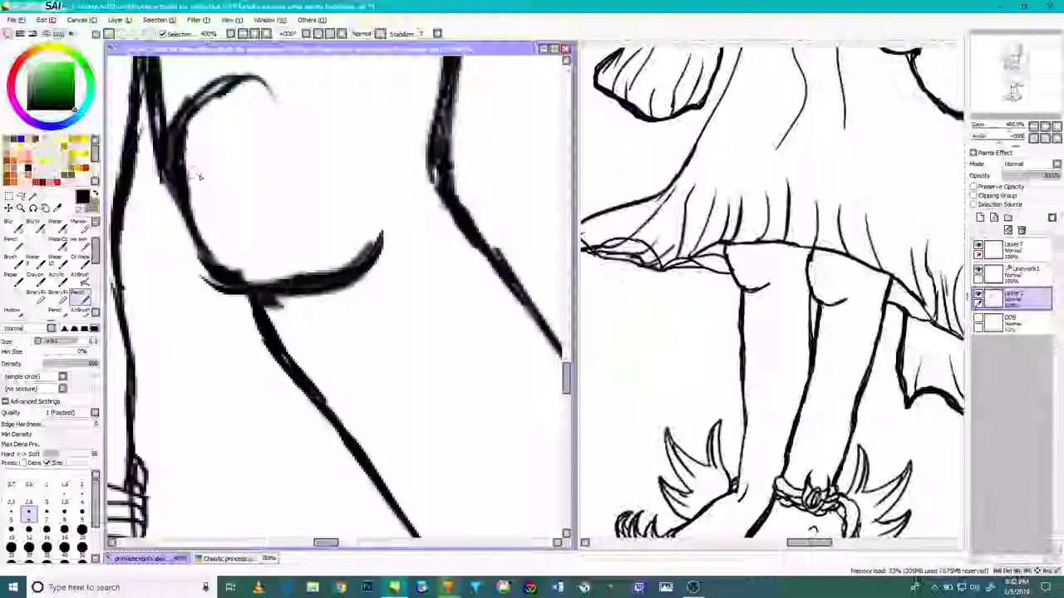
{"action": "left_click_drag", "start_coordinate": [236, 182], "coordinate": [346, 306]}
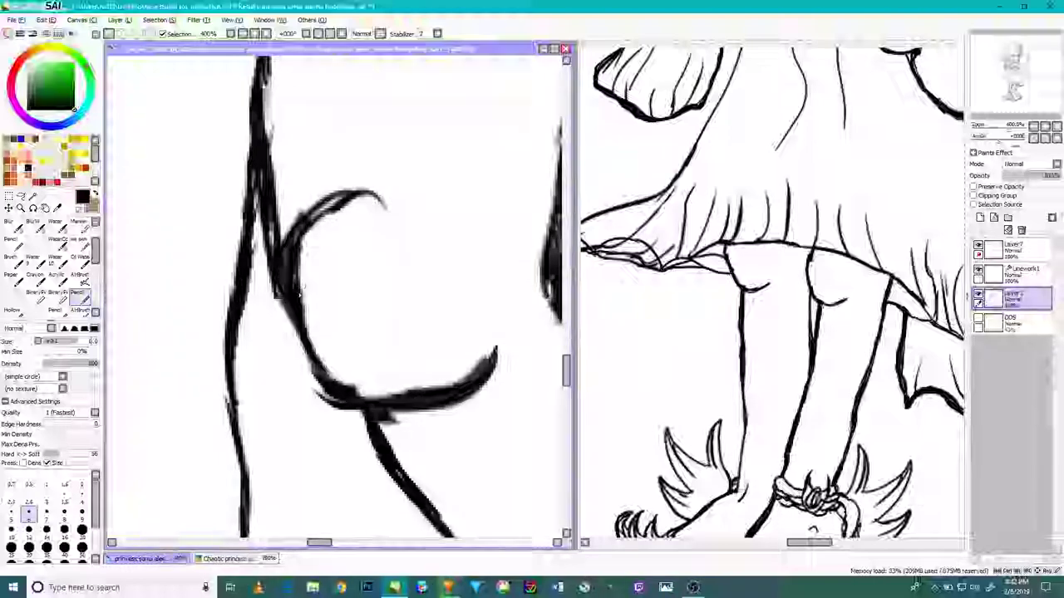
{"action": "scroll", "coordinate": [320, 355], "scroll_direction": "down", "scroll_amount": 1}
{"action": "scroll", "coordinate": [320, 355], "scroll_direction": "up", "scroll_amount": 1}
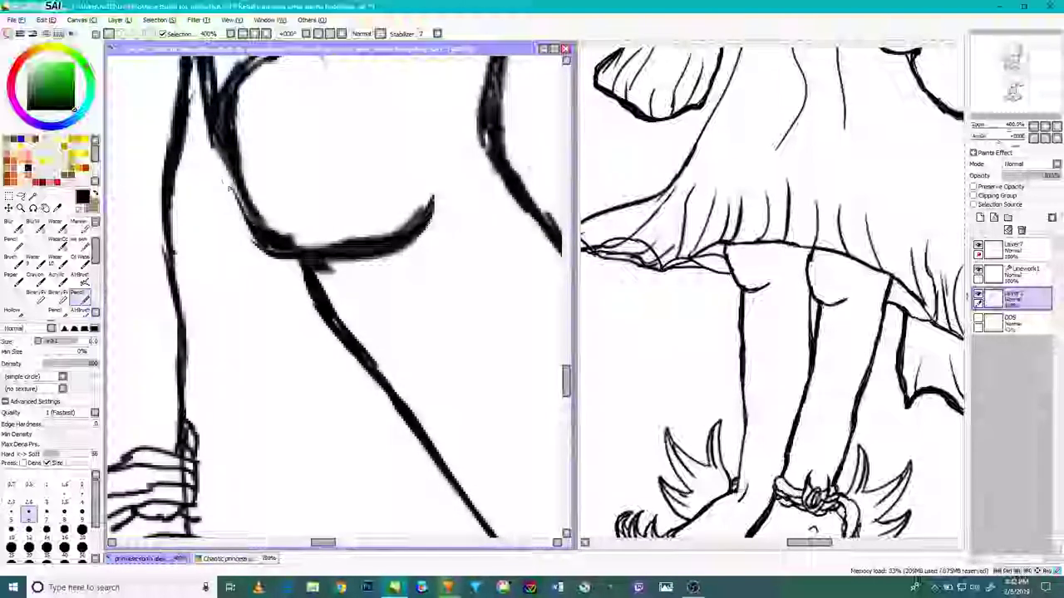
{"action": "left_click_drag", "start_coordinate": [215, 139], "coordinate": [243, 198]}
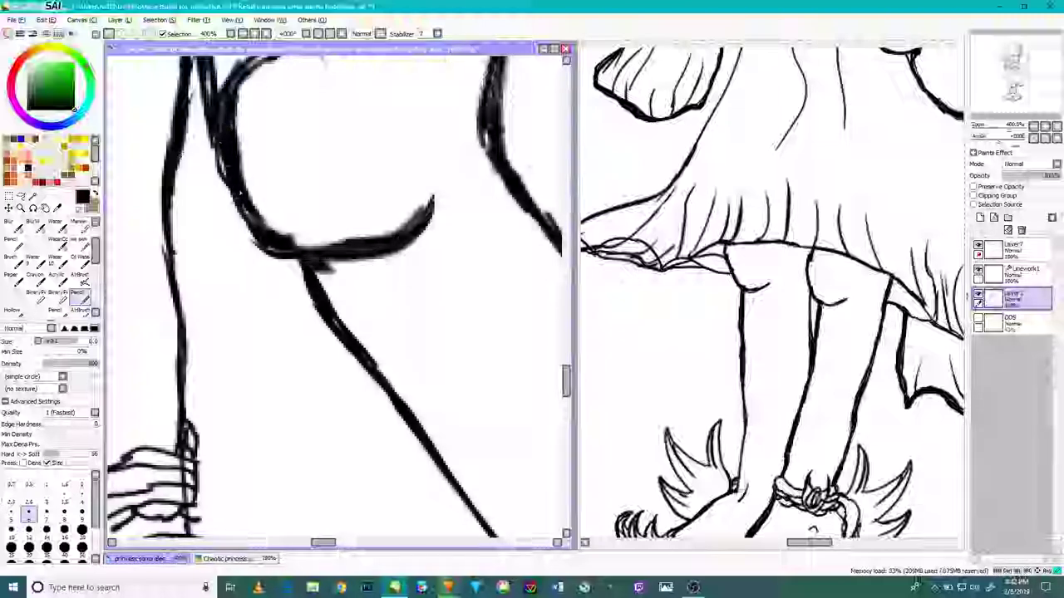
{"action": "left_click_drag", "start_coordinate": [232, 122], "coordinate": [243, 182]}
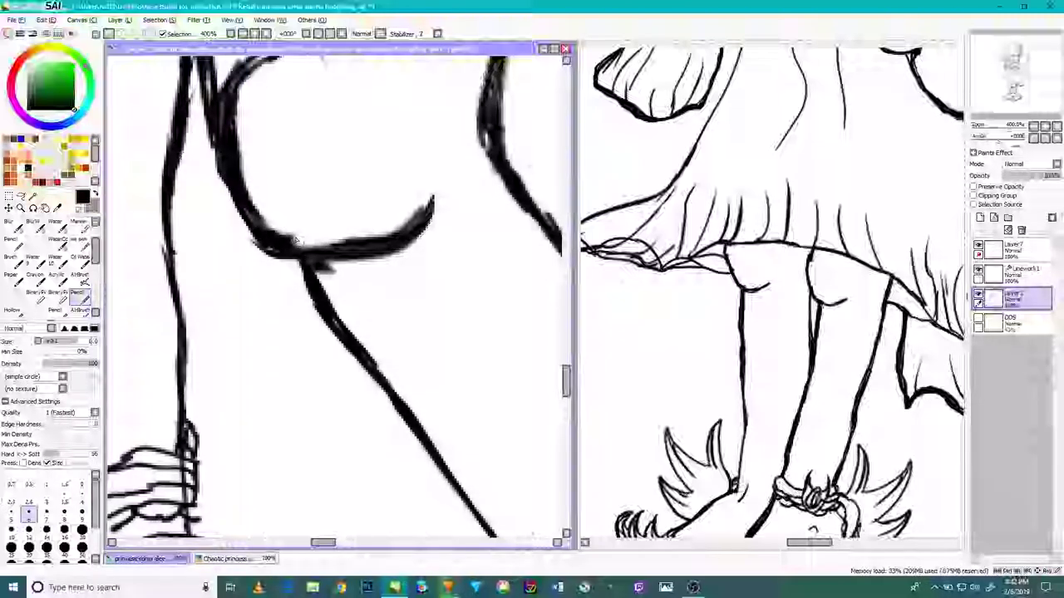
Step: Thicken the knee's upper arc with a Pencil stroke down to the inner side of the leg
{"action": "scroll", "coordinate": [258, 198], "scroll_direction": "down", "scroll_amount": 3}
{"action": "scroll", "coordinate": [253, 158], "scroll_direction": "up", "scroll_amount": 4}
{"action": "scroll", "coordinate": [287, 203], "scroll_direction": "up", "scroll_amount": 1}
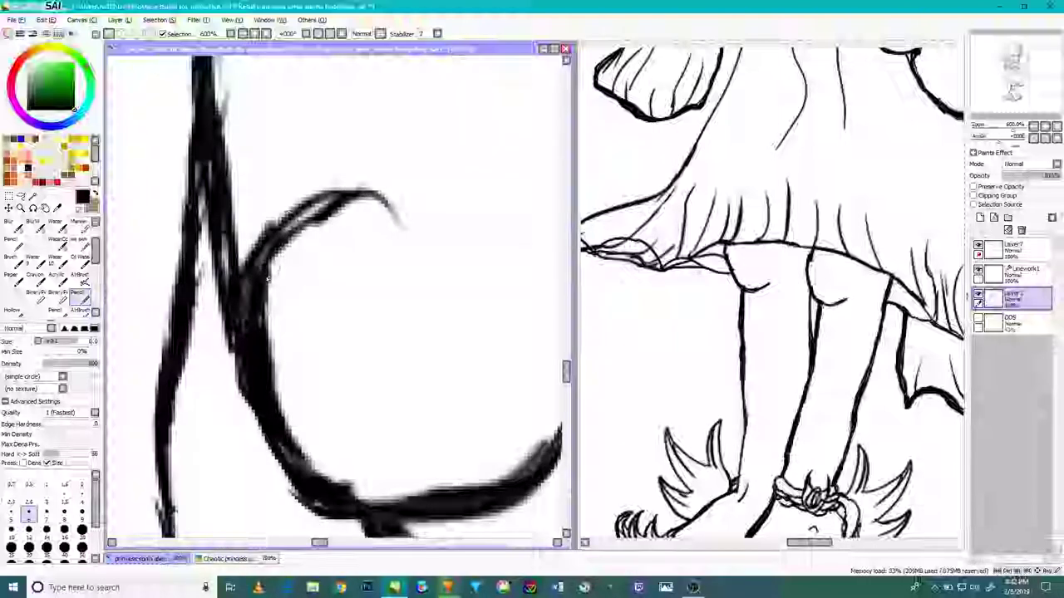
{"action": "left_click_drag", "start_coordinate": [339, 182], "coordinate": [251, 265]}
Step: Lasso the knee's upper arc, widen it toward the outer side of the leg with Free Deform, and apply it
{"action": "scroll", "coordinate": [366, 229], "scroll_direction": "down", "scroll_amount": 8}
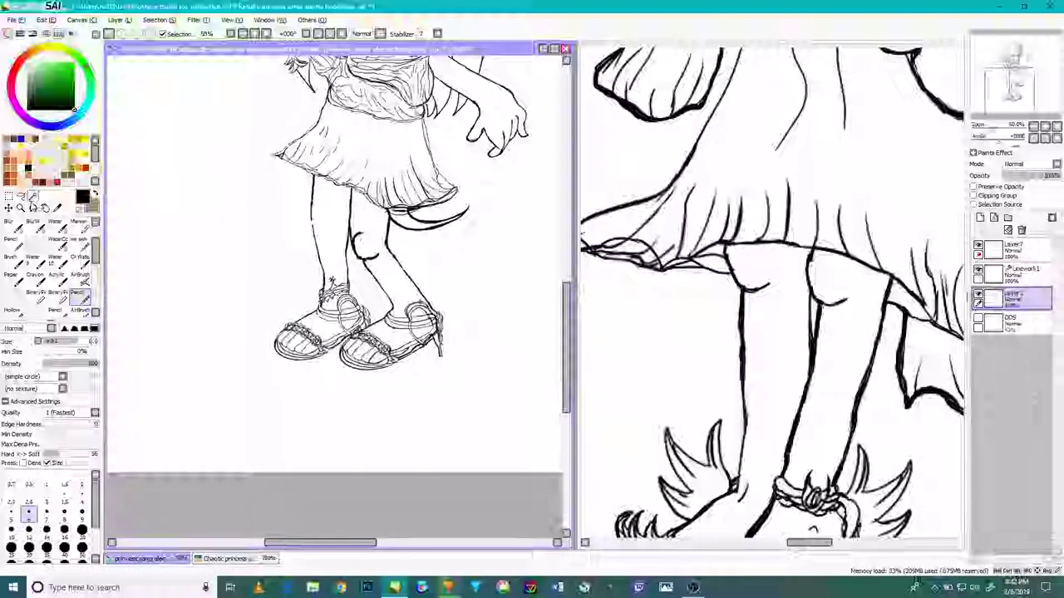
{"action": "scroll", "coordinate": [464, 241], "scroll_direction": "up", "scroll_amount": 4}
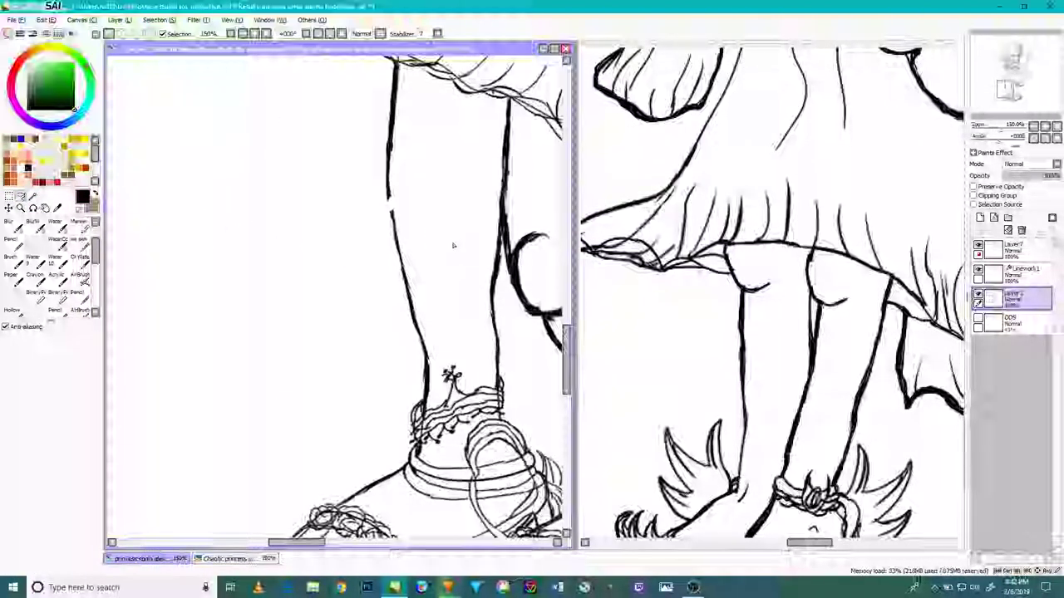
{"action": "left_click_drag", "start_coordinate": [450, 234], "coordinate": [336, 266]}
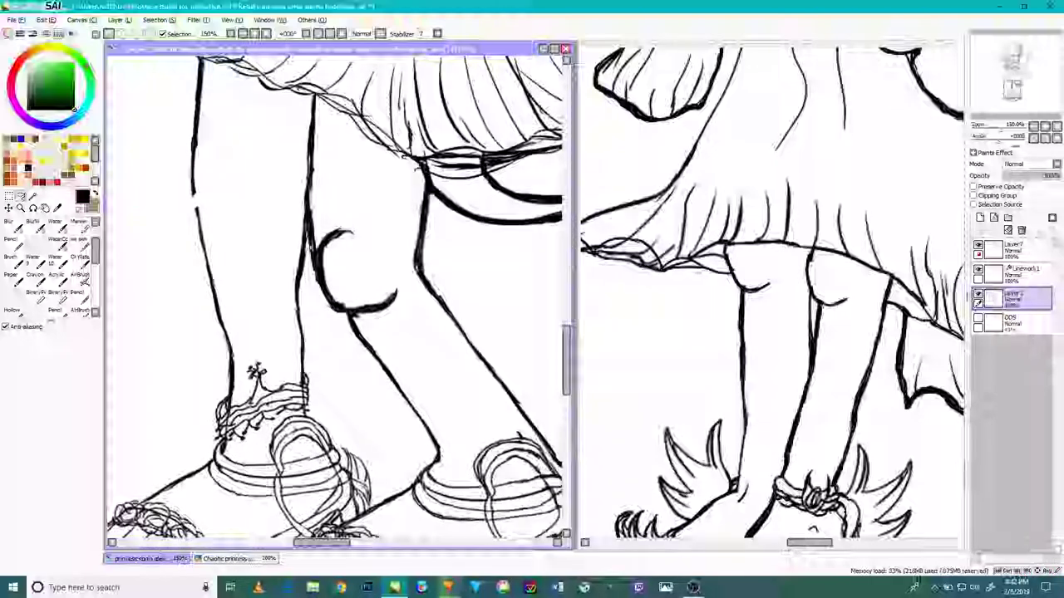
{"action": "scroll", "coordinate": [334, 267], "scroll_direction": "up", "scroll_amount": 2}
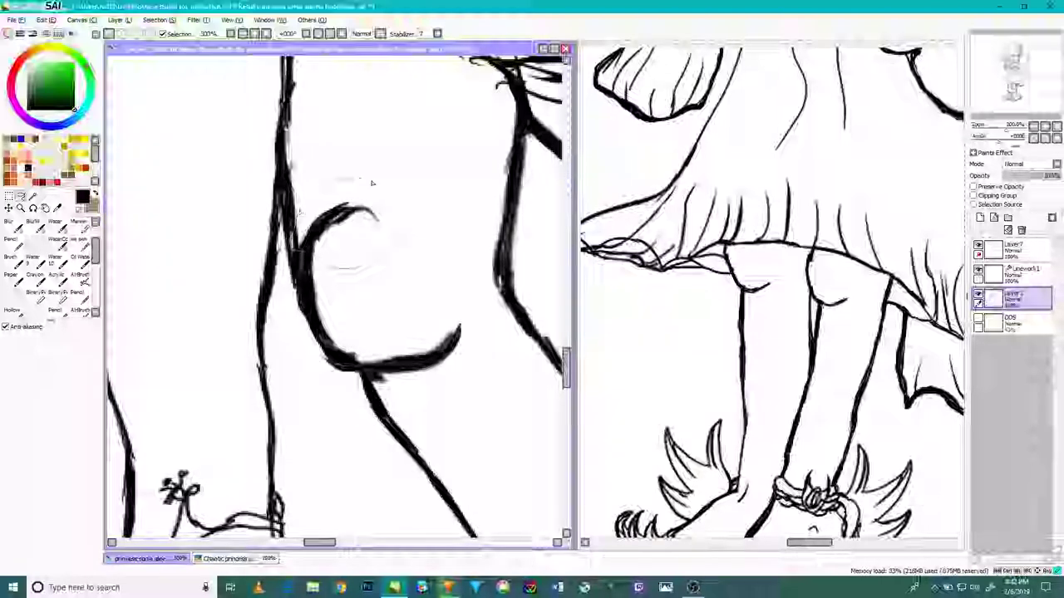
{"action": "key", "text": "ctrl+t"}
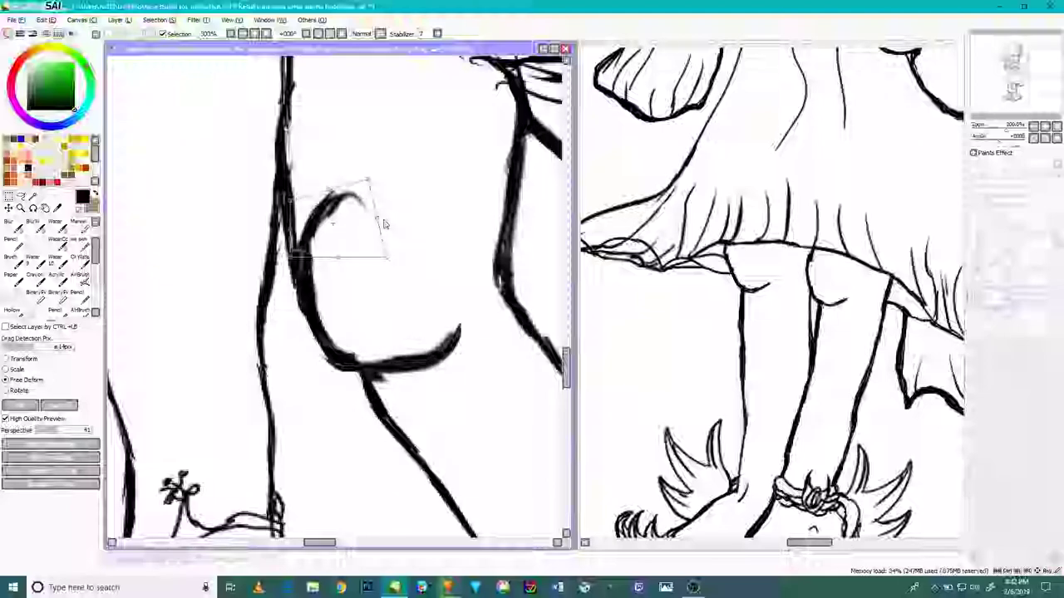
{"action": "left_click_drag", "start_coordinate": [393, 220], "coordinate": [407, 229]}
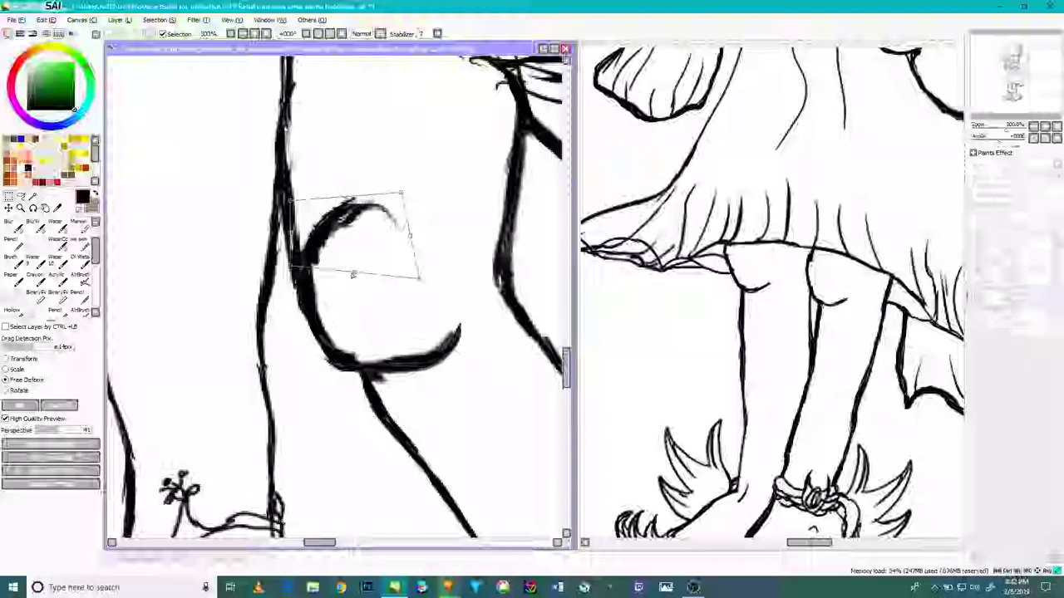
{"action": "left_click_drag", "start_coordinate": [416, 278], "coordinate": [421, 280]}
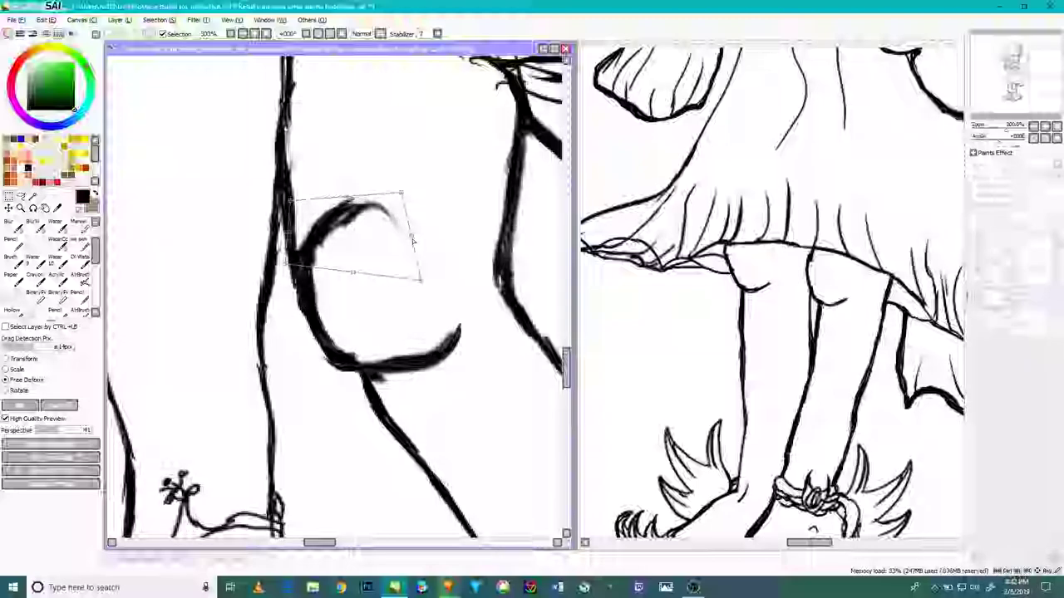
{"action": "left_click_drag", "start_coordinate": [429, 243], "coordinate": [432, 245]}
{"action": "key", "text": "Return"}
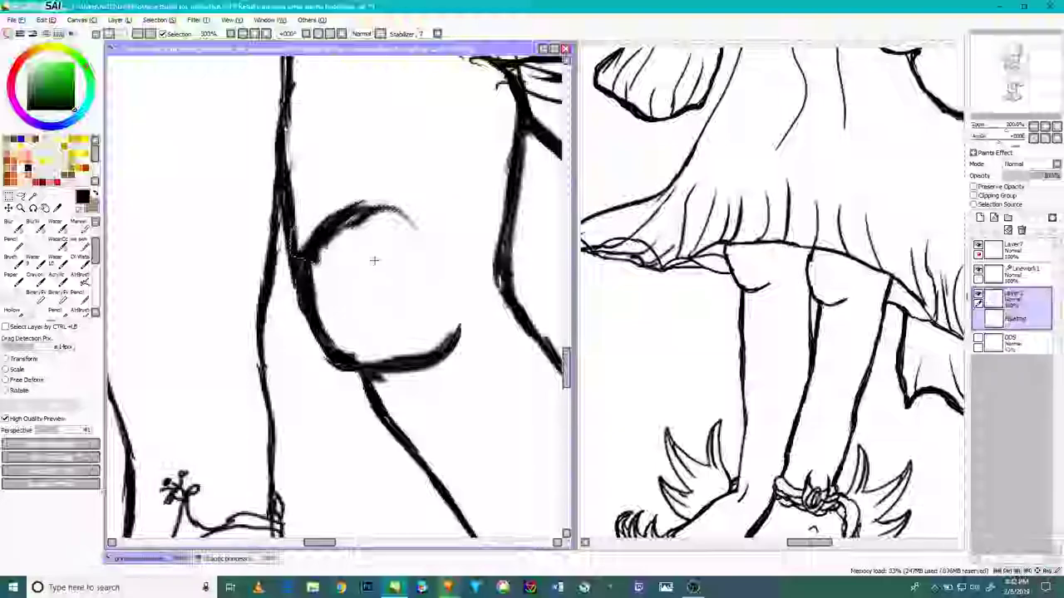
Step: Clear the selection and smooth the rough edges of the knee's upper arc with the size 12 Eraser
{"action": "scroll", "coordinate": [373, 255], "scroll_direction": "down", "scroll_amount": 2}
{"action": "scroll", "coordinate": [372, 258], "scroll_direction": "down", "scroll_amount": 4}
{"action": "scroll", "coordinate": [50, 266], "scroll_direction": "up", "scroll_amount": 2}
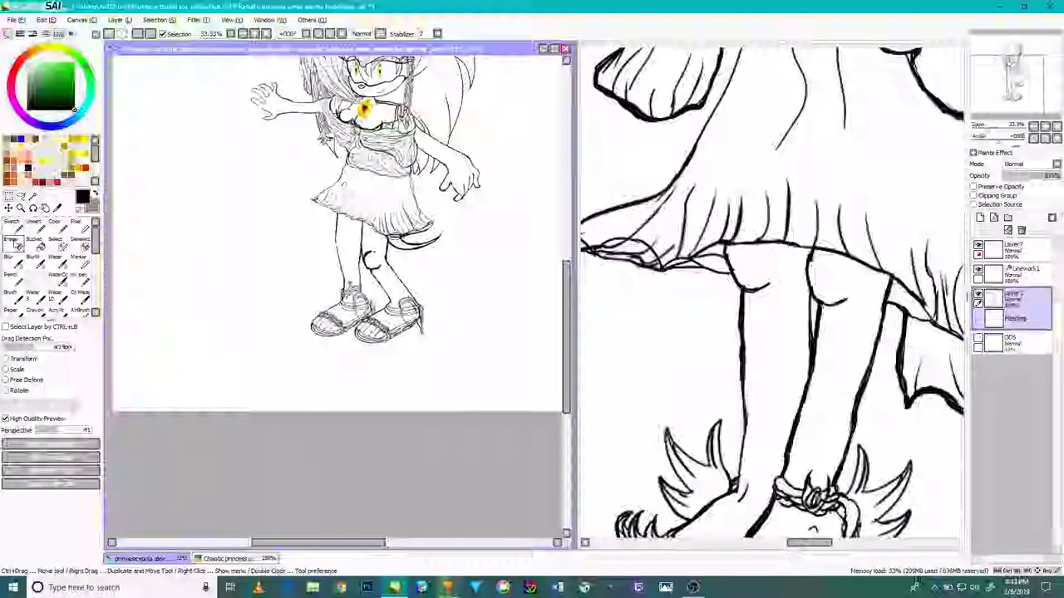
{"action": "left_click", "coordinate": [15, 244]}
{"action": "key", "text": "ctrl+d"}
{"action": "scroll", "coordinate": [413, 205], "scroll_direction": "up", "scroll_amount": 1}
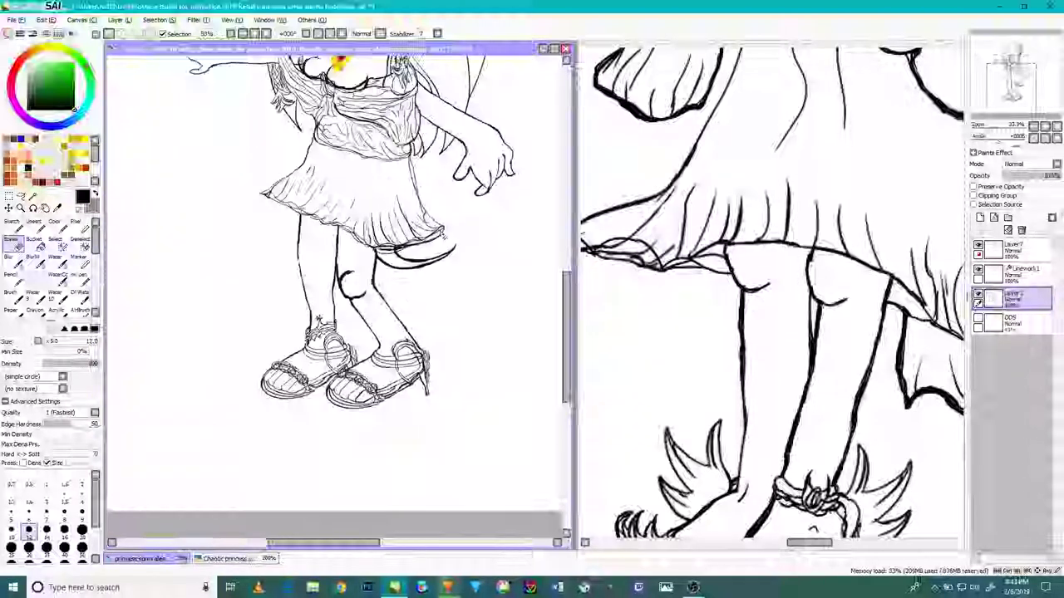
{"action": "scroll", "coordinate": [344, 283], "scroll_direction": "up", "scroll_amount": 7}
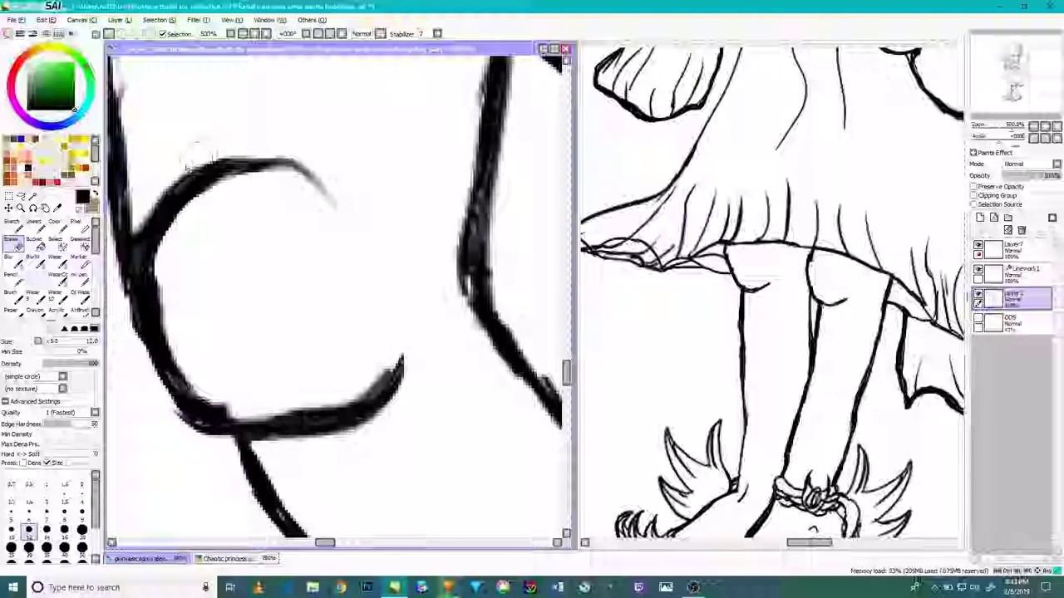
{"action": "scroll", "coordinate": [151, 210], "scroll_direction": "up", "scroll_amount": 2}
{"action": "scroll", "coordinate": [151, 210], "scroll_direction": "down", "scroll_amount": 10}
{"action": "scroll", "coordinate": [233, 249], "scroll_direction": "up", "scroll_amount": 5}
{"action": "scroll", "coordinate": [233, 250], "scroll_direction": "down", "scroll_amount": 4}
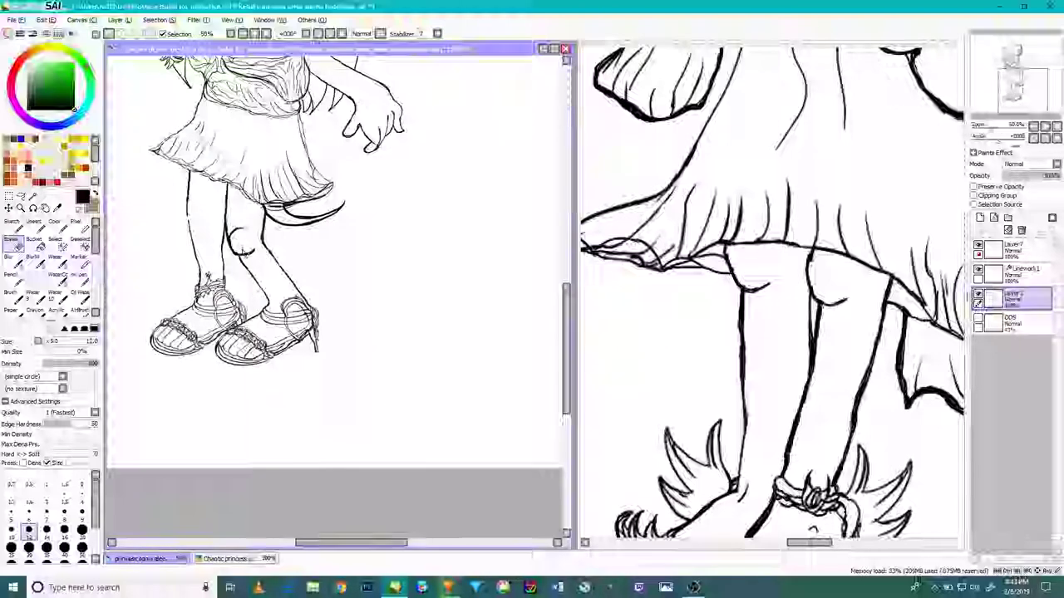
Step: Examine the legs and knees in the reference drawing, both in close-up and within the whole figure
{"action": "scroll", "coordinate": [242, 254], "scroll_direction": "up", "scroll_amount": 1}
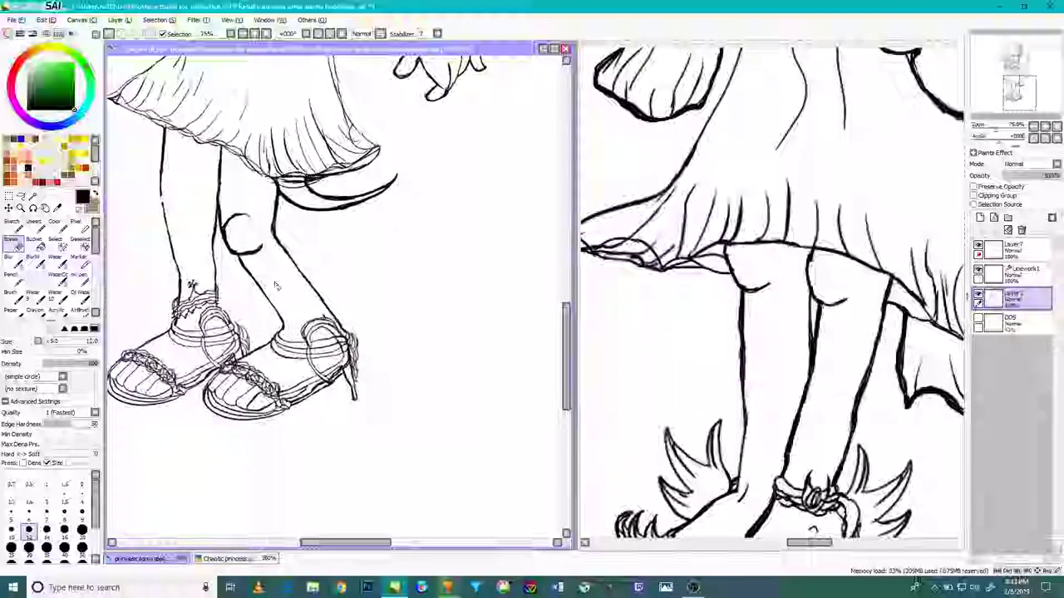
{"action": "left_click", "coordinate": [707, 339]}
{"action": "scroll", "coordinate": [715, 329], "scroll_direction": "down", "scroll_amount": 2}
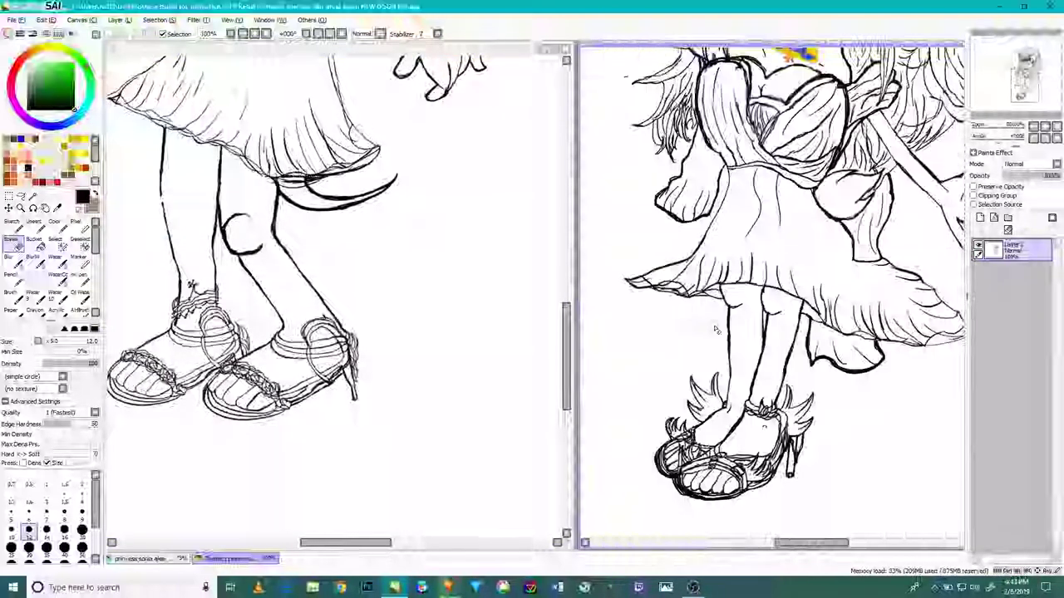
{"action": "scroll", "coordinate": [715, 329], "scroll_direction": "down", "scroll_amount": 3}
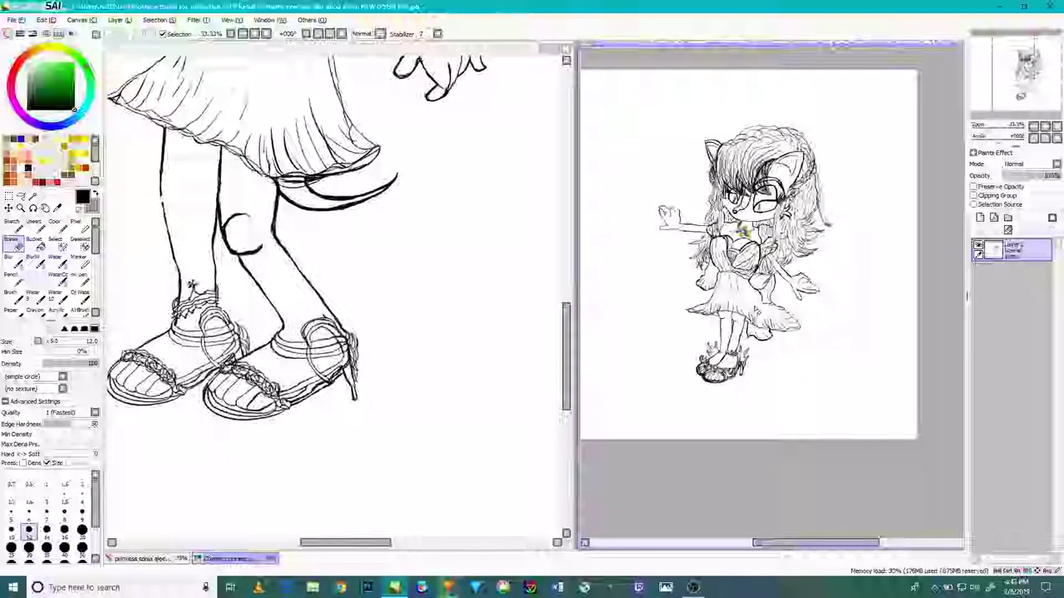
{"action": "scroll", "coordinate": [741, 232], "scroll_direction": "up", "scroll_amount": 3}
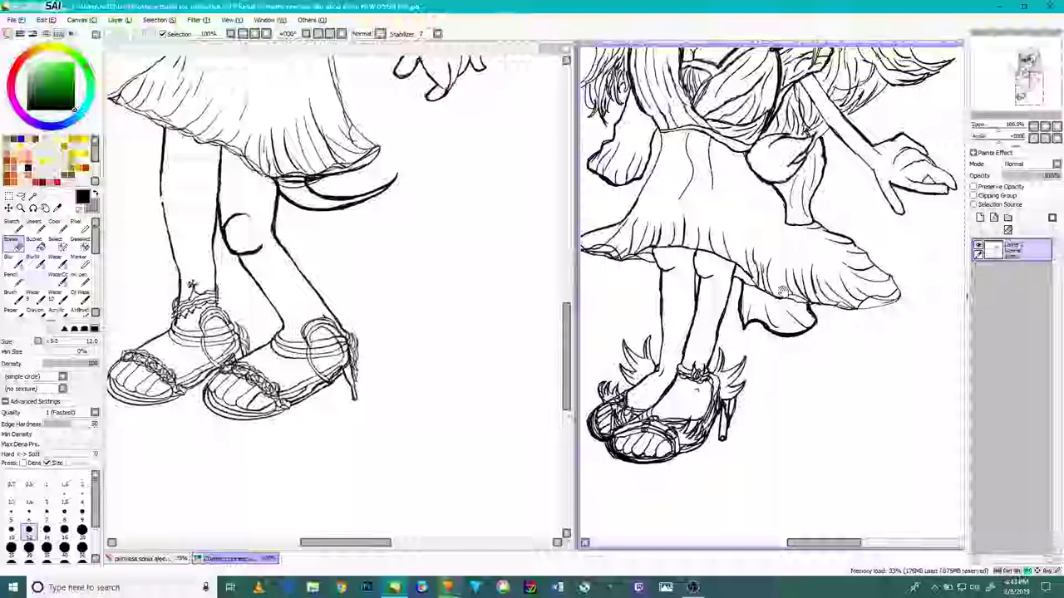
Step: Examine the reference figure's upper body, and look over the princess drawing's head, torso, arms and skirt
{"action": "left_click_drag", "start_coordinate": [808, 243], "coordinate": [863, 327]}
{"action": "left_click_drag", "start_coordinate": [882, 197], "coordinate": [955, 256]}
{"action": "left_click", "coordinate": [474, 291]}
{"action": "left_click_drag", "start_coordinate": [417, 269], "coordinate": [468, 362]}
{"action": "scroll", "coordinate": [454, 266], "scroll_direction": "up", "scroll_amount": 5}
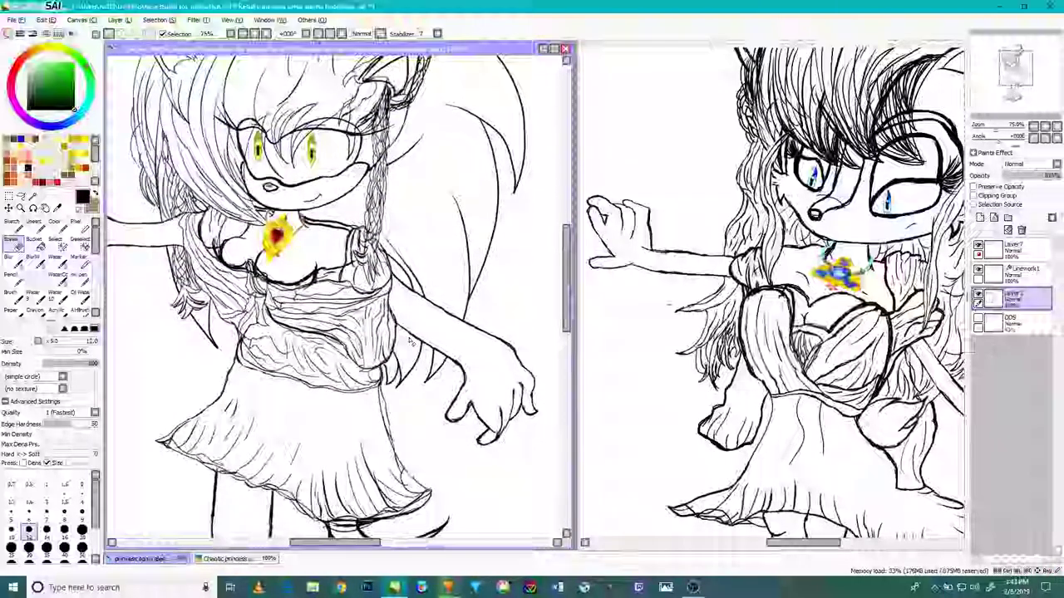
{"action": "scroll", "coordinate": [407, 341], "scroll_direction": "up", "scroll_amount": 1}
{"action": "scroll", "coordinate": [407, 340], "scroll_direction": "down", "scroll_amount": 4}
{"action": "scroll", "coordinate": [399, 268], "scroll_direction": "up", "scroll_amount": 3}
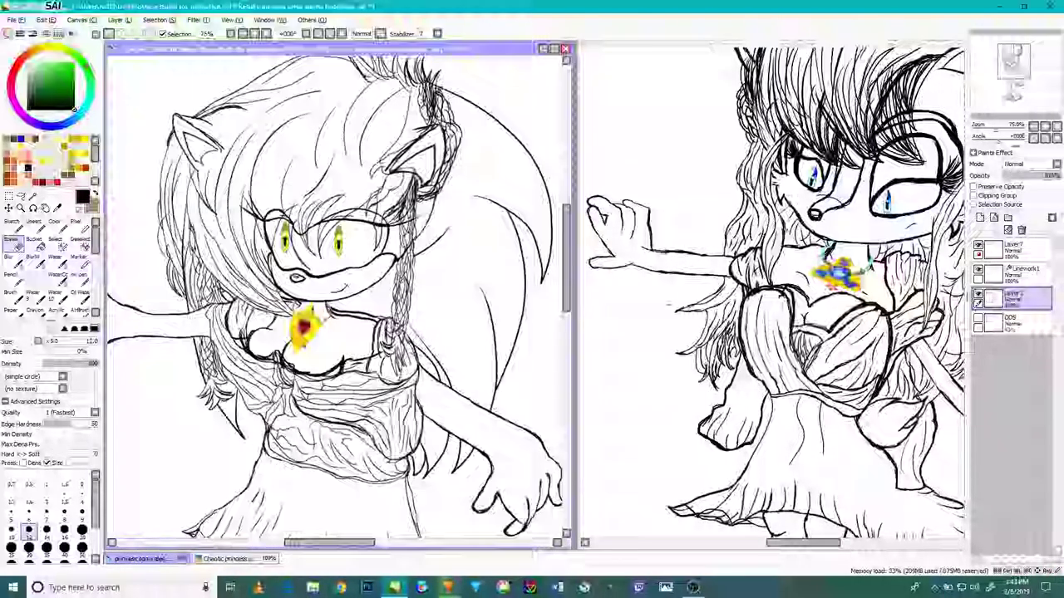
{"action": "scroll", "coordinate": [341, 291], "scroll_direction": "up", "scroll_amount": 2}
{"action": "scroll", "coordinate": [341, 291], "scroll_direction": "down", "scroll_amount": 3}
{"action": "scroll", "coordinate": [340, 291], "scroll_direction": "up", "scroll_amount": 2}
{"action": "scroll", "coordinate": [340, 291], "scroll_direction": "up", "scroll_amount": 1}
{"action": "scroll", "coordinate": [341, 291], "scroll_direction": "down", "scroll_amount": 1}
Step: Draw a rounded knee with the Pencil on the outer edge of the princess's other leg, with upper and lower arcs curving inward
{"action": "left_click_drag", "start_coordinate": [391, 403], "coordinate": [468, 214]}
{"action": "left_click_drag", "start_coordinate": [420, 327], "coordinate": [458, 243]}
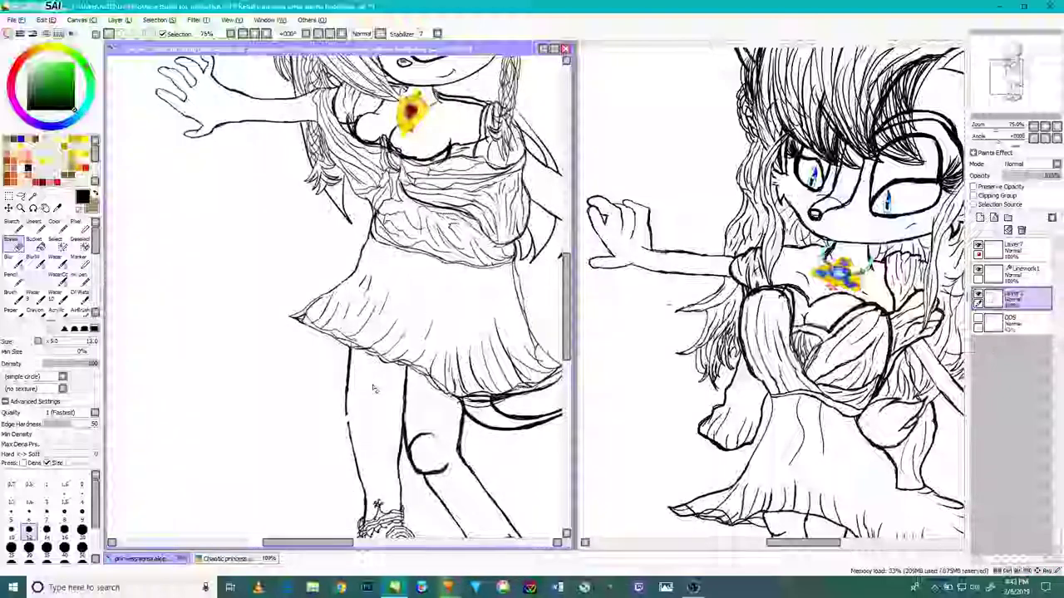
{"action": "key", "text": "bracketleft"}
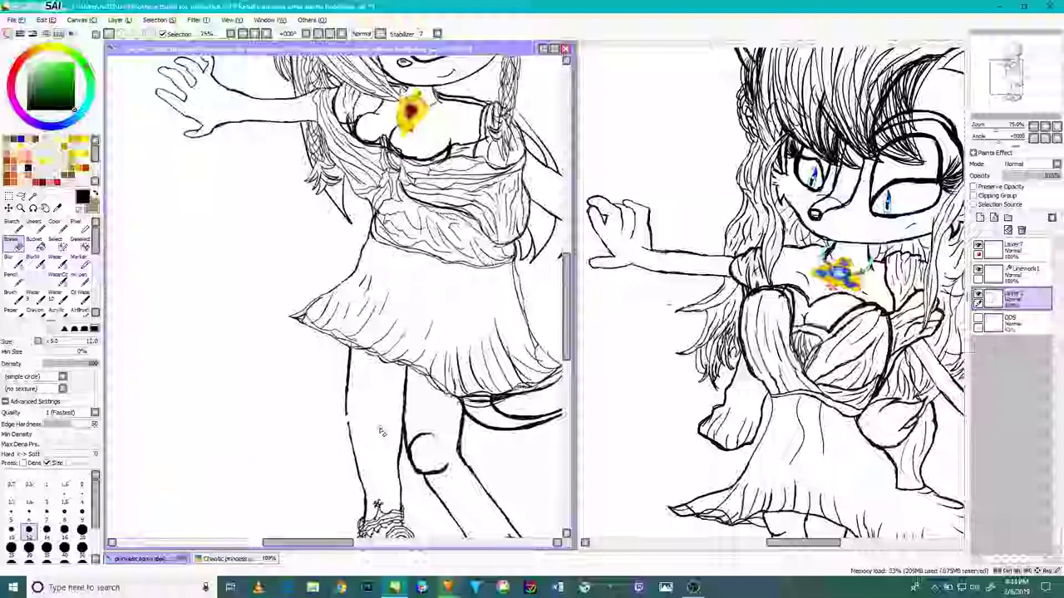
{"action": "scroll", "coordinate": [62, 283], "scroll_direction": "down", "scroll_amount": 1}
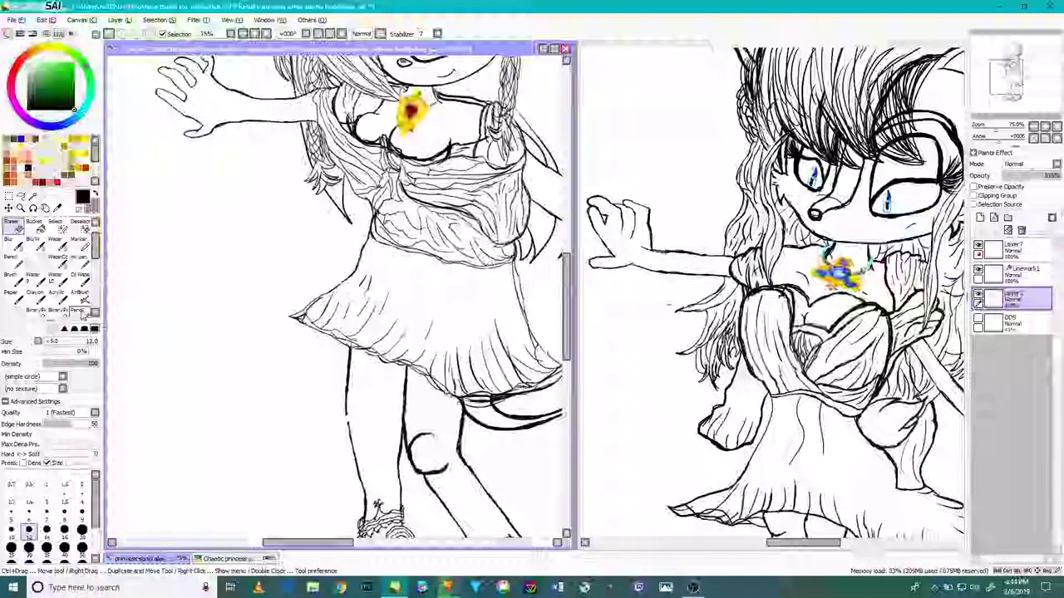
{"action": "left_click", "coordinate": [80, 311]}
{"action": "scroll", "coordinate": [281, 396], "scroll_direction": "up", "scroll_amount": 4}
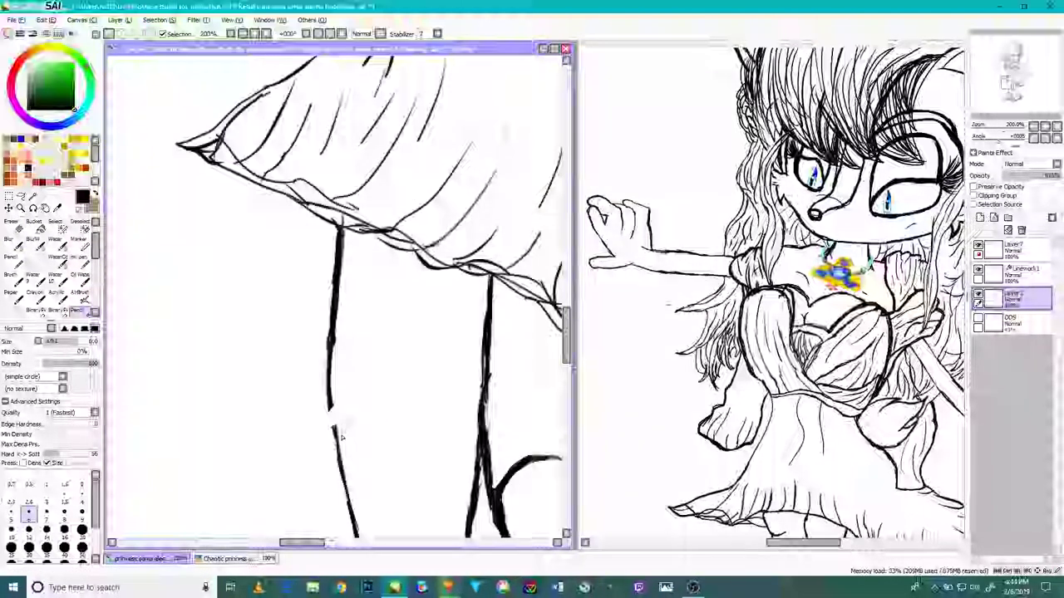
{"action": "mouse_move", "coordinate": [353, 394]}
{"action": "left_mouse_down"}
{"action": "mouse_move", "coordinate": [354, 348]}
{"action": "mouse_move", "coordinate": [341, 405]}
{"action": "left_mouse_up"}
{"action": "mouse_move", "coordinate": [332, 356]}
{"action": "left_mouse_down"}
{"action": "mouse_move", "coordinate": [349, 403]}
{"action": "mouse_move", "coordinate": [383, 341]}
{"action": "left_mouse_up"}
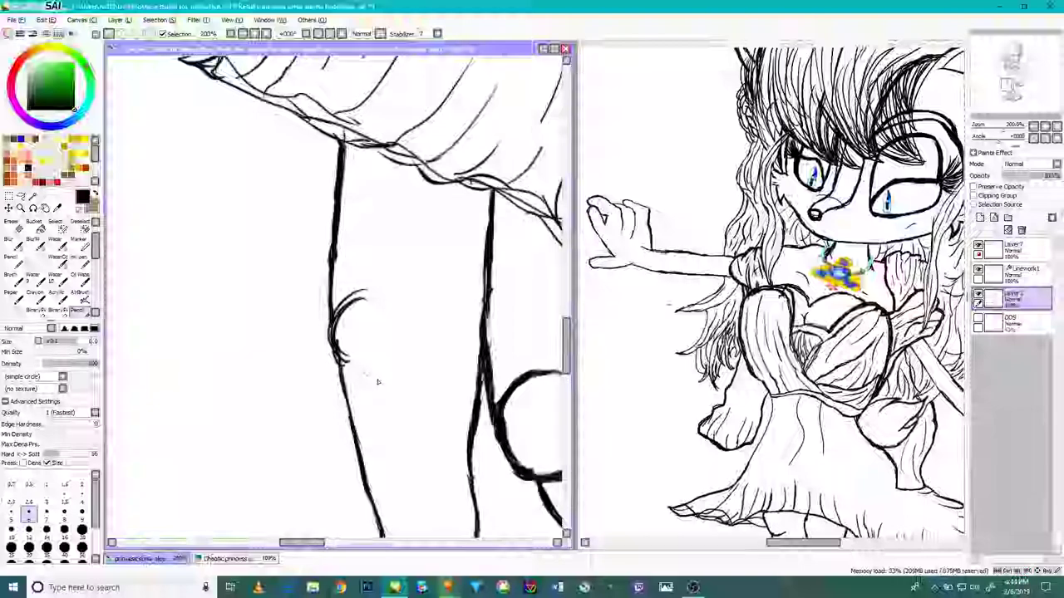
{"action": "mouse_move", "coordinate": [379, 393]}
{"action": "left_mouse_down"}
{"action": "mouse_move", "coordinate": [328, 345]}
{"action": "mouse_move", "coordinate": [334, 314]}
{"action": "left_mouse_up"}
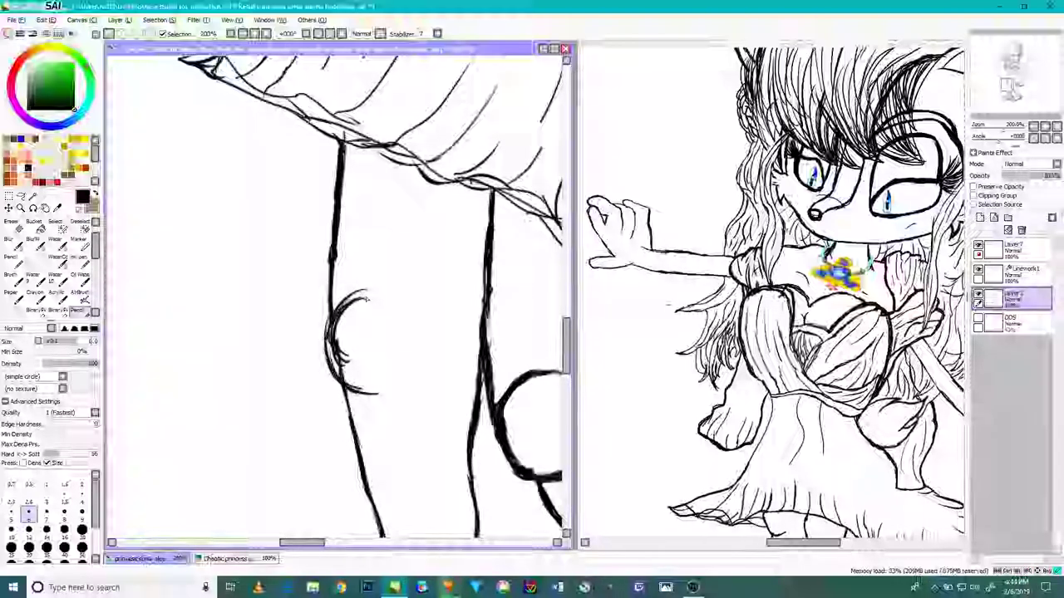
{"action": "left_click_drag", "start_coordinate": [414, 353], "coordinate": [389, 303]}
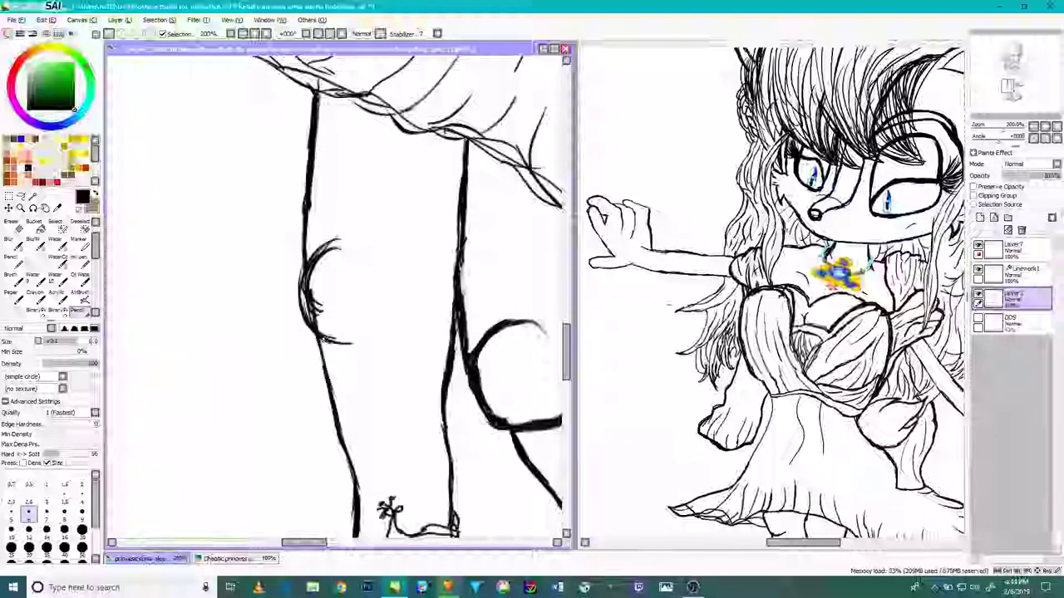
{"action": "scroll", "coordinate": [373, 375], "scroll_direction": "down", "scroll_amount": 2}
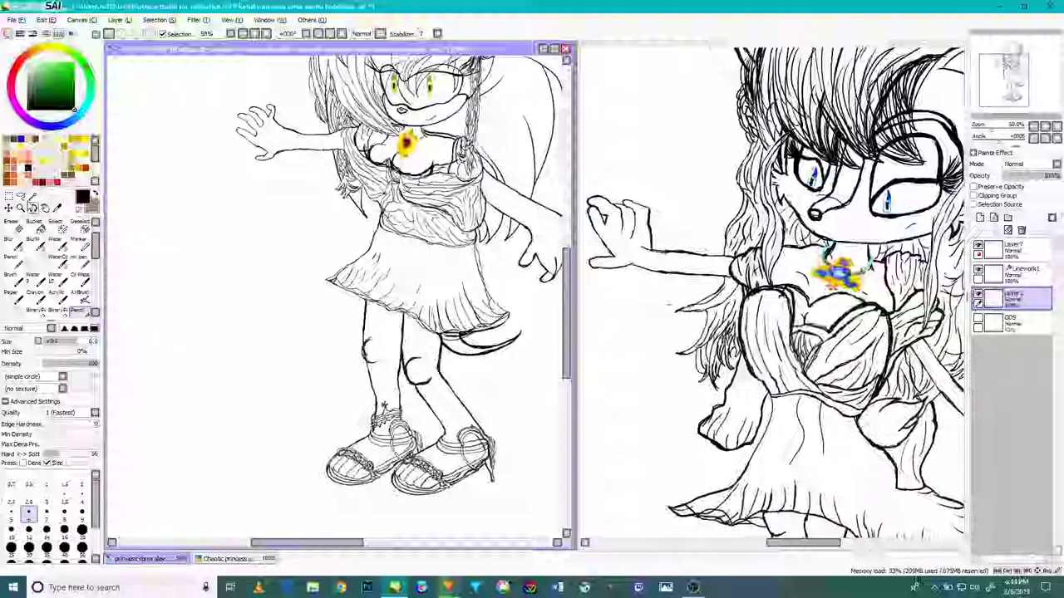
Step: Lasso the new knee arcs and move them slightly toward the outer side of the leg
{"action": "left_click", "coordinate": [22, 197]}
{"action": "scroll", "coordinate": [369, 351], "scroll_direction": "up", "scroll_amount": 4}
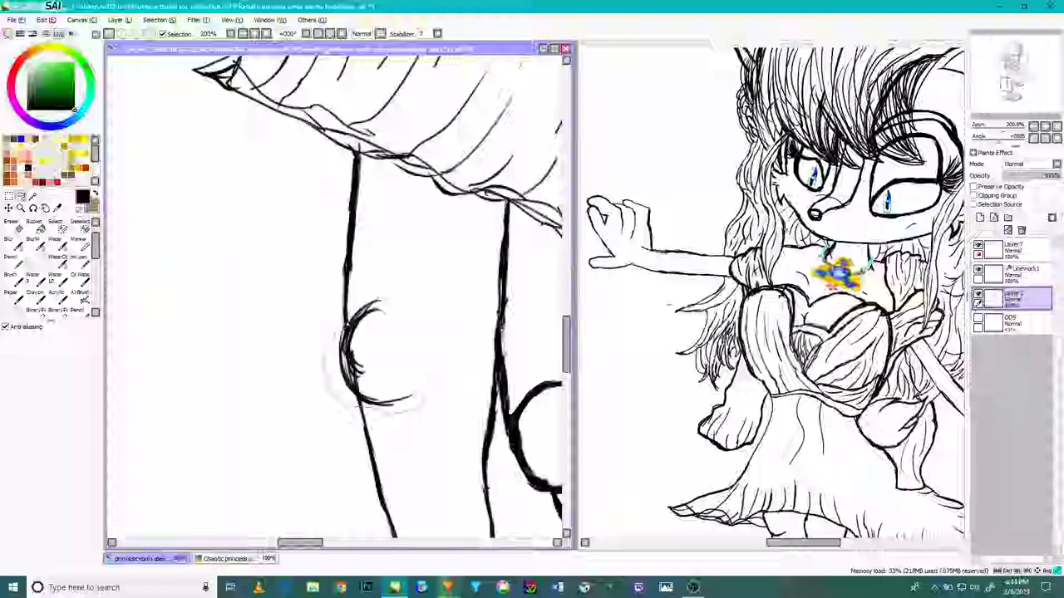
{"action": "mouse_move", "coordinate": [355, 308]}
{"action": "left_mouse_down"}
{"action": "mouse_move", "coordinate": [439, 335]}
{"action": "mouse_move", "coordinate": [357, 307]}
{"action": "left_mouse_up"}
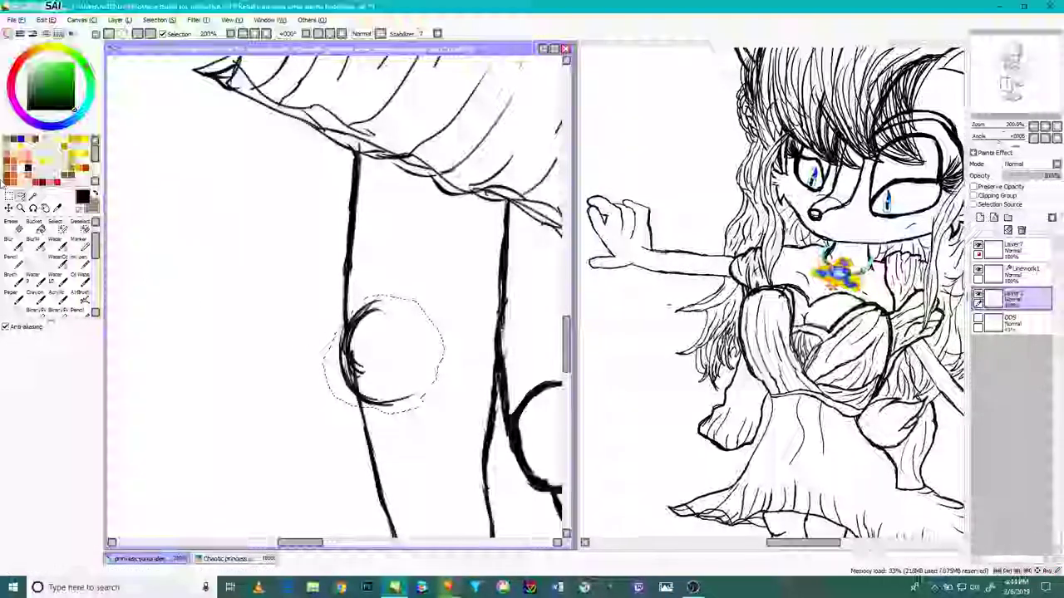
{"action": "left_click", "coordinate": [9, 207]}
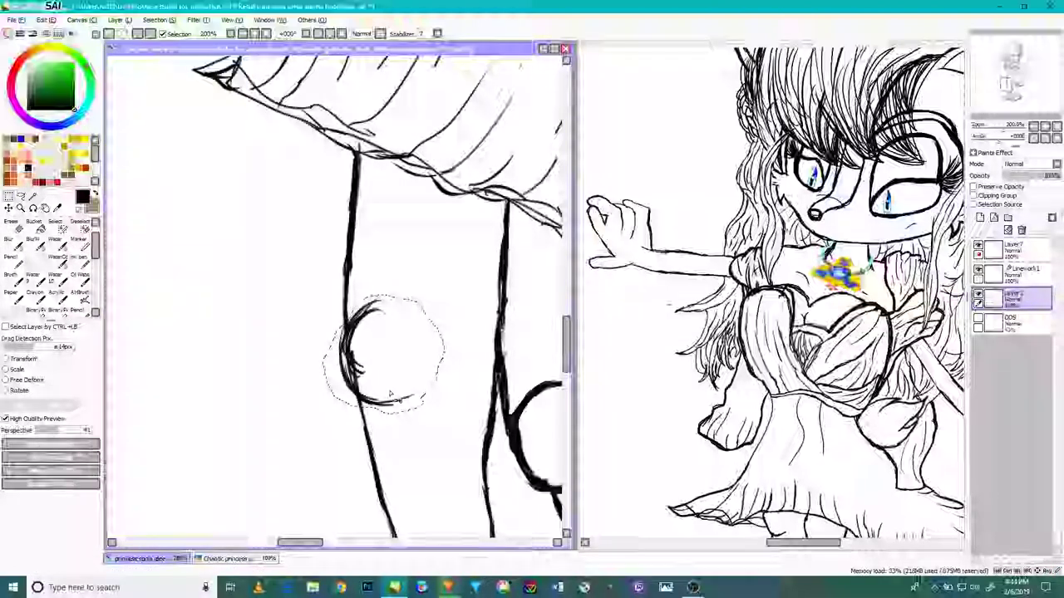
{"action": "left_click_drag", "start_coordinate": [375, 388], "coordinate": [373, 396]}
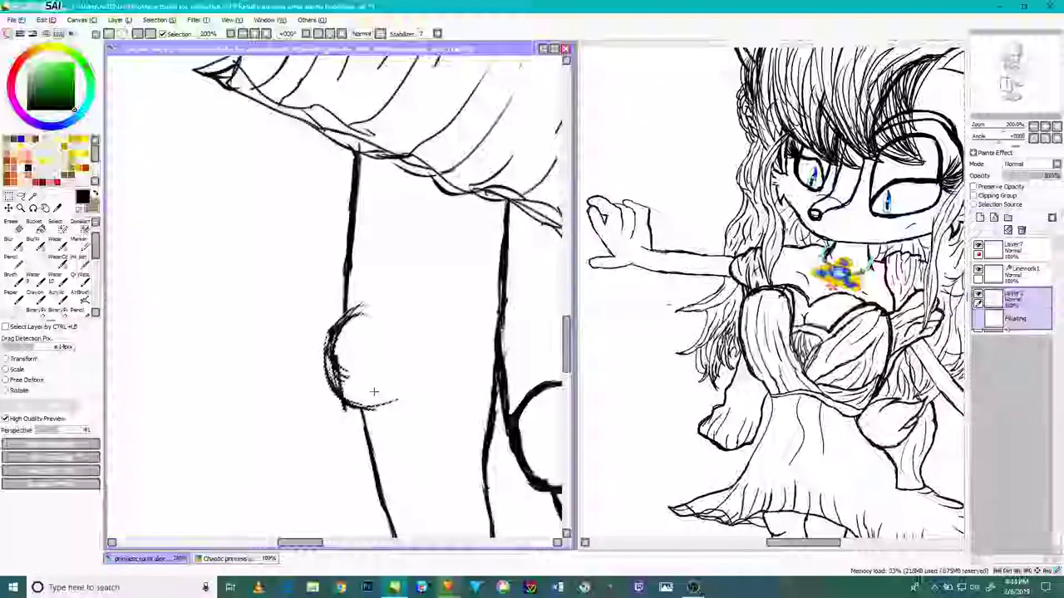
Step: Start a Free Deform on the selected knee and slant its lower corners toward the inner side of the leg
{"action": "scroll", "coordinate": [374, 396], "scroll_direction": "down", "scroll_amount": 2}
{"action": "left_click", "coordinate": [16, 379]}
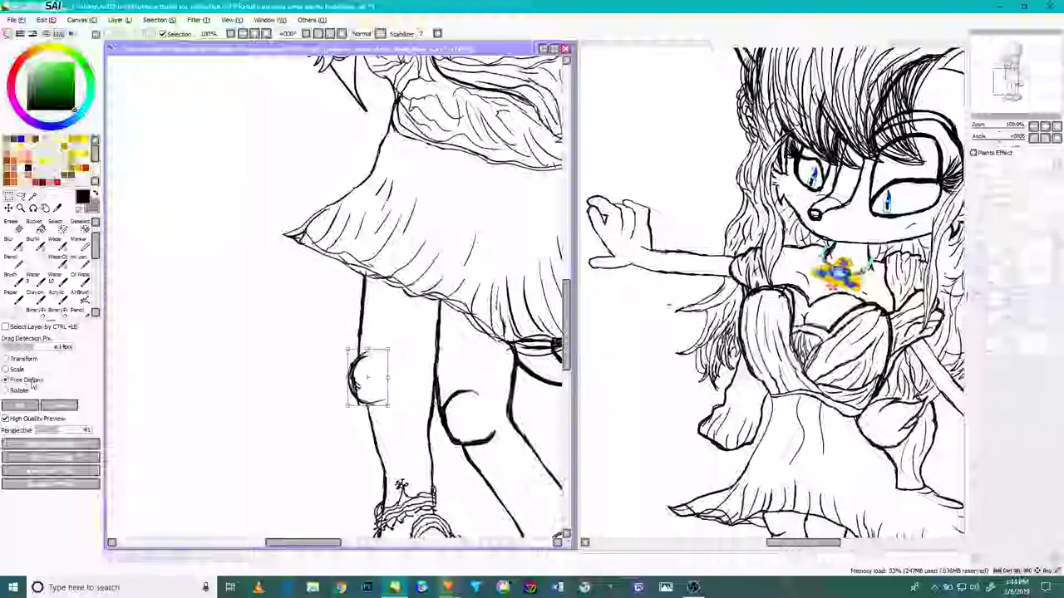
{"action": "scroll", "coordinate": [394, 435], "scroll_direction": "up", "scroll_amount": 4}
{"action": "left_click_drag", "start_coordinate": [422, 341], "coordinate": [458, 325]}
{"action": "left_click_drag", "start_coordinate": [260, 340], "coordinate": [300, 343]}
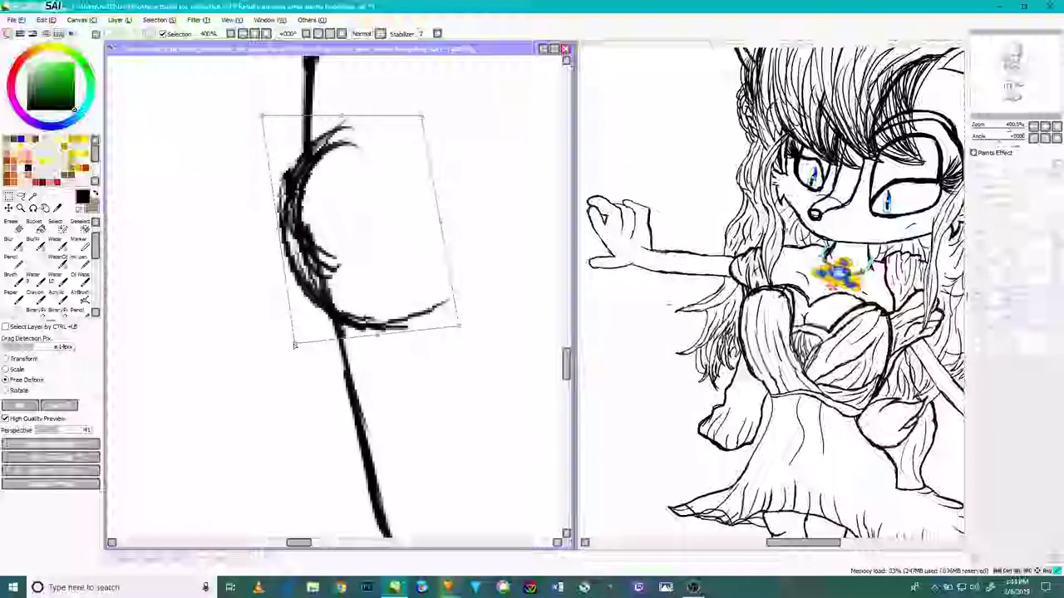
{"action": "scroll", "coordinate": [299, 343], "scroll_direction": "down", "scroll_amount": 2}
{"action": "scroll", "coordinate": [300, 344], "scroll_direction": "down", "scroll_amount": 2}
{"action": "scroll", "coordinate": [299, 257], "scroll_direction": "up", "scroll_amount": 4}
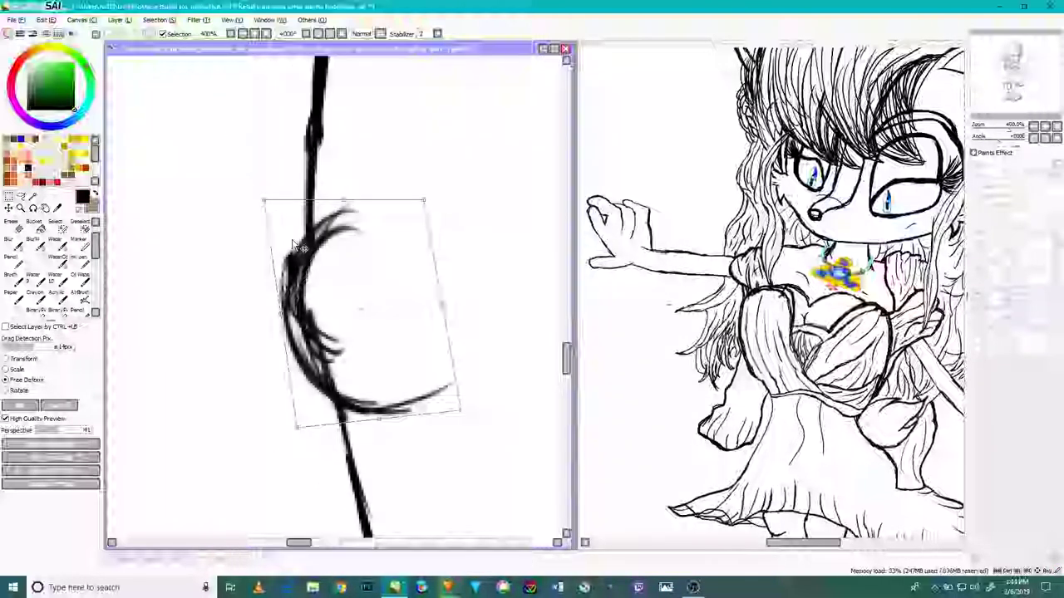
Step: Align the knee with the leg outline by pulling its upper outer corner inward, and widen its inner edge across the leg
{"action": "left_click_drag", "start_coordinate": [268, 205], "coordinate": [292, 202]}
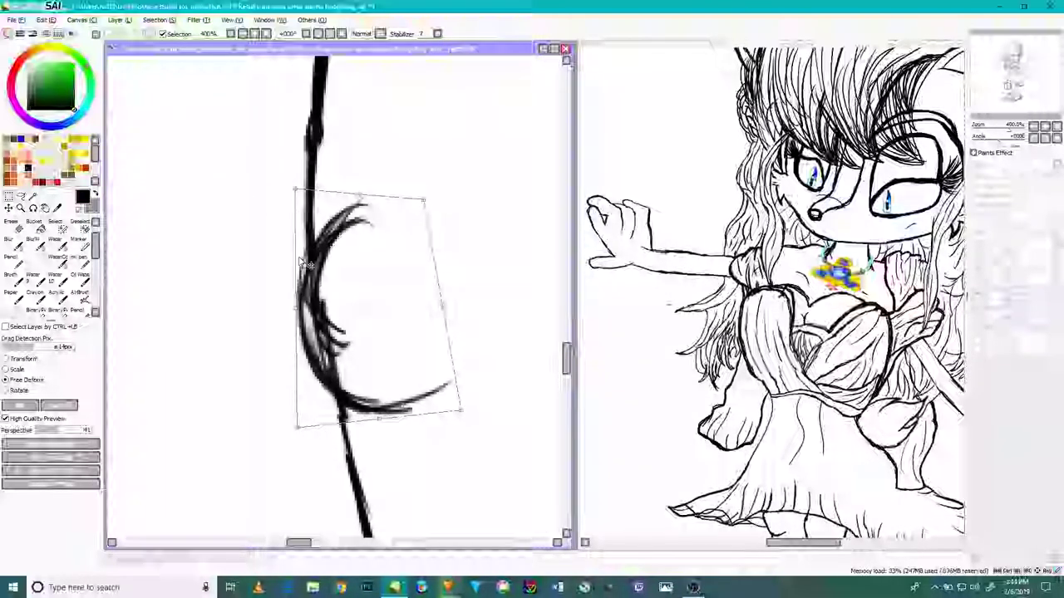
{"action": "scroll", "coordinate": [303, 325], "scroll_direction": "down", "scroll_amount": 2}
{"action": "scroll", "coordinate": [388, 356], "scroll_direction": "up", "scroll_amount": 2}
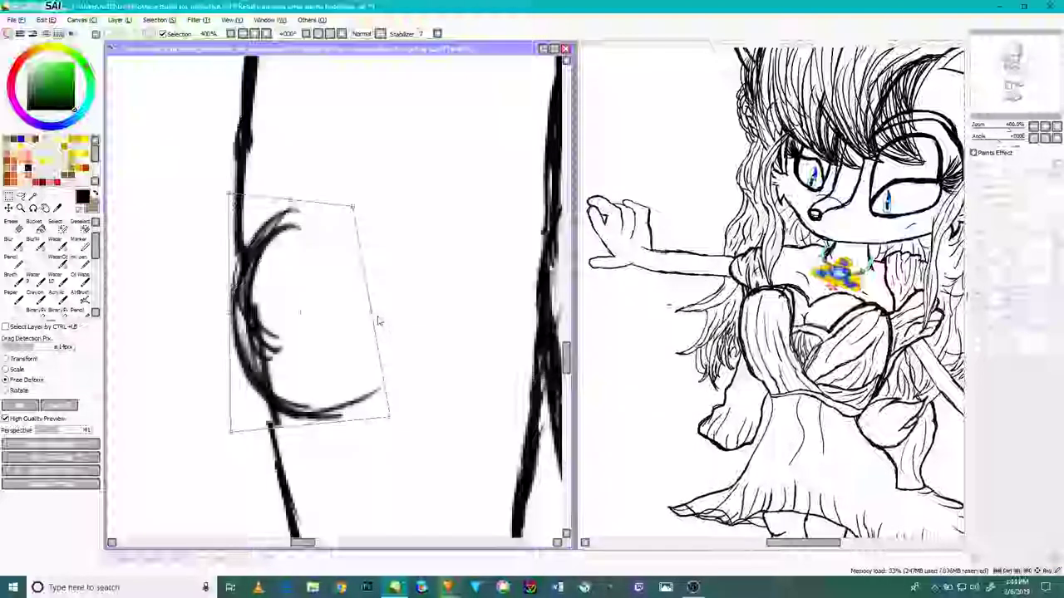
{"action": "left_click_drag", "start_coordinate": [379, 323], "coordinate": [399, 339]}
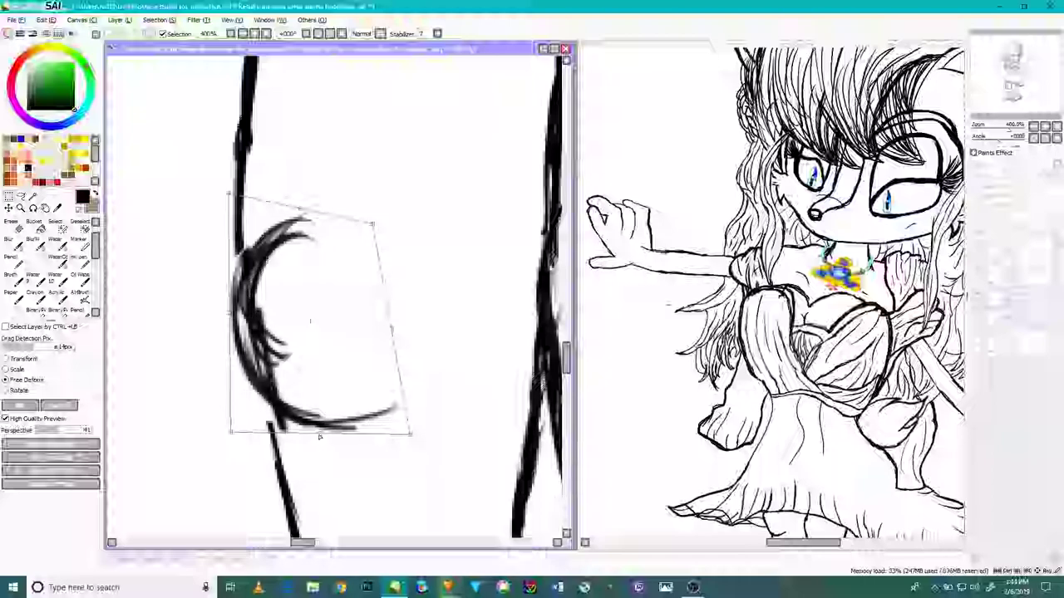
{"action": "scroll", "coordinate": [327, 434], "scroll_direction": "down", "scroll_amount": 5}
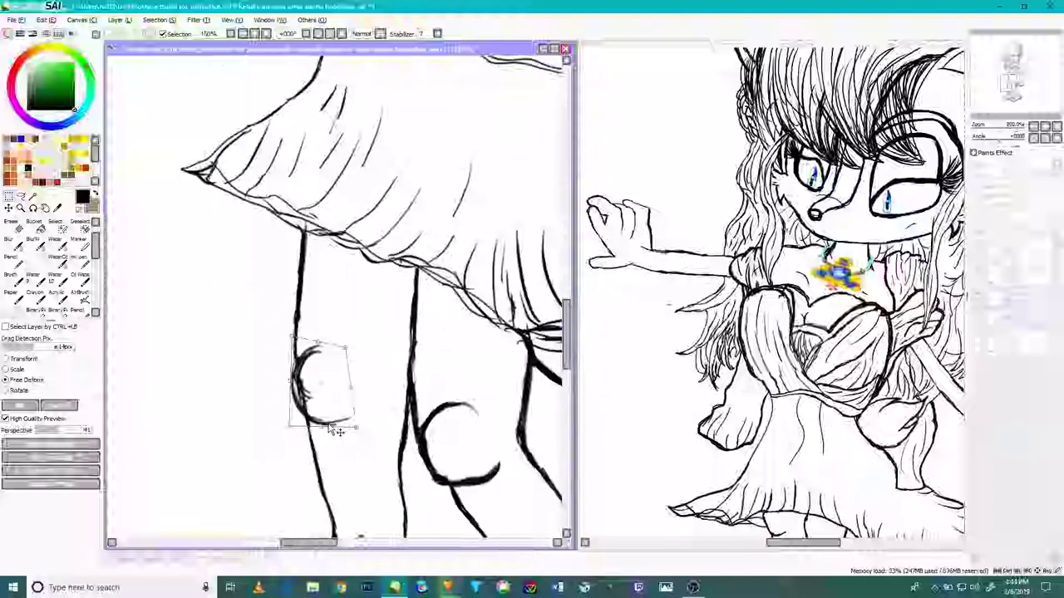
{"action": "scroll", "coordinate": [343, 381], "scroll_direction": "up", "scroll_amount": 3}
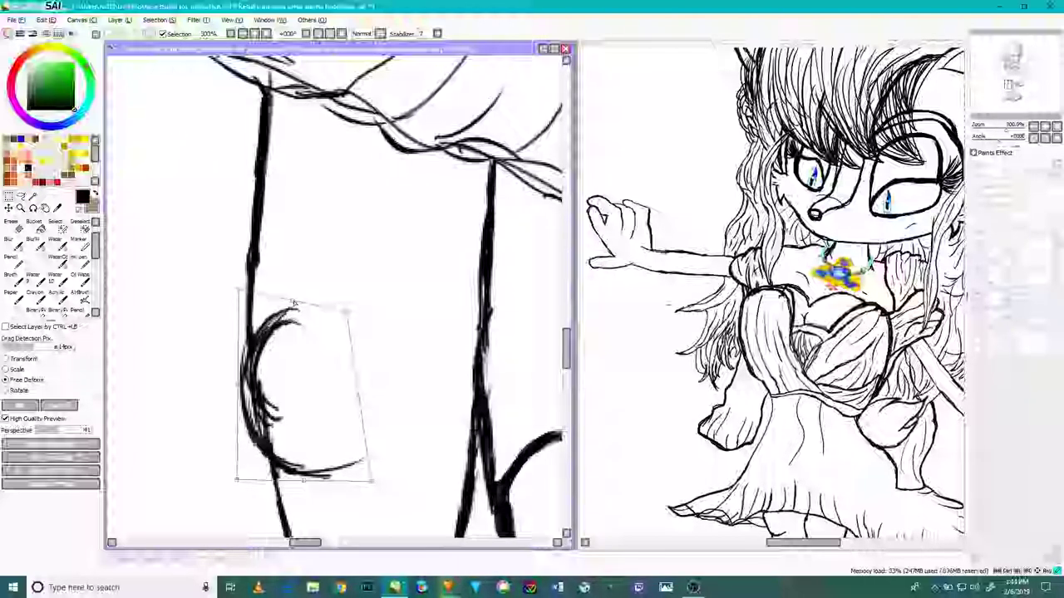
Step: Stretch the knee's lower inner corner and inner edge further across the leg, adjust its lower and upper edges, and apply the deformation
{"action": "scroll", "coordinate": [329, 391], "scroll_direction": "down", "scroll_amount": 4}
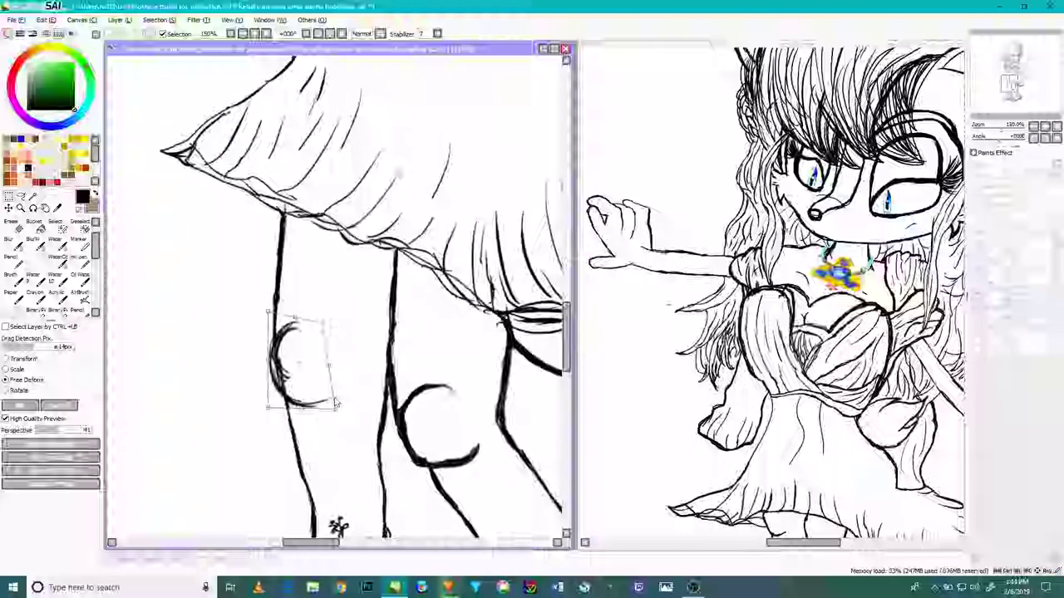
{"action": "scroll", "coordinate": [332, 402], "scroll_direction": "down", "scroll_amount": 1}
{"action": "scroll", "coordinate": [342, 397], "scroll_direction": "up", "scroll_amount": 5}
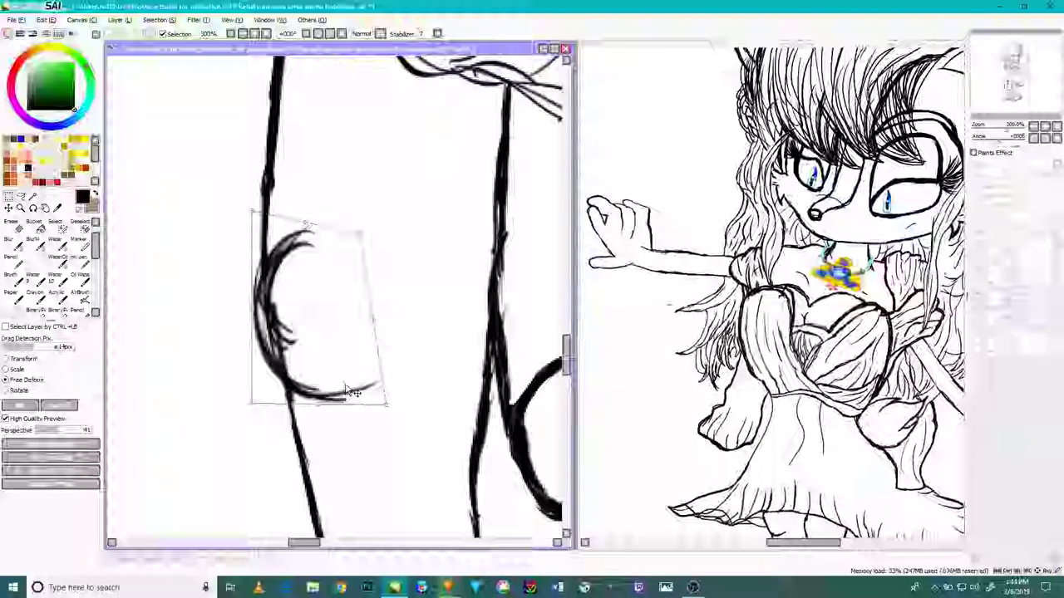
{"action": "left_click_drag", "start_coordinate": [388, 407], "coordinate": [405, 413]}
{"action": "left_click_drag", "start_coordinate": [383, 326], "coordinate": [392, 329]}
{"action": "left_click_drag", "start_coordinate": [331, 410], "coordinate": [326, 413]}
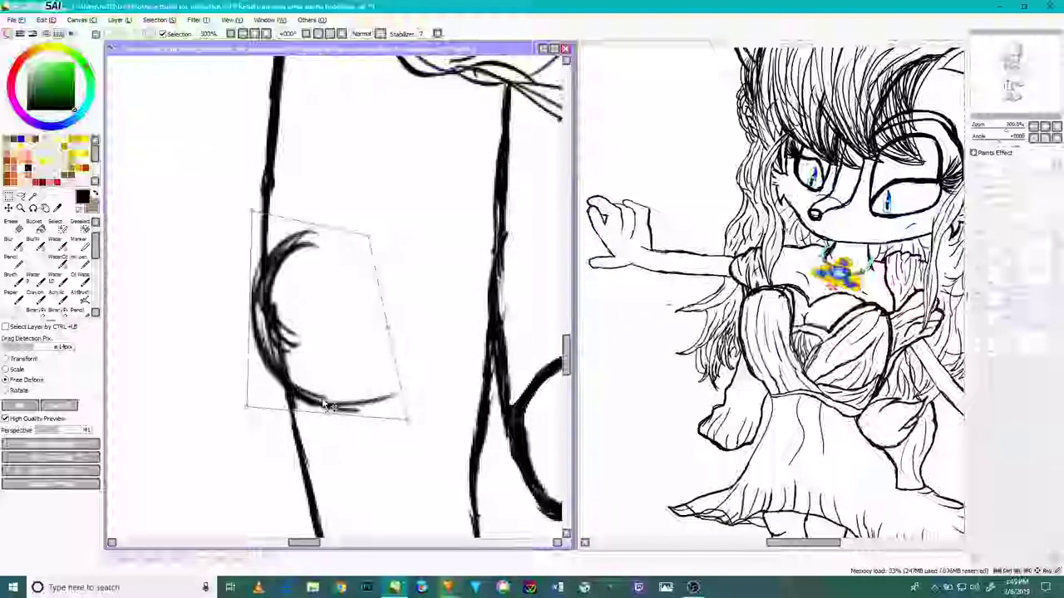
{"action": "left_click_drag", "start_coordinate": [311, 223], "coordinate": [314, 197]}
{"action": "scroll", "coordinate": [308, 282], "scroll_direction": "up", "scroll_amount": 1}
{"action": "scroll", "coordinate": [308, 283], "scroll_direction": "down", "scroll_amount": 4}
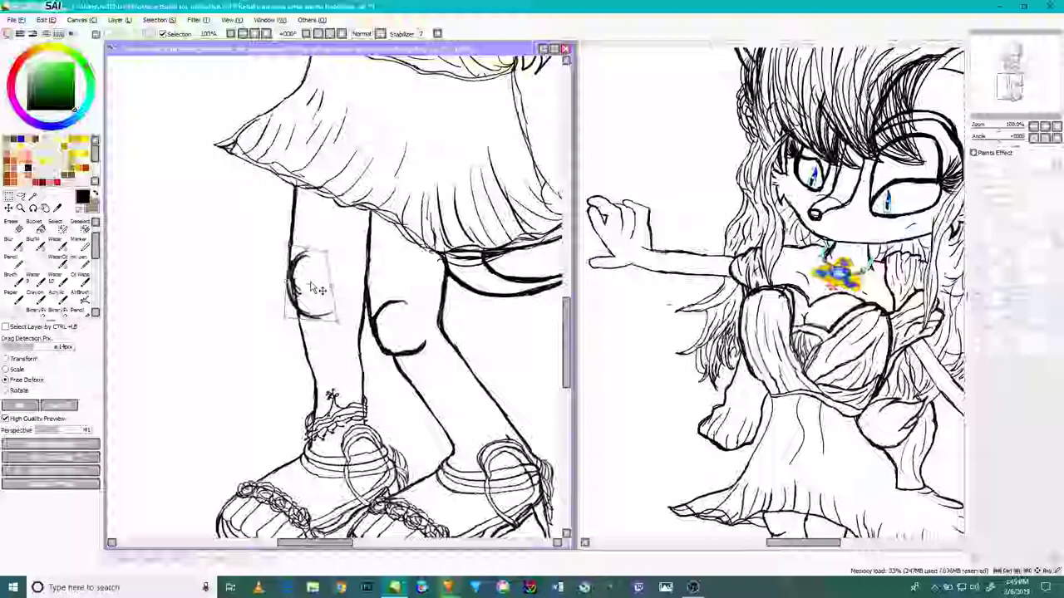
{"action": "scroll", "coordinate": [316, 289], "scroll_direction": "up", "scroll_amount": 5}
{"action": "mouse_move", "coordinate": [468, 247]}
{"action": "left_mouse_down"}
{"action": "mouse_move", "coordinate": [454, 287]}
{"action": "mouse_move", "coordinate": [499, 323]}
{"action": "left_mouse_up"}
{"action": "scroll", "coordinate": [468, 326], "scroll_direction": "down", "scroll_amount": 1}
{"action": "scroll", "coordinate": [472, 327], "scroll_direction": "down", "scroll_amount": 5}
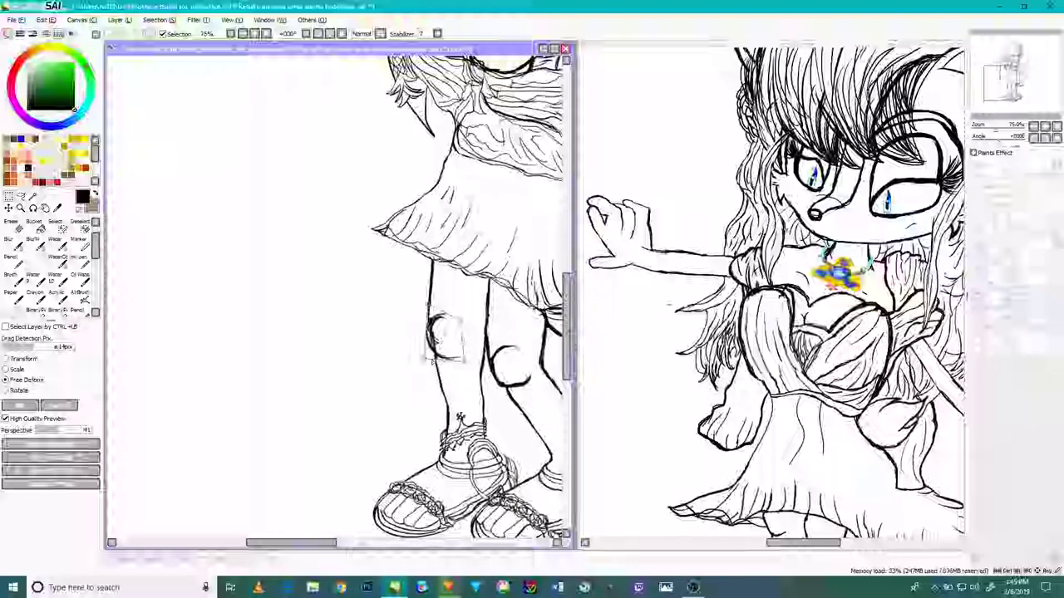
{"action": "key", "text": "Return"}
Step: Erase the stray scribbles and old leg line inside the knee's curve with the size 12 Eraser
{"action": "left_click", "coordinate": [13, 228]}
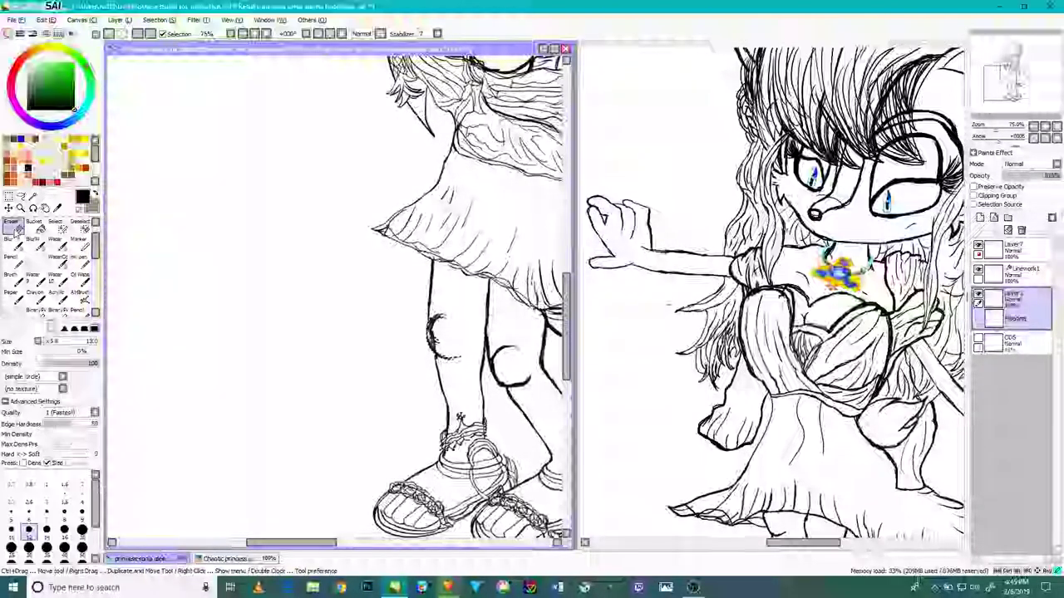
{"action": "scroll", "coordinate": [465, 354], "scroll_direction": "up", "scroll_amount": 1}
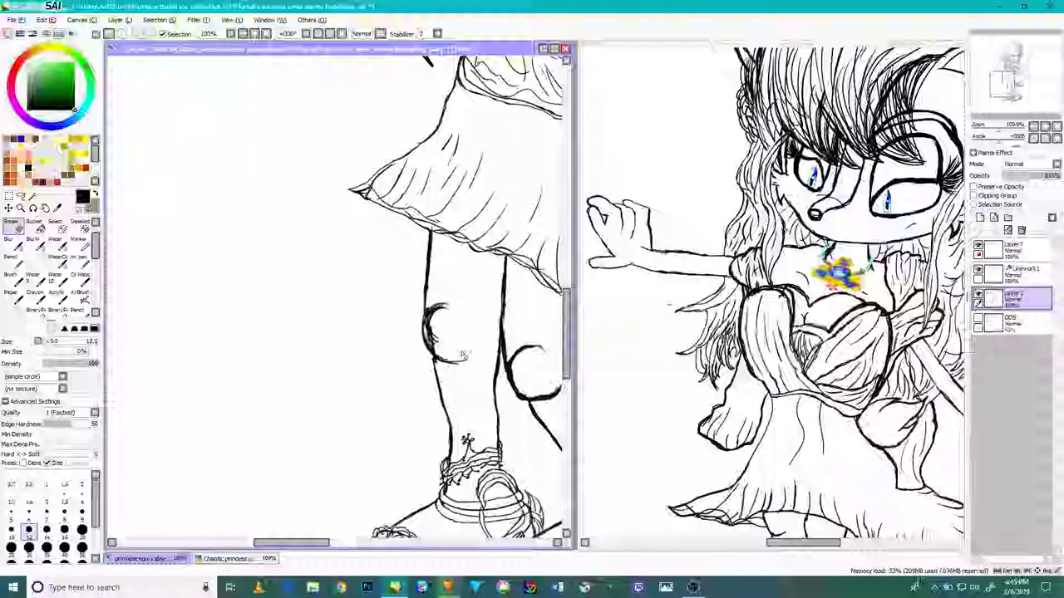
{"action": "scroll", "coordinate": [466, 354], "scroll_direction": "up", "scroll_amount": 4}
{"action": "mouse_move", "coordinate": [449, 368]}
{"action": "left_mouse_down"}
{"action": "mouse_move", "coordinate": [437, 316]}
{"action": "mouse_move", "coordinate": [439, 369]}
{"action": "mouse_move", "coordinate": [433, 331]}
{"action": "mouse_move", "coordinate": [468, 376]}
{"action": "mouse_move", "coordinate": [471, 352]}
{"action": "mouse_move", "coordinate": [443, 393]}
{"action": "mouse_move", "coordinate": [431, 357]}
{"action": "mouse_move", "coordinate": [451, 388]}
{"action": "mouse_move", "coordinate": [442, 277]}
{"action": "left_mouse_up"}
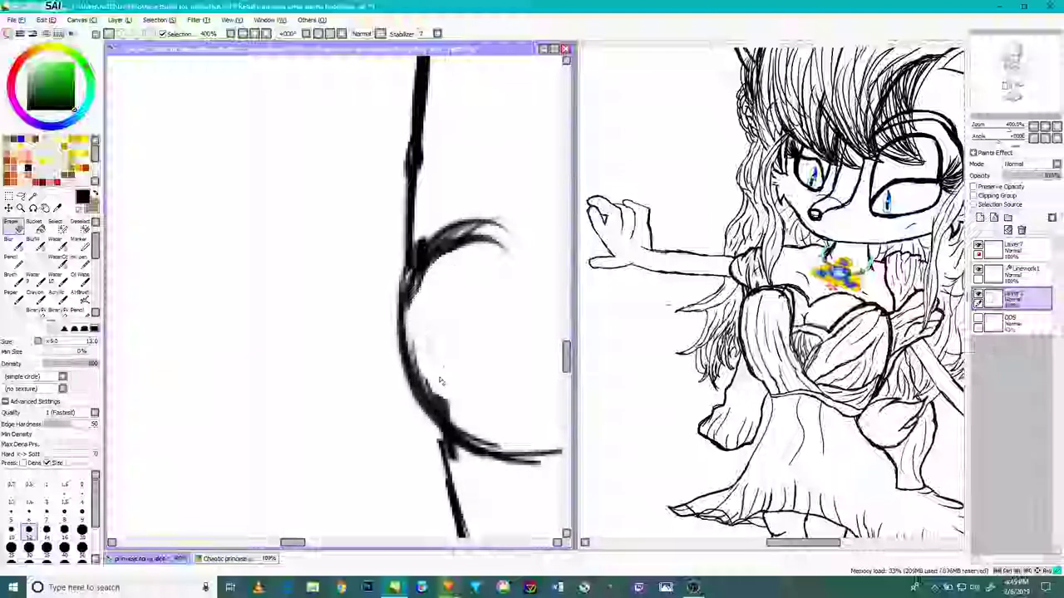
{"action": "scroll", "coordinate": [457, 400], "scroll_direction": "down", "scroll_amount": 5}
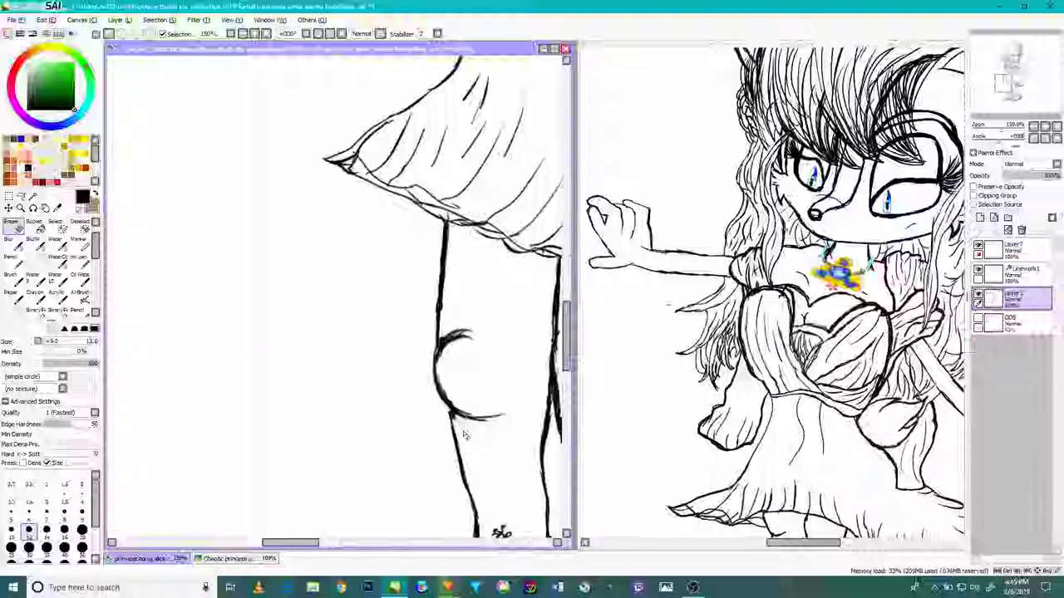
Step: Clean up the underside of the knee's lower arc with the Eraser and switch back to the Pencil
{"action": "scroll", "coordinate": [470, 419], "scroll_direction": "up", "scroll_amount": 7}
{"action": "mouse_move", "coordinate": [308, 404]}
{"action": "left_mouse_down"}
{"action": "mouse_move", "coordinate": [297, 374]}
{"action": "mouse_move", "coordinate": [313, 386]}
{"action": "mouse_move", "coordinate": [296, 364]}
{"action": "mouse_move", "coordinate": [314, 381]}
{"action": "mouse_move", "coordinate": [304, 369]}
{"action": "mouse_move", "coordinate": [368, 399]}
{"action": "left_mouse_up"}
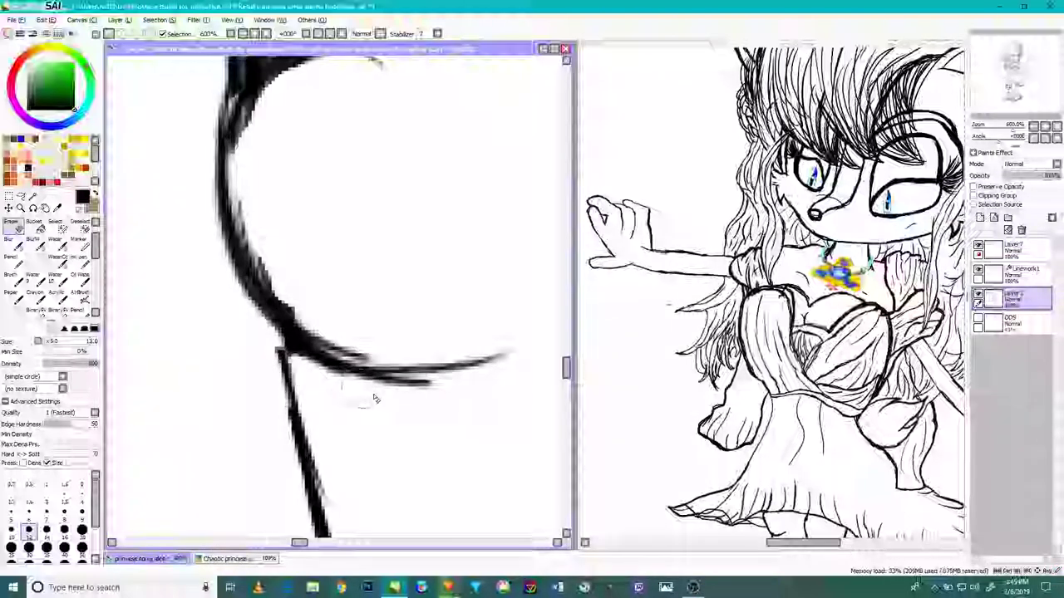
{"action": "scroll", "coordinate": [391, 404], "scroll_direction": "down", "scroll_amount": 2}
{"action": "scroll", "coordinate": [440, 397], "scroll_direction": "up", "scroll_amount": 4}
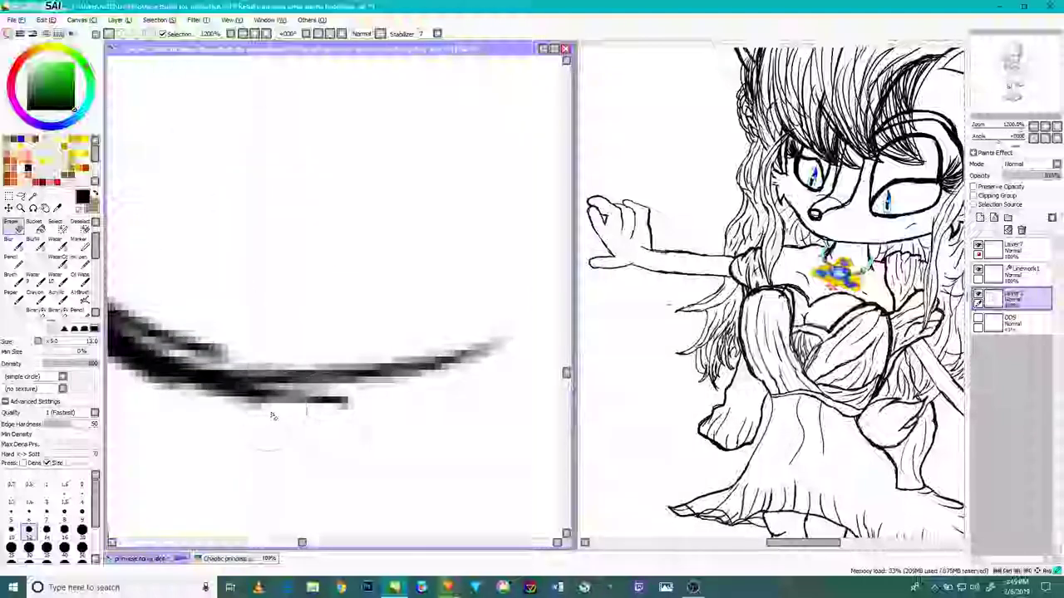
{"action": "scroll", "coordinate": [344, 416], "scroll_direction": "down", "scroll_amount": 4}
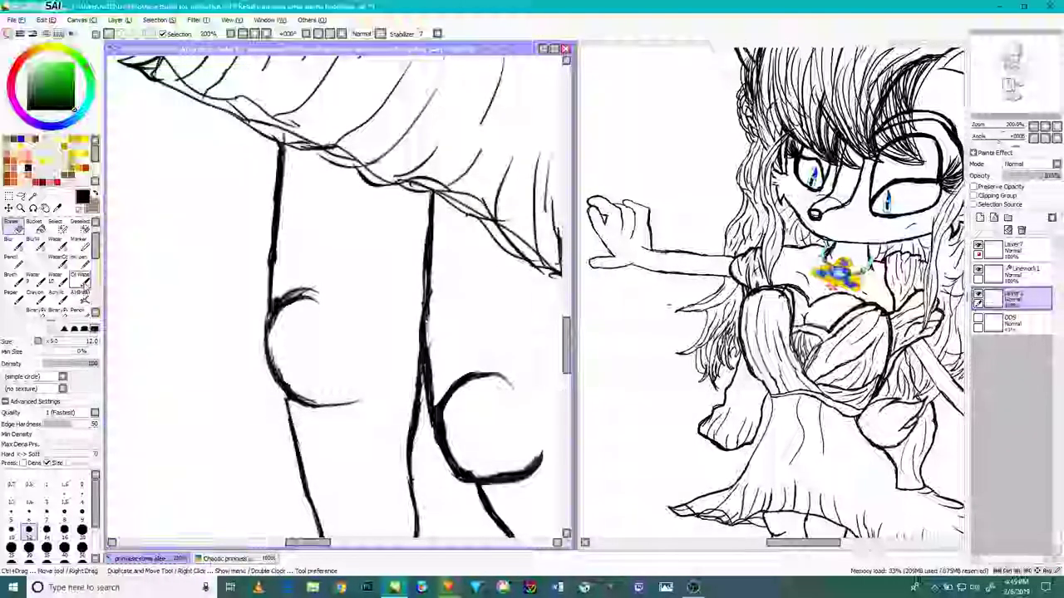
{"action": "scroll", "coordinate": [85, 285], "scroll_direction": "down", "scroll_amount": 1}
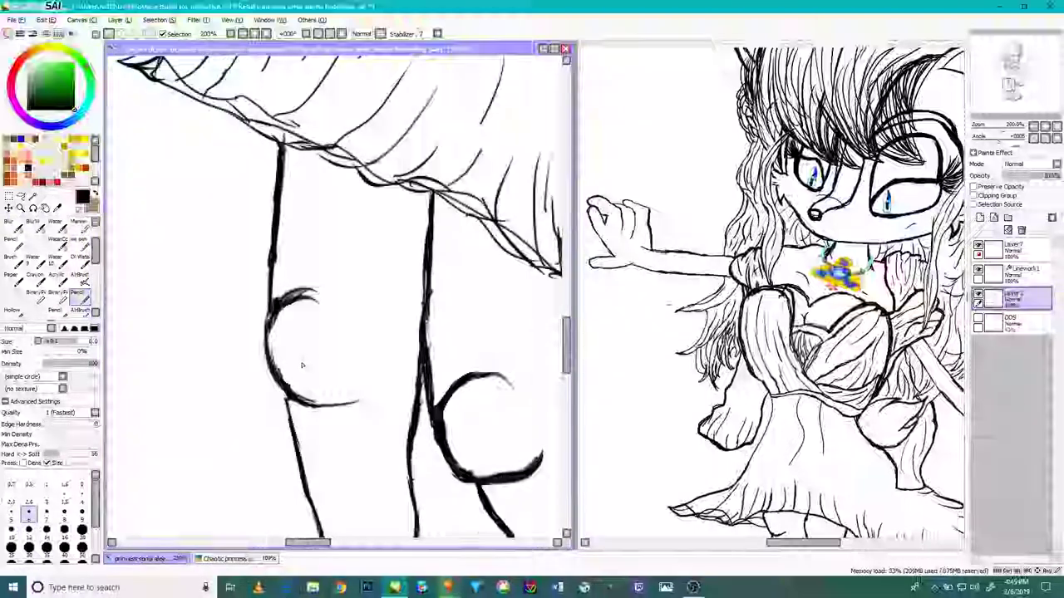
Step: Erase the stray strokes above the left knee's upper arc with the size 12 Eraser and thin the arc's outer side
{"action": "scroll", "coordinate": [291, 415], "scroll_direction": "down", "scroll_amount": 2}
{"action": "scroll", "coordinate": [289, 397], "scroll_direction": "up", "scroll_amount": 5}
{"action": "mouse_move", "coordinate": [288, 399]}
{"action": "left_mouse_down"}
{"action": "mouse_move", "coordinate": [309, 456]}
{"action": "mouse_move", "coordinate": [382, 394]}
{"action": "mouse_move", "coordinate": [365, 400]}
{"action": "mouse_move", "coordinate": [326, 380]}
{"action": "mouse_move", "coordinate": [395, 400]}
{"action": "left_mouse_up"}
{"action": "left_click_drag", "start_coordinate": [245, 263], "coordinate": [240, 162]}
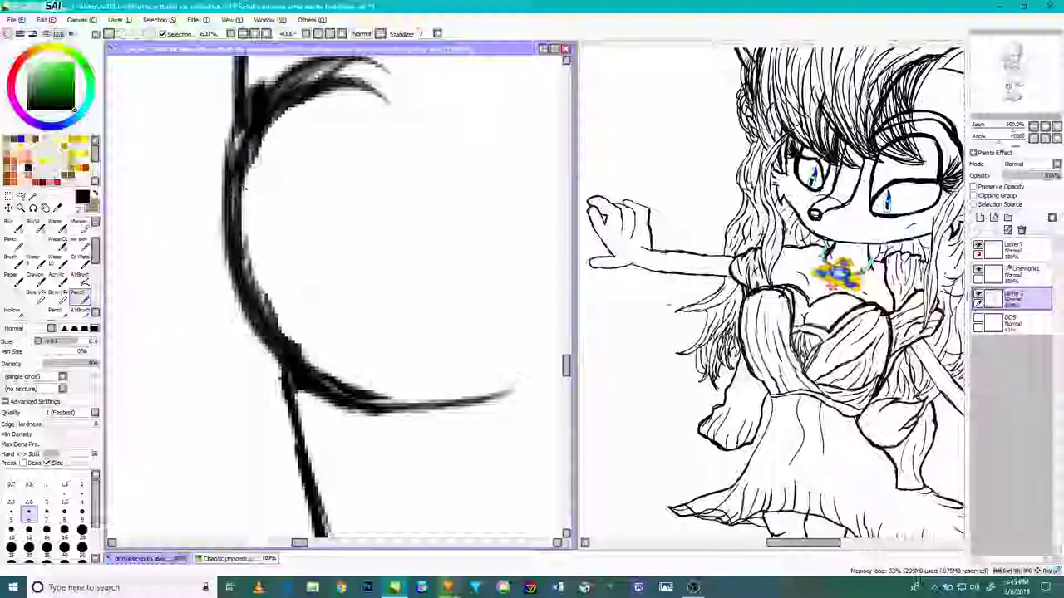
{"action": "scroll", "coordinate": [298, 155], "scroll_direction": "down", "scroll_amount": 4}
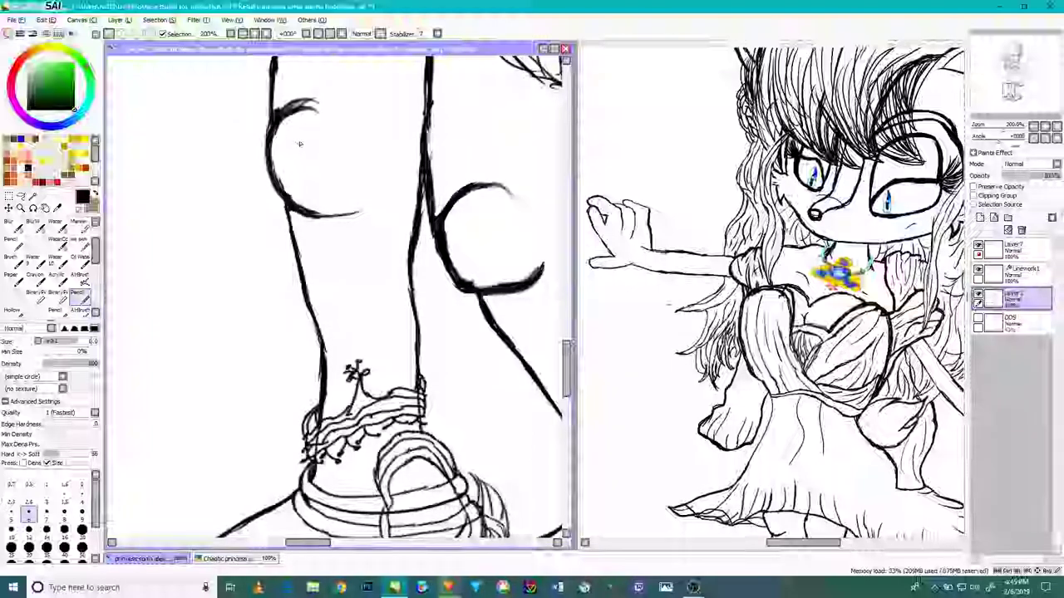
{"action": "left_click_drag", "start_coordinate": [307, 143], "coordinate": [375, 265]}
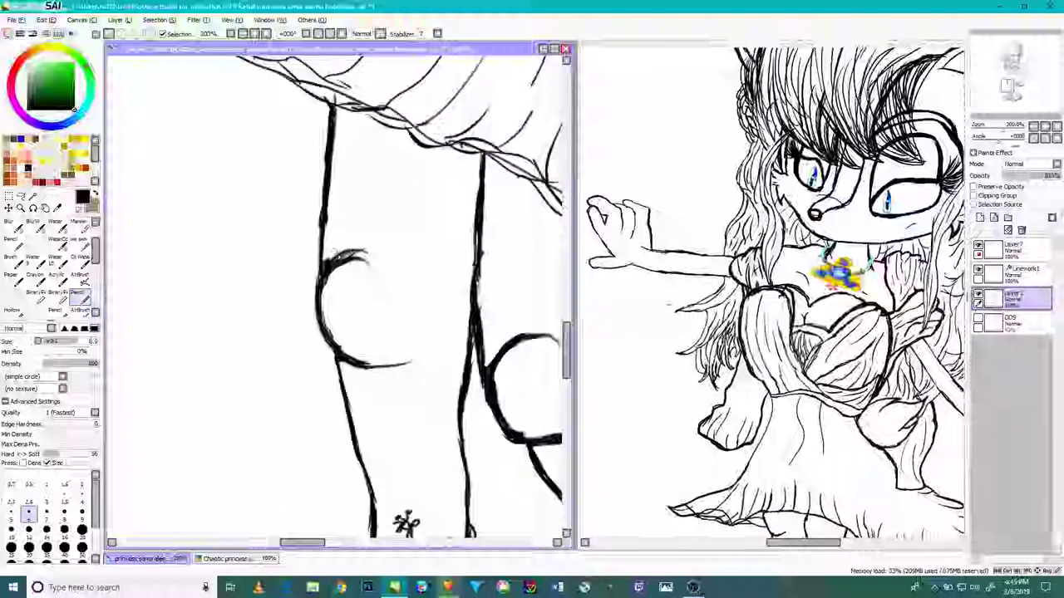
{"action": "scroll", "coordinate": [406, 524], "scroll_direction": "up", "scroll_amount": 6}
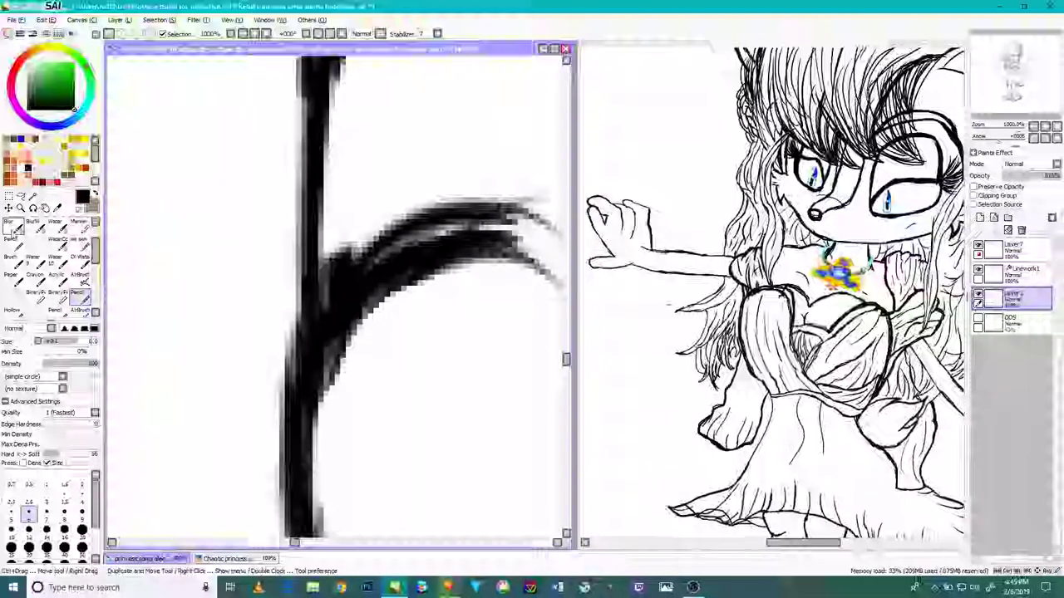
{"action": "scroll", "coordinate": [50, 266], "scroll_direction": "up", "scroll_amount": 2}
{"action": "left_click", "coordinate": [12, 243]}
{"action": "left_click_drag", "start_coordinate": [347, 258], "coordinate": [331, 284]}
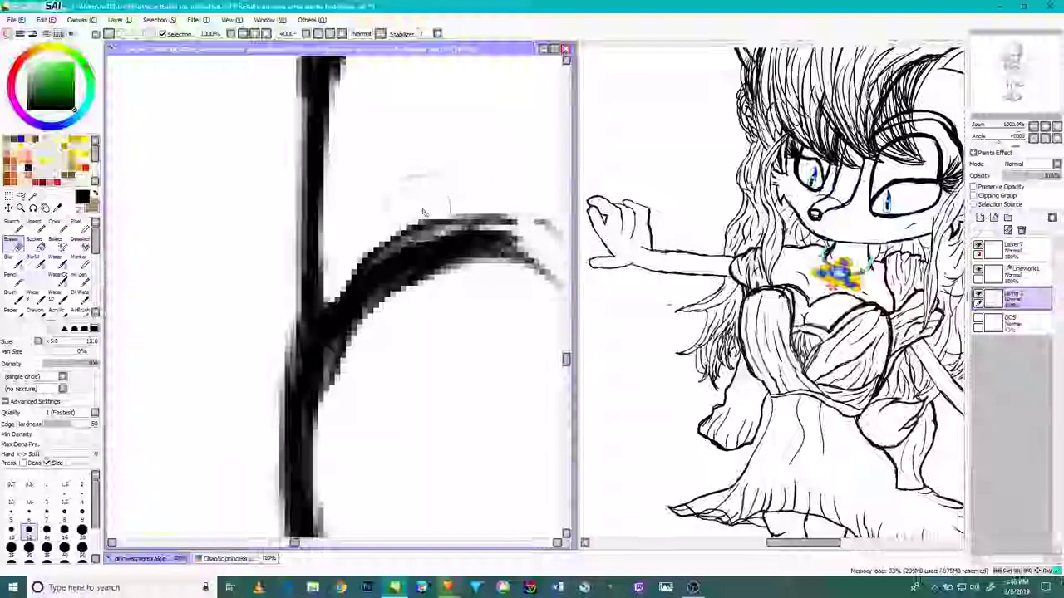
{"action": "scroll", "coordinate": [357, 214], "scroll_direction": "up", "scroll_amount": 1}
{"action": "scroll", "coordinate": [453, 242], "scroll_direction": "down", "scroll_amount": 4}
{"action": "scroll", "coordinate": [497, 237], "scroll_direction": "up", "scroll_amount": 1}
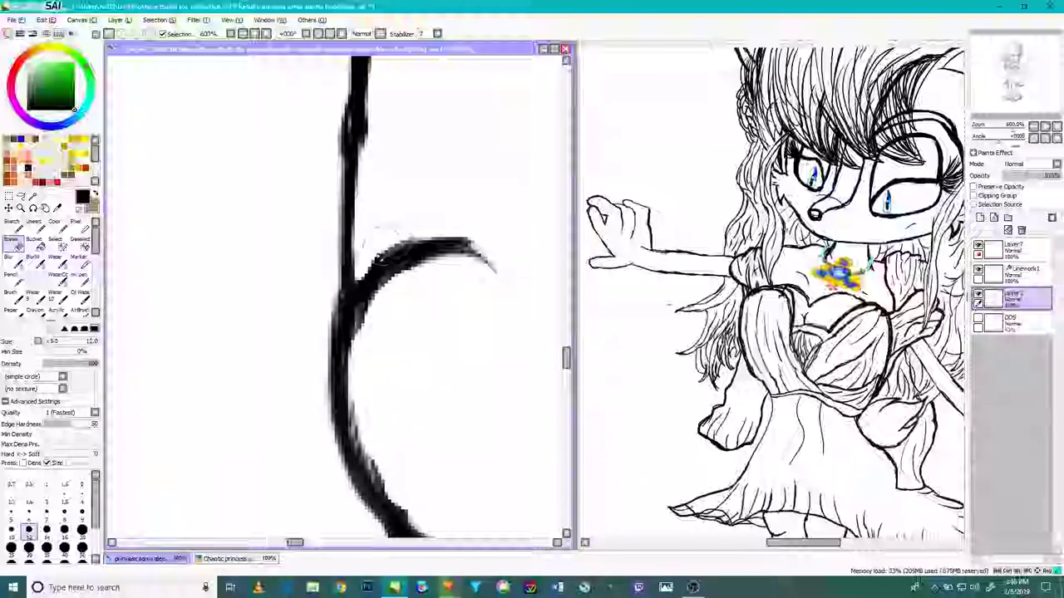
{"action": "mouse_move", "coordinate": [395, 250]}
{"action": "left_mouse_down"}
{"action": "mouse_move", "coordinate": [437, 243]}
{"action": "mouse_move", "coordinate": [392, 256]}
{"action": "mouse_move", "coordinate": [372, 283]}
{"action": "mouse_move", "coordinate": [415, 269]}
{"action": "left_mouse_up"}
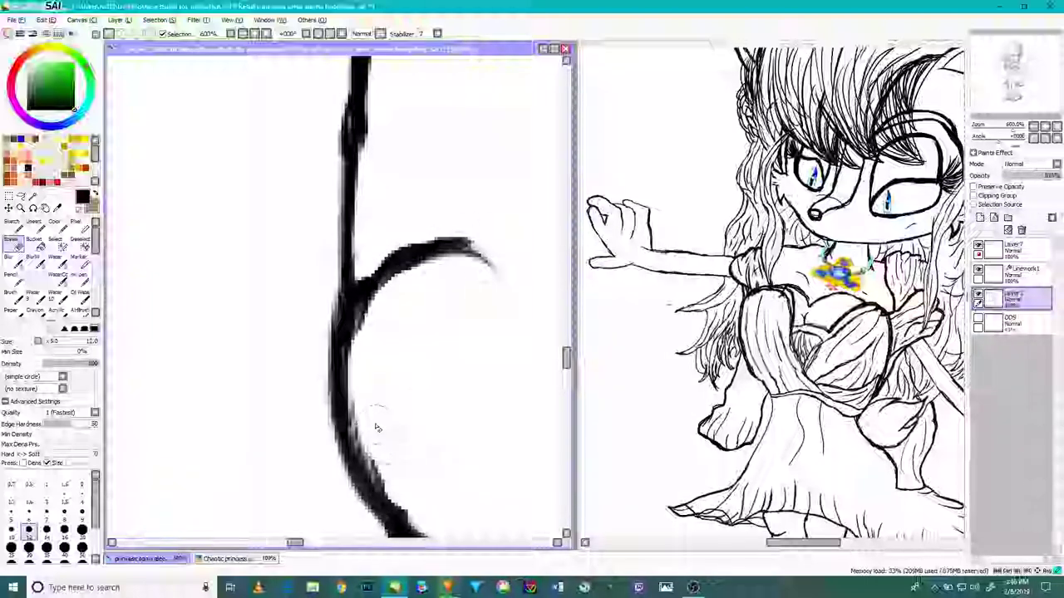
Step: Smooth the inner edge of the left knee's curve and trim the faint tail of its lower arc with the Eraser
{"action": "mouse_move", "coordinate": [357, 424]}
{"action": "left_mouse_down"}
{"action": "mouse_move", "coordinate": [369, 471]}
{"action": "mouse_move", "coordinate": [400, 514]}
{"action": "left_mouse_up"}
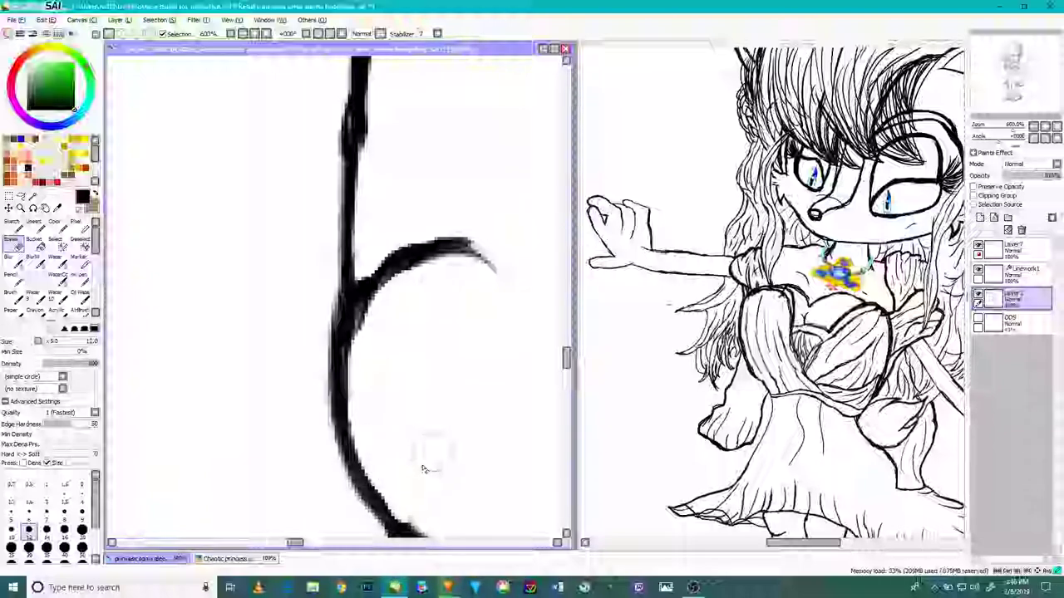
{"action": "scroll", "coordinate": [430, 462], "scroll_direction": "down", "scroll_amount": 10}
{"action": "scroll", "coordinate": [480, 470], "scroll_direction": "up", "scroll_amount": 10}
{"action": "left_click_drag", "start_coordinate": [442, 458], "coordinate": [395, 469]}
{"action": "scroll", "coordinate": [424, 462], "scroll_direction": "up", "scroll_amount": 3}
{"action": "scroll", "coordinate": [416, 456], "scroll_direction": "down", "scroll_amount": 4}
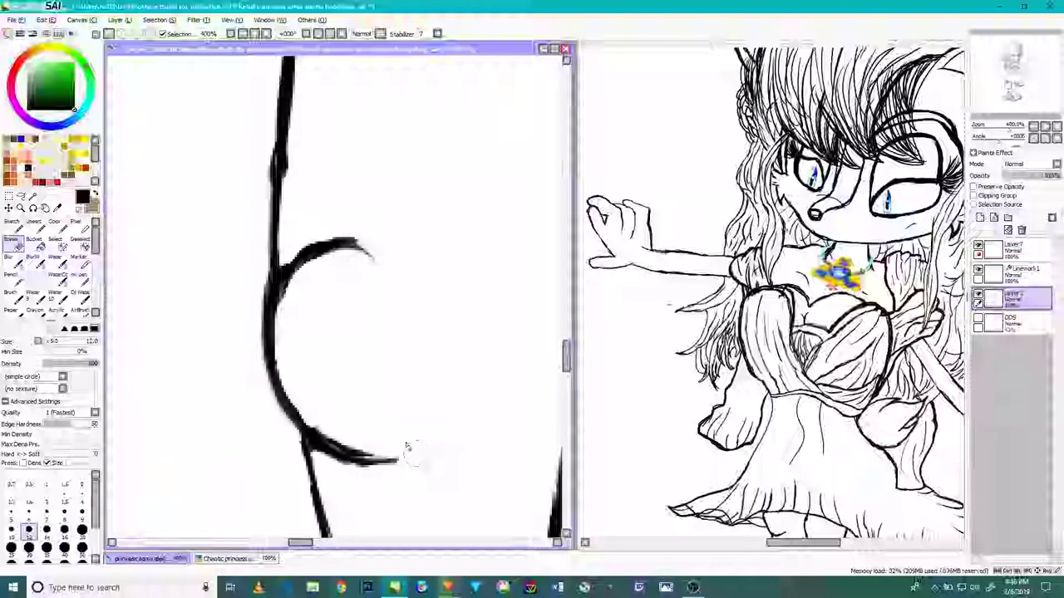
Step: Thin the left knee's upper arc with the Eraser, from where it meets the leg line to its tip
{"action": "scroll", "coordinate": [410, 452], "scroll_direction": "down", "scroll_amount": 2}
{"action": "scroll", "coordinate": [363, 316], "scroll_direction": "up", "scroll_amount": 2}
{"action": "scroll", "coordinate": [436, 383], "scroll_direction": "up", "scroll_amount": 4}
{"action": "mouse_move", "coordinate": [470, 380]}
{"action": "left_mouse_down"}
{"action": "mouse_move", "coordinate": [361, 386]}
{"action": "mouse_move", "coordinate": [275, 420]}
{"action": "mouse_move", "coordinate": [225, 466]}
{"action": "mouse_move", "coordinate": [319, 406]}
{"action": "mouse_move", "coordinate": [443, 389]}
{"action": "mouse_move", "coordinate": [494, 401]}
{"action": "mouse_move", "coordinate": [402, 383]}
{"action": "mouse_move", "coordinate": [202, 476]}
{"action": "left_mouse_up"}
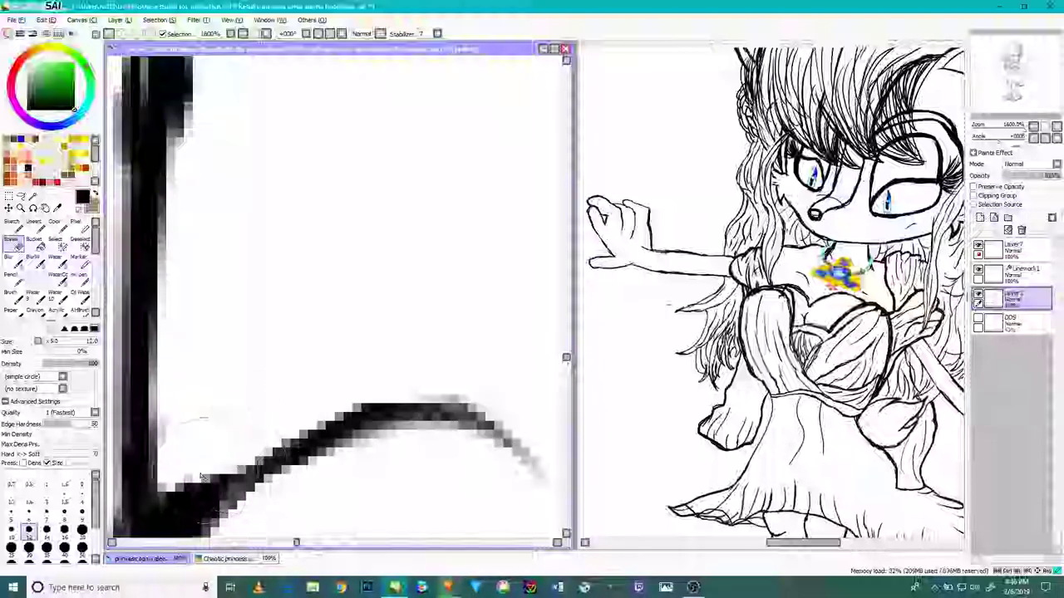
{"action": "scroll", "coordinate": [208, 478], "scroll_direction": "down", "scroll_amount": 3}
{"action": "scroll", "coordinate": [220, 474], "scroll_direction": "up", "scroll_amount": 1}
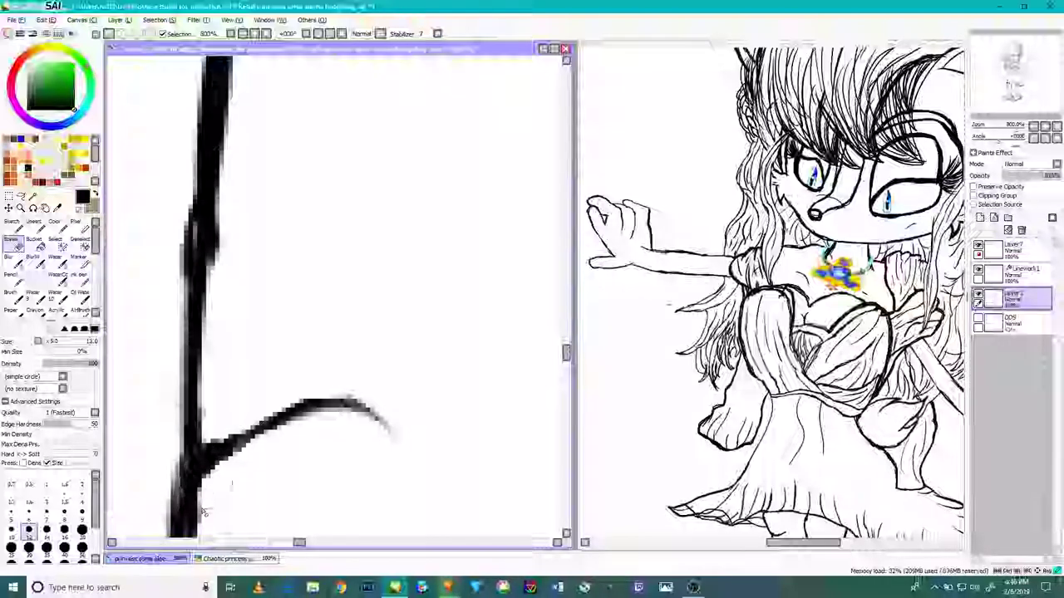
Step: Check both knees against the whole leg pose and the second reference drawing
{"action": "scroll", "coordinate": [210, 485], "scroll_direction": "down", "scroll_amount": 3}
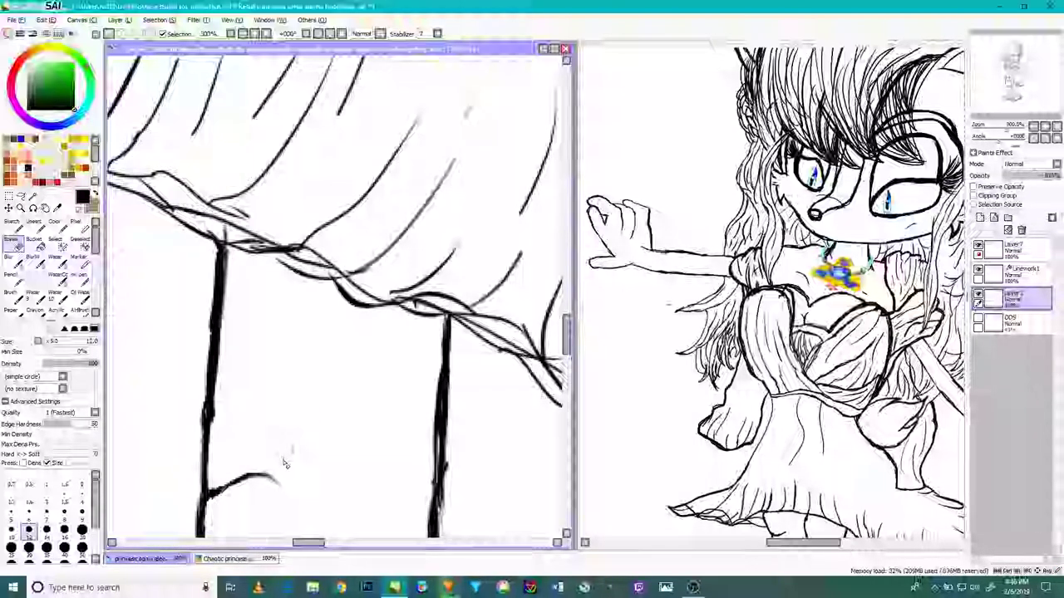
{"action": "mouse_move", "coordinate": [324, 449]}
{"action": "left_mouse_down"}
{"action": "mouse_move", "coordinate": [316, 430]}
{"action": "mouse_move", "coordinate": [340, 227]}
{"action": "left_mouse_up"}
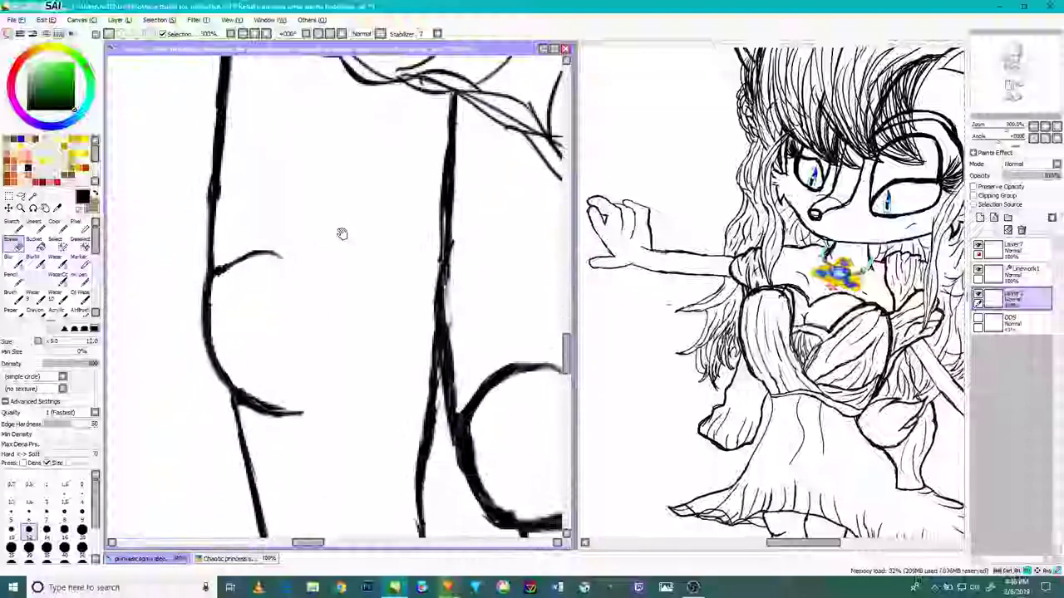
{"action": "scroll", "coordinate": [384, 359], "scroll_direction": "down", "scroll_amount": 4}
{"action": "scroll", "coordinate": [382, 366], "scroll_direction": "up", "scroll_amount": 2}
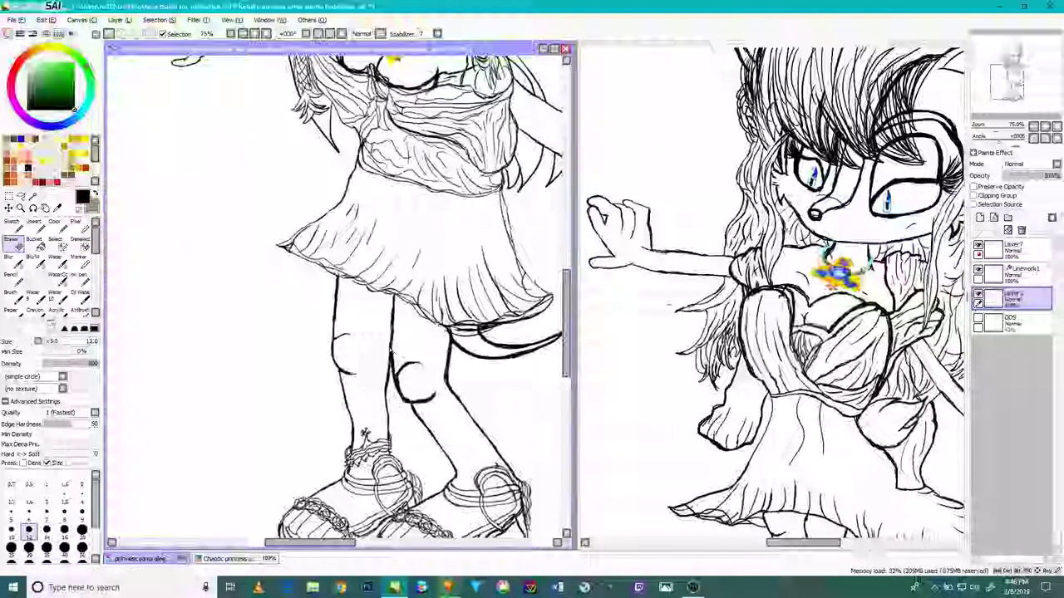
{"action": "left_click", "coordinate": [764, 355]}
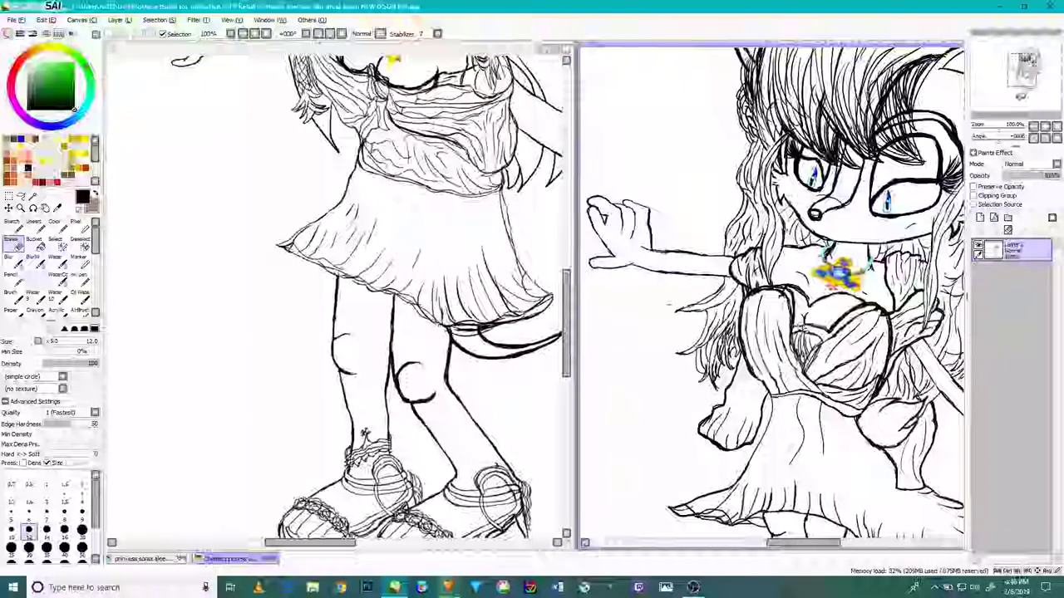
{"action": "left_click_drag", "start_coordinate": [815, 308], "coordinate": [698, 332]}
{"action": "left_click", "coordinate": [384, 362]}
{"action": "scroll", "coordinate": [384, 361], "scroll_direction": "up", "scroll_amount": 1}
{"action": "scroll", "coordinate": [390, 365], "scroll_direction": "down", "scroll_amount": 4}
Step: Redraw the left knee's upper arc as a thicker, rounder line with the size 6 Pencil
{"action": "scroll", "coordinate": [390, 365], "scroll_direction": "up", "scroll_amount": 6}
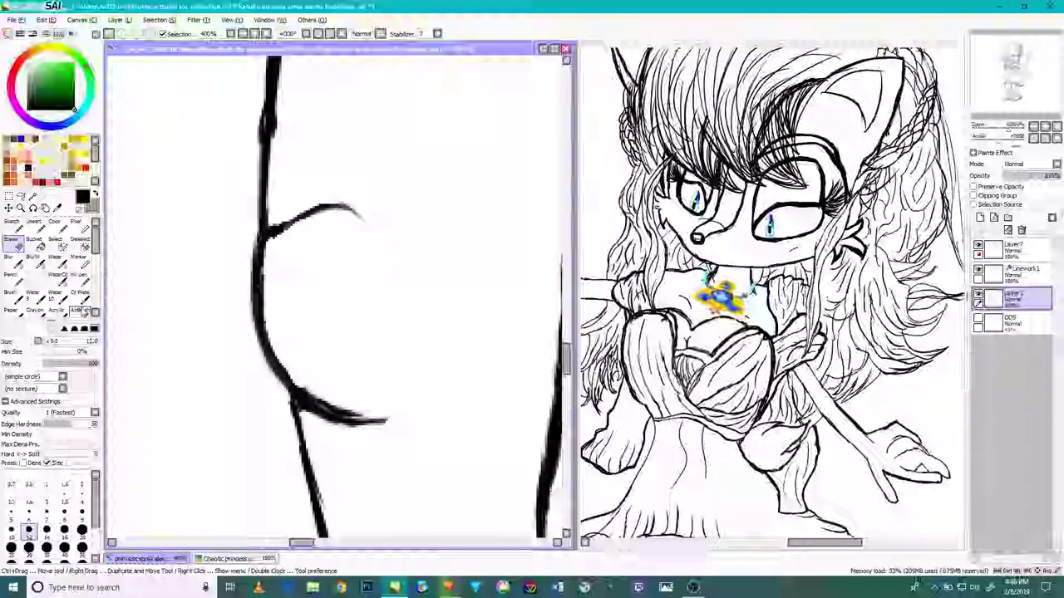
{"action": "scroll", "coordinate": [82, 281], "scroll_direction": "down", "scroll_amount": 1}
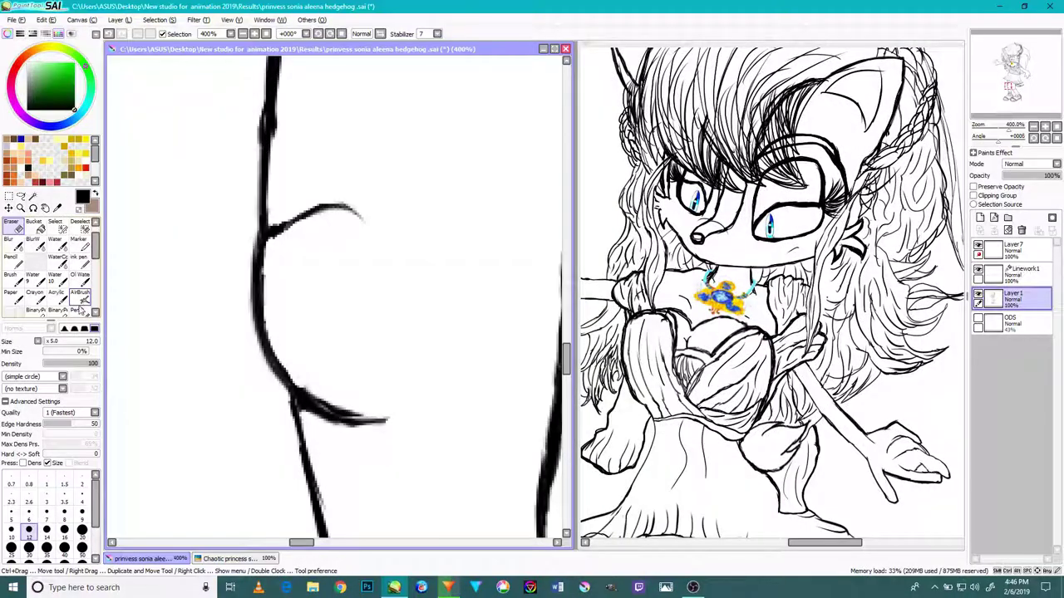
{"action": "scroll", "coordinate": [277, 265], "scroll_direction": "up", "scroll_amount": 2}
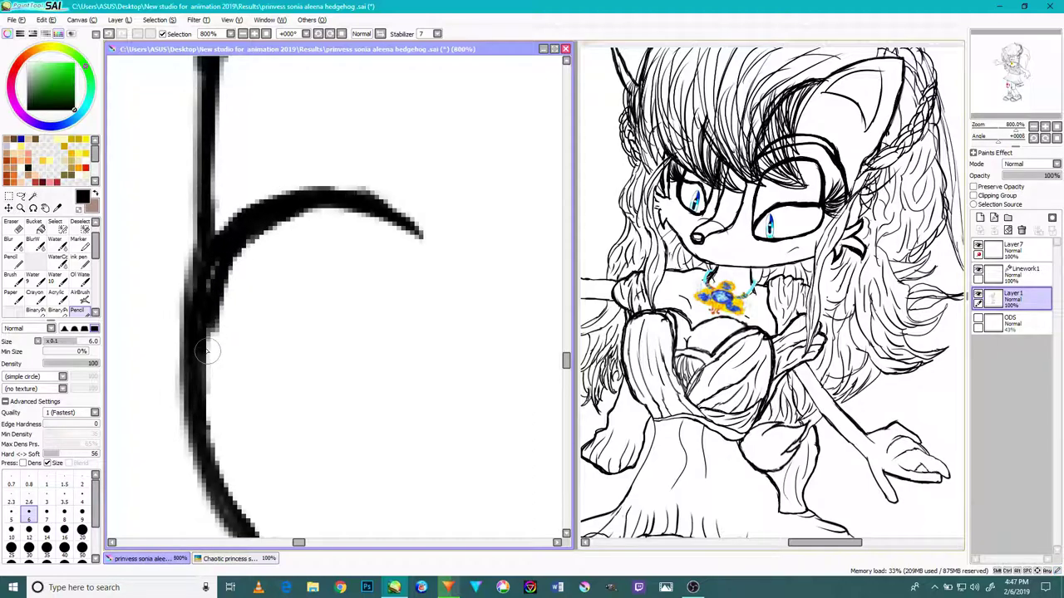
{"action": "scroll", "coordinate": [207, 352], "scroll_direction": "down", "scroll_amount": 1}
{"action": "scroll", "coordinate": [158, 345], "scroll_direction": "down", "scroll_amount": 1}
{"action": "scroll", "coordinate": [184, 358], "scroll_direction": "up", "scroll_amount": 1}
{"action": "scroll", "coordinate": [223, 457], "scroll_direction": "up", "scroll_amount": 2}
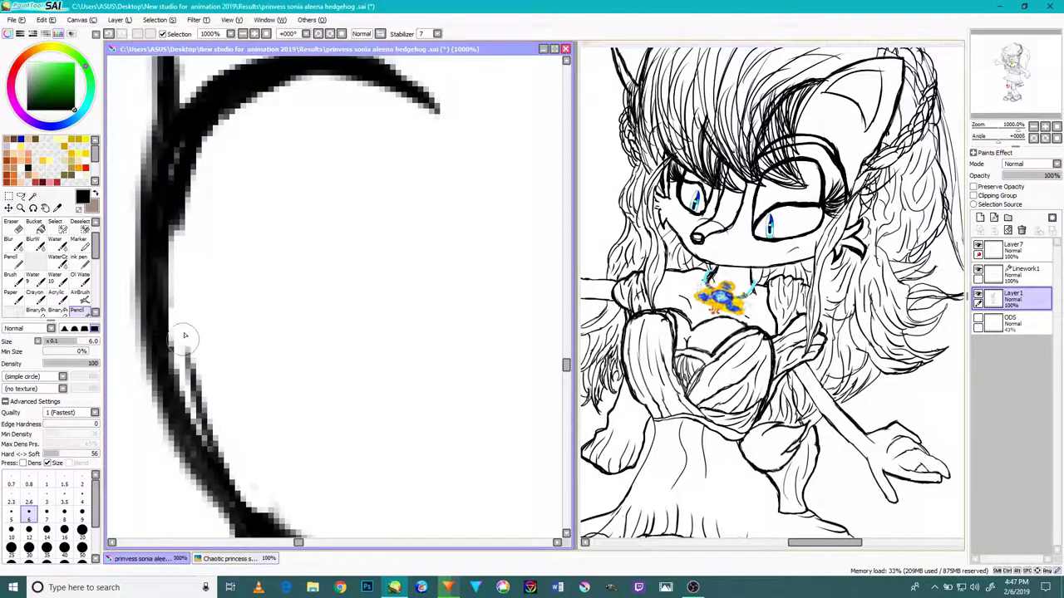
Step: Thicken the inner edge of the left knee's curve with the Pencil, filling it toward the upper and lower arcs
{"action": "left_click_drag", "start_coordinate": [181, 249], "coordinate": [200, 418]}
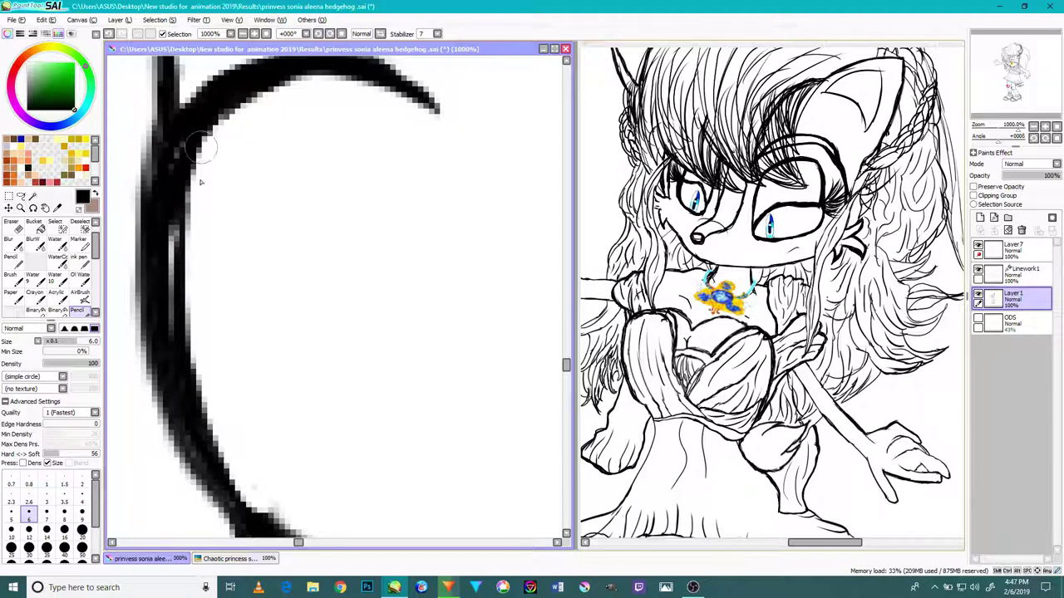
{"action": "scroll", "coordinate": [172, 268], "scroll_direction": "down", "scroll_amount": 2}
{"action": "scroll", "coordinate": [169, 258], "scroll_direction": "up", "scroll_amount": 2}
{"action": "scroll", "coordinate": [210, 416], "scroll_direction": "down", "scroll_amount": 2}
{"action": "scroll", "coordinate": [227, 429], "scroll_direction": "down", "scroll_amount": 1}
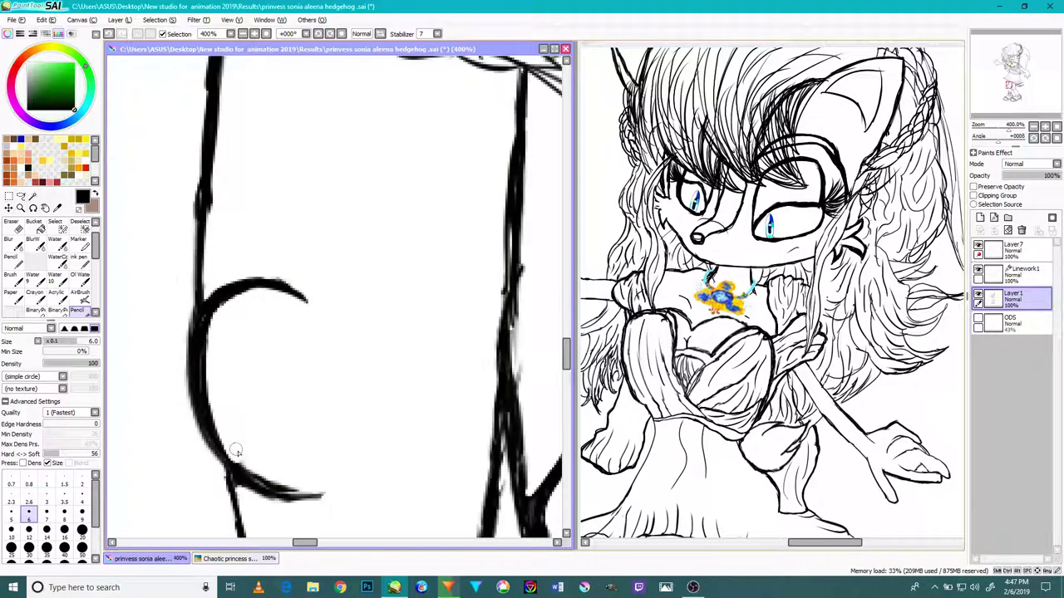
Step: Thicken and even out the left knee's lower arc where it joins the lower leg with the Pencil
{"action": "scroll", "coordinate": [244, 464], "scroll_direction": "up", "scroll_amount": 2}
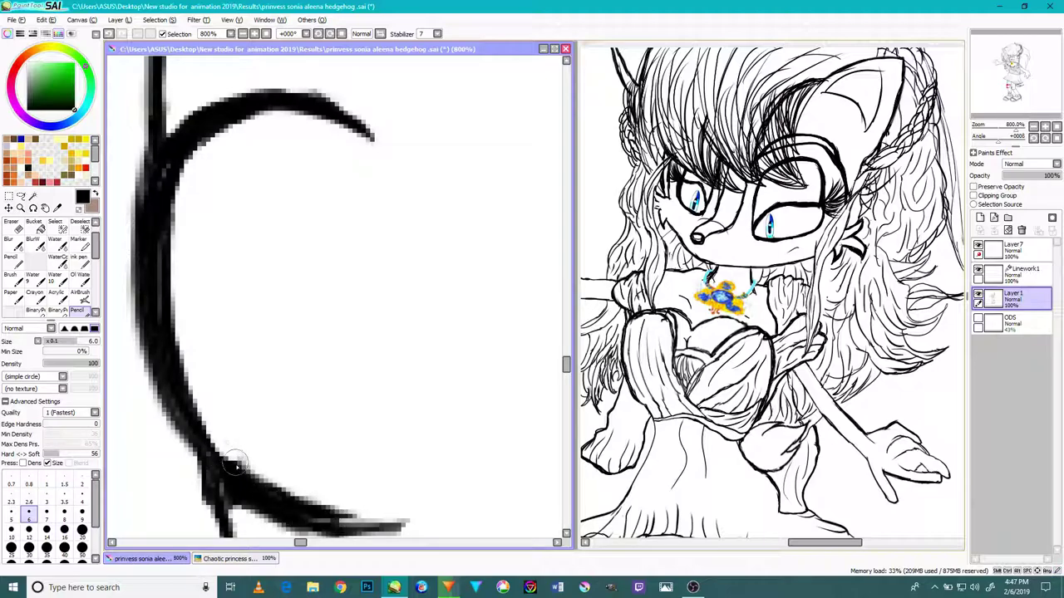
{"action": "scroll", "coordinate": [202, 449], "scroll_direction": "down", "scroll_amount": 3}
{"action": "scroll", "coordinate": [274, 499], "scroll_direction": "up", "scroll_amount": 4}
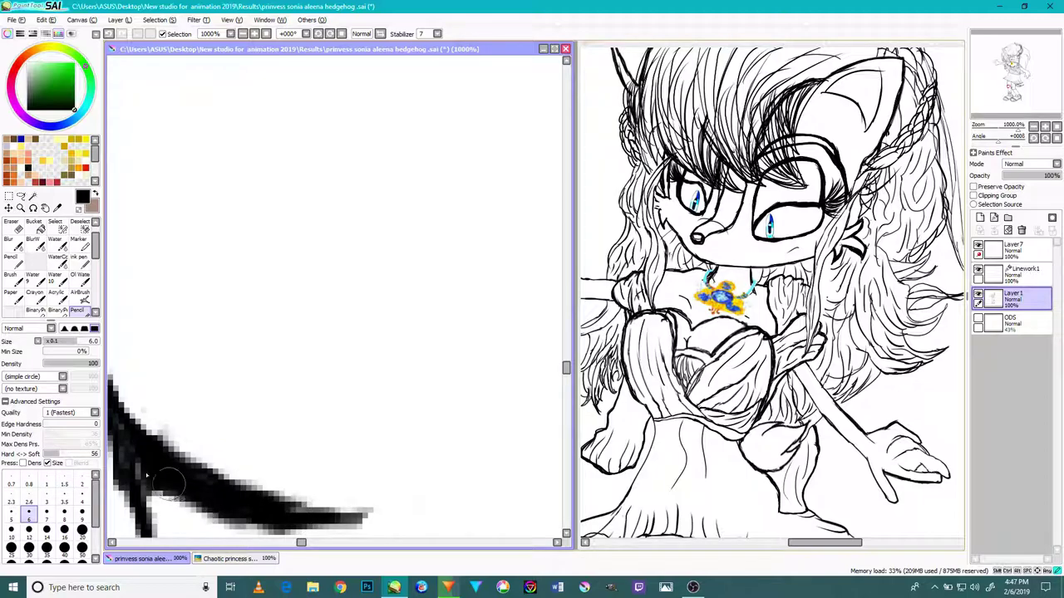
{"action": "scroll", "coordinate": [150, 467], "scroll_direction": "down", "scroll_amount": 5}
{"action": "scroll", "coordinate": [250, 470], "scroll_direction": "up", "scroll_amount": 2}
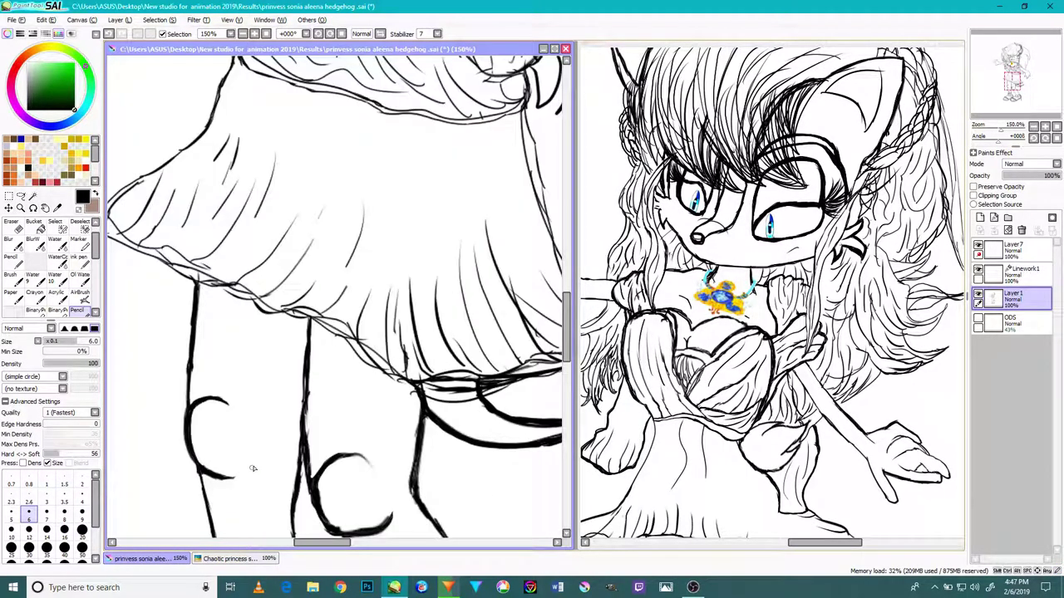
{"action": "scroll", "coordinate": [273, 457], "scroll_direction": "down", "scroll_amount": 4}
{"action": "scroll", "coordinate": [321, 445], "scroll_direction": "down", "scroll_amount": 1}
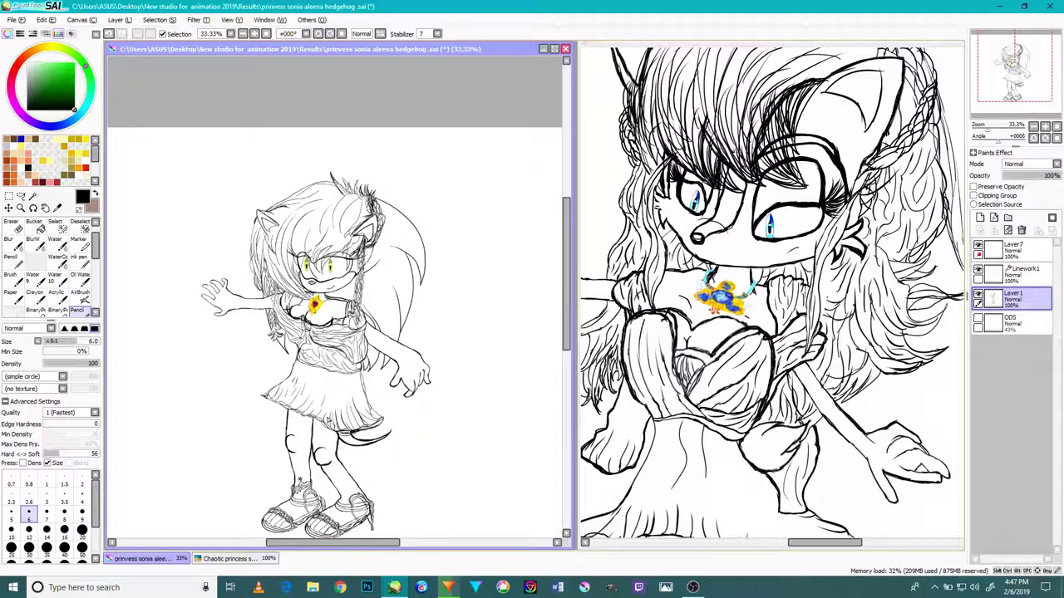
{"action": "left_click_drag", "start_coordinate": [330, 402], "coordinate": [319, 313]}
{"action": "scroll", "coordinate": [285, 428], "scroll_direction": "up", "scroll_amount": 3}
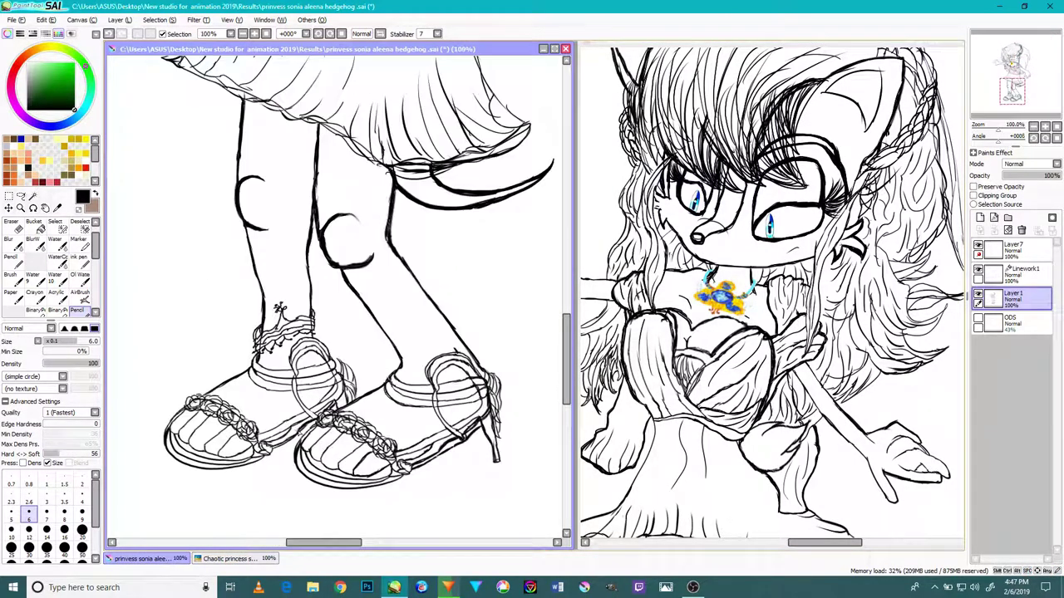
{"action": "scroll", "coordinate": [81, 291], "scroll_direction": "up", "scroll_amount": 1}
{"action": "scroll", "coordinate": [128, 323], "scroll_direction": "down", "scroll_amount": 3}
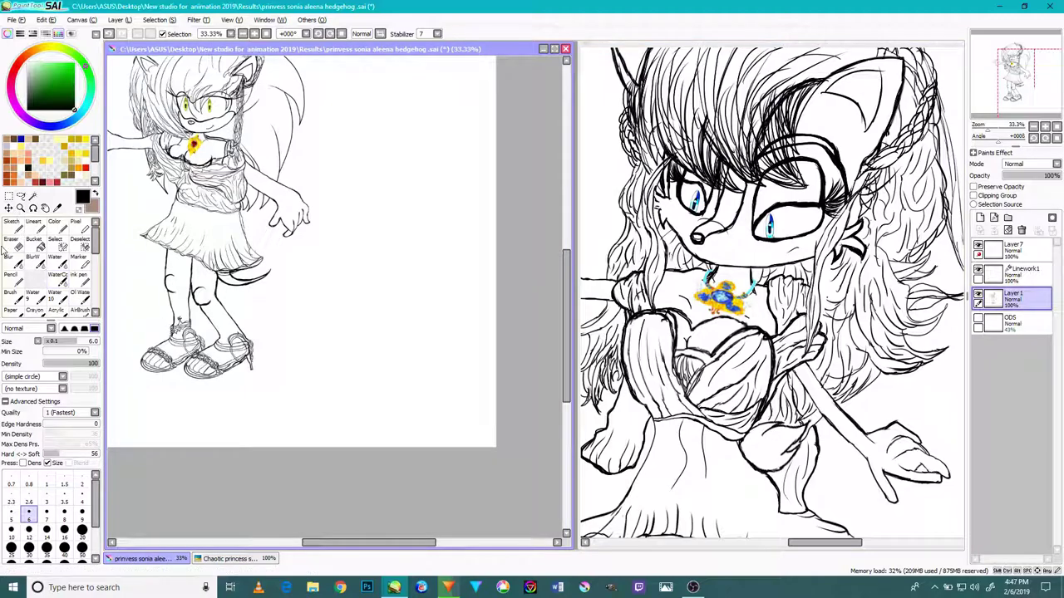
{"action": "left_click", "coordinate": [21, 196]}
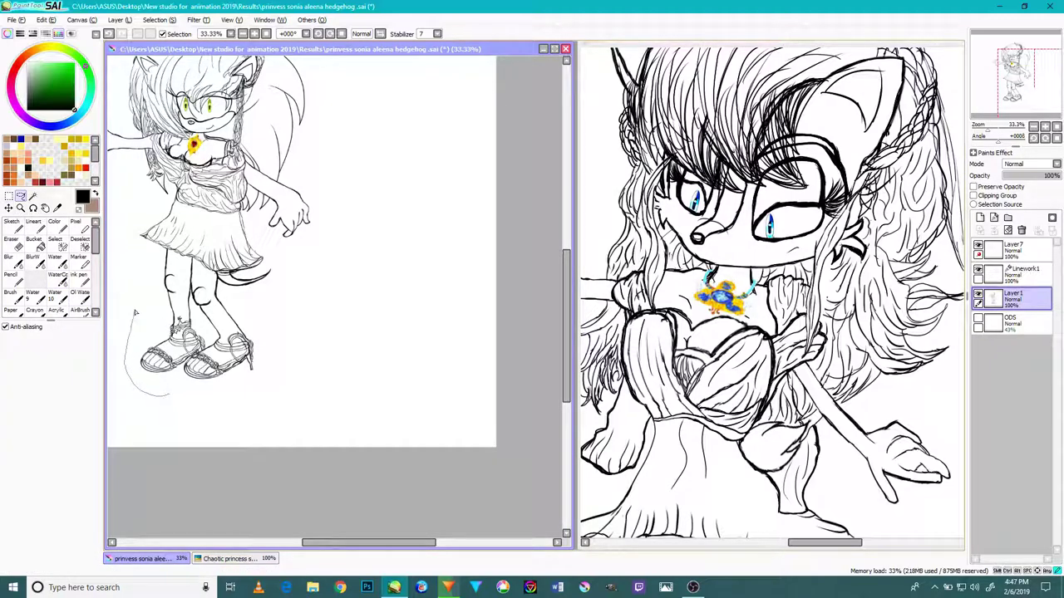
{"action": "left_click_drag", "start_coordinate": [154, 271], "coordinate": [155, 274]}
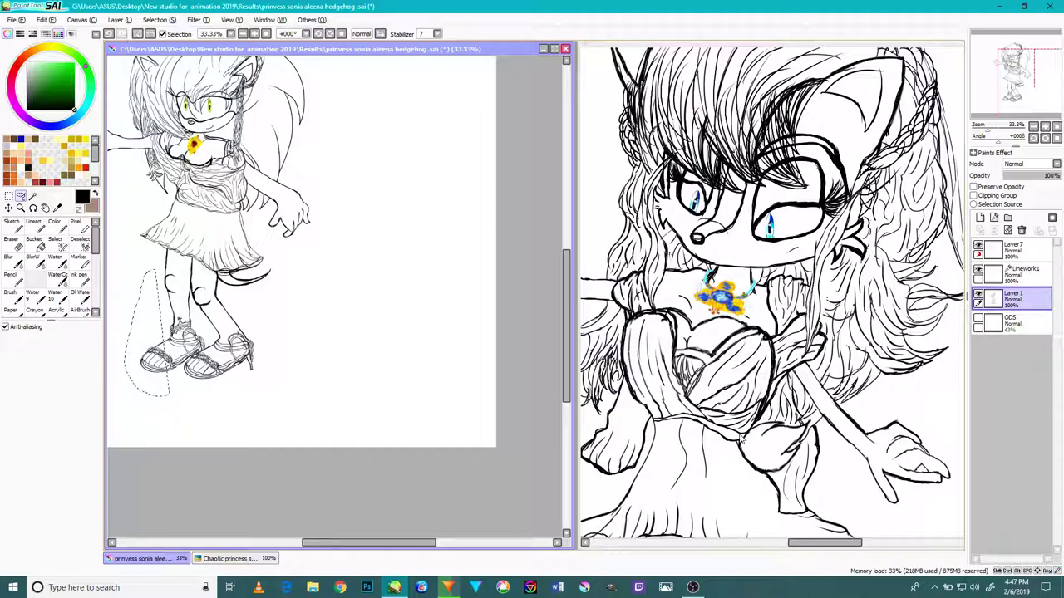
Step: Compare the leg length and foot placement of the full reference figure with the princess drawing
{"action": "left_click", "coordinate": [742, 440]}
{"action": "scroll", "coordinate": [742, 440], "scroll_direction": "up", "scroll_amount": 3}
{"action": "scroll", "coordinate": [735, 435], "scroll_direction": "down", "scroll_amount": 6}
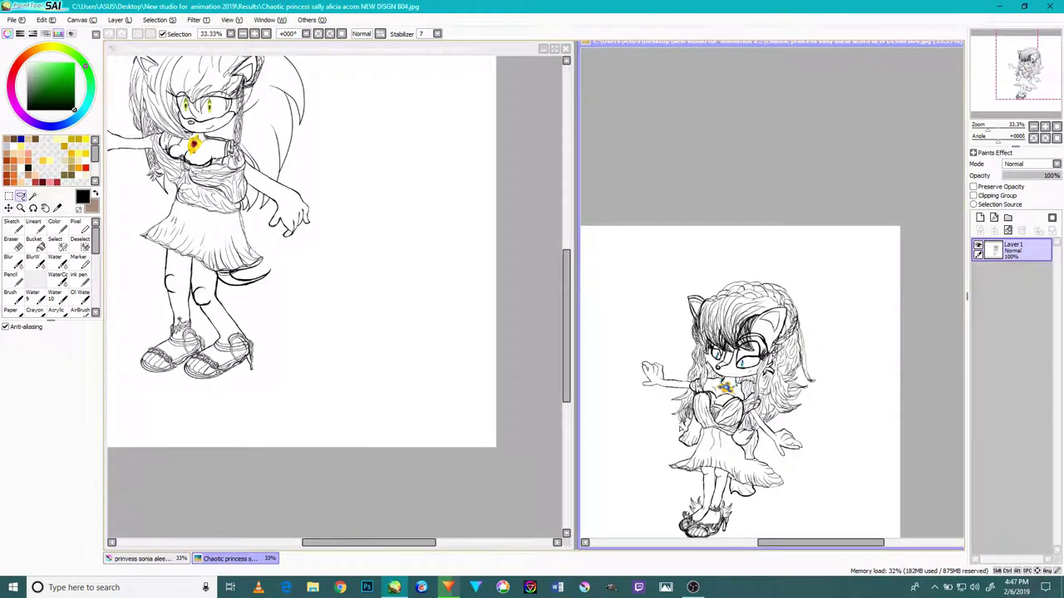
{"action": "left_click_drag", "start_coordinate": [735, 435], "coordinate": [751, 378]}
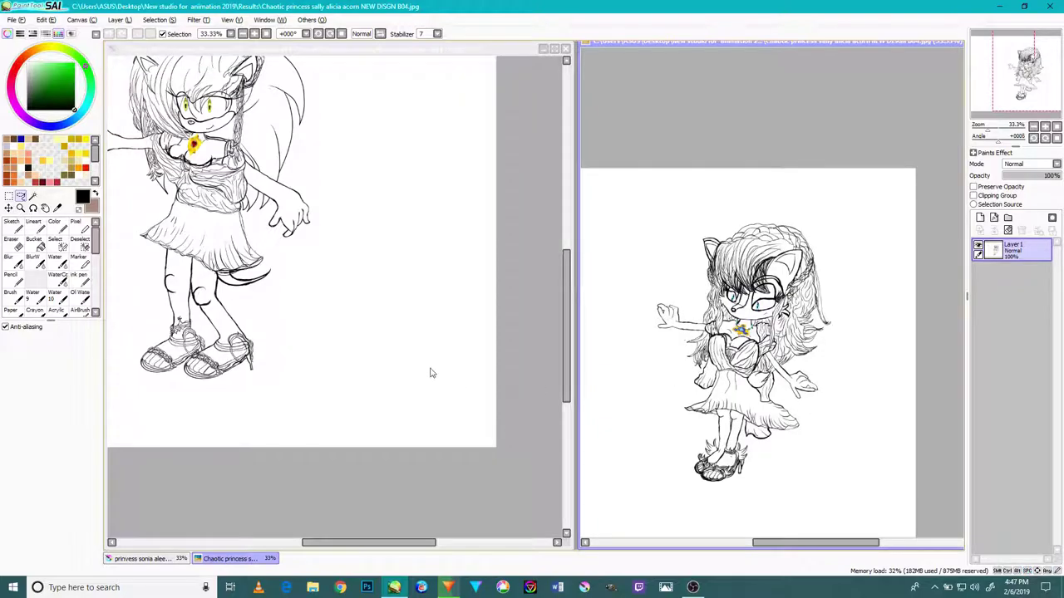
{"action": "left_click", "coordinate": [239, 301]}
{"action": "scroll", "coordinate": [239, 301], "scroll_direction": "up", "scroll_amount": 2}
{"action": "scroll", "coordinate": [240, 301], "scroll_direction": "down", "scroll_amount": 2}
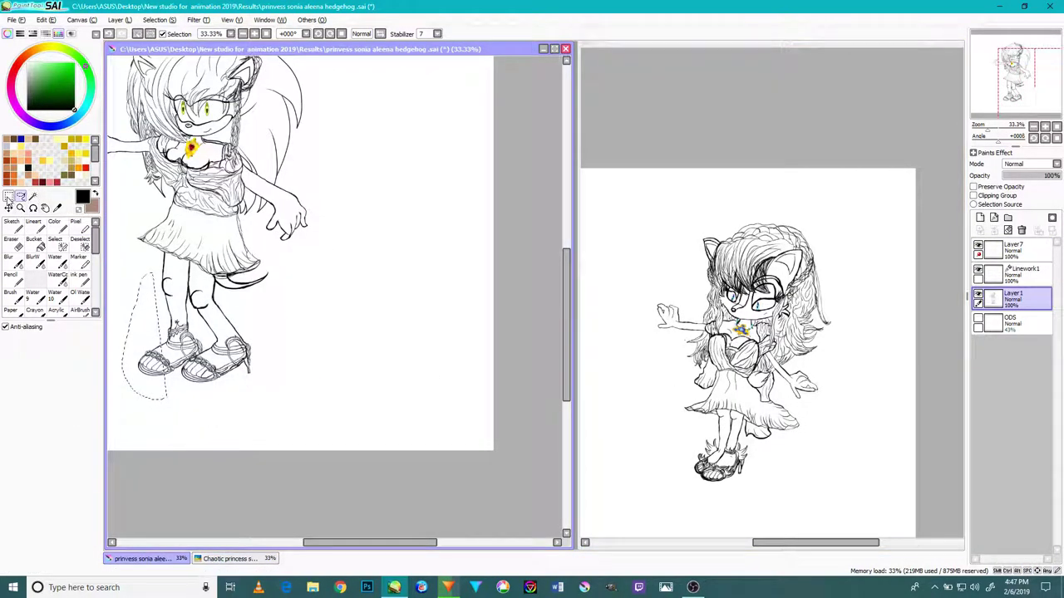
Step: Lasso both sandaled feet together with the lower legs and move them down, away from the knees
{"action": "left_click_drag", "start_coordinate": [249, 391], "coordinate": [196, 398]}
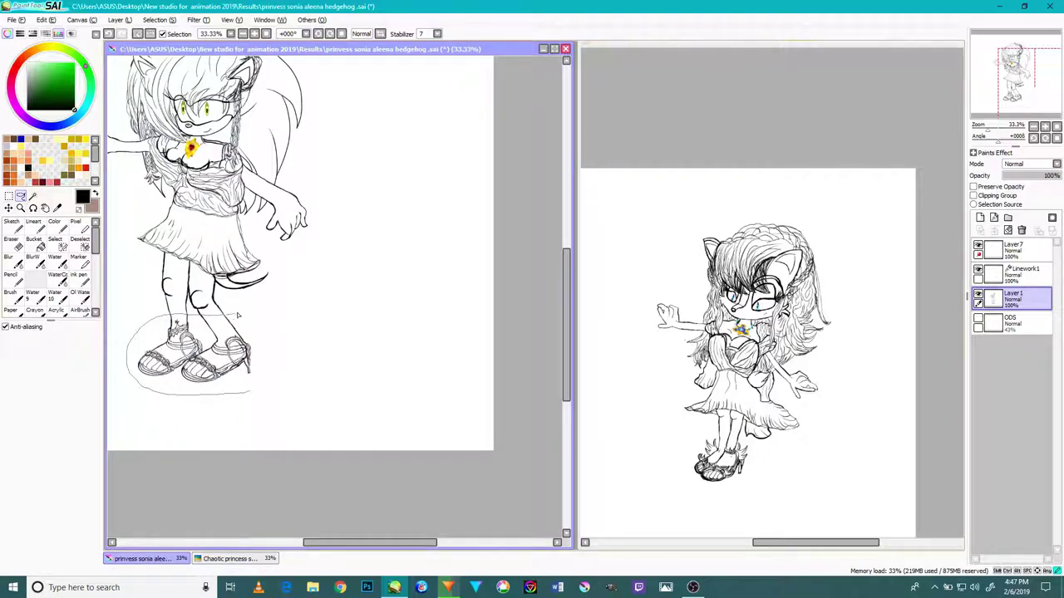
{"action": "left_click_drag", "start_coordinate": [268, 376], "coordinate": [250, 392]}
{"action": "left_click_drag", "start_coordinate": [235, 357], "coordinate": [237, 376]}
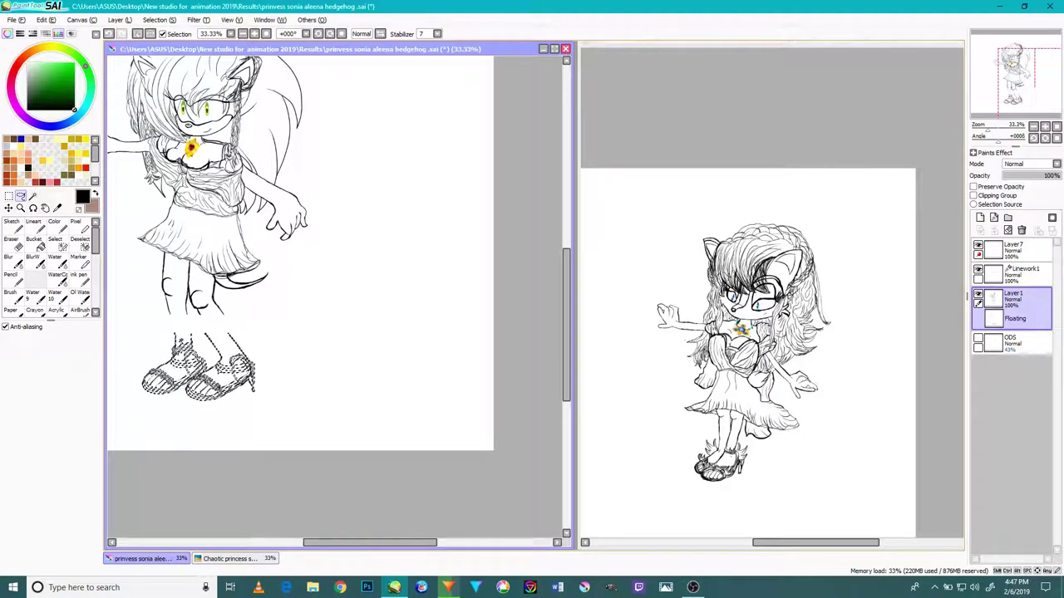
{"action": "left_click", "coordinate": [150, 34]}
{"action": "scroll", "coordinate": [189, 284], "scroll_direction": "up", "scroll_amount": 4}
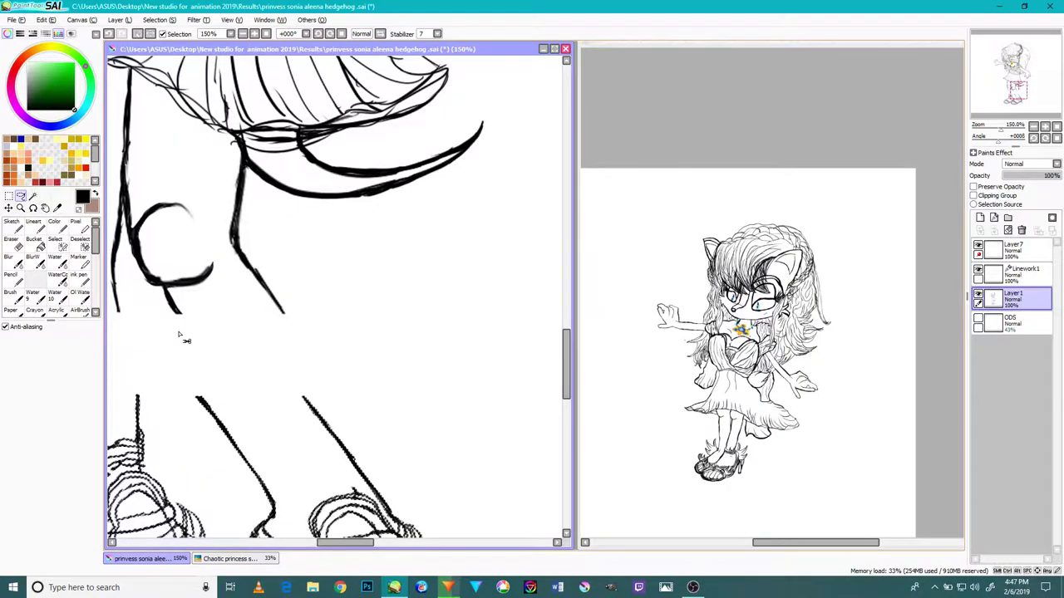
Step: Compare the lower legs and feet of the reference figure with the repositioned feet of the princess drawing
{"action": "scroll", "coordinate": [173, 333], "scroll_direction": "down", "scroll_amount": 2}
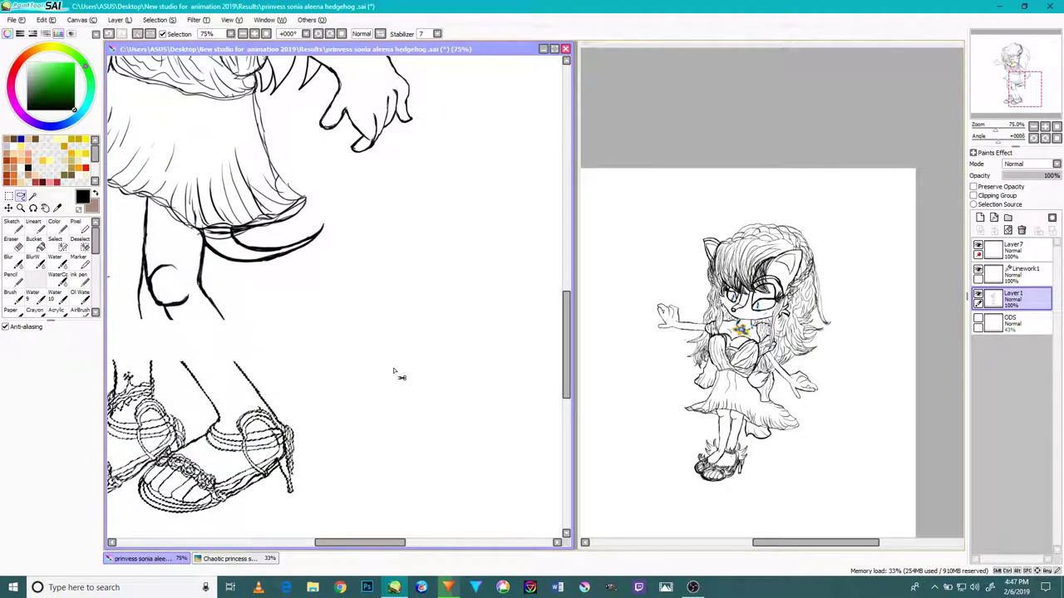
{"action": "left_click", "coordinate": [668, 423]}
{"action": "left_click_drag", "start_coordinate": [680, 411], "coordinate": [690, 363]}
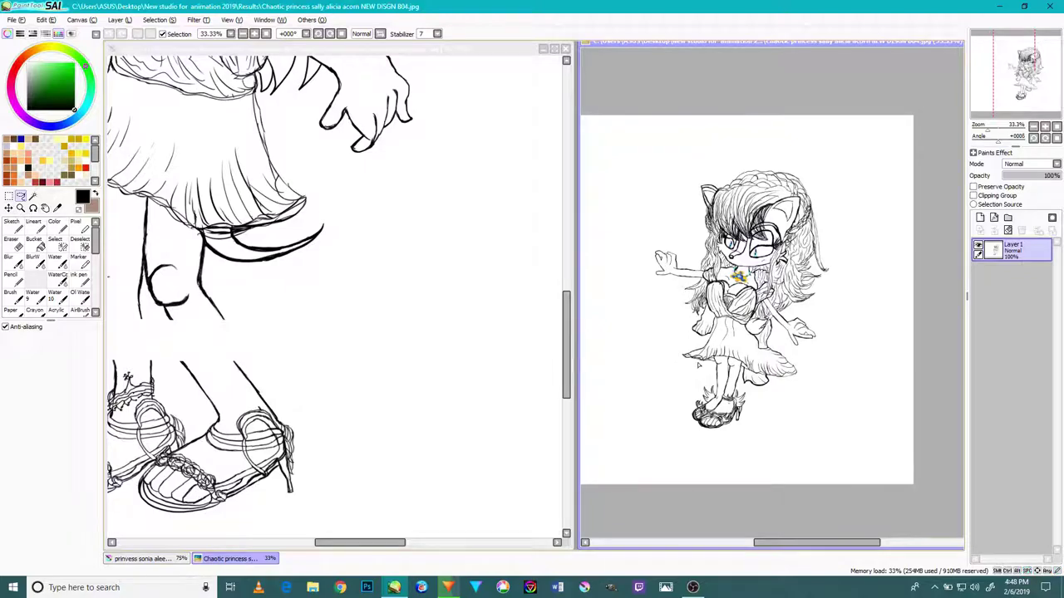
{"action": "scroll", "coordinate": [726, 414], "scroll_direction": "down", "scroll_amount": 4}
{"action": "scroll", "coordinate": [726, 414], "scroll_direction": "up", "scroll_amount": 7}
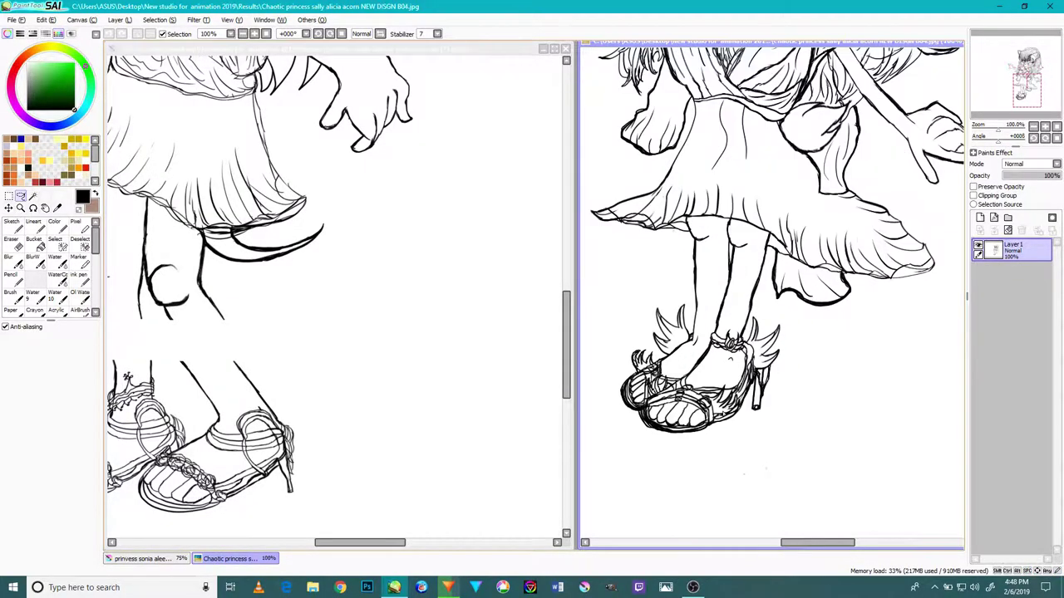
{"action": "left_click_drag", "start_coordinate": [718, 236], "coordinate": [751, 287]}
{"action": "left_click_drag", "start_coordinate": [723, 327], "coordinate": [740, 304]}
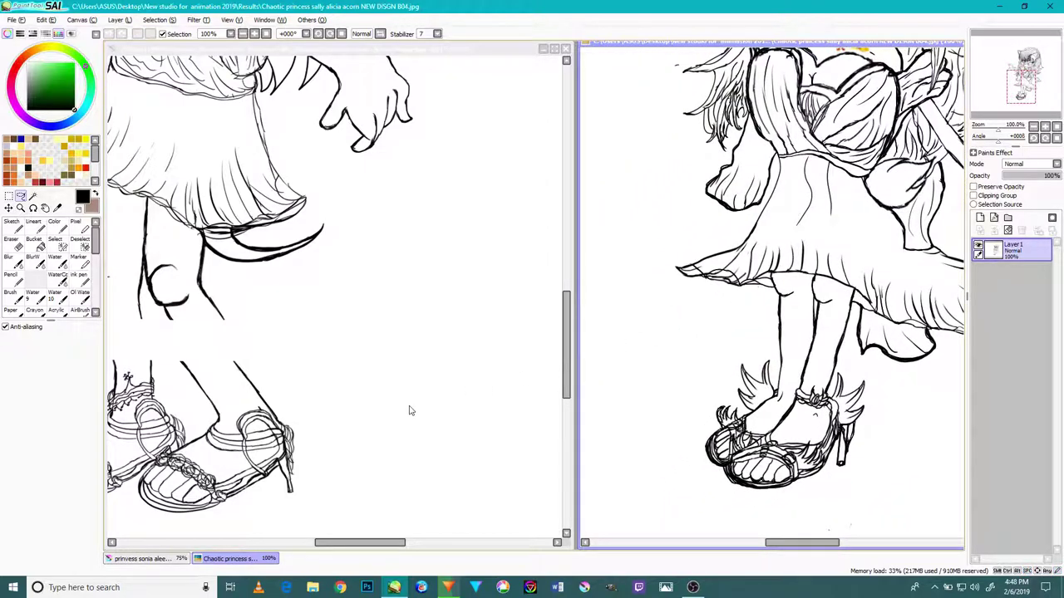
{"action": "left_click", "coordinate": [408, 409]}
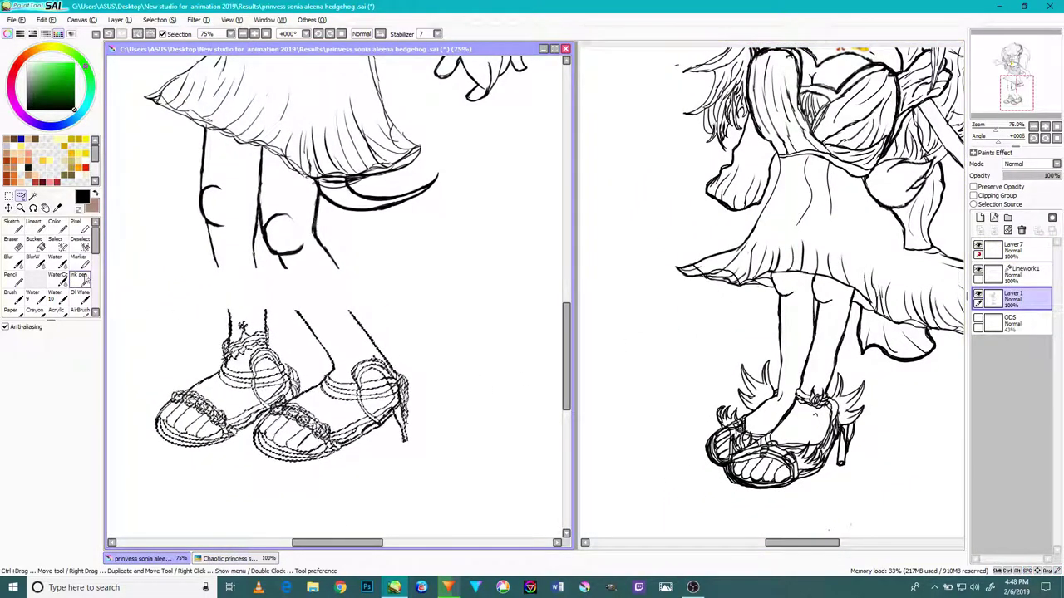
Step: Draw the outer line of the anklet leg with the Pencil, bridging the gap between knee and ankle
{"action": "left_click", "coordinate": [84, 279]}
{"action": "scroll", "coordinate": [84, 295], "scroll_direction": "down", "scroll_amount": 1}
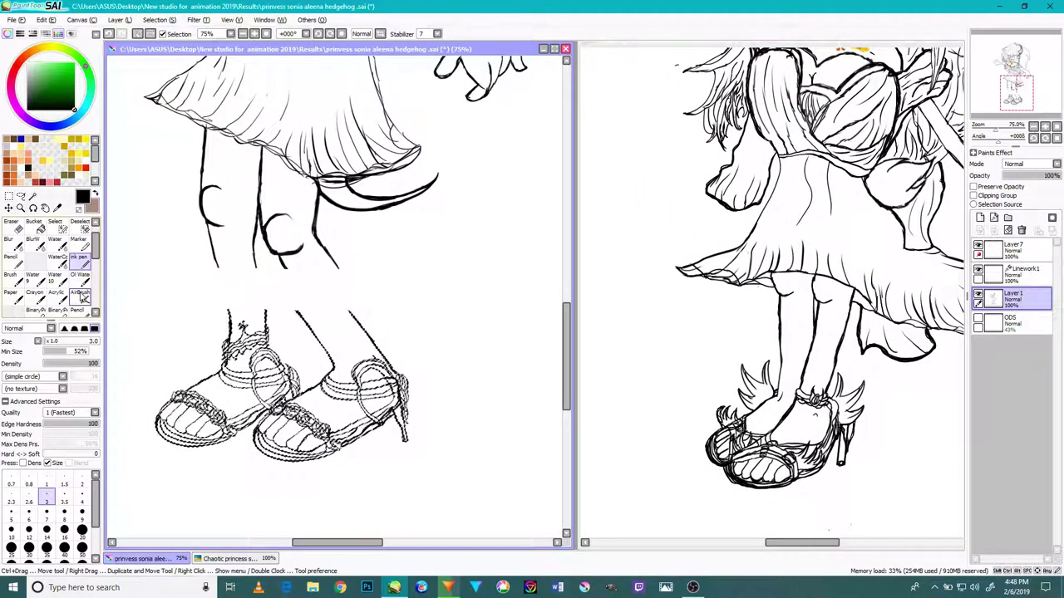
{"action": "left_click", "coordinate": [82, 312]}
{"action": "scroll", "coordinate": [237, 285], "scroll_direction": "up", "scroll_amount": 1}
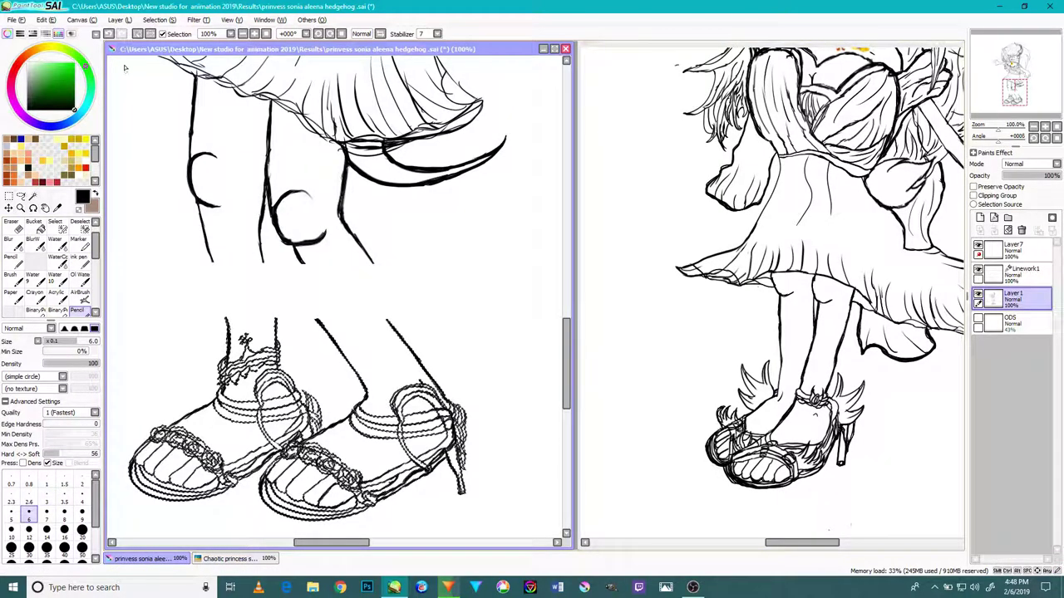
{"action": "scroll", "coordinate": [248, 327], "scroll_direction": "up", "scroll_amount": 4}
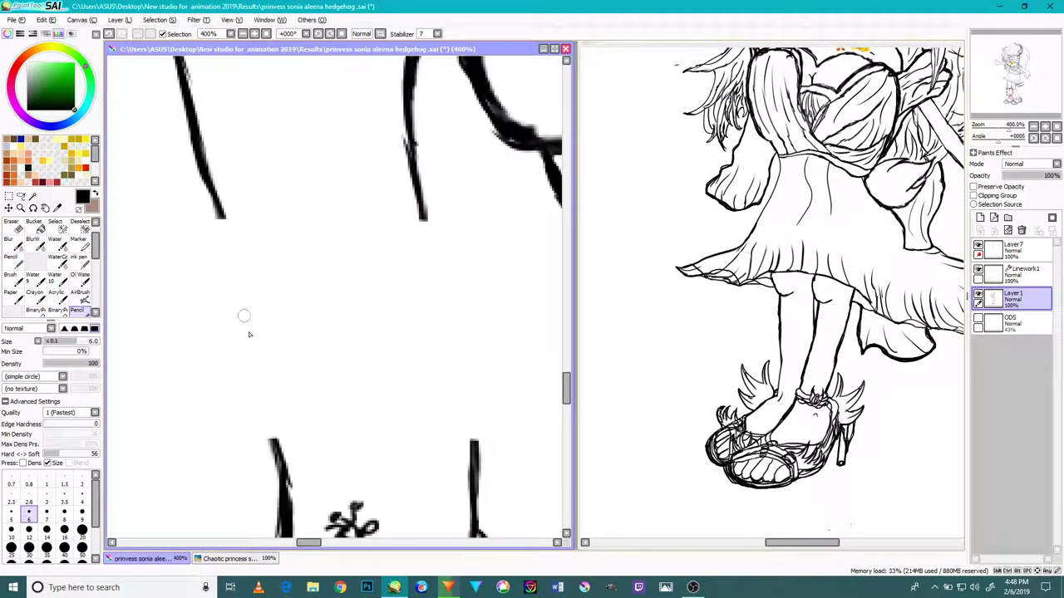
{"action": "left_click_drag", "start_coordinate": [275, 445], "coordinate": [255, 387]}
{"action": "left_click_drag", "start_coordinate": [274, 443], "coordinate": [245, 339]}
{"action": "left_click_drag", "start_coordinate": [255, 378], "coordinate": [220, 215]}
{"action": "left_click_drag", "start_coordinate": [238, 293], "coordinate": [219, 209]}
{"action": "scroll", "coordinate": [220, 242], "scroll_direction": "down", "scroll_amount": 3}
{"action": "scroll", "coordinate": [221, 246], "scroll_direction": "down", "scroll_amount": 2}
{"action": "scroll", "coordinate": [245, 264], "scroll_direction": "up", "scroll_amount": 5}
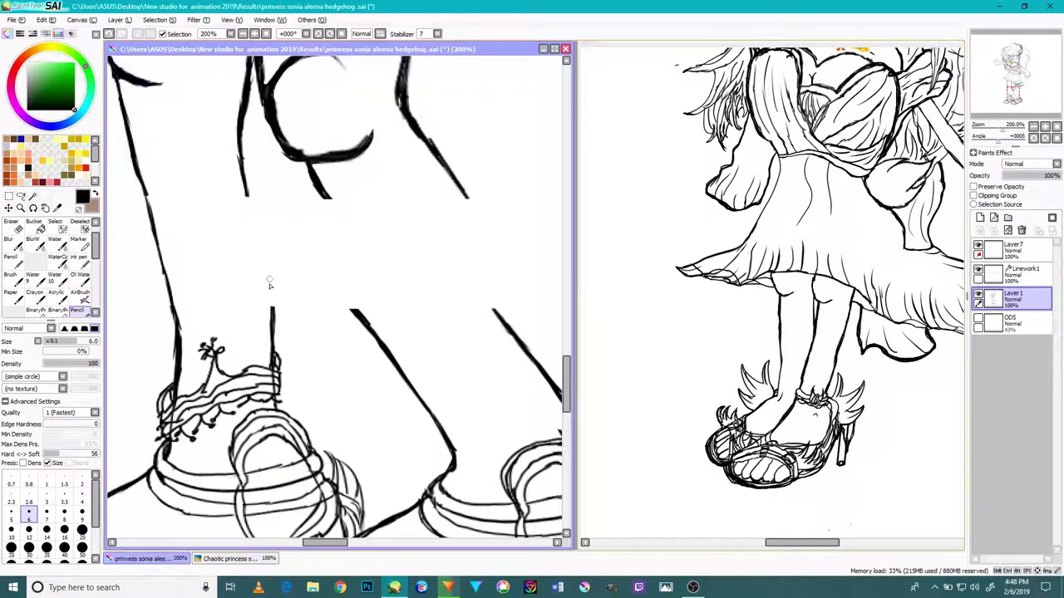
Step: Draw the anklet leg's inner line from the anklet up to the knee, undoing and redrawing the strokes at its upper join
{"action": "left_click_drag", "start_coordinate": [278, 342], "coordinate": [266, 266]}
{"action": "mouse_move", "coordinate": [277, 322]}
{"action": "left_mouse_down"}
{"action": "mouse_move", "coordinate": [231, 170]}
{"action": "mouse_move", "coordinate": [223, 83]}
{"action": "left_mouse_up"}
{"action": "left_click_drag", "start_coordinate": [242, 169], "coordinate": [229, 66]}
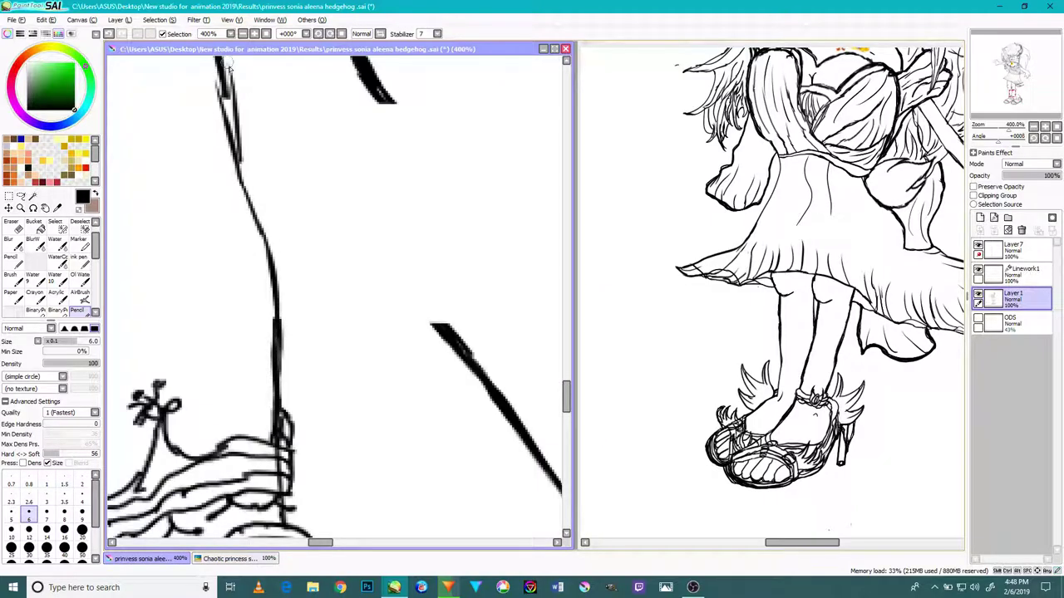
{"action": "key", "text": "shift"}
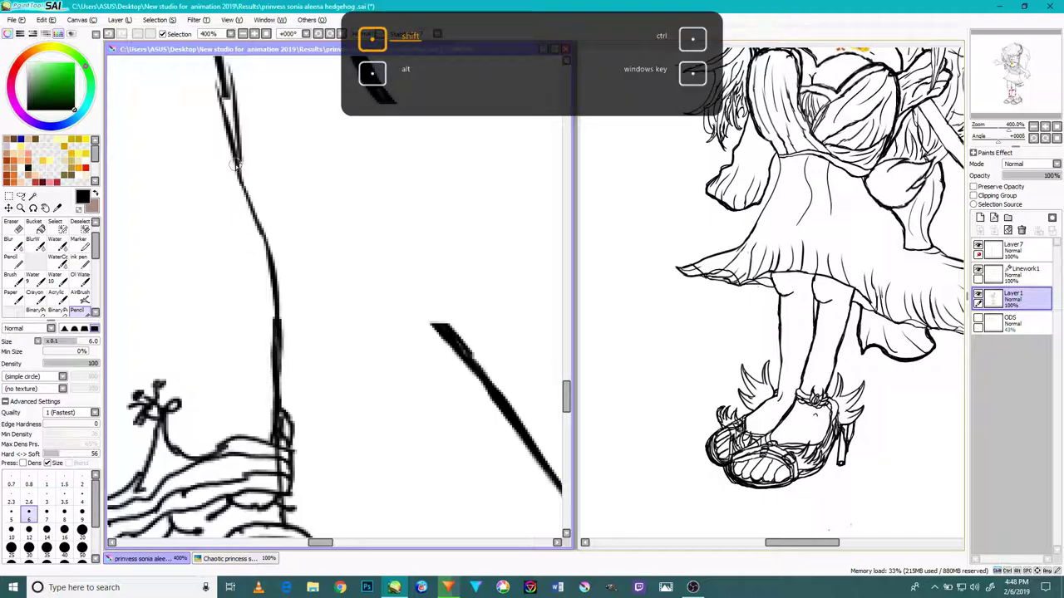
{"action": "left_click", "coordinate": [108, 35]}
{"action": "left_click", "coordinate": [108, 35]}
{"action": "left_click_drag", "start_coordinate": [247, 188], "coordinate": [225, 93]}
{"action": "left_click_drag", "start_coordinate": [244, 181], "coordinate": [227, 84]}
{"action": "left_click_drag", "start_coordinate": [235, 149], "coordinate": [229, 97]}
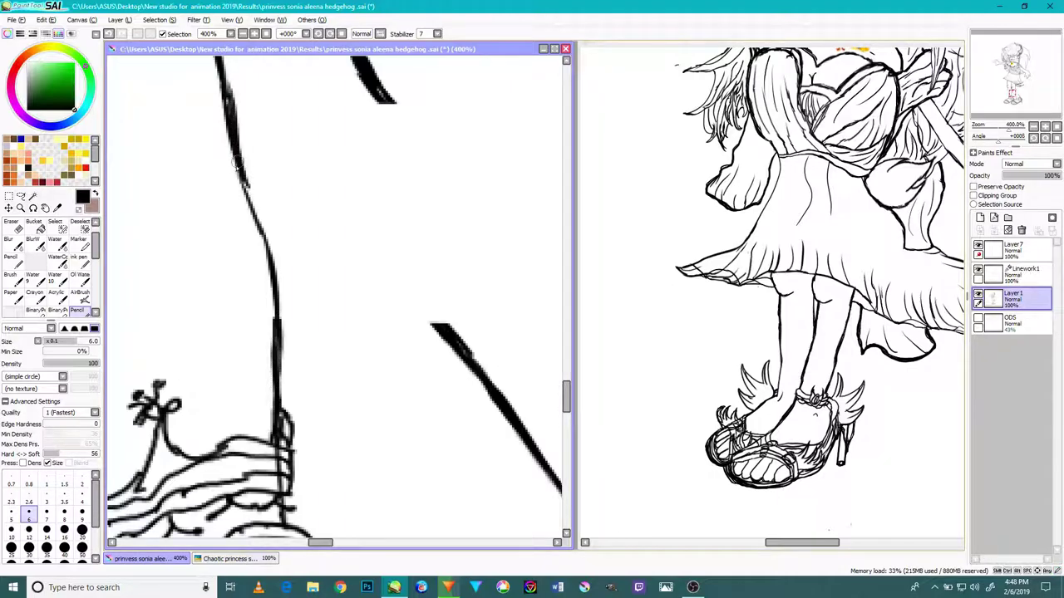
{"action": "scroll", "coordinate": [259, 223], "scroll_direction": "down", "scroll_amount": 4}
{"action": "scroll", "coordinate": [260, 249], "scroll_direction": "up", "scroll_amount": 3}
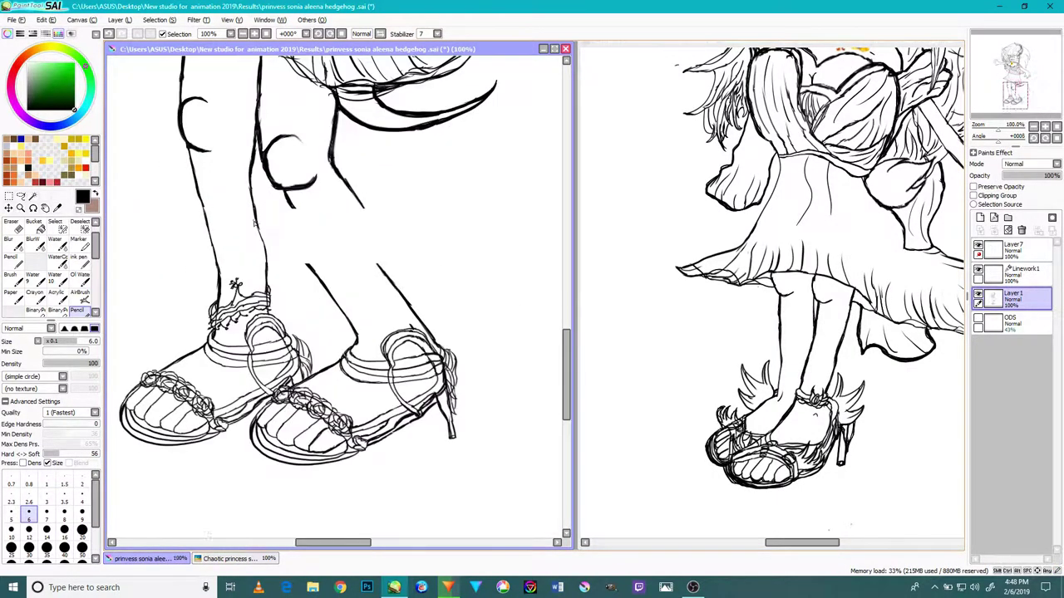
Step: Thicken the bend in the middle of the anklet leg's inner line with overlapping Pencil strokes
{"action": "scroll", "coordinate": [263, 281], "scroll_direction": "up", "scroll_amount": 2}
{"action": "mouse_move", "coordinate": [301, 321]}
{"action": "left_mouse_down"}
{"action": "mouse_move", "coordinate": [294, 256]}
{"action": "mouse_move", "coordinate": [259, 154]}
{"action": "left_mouse_up"}
{"action": "left_click_drag", "start_coordinate": [289, 246], "coordinate": [259, 145]}
{"action": "left_click_drag", "start_coordinate": [286, 208], "coordinate": [259, 141]}
{"action": "left_click_drag", "start_coordinate": [287, 243], "coordinate": [258, 128]}
{"action": "left_click_drag", "start_coordinate": [282, 183], "coordinate": [263, 135]}
{"action": "left_click_drag", "start_coordinate": [295, 240], "coordinate": [241, 124]}
{"action": "left_click_drag", "start_coordinate": [307, 320], "coordinate": [288, 206]}
{"action": "left_click_drag", "start_coordinate": [311, 300], "coordinate": [266, 170]}
{"action": "left_click_drag", "start_coordinate": [283, 210], "coordinate": [250, 116]}
{"action": "left_click_drag", "start_coordinate": [266, 176], "coordinate": [251, 126]}
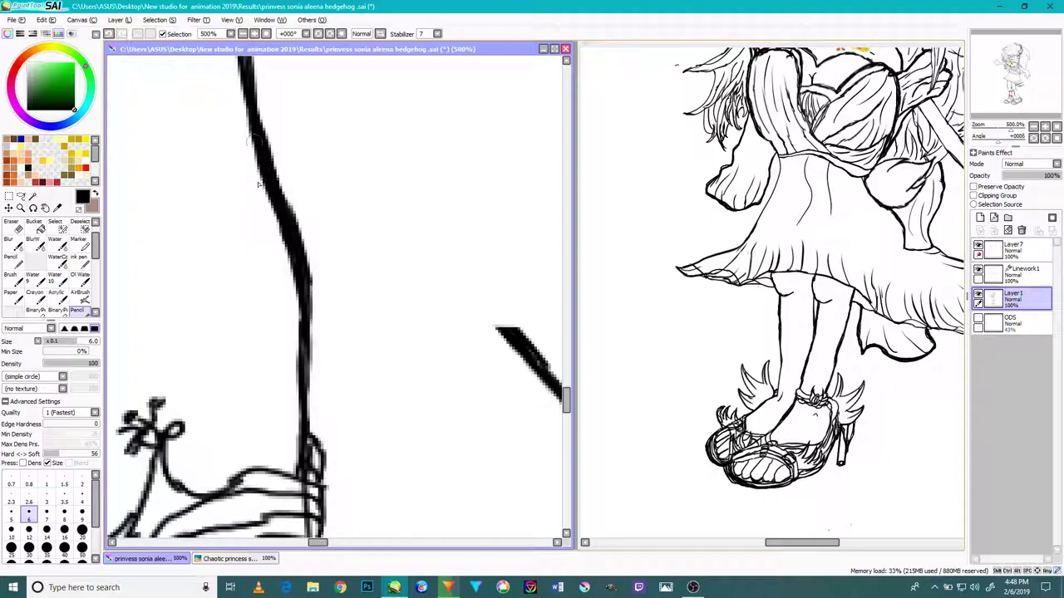
Step: Thicken the lower part of the anklet leg's inner line down to the anklet
{"action": "left_click_drag", "start_coordinate": [306, 431], "coordinate": [300, 294]}
{"action": "left_click_drag", "start_coordinate": [301, 413], "coordinate": [306, 284]}
{"action": "left_click_drag", "start_coordinate": [307, 389], "coordinate": [299, 261]}
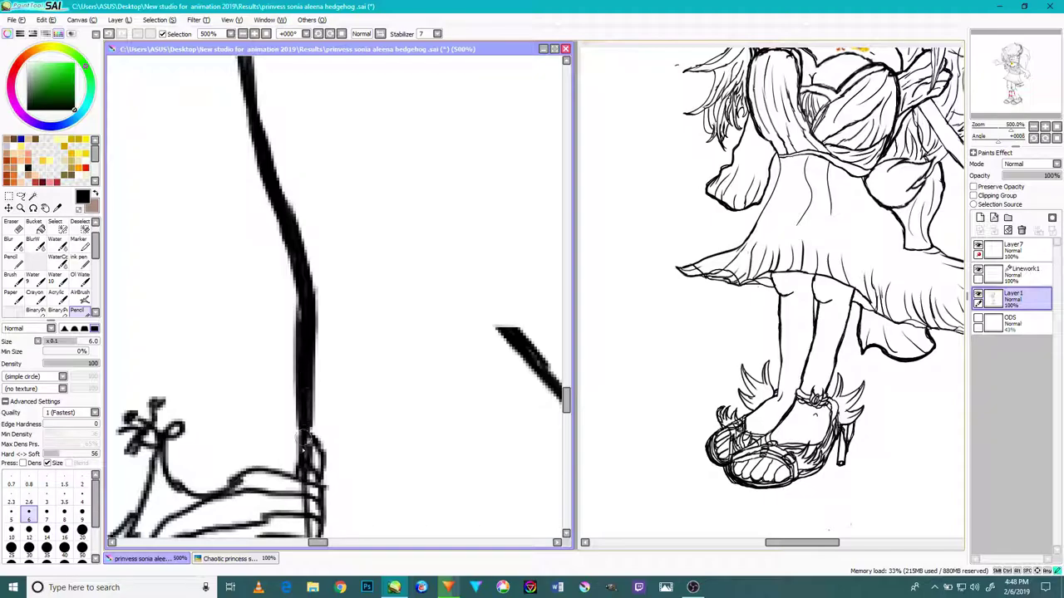
{"action": "scroll", "coordinate": [304, 449], "scroll_direction": "down", "scroll_amount": 6}
{"action": "scroll", "coordinate": [267, 366], "scroll_direction": "up", "scroll_amount": 6}
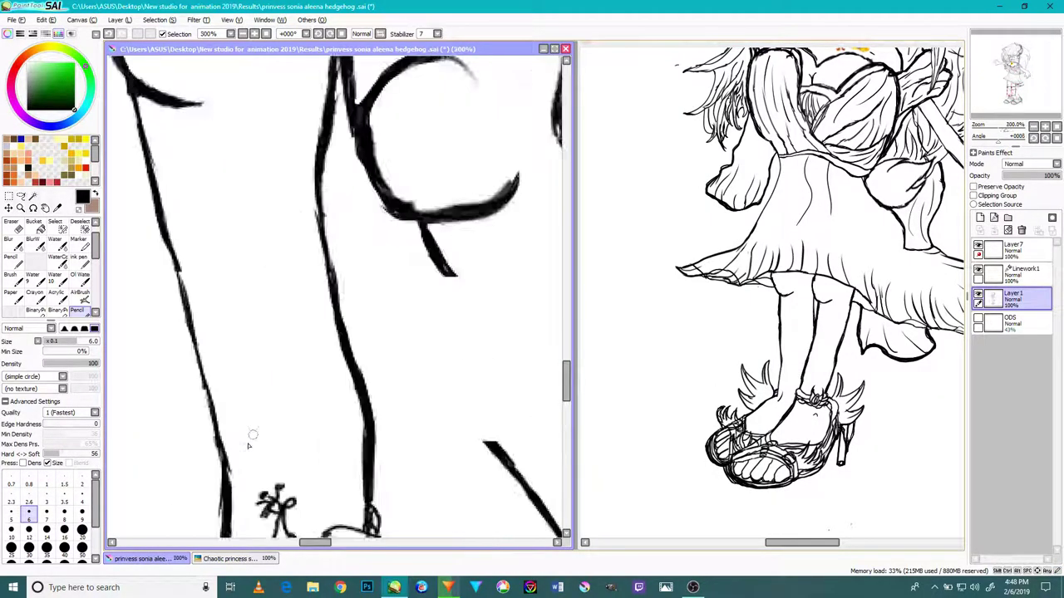
Step: Thicken the anklet leg's outer line between ankle and knee with the Pencil, undoing the last stray stroke
{"action": "left_click_drag", "start_coordinate": [200, 415], "coordinate": [171, 299]}
{"action": "left_click_drag", "start_coordinate": [213, 456], "coordinate": [177, 328]}
{"action": "left_click_drag", "start_coordinate": [198, 402], "coordinate": [138, 208]}
{"action": "scroll", "coordinate": [160, 273], "scroll_direction": "down", "scroll_amount": 3}
{"action": "scroll", "coordinate": [153, 272], "scroll_direction": "up", "scroll_amount": 2}
{"action": "left_click_drag", "start_coordinate": [163, 277], "coordinate": [135, 171]}
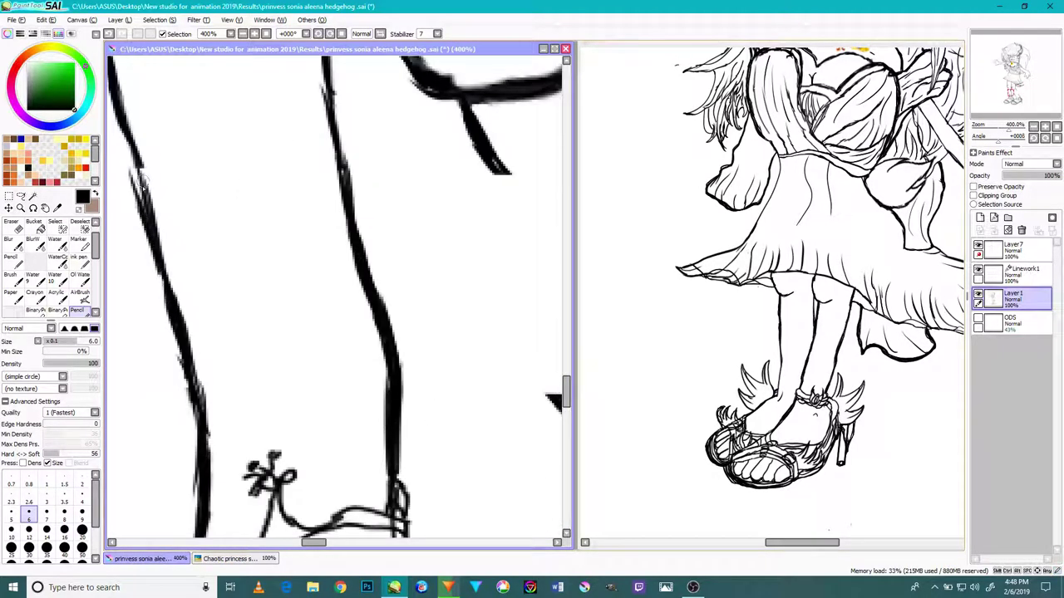
{"action": "left_click", "coordinate": [110, 34]}
{"action": "scroll", "coordinate": [197, 292], "scroll_direction": "down", "scroll_amount": 4}
{"action": "scroll", "coordinate": [180, 281], "scroll_direction": "up", "scroll_amount": 4}
Step: Fill out the middle and lower stretch of the anklet leg's outer line with further Pencil strokes
{"action": "left_click_drag", "start_coordinate": [215, 341], "coordinate": [192, 236]}
{"action": "left_click_drag", "start_coordinate": [203, 297], "coordinate": [178, 192]}
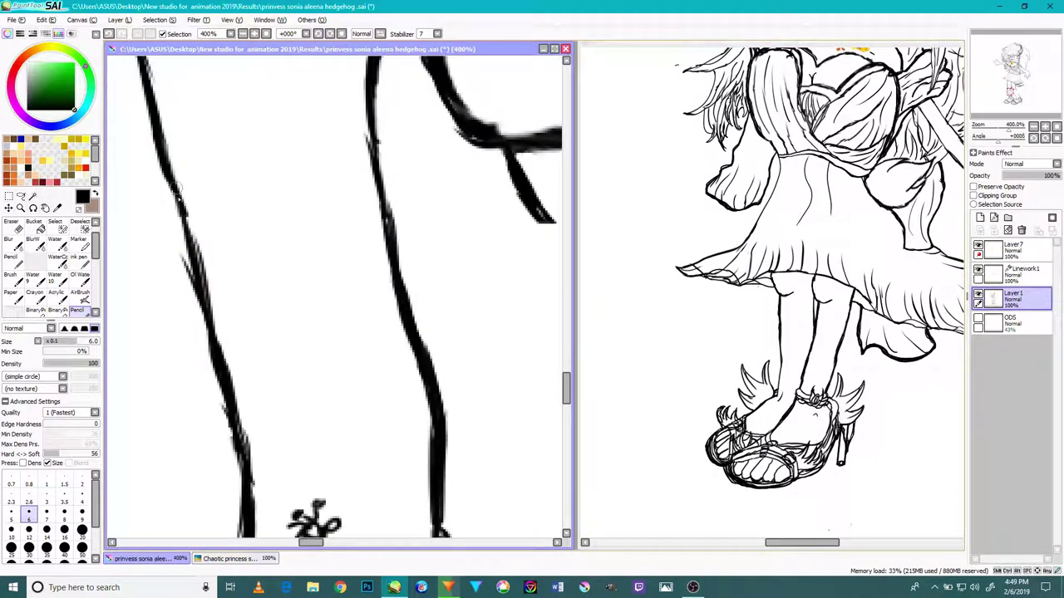
{"action": "mouse_move", "coordinate": [203, 274]}
{"action": "left_mouse_down"}
{"action": "mouse_move", "coordinate": [178, 196]}
{"action": "mouse_move", "coordinate": [239, 404]}
{"action": "left_mouse_up"}
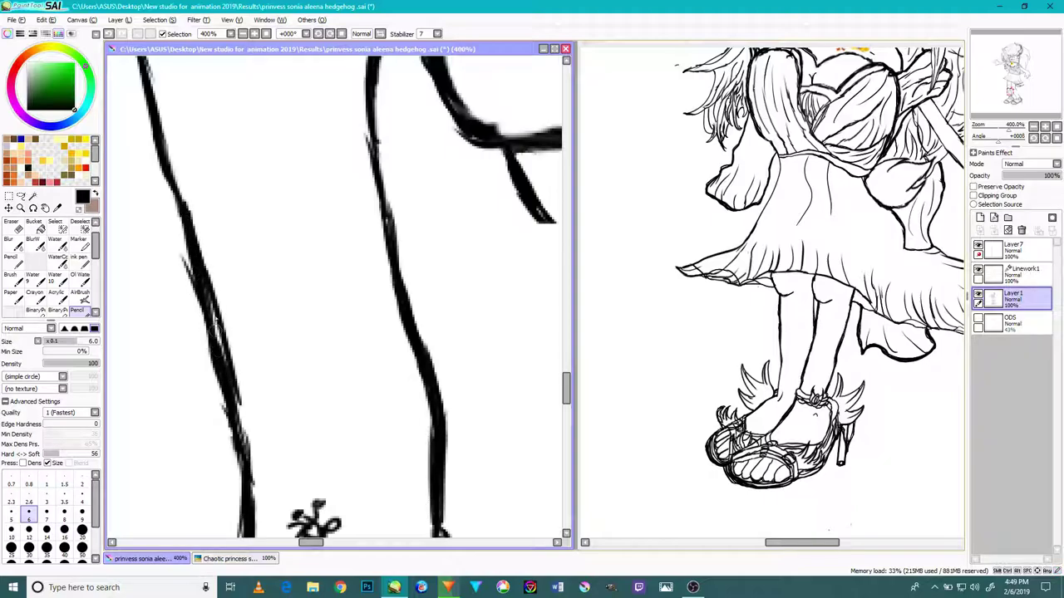
{"action": "left_click_drag", "start_coordinate": [219, 367], "coordinate": [237, 438]}
{"action": "left_click_drag", "start_coordinate": [236, 389], "coordinate": [248, 457]}
Step: Thicken the upper part of the anklet leg's outer line below the knee and even out its lower end
{"action": "mouse_move", "coordinate": [169, 176]}
{"action": "left_mouse_down"}
{"action": "mouse_move", "coordinate": [199, 280]}
{"action": "mouse_move", "coordinate": [154, 177]}
{"action": "mouse_move", "coordinate": [185, 260]}
{"action": "left_mouse_up"}
{"action": "left_click_drag", "start_coordinate": [178, 221], "coordinate": [151, 144]}
{"action": "left_click_drag", "start_coordinate": [167, 192], "coordinate": [153, 148]}
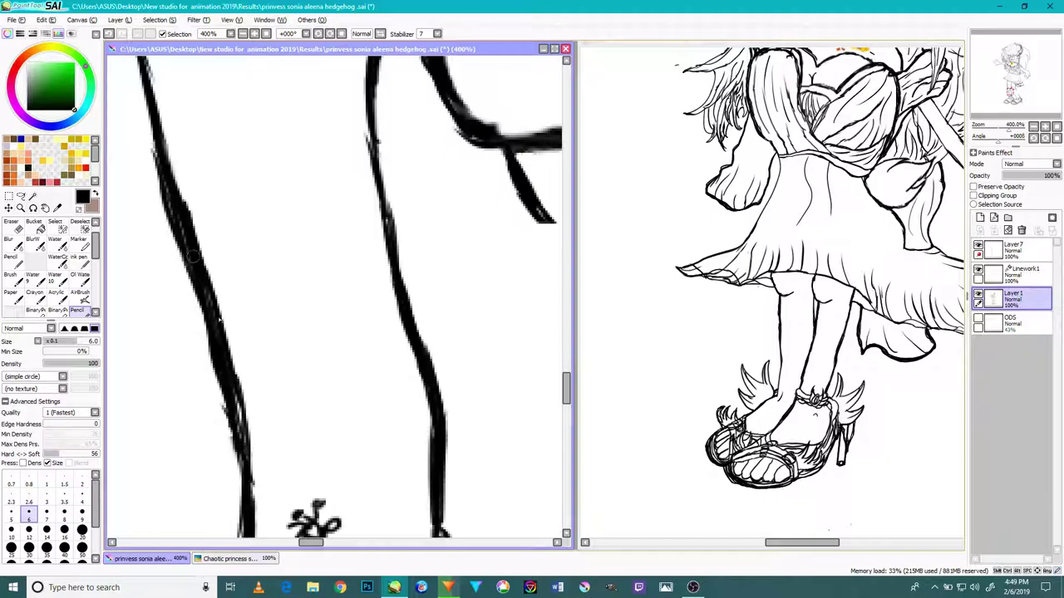
{"action": "left_click_drag", "start_coordinate": [237, 404], "coordinate": [245, 433]}
{"action": "left_click_drag", "start_coordinate": [237, 402], "coordinate": [248, 447]}
{"action": "scroll", "coordinate": [250, 466], "scroll_direction": "down", "scroll_amount": 4}
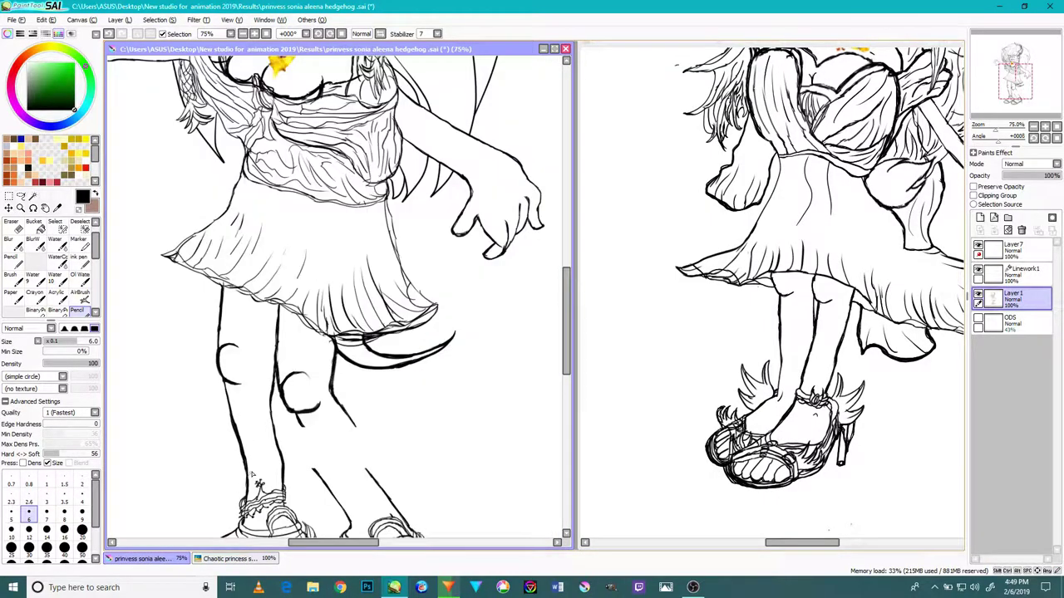
{"action": "scroll", "coordinate": [249, 472], "scroll_direction": "up", "scroll_amount": 3}
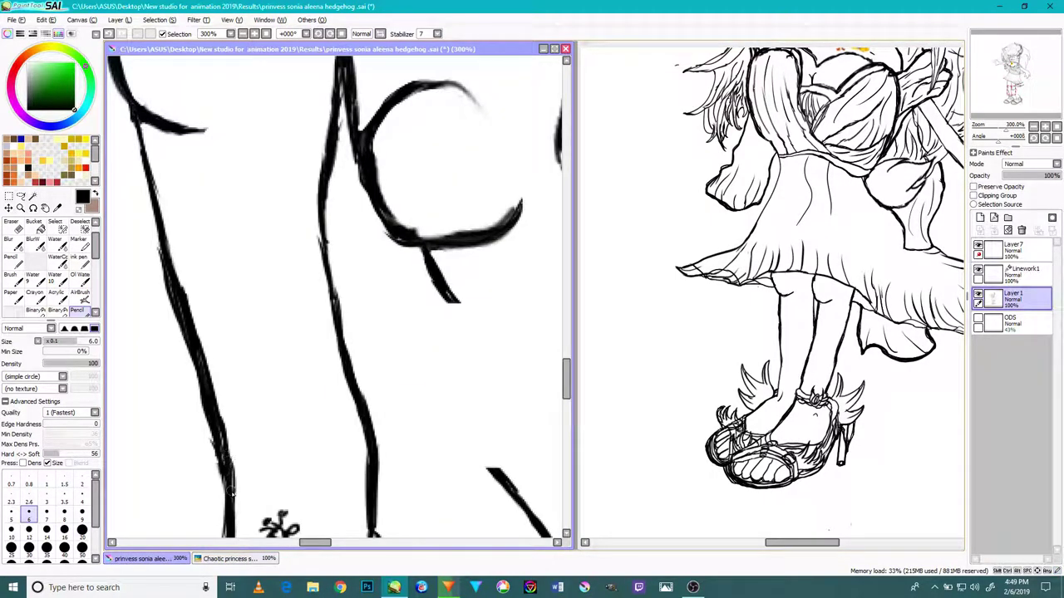
Step: Draw the front line of the other leg with the Pencil, joining the knee's lower arc to the shin above the sandal
{"action": "scroll", "coordinate": [249, 491], "scroll_direction": "down", "scroll_amount": 5}
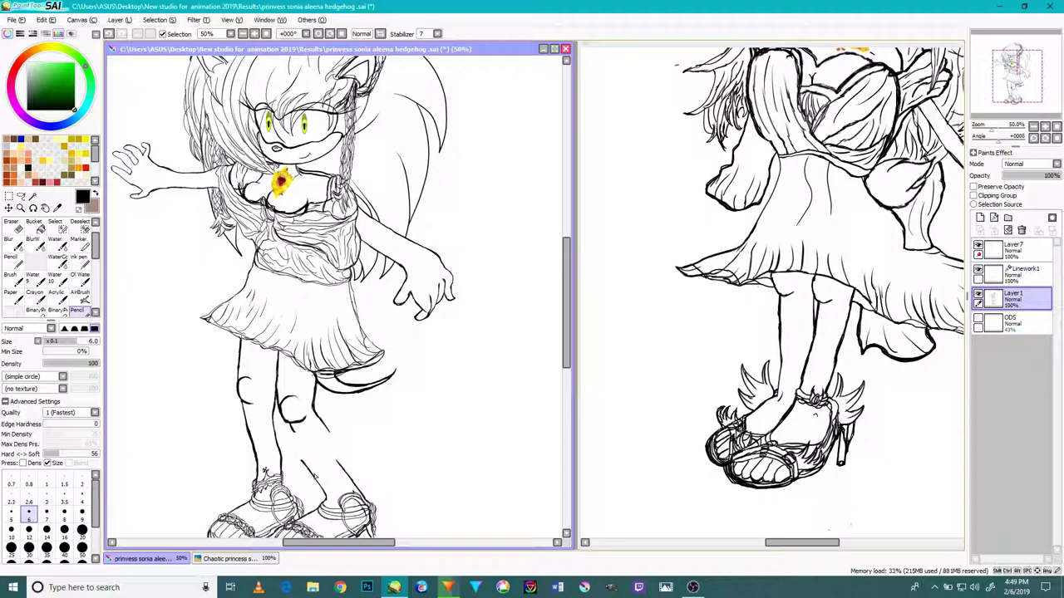
{"action": "scroll", "coordinate": [154, 515], "scroll_direction": "up", "scroll_amount": 6}
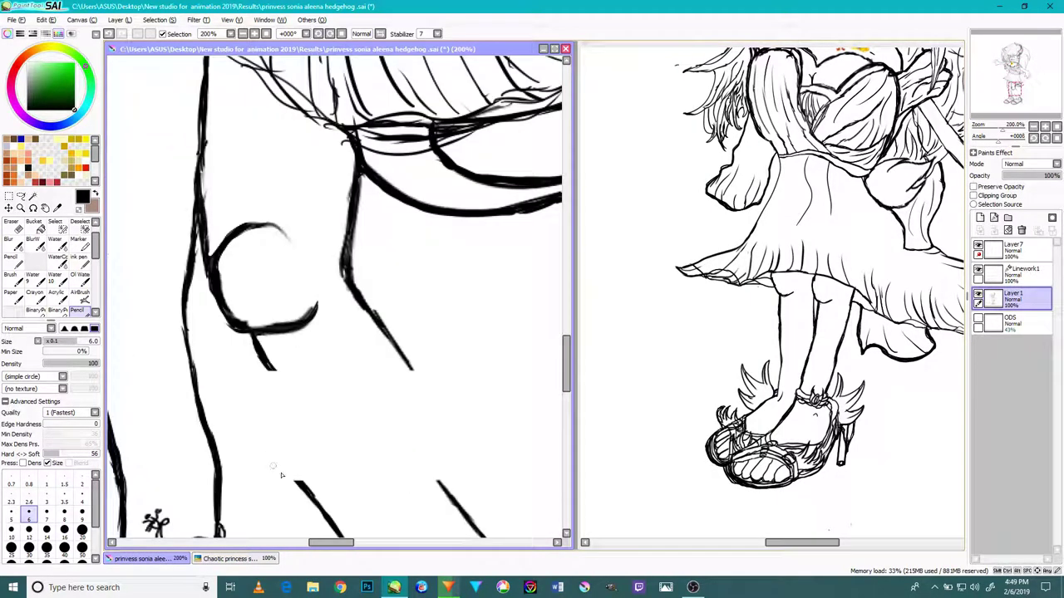
{"action": "left_click_drag", "start_coordinate": [309, 489], "coordinate": [271, 386]}
{"action": "left_click_drag", "start_coordinate": [306, 485], "coordinate": [255, 329]}
{"action": "left_click_drag", "start_coordinate": [283, 403], "coordinate": [244, 300]}
{"action": "left_click_drag", "start_coordinate": [268, 353], "coordinate": [231, 247]}
{"action": "scroll", "coordinate": [247, 258], "scroll_direction": "down", "scroll_amount": 3}
{"action": "scroll", "coordinate": [316, 340], "scroll_direction": "up", "scroll_amount": 3}
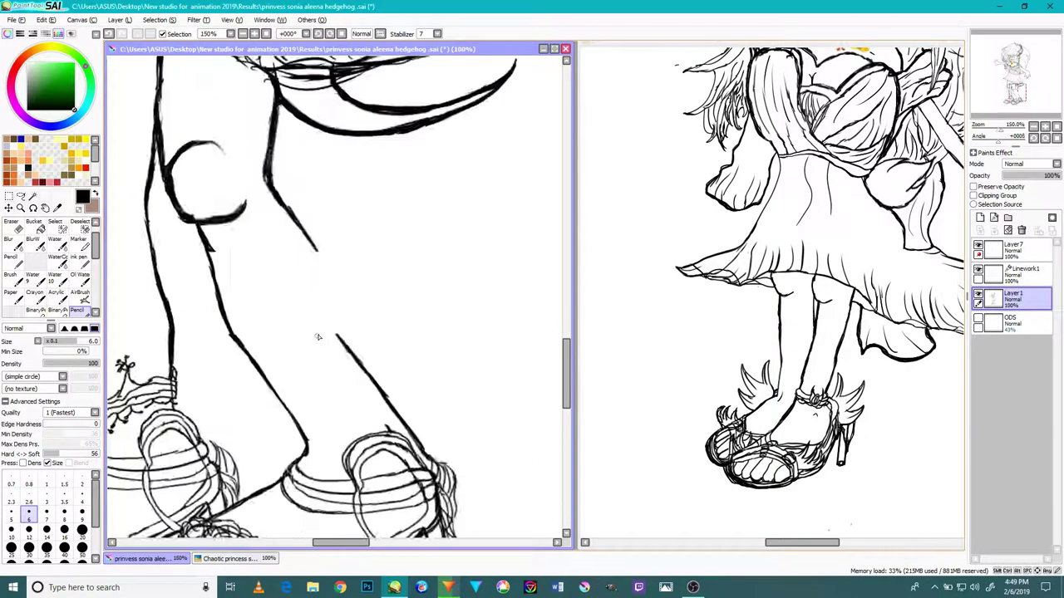
Step: Draw the back line of the same leg, connecting the calf above the heel to the back of the knee
{"action": "left_click_drag", "start_coordinate": [354, 336], "coordinate": [307, 257]}
{"action": "left_click_drag", "start_coordinate": [341, 312], "coordinate": [271, 194]}
{"action": "scroll", "coordinate": [298, 223], "scroll_direction": "down", "scroll_amount": 3}
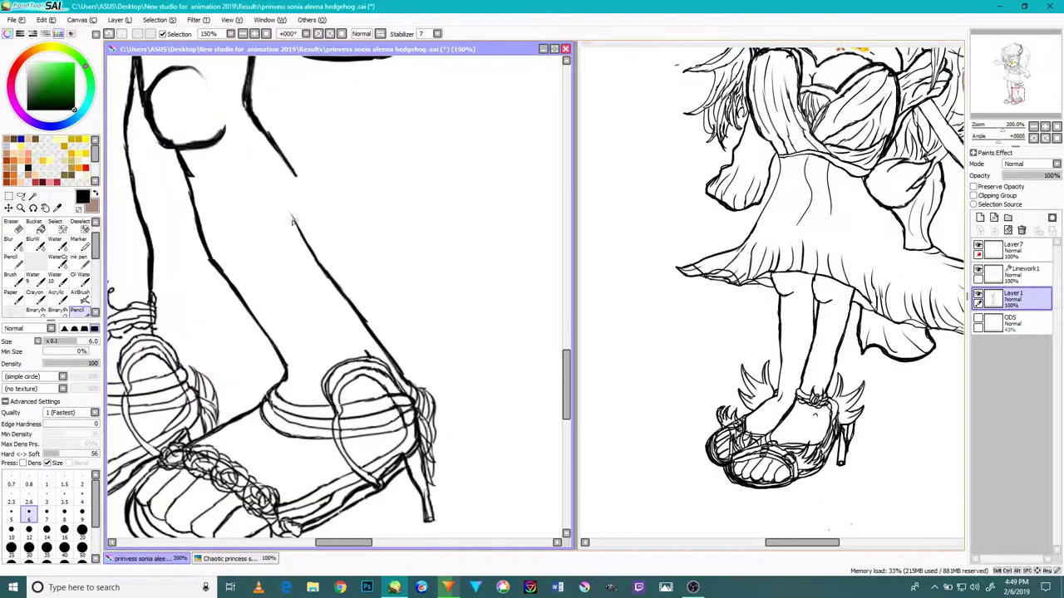
{"action": "left_click_drag", "start_coordinate": [306, 238], "coordinate": [265, 157]}
{"action": "left_click_drag", "start_coordinate": [303, 236], "coordinate": [258, 116]}
{"action": "scroll", "coordinate": [291, 218], "scroll_direction": "down", "scroll_amount": 2}
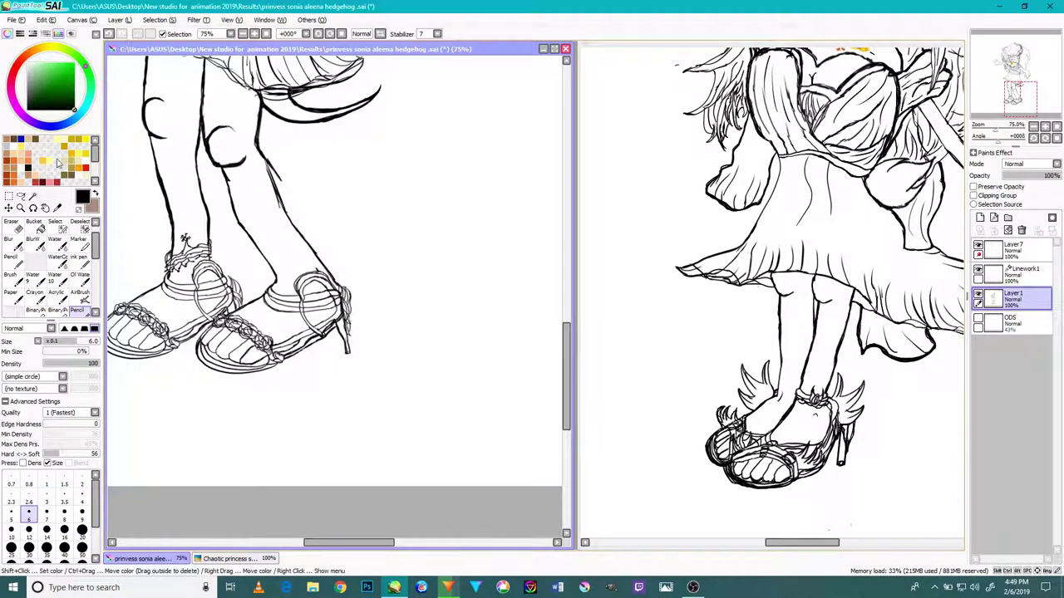
Step: Erase the old line stub sticking out behind the knee with the Eraser at size 12
{"action": "left_click", "coordinate": [12, 225]}
{"action": "left_click", "coordinate": [29, 532]}
{"action": "scroll", "coordinate": [249, 149], "scroll_direction": "up", "scroll_amount": 4}
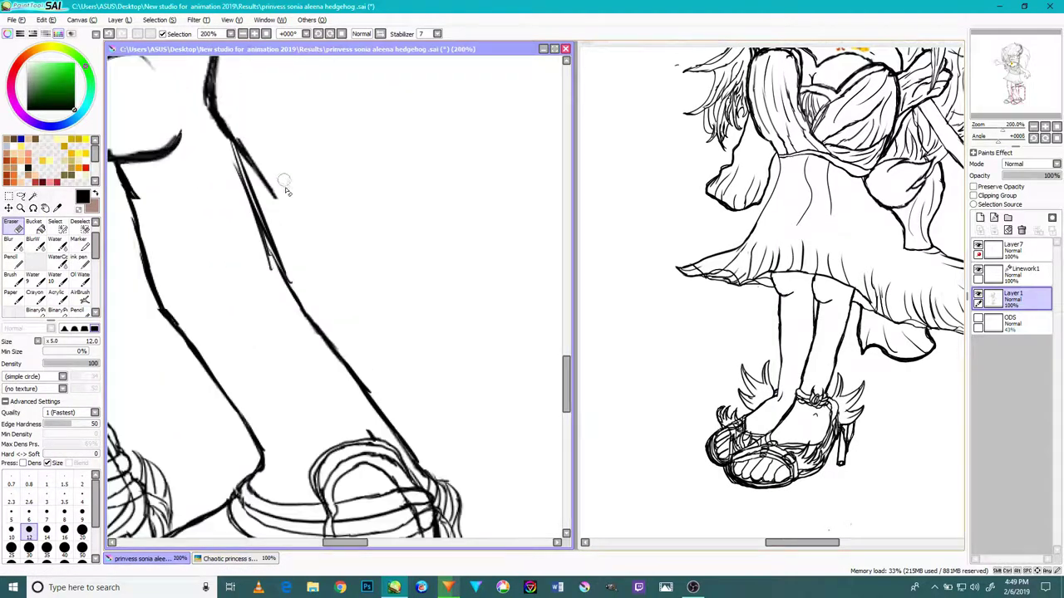
{"action": "mouse_move", "coordinate": [249, 142]}
{"action": "left_mouse_down"}
{"action": "mouse_move", "coordinate": [238, 142]}
{"action": "mouse_move", "coordinate": [219, 107]}
{"action": "left_mouse_up"}
{"action": "scroll", "coordinate": [253, 149], "scroll_direction": "down", "scroll_amount": 3}
{"action": "scroll", "coordinate": [212, 168], "scroll_direction": "up", "scroll_amount": 2}
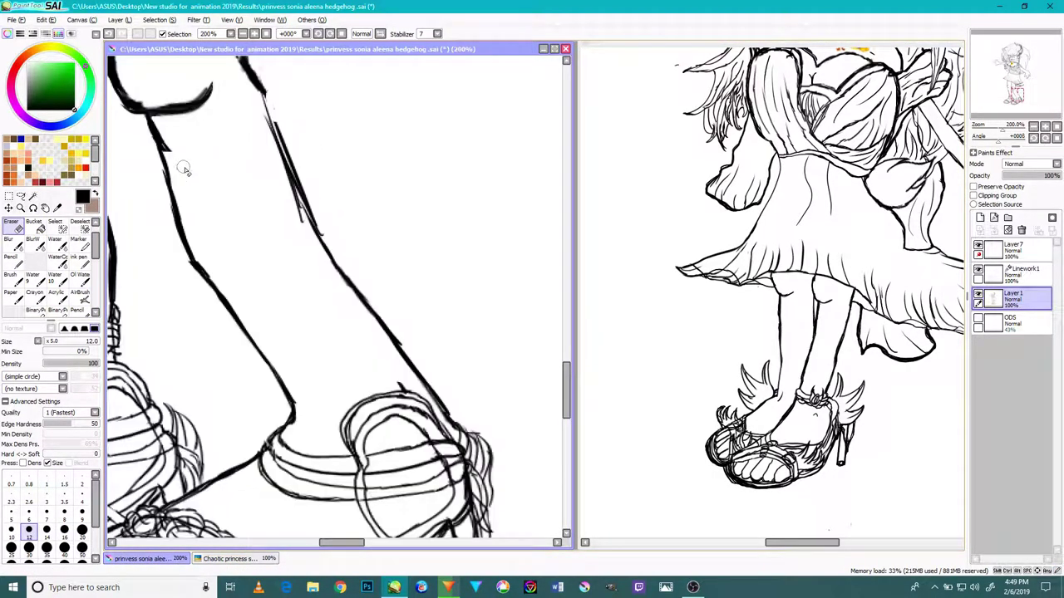
Step: Compare the whole princess figure's leg length and proportions with the full reference figure
{"action": "scroll", "coordinate": [187, 170], "scroll_direction": "down", "scroll_amount": 3}
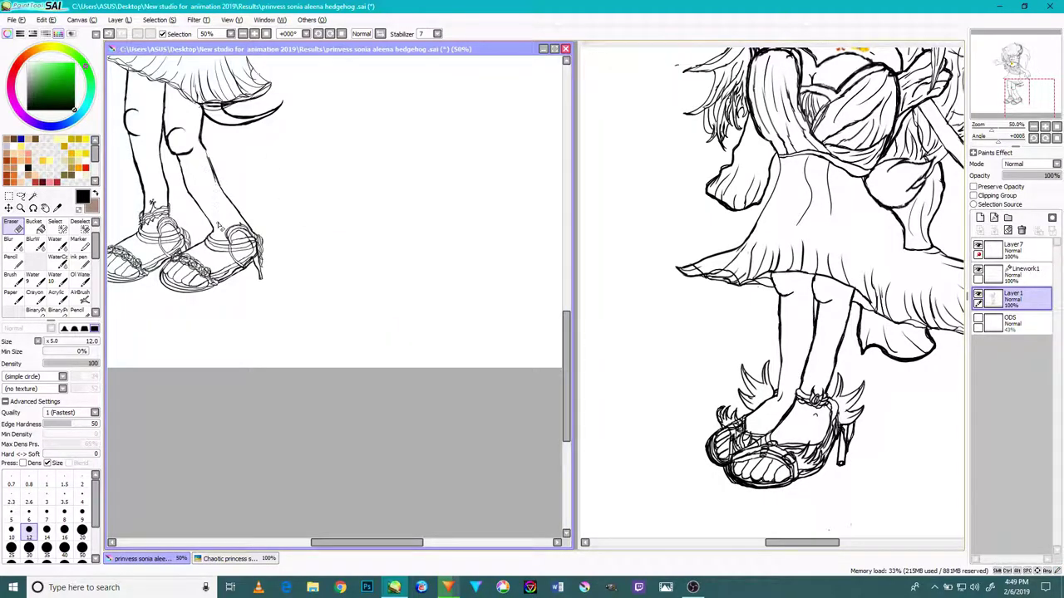
{"action": "scroll", "coordinate": [416, 374], "scroll_direction": "up", "scroll_amount": 1}
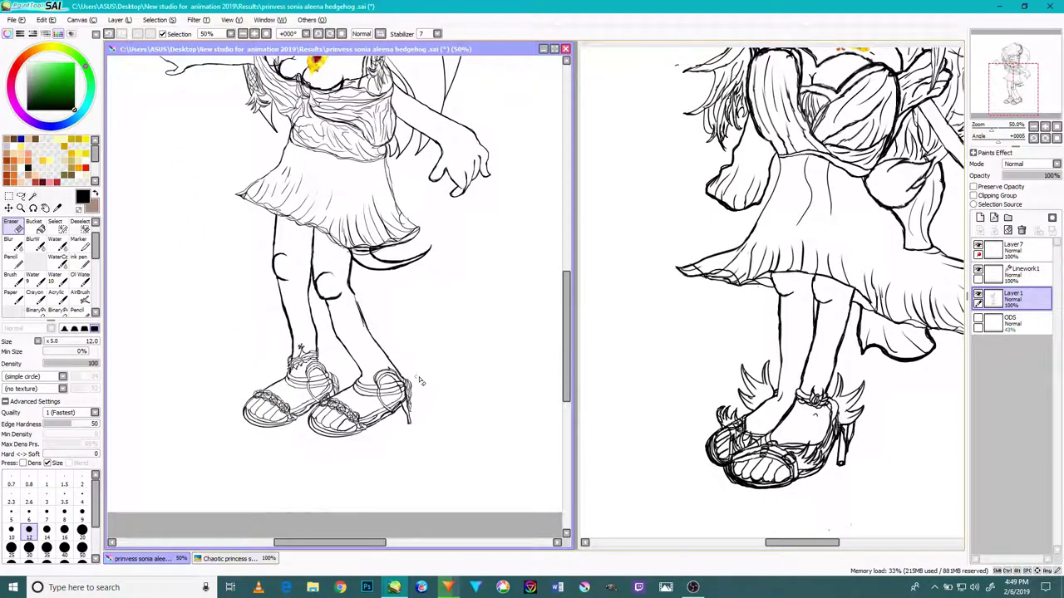
{"action": "scroll", "coordinate": [440, 385], "scroll_direction": "up", "scroll_amount": 1}
{"action": "scroll", "coordinate": [440, 385], "scroll_direction": "down", "scroll_amount": 2}
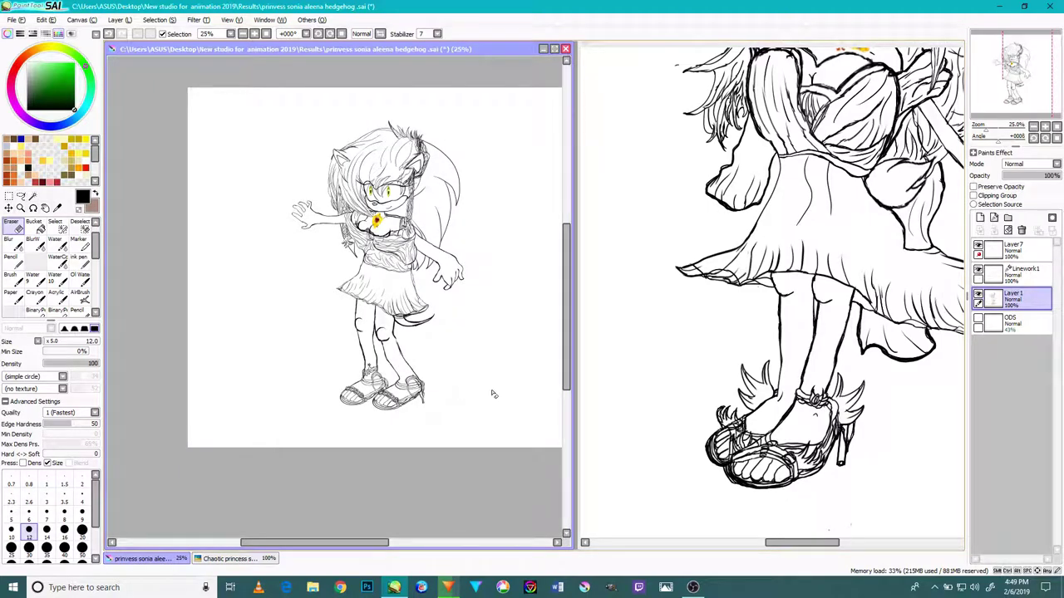
{"action": "left_click", "coordinate": [716, 416]}
{"action": "scroll", "coordinate": [728, 414], "scroll_direction": "down", "scroll_amount": 3}
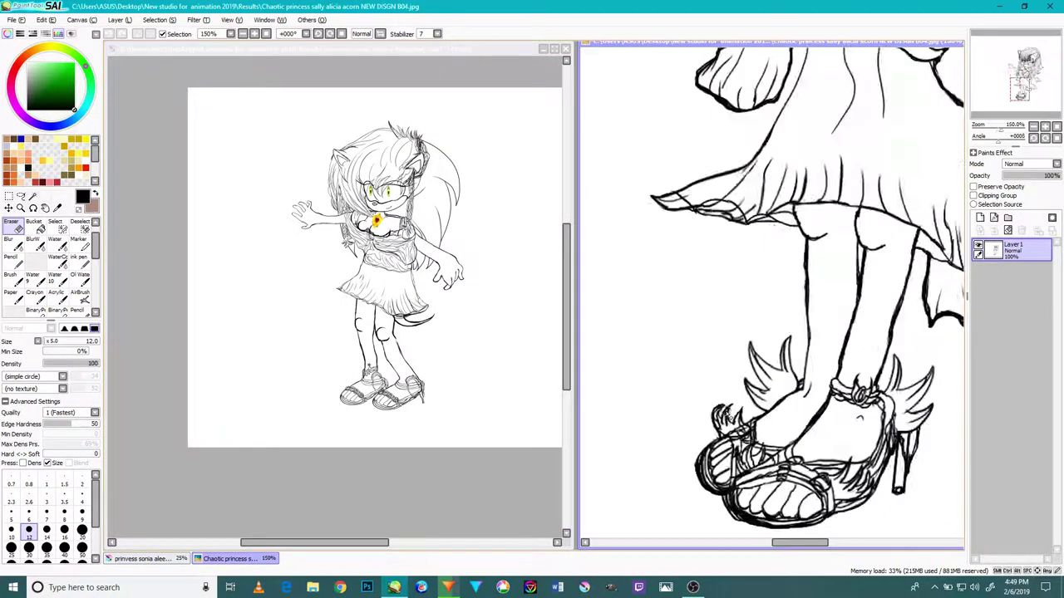
{"action": "left_click_drag", "start_coordinate": [857, 355], "coordinate": [833, 395]}
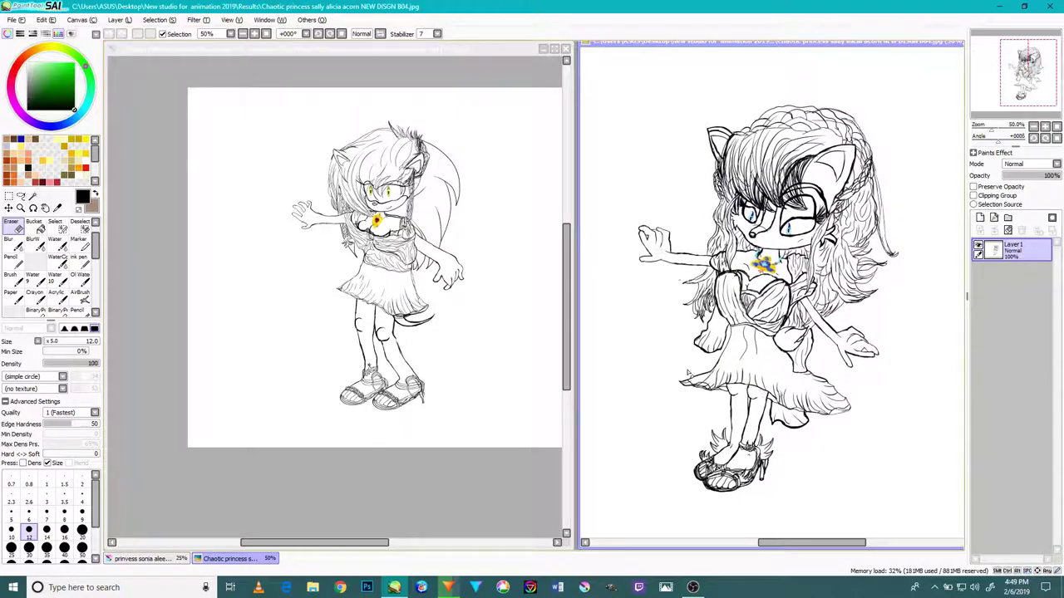
{"action": "left_click", "coordinate": [411, 301]}
{"action": "scroll", "coordinate": [406, 337], "scroll_direction": "up", "scroll_amount": 2}
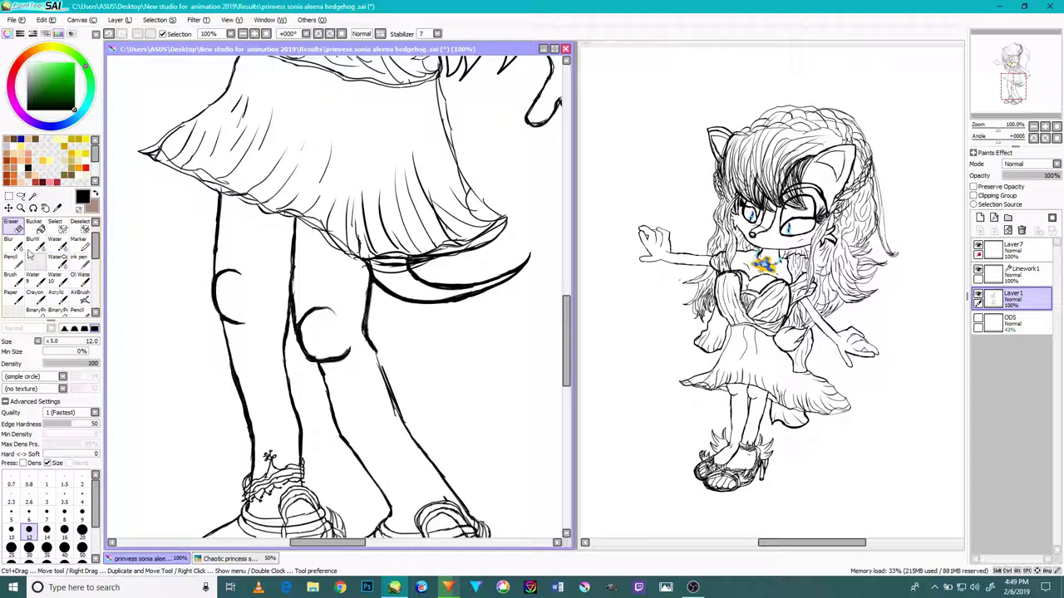
Step: Thicken the other leg's back line from behind the knee to the upper calf with the Pencil at size 6
{"action": "scroll", "coordinate": [82, 299], "scroll_direction": "down", "scroll_amount": 1}
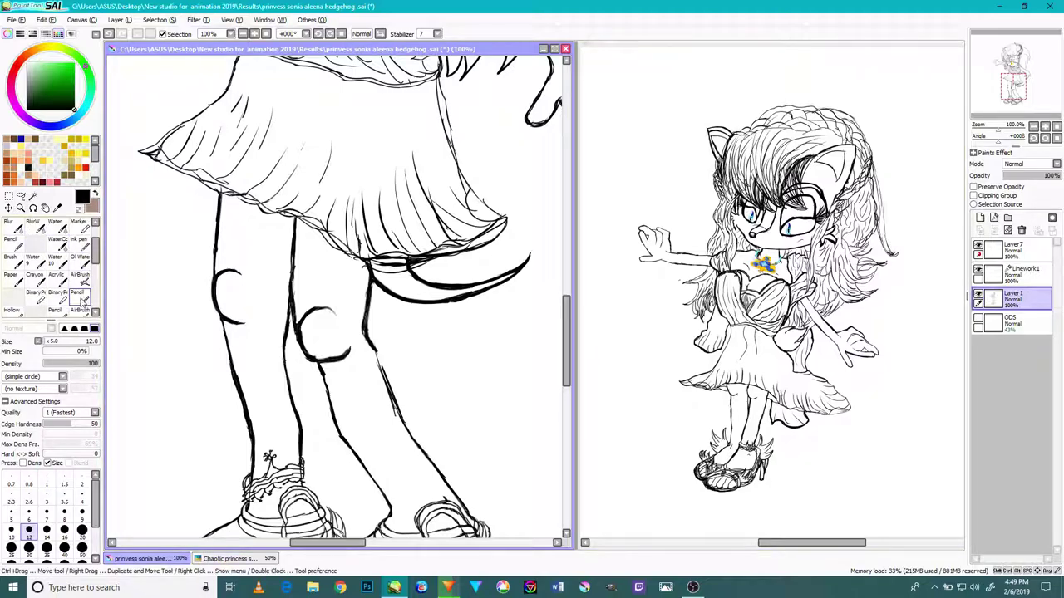
{"action": "left_click", "coordinate": [82, 299]}
{"action": "scroll", "coordinate": [411, 380], "scroll_direction": "down", "scroll_amount": 2}
{"action": "scroll", "coordinate": [412, 399], "scroll_direction": "up", "scroll_amount": 7}
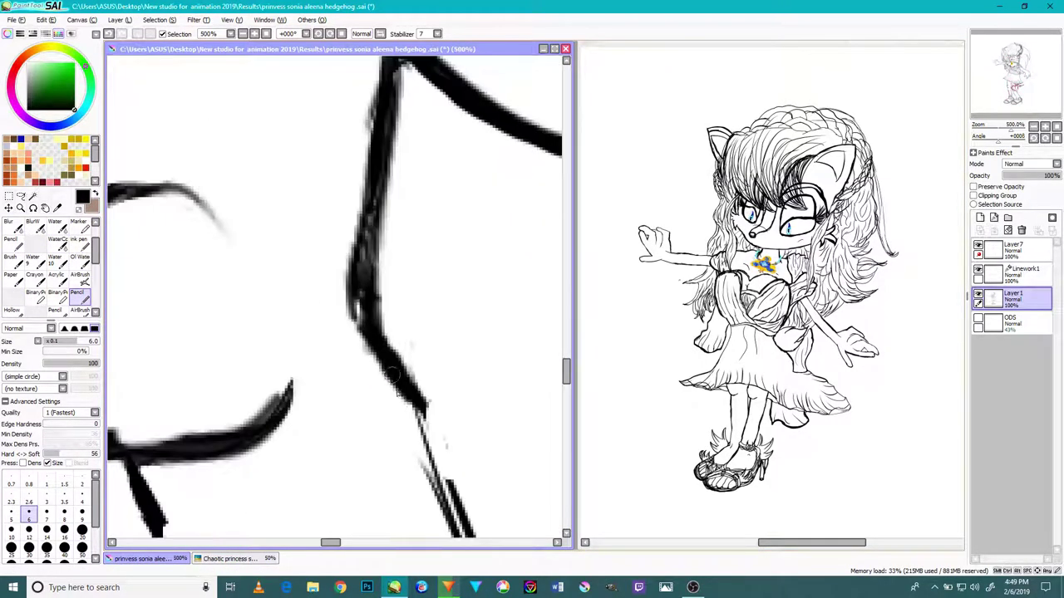
{"action": "left_click_drag", "start_coordinate": [444, 480], "coordinate": [347, 283]}
{"action": "mouse_move", "coordinate": [385, 357]}
{"action": "left_mouse_down"}
{"action": "mouse_move", "coordinate": [438, 477]}
{"action": "mouse_move", "coordinate": [389, 388]}
{"action": "mouse_move", "coordinate": [354, 278]}
{"action": "left_mouse_up"}
{"action": "scroll", "coordinate": [411, 403], "scroll_direction": "down", "scroll_amount": 3}
{"action": "scroll", "coordinate": [414, 404], "scroll_direction": "up", "scroll_amount": 1}
{"action": "left_click_drag", "start_coordinate": [415, 404], "coordinate": [392, 311]}
{"action": "left_click_drag", "start_coordinate": [431, 447], "coordinate": [383, 323]}
{"action": "scroll", "coordinate": [404, 406], "scroll_direction": "down", "scroll_amount": 2}
{"action": "scroll", "coordinate": [440, 469], "scroll_direction": "up", "scroll_amount": 4}
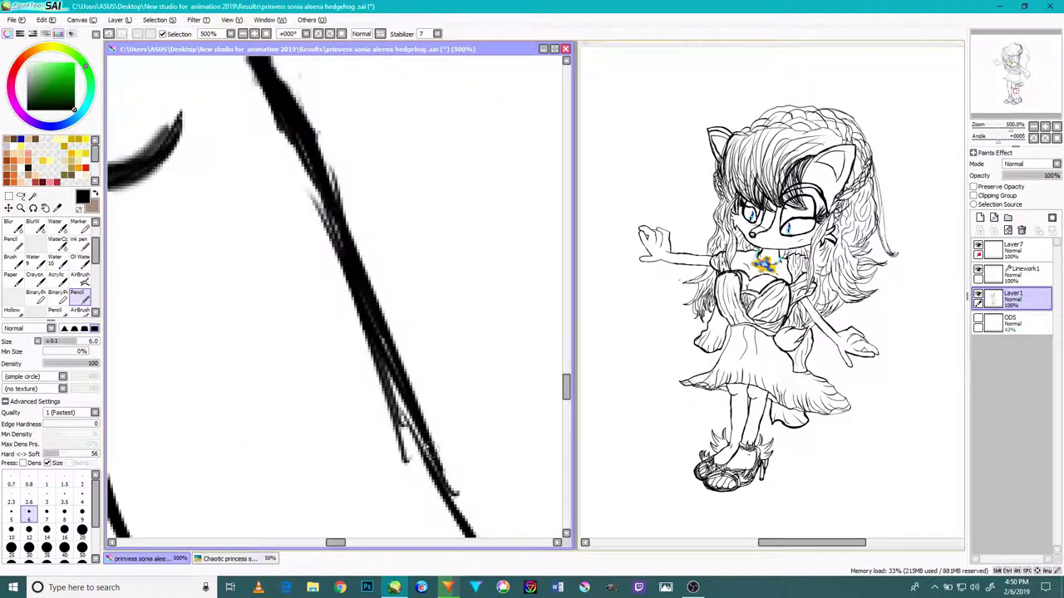
Step: Fill out the calf section of the back line, blending the overlapping strokes into one solid contour
{"action": "left_click_drag", "start_coordinate": [411, 388], "coordinate": [387, 305]}
{"action": "left_click_drag", "start_coordinate": [440, 463], "coordinate": [375, 344]}
{"action": "left_click_drag", "start_coordinate": [427, 438], "coordinate": [359, 294]}
{"action": "mouse_move", "coordinate": [407, 386]}
{"action": "left_mouse_down"}
{"action": "mouse_move", "coordinate": [350, 274]}
{"action": "mouse_move", "coordinate": [382, 301]}
{"action": "left_mouse_up"}
{"action": "left_click_drag", "start_coordinate": [462, 449], "coordinate": [357, 320]}
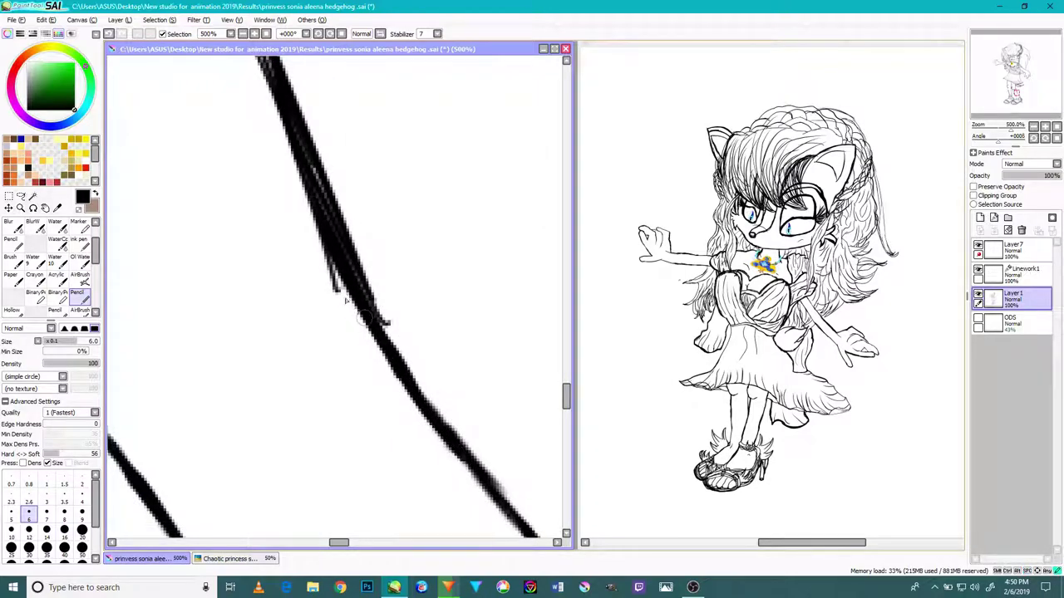
{"action": "left_click_drag", "start_coordinate": [452, 426], "coordinate": [340, 268]}
{"action": "scroll", "coordinate": [399, 358], "scroll_direction": "up", "scroll_amount": 2}
{"action": "scroll", "coordinate": [399, 359], "scroll_direction": "down", "scroll_amount": 7}
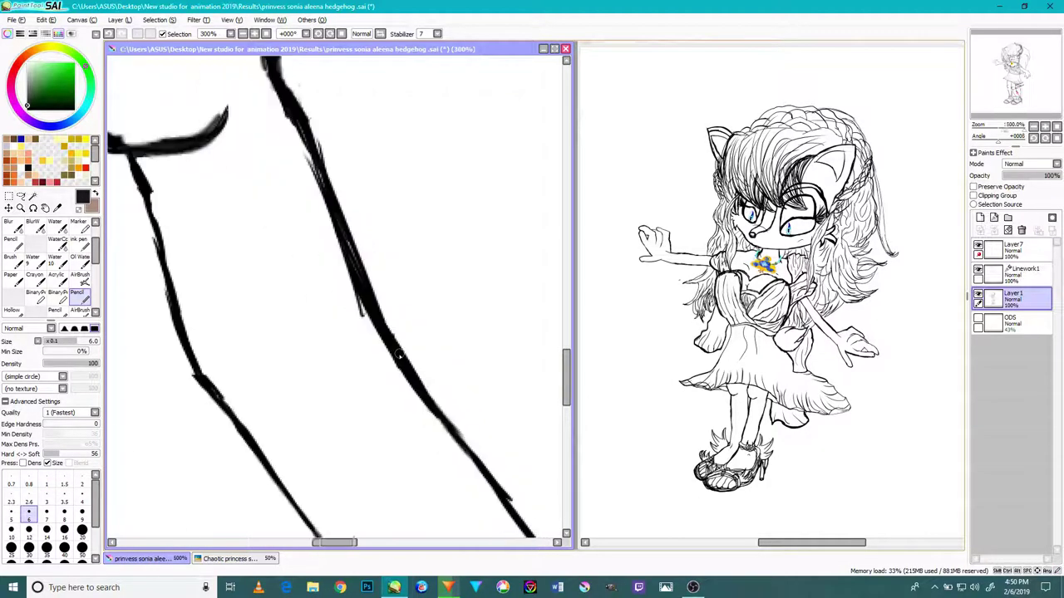
Step: Thicken the lower part of the back line down to the heel above the sandal strap, undoing one stray stroke
{"action": "scroll", "coordinate": [437, 403], "scroll_direction": "up", "scroll_amount": 3}
{"action": "scroll", "coordinate": [426, 420], "scroll_direction": "up", "scroll_amount": 2}
{"action": "left_click_drag", "start_coordinate": [427, 496], "coordinate": [398, 438]}
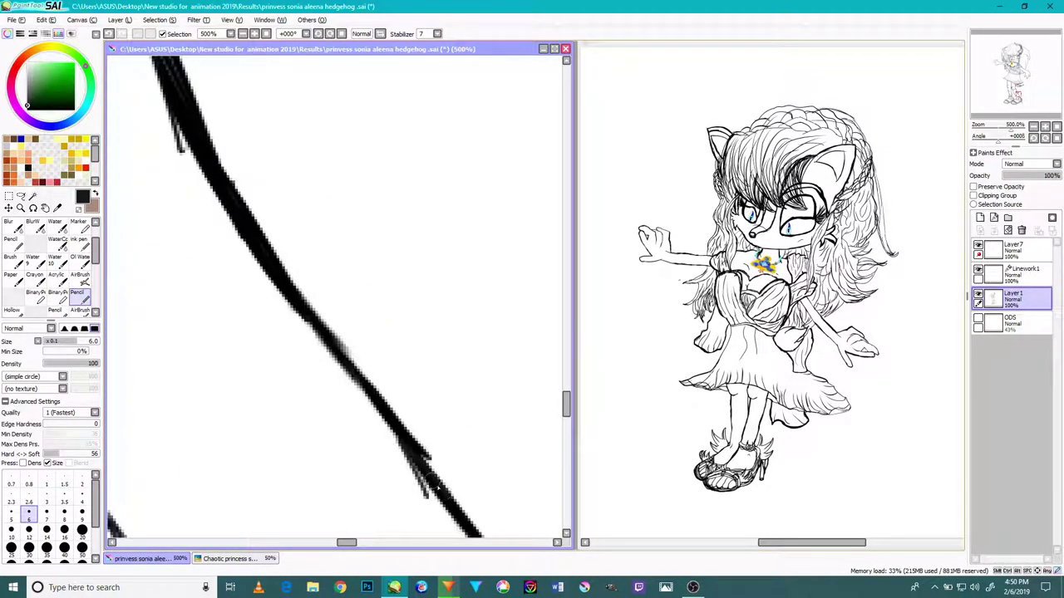
{"action": "left_click", "coordinate": [108, 33]}
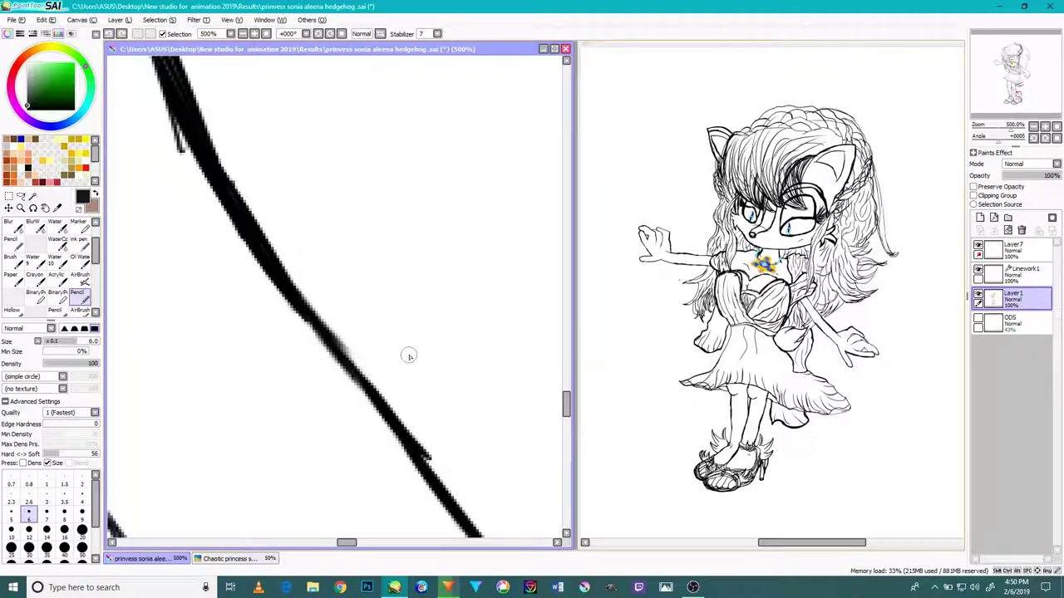
{"action": "left_click_drag", "start_coordinate": [412, 343], "coordinate": [321, 197]}
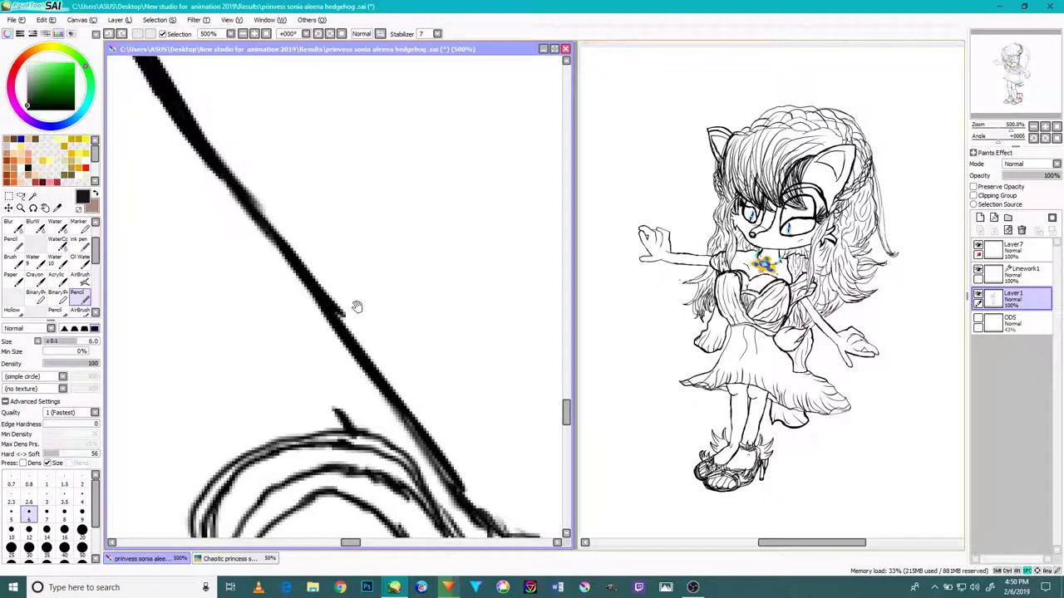
{"action": "left_click_drag", "start_coordinate": [358, 306], "coordinate": [344, 284]}
{"action": "mouse_move", "coordinate": [468, 491]}
{"action": "left_mouse_down"}
{"action": "mouse_move", "coordinate": [326, 291]}
{"action": "mouse_move", "coordinate": [507, 516]}
{"action": "left_mouse_up"}
{"action": "mouse_move", "coordinate": [452, 472]}
{"action": "left_mouse_down"}
{"action": "mouse_move", "coordinate": [502, 509]}
{"action": "mouse_move", "coordinate": [416, 413]}
{"action": "left_mouse_up"}
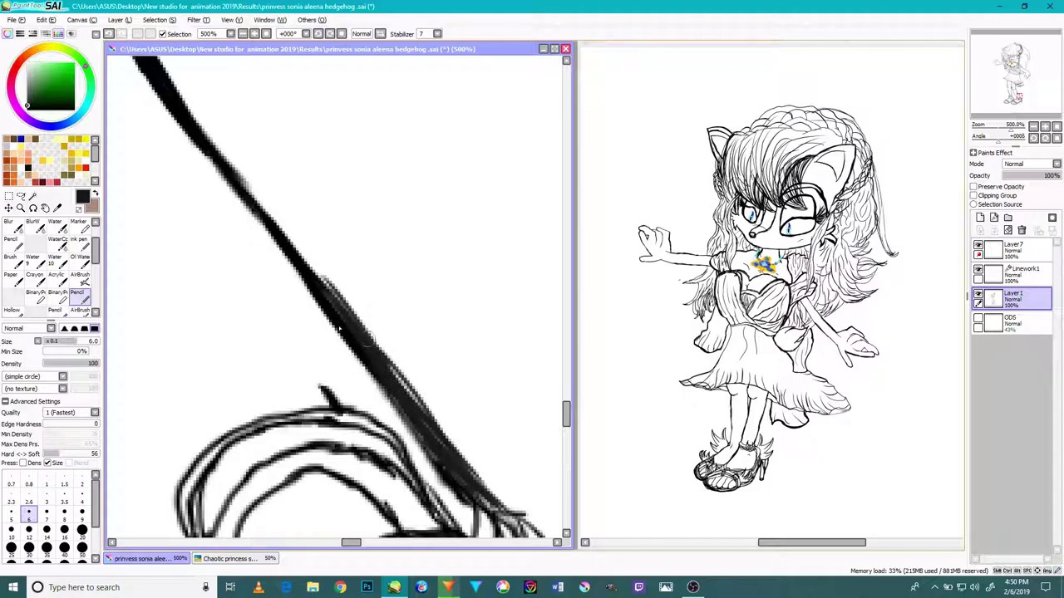
Step: Smooth the thin stretch of the back line between the calf and the heel with additional Pencil strokes
{"action": "scroll", "coordinate": [298, 285], "scroll_direction": "up", "scroll_amount": 4}
{"action": "scroll", "coordinate": [299, 286], "scroll_direction": "down", "scroll_amount": 10}
{"action": "scroll", "coordinate": [298, 270], "scroll_direction": "up", "scroll_amount": 5}
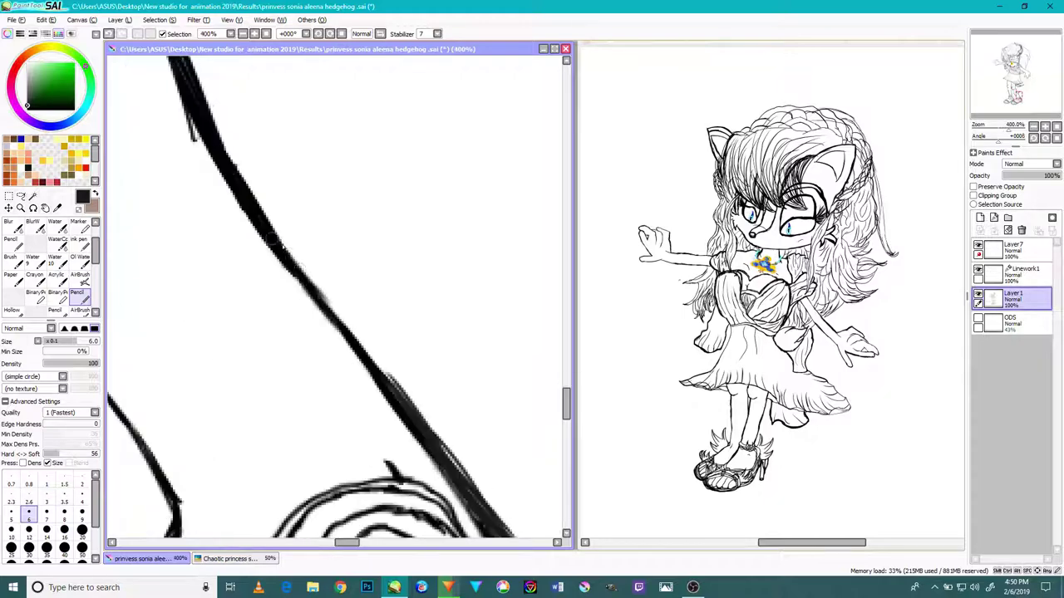
{"action": "left_click_drag", "start_coordinate": [396, 385], "coordinate": [334, 303]}
{"action": "left_click_drag", "start_coordinate": [375, 355], "coordinate": [298, 279]}
{"action": "left_click_drag", "start_coordinate": [349, 326], "coordinate": [278, 249]}
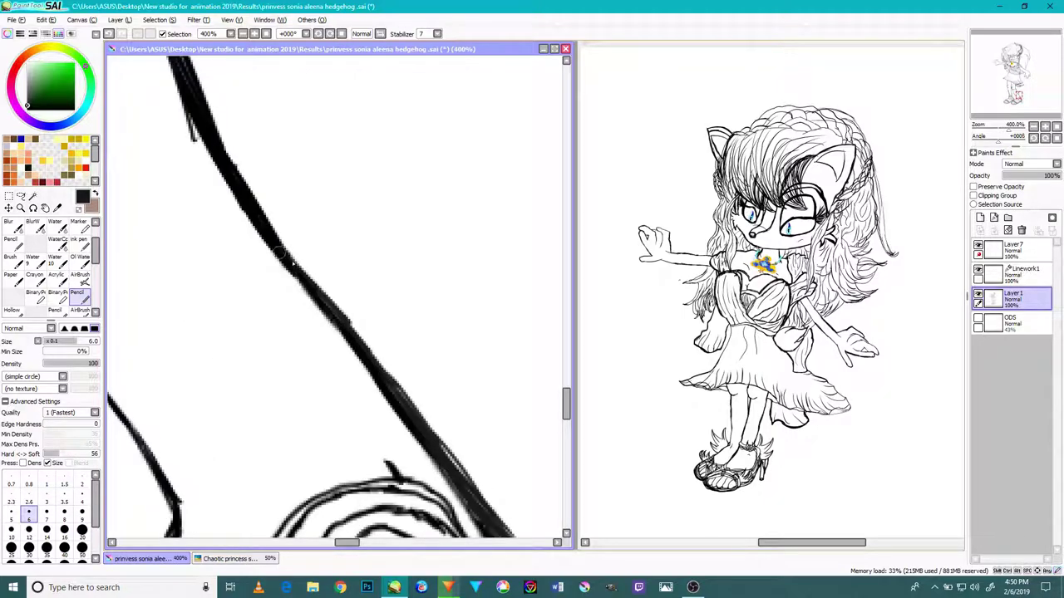
{"action": "scroll", "coordinate": [322, 304], "scroll_direction": "down", "scroll_amount": 1}
{"action": "scroll", "coordinate": [322, 305], "scroll_direction": "down", "scroll_amount": 1}
Step: Thicken the same leg's front line from below the knee down to the bend in the shin
{"action": "scroll", "coordinate": [173, 256], "scroll_direction": "up", "scroll_amount": 3}
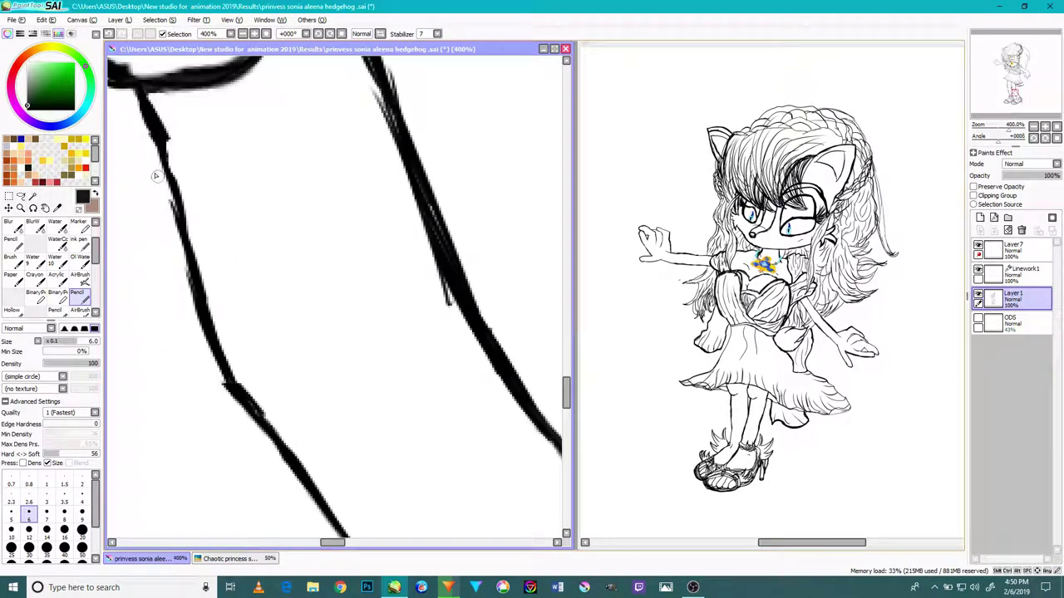
{"action": "left_click_drag", "start_coordinate": [163, 121], "coordinate": [208, 282]}
{"action": "left_click_drag", "start_coordinate": [171, 166], "coordinate": [204, 308]}
{"action": "left_click_drag", "start_coordinate": [178, 187], "coordinate": [226, 341]}
{"action": "left_click_drag", "start_coordinate": [190, 209], "coordinate": [221, 353]}
{"action": "left_click_drag", "start_coordinate": [189, 238], "coordinate": [236, 371]}
{"action": "left_click_drag", "start_coordinate": [208, 293], "coordinate": [261, 407]}
{"action": "mouse_move", "coordinate": [212, 314]}
{"action": "left_mouse_down"}
{"action": "mouse_move", "coordinate": [256, 410]}
{"action": "mouse_move", "coordinate": [254, 392]}
{"action": "left_mouse_up"}
{"action": "scroll", "coordinate": [160, 165], "scroll_direction": "down", "scroll_amount": 2}
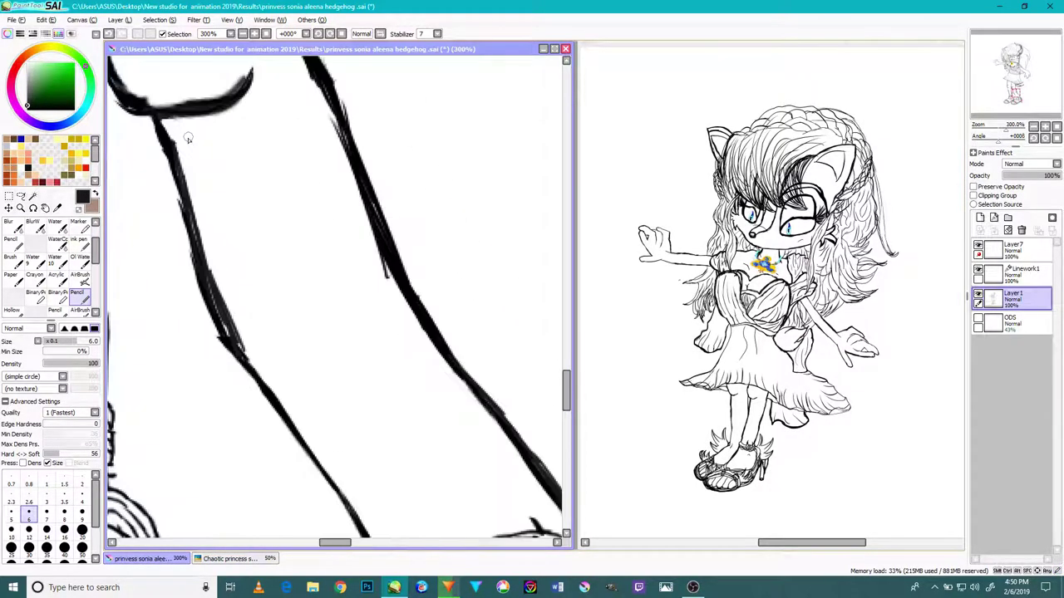
Step: Fill in the junction where the front shin line meets the knee's lower arc
{"action": "mouse_move", "coordinate": [208, 163]}
{"action": "left_mouse_down"}
{"action": "mouse_move", "coordinate": [288, 158]}
{"action": "mouse_move", "coordinate": [314, 194]}
{"action": "left_mouse_up"}
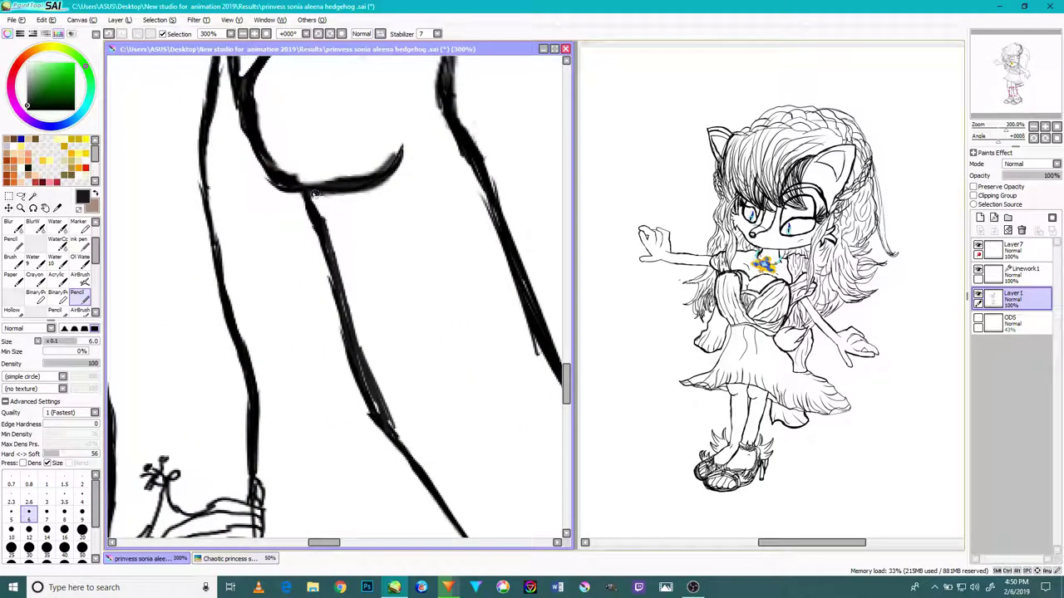
{"action": "scroll", "coordinate": [310, 227], "scroll_direction": "up", "scroll_amount": 3}
{"action": "scroll", "coordinate": [309, 225], "scroll_direction": "down", "scroll_amount": 8}
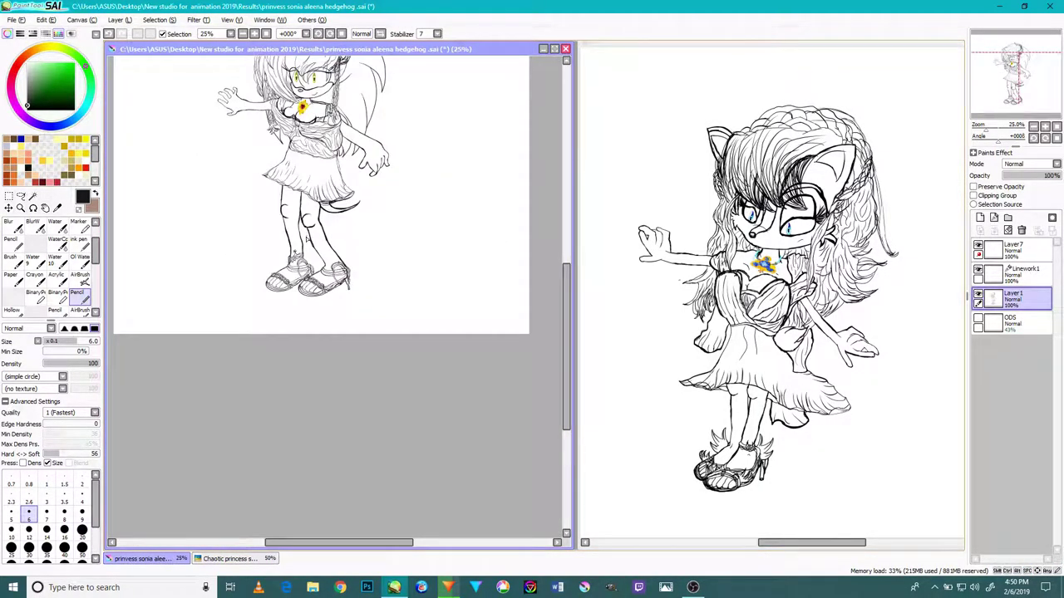
{"action": "scroll", "coordinate": [309, 226], "scroll_direction": "up", "scroll_amount": 8}
{"action": "left_click_drag", "start_coordinate": [378, 415], "coordinate": [340, 343]}
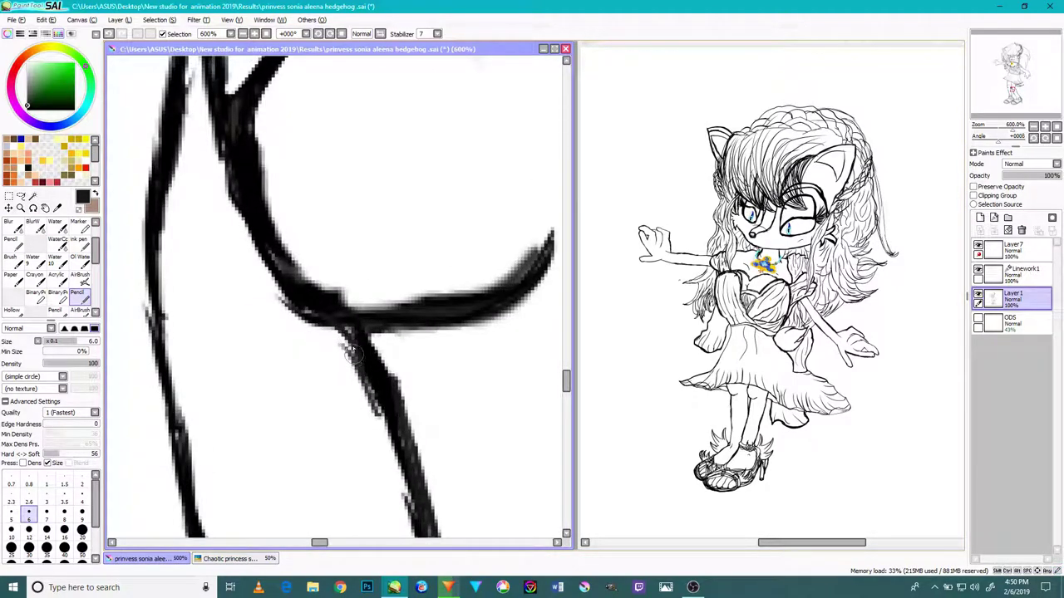
{"action": "mouse_move", "coordinate": [418, 511]}
{"action": "left_mouse_down"}
{"action": "mouse_move", "coordinate": [373, 389]}
{"action": "mouse_move", "coordinate": [407, 483]}
{"action": "mouse_move", "coordinate": [320, 319]}
{"action": "left_mouse_up"}
{"action": "left_click_drag", "start_coordinate": [350, 357], "coordinate": [327, 334]}
{"action": "scroll", "coordinate": [346, 352], "scroll_direction": "down", "scroll_amount": 3}
Step: Smooth the front line around the shin bend, filling the gaps between the overlapping strokes
{"action": "scroll", "coordinate": [398, 487], "scroll_direction": "up", "scroll_amount": 2}
{"action": "scroll", "coordinate": [397, 490], "scroll_direction": "up", "scroll_amount": 2}
{"action": "left_click_drag", "start_coordinate": [420, 395], "coordinate": [376, 183]}
{"action": "left_click_drag", "start_coordinate": [422, 498], "coordinate": [366, 387]}
{"action": "left_click_drag", "start_coordinate": [428, 478], "coordinate": [361, 344]}
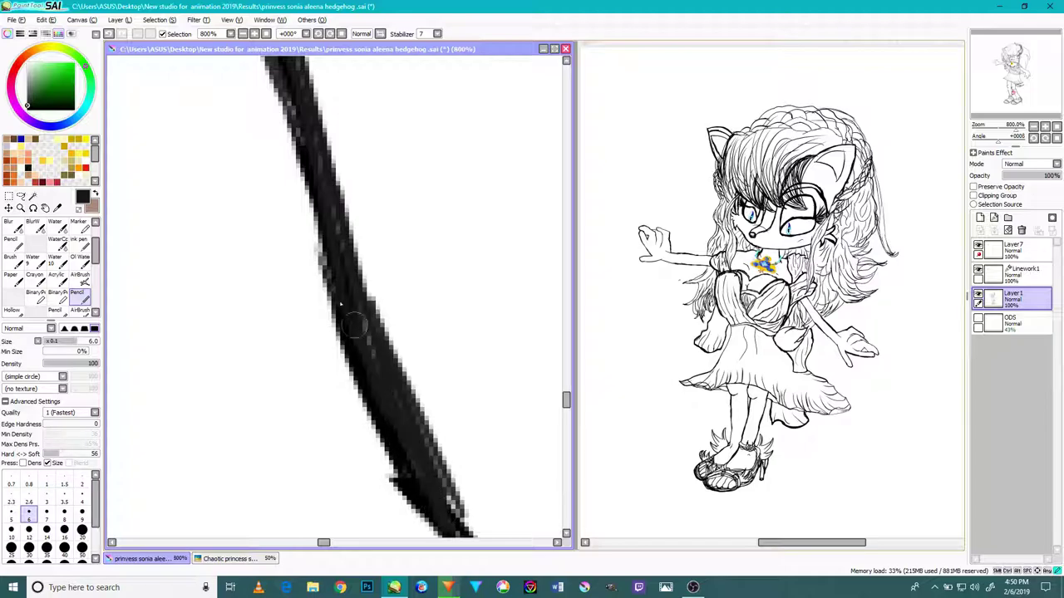
{"action": "scroll", "coordinate": [407, 443], "scroll_direction": "down", "scroll_amount": 4}
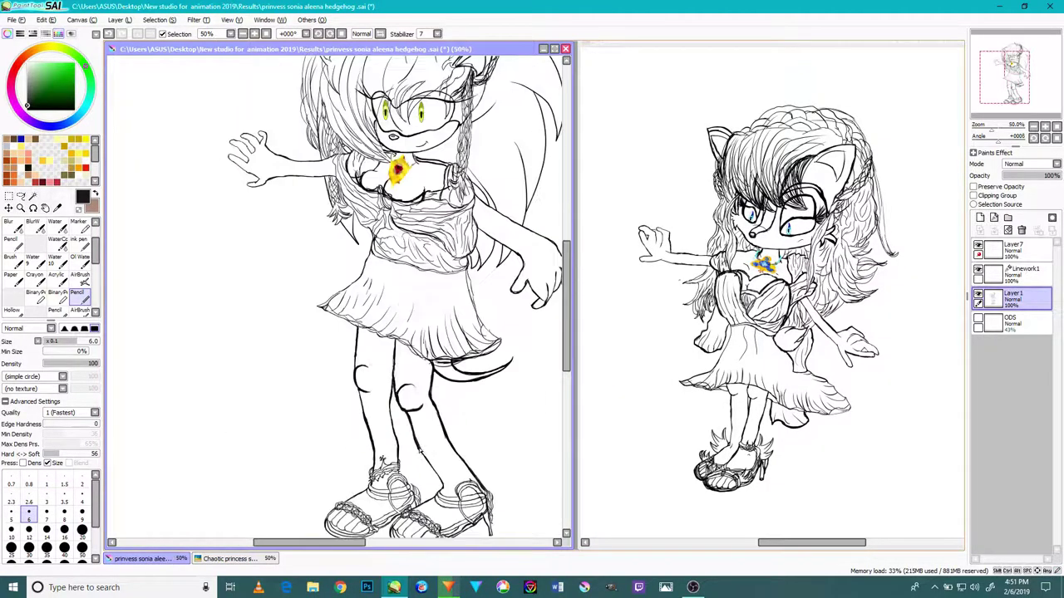
{"action": "scroll", "coordinate": [425, 452], "scroll_direction": "up", "scroll_amount": 3}
{"action": "left_click_drag", "start_coordinate": [388, 401], "coordinate": [447, 501]}
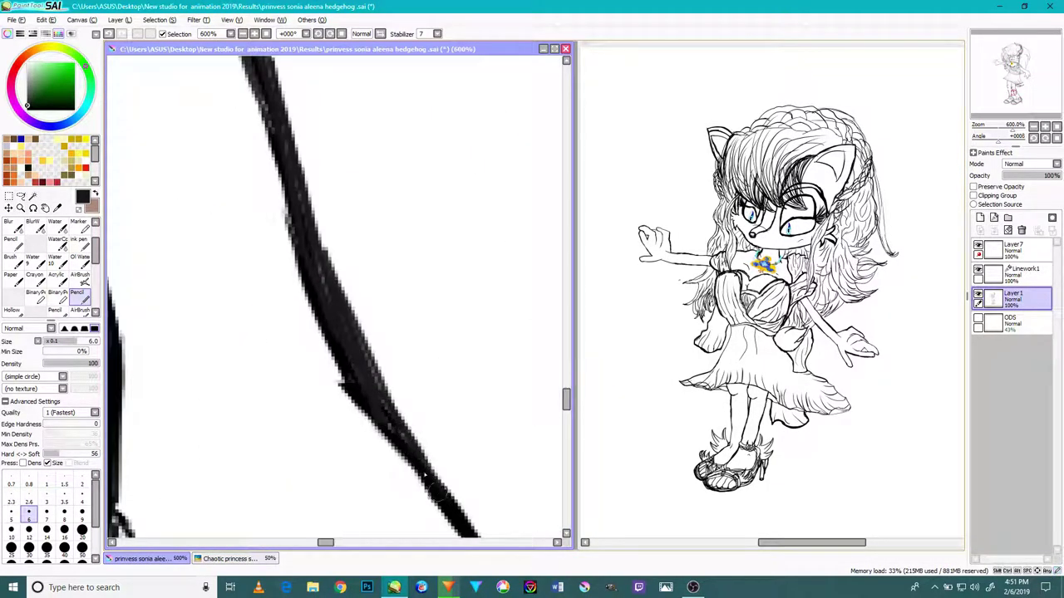
{"action": "scroll", "coordinate": [414, 474], "scroll_direction": "down", "scroll_amount": 3}
{"action": "scroll", "coordinate": [414, 474], "scroll_direction": "down", "scroll_amount": 1}
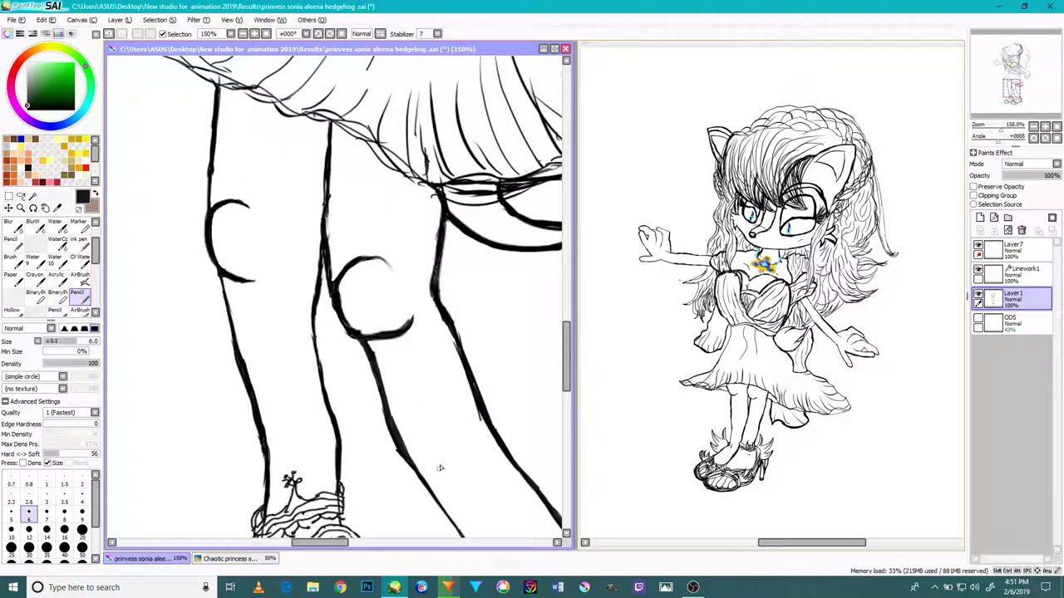
Step: Thicken the lower front line between the shin bend and the ankle above the sandal
{"action": "left_click_drag", "start_coordinate": [436, 448], "coordinate": [419, 292]}
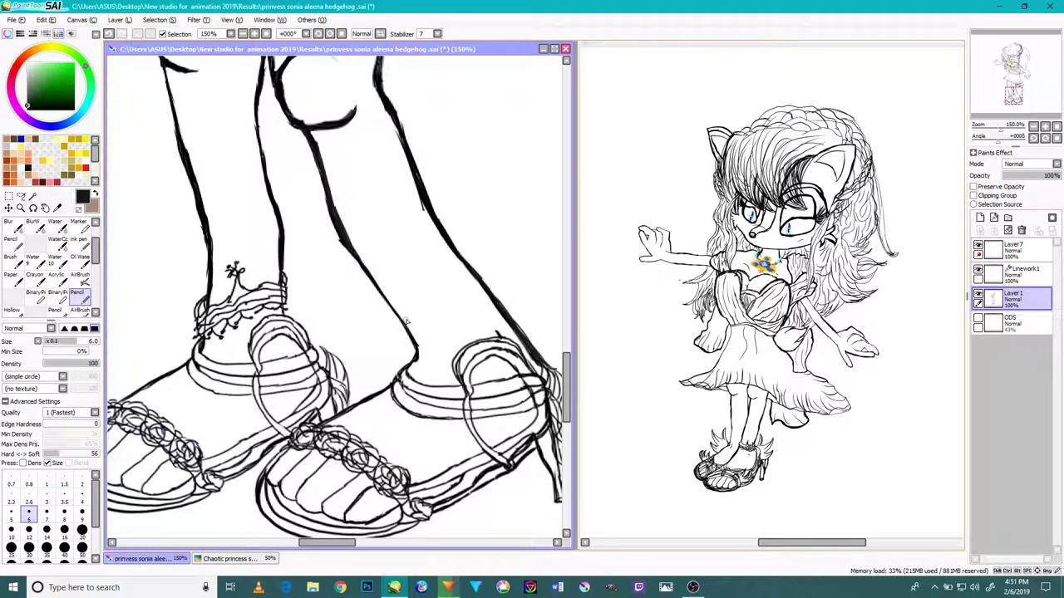
{"action": "scroll", "coordinate": [406, 322], "scroll_direction": "up", "scroll_amount": 5}
{"action": "left_click_drag", "start_coordinate": [418, 363], "coordinate": [347, 250]}
{"action": "left_click_drag", "start_coordinate": [385, 317], "coordinate": [379, 300]}
{"action": "mouse_move", "coordinate": [332, 233]}
{"action": "left_mouse_down"}
{"action": "mouse_move", "coordinate": [373, 317]}
{"action": "mouse_move", "coordinate": [359, 249]}
{"action": "left_mouse_up"}
{"action": "mouse_move", "coordinate": [359, 249]}
{"action": "left_mouse_down"}
{"action": "mouse_move", "coordinate": [429, 433]}
{"action": "mouse_move", "coordinate": [336, 293]}
{"action": "left_mouse_up"}
{"action": "mouse_move", "coordinate": [432, 421]}
{"action": "left_mouse_down"}
{"action": "mouse_move", "coordinate": [341, 307]}
{"action": "mouse_move", "coordinate": [360, 317]}
{"action": "mouse_move", "coordinate": [281, 206]}
{"action": "left_mouse_up"}
{"action": "left_click_drag", "start_coordinate": [342, 303], "coordinate": [259, 185]}
{"action": "left_click_drag", "start_coordinate": [314, 256], "coordinate": [243, 161]}
{"action": "left_click_drag", "start_coordinate": [286, 212], "coordinate": [231, 143]}
{"action": "scroll", "coordinate": [400, 394], "scroll_direction": "up", "scroll_amount": 2}
Step: Compare the redrawn legs with the full reference figure and inspect the sandals, knees and skirt hem for flaws
{"action": "scroll", "coordinate": [401, 397], "scroll_direction": "down", "scroll_amount": 7}
{"action": "scroll", "coordinate": [428, 446], "scroll_direction": "up", "scroll_amount": 1}
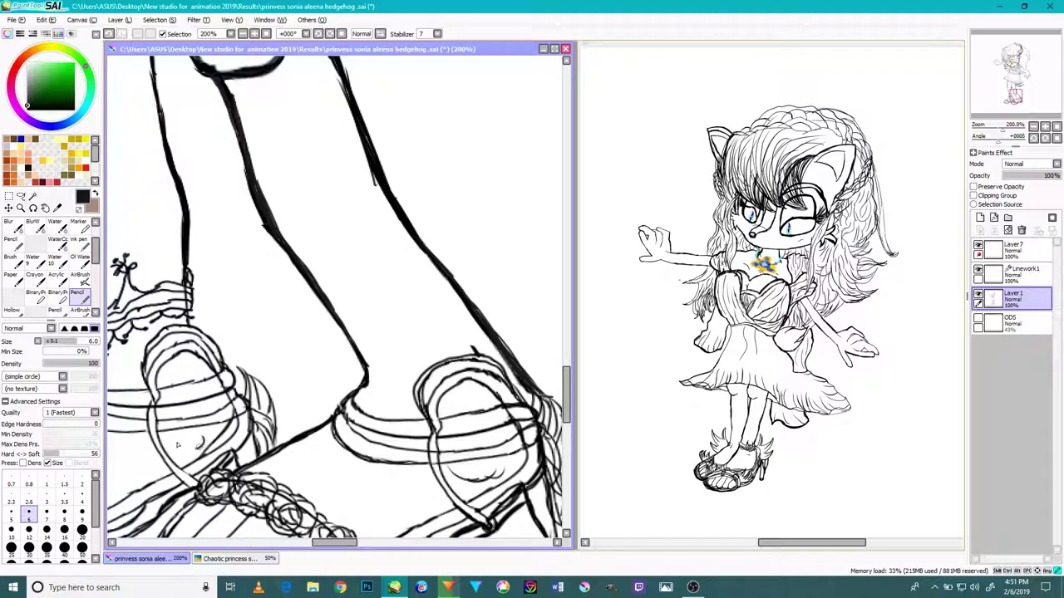
{"action": "scroll", "coordinate": [178, 437], "scroll_direction": "up", "scroll_amount": 1}
{"action": "scroll", "coordinate": [178, 438], "scroll_direction": "down", "scroll_amount": 2}
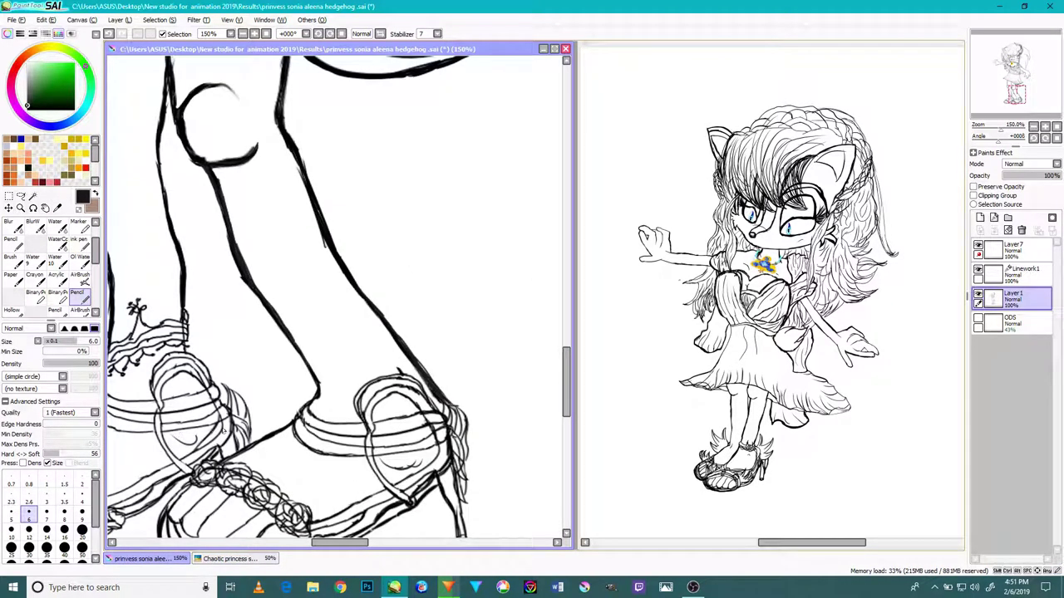
{"action": "left_click_drag", "start_coordinate": [205, 363], "coordinate": [486, 312]}
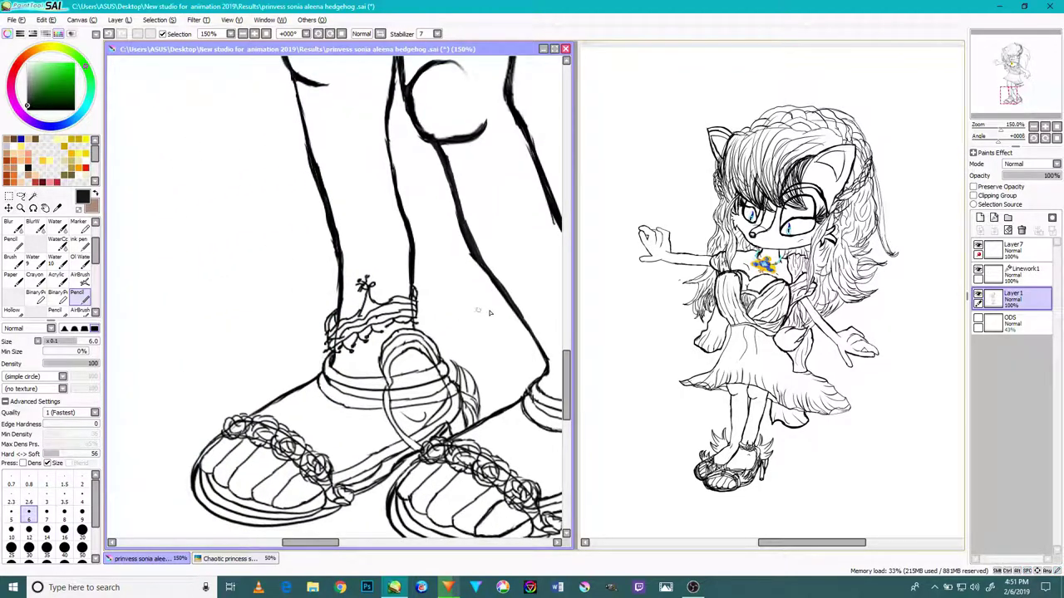
{"action": "scroll", "coordinate": [428, 374], "scroll_direction": "up", "scroll_amount": 1}
{"action": "scroll", "coordinate": [410, 408], "scroll_direction": "down", "scroll_amount": 5}
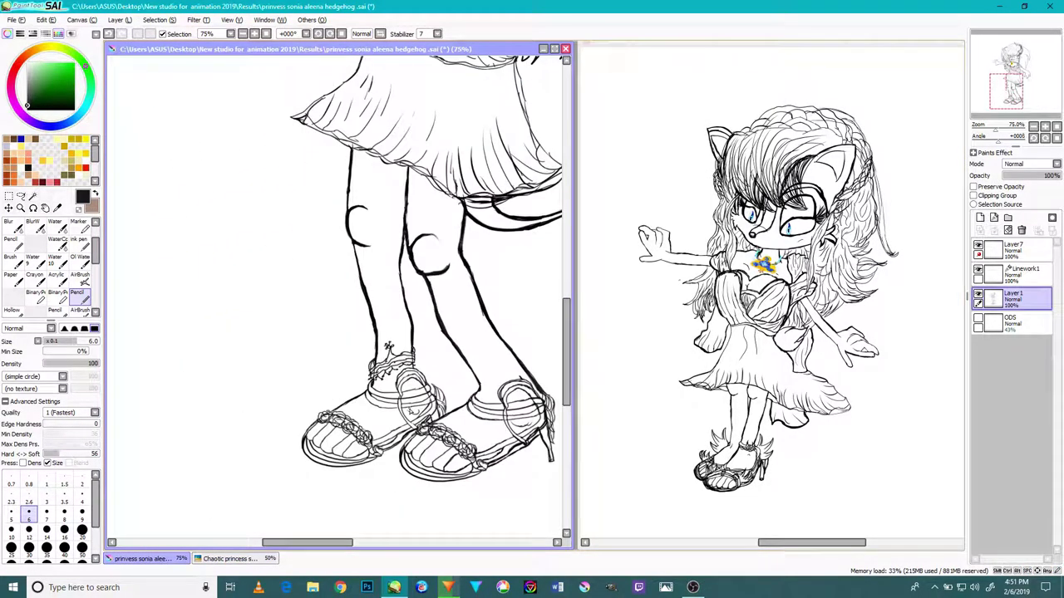
{"action": "left_click_drag", "start_coordinate": [502, 318], "coordinate": [450, 341]}
{"action": "left_click", "coordinate": [728, 319]}
{"action": "left_click_drag", "start_coordinate": [721, 298], "coordinate": [698, 295]}
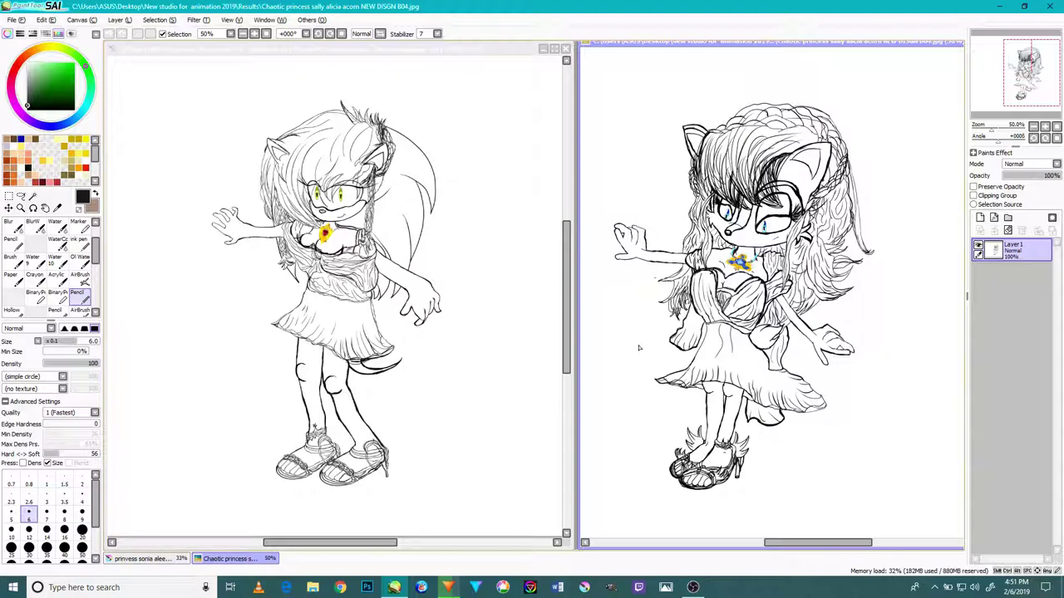
{"action": "left_click", "coordinate": [364, 390]}
{"action": "scroll", "coordinate": [352, 386], "scroll_direction": "up", "scroll_amount": 4}
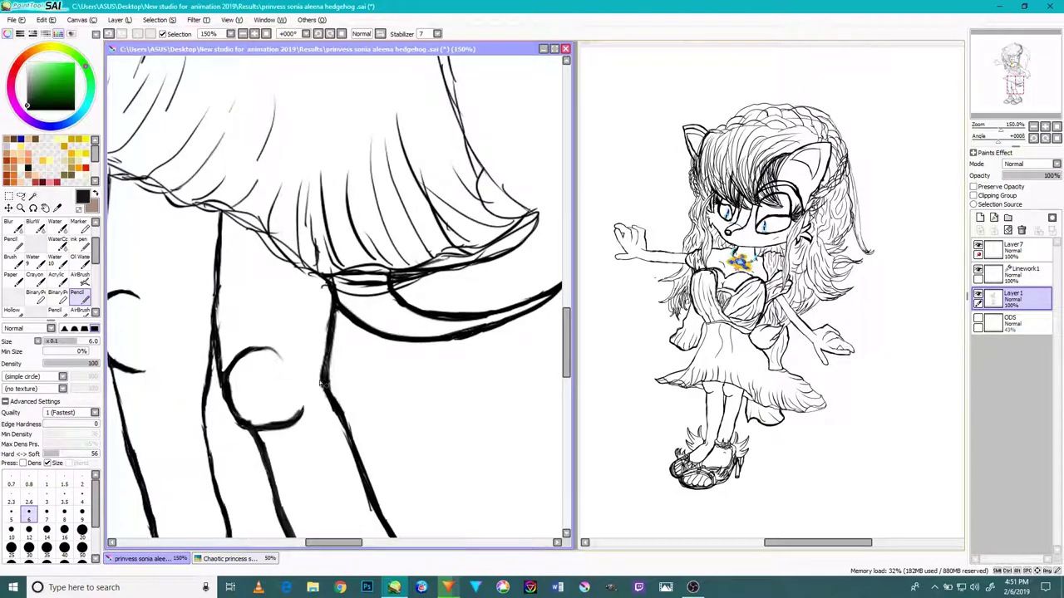
{"action": "scroll", "coordinate": [209, 323], "scroll_direction": "up", "scroll_amount": 4}
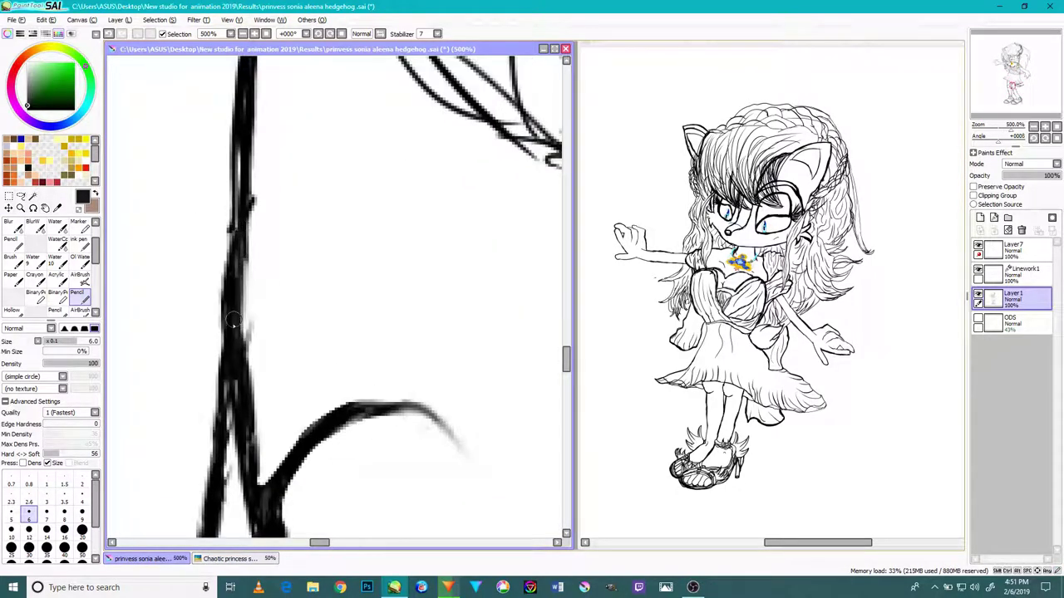
{"action": "scroll", "coordinate": [241, 187], "scroll_direction": "down", "scroll_amount": 5}
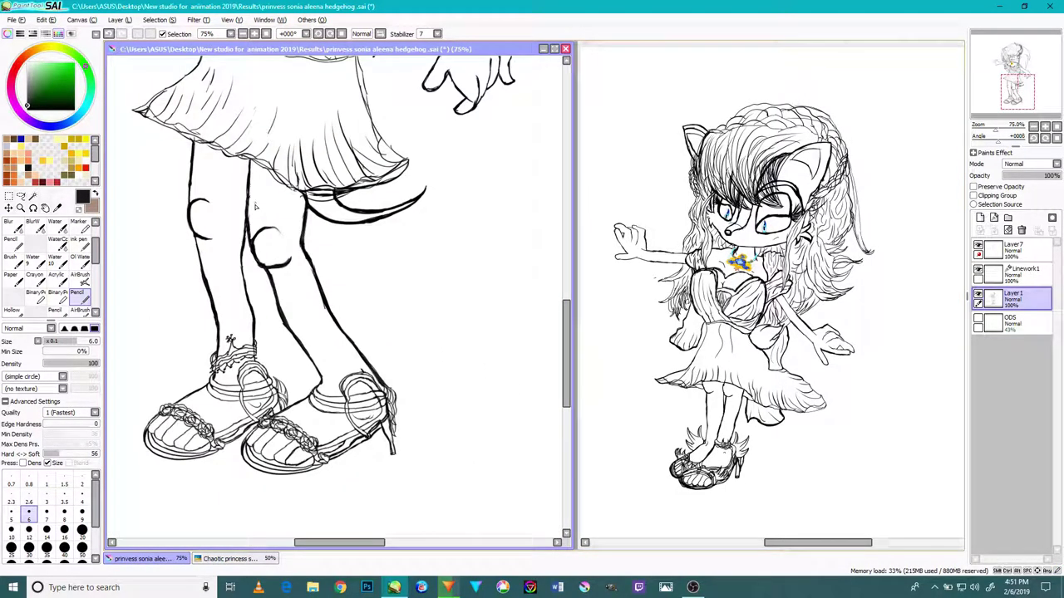
{"action": "scroll", "coordinate": [283, 161], "scroll_direction": "up", "scroll_amount": 3}
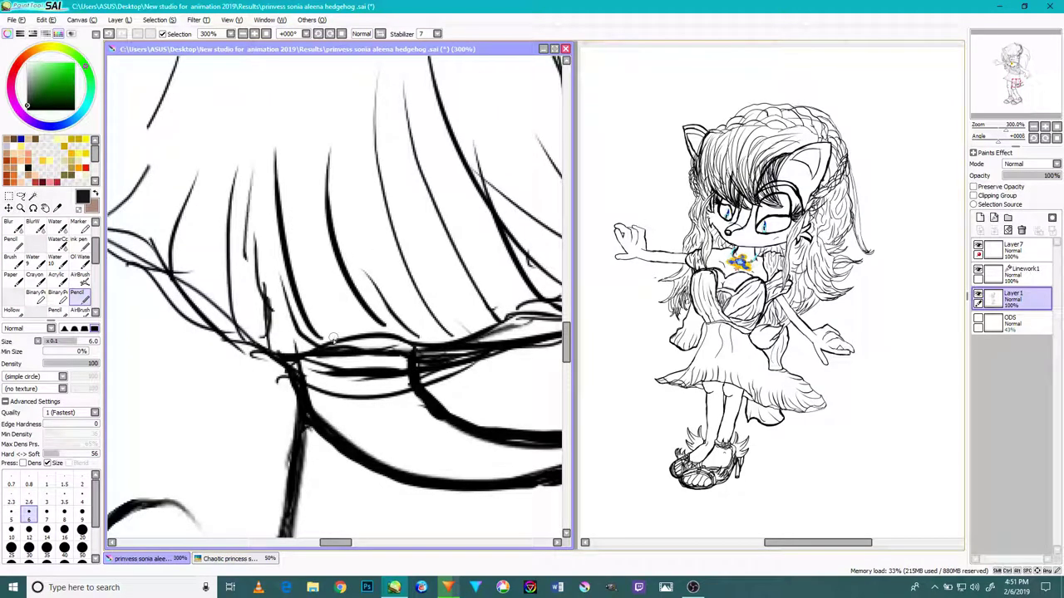
{"action": "scroll", "coordinate": [332, 338], "scroll_direction": "down", "scroll_amount": 1}
{"action": "scroll", "coordinate": [314, 334], "scroll_direction": "down", "scroll_amount": 1}
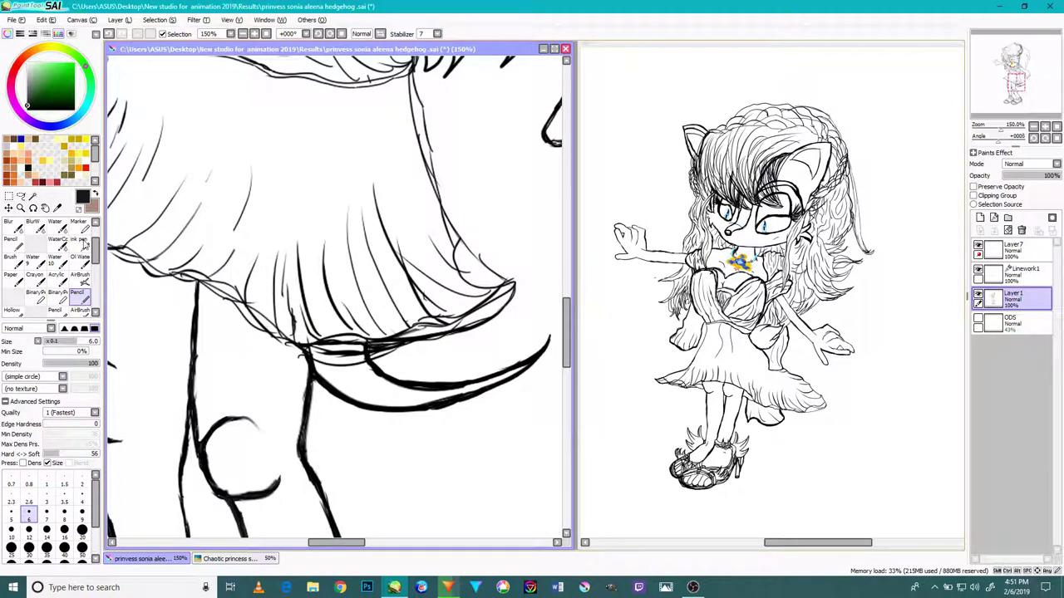
Step: Erase the stray line ends beneath the skirt hem around the leg tops and tail with the Eraser at size 12
{"action": "scroll", "coordinate": [16, 231], "scroll_direction": "up", "scroll_amount": 2}
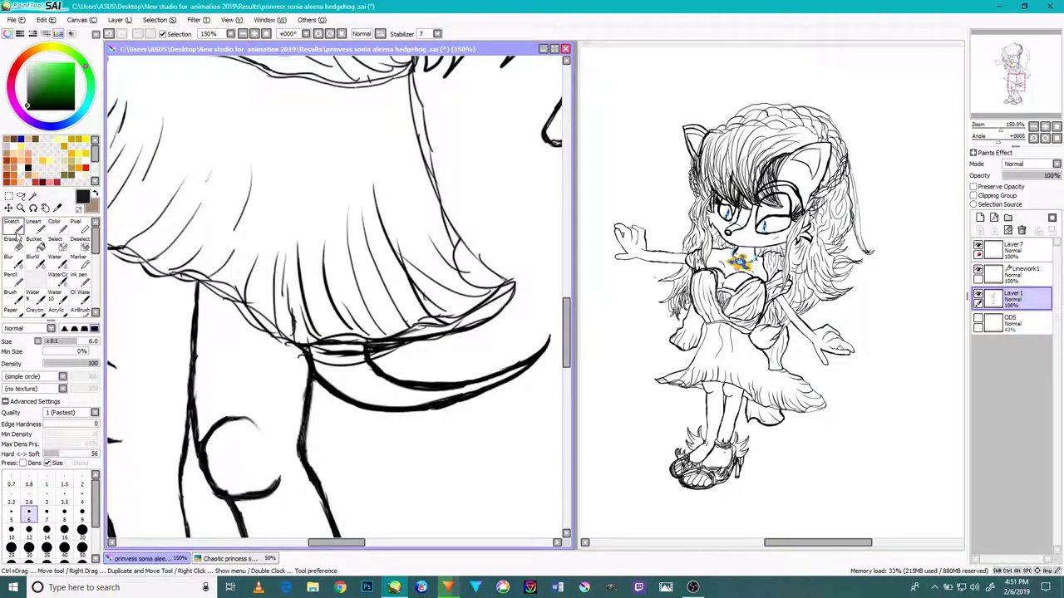
{"action": "left_click", "coordinate": [11, 239]}
{"action": "left_click", "coordinate": [28, 529]}
{"action": "scroll", "coordinate": [287, 370], "scroll_direction": "up", "scroll_amount": 4}
{"action": "mouse_move", "coordinate": [282, 371]}
{"action": "left_mouse_down"}
{"action": "mouse_move", "coordinate": [271, 352]}
{"action": "mouse_move", "coordinate": [275, 373]}
{"action": "mouse_move", "coordinate": [234, 383]}
{"action": "mouse_move", "coordinate": [246, 372]}
{"action": "mouse_move", "coordinate": [252, 382]}
{"action": "left_mouse_up"}
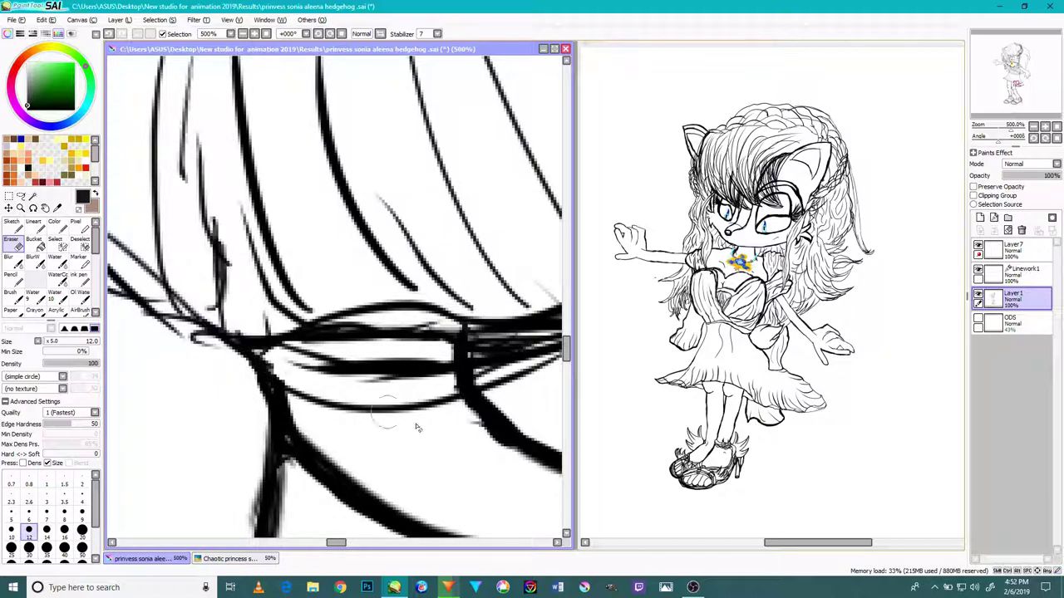
{"action": "mouse_move", "coordinate": [453, 422]}
{"action": "left_mouse_down"}
{"action": "mouse_move", "coordinate": [464, 374]}
{"action": "mouse_move", "coordinate": [473, 378]}
{"action": "mouse_move", "coordinate": [455, 388]}
{"action": "mouse_move", "coordinate": [463, 353]}
{"action": "mouse_move", "coordinate": [462, 366]}
{"action": "left_mouse_up"}
{"action": "scroll", "coordinate": [461, 365], "scroll_direction": "down", "scroll_amount": 5}
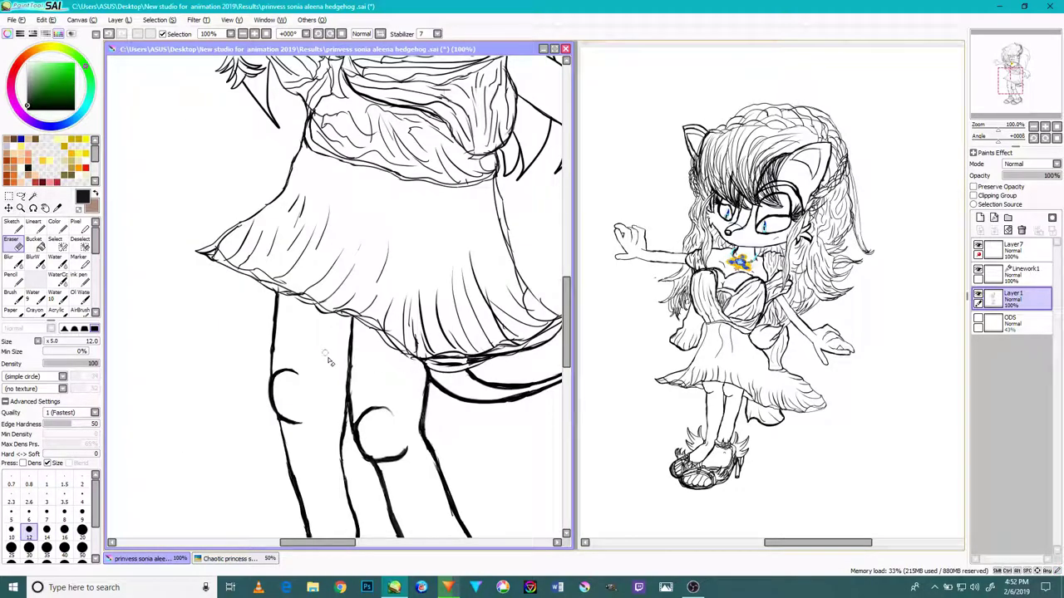
{"action": "scroll", "coordinate": [316, 356], "scroll_direction": "up", "scroll_amount": 5}
{"action": "mouse_move", "coordinate": [206, 341]}
{"action": "left_mouse_down"}
{"action": "mouse_move", "coordinate": [201, 301]}
{"action": "mouse_move", "coordinate": [195, 338]}
{"action": "mouse_move", "coordinate": [205, 327]}
{"action": "left_mouse_up"}
{"action": "scroll", "coordinate": [204, 328], "scroll_direction": "down", "scroll_amount": 4}
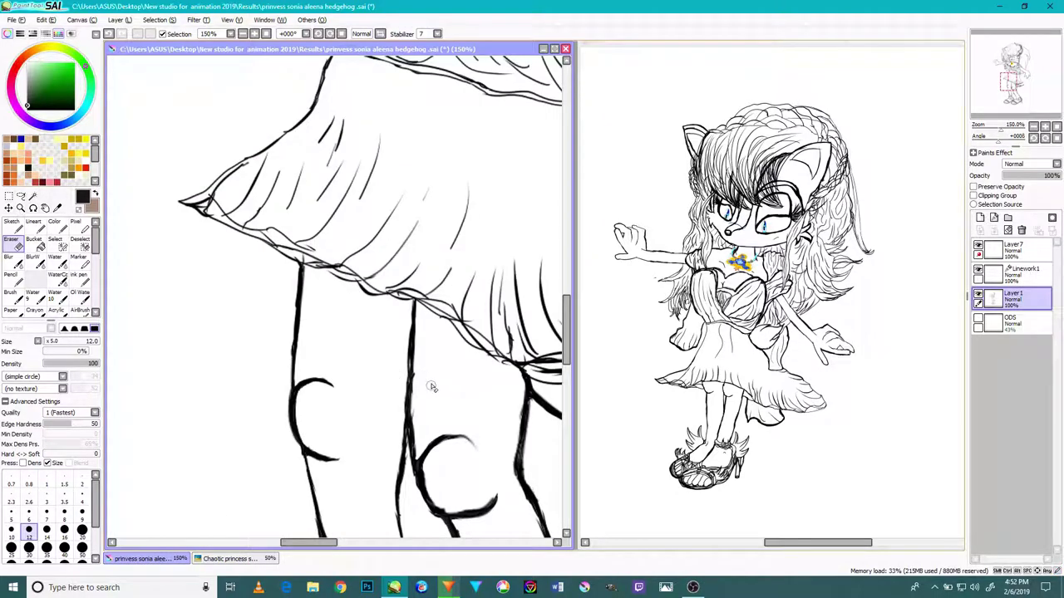
Step: Inspect the full figure, chest, sleeves and skirt for remaining stray or broken lines
{"action": "scroll", "coordinate": [431, 387], "scroll_direction": "up", "scroll_amount": 3}
{"action": "left_click_drag", "start_coordinate": [394, 429], "coordinate": [403, 324]}
{"action": "scroll", "coordinate": [404, 334], "scroll_direction": "down", "scroll_amount": 6}
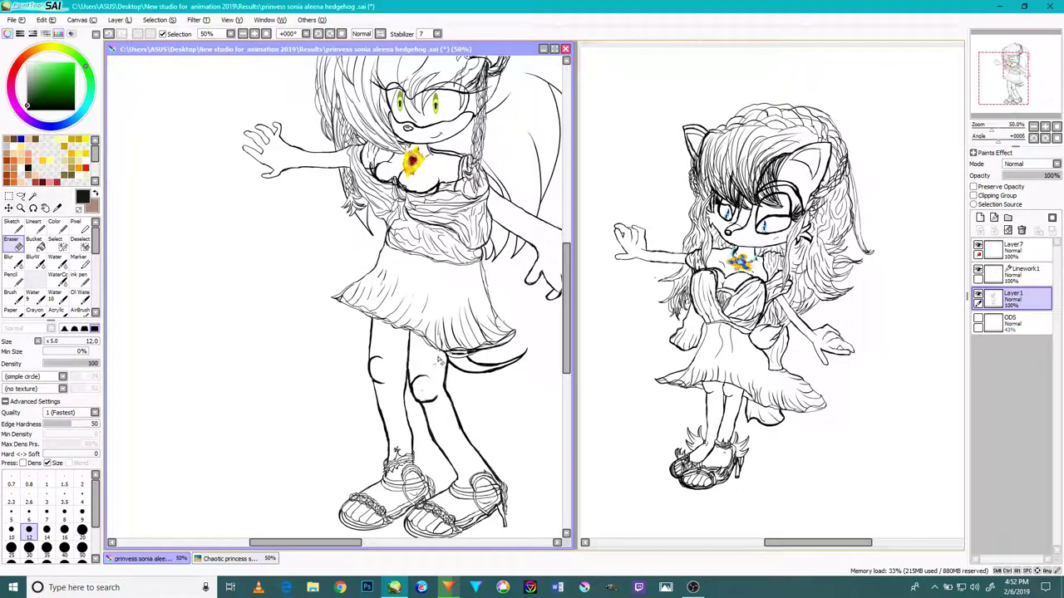
{"action": "left_click_drag", "start_coordinate": [478, 289], "coordinate": [422, 355]}
{"action": "scroll", "coordinate": [352, 266], "scroll_direction": "up", "scroll_amount": 5}
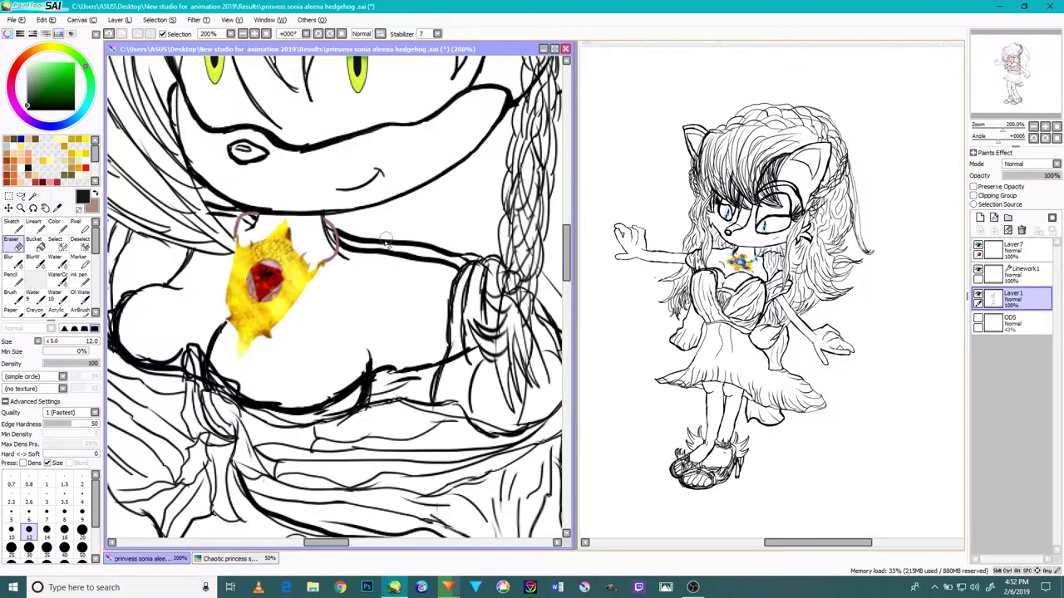
{"action": "scroll", "coordinate": [351, 270], "scroll_direction": "down", "scroll_amount": 2}
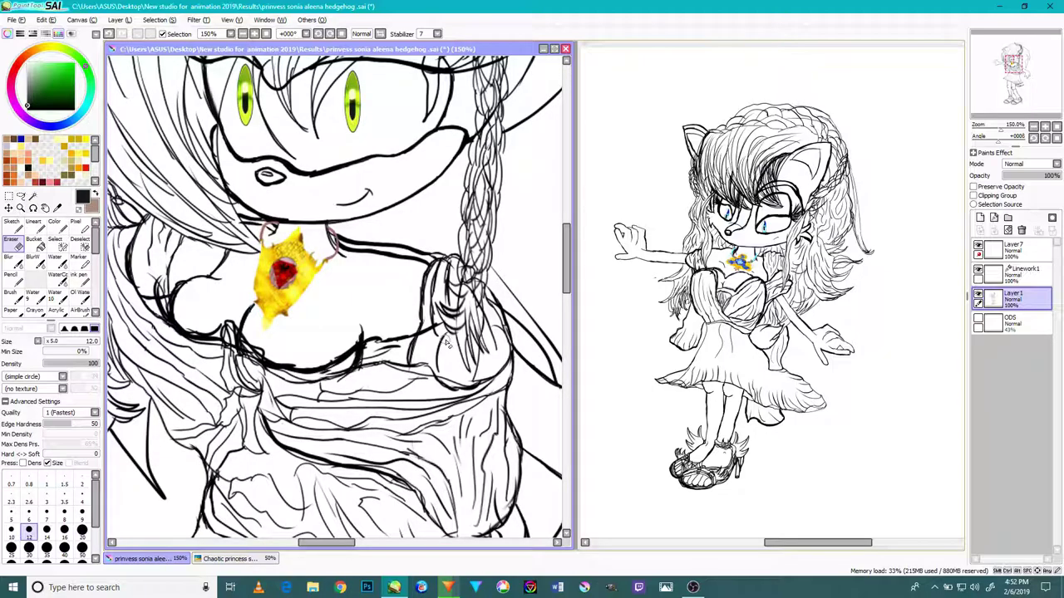
{"action": "left_click_drag", "start_coordinate": [492, 226], "coordinate": [442, 256]}
{"action": "left_click_drag", "start_coordinate": [463, 354], "coordinate": [407, 250]}
{"action": "left_click_drag", "start_coordinate": [433, 346], "coordinate": [416, 241]}
{"action": "left_click_drag", "start_coordinate": [432, 330], "coordinate": [414, 272]}
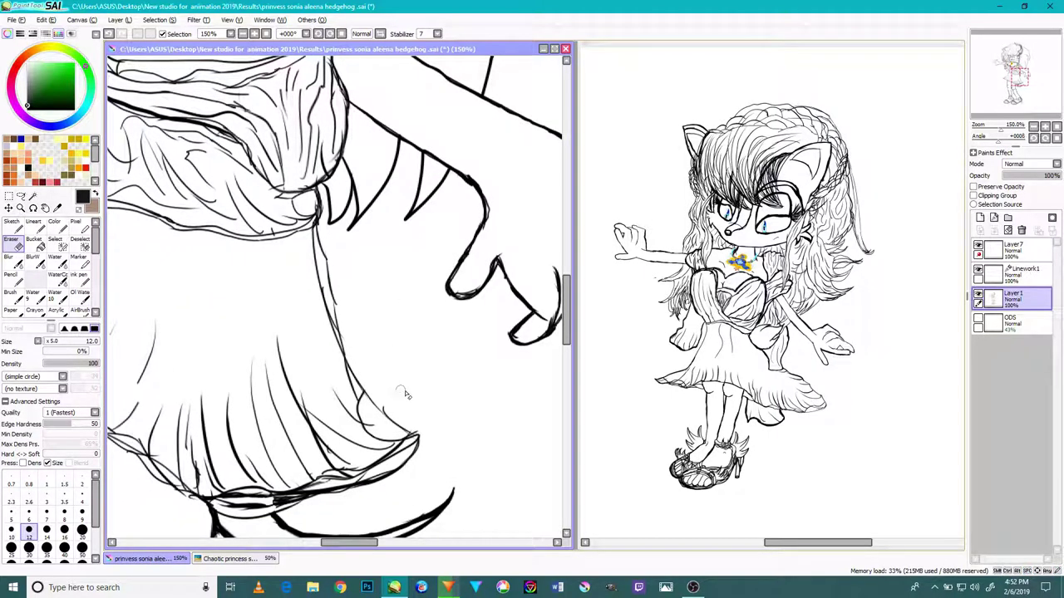
Step: Erase the stray marks along the skirt's side edge near the flared hem with the Eraser at size 12
{"action": "scroll", "coordinate": [400, 394], "scroll_direction": "up", "scroll_amount": 5}
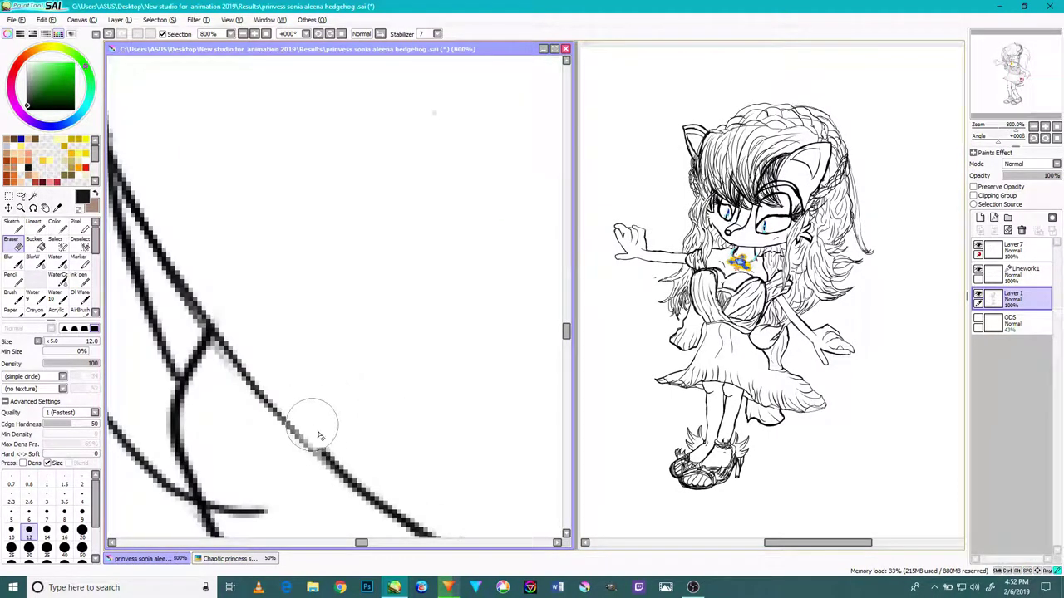
{"action": "scroll", "coordinate": [361, 453], "scroll_direction": "down", "scroll_amount": 3}
{"action": "scroll", "coordinate": [246, 241], "scroll_direction": "up", "scroll_amount": 3}
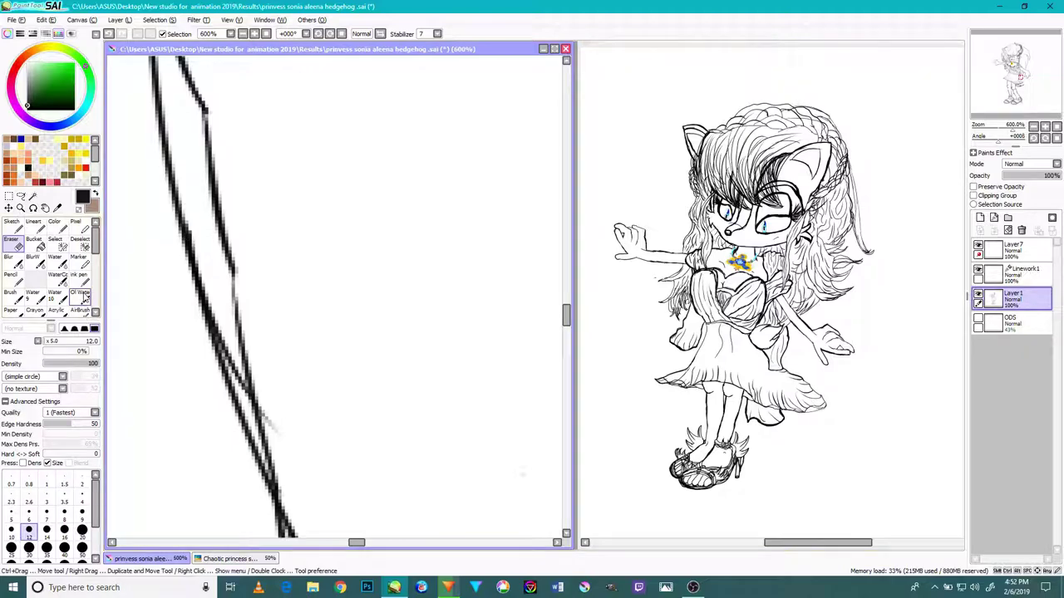
Step: Redraw the broken upper side edge of the skirt below the waist with the Pencil at size 6
{"action": "scroll", "coordinate": [83, 289], "scroll_direction": "down", "scroll_amount": 1}
{"action": "left_click", "coordinate": [12, 261]}
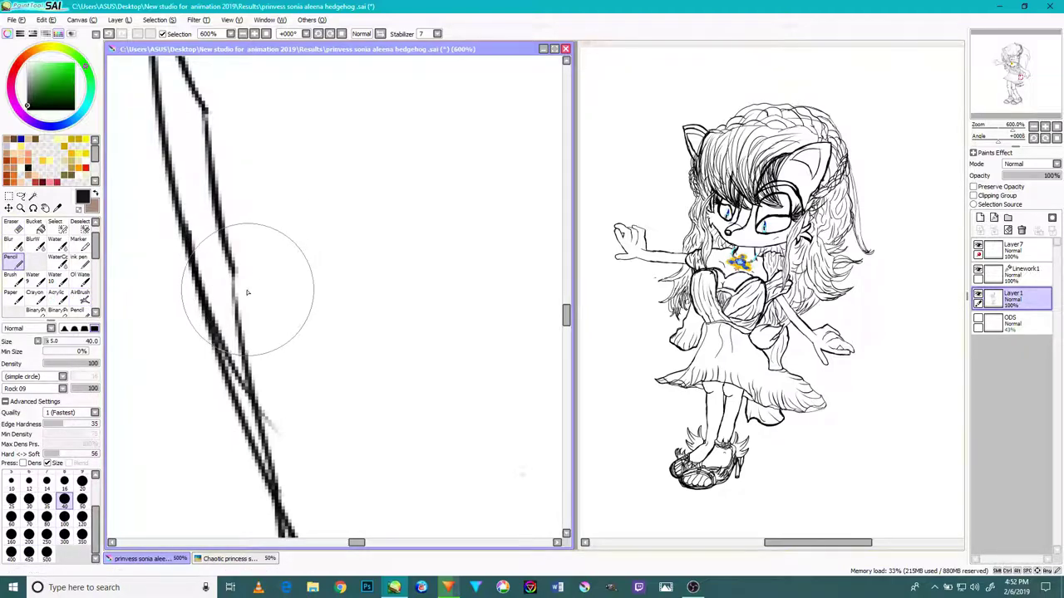
{"action": "left_click", "coordinate": [77, 310]}
{"action": "left_click_drag", "start_coordinate": [238, 280], "coordinate": [248, 324]}
{"action": "scroll", "coordinate": [213, 108], "scroll_direction": "down", "scroll_amount": 6}
{"action": "scroll", "coordinate": [212, 106], "scroll_direction": "up", "scroll_amount": 5}
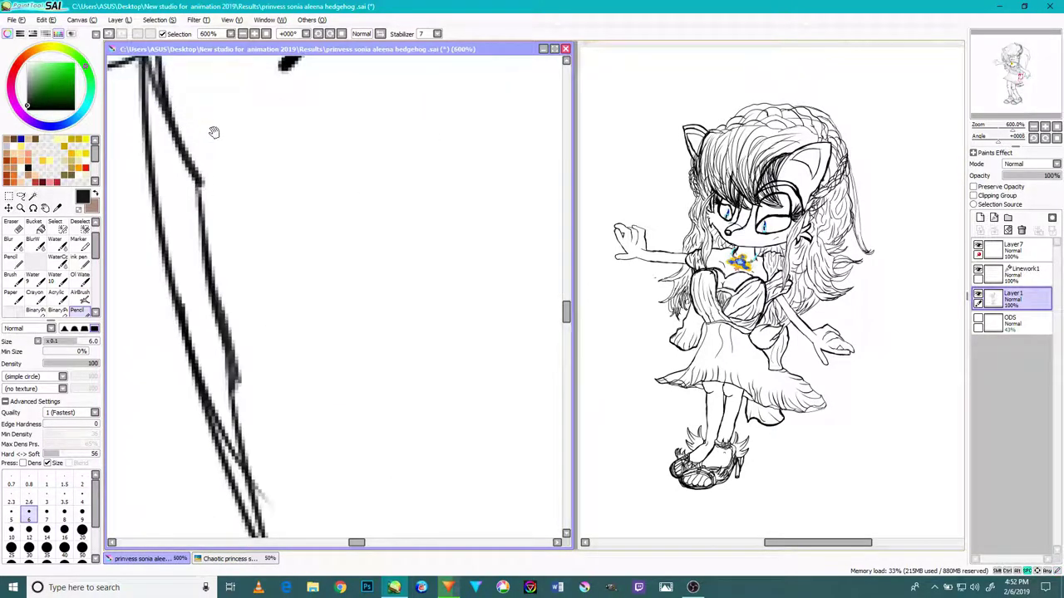
{"action": "left_click_drag", "start_coordinate": [214, 136], "coordinate": [200, 183]}
{"action": "mouse_move", "coordinate": [231, 278]}
{"action": "left_mouse_down"}
{"action": "mouse_move", "coordinate": [205, 174]}
{"action": "mouse_move", "coordinate": [222, 195]}
{"action": "mouse_move", "coordinate": [203, 197]}
{"action": "mouse_move", "coordinate": [177, 81]}
{"action": "left_mouse_up"}
{"action": "left_click_drag", "start_coordinate": [228, 226], "coordinate": [217, 115]}
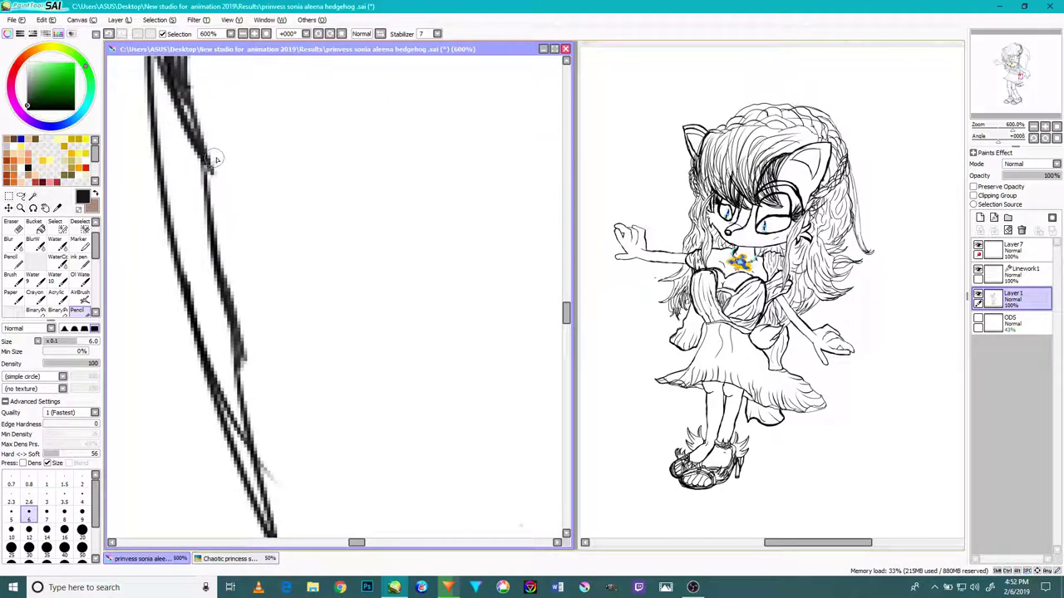
Step: Thicken the skirt's side edge from below the waist down to the flared fold at the hem
{"action": "left_click_drag", "start_coordinate": [205, 151], "coordinate": [248, 318]}
{"action": "mouse_move", "coordinate": [231, 259]}
{"action": "left_mouse_down"}
{"action": "mouse_move", "coordinate": [251, 349]}
{"action": "mouse_move", "coordinate": [285, 290]}
{"action": "mouse_move", "coordinate": [285, 265]}
{"action": "mouse_move", "coordinate": [260, 382]}
{"action": "mouse_move", "coordinate": [321, 441]}
{"action": "left_mouse_up"}
{"action": "left_click_drag", "start_coordinate": [320, 442], "coordinate": [299, 325]}
{"action": "mouse_move", "coordinate": [272, 266]}
{"action": "left_mouse_down"}
{"action": "mouse_move", "coordinate": [317, 408]}
{"action": "mouse_move", "coordinate": [280, 300]}
{"action": "left_mouse_up"}
{"action": "left_click_drag", "start_coordinate": [317, 354], "coordinate": [239, 201]}
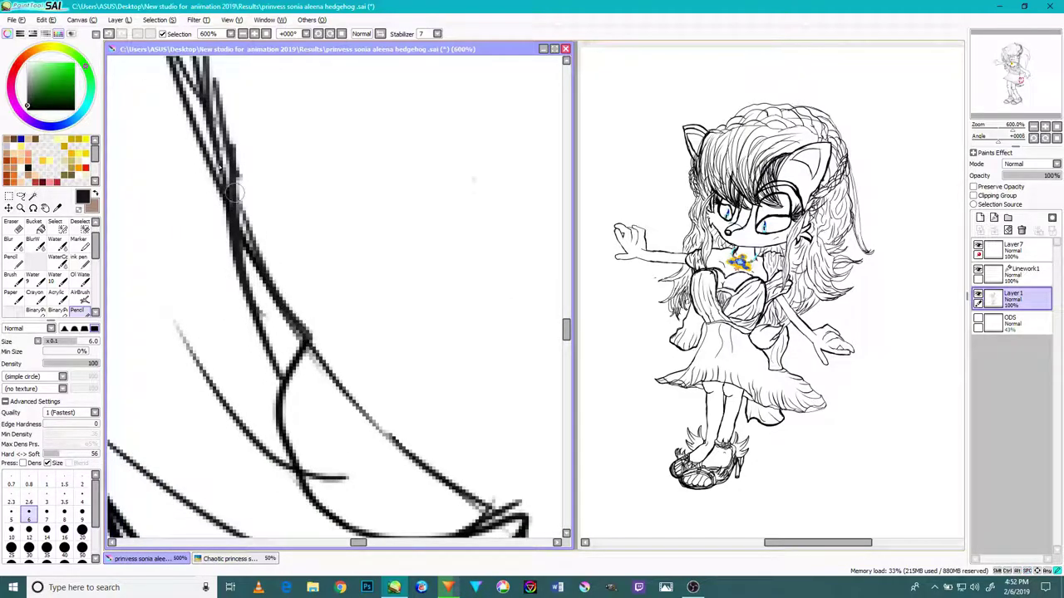
{"action": "scroll", "coordinate": [392, 446], "scroll_direction": "up", "scroll_amount": 2}
{"action": "scroll", "coordinate": [391, 446], "scroll_direction": "down", "scroll_amount": 5}
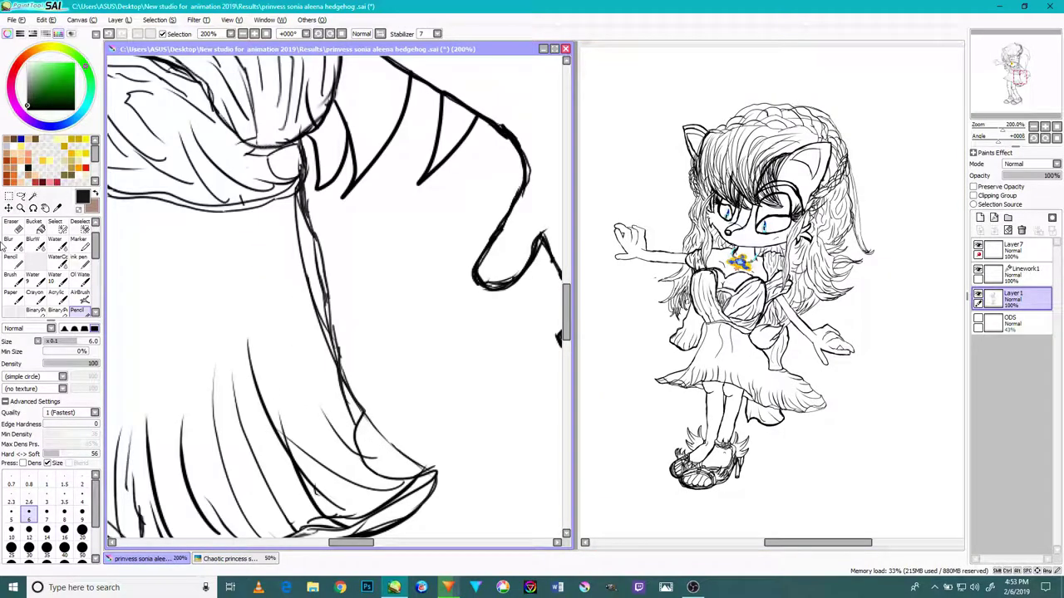
Step: Erase the fold line's overshooting end inside the skirt's flared corner with the Eraser at size 12
{"action": "left_click", "coordinate": [12, 225]}
{"action": "scroll", "coordinate": [386, 478], "scroll_direction": "up", "scroll_amount": 3}
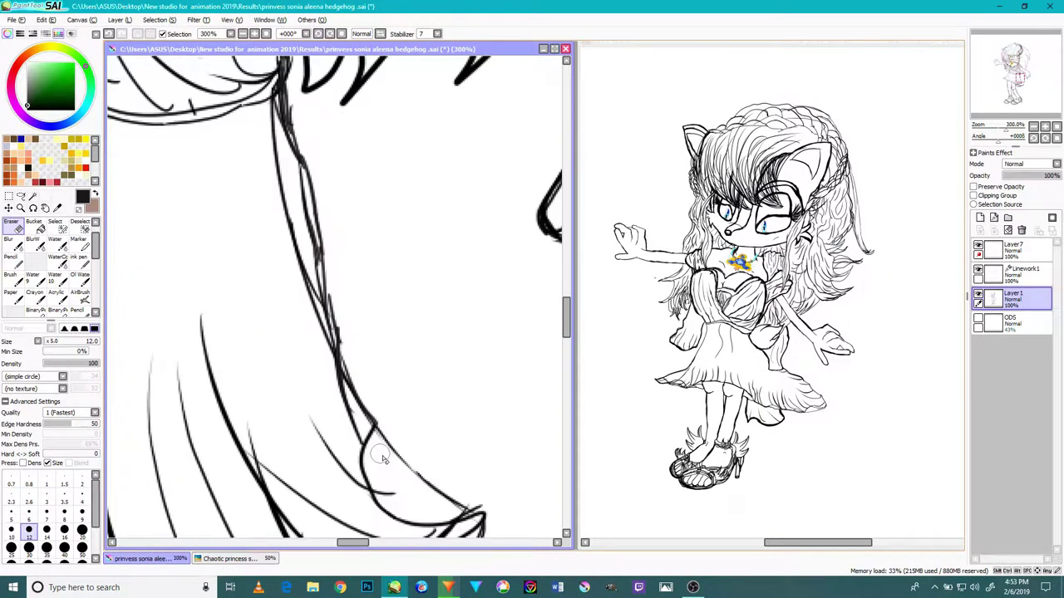
{"action": "left_click_drag", "start_coordinate": [402, 509], "coordinate": [362, 499]}
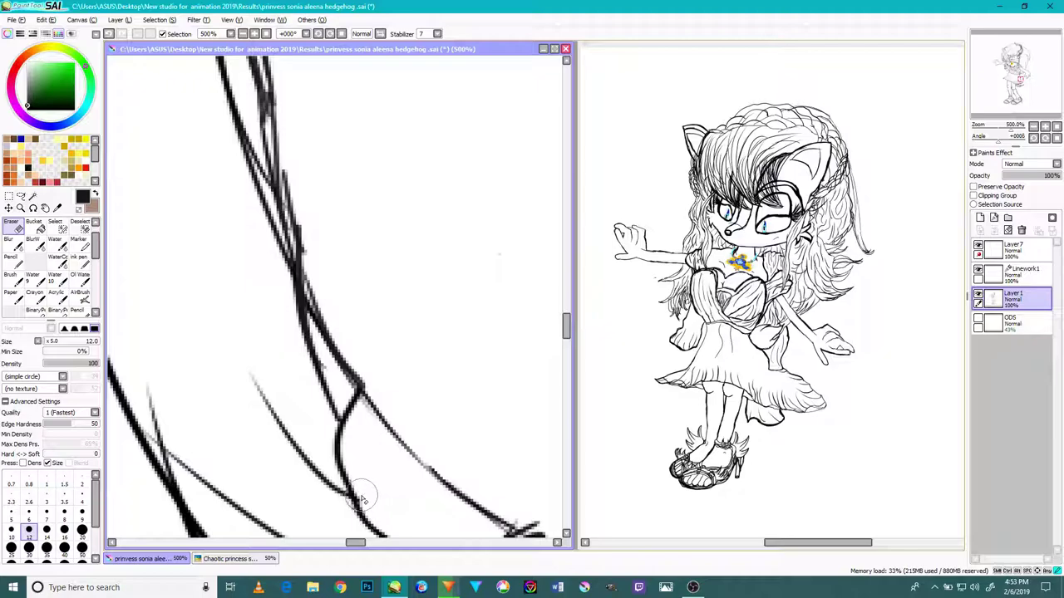
{"action": "scroll", "coordinate": [308, 400], "scroll_direction": "down", "scroll_amount": 3}
{"action": "scroll", "coordinate": [283, 285], "scroll_direction": "up", "scroll_amount": 4}
{"action": "scroll", "coordinate": [301, 376], "scroll_direction": "up", "scroll_amount": 1}
{"action": "left_click_drag", "start_coordinate": [314, 456], "coordinate": [275, 366]}
{"action": "scroll", "coordinate": [277, 363], "scroll_direction": "down", "scroll_amount": 5}
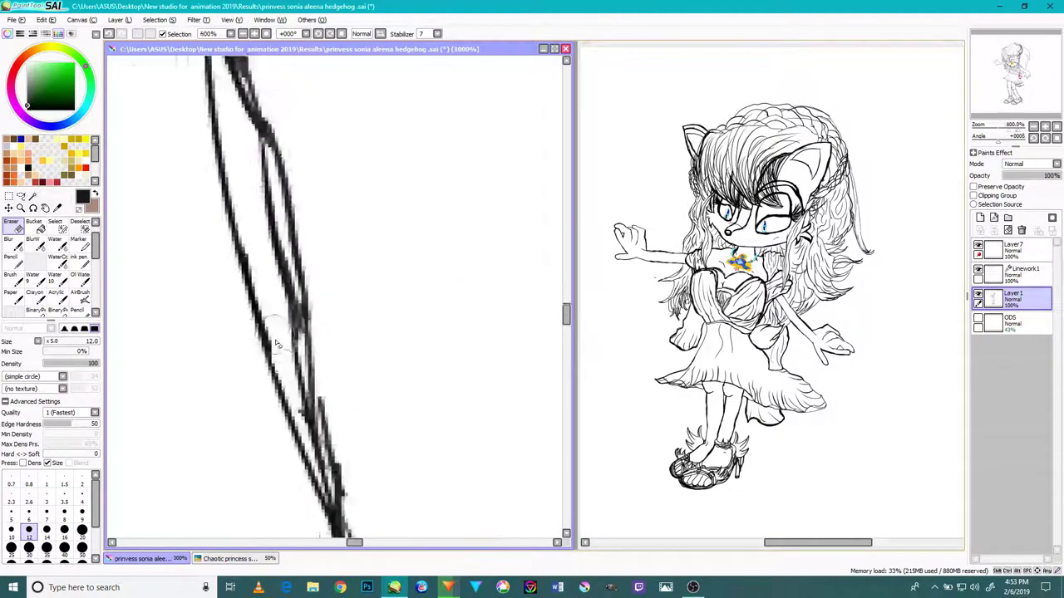
{"action": "scroll", "coordinate": [251, 492], "scroll_direction": "up", "scroll_amount": 3}
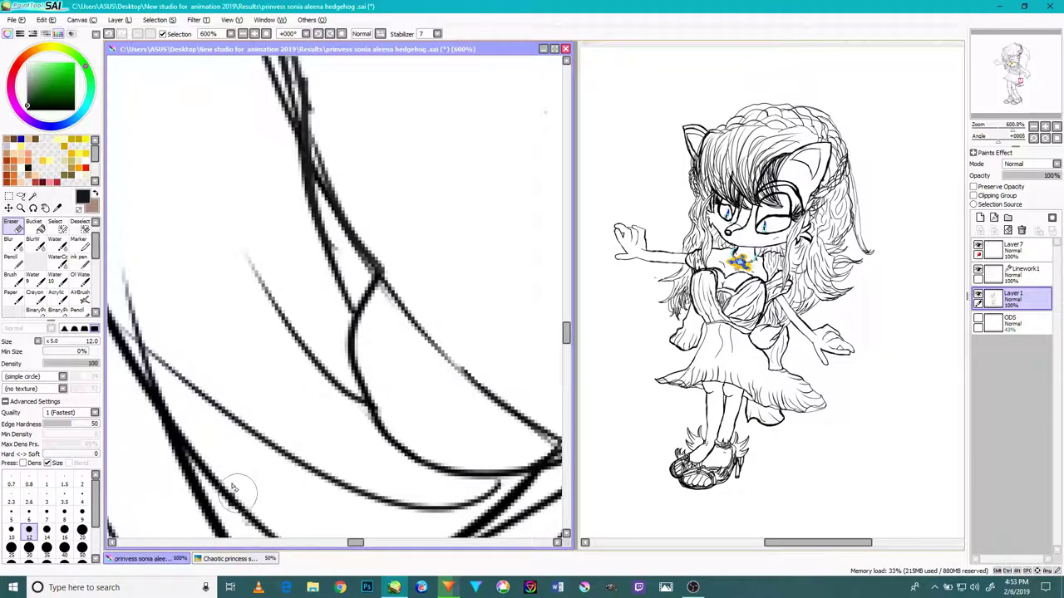
Step: Erase the grey smudges and stray strokes along the skirt hem where the fold lines meet it
{"action": "scroll", "coordinate": [119, 329], "scroll_direction": "down", "scroll_amount": 2}
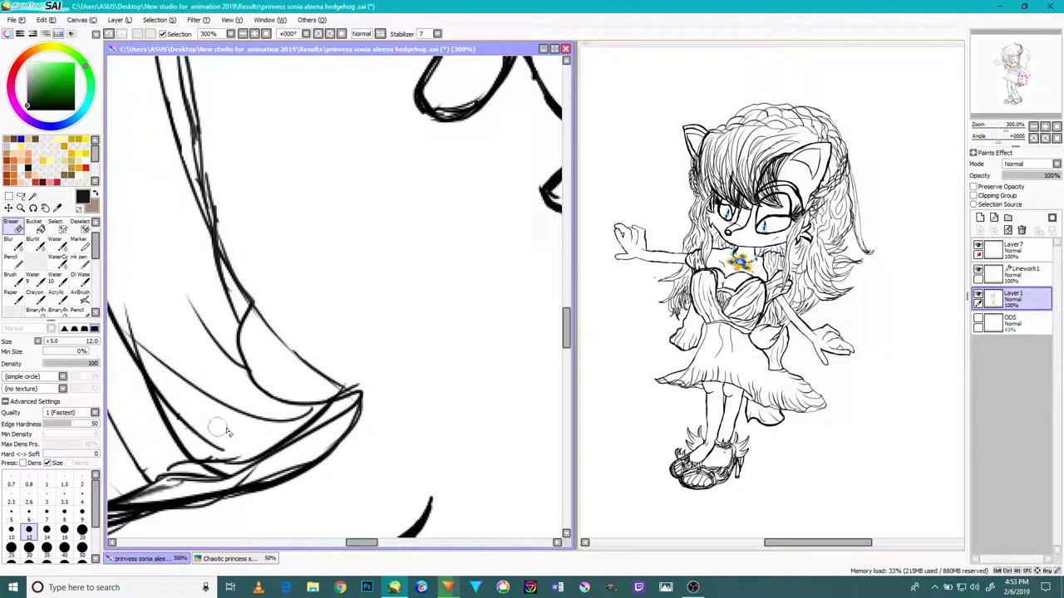
{"action": "left_click_drag", "start_coordinate": [305, 418], "coordinate": [464, 357]}
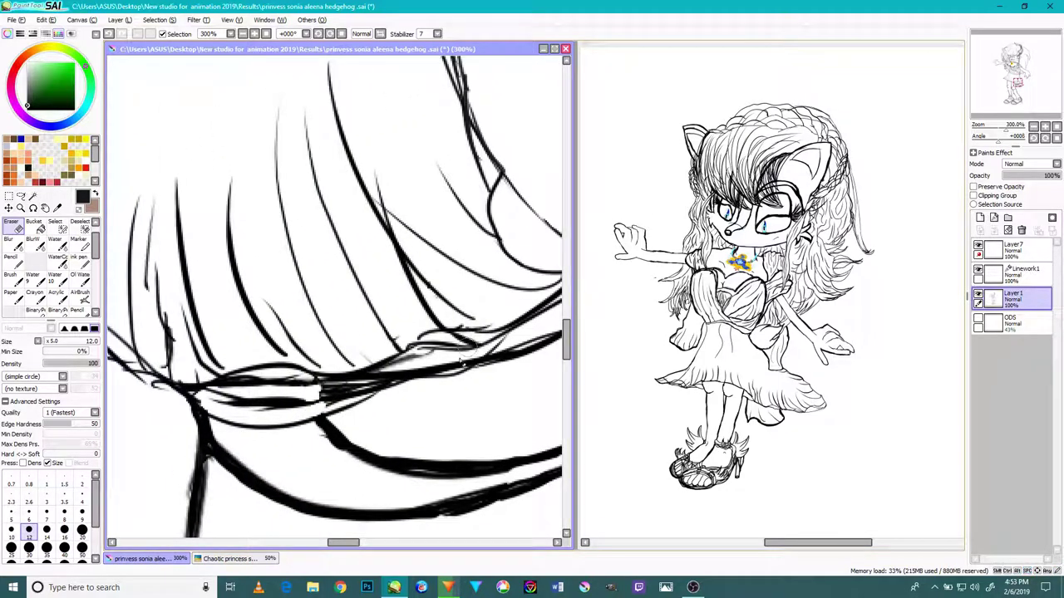
{"action": "scroll", "coordinate": [384, 370], "scroll_direction": "up", "scroll_amount": 2}
{"action": "scroll", "coordinate": [381, 374], "scroll_direction": "down", "scroll_amount": 4}
{"action": "scroll", "coordinate": [382, 378], "scroll_direction": "up", "scroll_amount": 1}
{"action": "scroll", "coordinate": [387, 389], "scroll_direction": "up", "scroll_amount": 2}
{"action": "scroll", "coordinate": [489, 330], "scroll_direction": "up", "scroll_amount": 4}
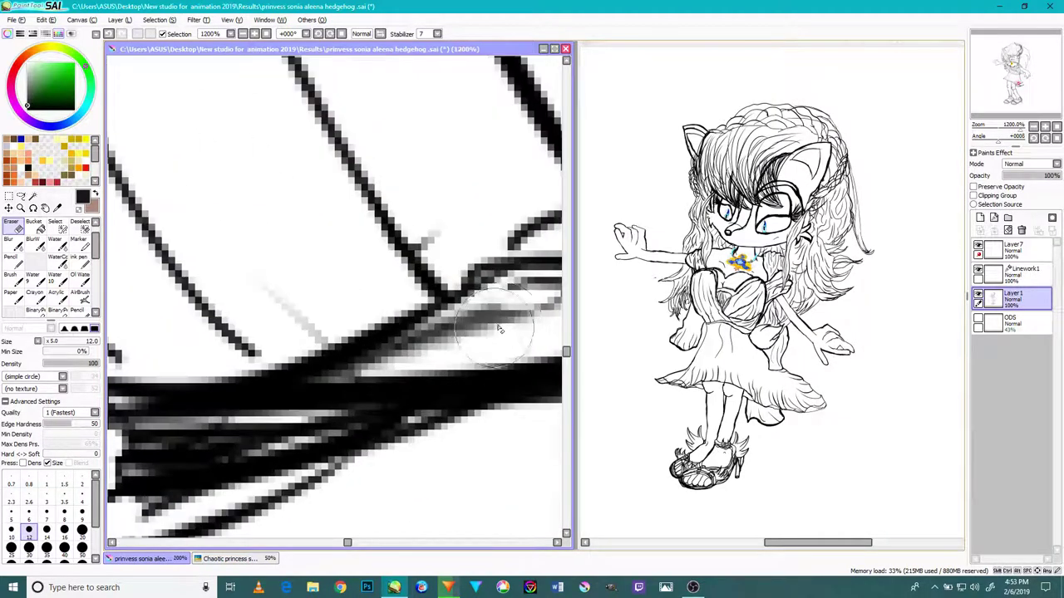
{"action": "mouse_move", "coordinate": [505, 313]}
{"action": "left_mouse_down"}
{"action": "mouse_move", "coordinate": [505, 304]}
{"action": "mouse_move", "coordinate": [462, 337]}
{"action": "mouse_move", "coordinate": [416, 342]}
{"action": "mouse_move", "coordinate": [503, 307]}
{"action": "mouse_move", "coordinate": [371, 367]}
{"action": "mouse_move", "coordinate": [517, 309]}
{"action": "mouse_move", "coordinate": [505, 297]}
{"action": "mouse_move", "coordinate": [453, 363]}
{"action": "mouse_move", "coordinate": [252, 373]}
{"action": "left_mouse_up"}
{"action": "left_click_drag", "start_coordinate": [410, 356], "coordinate": [375, 342]}
{"action": "mouse_move", "coordinate": [263, 278]}
{"action": "left_mouse_down"}
{"action": "mouse_move", "coordinate": [237, 287]}
{"action": "mouse_move", "coordinate": [480, 272]}
{"action": "left_mouse_up"}
{"action": "mouse_move", "coordinate": [328, 315]}
{"action": "left_mouse_down"}
{"action": "mouse_move", "coordinate": [358, 302]}
{"action": "mouse_move", "coordinate": [364, 341]}
{"action": "left_mouse_up"}
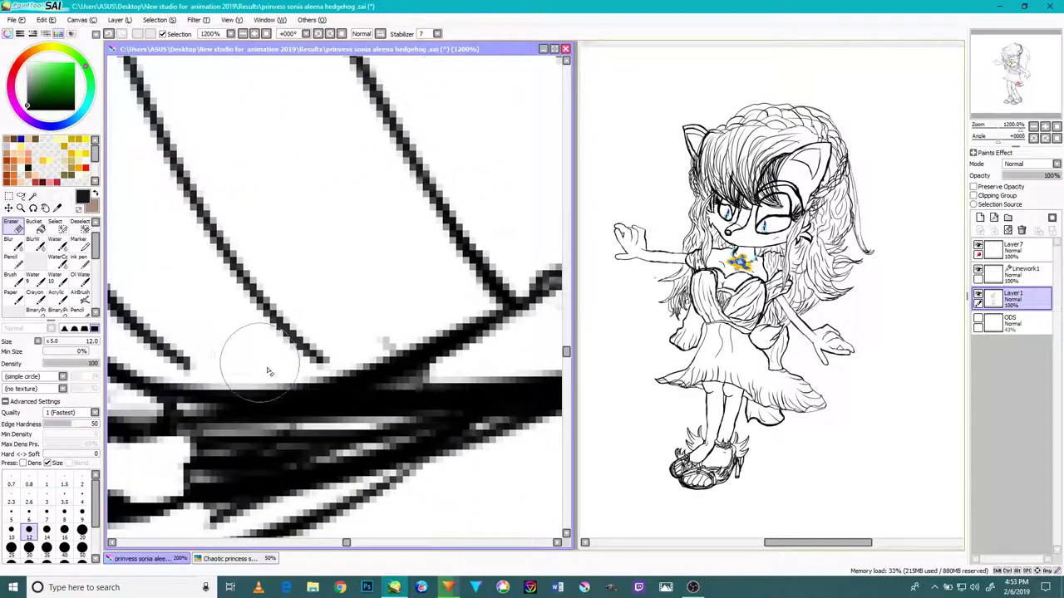
{"action": "scroll", "coordinate": [261, 368], "scroll_direction": "up", "scroll_amount": 1}
{"action": "scroll", "coordinate": [298, 384], "scroll_direction": "down", "scroll_amount": 12}
{"action": "scroll", "coordinate": [304, 364], "scroll_direction": "up", "scroll_amount": 2}
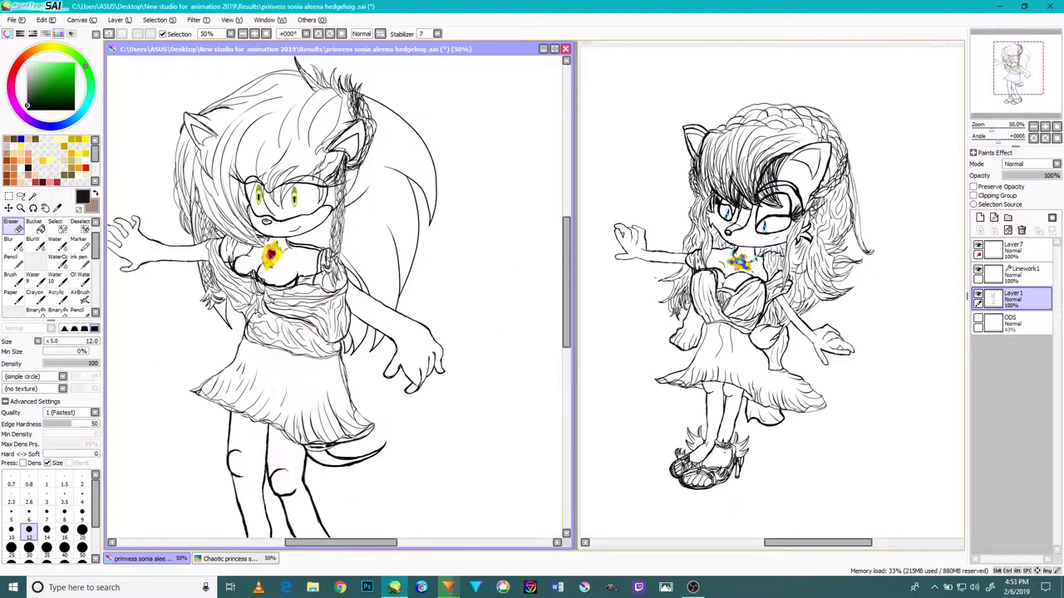
{"action": "scroll", "coordinate": [304, 364], "scroll_direction": "down", "scroll_amount": 1}
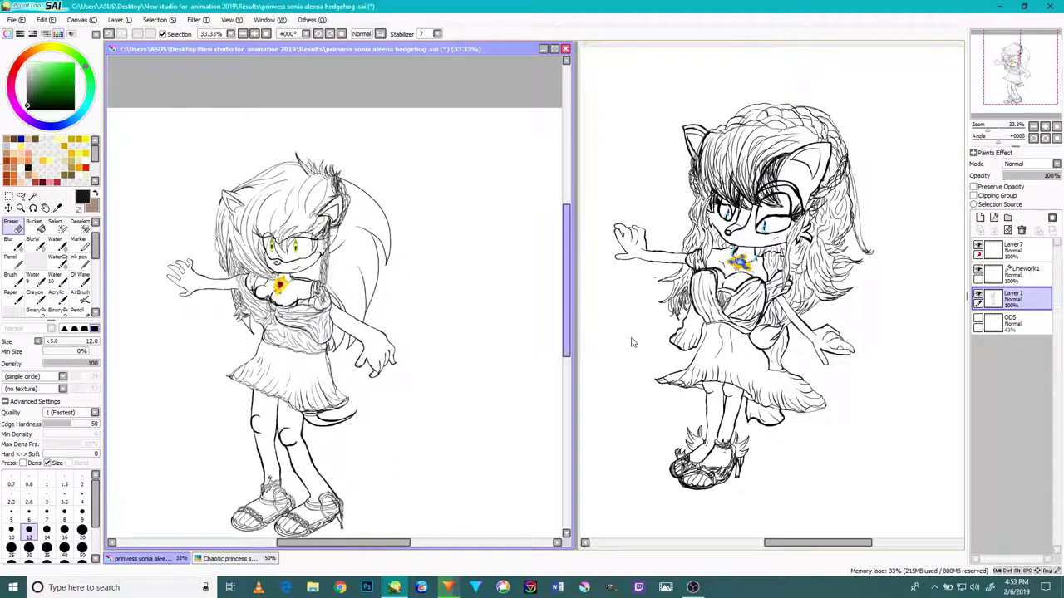
Step: Switch to the Chaotic princess reference drawing and lasso a selection around the whole character
{"action": "left_click", "coordinate": [702, 358]}
{"action": "left_click_drag", "start_coordinate": [715, 345], "coordinate": [732, 337]}
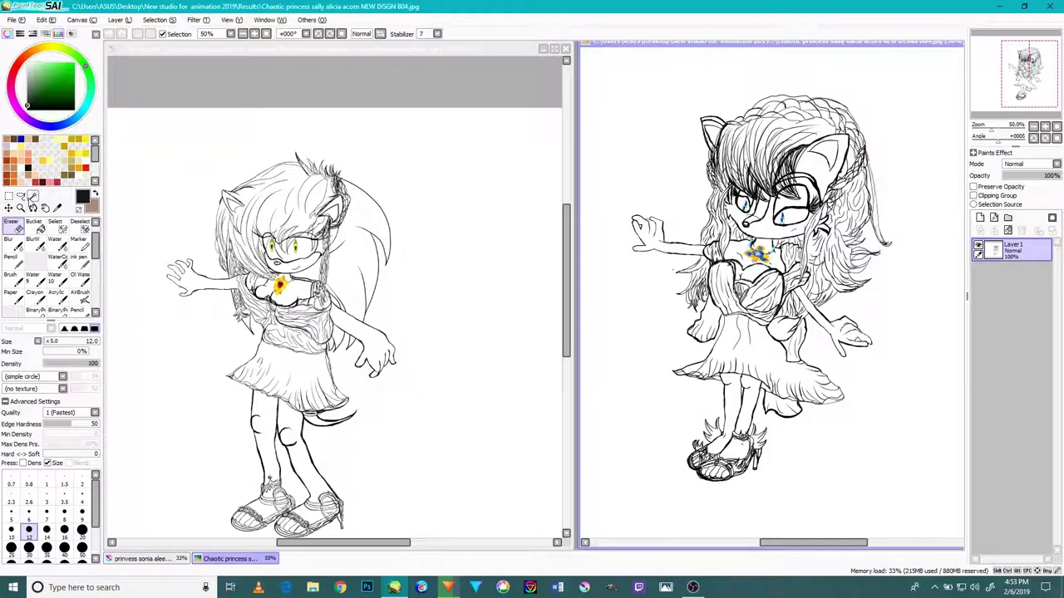
{"action": "left_click", "coordinate": [21, 196]}
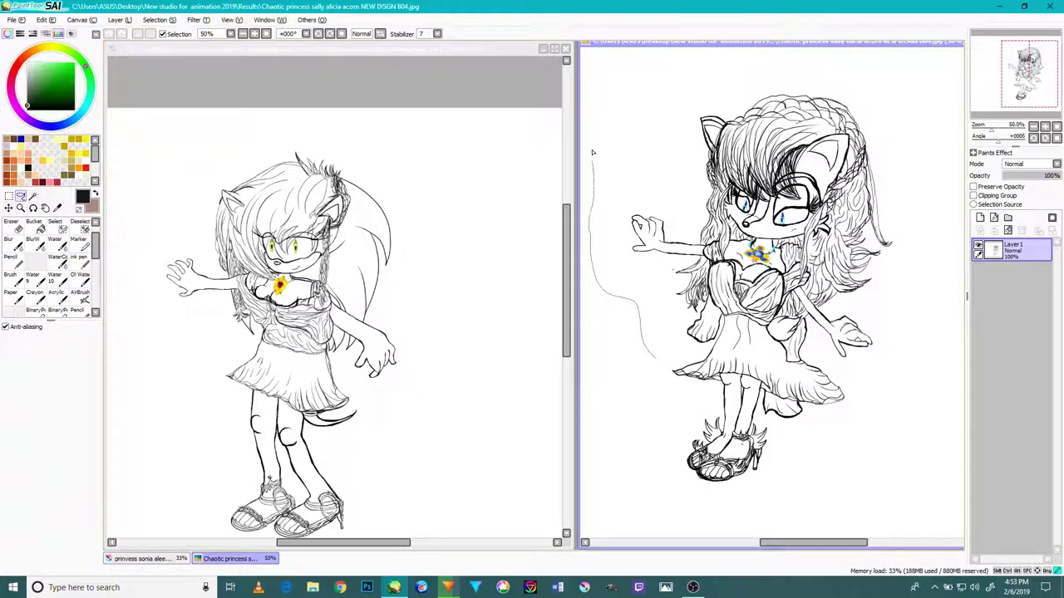
{"action": "left_click_drag", "start_coordinate": [921, 268], "coordinate": [798, 478]}
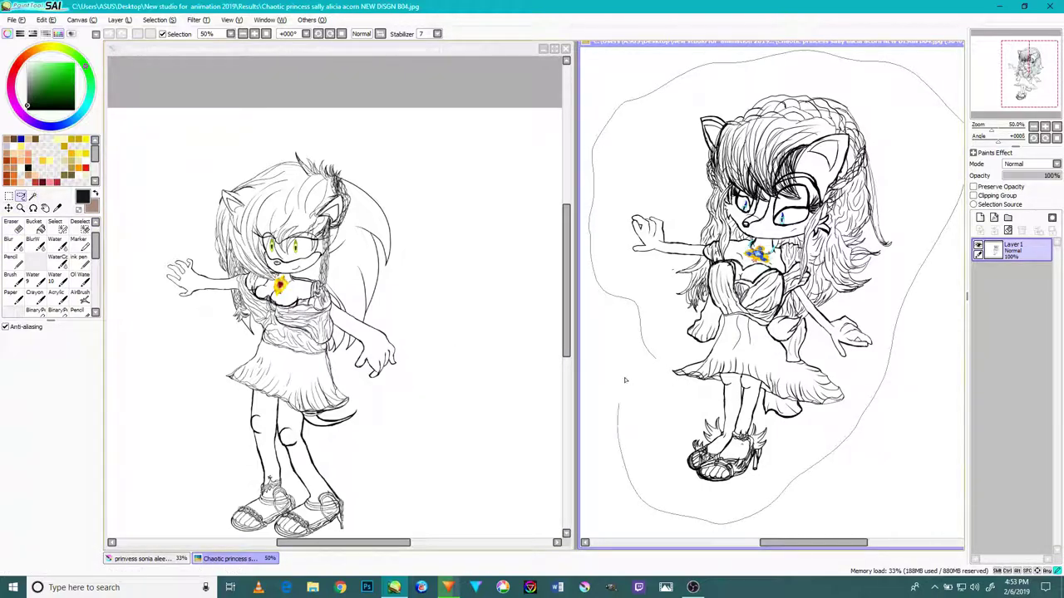
{"action": "left_click_drag", "start_coordinate": [621, 396], "coordinate": [619, 399]}
Step: Rotate the selected reference character slightly counterclockwise, enlarge it and apply the transformation
{"action": "left_click", "coordinate": [8, 207]}
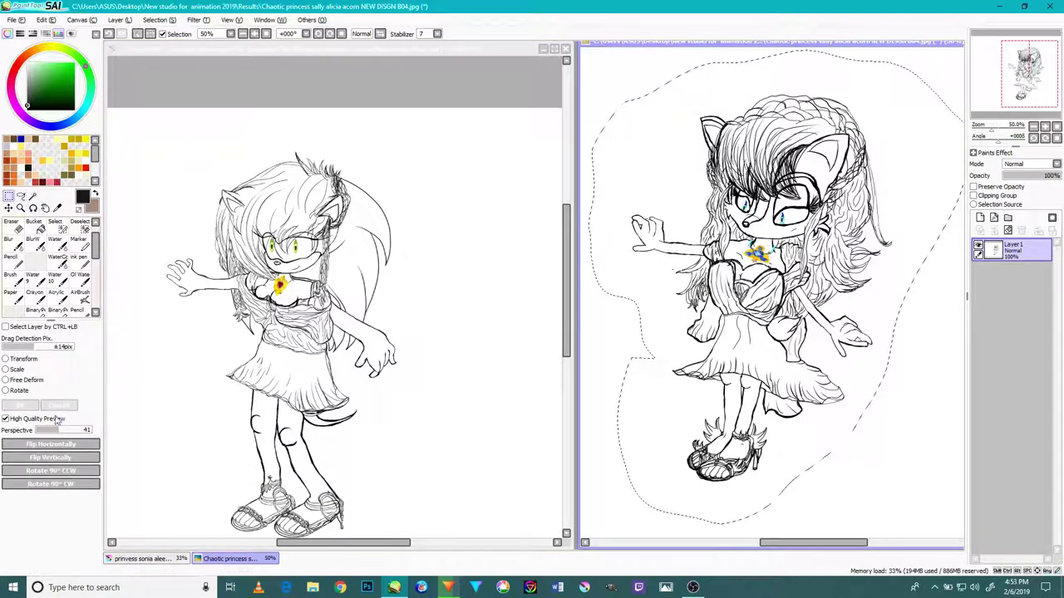
{"action": "left_click", "coordinate": [5, 391]}
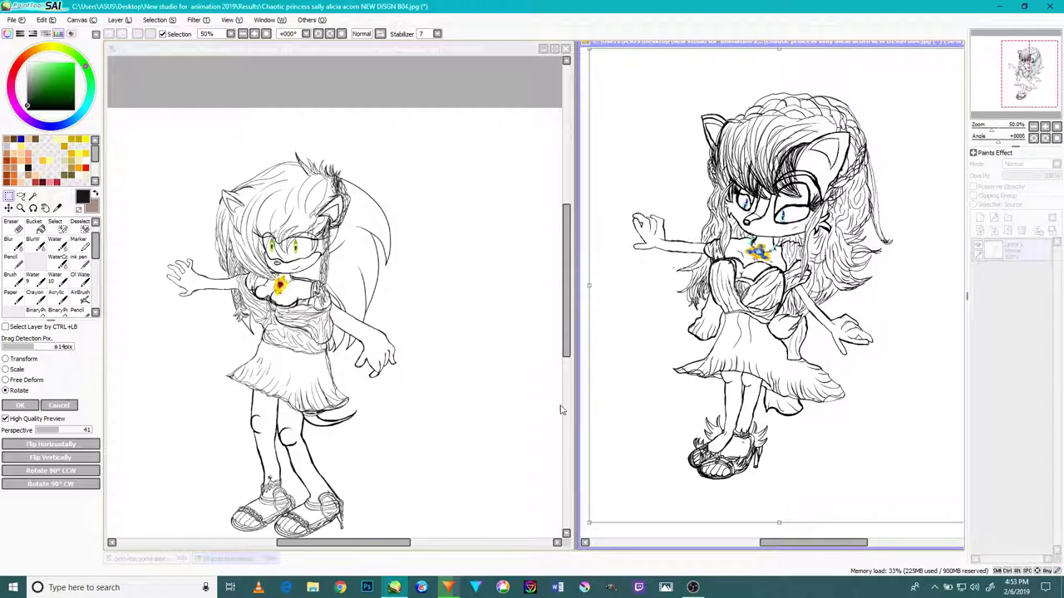
{"action": "left_click_drag", "start_coordinate": [589, 526], "coordinate": [652, 519]}
{"action": "left_click_drag", "start_coordinate": [692, 478], "coordinate": [694, 480]}
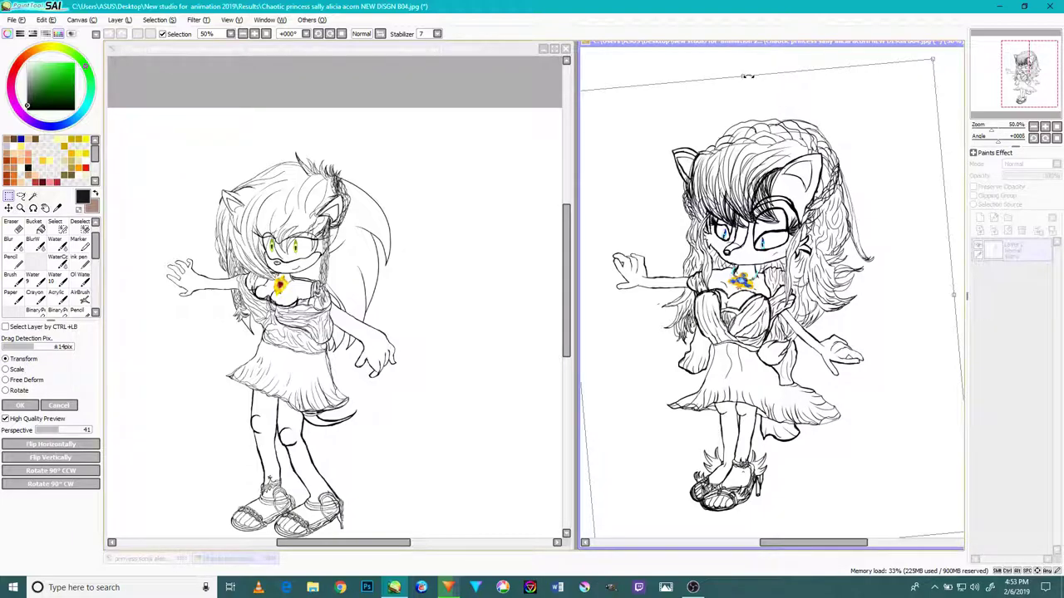
{"action": "left_click_drag", "start_coordinate": [929, 63], "coordinate": [974, 31]}
{"action": "left_click_drag", "start_coordinate": [735, 375], "coordinate": [729, 383]}
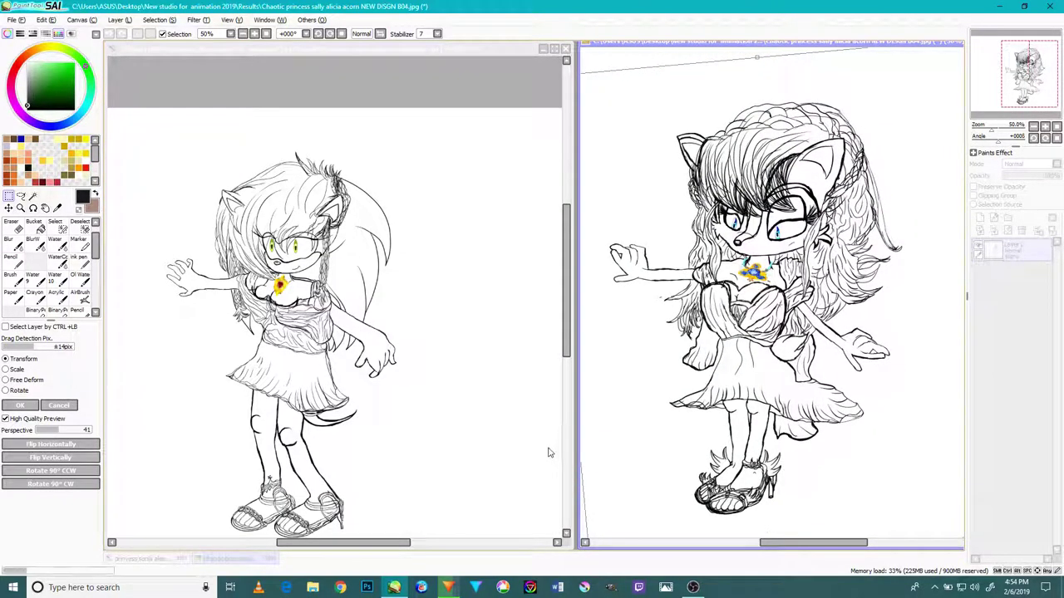
Step: Return to the main princess drawing and thicken the ankle bend above the sandal strap with the Pencil at size 6
{"action": "left_click", "coordinate": [420, 414]}
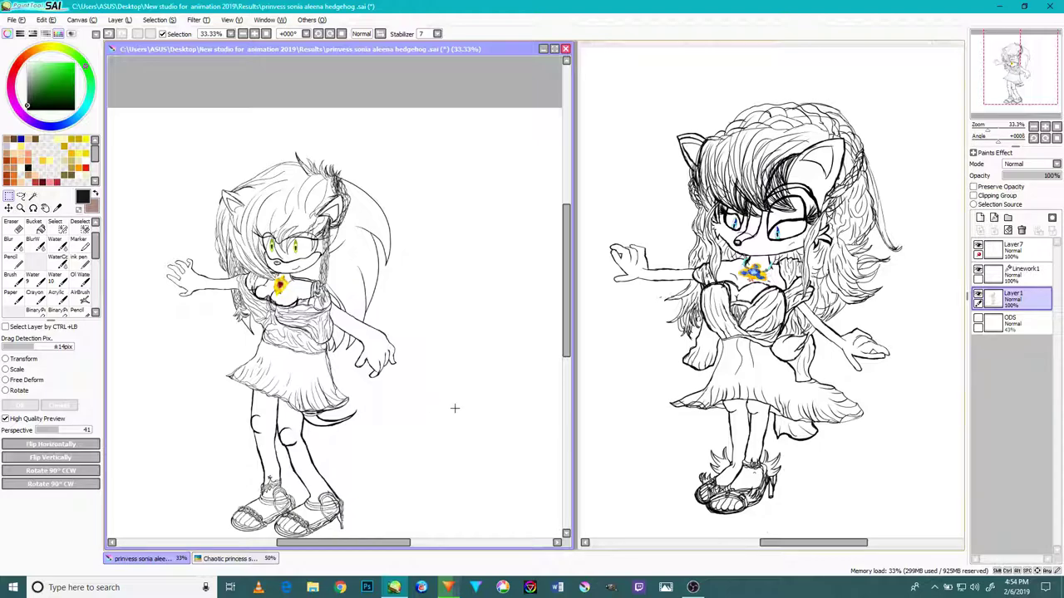
{"action": "left_click_drag", "start_coordinate": [447, 404], "coordinate": [479, 355]}
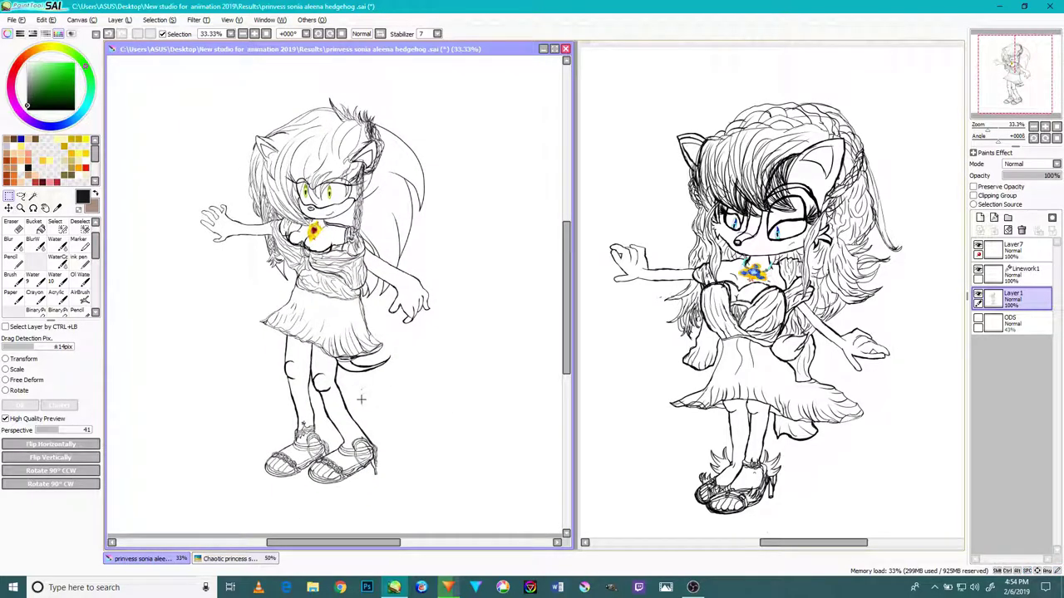
{"action": "scroll", "coordinate": [361, 394], "scroll_direction": "up", "scroll_amount": 5}
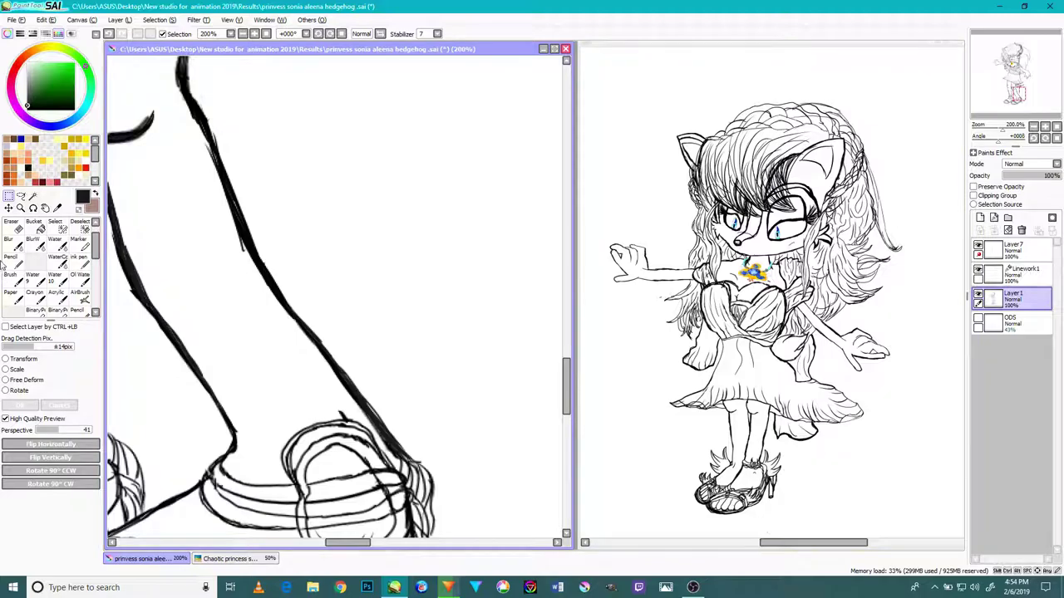
{"action": "scroll", "coordinate": [84, 299], "scroll_direction": "down", "scroll_amount": 1}
{"action": "left_click", "coordinate": [81, 295]}
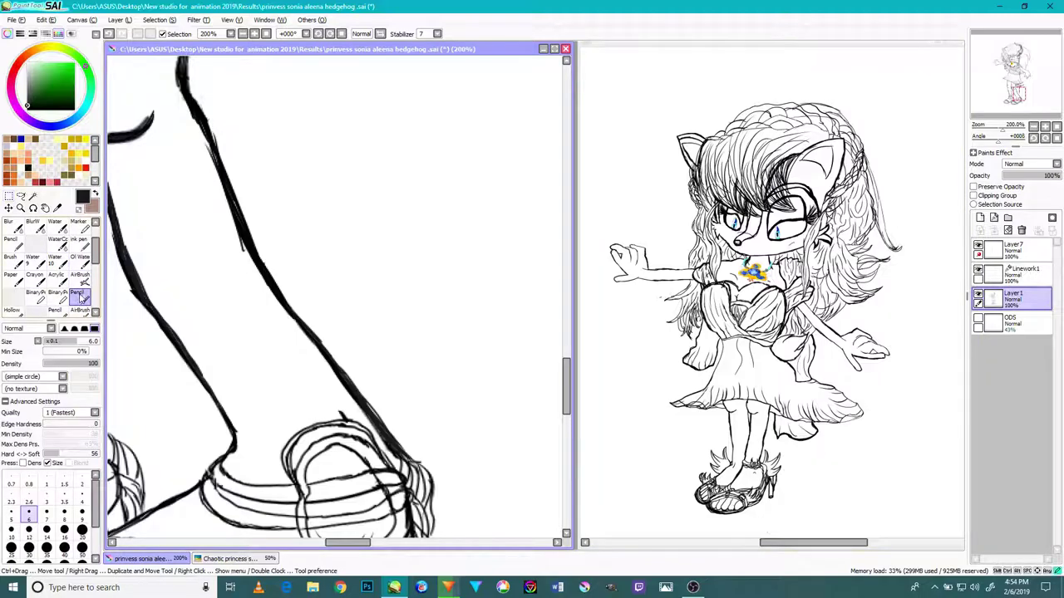
{"action": "scroll", "coordinate": [239, 438], "scroll_direction": "up", "scroll_amount": 3}
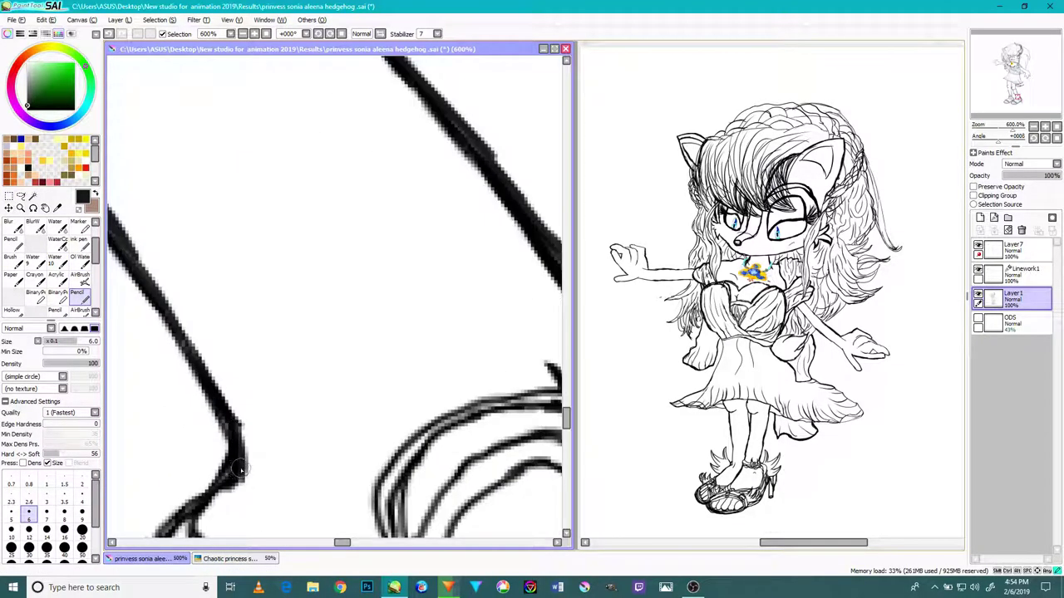
{"action": "scroll", "coordinate": [218, 497], "scroll_direction": "down", "scroll_amount": 3}
{"action": "scroll", "coordinate": [218, 497], "scroll_direction": "up", "scroll_amount": 4}
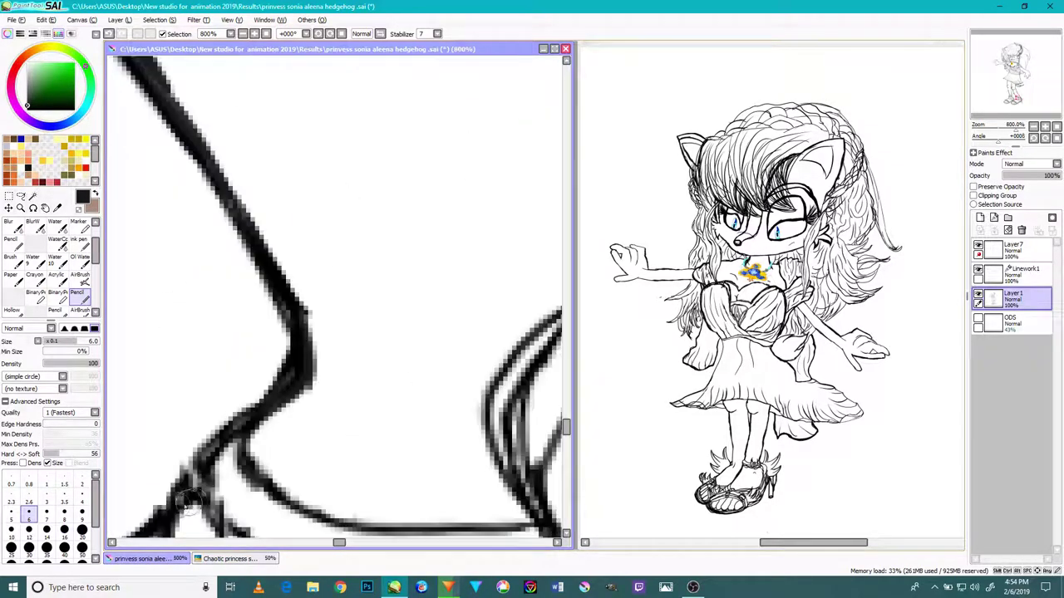
{"action": "scroll", "coordinate": [232, 430], "scroll_direction": "down", "scroll_amount": 4}
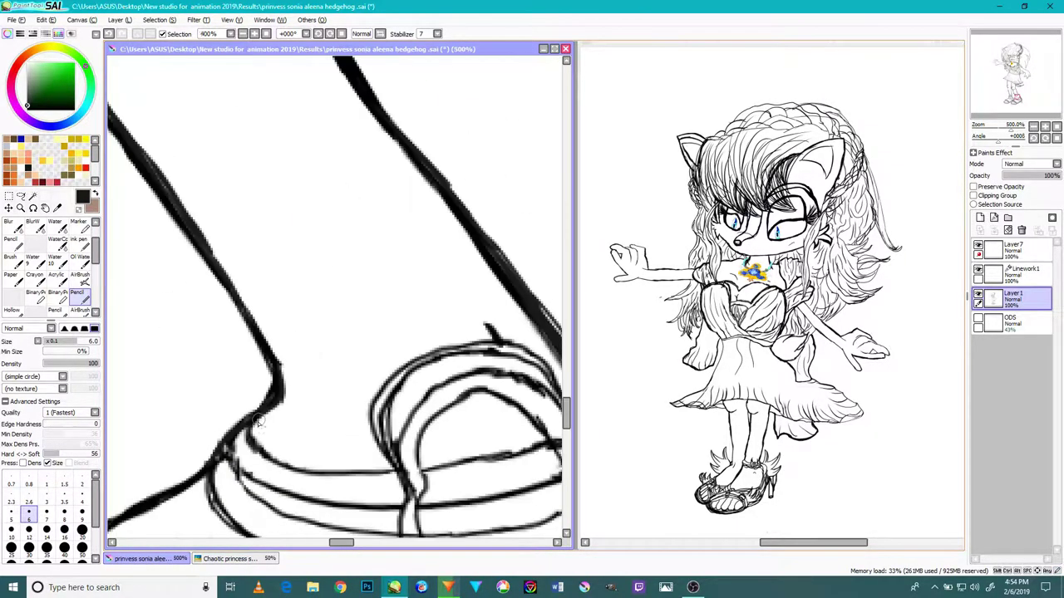
Step: Darken the outer edge of the sandal's back strap at the heel beneath the leg line
{"action": "scroll", "coordinate": [387, 458], "scroll_direction": "up", "scroll_amount": 2}
{"action": "scroll", "coordinate": [211, 426], "scroll_direction": "up", "scroll_amount": 1}
{"action": "left_click_drag", "start_coordinate": [271, 376], "coordinate": [299, 422]}
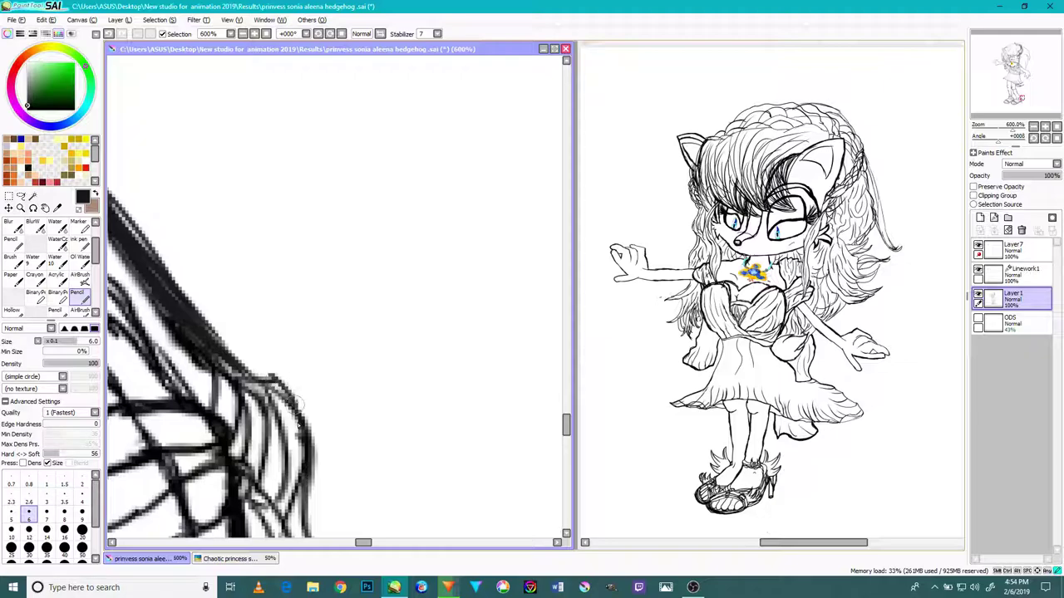
{"action": "mouse_move", "coordinate": [279, 387]}
{"action": "left_mouse_down"}
{"action": "mouse_move", "coordinate": [245, 369]}
{"action": "mouse_move", "coordinate": [267, 383]}
{"action": "mouse_move", "coordinate": [310, 452]}
{"action": "mouse_move", "coordinate": [291, 501]}
{"action": "mouse_move", "coordinate": [295, 483]}
{"action": "mouse_move", "coordinate": [311, 533]}
{"action": "left_mouse_up"}
{"action": "scroll", "coordinate": [301, 509], "scroll_direction": "down", "scroll_amount": 3}
{"action": "scroll", "coordinate": [190, 374], "scroll_direction": "down", "scroll_amount": 3}
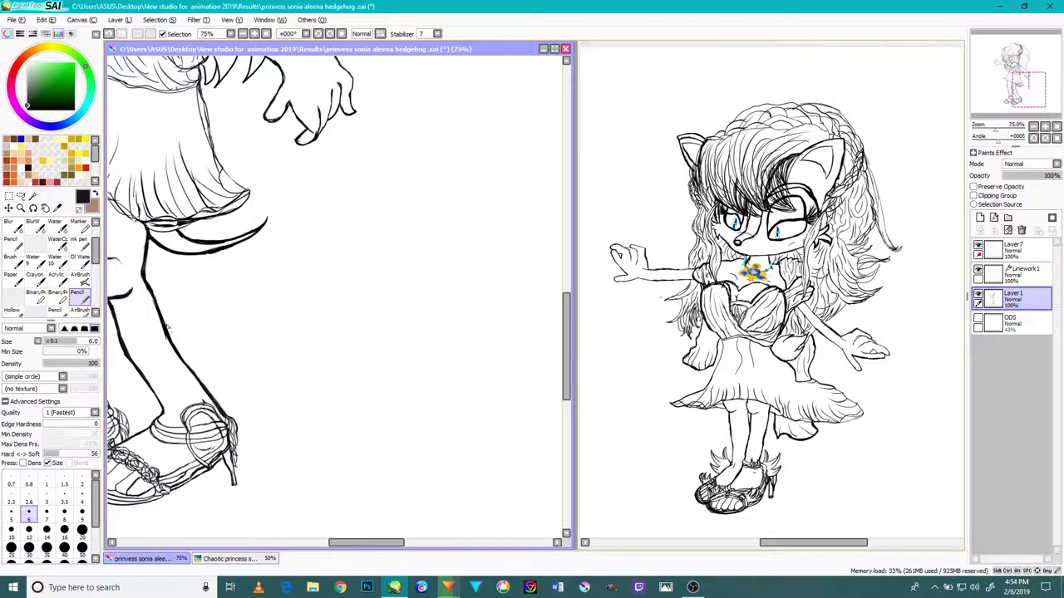
Step: Thicken and smooth the leg's back line around the knee bend and up toward the tail
{"action": "scroll", "coordinate": [167, 329], "scroll_direction": "up", "scroll_amount": 5}
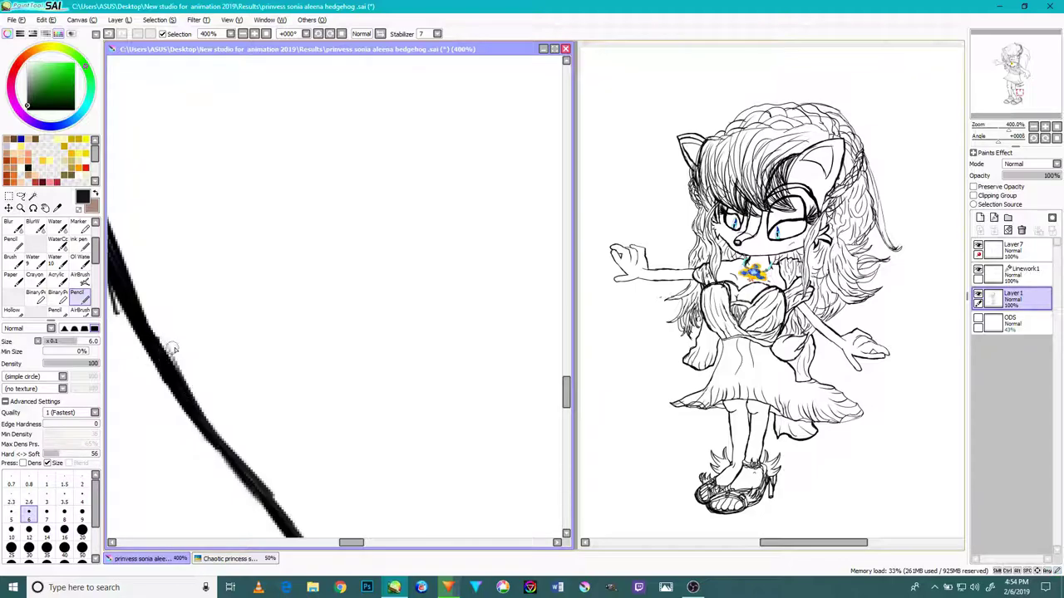
{"action": "left_click_drag", "start_coordinate": [306, 320], "coordinate": [530, 466]}
{"action": "left_click_drag", "start_coordinate": [345, 248], "coordinate": [384, 356]}
{"action": "left_click_drag", "start_coordinate": [303, 336], "coordinate": [262, 276]}
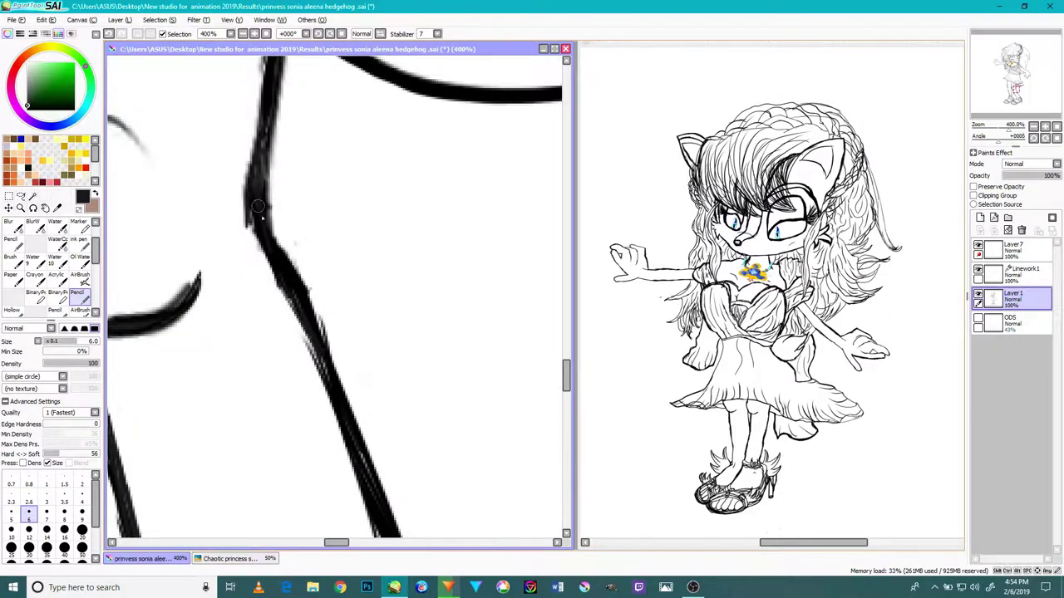
{"action": "scroll", "coordinate": [257, 202], "scroll_direction": "down", "scroll_amount": 4}
{"action": "scroll", "coordinate": [264, 193], "scroll_direction": "up", "scroll_amount": 4}
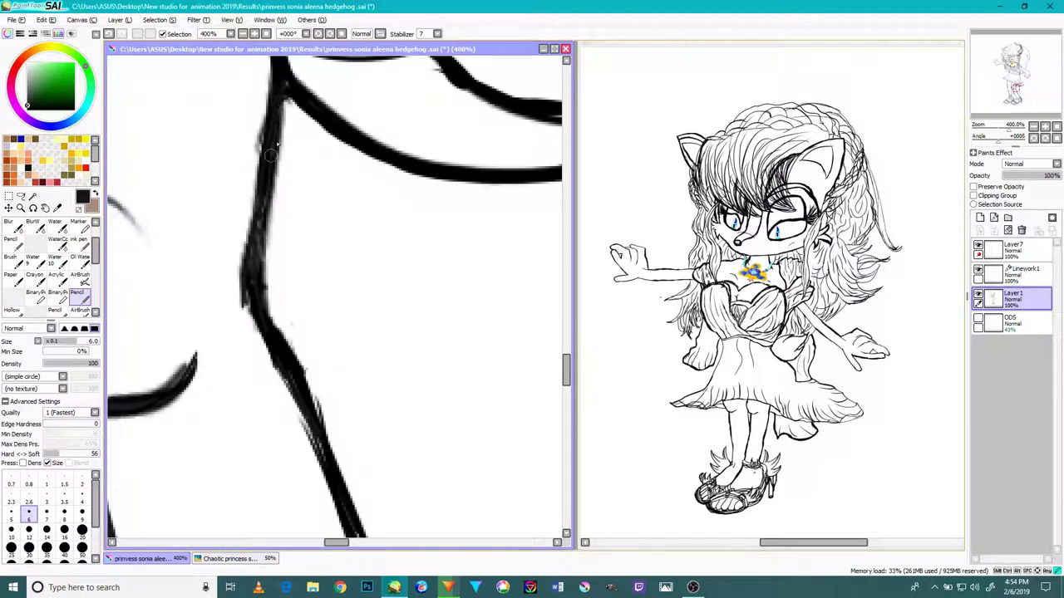
Step: Lasso the lower end of the left leg's knee curve, free-deform it into a fuller upward bend, and clear the selection
{"action": "scroll", "coordinate": [265, 165], "scroll_direction": "down", "scroll_amount": 4}
{"action": "scroll", "coordinate": [244, 201], "scroll_direction": "down", "scroll_amount": 1}
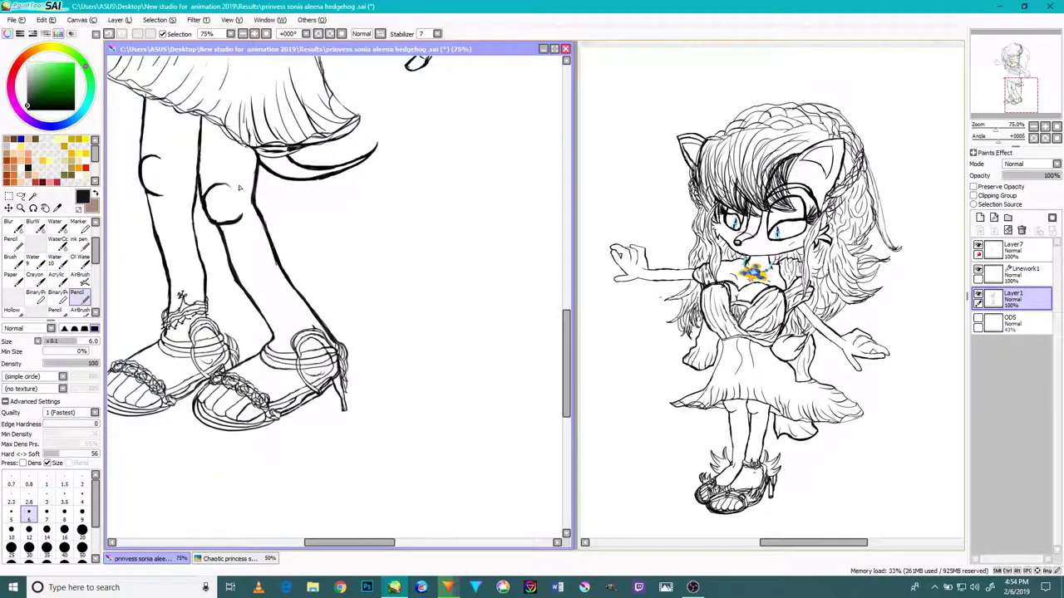
{"action": "left_click_drag", "start_coordinate": [202, 210], "coordinate": [307, 258]}
{"action": "scroll", "coordinate": [347, 262], "scroll_direction": "up", "scroll_amount": 5}
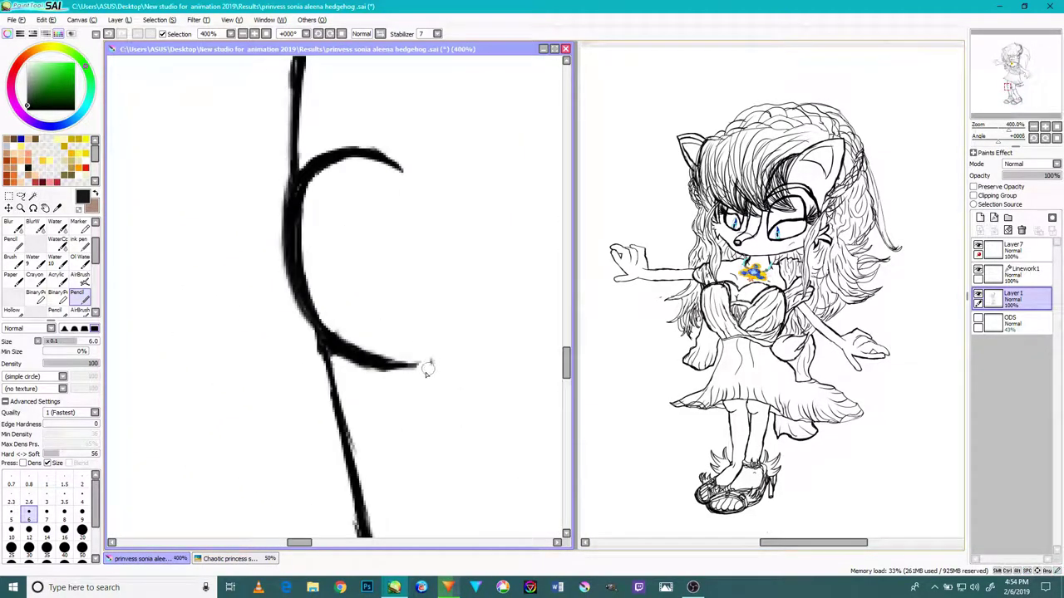
{"action": "left_click", "coordinate": [21, 196]}
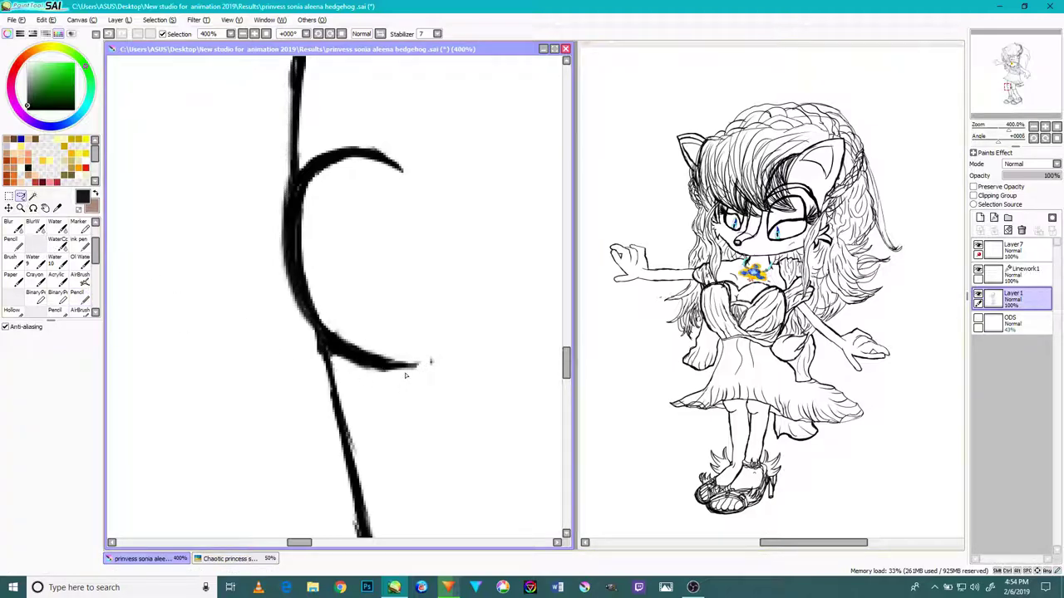
{"action": "left_click_drag", "start_coordinate": [349, 324], "coordinate": [453, 334]}
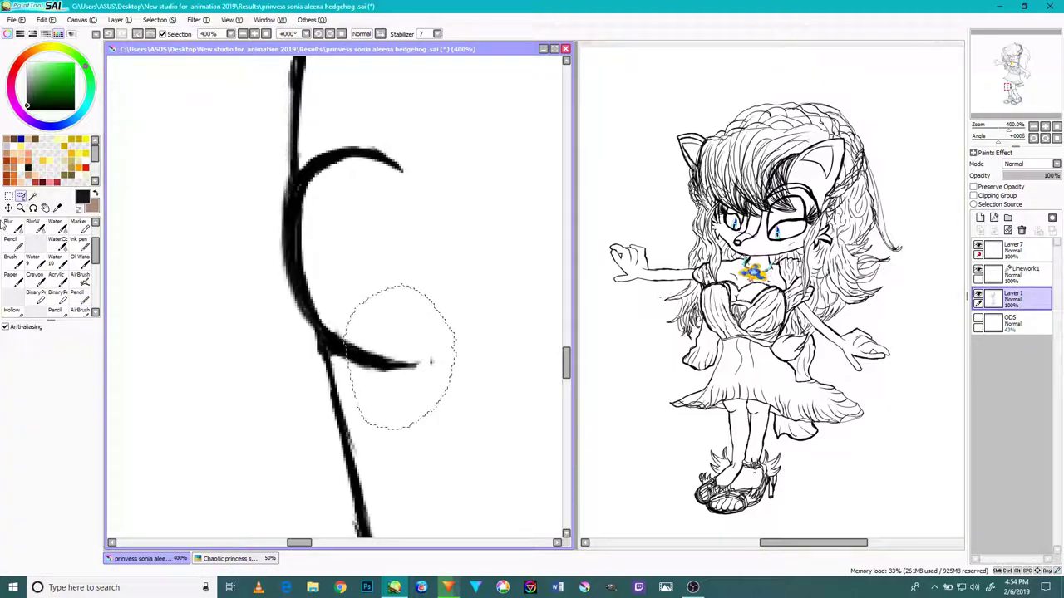
{"action": "key", "text": "ctrl+t"}
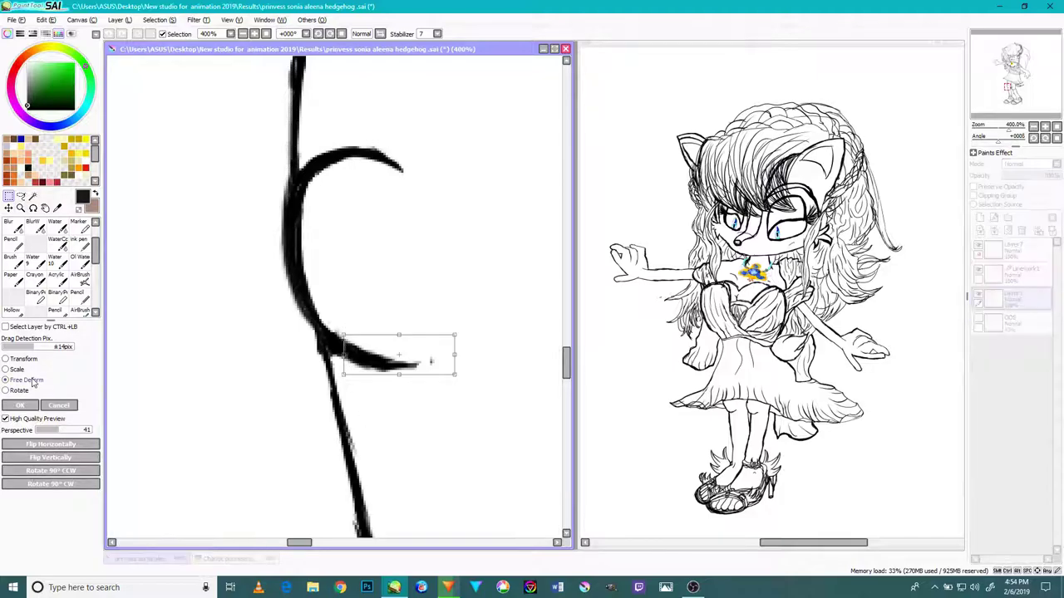
{"action": "mouse_move", "coordinate": [454, 375]}
{"action": "left_mouse_down"}
{"action": "mouse_move", "coordinate": [435, 404]}
{"action": "mouse_move", "coordinate": [456, 388]}
{"action": "left_mouse_up"}
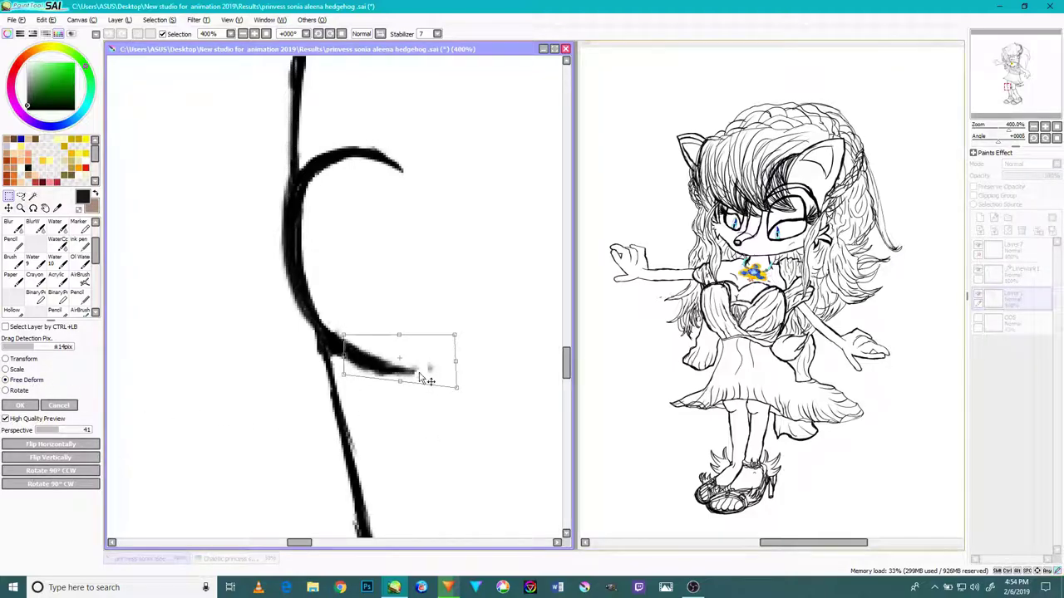
{"action": "mouse_move", "coordinate": [455, 335]}
{"action": "left_mouse_down"}
{"action": "mouse_move", "coordinate": [446, 311]}
{"action": "mouse_move", "coordinate": [381, 320]}
{"action": "left_mouse_up"}
{"action": "left_click_drag", "start_coordinate": [459, 388], "coordinate": [462, 370]}
{"action": "left_click_drag", "start_coordinate": [342, 376], "coordinate": [350, 385]}
{"action": "left_click_drag", "start_coordinate": [412, 377], "coordinate": [415, 384]}
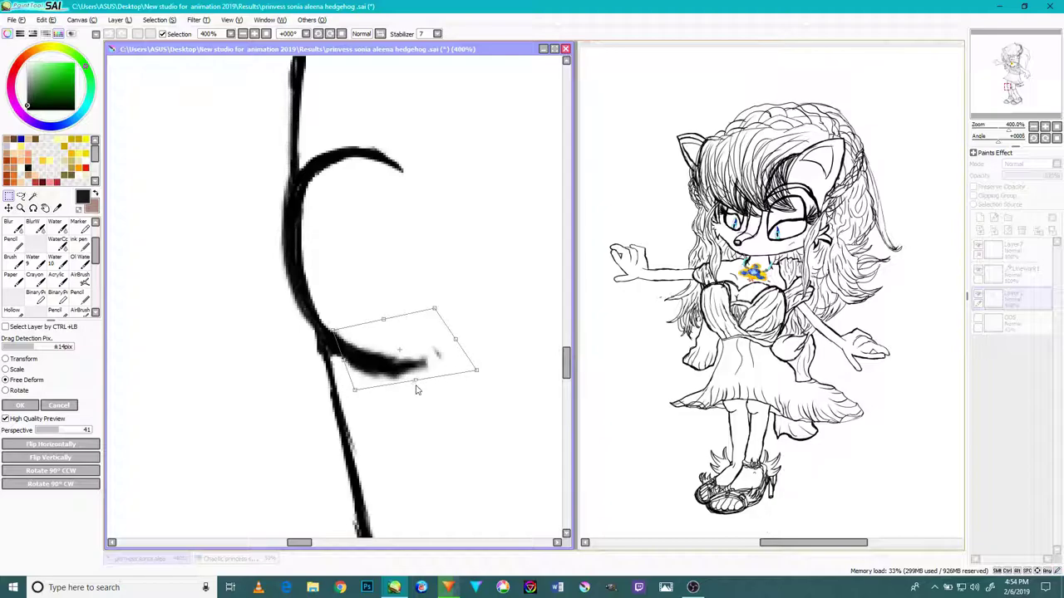
{"action": "key", "text": "Return"}
{"action": "scroll", "coordinate": [412, 407], "scroll_direction": "down", "scroll_amount": 6}
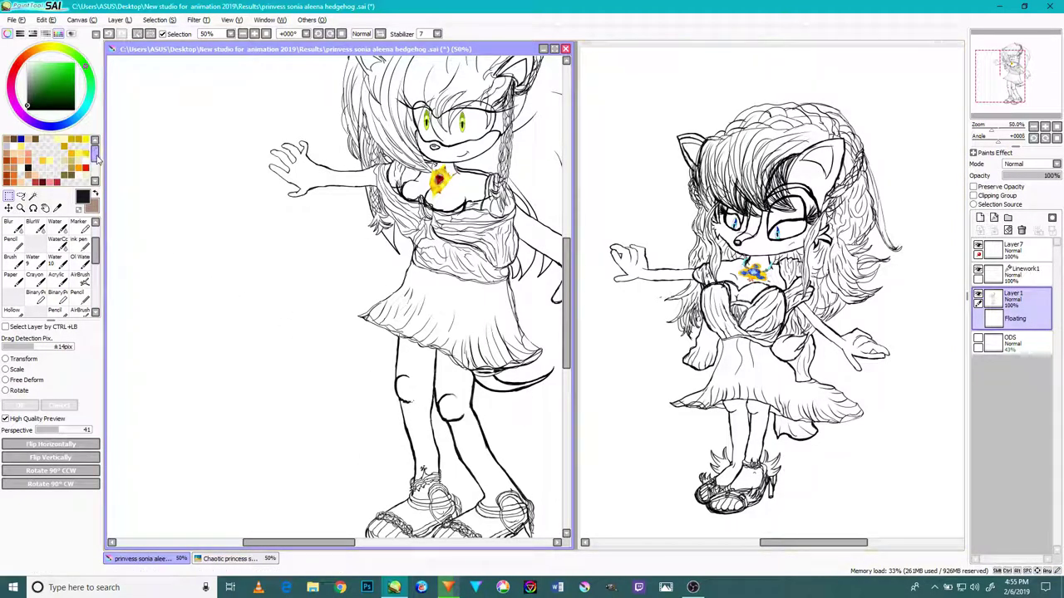
{"action": "scroll", "coordinate": [397, 372], "scroll_direction": "up", "scroll_amount": 3}
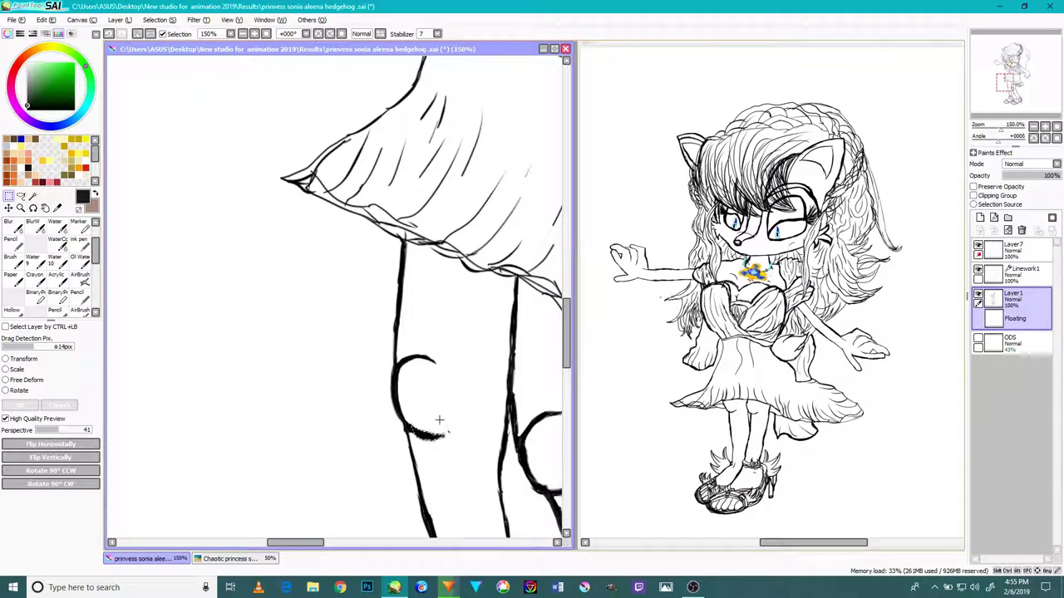
{"action": "left_click", "coordinate": [138, 35]}
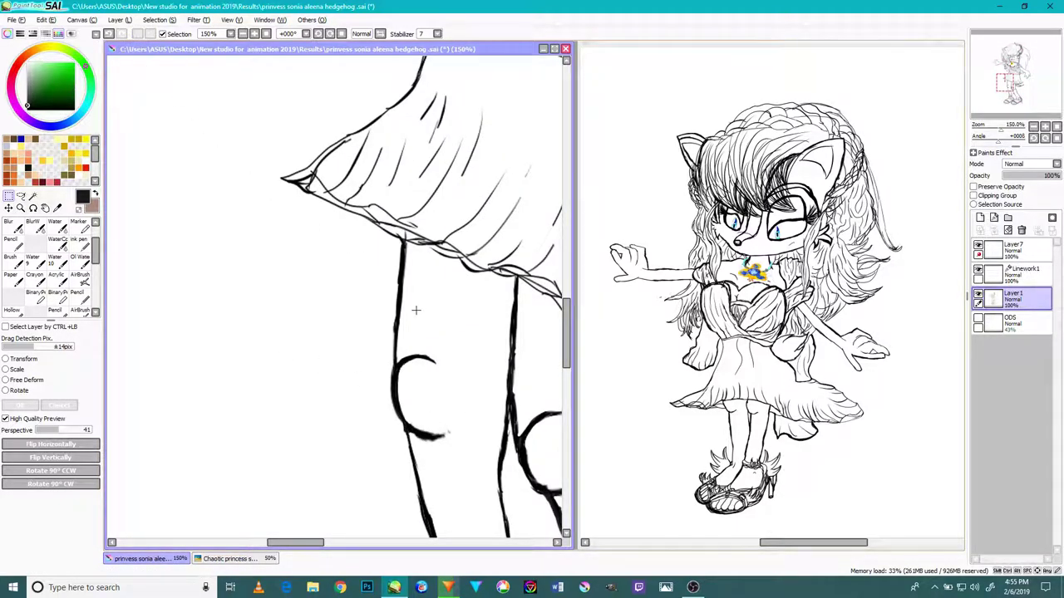
Step: Erase the stray overlapping strokes inside the pointed left corner of the skirt hem with the Eraser
{"action": "scroll", "coordinate": [415, 313], "scroll_direction": "down", "scroll_amount": 3}
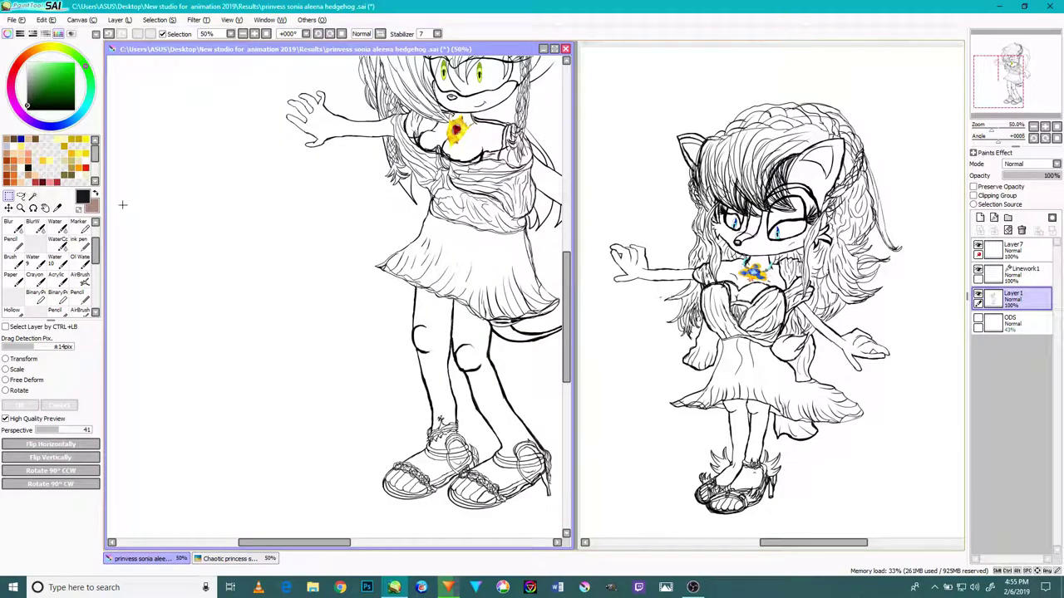
{"action": "scroll", "coordinate": [42, 243], "scroll_direction": "up", "scroll_amount": 2}
{"action": "left_click", "coordinate": [20, 245]}
{"action": "scroll", "coordinate": [342, 390], "scroll_direction": "up", "scroll_amount": 8}
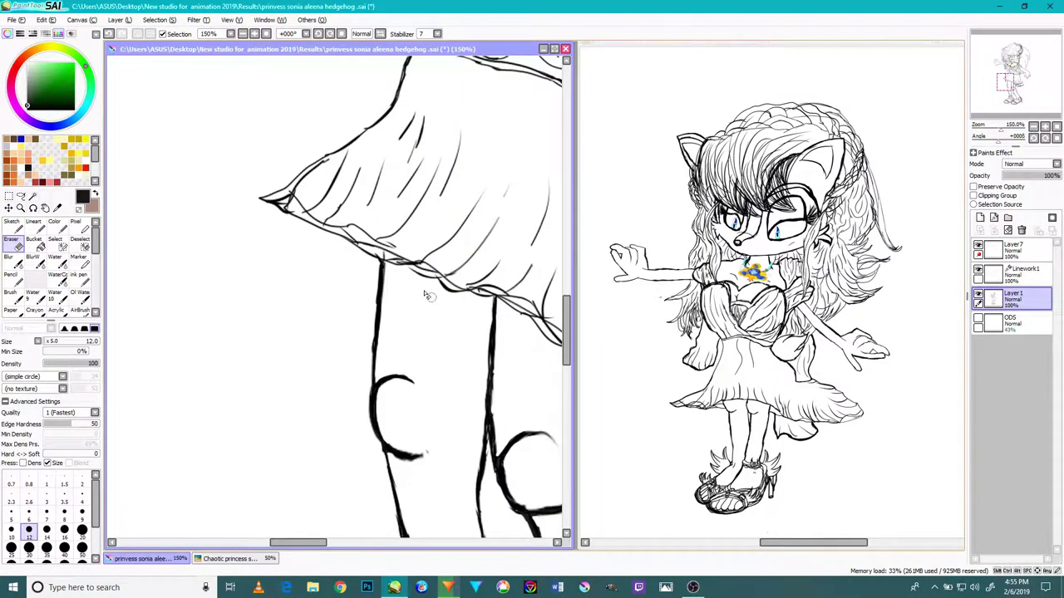
{"action": "mouse_move", "coordinate": [358, 225]}
{"action": "left_mouse_down"}
{"action": "mouse_move", "coordinate": [308, 224]}
{"action": "mouse_move", "coordinate": [362, 243]}
{"action": "left_mouse_up"}
{"action": "scroll", "coordinate": [218, 177], "scroll_direction": "down", "scroll_amount": 6}
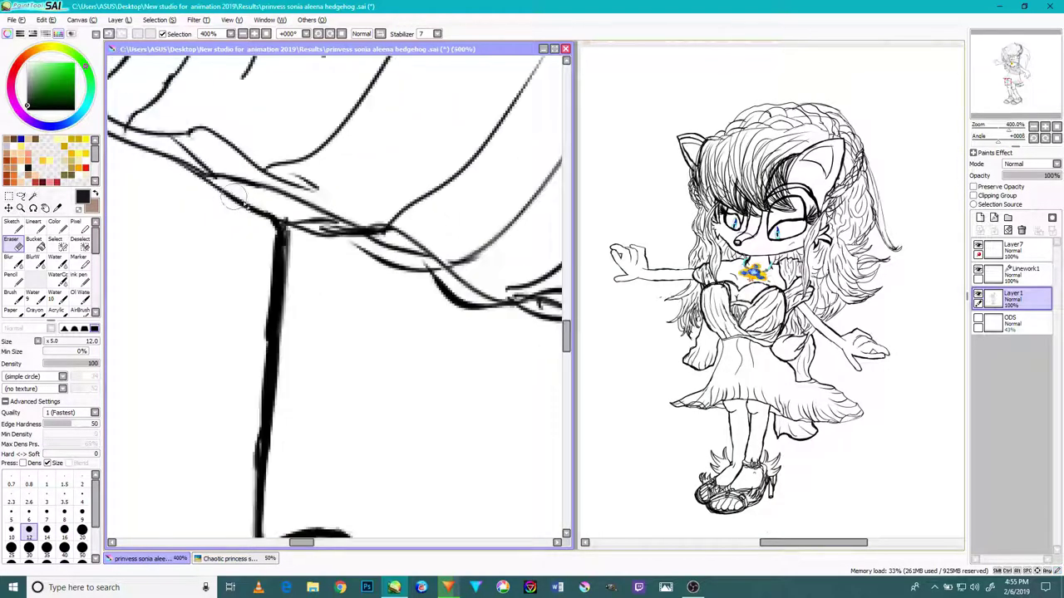
{"action": "scroll", "coordinate": [226, 158], "scroll_direction": "up", "scroll_amount": 5}
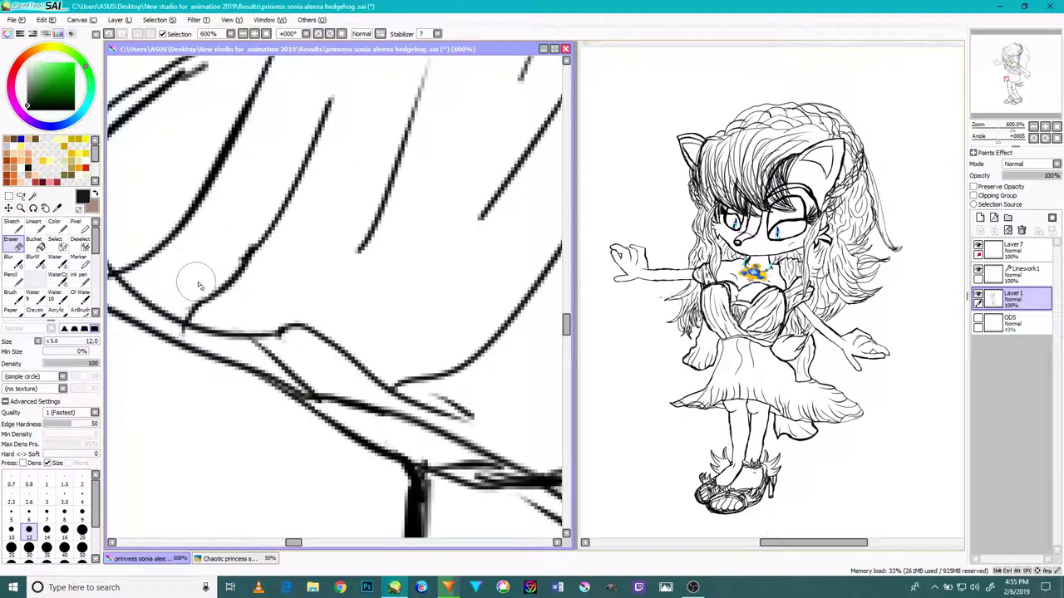
{"action": "left_click_drag", "start_coordinate": [226, 262], "coordinate": [540, 316]}
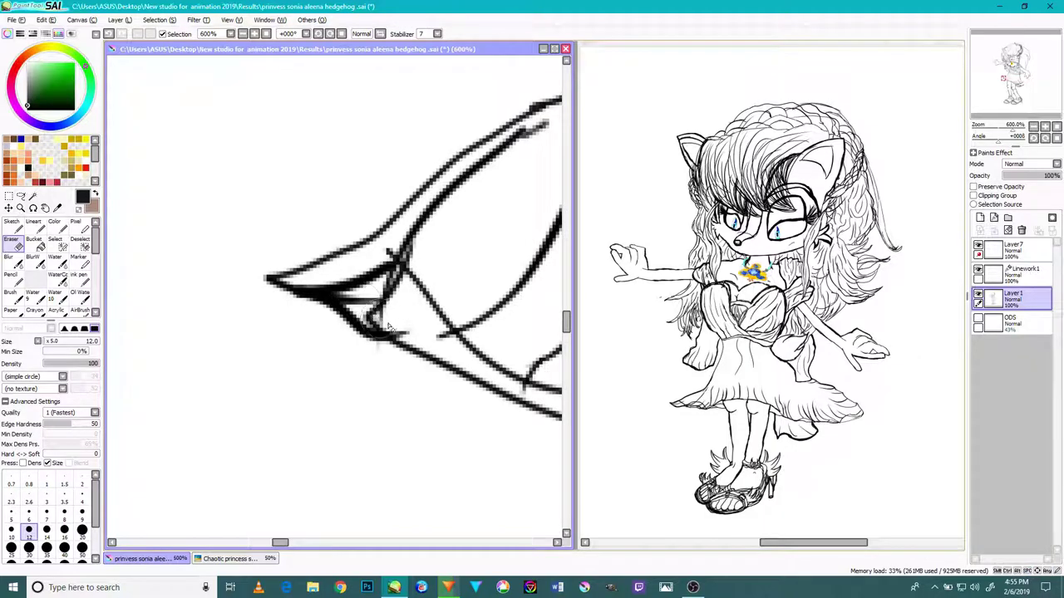
{"action": "scroll", "coordinate": [387, 320], "scroll_direction": "up", "scroll_amount": 3}
{"action": "mouse_move", "coordinate": [356, 250]}
{"action": "left_mouse_down"}
{"action": "mouse_move", "coordinate": [325, 260]}
{"action": "mouse_move", "coordinate": [316, 250]}
{"action": "mouse_move", "coordinate": [266, 275]}
{"action": "mouse_move", "coordinate": [240, 250]}
{"action": "mouse_move", "coordinate": [350, 203]}
{"action": "mouse_move", "coordinate": [365, 211]}
{"action": "mouse_move", "coordinate": [393, 182]}
{"action": "mouse_move", "coordinate": [297, 239]}
{"action": "mouse_move", "coordinate": [286, 265]}
{"action": "mouse_move", "coordinate": [322, 309]}
{"action": "mouse_move", "coordinate": [272, 287]}
{"action": "mouse_move", "coordinate": [311, 307]}
{"action": "mouse_move", "coordinate": [363, 309]}
{"action": "mouse_move", "coordinate": [388, 347]}
{"action": "mouse_move", "coordinate": [368, 353]}
{"action": "mouse_move", "coordinate": [356, 341]}
{"action": "mouse_move", "coordinate": [379, 364]}
{"action": "mouse_move", "coordinate": [367, 437]}
{"action": "mouse_move", "coordinate": [375, 407]}
{"action": "left_mouse_up"}
{"action": "scroll", "coordinate": [356, 427], "scroll_direction": "down", "scroll_amount": 3}
{"action": "scroll", "coordinate": [383, 424], "scroll_direction": "up", "scroll_amount": 2}
{"action": "mouse_move", "coordinate": [323, 387]}
{"action": "left_mouse_down"}
{"action": "mouse_move", "coordinate": [281, 361]}
{"action": "mouse_move", "coordinate": [291, 366]}
{"action": "left_mouse_up"}
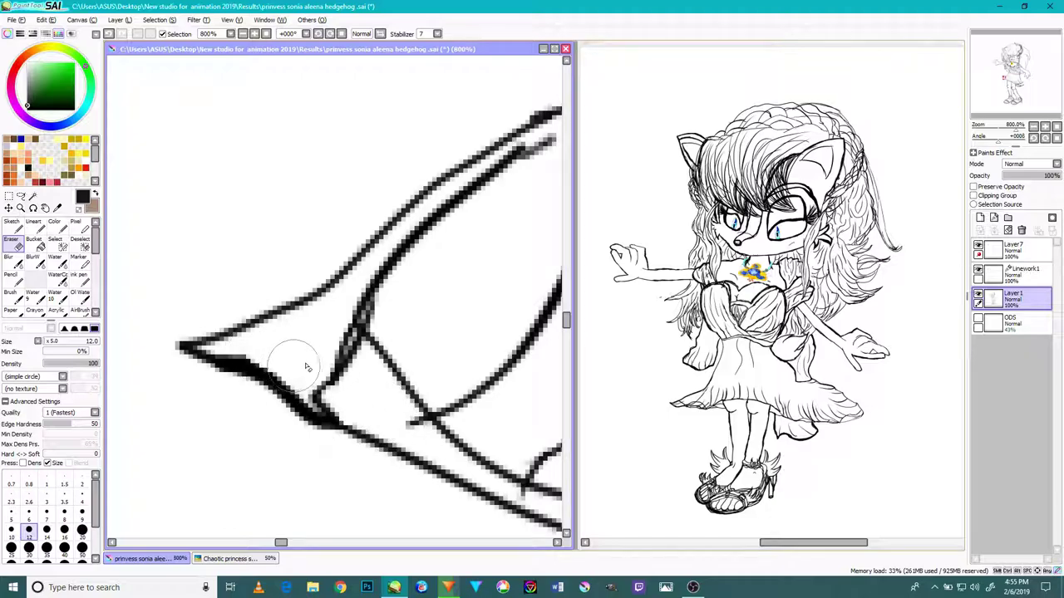
Step: Erase the doubled lines where the inner fold strokes meet beside the skirt's pointed left corner
{"action": "scroll", "coordinate": [305, 367], "scroll_direction": "up", "scroll_amount": 2}
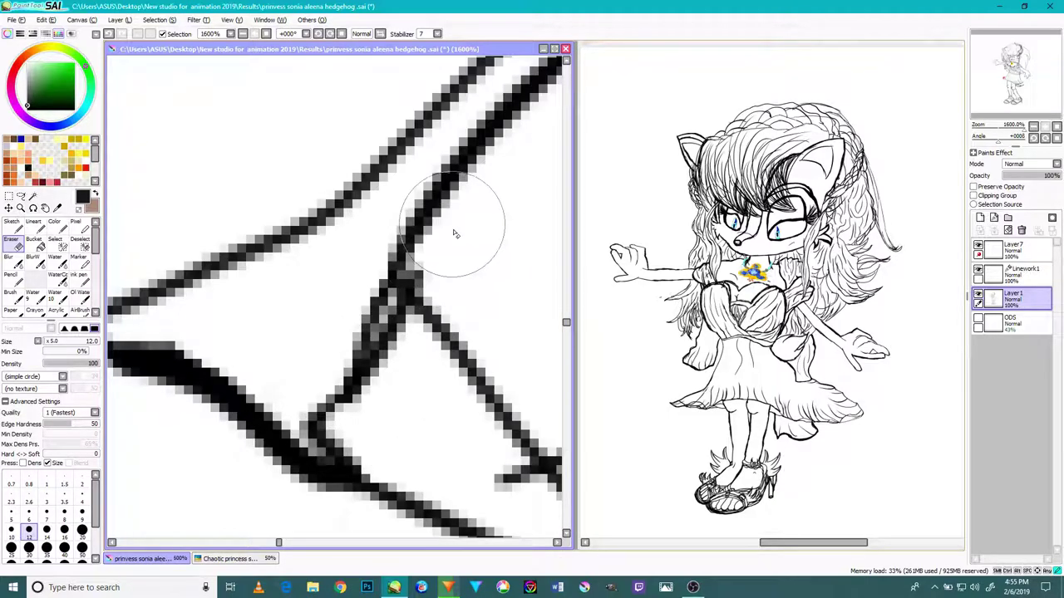
{"action": "scroll", "coordinate": [452, 274], "scroll_direction": "down", "scroll_amount": 4}
{"action": "scroll", "coordinate": [439, 295], "scroll_direction": "up", "scroll_amount": 3}
{"action": "mouse_move", "coordinate": [424, 253]}
{"action": "left_mouse_down"}
{"action": "mouse_move", "coordinate": [422, 284]}
{"action": "mouse_move", "coordinate": [406, 295]}
{"action": "left_mouse_up"}
{"action": "scroll", "coordinate": [414, 294], "scroll_direction": "down", "scroll_amount": 3}
{"action": "scroll", "coordinate": [414, 293], "scroll_direction": "down", "scroll_amount": 2}
{"action": "scroll", "coordinate": [486, 224], "scroll_direction": "up", "scroll_amount": 4}
{"action": "mouse_move", "coordinate": [410, 274]}
{"action": "left_mouse_down"}
{"action": "mouse_move", "coordinate": [399, 268]}
{"action": "mouse_move", "coordinate": [388, 287]}
{"action": "left_mouse_up"}
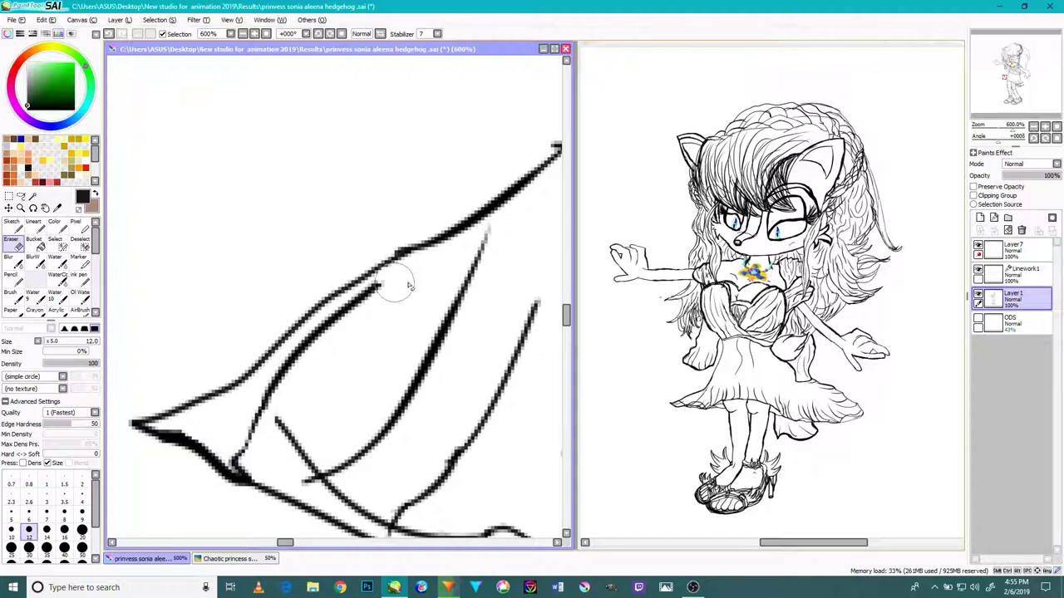
Step: Erase the overshooting line end and rough outer edge midway along the skirt's left outline
{"action": "scroll", "coordinate": [407, 286], "scroll_direction": "down", "scroll_amount": 4}
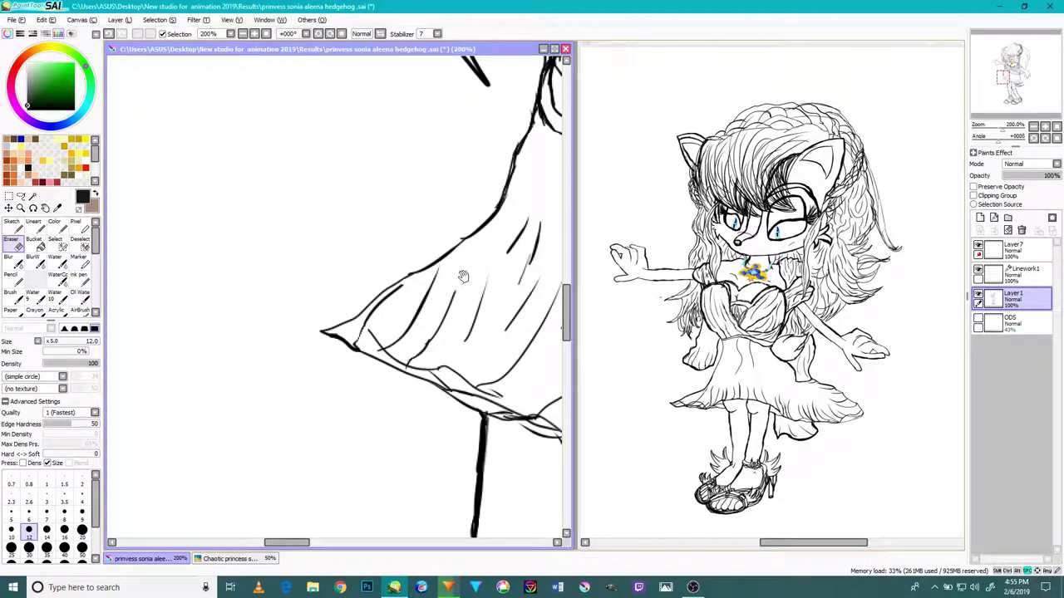
{"action": "scroll", "coordinate": [453, 291], "scroll_direction": "up", "scroll_amount": 1}
{"action": "scroll", "coordinate": [223, 331], "scroll_direction": "up", "scroll_amount": 1}
{"action": "scroll", "coordinate": [230, 323], "scroll_direction": "up", "scroll_amount": 2}
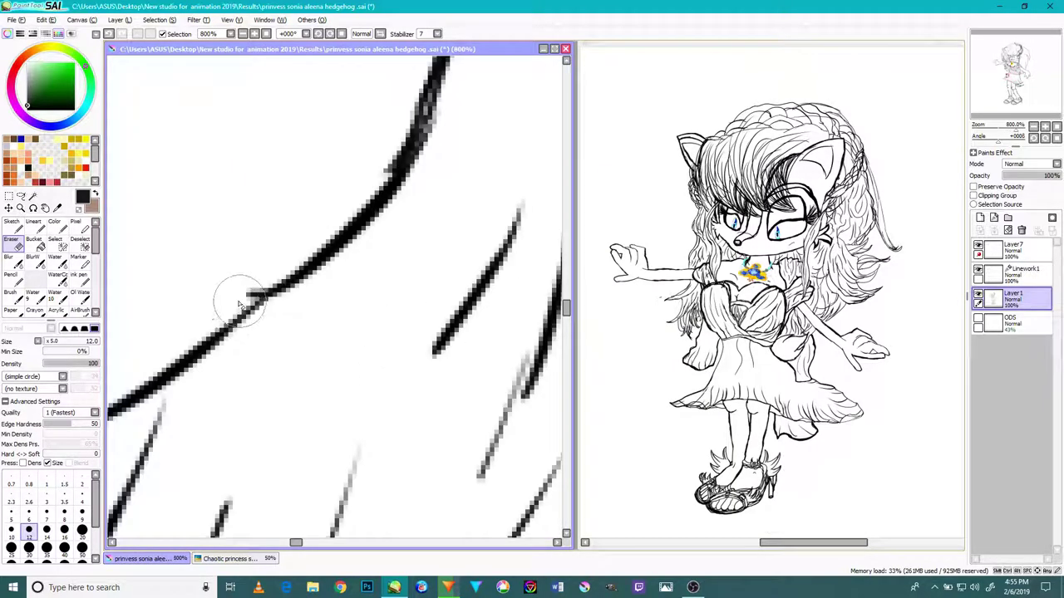
{"action": "mouse_move", "coordinate": [234, 292]}
{"action": "left_mouse_down"}
{"action": "mouse_move", "coordinate": [268, 290]}
{"action": "mouse_move", "coordinate": [376, 147]}
{"action": "mouse_move", "coordinate": [387, 155]}
{"action": "mouse_move", "coordinate": [410, 111]}
{"action": "mouse_move", "coordinate": [403, 123]}
{"action": "left_mouse_up"}
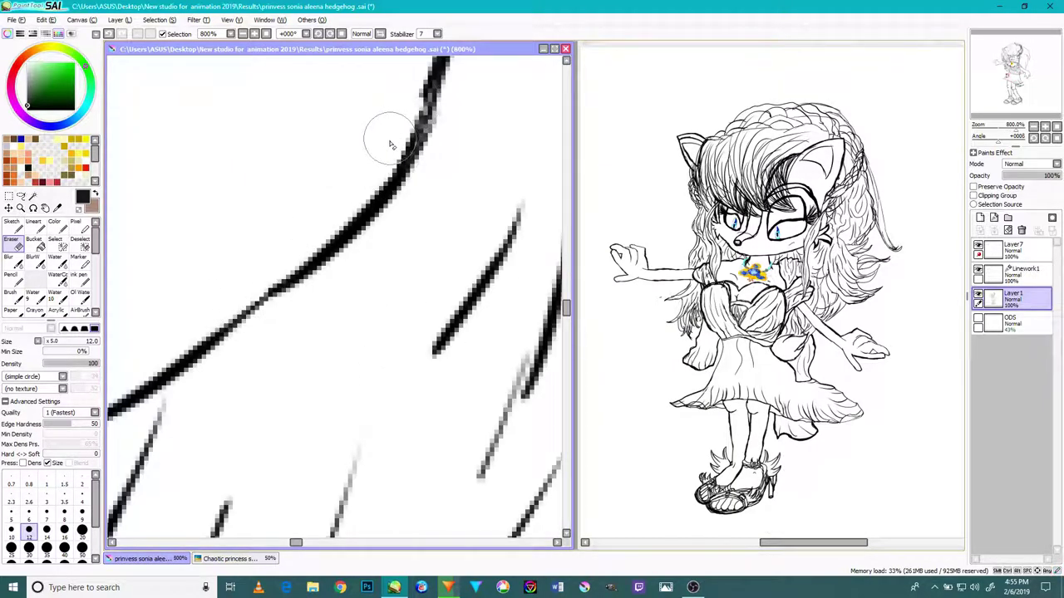
{"action": "scroll", "coordinate": [385, 147], "scroll_direction": "down", "scroll_amount": 4}
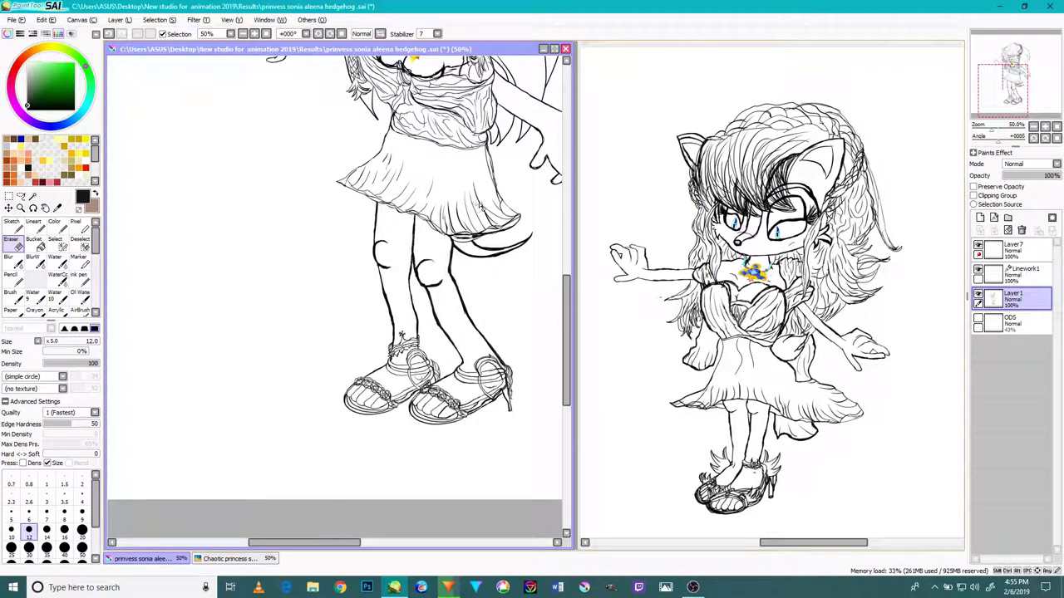
Step: Erase the doubled, ragged edges of the skirt's left outline just below the waist
{"action": "left_click_drag", "start_coordinate": [497, 195], "coordinate": [411, 443]}
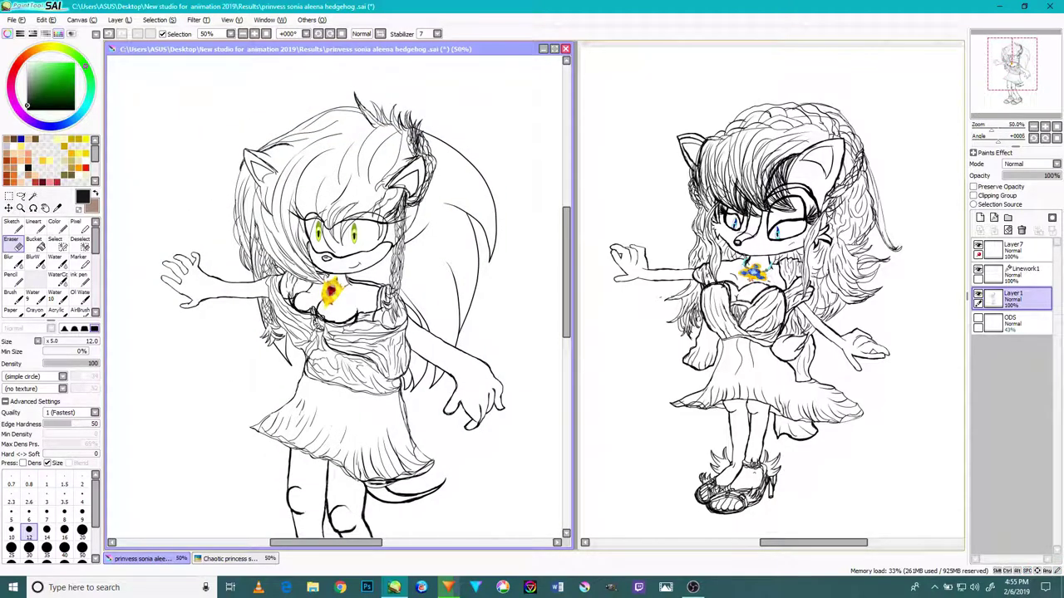
{"action": "scroll", "coordinate": [314, 356], "scroll_direction": "up", "scroll_amount": 6}
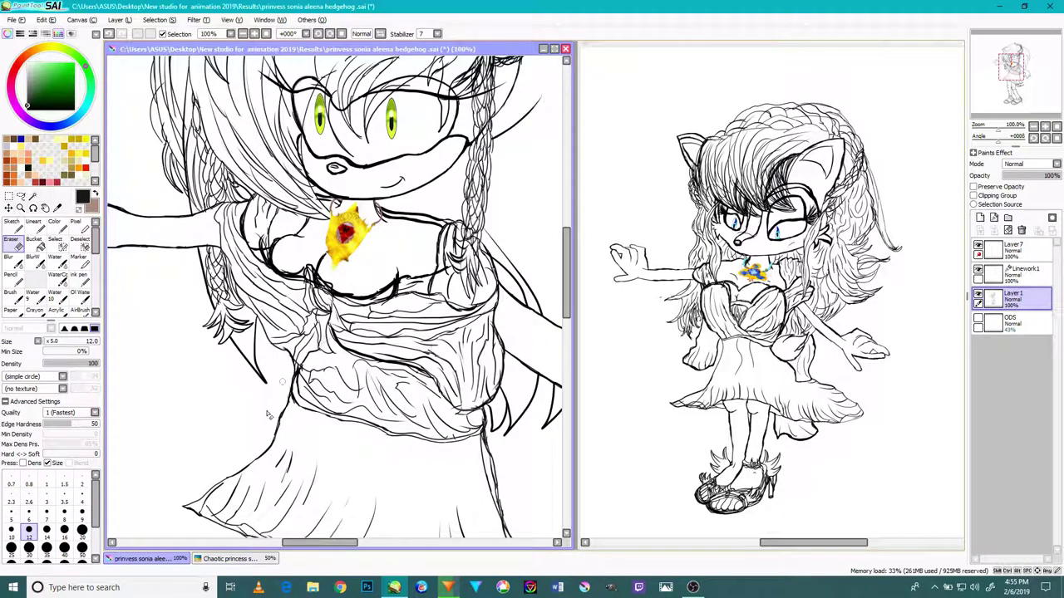
{"action": "scroll", "coordinate": [353, 389], "scroll_direction": "up", "scroll_amount": 1}
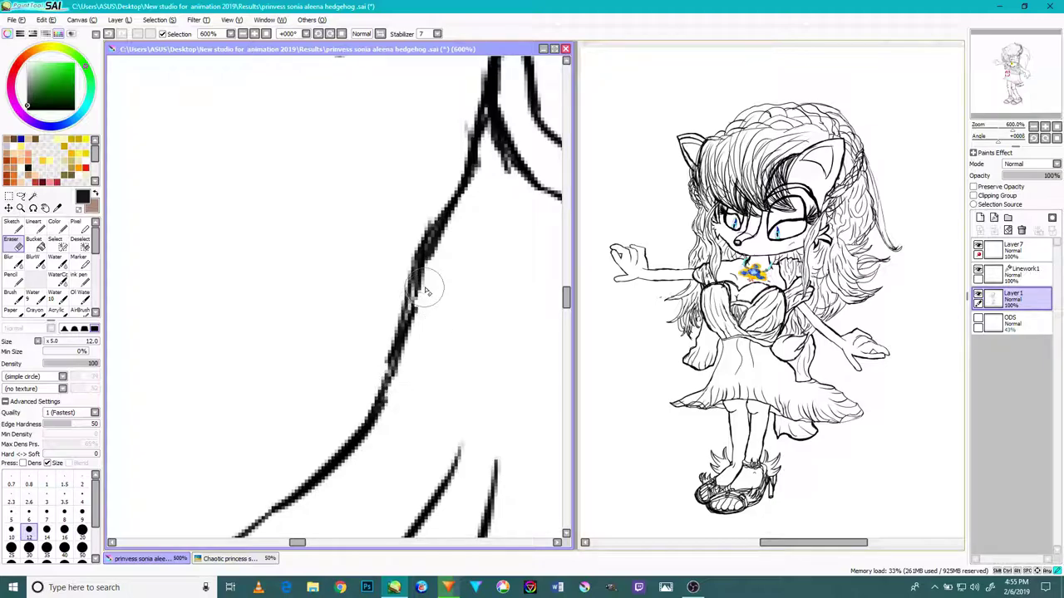
{"action": "mouse_move", "coordinate": [391, 348]}
{"action": "left_mouse_down"}
{"action": "mouse_move", "coordinate": [402, 264]}
{"action": "mouse_move", "coordinate": [418, 238]}
{"action": "left_mouse_up"}
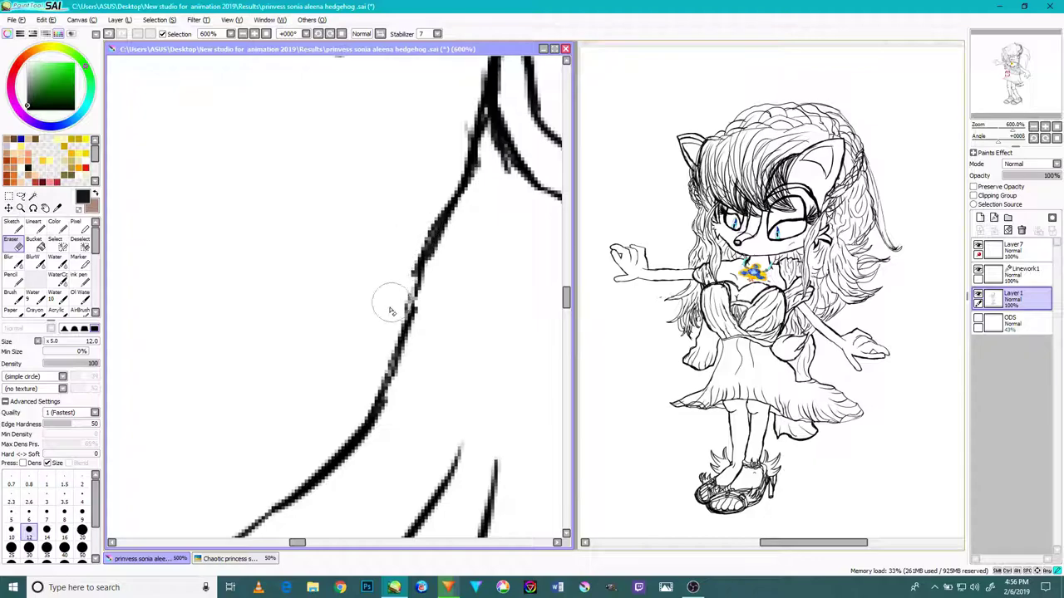
{"action": "scroll", "coordinate": [387, 310], "scroll_direction": "down", "scroll_amount": 2}
{"action": "scroll", "coordinate": [394, 266], "scroll_direction": "up", "scroll_amount": 3}
{"action": "mouse_move", "coordinate": [485, 280]}
{"action": "left_mouse_down"}
{"action": "mouse_move", "coordinate": [473, 242]}
{"action": "mouse_move", "coordinate": [491, 267]}
{"action": "left_mouse_up"}
{"action": "left_click_drag", "start_coordinate": [424, 227], "coordinate": [434, 212]}
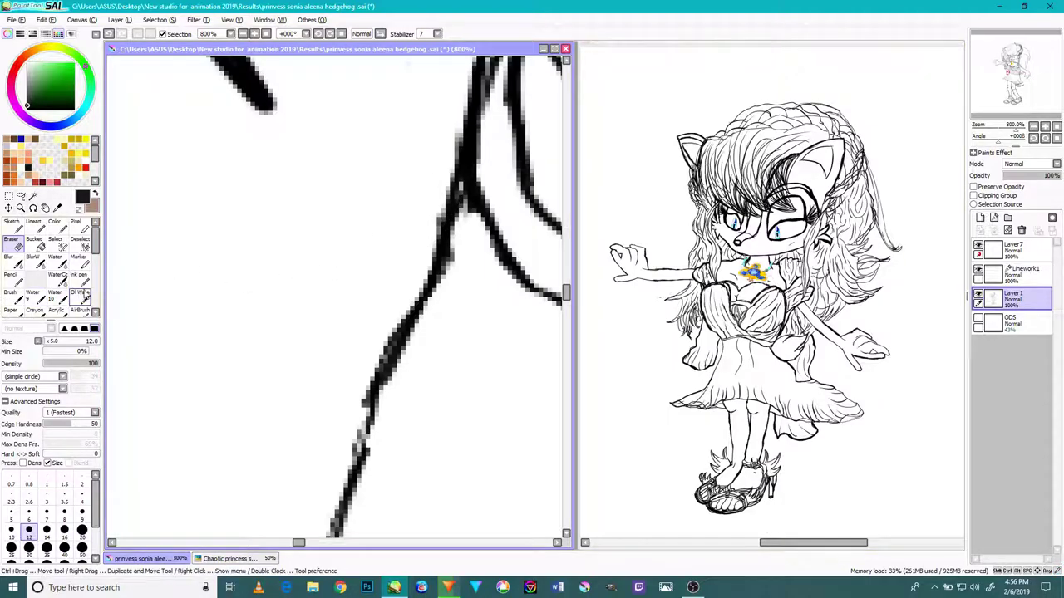
Step: Redraw the thinned left skirt outline below the waist as a solid black line with the size 6 Pencil
{"action": "scroll", "coordinate": [81, 295], "scroll_direction": "down", "scroll_amount": 1}
{"action": "left_click", "coordinate": [79, 309]}
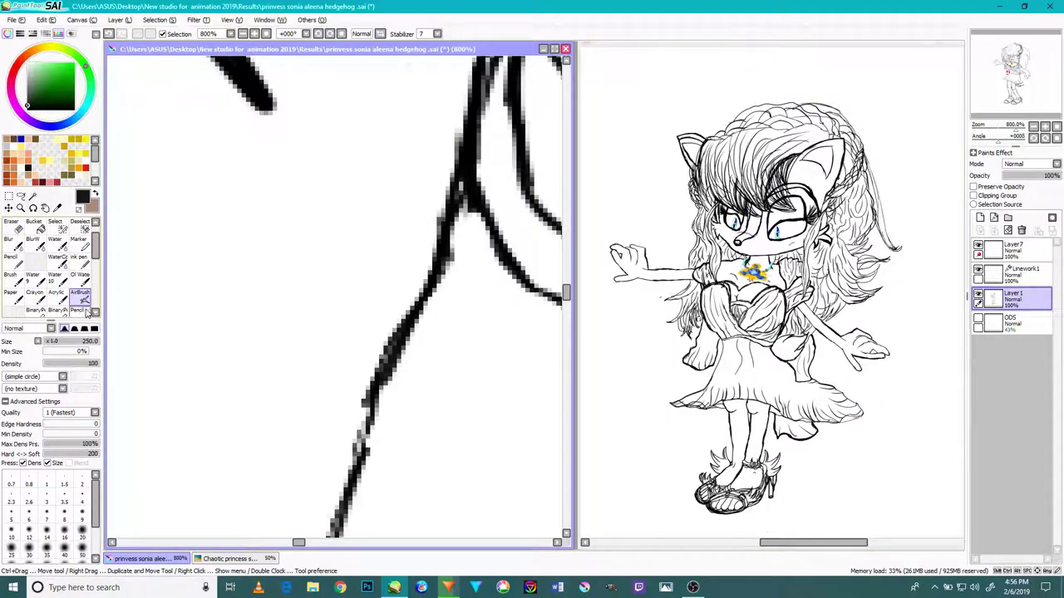
{"action": "left_click_drag", "start_coordinate": [358, 438], "coordinate": [388, 360]}
{"action": "mouse_move", "coordinate": [433, 263]}
{"action": "left_mouse_down"}
{"action": "mouse_move", "coordinate": [461, 193]}
{"action": "mouse_move", "coordinate": [455, 210]}
{"action": "left_mouse_up"}
{"action": "mouse_move", "coordinate": [397, 352]}
{"action": "left_mouse_down"}
{"action": "mouse_move", "coordinate": [359, 447]}
{"action": "mouse_move", "coordinate": [346, 342]}
{"action": "mouse_move", "coordinate": [407, 206]}
{"action": "left_mouse_up"}
{"action": "left_click_drag", "start_coordinate": [383, 384], "coordinate": [416, 256]}
{"action": "mouse_move", "coordinate": [407, 316]}
{"action": "left_mouse_down"}
{"action": "mouse_move", "coordinate": [455, 164]}
{"action": "mouse_move", "coordinate": [420, 242]}
{"action": "left_mouse_up"}
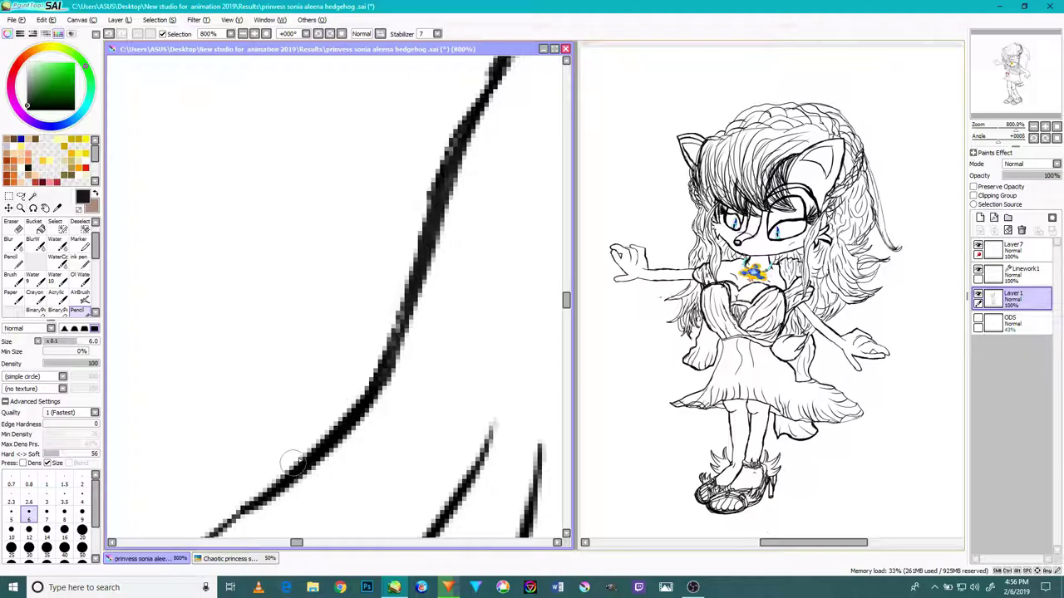
Step: Thicken the thin middle stretch of the skirt's left outline with repeated Pencil strokes along its lower edge
{"action": "left_click_drag", "start_coordinate": [340, 374], "coordinate": [473, 273]}
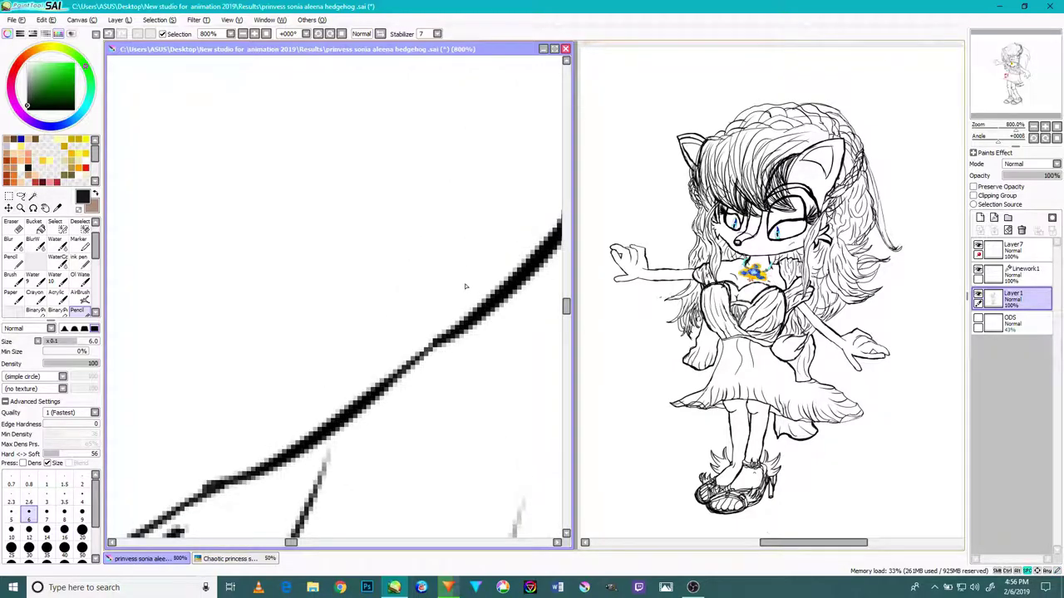
{"action": "left_click_drag", "start_coordinate": [452, 351], "coordinate": [384, 398]}
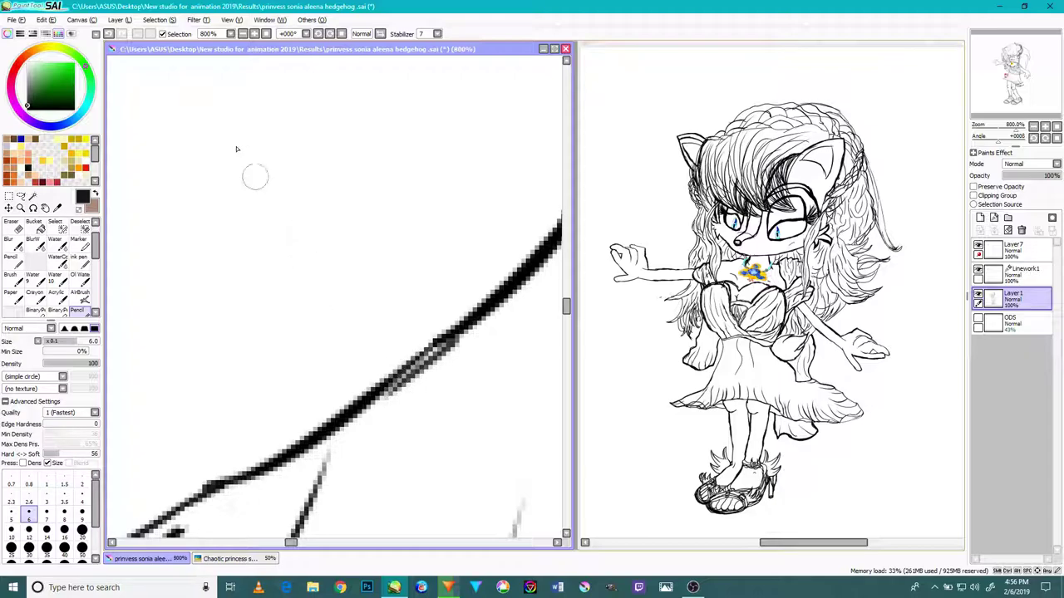
{"action": "left_click", "coordinate": [109, 34]}
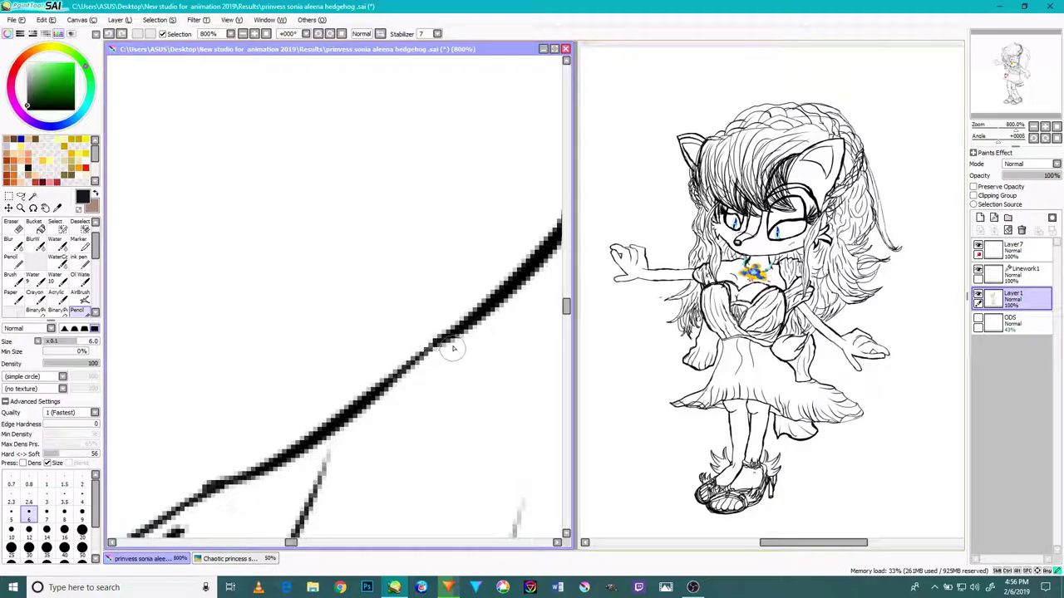
{"action": "left_click_drag", "start_coordinate": [455, 336], "coordinate": [397, 377]}
{"action": "left_click_drag", "start_coordinate": [464, 327], "coordinate": [342, 413]}
{"action": "left_click_drag", "start_coordinate": [426, 362], "coordinate": [276, 473]}
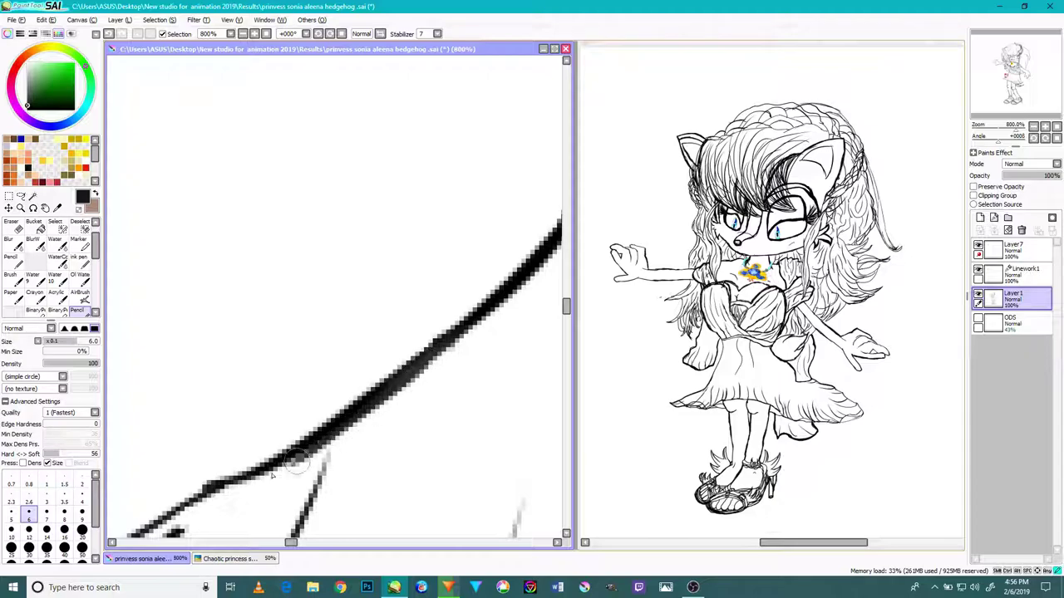
{"action": "mouse_move", "coordinate": [337, 436]}
{"action": "left_mouse_down"}
{"action": "mouse_move", "coordinate": [205, 513]}
{"action": "mouse_move", "coordinate": [218, 498]}
{"action": "mouse_move", "coordinate": [184, 510]}
{"action": "left_mouse_up"}
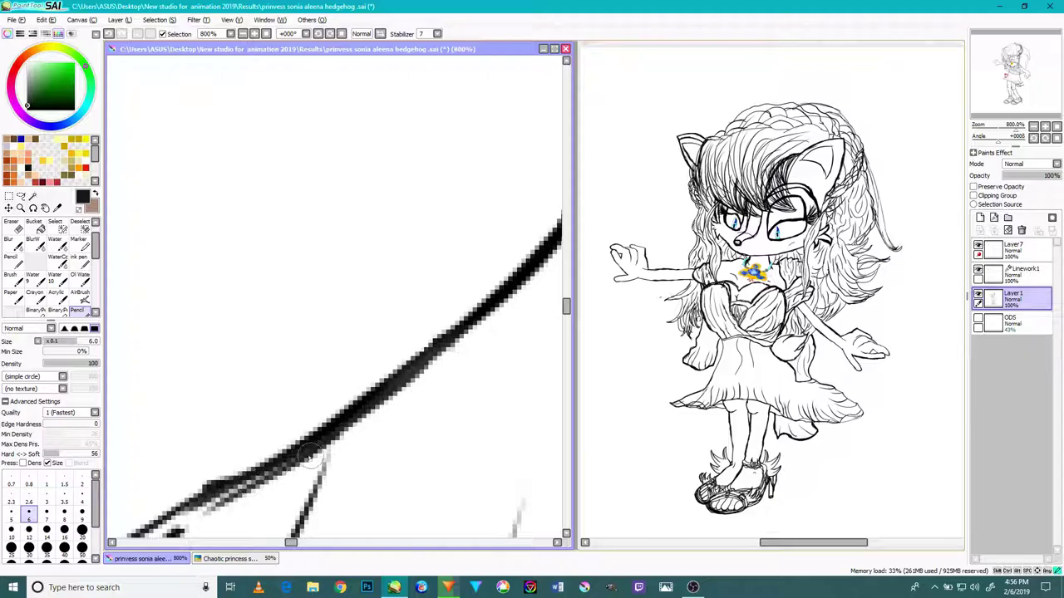
{"action": "left_click_drag", "start_coordinate": [313, 455], "coordinate": [189, 510]}
{"action": "left_click_drag", "start_coordinate": [364, 359], "coordinate": [553, 247]}
{"action": "left_click_drag", "start_coordinate": [449, 366], "coordinate": [301, 442]}
{"action": "left_click_drag", "start_coordinate": [399, 392], "coordinate": [252, 486]}
Step: Smooth and thicken the lowest part of the skirt's left outline toward the pointed hem corner with the Pencil
{"action": "scroll", "coordinate": [388, 397], "scroll_direction": "down", "scroll_amount": 3}
{"action": "scroll", "coordinate": [379, 394], "scroll_direction": "up", "scroll_amount": 2}
{"action": "scroll", "coordinate": [383, 384], "scroll_direction": "down", "scroll_amount": 2}
{"action": "scroll", "coordinate": [278, 491], "scroll_direction": "up", "scroll_amount": 2}
{"action": "scroll", "coordinate": [304, 424], "scroll_direction": "up", "scroll_amount": 2}
{"action": "scroll", "coordinate": [297, 424], "scroll_direction": "down", "scroll_amount": 1}
{"action": "mouse_move", "coordinate": [270, 420]}
{"action": "left_mouse_down"}
{"action": "mouse_move", "coordinate": [421, 349]}
{"action": "mouse_move", "coordinate": [389, 376]}
{"action": "mouse_move", "coordinate": [470, 328]}
{"action": "left_mouse_up"}
{"action": "scroll", "coordinate": [470, 329], "scroll_direction": "down", "scroll_amount": 3}
{"action": "scroll", "coordinate": [483, 289], "scroll_direction": "up", "scroll_amount": 3}
{"action": "left_click_drag", "start_coordinate": [529, 282], "coordinate": [449, 356]}
{"action": "left_click_drag", "start_coordinate": [503, 301], "coordinate": [420, 380]}
{"action": "left_click_drag", "start_coordinate": [468, 331], "coordinate": [412, 379]}
{"action": "scroll", "coordinate": [424, 370], "scroll_direction": "down", "scroll_amount": 2}
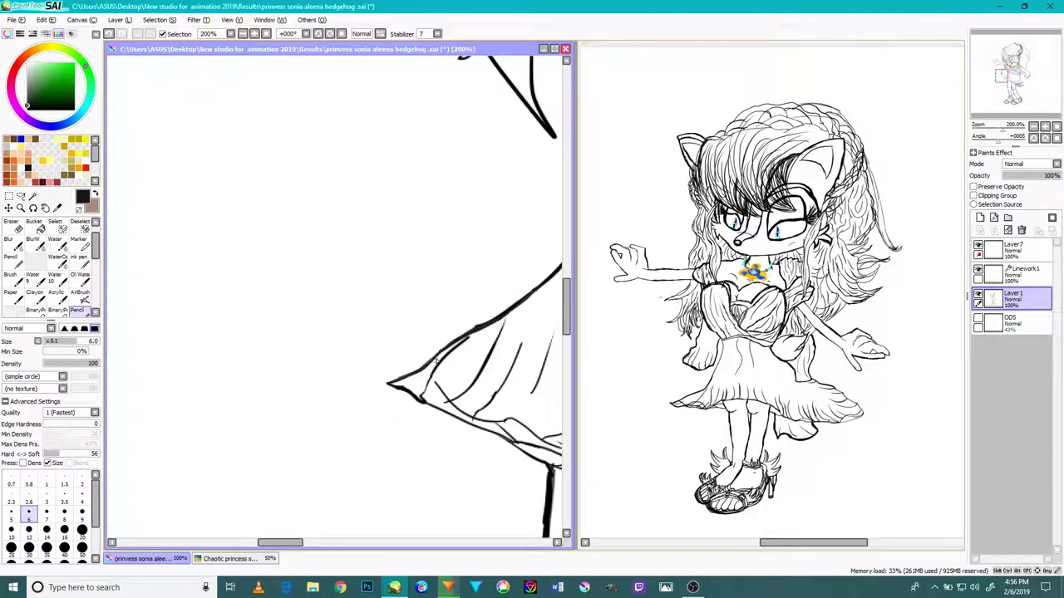
Step: Thicken the outer arch of the front shoe's heel strap with repeated size 6 Pencil strokes
{"action": "left_click_drag", "start_coordinate": [475, 327], "coordinate": [212, 351]}
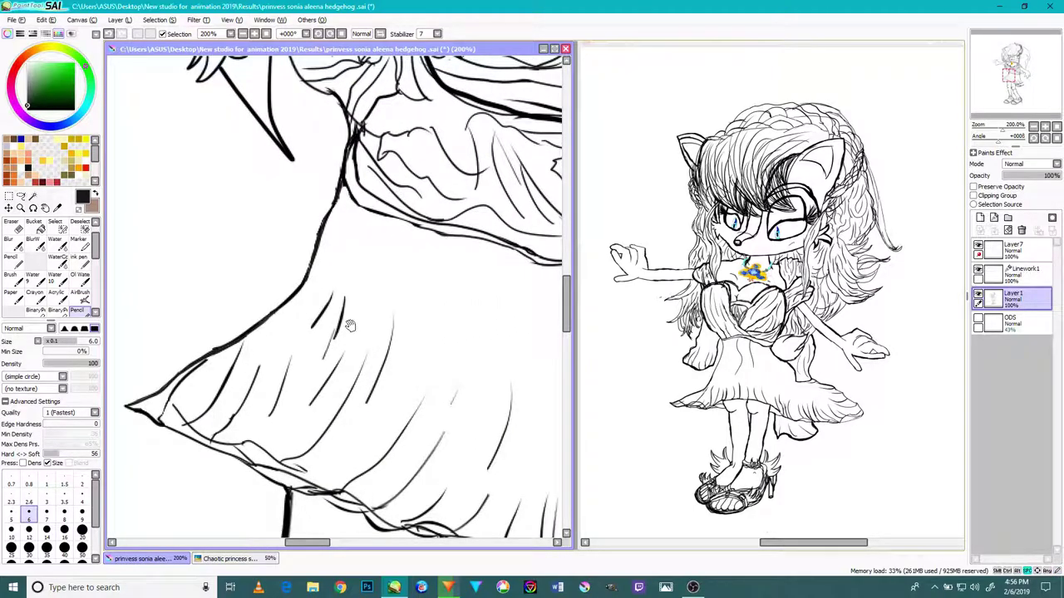
{"action": "left_click_drag", "start_coordinate": [352, 329], "coordinate": [282, 381]}
{"action": "left_click_drag", "start_coordinate": [326, 293], "coordinate": [286, 245]}
{"action": "scroll", "coordinate": [414, 384], "scroll_direction": "up", "scroll_amount": 1}
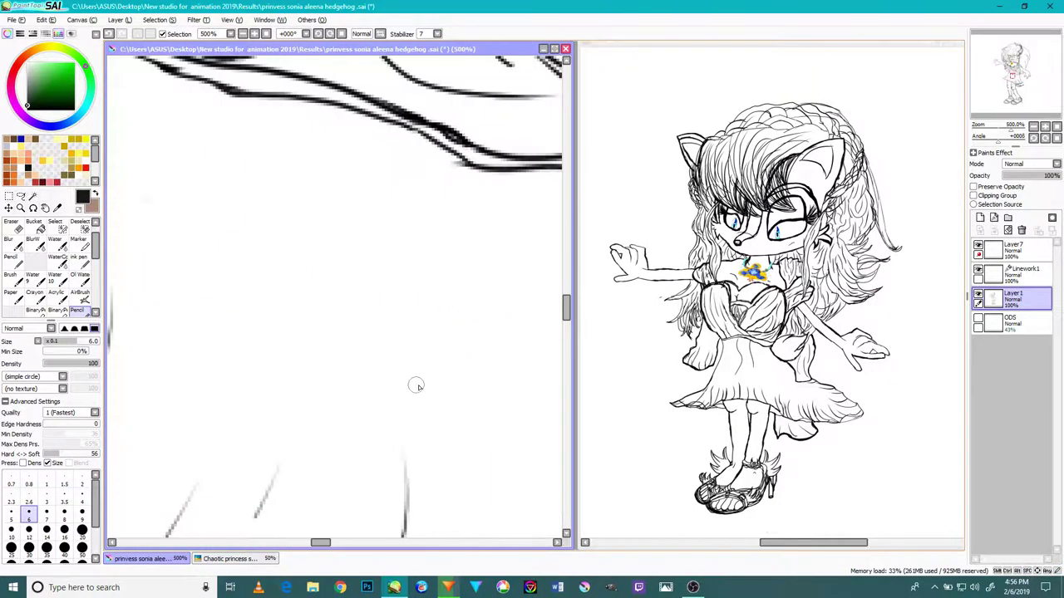
{"action": "scroll", "coordinate": [427, 390], "scroll_direction": "down", "scroll_amount": 7}
{"action": "scroll", "coordinate": [462, 408], "scroll_direction": "up", "scroll_amount": 6}
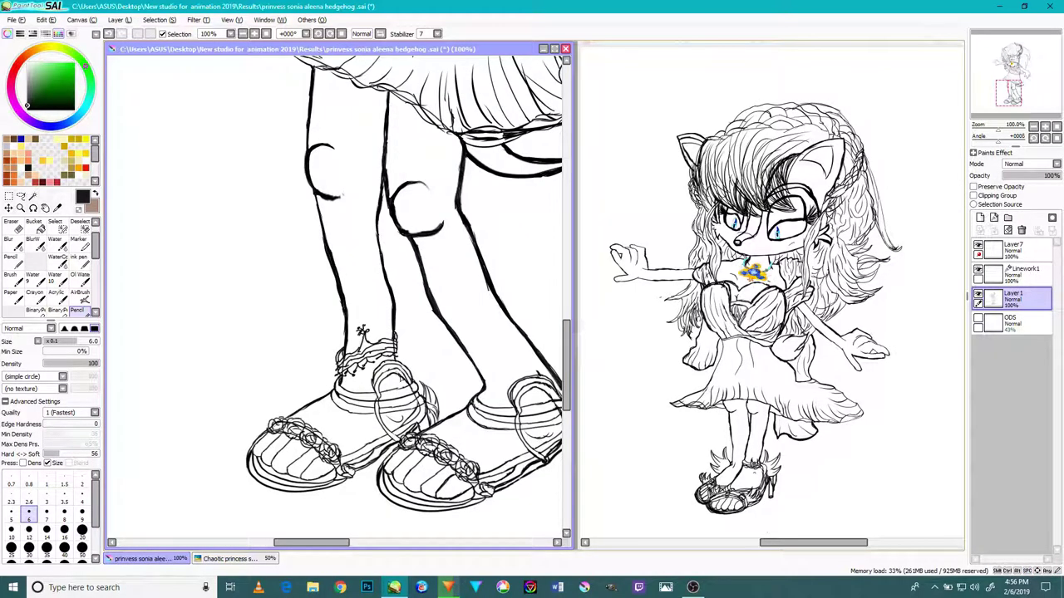
{"action": "scroll", "coordinate": [402, 381], "scroll_direction": "up", "scroll_amount": 5}
{"action": "left_click_drag", "start_coordinate": [371, 267], "coordinate": [359, 218]}
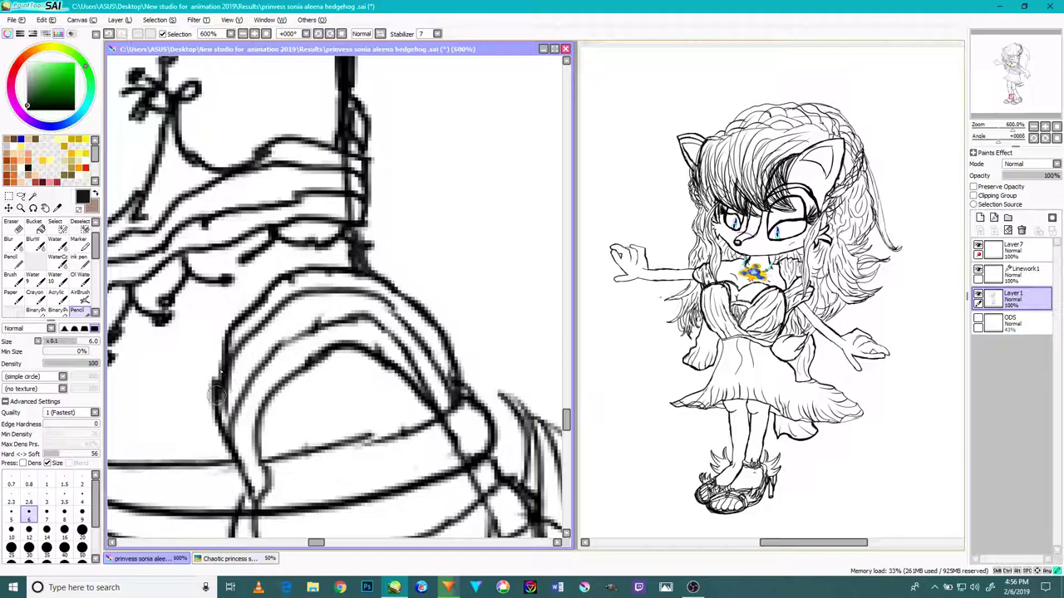
{"action": "mouse_move", "coordinate": [215, 363]}
{"action": "left_mouse_down"}
{"action": "mouse_move", "coordinate": [224, 334]}
{"action": "mouse_move", "coordinate": [263, 294]}
{"action": "mouse_move", "coordinate": [249, 309]}
{"action": "mouse_move", "coordinate": [356, 261]}
{"action": "left_mouse_up"}
{"action": "left_click_drag", "start_coordinate": [402, 302], "coordinate": [306, 281]}
Step: Thicken the thin strap line crossing inside the front shoe's heel arch with the Pencil
{"action": "scroll", "coordinate": [410, 406], "scroll_direction": "up", "scroll_amount": 1}
{"action": "scroll", "coordinate": [411, 424], "scroll_direction": "down", "scroll_amount": 2}
{"action": "scroll", "coordinate": [294, 474], "scroll_direction": "up", "scroll_amount": 2}
{"action": "left_click_drag", "start_coordinate": [284, 473], "coordinate": [433, 431]}
{"action": "mouse_move", "coordinate": [334, 462]}
{"action": "left_mouse_down"}
{"action": "mouse_move", "coordinate": [407, 448]}
{"action": "mouse_move", "coordinate": [491, 412]}
{"action": "left_mouse_up"}
{"action": "mouse_move", "coordinate": [371, 452]}
{"action": "left_mouse_down"}
{"action": "mouse_move", "coordinate": [511, 402]}
{"action": "mouse_move", "coordinate": [490, 420]}
{"action": "mouse_move", "coordinate": [296, 471]}
{"action": "left_mouse_up"}
Step: Thicken the uppermost line crossing inside the rear shoe's heel arch into a solid black stroke
{"action": "scroll", "coordinate": [332, 434], "scroll_direction": "down", "scroll_amount": 6}
{"action": "scroll", "coordinate": [488, 462], "scroll_direction": "up", "scroll_amount": 3}
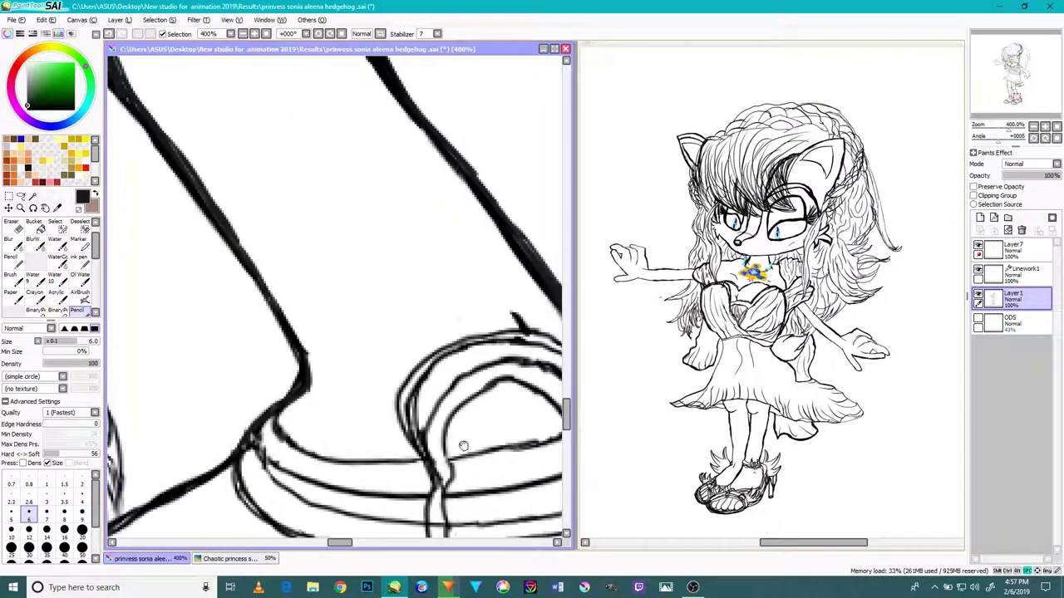
{"action": "left_click_drag", "start_coordinate": [466, 447], "coordinate": [320, 391]}
{"action": "scroll", "coordinate": [343, 486], "scroll_direction": "up", "scroll_amount": 2}
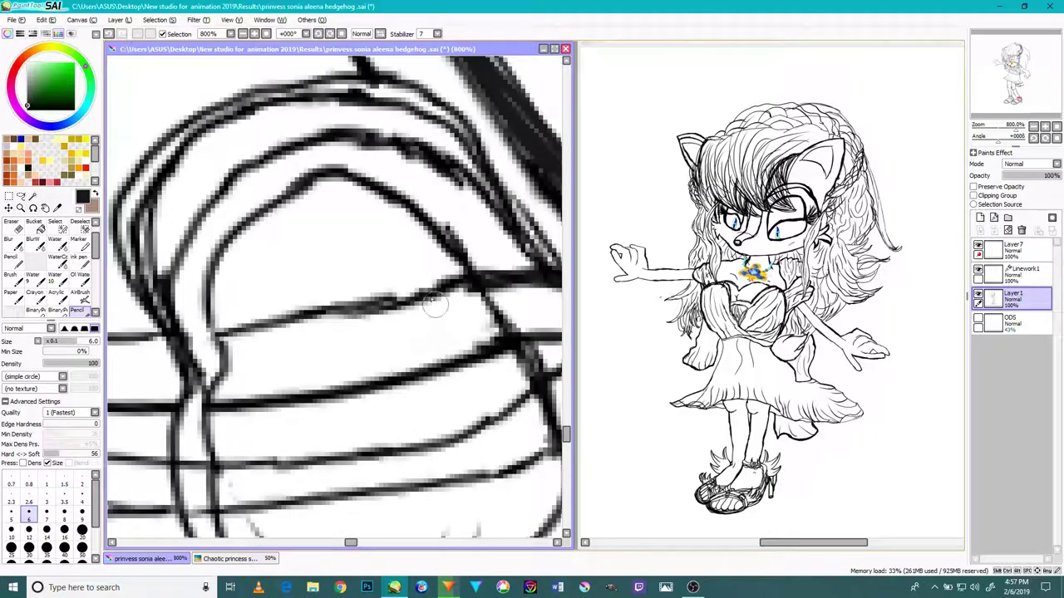
{"action": "left_click_drag", "start_coordinate": [472, 281], "coordinate": [336, 307]}
{"action": "left_click_drag", "start_coordinate": [441, 285], "coordinate": [287, 327]}
{"action": "left_click_drag", "start_coordinate": [408, 298], "coordinate": [278, 329]}
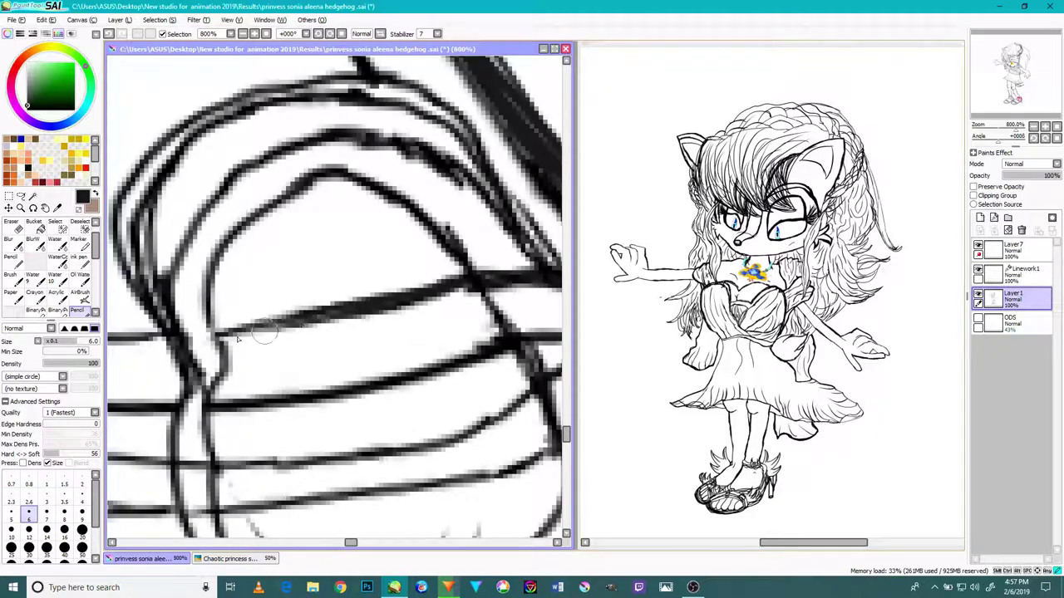
{"action": "left_click_drag", "start_coordinate": [349, 314], "coordinate": [233, 332]}
{"action": "left_click_drag", "start_coordinate": [284, 324], "coordinate": [236, 331]}
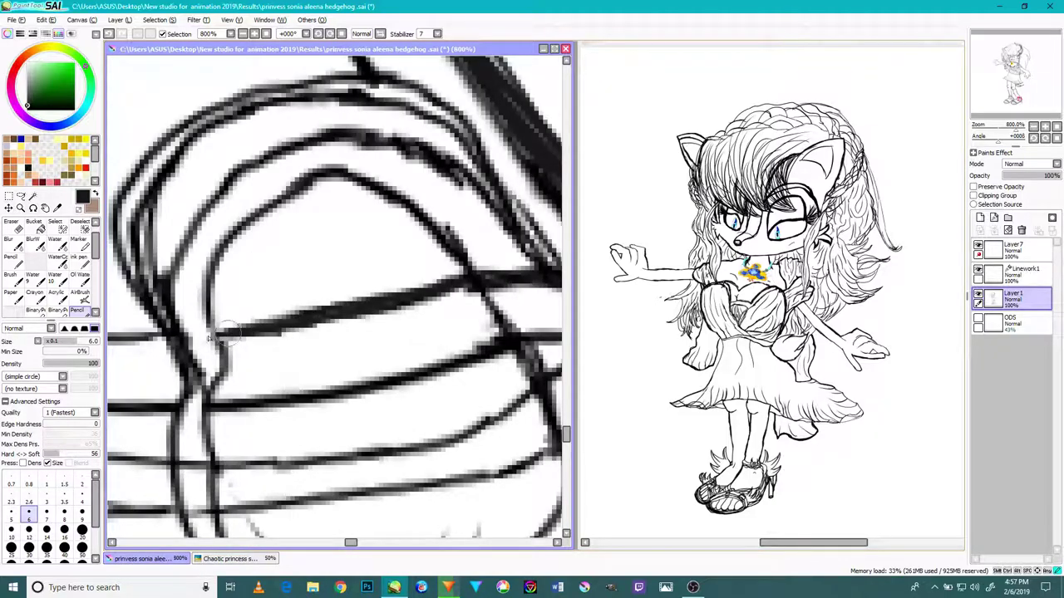
Step: Thicken the innermost arch of the rear shoe's heel, from the strap knot up over its peak
{"action": "mouse_move", "coordinate": [216, 371]}
{"action": "left_mouse_down"}
{"action": "mouse_move", "coordinate": [203, 300]}
{"action": "mouse_move", "coordinate": [209, 312]}
{"action": "mouse_move", "coordinate": [233, 242]}
{"action": "left_mouse_up"}
{"action": "left_click_drag", "start_coordinate": [207, 300], "coordinate": [264, 221]}
{"action": "mouse_move", "coordinate": [208, 266]}
{"action": "left_mouse_down"}
{"action": "mouse_move", "coordinate": [298, 200]}
{"action": "mouse_move", "coordinate": [254, 215]}
{"action": "mouse_move", "coordinate": [261, 221]}
{"action": "mouse_move", "coordinate": [337, 166]}
{"action": "mouse_move", "coordinate": [269, 200]}
{"action": "mouse_move", "coordinate": [386, 177]}
{"action": "left_mouse_up"}
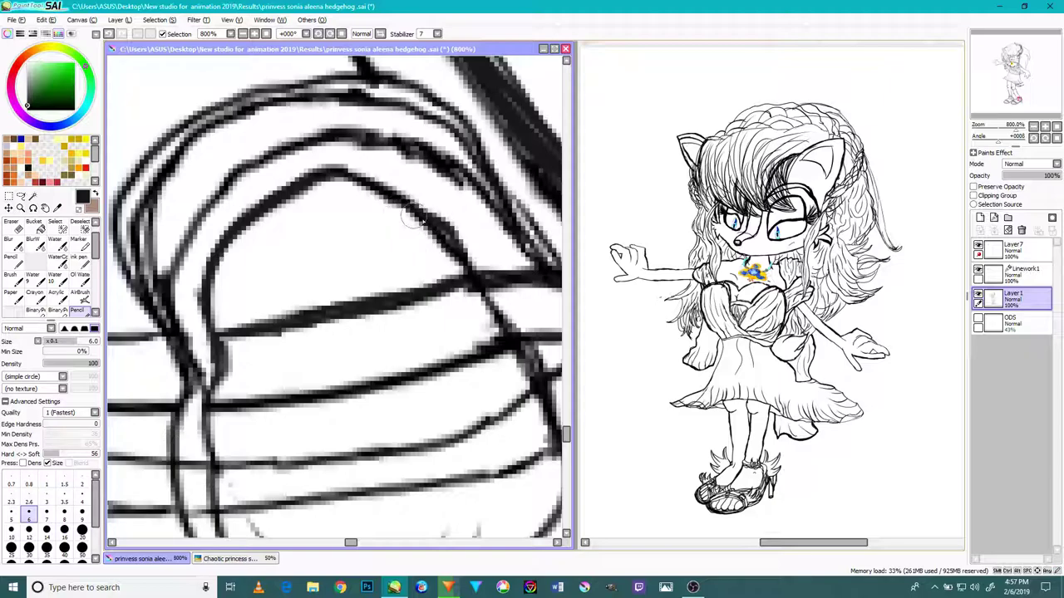
Step: Add long, thin curved fold lines down the upper part of the skirt below the sash
{"action": "scroll", "coordinate": [345, 226], "scroll_direction": "down", "scroll_amount": 3}
{"action": "scroll", "coordinate": [400, 303], "scroll_direction": "down", "scroll_amount": 2}
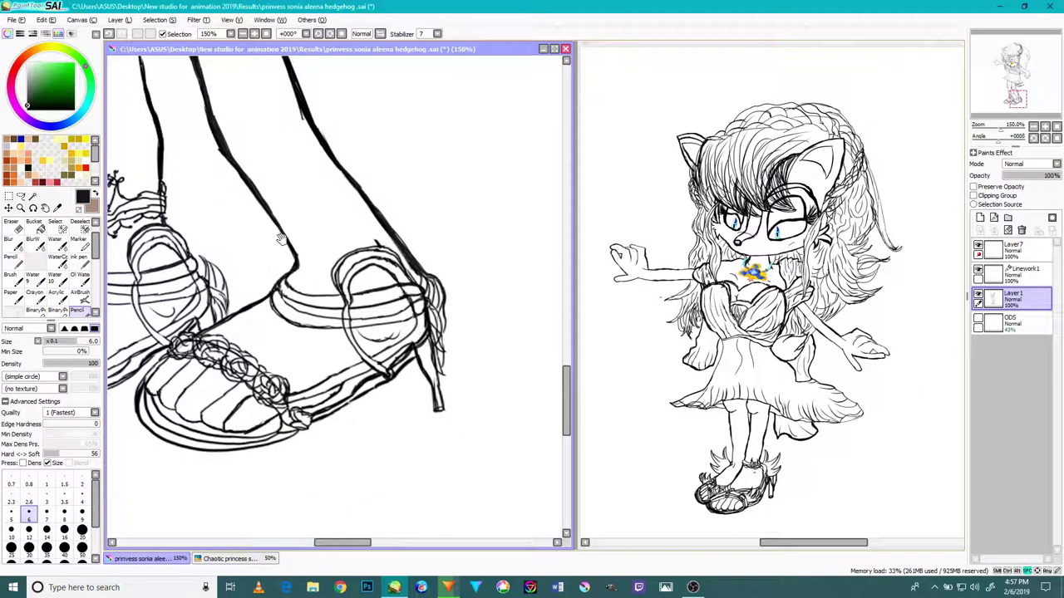
{"action": "scroll", "coordinate": [311, 264], "scroll_direction": "up", "scroll_amount": 6}
{"action": "scroll", "coordinate": [417, 281], "scroll_direction": "up", "scroll_amount": 6}
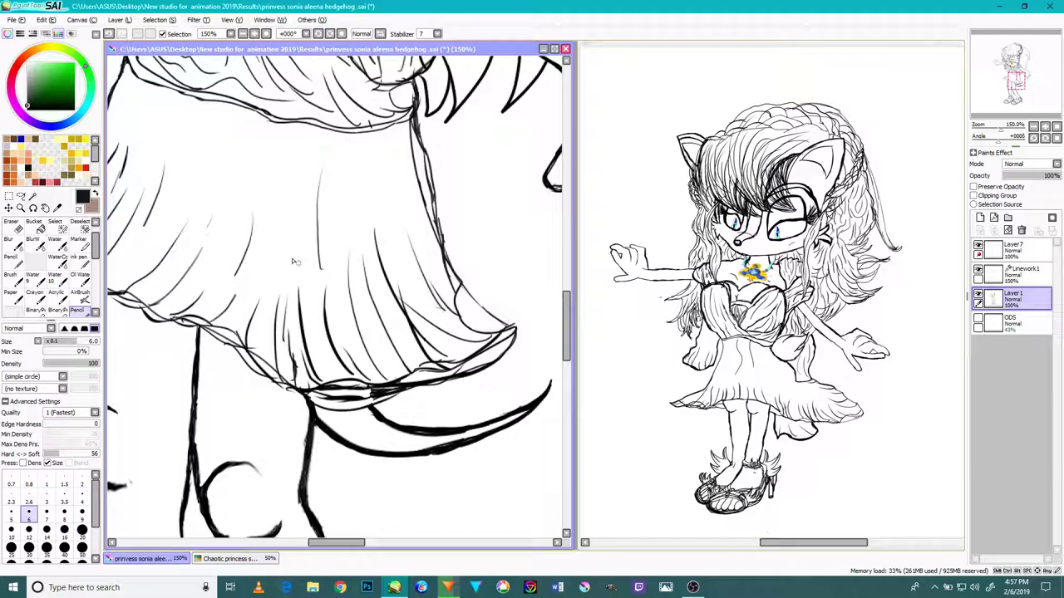
{"action": "left_click_drag", "start_coordinate": [284, 180], "coordinate": [338, 273]}
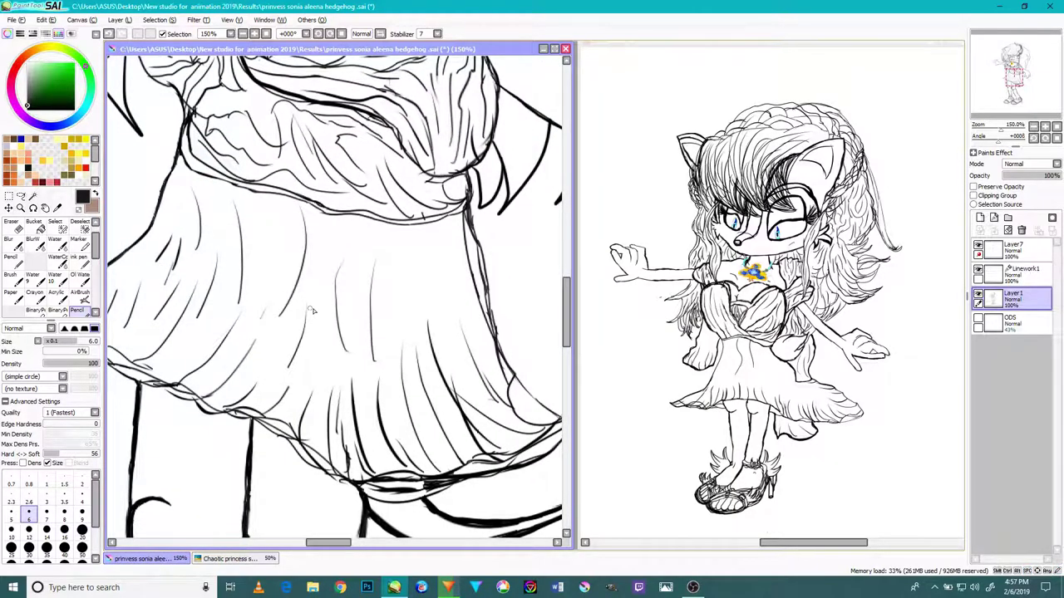
{"action": "scroll", "coordinate": [311, 309], "scroll_direction": "down", "scroll_amount": 3}
{"action": "scroll", "coordinate": [376, 296], "scroll_direction": "up", "scroll_amount": 2}
{"action": "scroll", "coordinate": [334, 311], "scroll_direction": "down", "scroll_amount": 3}
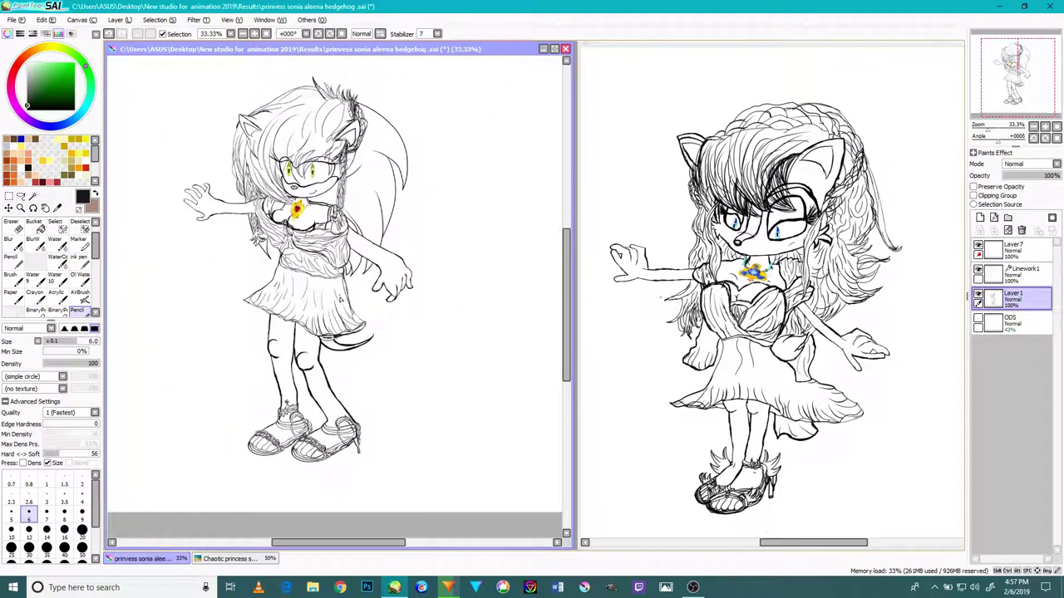
{"action": "left_click_drag", "start_coordinate": [362, 289], "coordinate": [411, 339]}
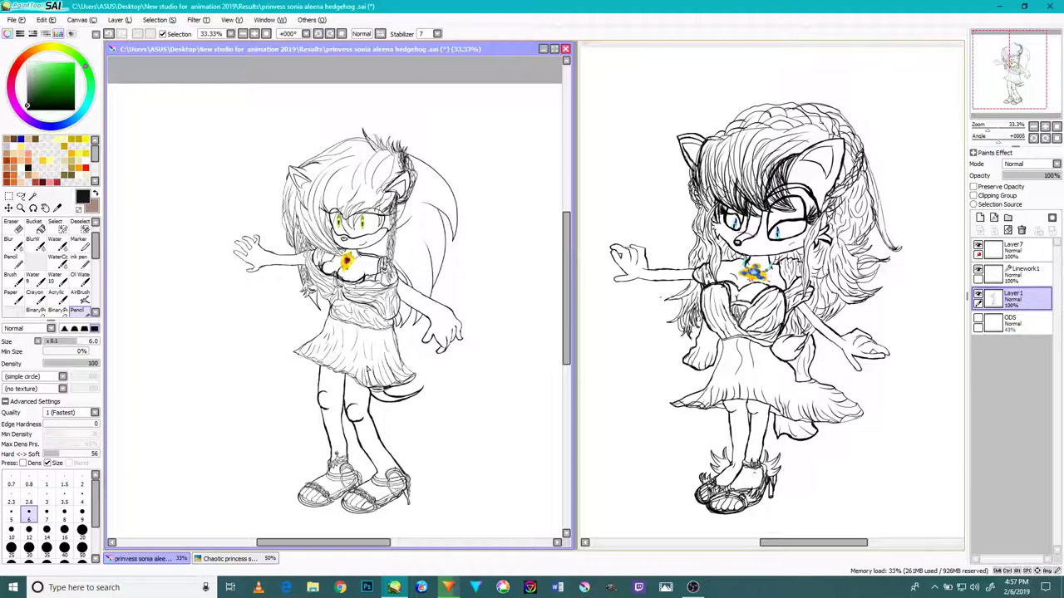
Step: Thicken the junction where the skirt's left outline meets the sash's lower edge at the waist
{"action": "scroll", "coordinate": [367, 340], "scroll_direction": "down", "scroll_amount": 2}
{"action": "scroll", "coordinate": [359, 349], "scroll_direction": "up", "scroll_amount": 8}
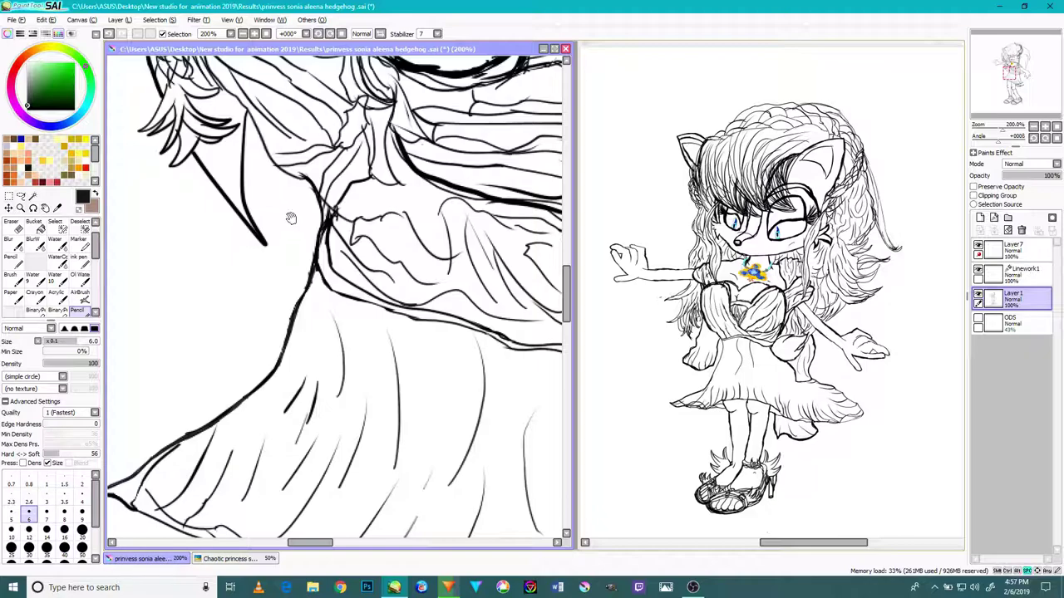
{"action": "left_click_drag", "start_coordinate": [290, 219], "coordinate": [322, 298]}
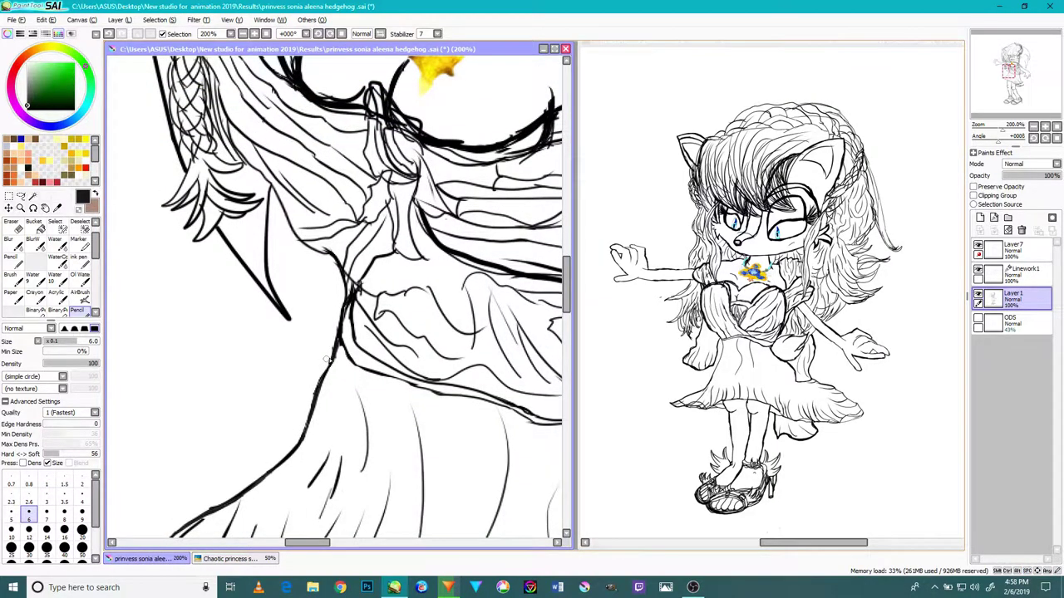
{"action": "scroll", "coordinate": [326, 360], "scroll_direction": "up", "scroll_amount": 5}
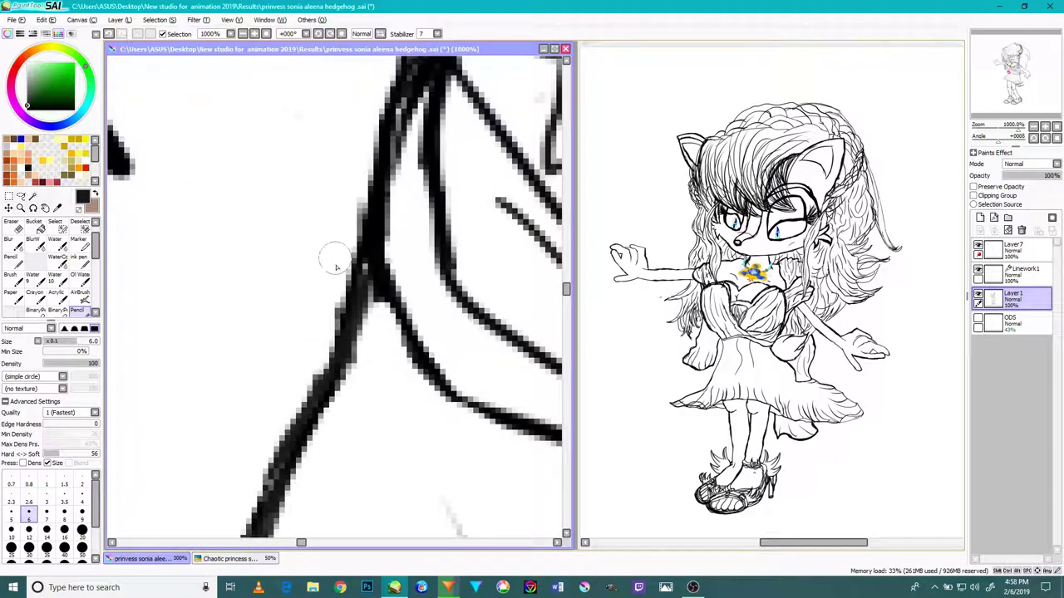
{"action": "left_click_drag", "start_coordinate": [348, 358], "coordinate": [378, 281]}
{"action": "left_click_drag", "start_coordinate": [411, 361], "coordinate": [377, 274]}
{"action": "left_click_drag", "start_coordinate": [490, 403], "coordinate": [378, 271]}
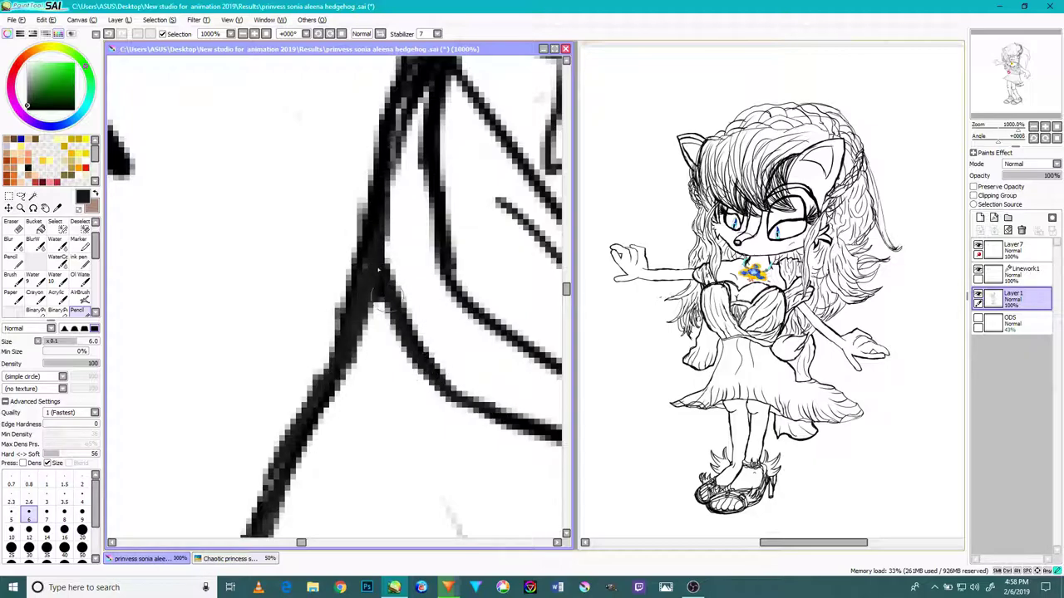
Step: Thicken the left waist outline above the skirt, following it up to the bodice's lower fold
{"action": "mouse_move", "coordinate": [391, 156]}
{"action": "left_mouse_down"}
{"action": "mouse_move", "coordinate": [418, 109]}
{"action": "mouse_move", "coordinate": [317, 329]}
{"action": "left_mouse_up"}
{"action": "left_click_drag", "start_coordinate": [301, 229], "coordinate": [302, 330]}
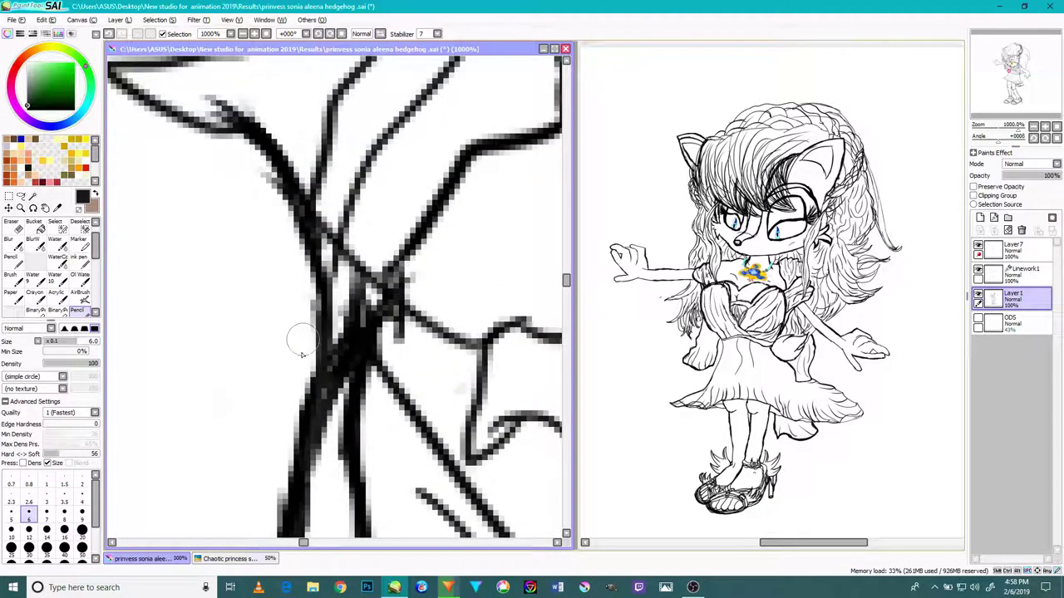
{"action": "left_click_drag", "start_coordinate": [303, 395], "coordinate": [274, 216]}
{"action": "mouse_move", "coordinate": [316, 316]}
{"action": "left_mouse_down"}
{"action": "mouse_move", "coordinate": [309, 234]}
{"action": "mouse_move", "coordinate": [268, 157]}
{"action": "left_mouse_up"}
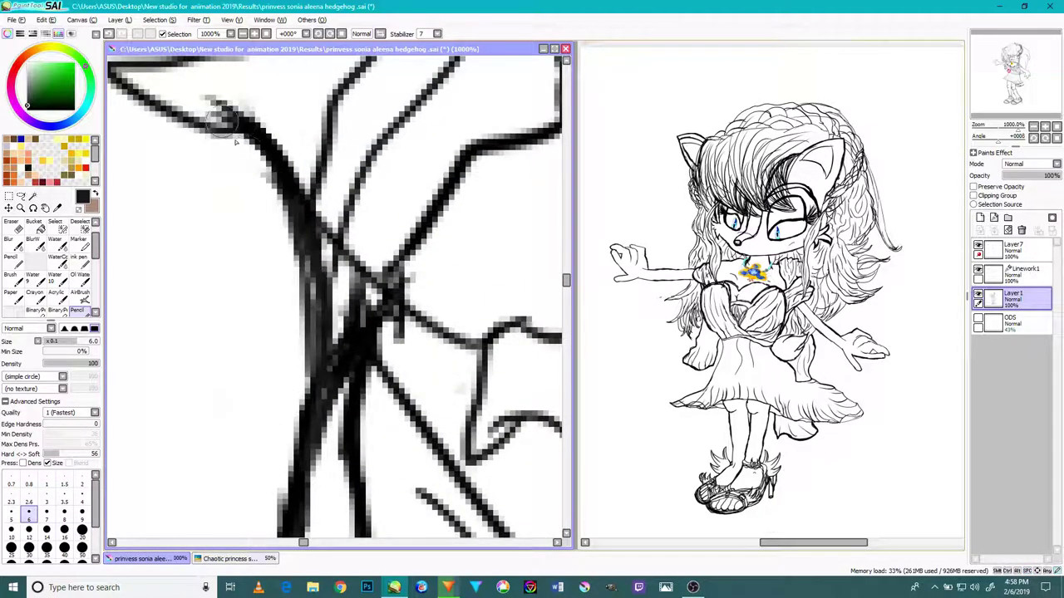
{"action": "left_click_drag", "start_coordinate": [286, 206], "coordinate": [237, 139]}
{"action": "left_click_drag", "start_coordinate": [271, 184], "coordinate": [203, 108]}
{"action": "scroll", "coordinate": [315, 387], "scroll_direction": "down", "scroll_amount": 8}
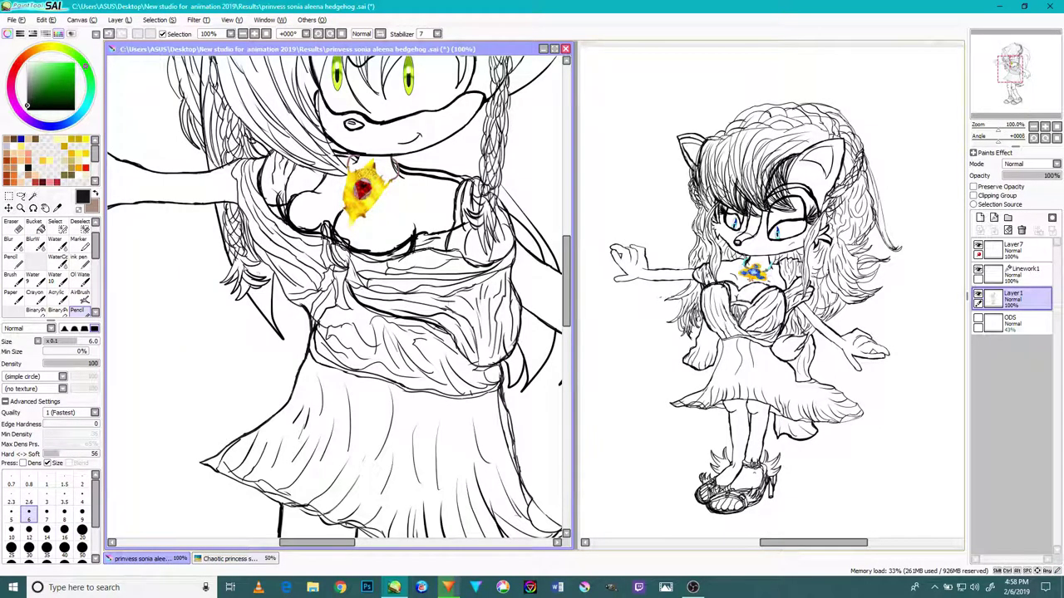
Step: Erase the stray mark between the hair strands at the left braid's tip with the size 12 Eraser
{"action": "scroll", "coordinate": [237, 238], "scroll_direction": "up", "scroll_amount": 5}
{"action": "scroll", "coordinate": [297, 361], "scroll_direction": "up", "scroll_amount": 4}
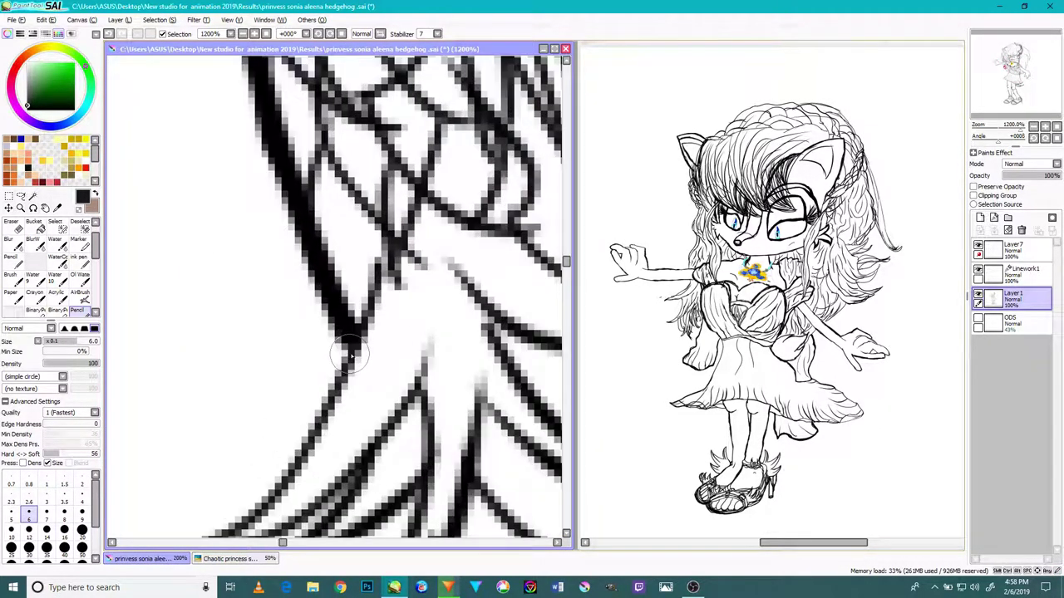
{"action": "scroll", "coordinate": [366, 390], "scroll_direction": "down", "scroll_amount": 3}
{"action": "scroll", "coordinate": [390, 436], "scroll_direction": "up", "scroll_amount": 2}
{"action": "scroll", "coordinate": [397, 445], "scroll_direction": "up", "scroll_amount": 2}
{"action": "left_click", "coordinate": [10, 225]}
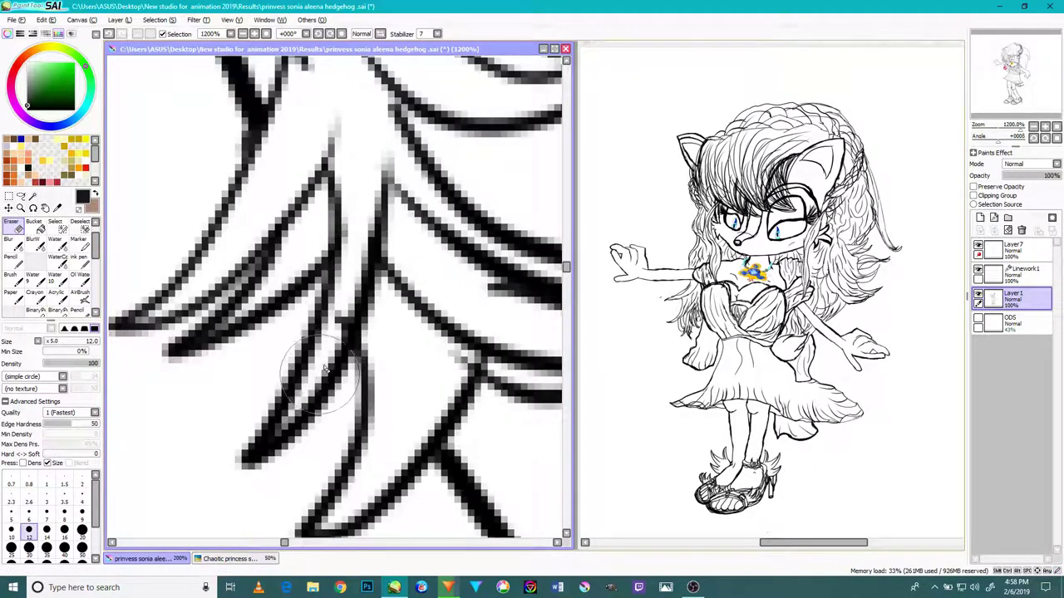
{"action": "left_click_drag", "start_coordinate": [336, 335], "coordinate": [331, 365]}
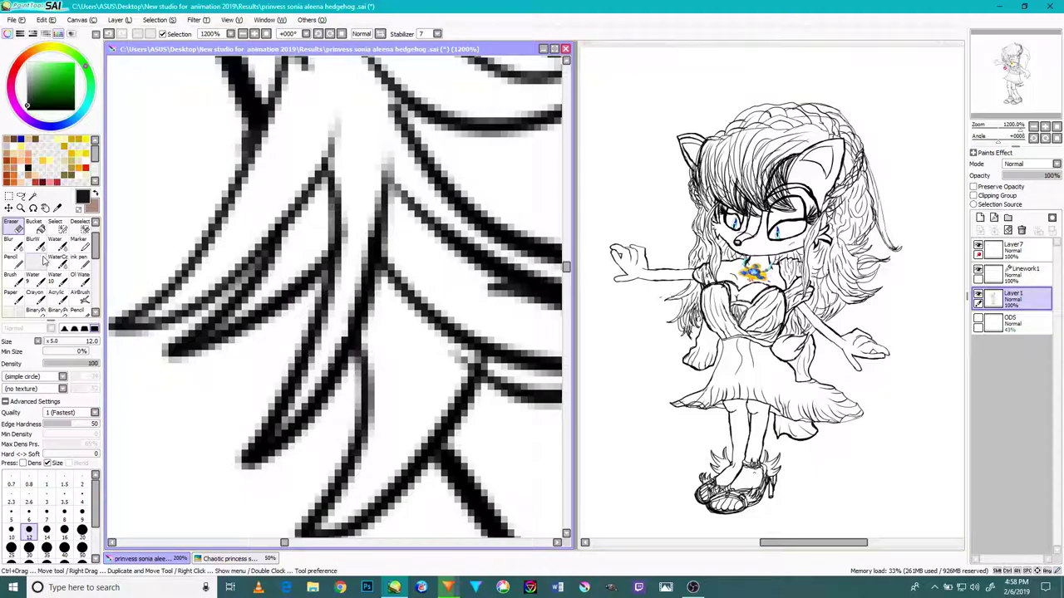
Step: Thicken the upper end of the pointed quill's right edge where it meets the bodice, using the Pencil
{"action": "left_click", "coordinate": [77, 310]}
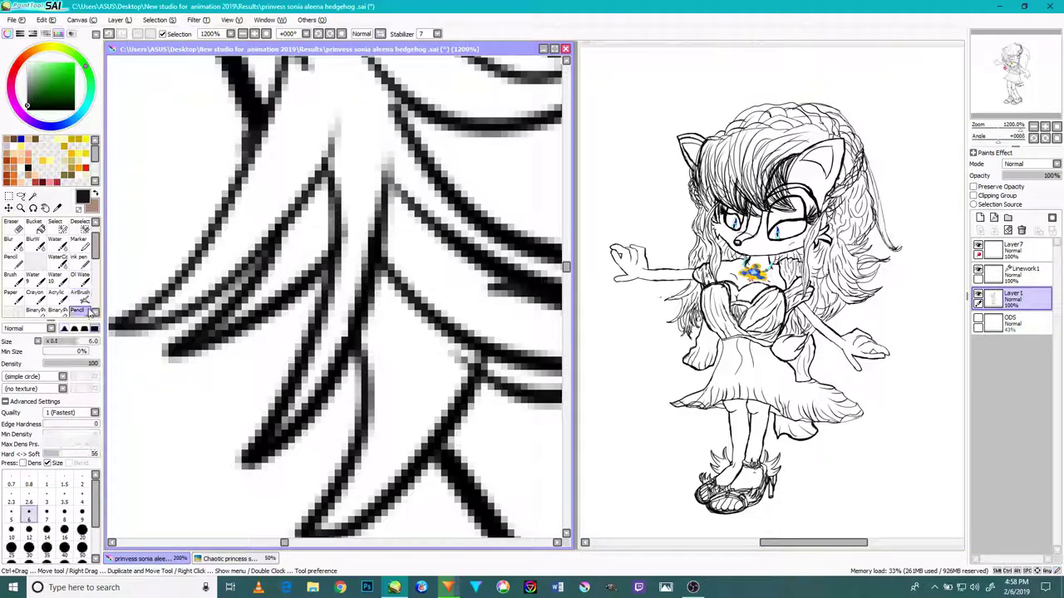
{"action": "scroll", "coordinate": [332, 382], "scroll_direction": "down", "scroll_amount": 6}
{"action": "scroll", "coordinate": [417, 401], "scroll_direction": "up", "scroll_amount": 6}
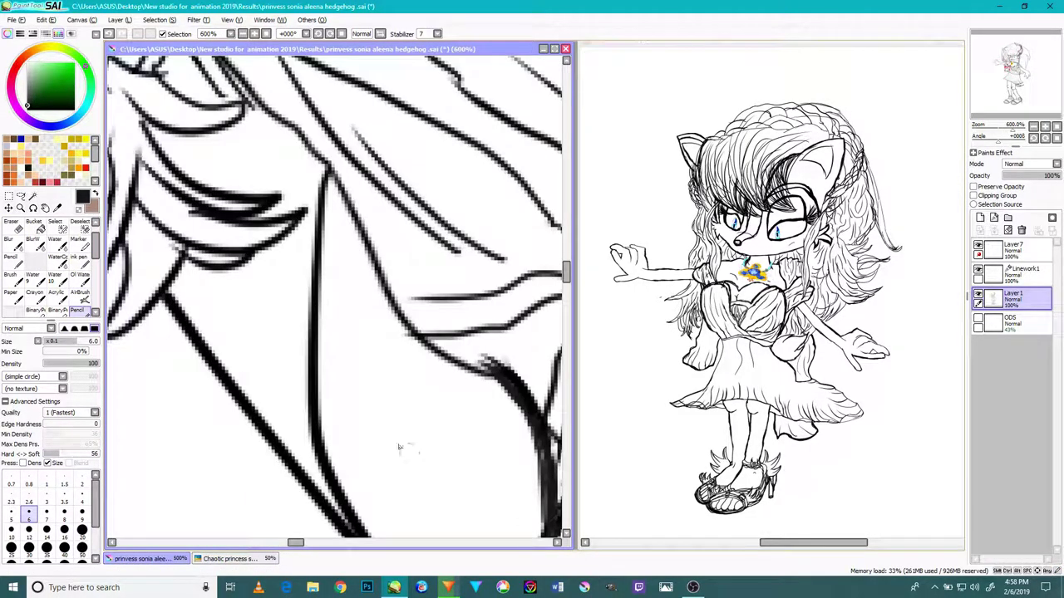
{"action": "mouse_move", "coordinate": [388, 305]}
{"action": "left_mouse_down"}
{"action": "mouse_move", "coordinate": [376, 339]}
{"action": "mouse_move", "coordinate": [392, 198]}
{"action": "mouse_move", "coordinate": [369, 369]}
{"action": "mouse_move", "coordinate": [386, 190]}
{"action": "mouse_move", "coordinate": [375, 333]}
{"action": "left_mouse_up"}
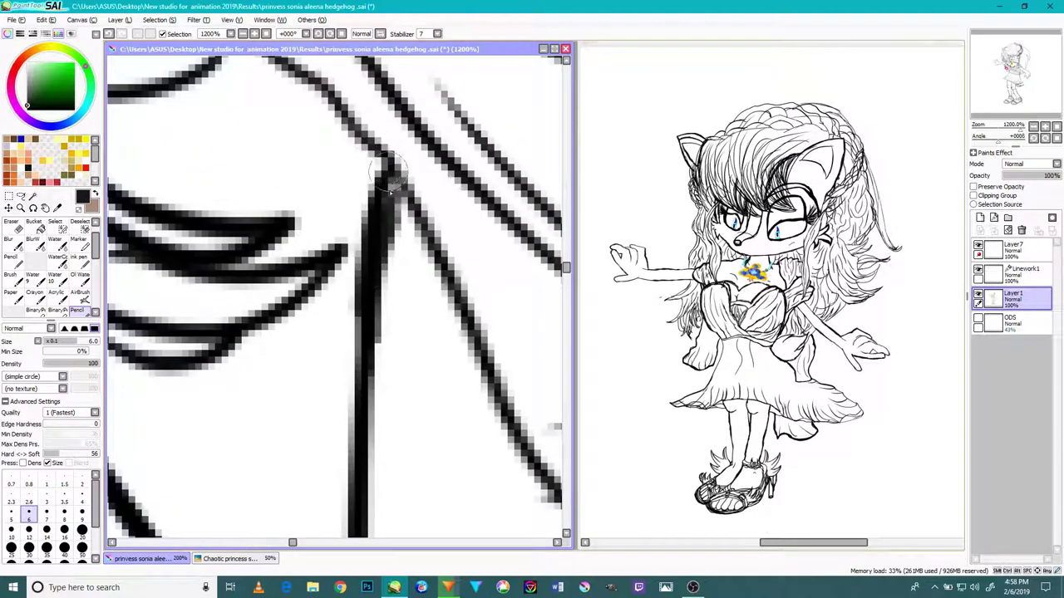
{"action": "scroll", "coordinate": [456, 336], "scroll_direction": "down", "scroll_amount": 4}
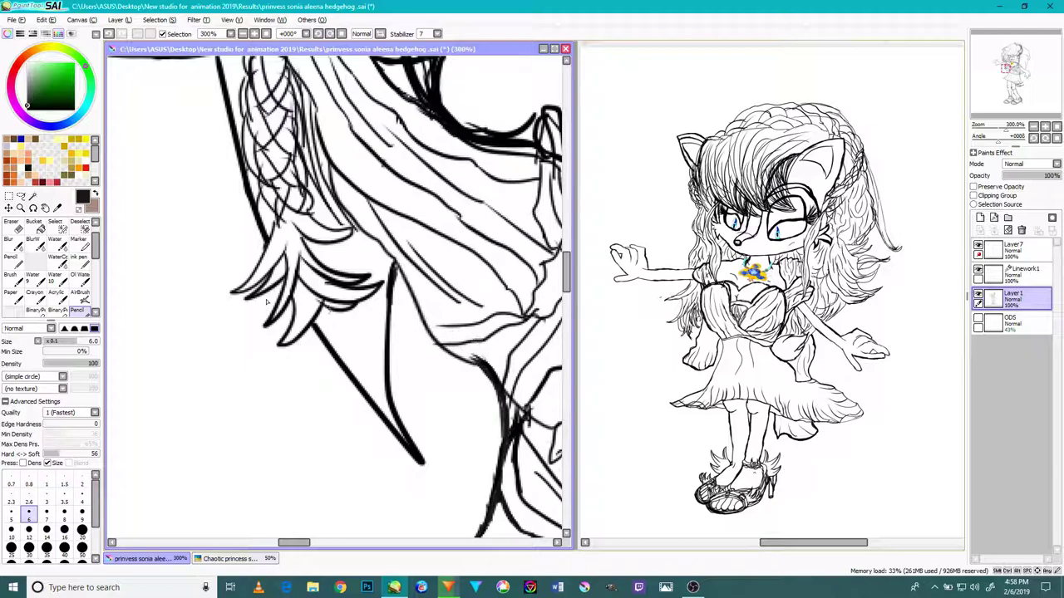
Step: Erase the ragged overlap where the bodice's lower left edge meets the thick waist outline
{"action": "left_click", "coordinate": [11, 222]}
{"action": "left_click", "coordinate": [28, 537]}
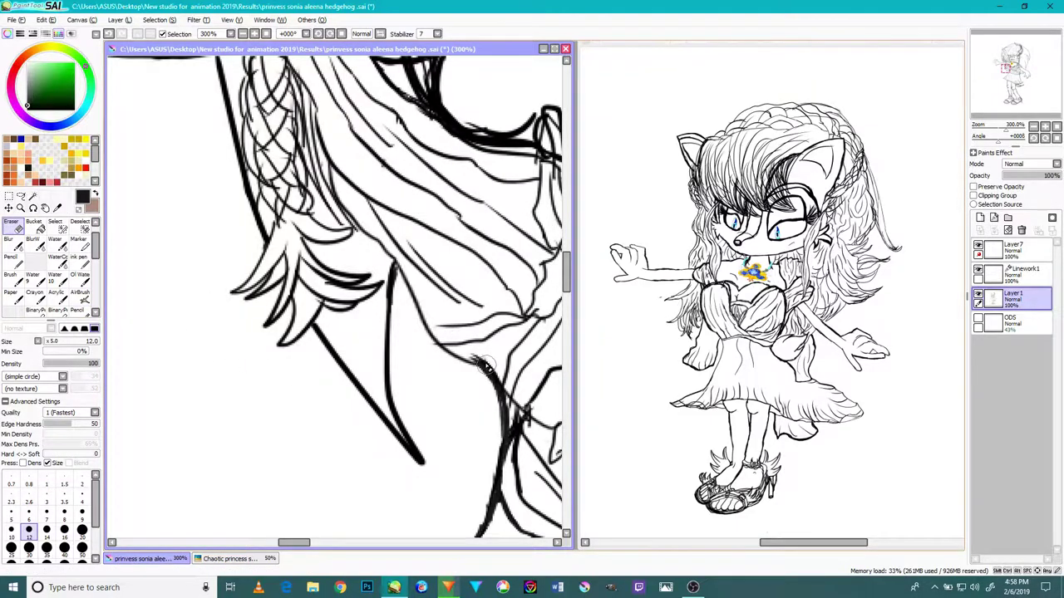
{"action": "scroll", "coordinate": [456, 356], "scroll_direction": "up", "scroll_amount": 3}
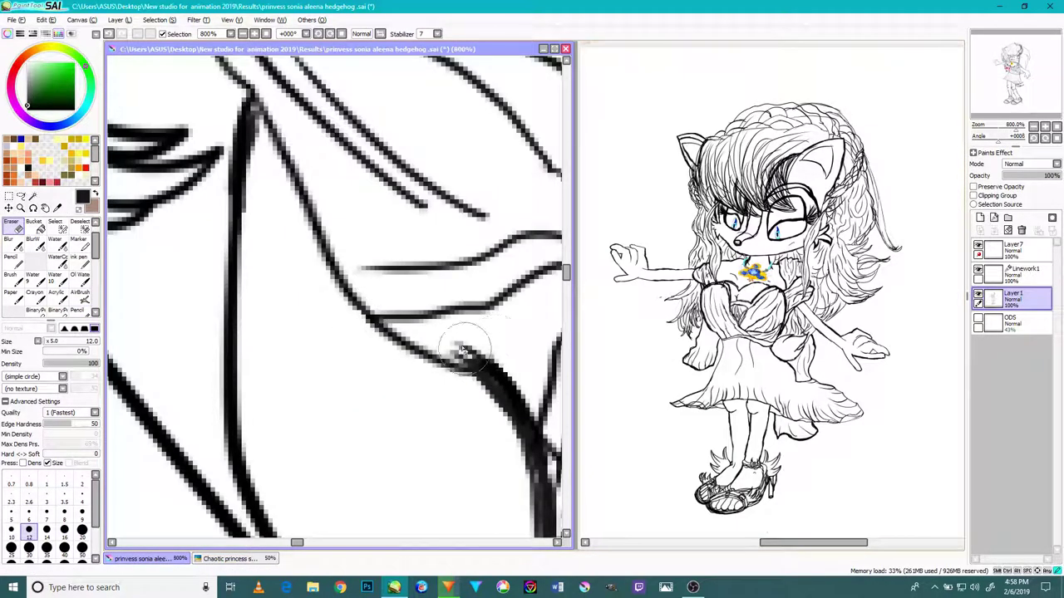
{"action": "mouse_move", "coordinate": [456, 358]}
{"action": "left_mouse_down"}
{"action": "mouse_move", "coordinate": [481, 348]}
{"action": "mouse_move", "coordinate": [471, 330]}
{"action": "mouse_move", "coordinate": [503, 348]}
{"action": "mouse_move", "coordinate": [478, 352]}
{"action": "mouse_move", "coordinate": [504, 354]}
{"action": "left_mouse_up"}
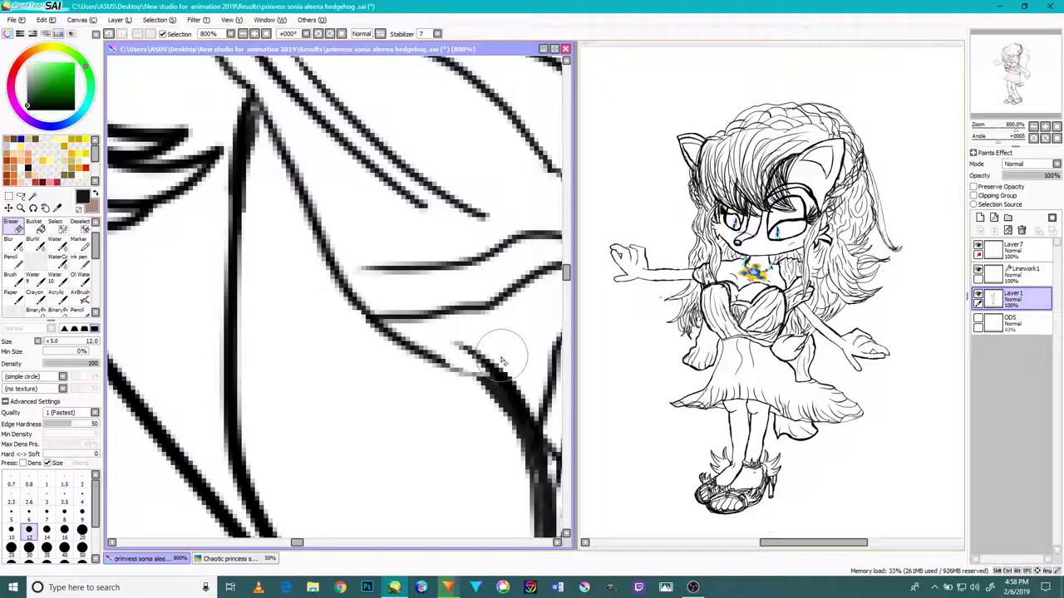
{"action": "scroll", "coordinate": [497, 354], "scroll_direction": "down", "scroll_amount": 1}
{"action": "scroll", "coordinate": [495, 355], "scroll_direction": "down", "scroll_amount": 4}
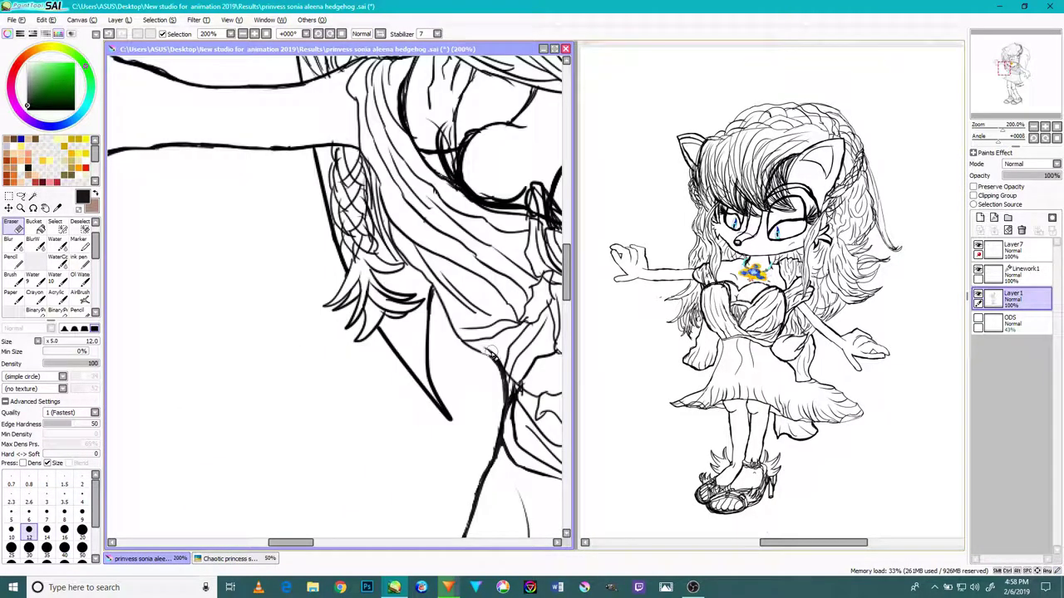
Step: Redraw the join between the bodice's lower left edge and the waist outline as one solid Pencil line
{"action": "left_click", "coordinate": [83, 310]}
{"action": "scroll", "coordinate": [482, 374], "scroll_direction": "up", "scroll_amount": 4}
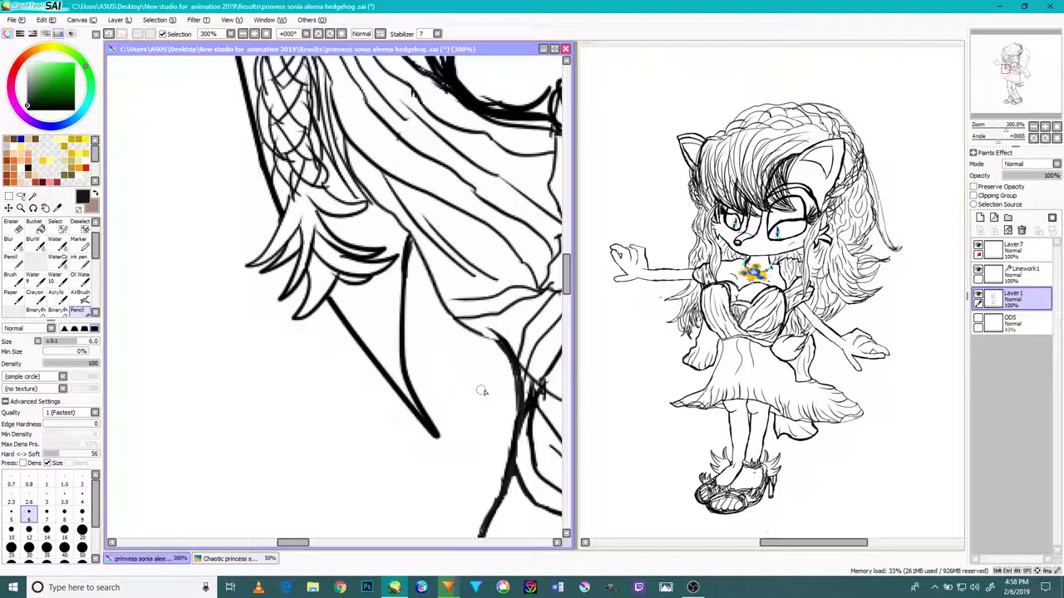
{"action": "left_click_drag", "start_coordinate": [507, 315], "coordinate": [462, 293]}
{"action": "mouse_move", "coordinate": [416, 264]}
{"action": "left_mouse_down"}
{"action": "mouse_move", "coordinate": [365, 223]}
{"action": "mouse_move", "coordinate": [384, 246]}
{"action": "mouse_move", "coordinate": [470, 272]}
{"action": "mouse_move", "coordinate": [411, 260]}
{"action": "mouse_move", "coordinate": [467, 281]}
{"action": "mouse_move", "coordinate": [421, 263]}
{"action": "mouse_move", "coordinate": [489, 282]}
{"action": "left_mouse_up"}
{"action": "scroll", "coordinate": [472, 272], "scroll_direction": "down", "scroll_amount": 3}
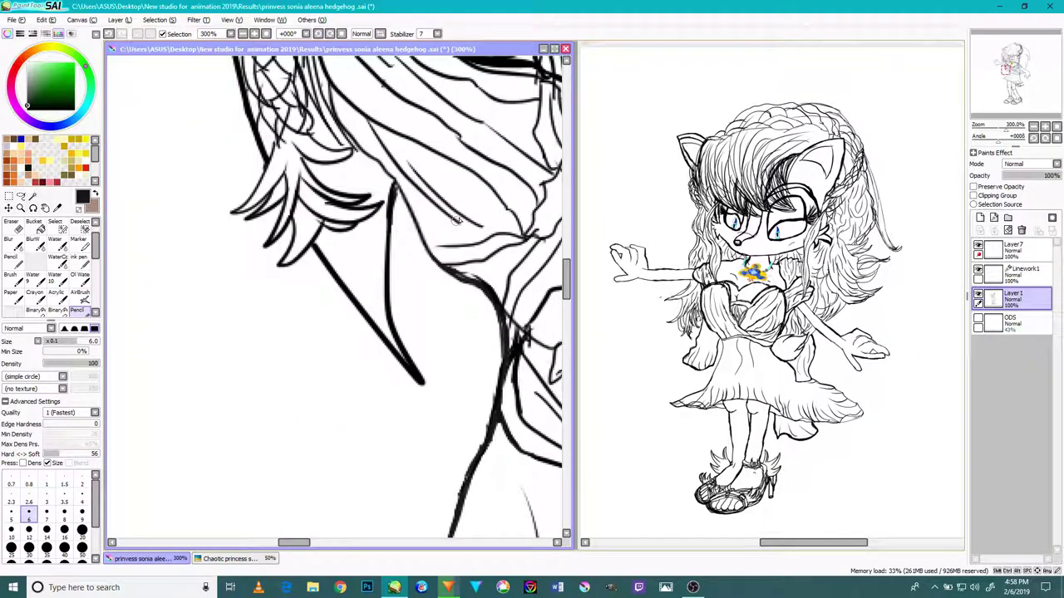
Step: Thicken the sleeve's outer edge between the shoulder and the outstretched arm with the size 6 Pencil
{"action": "left_click_drag", "start_coordinate": [459, 168], "coordinate": [403, 337]}
{"action": "scroll", "coordinate": [266, 230], "scroll_direction": "up", "scroll_amount": 2}
{"action": "scroll", "coordinate": [282, 275], "scroll_direction": "down", "scroll_amount": 4}
{"action": "scroll", "coordinate": [318, 326], "scroll_direction": "up", "scroll_amount": 5}
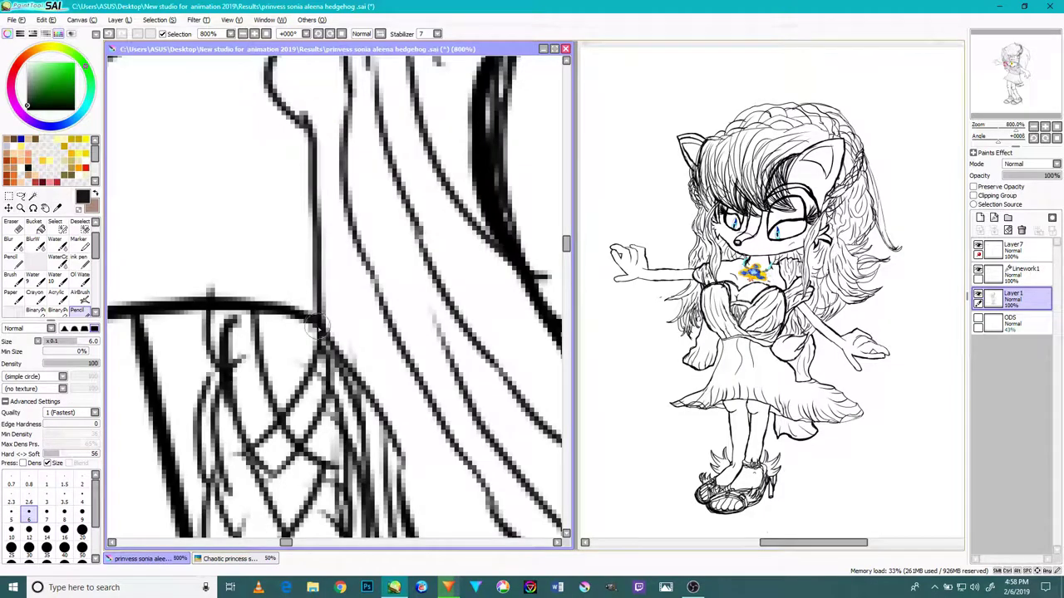
{"action": "scroll", "coordinate": [312, 191], "scroll_direction": "down", "scroll_amount": 2}
{"action": "scroll", "coordinate": [311, 191], "scroll_direction": "down", "scroll_amount": 2}
{"action": "scroll", "coordinate": [282, 170], "scroll_direction": "up", "scroll_amount": 4}
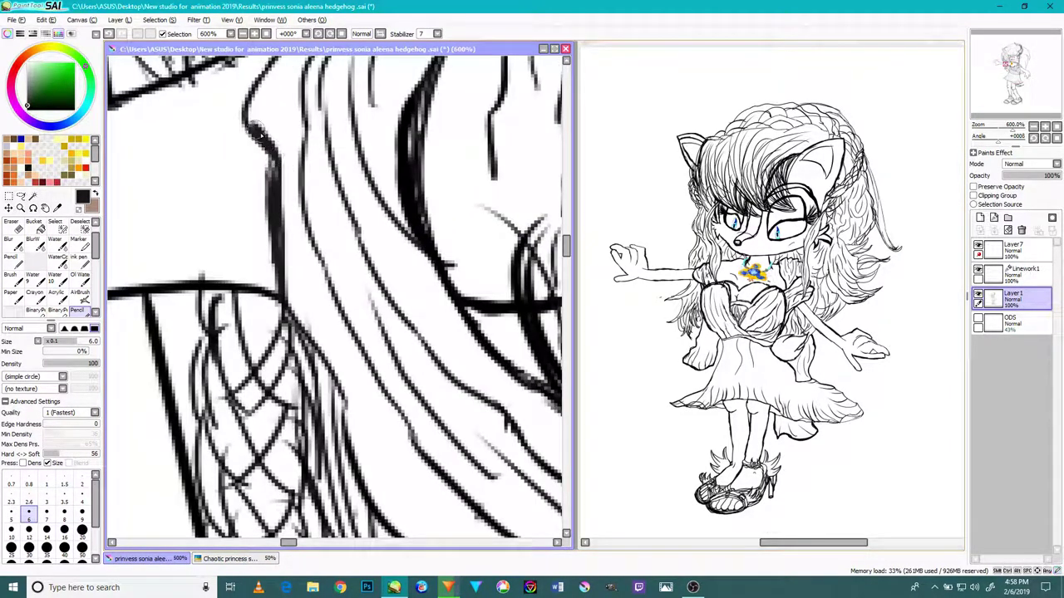
{"action": "left_click_drag", "start_coordinate": [254, 125], "coordinate": [232, 86]}
{"action": "mouse_move", "coordinate": [256, 123]}
{"action": "left_mouse_down"}
{"action": "mouse_move", "coordinate": [289, 247]}
{"action": "mouse_move", "coordinate": [308, 173]}
{"action": "left_mouse_up"}
{"action": "left_click_drag", "start_coordinate": [274, 226], "coordinate": [314, 170]}
{"action": "mouse_move", "coordinate": [284, 216]}
{"action": "left_mouse_down"}
{"action": "mouse_move", "coordinate": [327, 151]}
{"action": "mouse_move", "coordinate": [293, 250]}
{"action": "mouse_move", "coordinate": [312, 296]}
{"action": "left_mouse_up"}
{"action": "mouse_move", "coordinate": [313, 415]}
{"action": "left_mouse_down"}
{"action": "mouse_move", "coordinate": [295, 281]}
{"action": "mouse_move", "coordinate": [268, 233]}
{"action": "mouse_move", "coordinate": [305, 161]}
{"action": "left_mouse_up"}
{"action": "scroll", "coordinate": [330, 299], "scroll_direction": "down", "scroll_amount": 8}
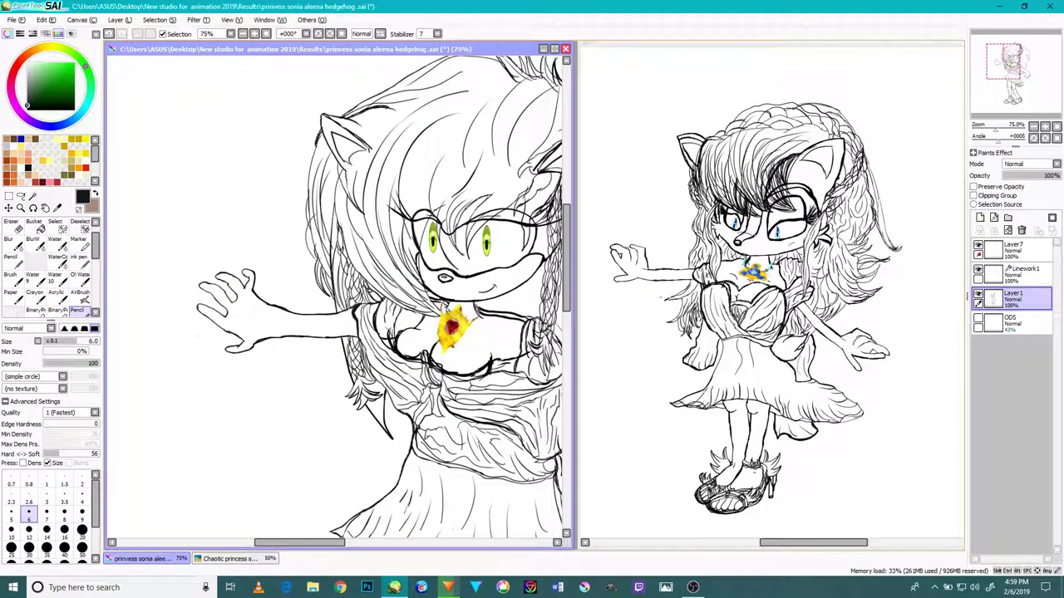
Step: Erase the stray tick mark between the two lines of the bodice's lower hem with the size 12 Eraser
{"action": "left_click_drag", "start_coordinate": [449, 308], "coordinate": [304, 270]}
{"action": "left_click_drag", "start_coordinate": [396, 385], "coordinate": [367, 256]}
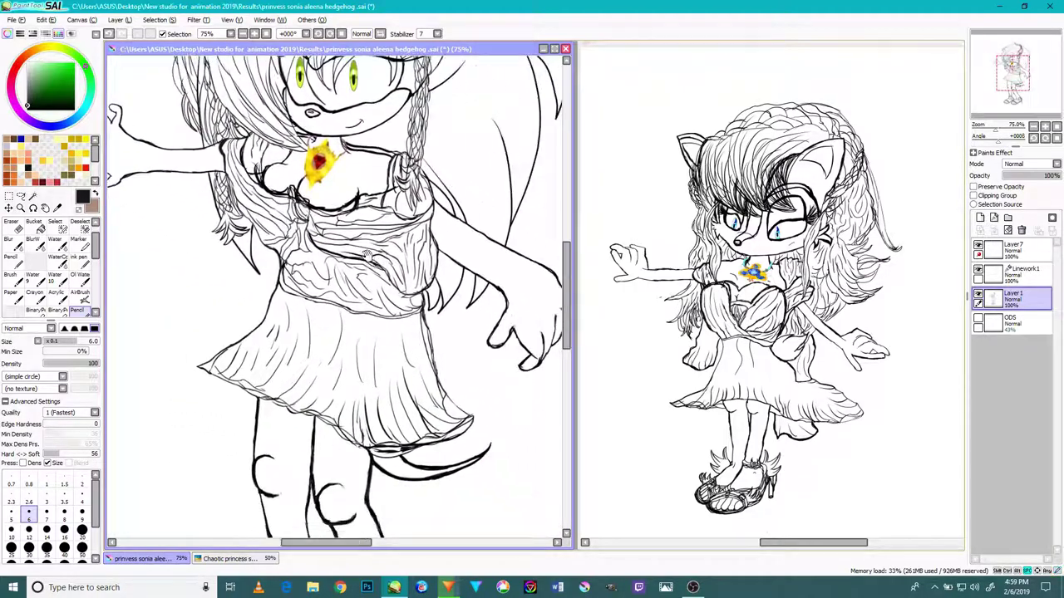
{"action": "left_click_drag", "start_coordinate": [403, 313], "coordinate": [356, 275]}
{"action": "scroll", "coordinate": [370, 193], "scroll_direction": "up", "scroll_amount": 6}
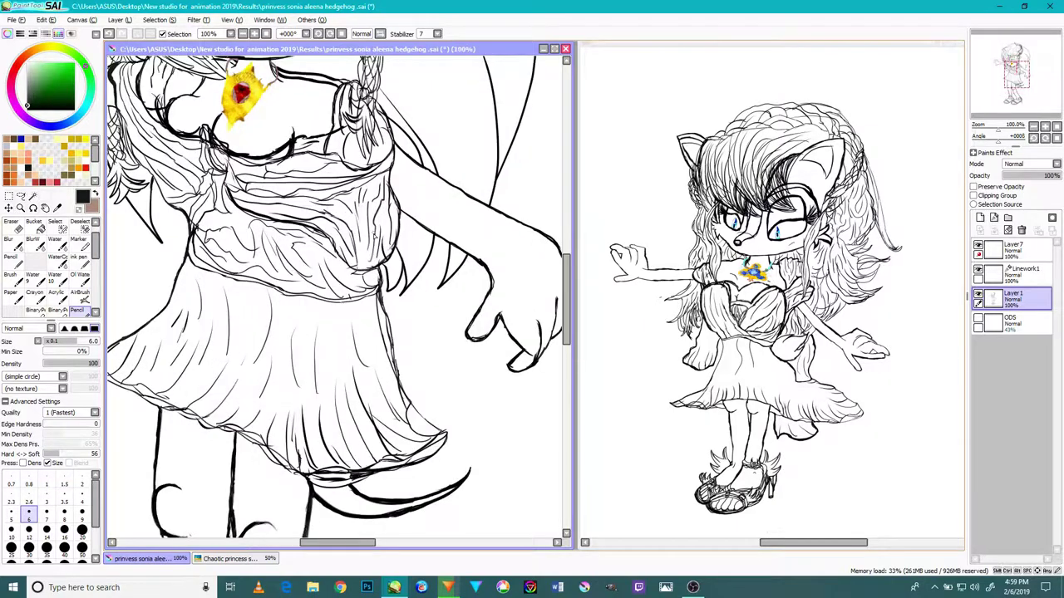
{"action": "left_click", "coordinate": [13, 226]}
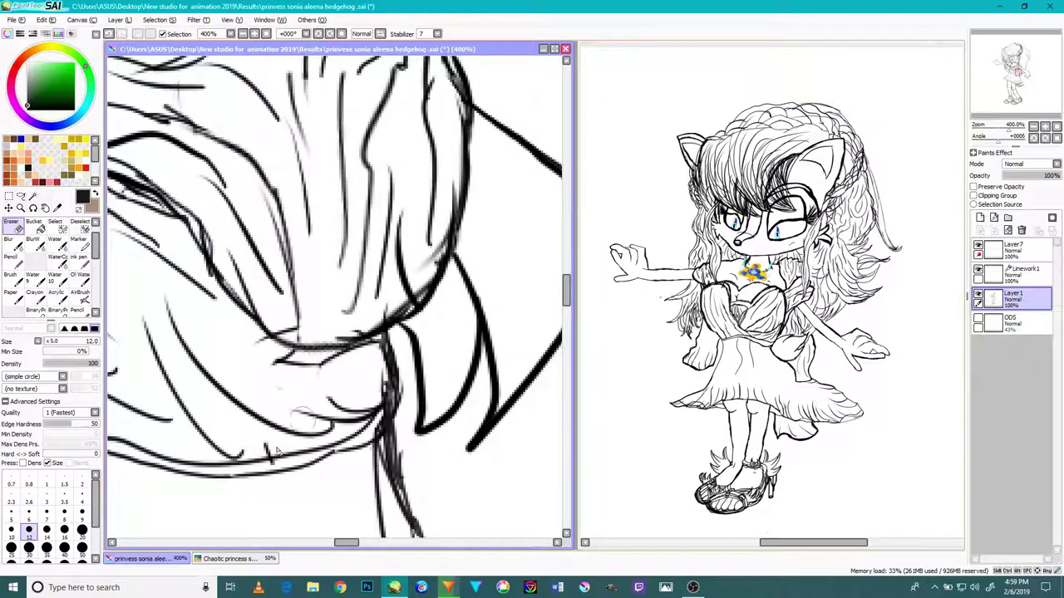
{"action": "scroll", "coordinate": [285, 444], "scroll_direction": "up", "scroll_amount": 2}
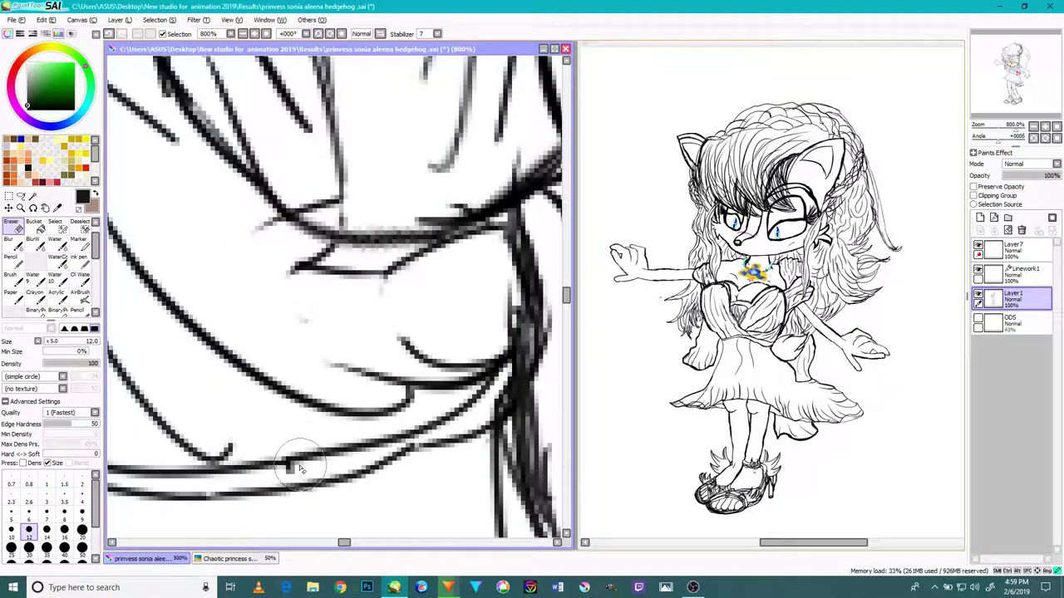
{"action": "left_click_drag", "start_coordinate": [298, 470], "coordinate": [286, 472]}
{"action": "scroll", "coordinate": [285, 471], "scroll_direction": "down", "scroll_amount": 5}
{"action": "scroll", "coordinate": [199, 456], "scroll_direction": "up", "scroll_amount": 4}
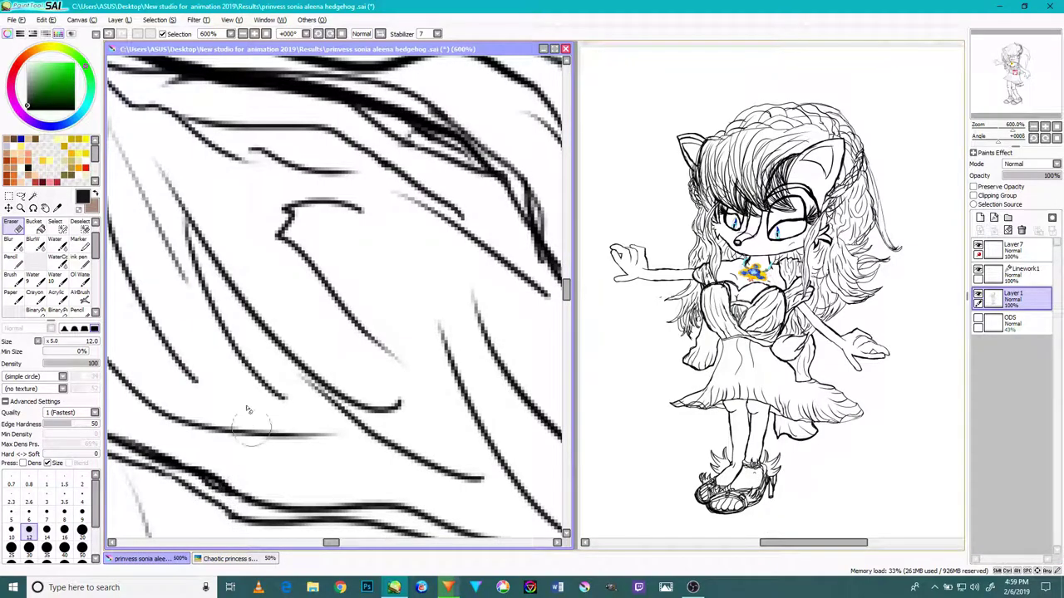
{"action": "scroll", "coordinate": [349, 312], "scroll_direction": "down", "scroll_amount": 2}
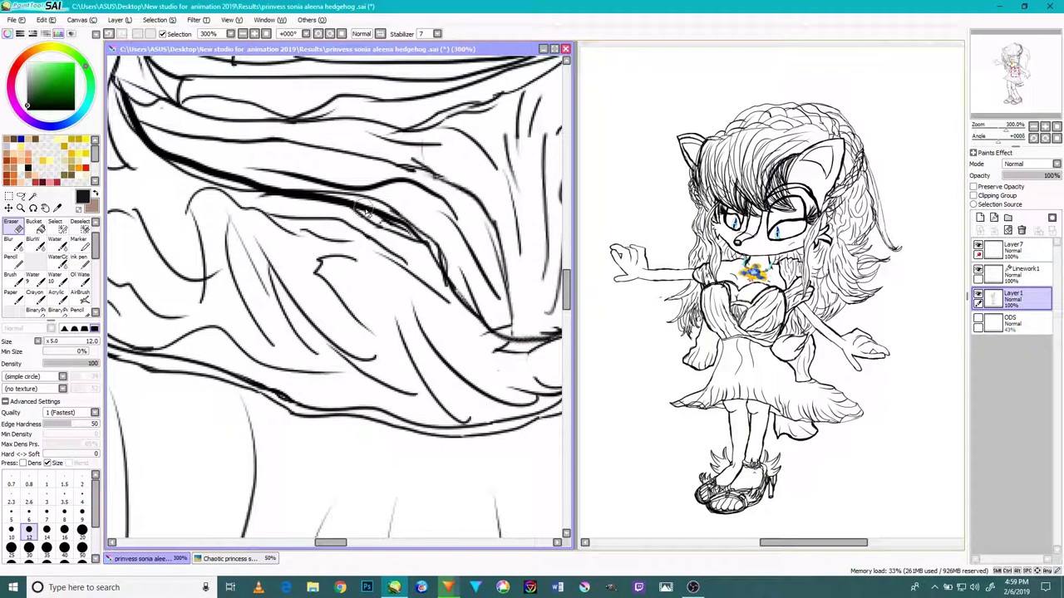
{"action": "scroll", "coordinate": [420, 179], "scroll_direction": "up", "scroll_amount": 3}
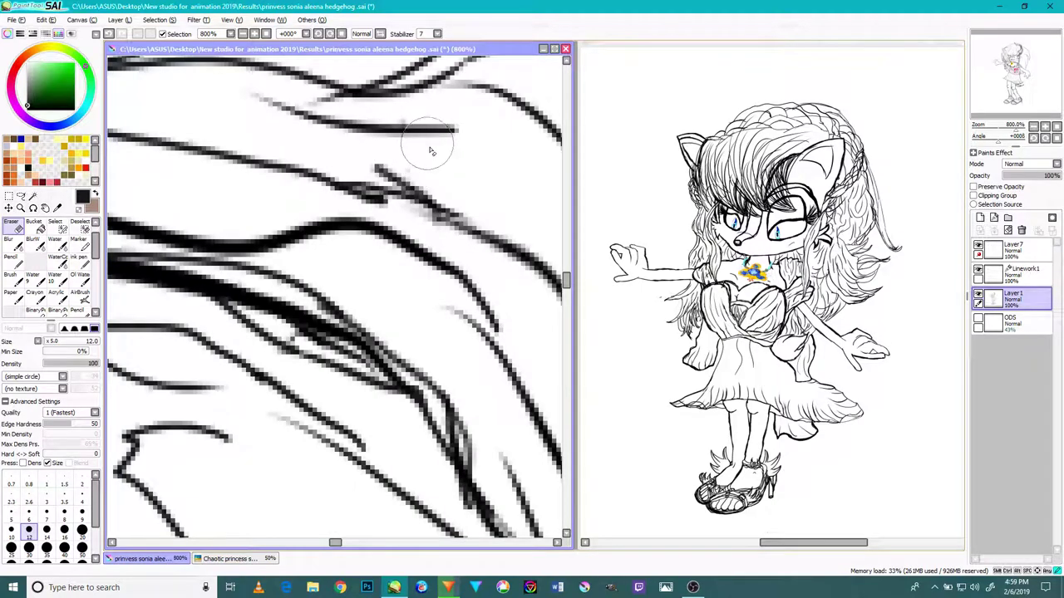
{"action": "scroll", "coordinate": [416, 158], "scroll_direction": "up", "scroll_amount": 2}
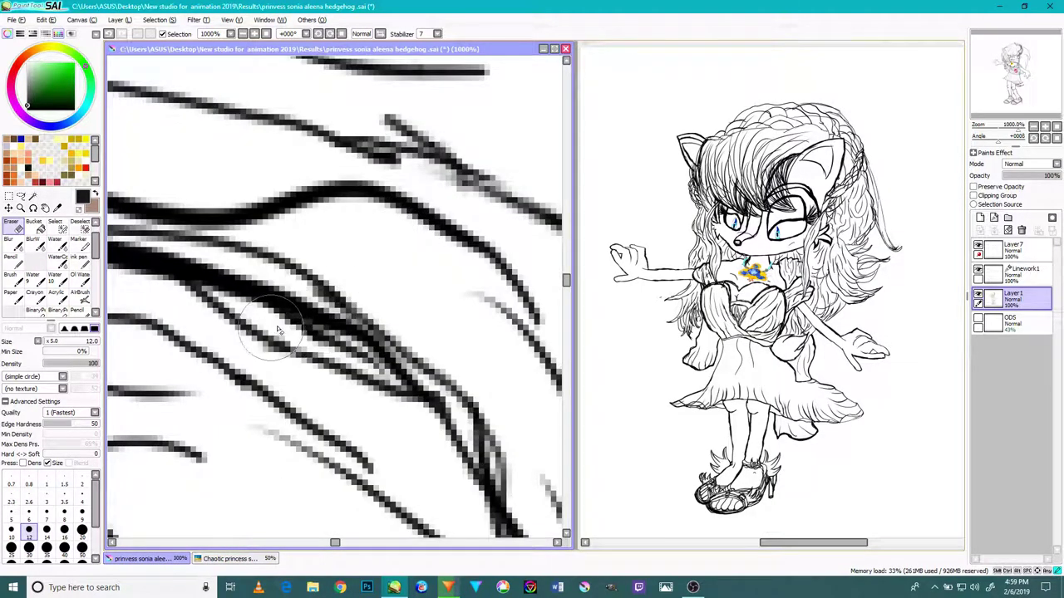
{"action": "scroll", "coordinate": [306, 330], "scroll_direction": "down", "scroll_amount": 6}
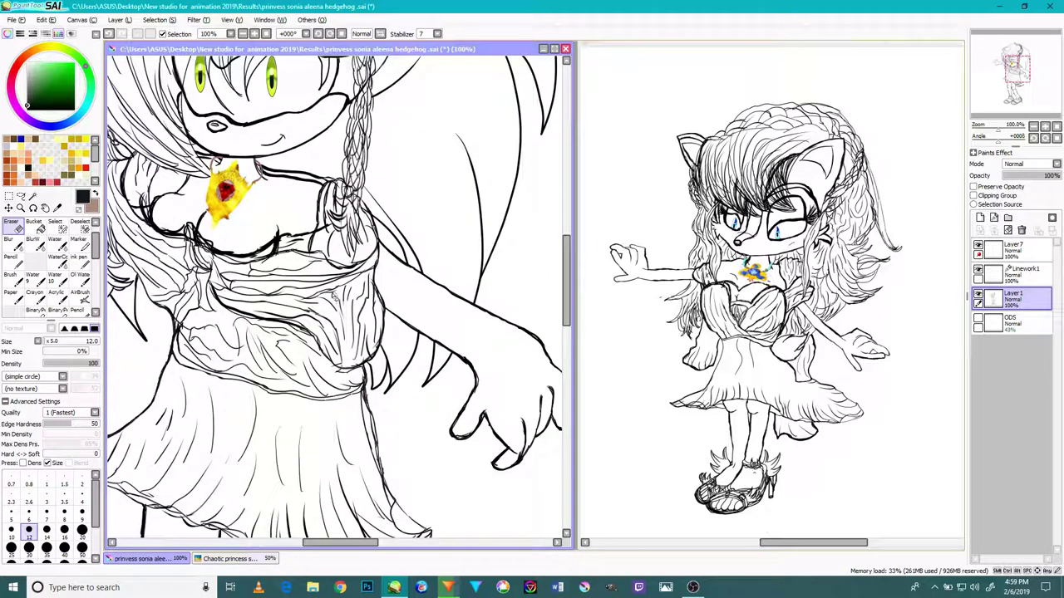
Step: Thicken the upper end of the outer quill line where it leaves the braid, using the size 6 Pencil
{"action": "left_click", "coordinate": [77, 310]}
{"action": "scroll", "coordinate": [359, 179], "scroll_direction": "down", "scroll_amount": 2}
{"action": "scroll", "coordinate": [359, 183], "scroll_direction": "up", "scroll_amount": 3}
{"action": "scroll", "coordinate": [361, 183], "scroll_direction": "up", "scroll_amount": 5}
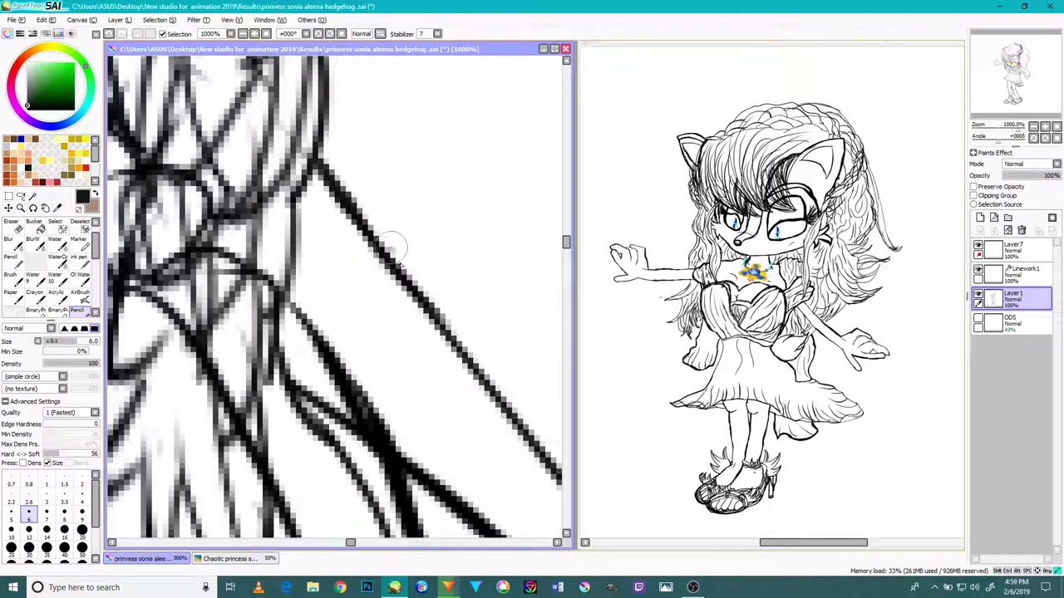
{"action": "scroll", "coordinate": [496, 402], "scroll_direction": "down", "scroll_amount": 3}
{"action": "scroll", "coordinate": [496, 402], "scroll_direction": "up", "scroll_amount": 3}
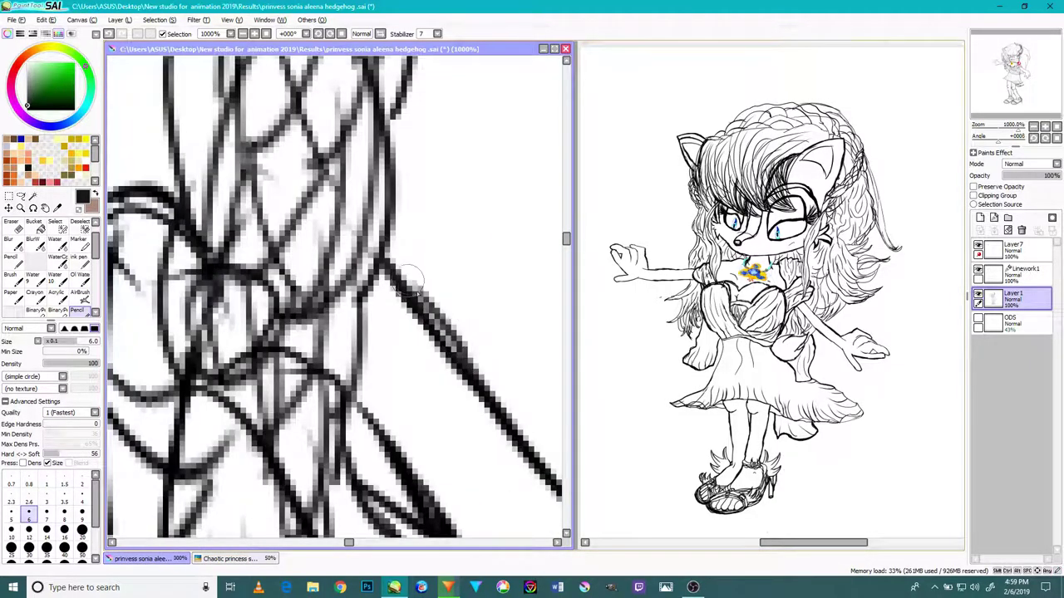
{"action": "mouse_move", "coordinate": [405, 266]}
{"action": "left_mouse_down"}
{"action": "mouse_move", "coordinate": [376, 252]}
{"action": "mouse_move", "coordinate": [517, 395]}
{"action": "mouse_move", "coordinate": [457, 312]}
{"action": "left_mouse_up"}
{"action": "scroll", "coordinate": [399, 271], "scroll_direction": "down", "scroll_amount": 3}
{"action": "scroll", "coordinate": [441, 335], "scroll_direction": "up", "scroll_amount": 2}
{"action": "scroll", "coordinate": [470, 320], "scroll_direction": "down", "scroll_amount": 4}
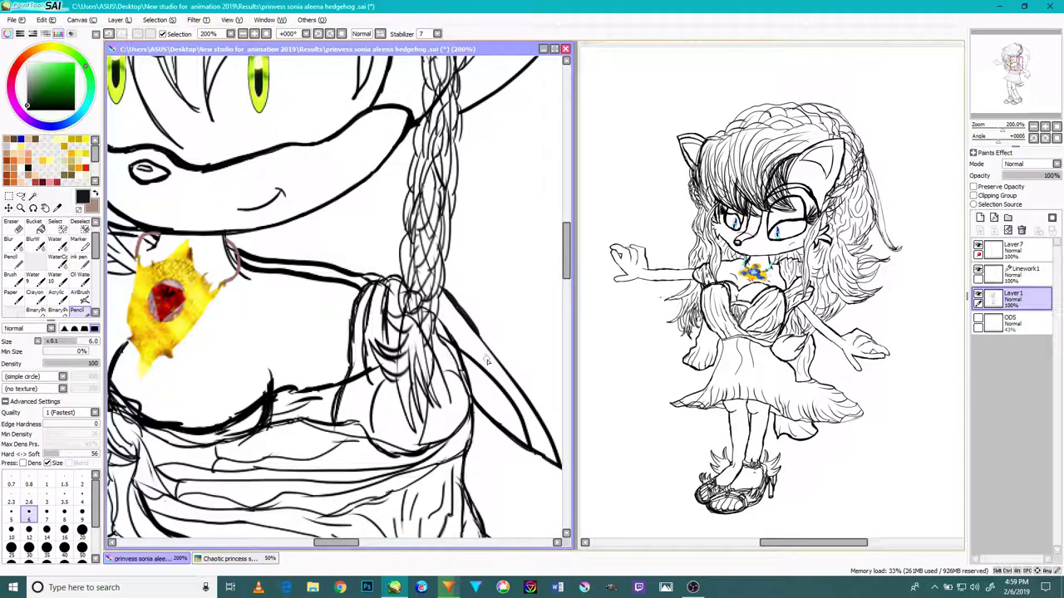
Step: Thicken the rest of the outer quill's edge behind the shoulder down to where it meets the lowered arm
{"action": "left_click_drag", "start_coordinate": [490, 366], "coordinate": [300, 237]}
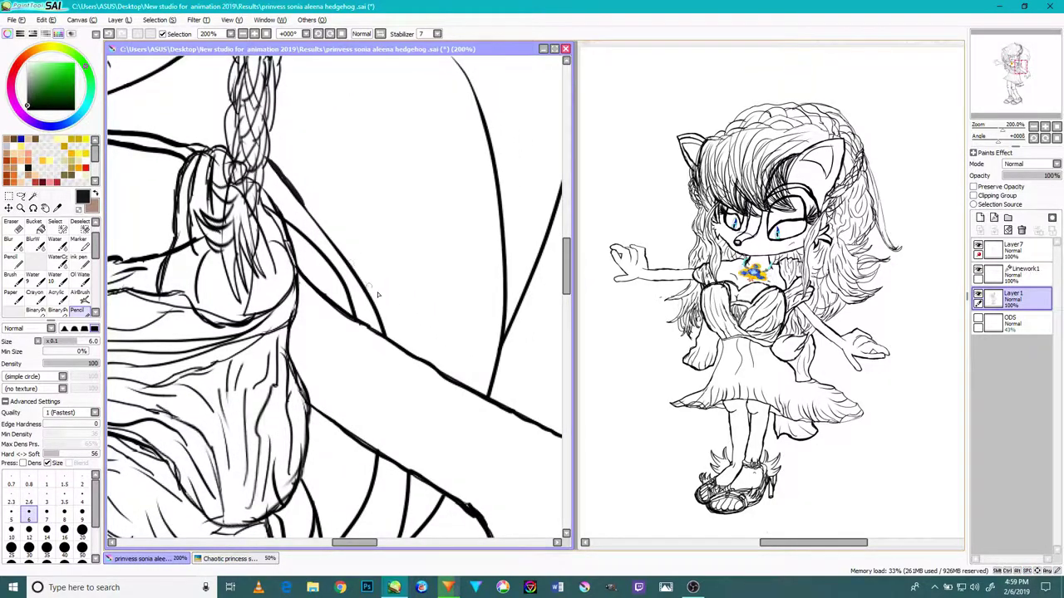
{"action": "scroll", "coordinate": [374, 293], "scroll_direction": "up", "scroll_amount": 3}
{"action": "mouse_move", "coordinate": [185, 59]}
{"action": "left_mouse_down"}
{"action": "mouse_move", "coordinate": [237, 115]}
{"action": "mouse_move", "coordinate": [214, 87]}
{"action": "mouse_move", "coordinate": [300, 226]}
{"action": "mouse_move", "coordinate": [258, 148]}
{"action": "mouse_move", "coordinate": [347, 262]}
{"action": "left_mouse_up"}
{"action": "left_click_drag", "start_coordinate": [276, 162], "coordinate": [372, 304]}
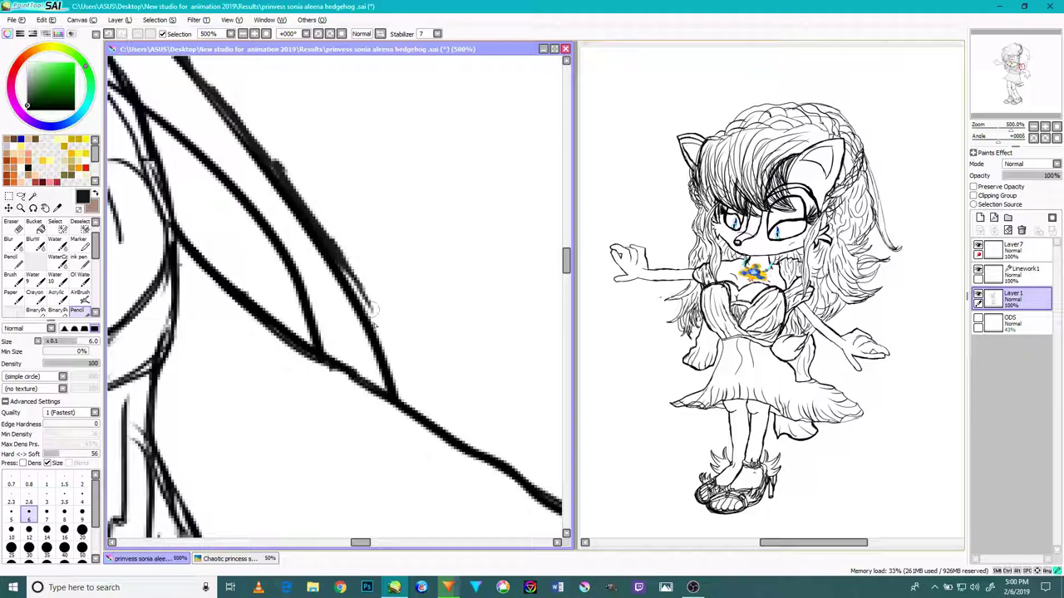
{"action": "scroll", "coordinate": [366, 291], "scroll_direction": "down", "scroll_amount": 4}
{"action": "scroll", "coordinate": [306, 238], "scroll_direction": "up", "scroll_amount": 5}
{"action": "mouse_move", "coordinate": [447, 361]}
{"action": "left_mouse_down"}
{"action": "mouse_move", "coordinate": [348, 246]}
{"action": "mouse_move", "coordinate": [399, 317]}
{"action": "mouse_move", "coordinate": [331, 212]}
{"action": "mouse_move", "coordinate": [385, 294]}
{"action": "mouse_move", "coordinate": [336, 221]}
{"action": "left_mouse_up"}
{"action": "scroll", "coordinate": [336, 213], "scroll_direction": "down", "scroll_amount": 4}
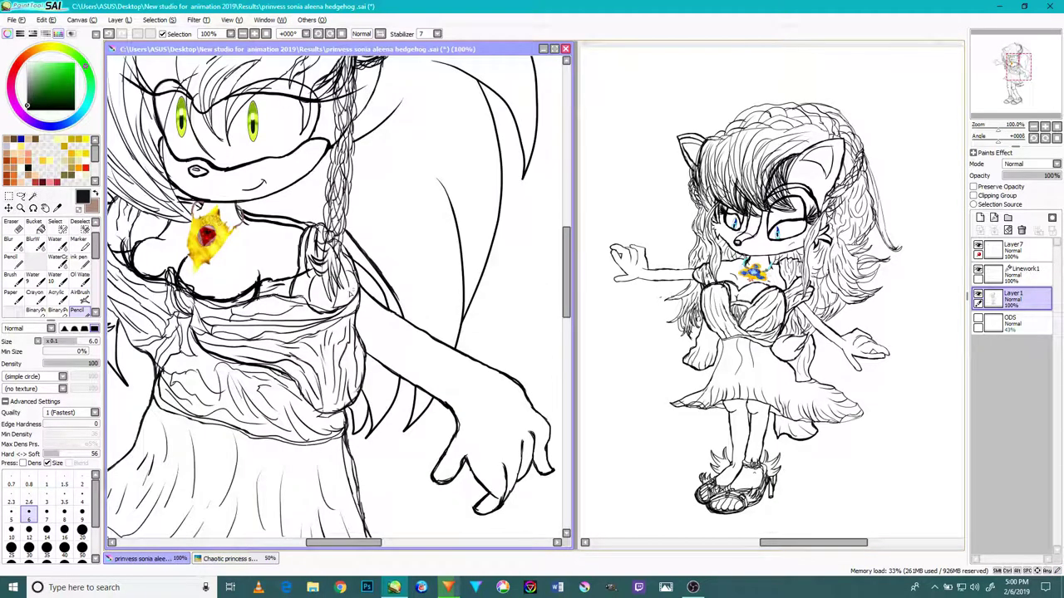
{"action": "scroll", "coordinate": [388, 344], "scroll_direction": "up", "scroll_amount": 3}
{"action": "mouse_move", "coordinate": [419, 400]}
{"action": "left_mouse_down"}
{"action": "mouse_move", "coordinate": [380, 321]}
{"action": "mouse_move", "coordinate": [409, 359]}
{"action": "mouse_move", "coordinate": [402, 324]}
{"action": "mouse_move", "coordinate": [354, 245]}
{"action": "mouse_move", "coordinate": [389, 311]}
{"action": "mouse_move", "coordinate": [338, 240]}
{"action": "mouse_move", "coordinate": [387, 318]}
{"action": "mouse_move", "coordinate": [363, 260]}
{"action": "left_mouse_up"}
{"action": "scroll", "coordinate": [366, 275], "scroll_direction": "down", "scroll_amount": 3}
{"action": "scroll", "coordinate": [333, 250], "scroll_direction": "up", "scroll_amount": 3}
{"action": "scroll", "coordinate": [332, 333], "scroll_direction": "down", "scroll_amount": 3}
{"action": "scroll", "coordinate": [332, 374], "scroll_direction": "up", "scroll_amount": 3}
{"action": "scroll", "coordinate": [283, 449], "scroll_direction": "down", "scroll_amount": 3}
{"action": "scroll", "coordinate": [282, 449], "scroll_direction": "up", "scroll_amount": 2}
Step: Thicken the inner edge of the first quill spike beneath the lowered arm, from the bodice down to its tip
{"action": "scroll", "coordinate": [280, 450], "scroll_direction": "up", "scroll_amount": 3}
{"action": "mouse_move", "coordinate": [241, 432]}
{"action": "left_mouse_down"}
{"action": "mouse_move", "coordinate": [199, 465]}
{"action": "mouse_move", "coordinate": [265, 432]}
{"action": "left_mouse_up"}
{"action": "mouse_move", "coordinate": [215, 480]}
{"action": "left_mouse_down"}
{"action": "mouse_move", "coordinate": [263, 448]}
{"action": "mouse_move", "coordinate": [324, 380]}
{"action": "left_mouse_up"}
{"action": "left_click_drag", "start_coordinate": [233, 369], "coordinate": [226, 408]}
{"action": "mouse_move", "coordinate": [212, 448]}
{"action": "left_mouse_down"}
{"action": "mouse_move", "coordinate": [185, 283]}
{"action": "mouse_move", "coordinate": [223, 270]}
{"action": "mouse_move", "coordinate": [158, 197]}
{"action": "mouse_move", "coordinate": [208, 212]}
{"action": "mouse_move", "coordinate": [200, 218]}
{"action": "mouse_move", "coordinate": [182, 195]}
{"action": "mouse_move", "coordinate": [236, 285]}
{"action": "mouse_move", "coordinate": [237, 411]}
{"action": "left_mouse_up"}
{"action": "left_click_drag", "start_coordinate": [224, 260], "coordinate": [221, 312]}
{"action": "left_click_drag", "start_coordinate": [230, 243], "coordinate": [230, 436]}
{"action": "left_click_drag", "start_coordinate": [224, 246], "coordinate": [159, 187]}
{"action": "mouse_move", "coordinate": [216, 221]}
{"action": "left_mouse_down"}
{"action": "mouse_move", "coordinate": [186, 185]}
{"action": "mouse_move", "coordinate": [167, 191]}
{"action": "left_mouse_up"}
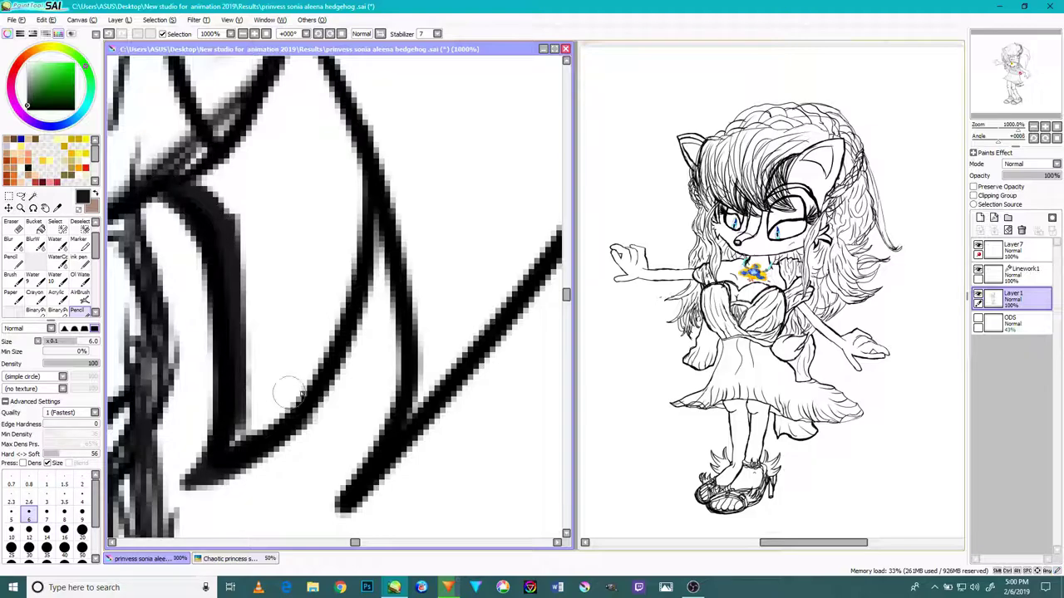
Step: Thicken the tip and lower outer edge of the second quill spike beneath the arm
{"action": "scroll", "coordinate": [284, 392], "scroll_direction": "down", "scroll_amount": 5}
{"action": "scroll", "coordinate": [337, 412], "scroll_direction": "up", "scroll_amount": 4}
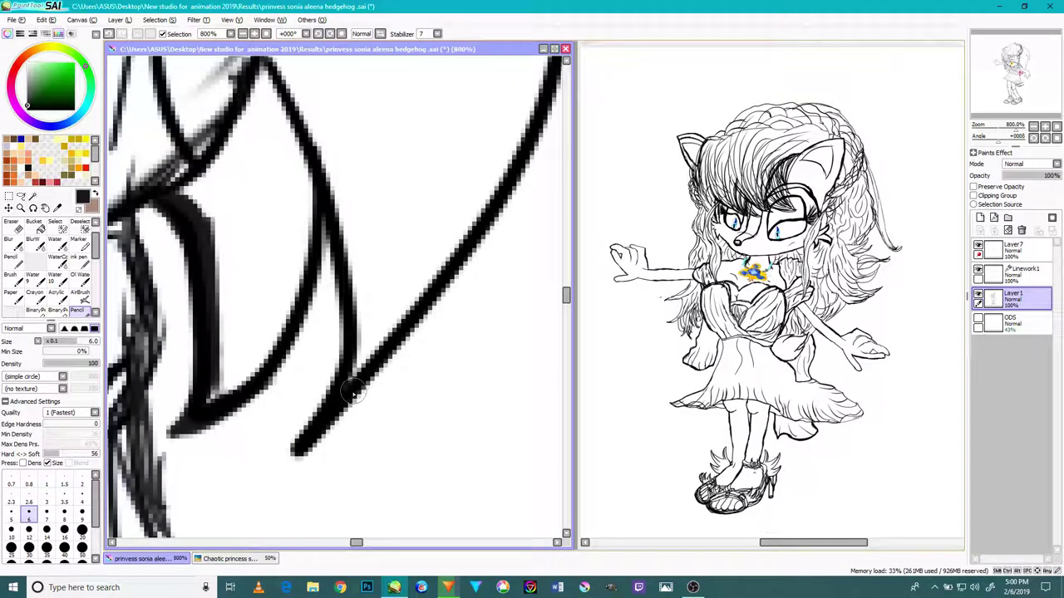
{"action": "scroll", "coordinate": [339, 448], "scroll_direction": "up", "scroll_amount": 2}
{"action": "mouse_move", "coordinate": [374, 381]}
{"action": "left_mouse_down"}
{"action": "mouse_move", "coordinate": [275, 504]}
{"action": "mouse_move", "coordinate": [308, 449]}
{"action": "mouse_move", "coordinate": [348, 414]}
{"action": "mouse_move", "coordinate": [281, 492]}
{"action": "left_mouse_up"}
{"action": "left_click_drag", "start_coordinate": [332, 446], "coordinate": [399, 371]}
{"action": "left_click_drag", "start_coordinate": [350, 419], "coordinate": [445, 281]}
{"action": "scroll", "coordinate": [423, 320], "scroll_direction": "down", "scroll_amount": 2}
{"action": "scroll", "coordinate": [423, 322], "scroll_direction": "up", "scroll_amount": 2}
{"action": "mouse_move", "coordinate": [408, 366]}
{"action": "left_mouse_down"}
{"action": "mouse_move", "coordinate": [440, 309]}
{"action": "mouse_move", "coordinate": [498, 249]}
{"action": "left_mouse_up"}
{"action": "left_click_drag", "start_coordinate": [311, 464], "coordinate": [276, 496]}
{"action": "scroll", "coordinate": [319, 460], "scroll_direction": "down", "scroll_amount": 2}
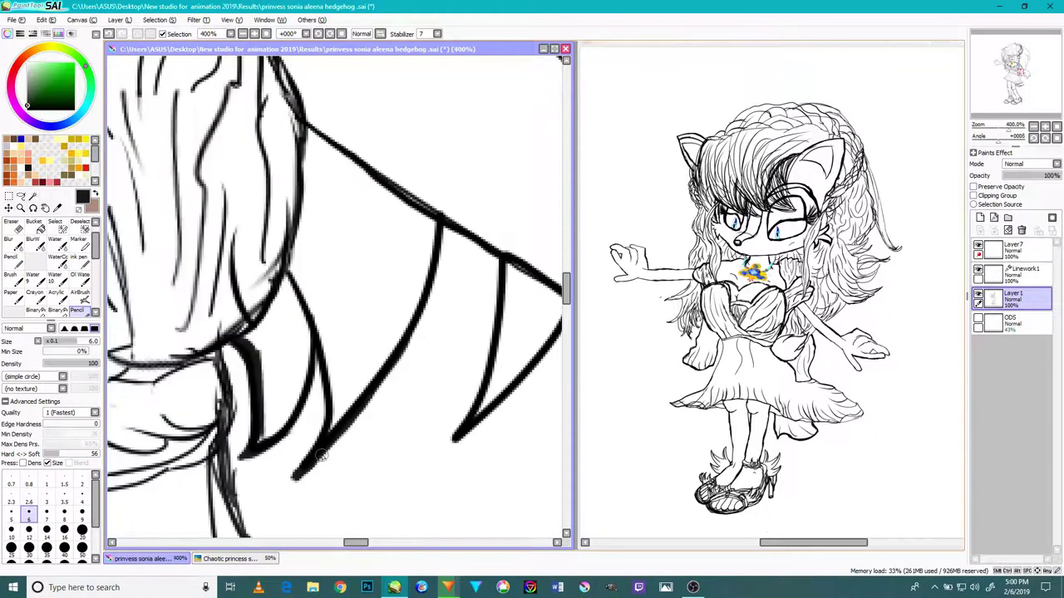
Step: Thicken the upper part of the second spike's outer edge up to the arm's underside
{"action": "scroll", "coordinate": [340, 420], "scroll_direction": "up", "scroll_amount": 4}
{"action": "left_click_drag", "start_coordinate": [402, 361], "coordinate": [482, 196]}
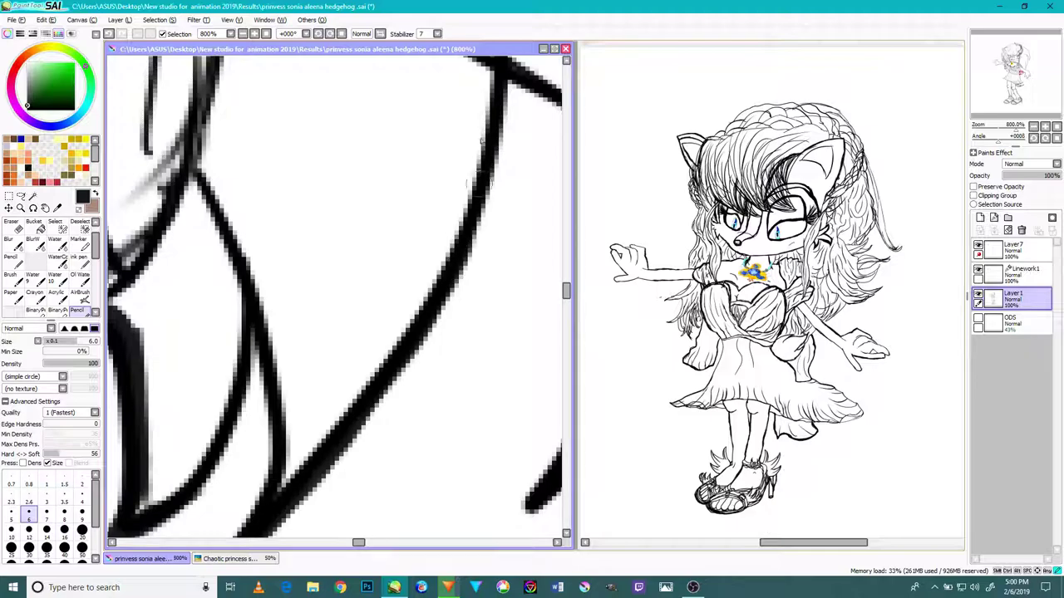
{"action": "left_click_drag", "start_coordinate": [462, 249], "coordinate": [499, 131]}
{"action": "left_click_drag", "start_coordinate": [503, 67], "coordinate": [505, 120]}
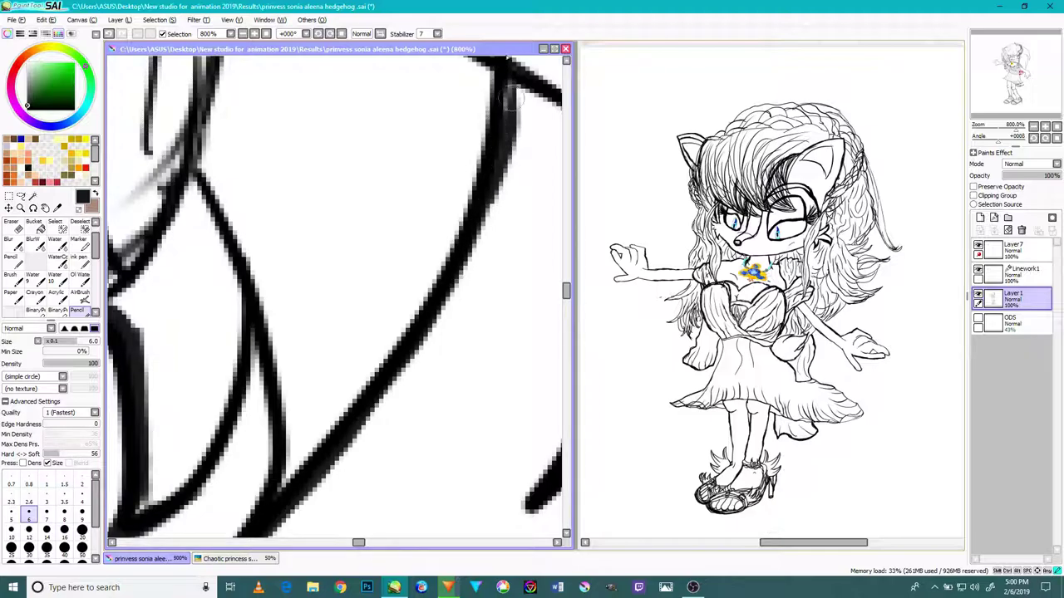
{"action": "mouse_move", "coordinate": [509, 67]}
{"action": "left_mouse_down"}
{"action": "mouse_move", "coordinate": [492, 193]}
{"action": "mouse_move", "coordinate": [469, 241]}
{"action": "mouse_move", "coordinate": [496, 221]}
{"action": "mouse_move", "coordinate": [422, 341]}
{"action": "left_mouse_up"}
{"action": "left_click_drag", "start_coordinate": [481, 213], "coordinate": [438, 333]}
{"action": "scroll", "coordinate": [435, 342], "scroll_direction": "down", "scroll_amount": 4}
{"action": "scroll", "coordinate": [357, 339], "scroll_direction": "up", "scroll_amount": 4}
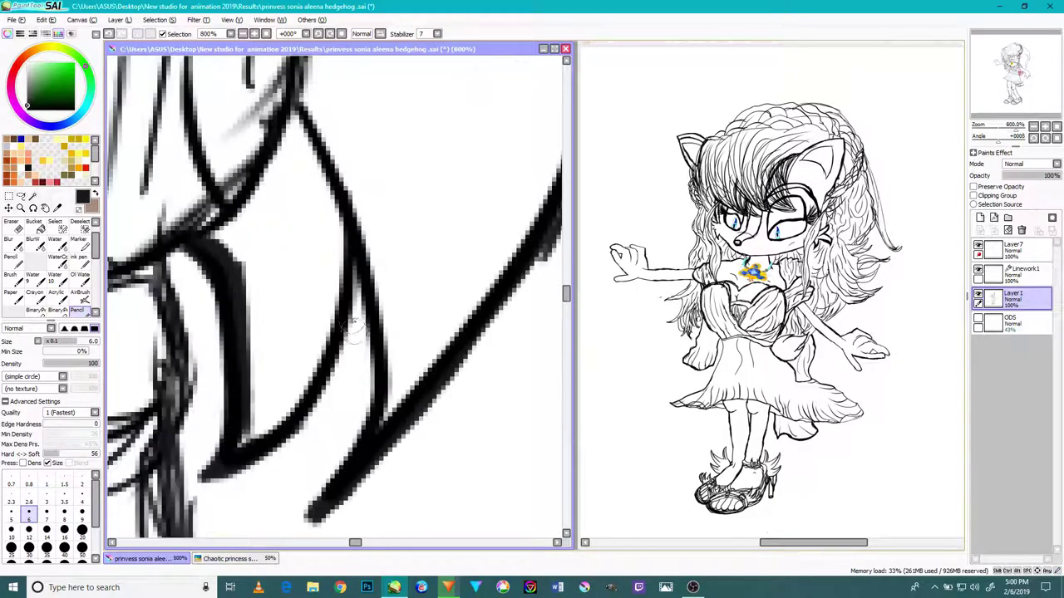
Step: Thicken the curved outer edge of the first quill spike beneath the arm down to its tip
{"action": "mouse_move", "coordinate": [360, 267]}
{"action": "left_mouse_down"}
{"action": "mouse_move", "coordinate": [326, 359]}
{"action": "mouse_move", "coordinate": [362, 263]}
{"action": "mouse_move", "coordinate": [334, 362]}
{"action": "left_mouse_up"}
{"action": "left_click_drag", "start_coordinate": [353, 303], "coordinate": [306, 402]}
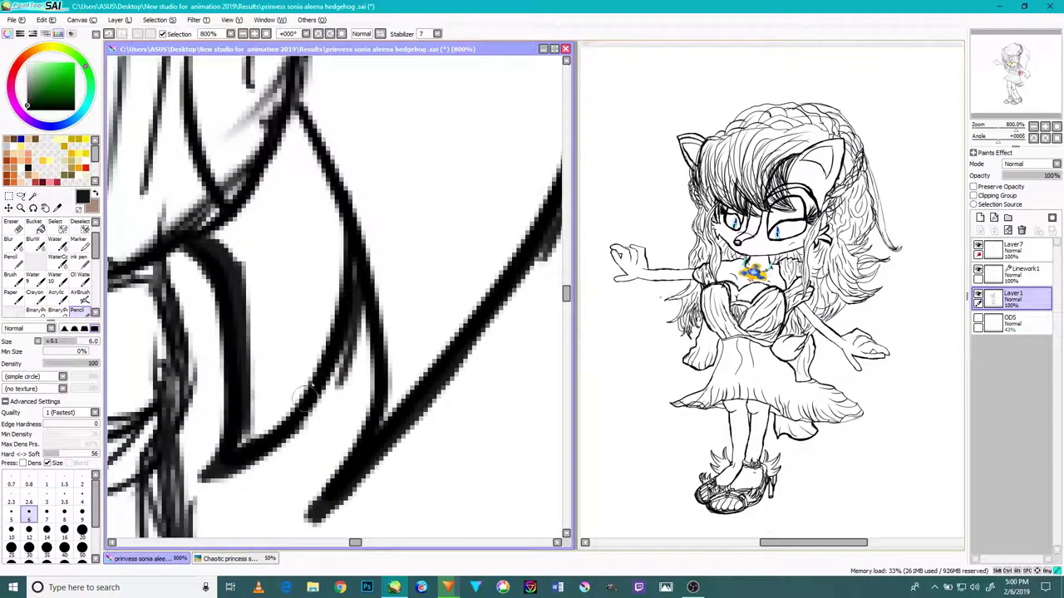
{"action": "left_click_drag", "start_coordinate": [349, 327], "coordinate": [305, 430]}
{"action": "left_click_drag", "start_coordinate": [349, 370], "coordinate": [270, 474]}
{"action": "left_click_drag", "start_coordinate": [361, 337], "coordinate": [241, 473]}
{"action": "left_click_drag", "start_coordinate": [337, 394], "coordinate": [244, 469]}
{"action": "mouse_move", "coordinate": [306, 417]}
{"action": "left_mouse_down"}
{"action": "mouse_move", "coordinate": [254, 467]}
{"action": "mouse_move", "coordinate": [216, 474]}
{"action": "left_mouse_up"}
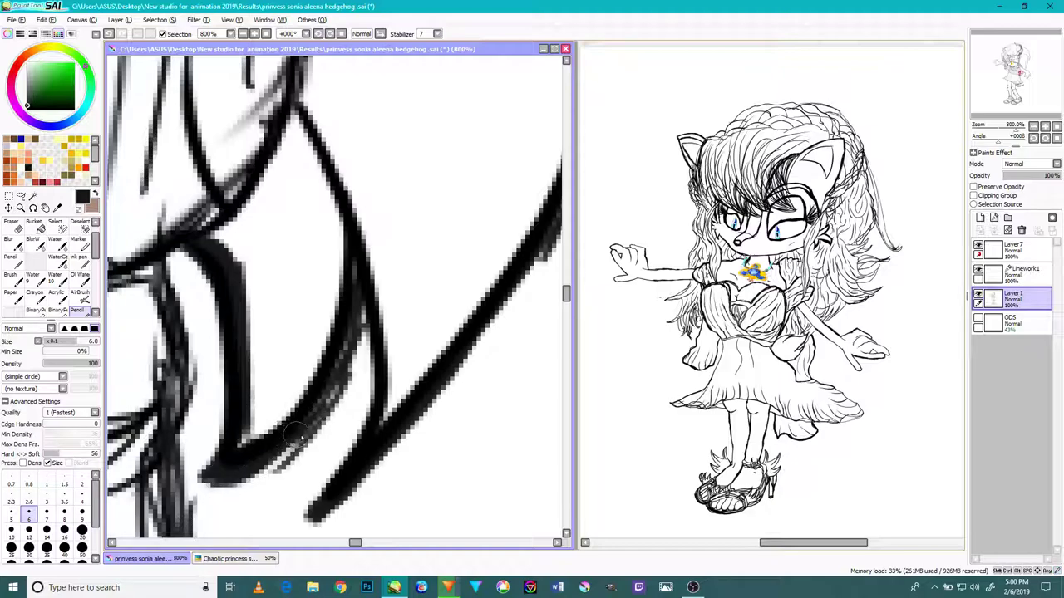
{"action": "scroll", "coordinate": [309, 440], "scroll_direction": "down", "scroll_amount": 6}
Step: Thicken the inner quill's tip above the lowered arm and the arm's upper outline beside it
{"action": "scroll", "coordinate": [317, 399], "scroll_direction": "up", "scroll_amount": 5}
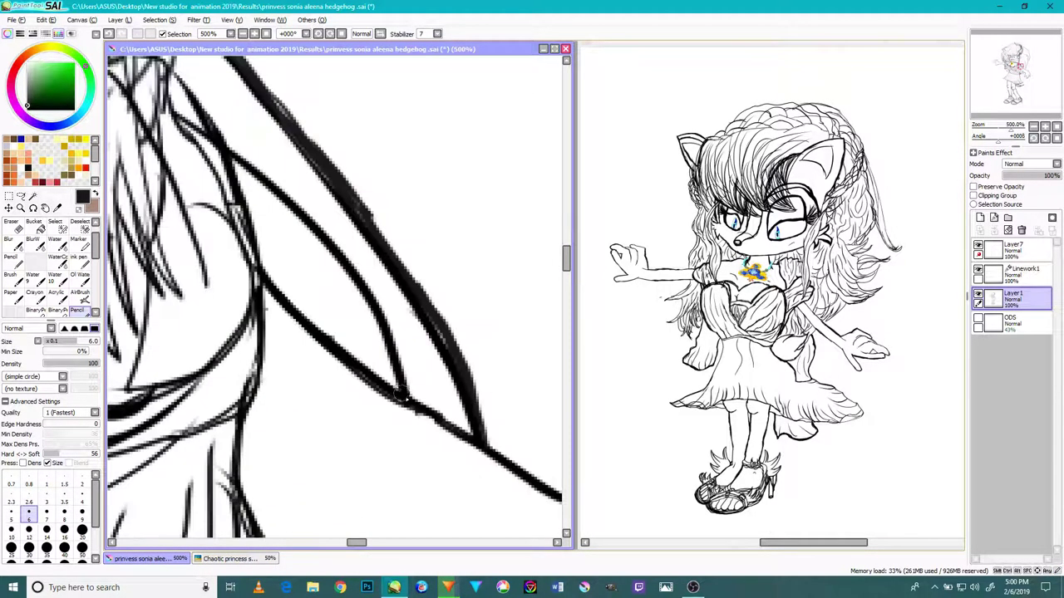
{"action": "left_click_drag", "start_coordinate": [407, 402], "coordinate": [390, 328]}
{"action": "left_click_drag", "start_coordinate": [402, 376], "coordinate": [384, 328]}
{"action": "scroll", "coordinate": [424, 409], "scroll_direction": "up", "scroll_amount": 5}
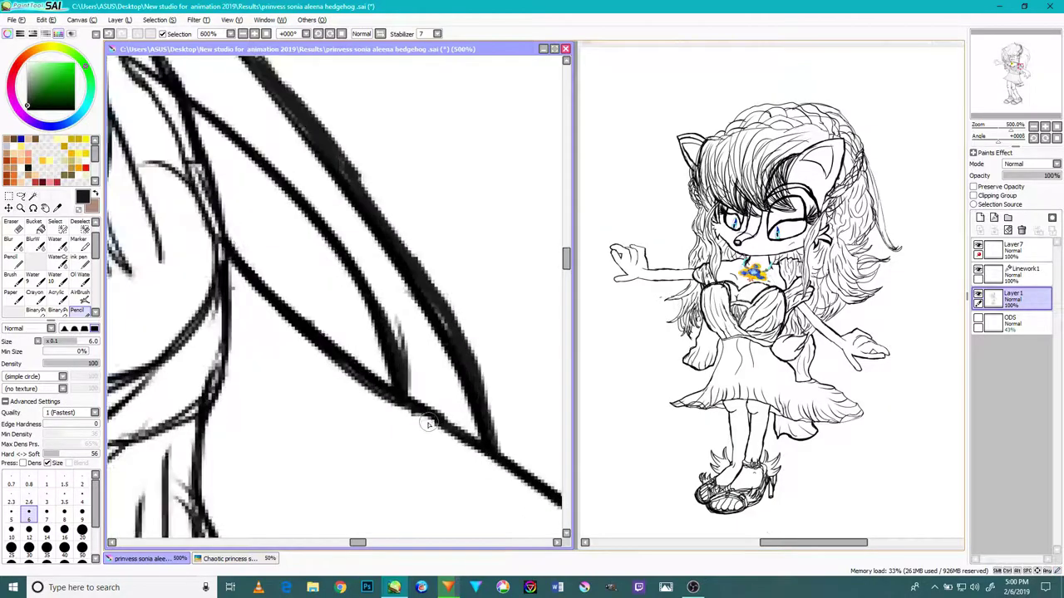
{"action": "mouse_move", "coordinate": [455, 426]}
{"action": "left_mouse_down"}
{"action": "mouse_move", "coordinate": [382, 382]}
{"action": "mouse_move", "coordinate": [401, 405]}
{"action": "mouse_move", "coordinate": [412, 405]}
{"action": "mouse_move", "coordinate": [282, 320]}
{"action": "left_mouse_up"}
{"action": "scroll", "coordinate": [361, 336], "scroll_direction": "down", "scroll_amount": 9}
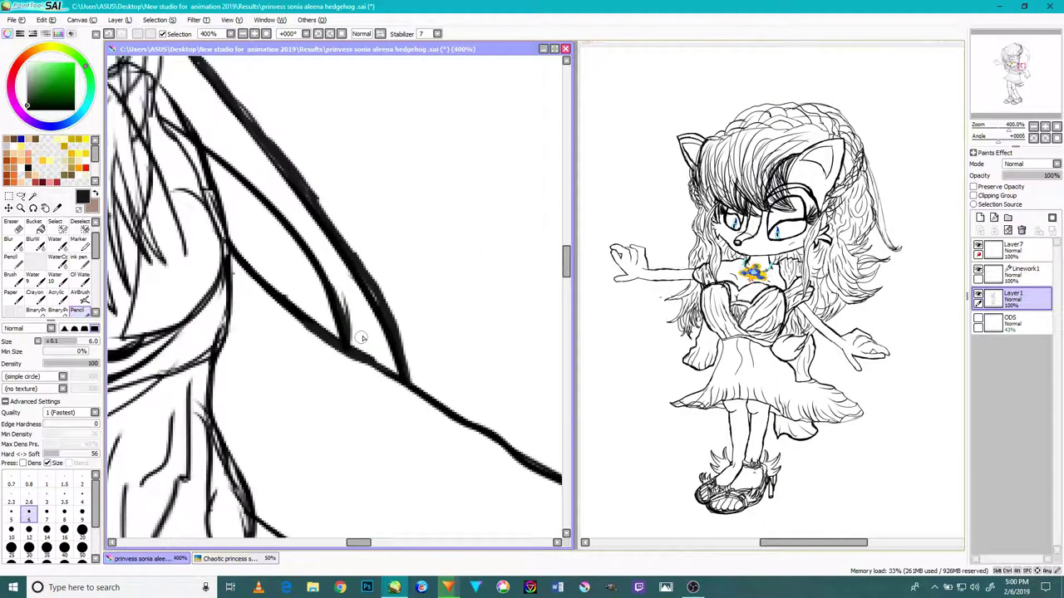
{"action": "scroll", "coordinate": [363, 318], "scroll_direction": "up", "scroll_amount": 4}
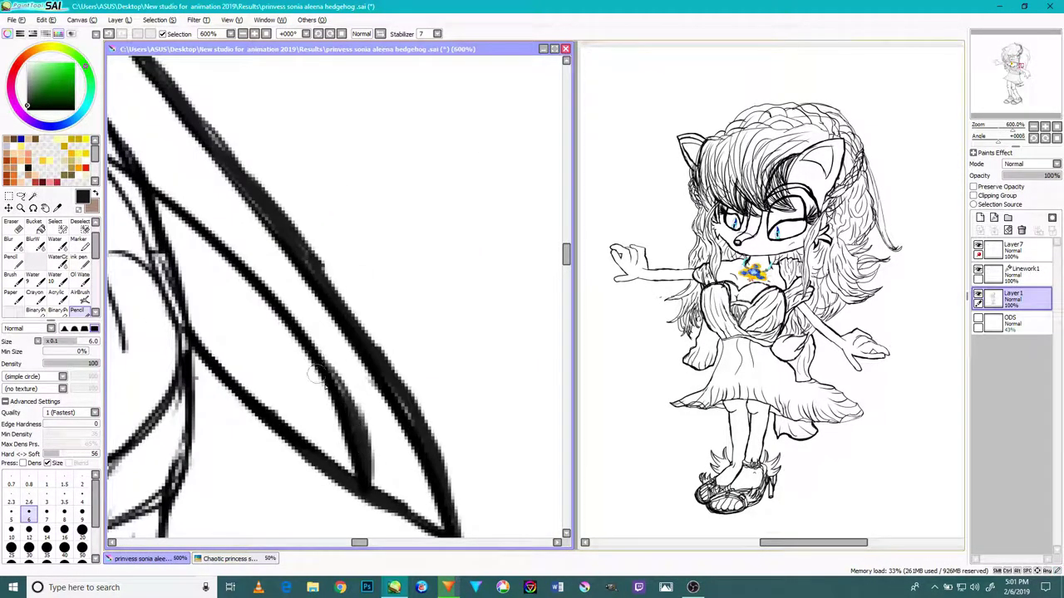
Step: Thicken the inner quill's upper edge from its tip back to the shoulder with overlapping Pencil strokes
{"action": "left_click_drag", "start_coordinate": [317, 339], "coordinate": [229, 230]}
{"action": "left_click_drag", "start_coordinate": [294, 321], "coordinate": [183, 222]}
{"action": "left_click_drag", "start_coordinate": [247, 280], "coordinate": [166, 209]}
{"action": "left_click_drag", "start_coordinate": [223, 244], "coordinate": [158, 194]}
{"action": "left_click_drag", "start_coordinate": [241, 259], "coordinate": [156, 198]}
{"action": "mouse_move", "coordinate": [206, 225]}
{"action": "left_mouse_down"}
{"action": "mouse_move", "coordinate": [156, 183]}
{"action": "mouse_move", "coordinate": [262, 258]}
{"action": "mouse_move", "coordinate": [227, 220]}
{"action": "mouse_move", "coordinate": [289, 296]}
{"action": "left_mouse_up"}
{"action": "mouse_move", "coordinate": [243, 234]}
{"action": "left_mouse_down"}
{"action": "mouse_move", "coordinate": [264, 274]}
{"action": "mouse_move", "coordinate": [226, 220]}
{"action": "left_mouse_up"}
{"action": "left_click_drag", "start_coordinate": [175, 193], "coordinate": [143, 181]}
{"action": "scroll", "coordinate": [292, 323], "scroll_direction": "down", "scroll_amount": 4}
{"action": "scroll", "coordinate": [315, 376], "scroll_direction": "up", "scroll_amount": 4}
{"action": "left_click_drag", "start_coordinate": [321, 332], "coordinate": [323, 375]}
{"action": "scroll", "coordinate": [318, 363], "scroll_direction": "down", "scroll_amount": 6}
{"action": "scroll", "coordinate": [315, 364], "scroll_direction": "down", "scroll_amount": 1}
Step: Thicken the lowered arm's underside outline where it meets the side of the bodice
{"action": "scroll", "coordinate": [312, 357], "scroll_direction": "up", "scroll_amount": 4}
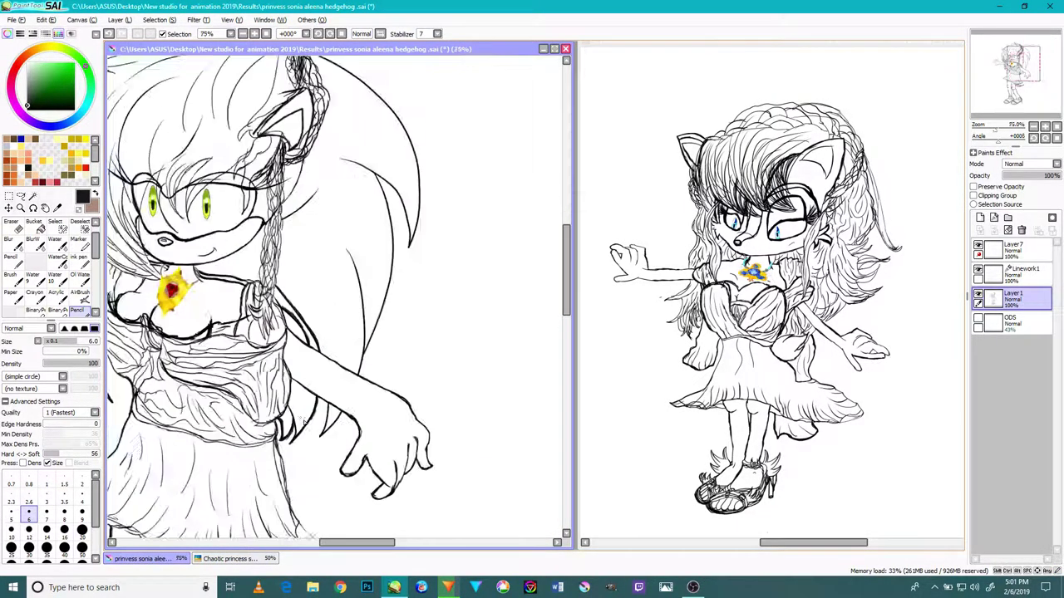
{"action": "scroll", "coordinate": [208, 262], "scroll_direction": "up", "scroll_amount": 1}
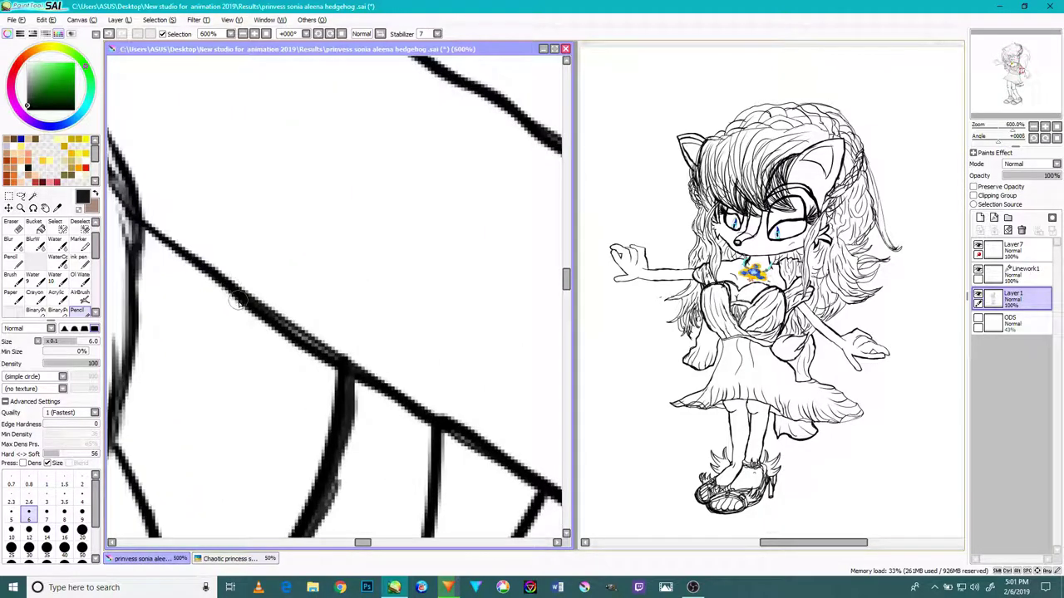
{"action": "left_click_drag", "start_coordinate": [215, 282], "coordinate": [127, 224]}
{"action": "left_click_drag", "start_coordinate": [180, 260], "coordinate": [144, 231]}
{"action": "scroll", "coordinate": [201, 268], "scroll_direction": "down", "scroll_amount": 4}
{"action": "scroll", "coordinate": [256, 293], "scroll_direction": "up", "scroll_amount": 3}
{"action": "scroll", "coordinate": [270, 308], "scroll_direction": "down", "scroll_amount": 4}
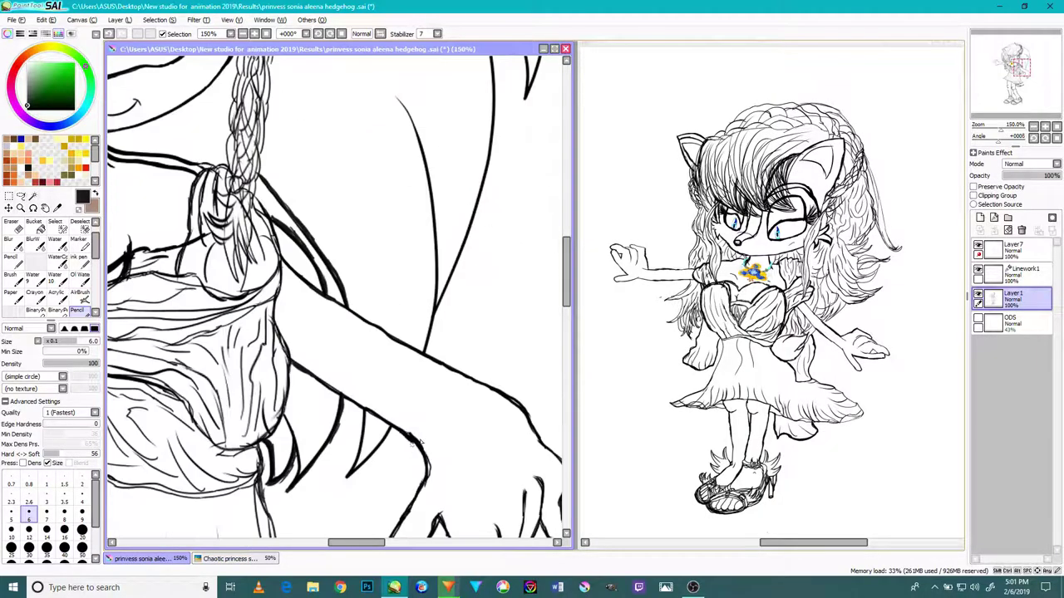
Step: Thicken the lowered arm's wrist outline running down toward the thumb
{"action": "left_click_drag", "start_coordinate": [361, 380], "coordinate": [446, 267]}
{"action": "scroll", "coordinate": [503, 311], "scroll_direction": "up", "scroll_amount": 7}
{"action": "mouse_move", "coordinate": [493, 339]}
{"action": "left_mouse_down"}
{"action": "mouse_move", "coordinate": [487, 254]}
{"action": "mouse_move", "coordinate": [499, 301]}
{"action": "mouse_move", "coordinate": [467, 382]}
{"action": "left_mouse_up"}
{"action": "left_click_drag", "start_coordinate": [495, 339], "coordinate": [444, 429]}
{"action": "left_click_drag", "start_coordinate": [479, 372], "coordinate": [408, 487]}
{"action": "left_click_drag", "start_coordinate": [450, 412], "coordinate": [409, 496]}
{"action": "left_click_drag", "start_coordinate": [448, 440], "coordinate": [394, 528]}
{"action": "scroll", "coordinate": [396, 526], "scroll_direction": "down", "scroll_amount": 5}
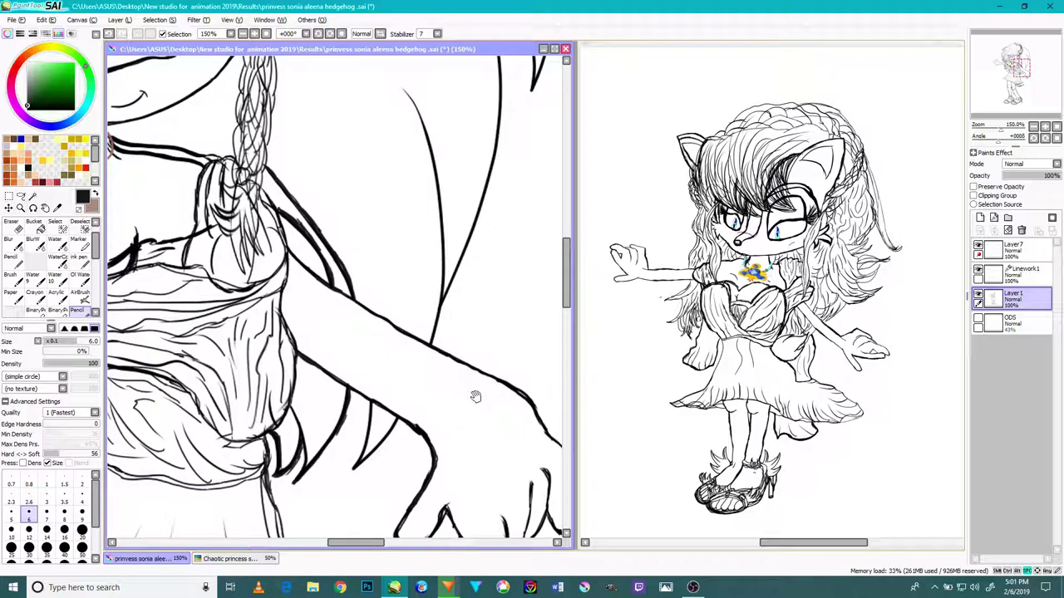
Step: Thicken the short curved finger line inside the lowered hand with the Pencil at size 6
{"action": "left_click_drag", "start_coordinate": [475, 399], "coordinate": [355, 195]}
{"action": "scroll", "coordinate": [404, 346], "scroll_direction": "up", "scroll_amount": 5}
{"action": "left_click_drag", "start_coordinate": [384, 460], "coordinate": [416, 329]}
{"action": "mouse_move", "coordinate": [402, 375]}
{"action": "left_mouse_down"}
{"action": "mouse_move", "coordinate": [408, 345]}
{"action": "mouse_move", "coordinate": [382, 219]}
{"action": "mouse_move", "coordinate": [395, 301]}
{"action": "mouse_move", "coordinate": [361, 171]}
{"action": "left_mouse_up"}
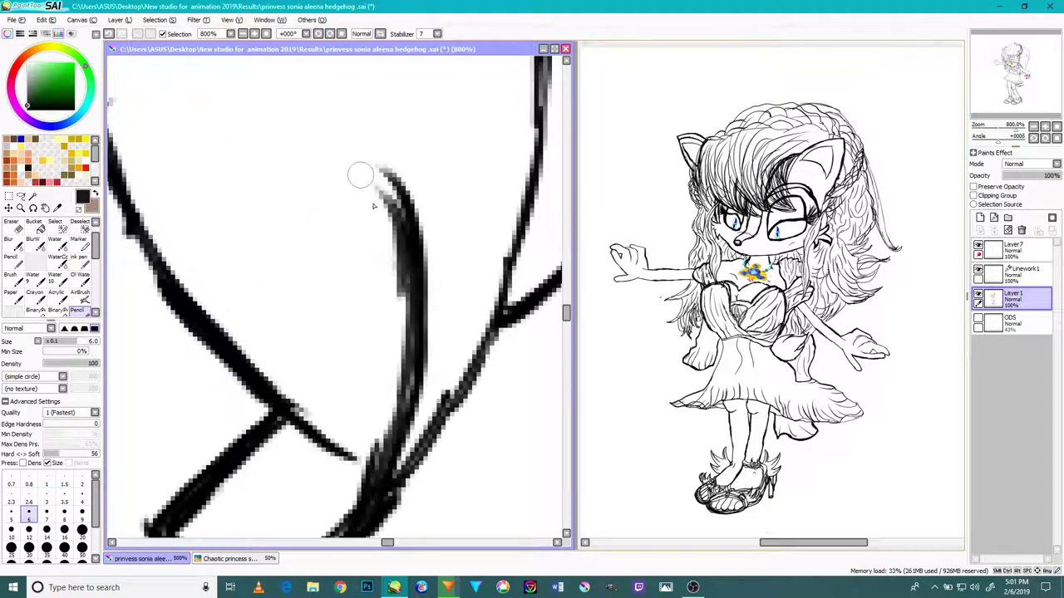
{"action": "scroll", "coordinate": [397, 440], "scroll_direction": "down", "scroll_amount": 2}
Step: Thicken the long finger outline beside the short curved line, from the fingertip up toward the knuckles, with overlapping strokes
{"action": "left_click_drag", "start_coordinate": [397, 444], "coordinate": [457, 327]}
{"action": "left_click_drag", "start_coordinate": [420, 422], "coordinate": [476, 317]}
{"action": "left_click_drag", "start_coordinate": [446, 379], "coordinate": [477, 299]}
{"action": "left_click_drag", "start_coordinate": [459, 362], "coordinate": [484, 259]}
{"action": "scroll", "coordinate": [484, 317], "scroll_direction": "down", "scroll_amount": 3}
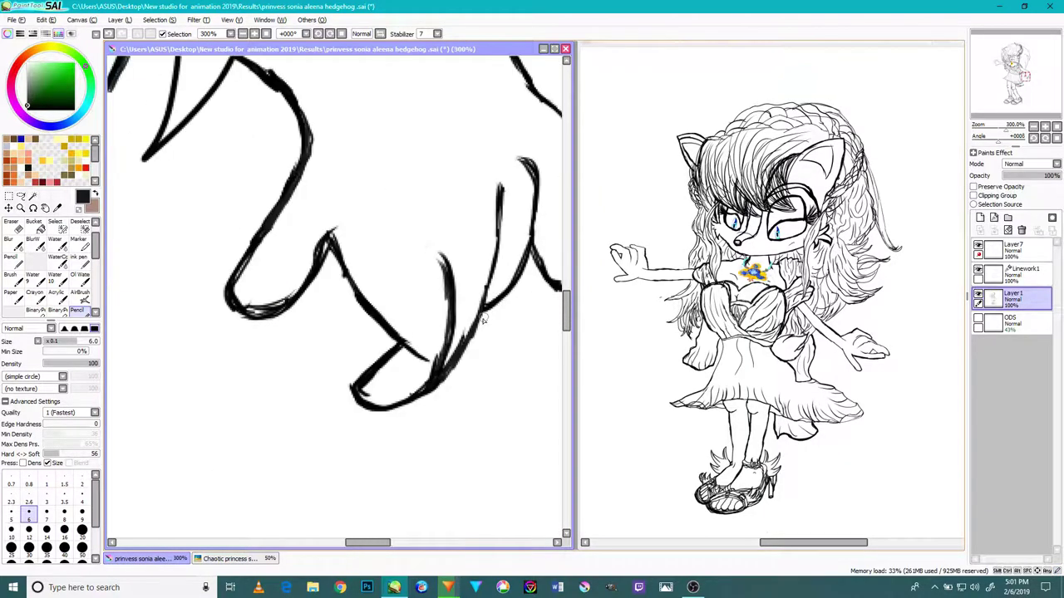
{"action": "scroll", "coordinate": [432, 159], "scroll_direction": "up", "scroll_amount": 2}
{"action": "left_click_drag", "start_coordinate": [498, 436], "coordinate": [542, 276]}
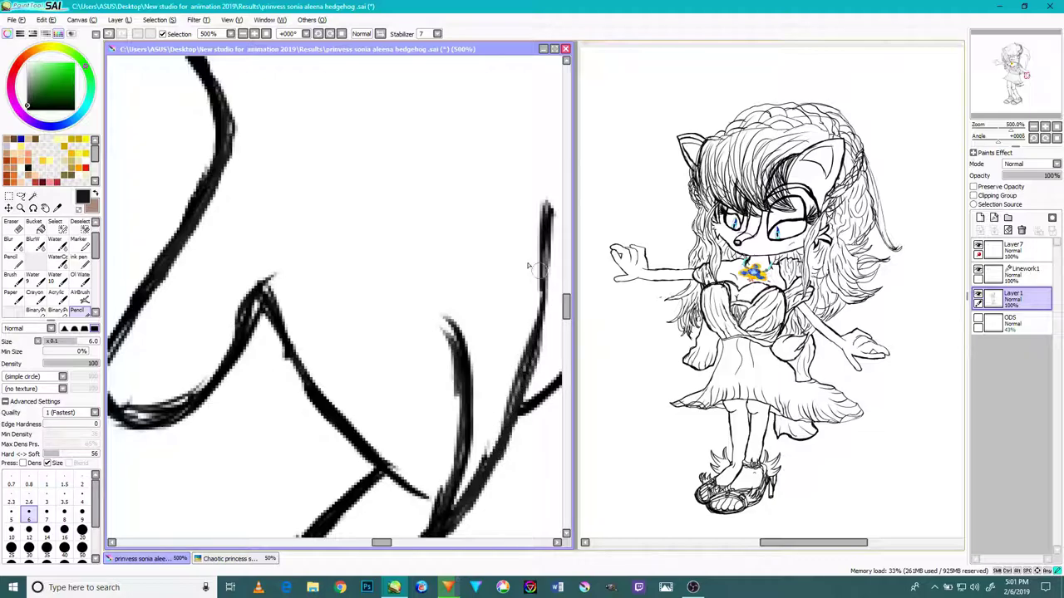
{"action": "mouse_move", "coordinate": [487, 461]}
{"action": "left_mouse_down"}
{"action": "mouse_move", "coordinate": [526, 309]}
{"action": "mouse_move", "coordinate": [484, 436]}
{"action": "mouse_move", "coordinate": [533, 245]}
{"action": "left_mouse_up"}
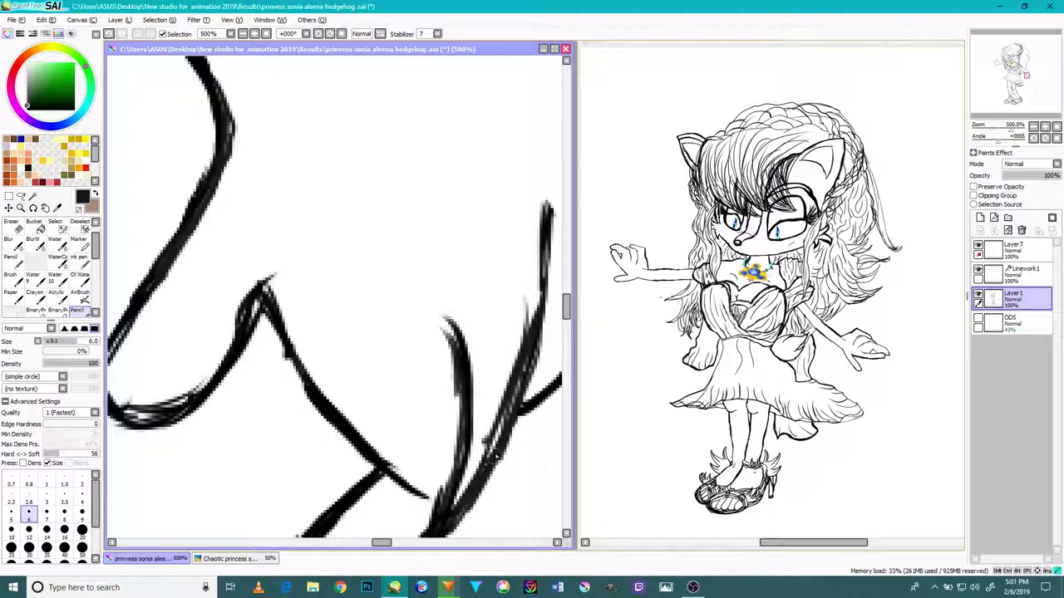
{"action": "left_click_drag", "start_coordinate": [495, 457], "coordinate": [522, 378]}
{"action": "scroll", "coordinate": [525, 366], "scroll_direction": "down", "scroll_amount": 5}
{"action": "scroll", "coordinate": [541, 352], "scroll_direction": "up", "scroll_amount": 2}
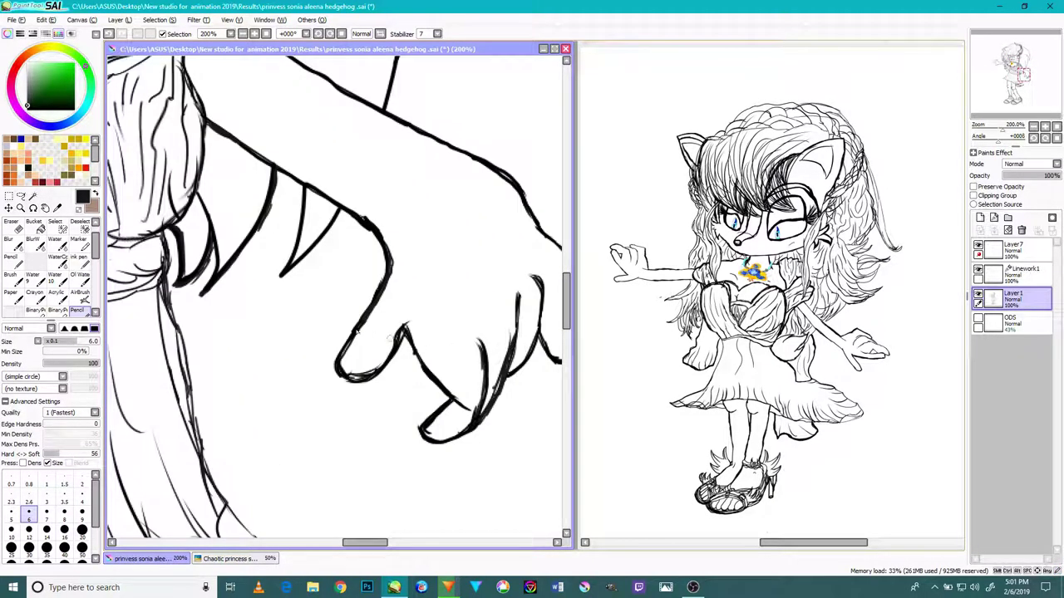
Step: Fill the gap between the doubled lines along the bump of the bodice's neckline
{"action": "left_click_drag", "start_coordinate": [286, 259], "coordinate": [432, 435]}
{"action": "mouse_move", "coordinate": [246, 321]}
{"action": "left_mouse_down"}
{"action": "mouse_move", "coordinate": [270, 345]}
{"action": "mouse_move", "coordinate": [433, 374]}
{"action": "mouse_move", "coordinate": [431, 296]}
{"action": "mouse_move", "coordinate": [344, 301]}
{"action": "left_mouse_up"}
{"action": "scroll", "coordinate": [438, 305], "scroll_direction": "up", "scroll_amount": 8}
{"action": "left_click_drag", "start_coordinate": [409, 321], "coordinate": [374, 323]}
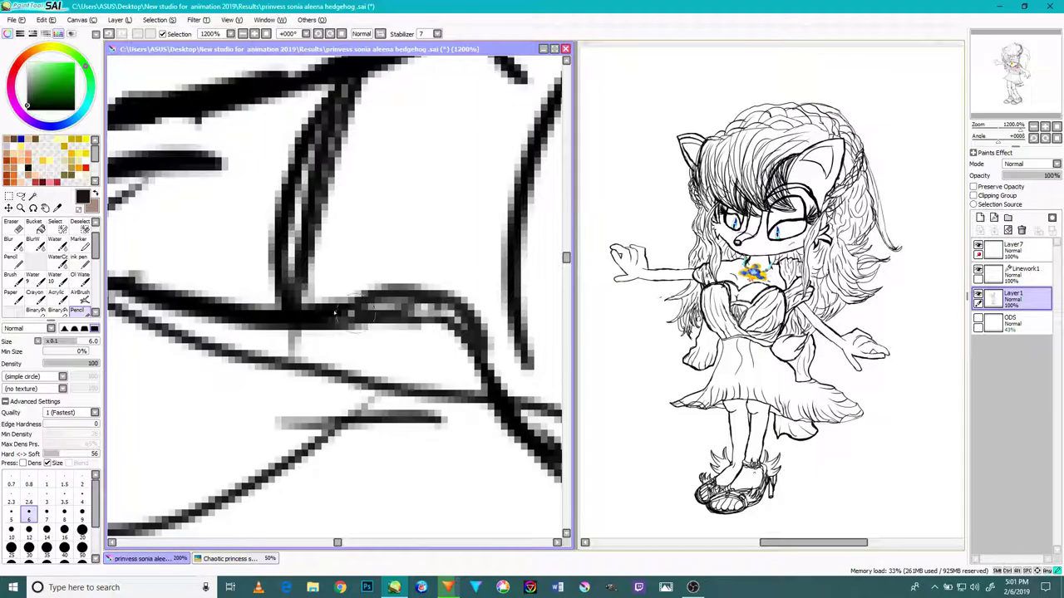
{"action": "scroll", "coordinate": [376, 325], "scroll_direction": "down", "scroll_amount": 12}
Step: Thicken the fold line running just beneath the bodice's neckline
{"action": "scroll", "coordinate": [378, 332], "scroll_direction": "up", "scroll_amount": 7}
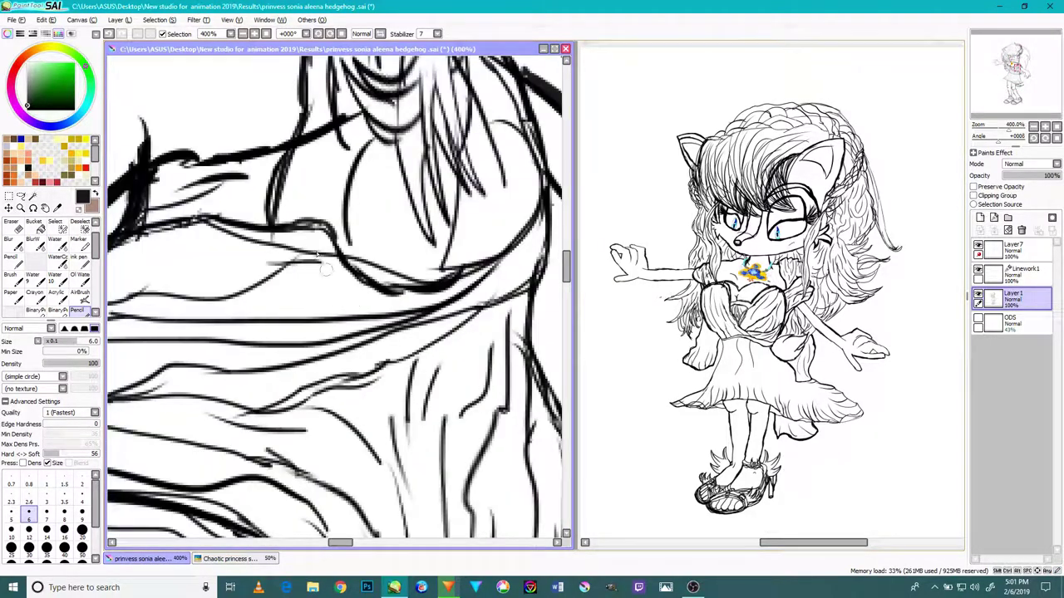
{"action": "mouse_move", "coordinate": [177, 216]}
{"action": "left_mouse_down"}
{"action": "mouse_move", "coordinate": [242, 244]}
{"action": "mouse_move", "coordinate": [250, 237]}
{"action": "mouse_move", "coordinate": [232, 241]}
{"action": "mouse_move", "coordinate": [365, 258]}
{"action": "left_mouse_up"}
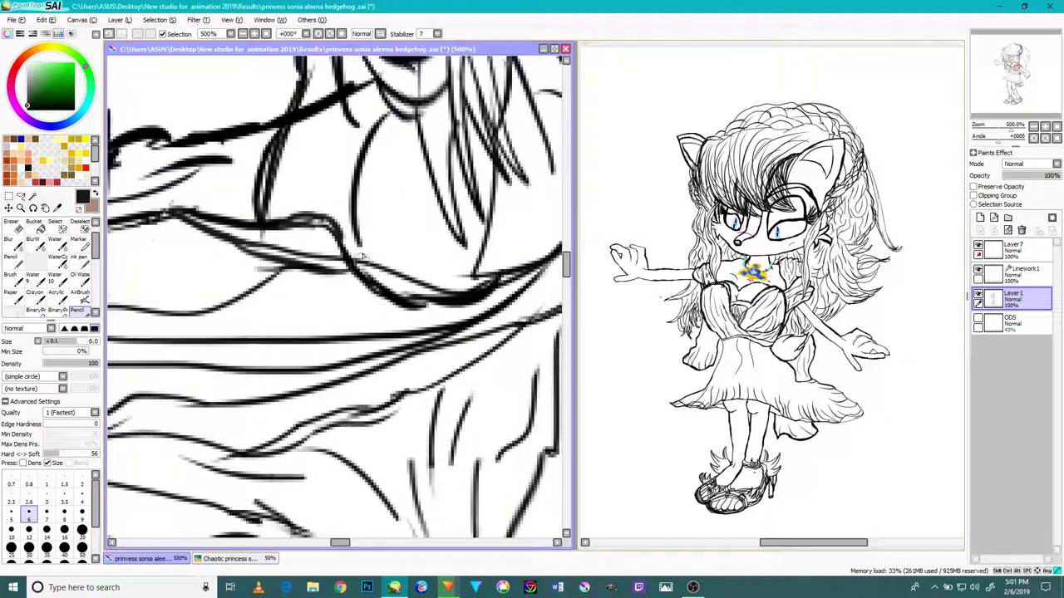
{"action": "left_click_drag", "start_coordinate": [255, 243], "coordinate": [359, 272]}
{"action": "scroll", "coordinate": [383, 291], "scroll_direction": "down", "scroll_amount": 4}
{"action": "scroll", "coordinate": [415, 282], "scroll_direction": "up", "scroll_amount": 4}
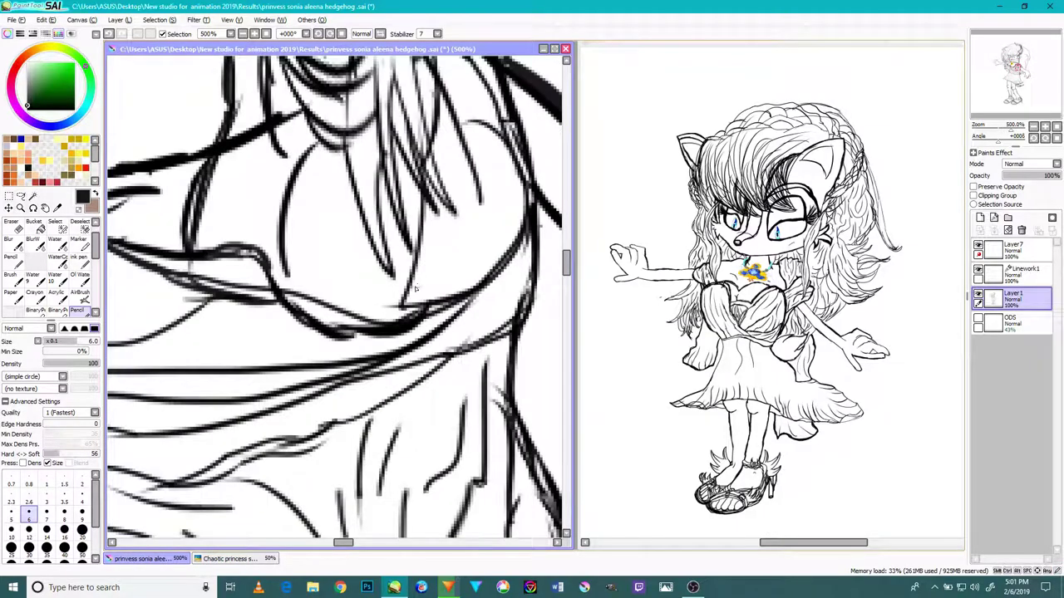
{"action": "scroll", "coordinate": [415, 278], "scroll_direction": "down", "scroll_amount": 5}
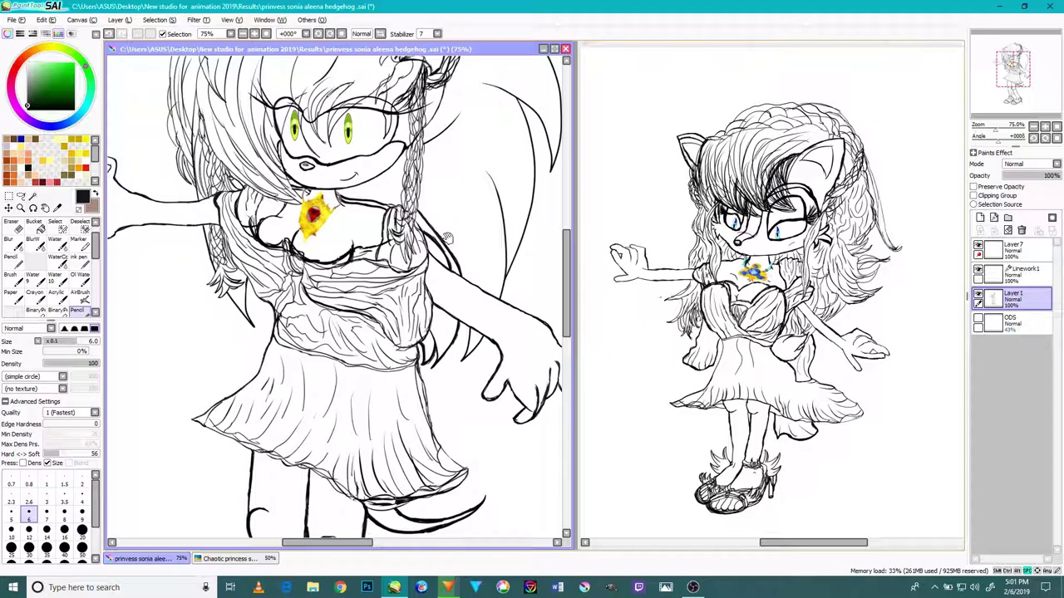
Step: Erase the short stray stub at the end of the hair strand in front of the ear beside the braid
{"action": "mouse_move", "coordinate": [482, 226]}
{"action": "left_mouse_down"}
{"action": "mouse_move", "coordinate": [403, 292]}
{"action": "mouse_move", "coordinate": [443, 421]}
{"action": "left_mouse_up"}
{"action": "left_click_drag", "start_coordinate": [395, 268], "coordinate": [471, 238]}
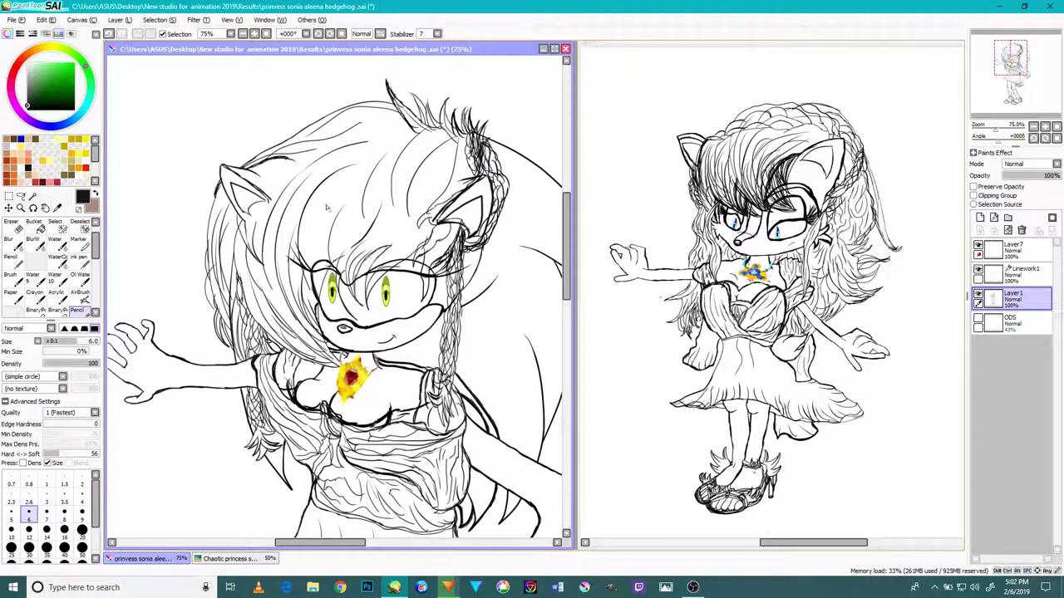
{"action": "scroll", "coordinate": [387, 216], "scroll_direction": "up", "scroll_amount": 6}
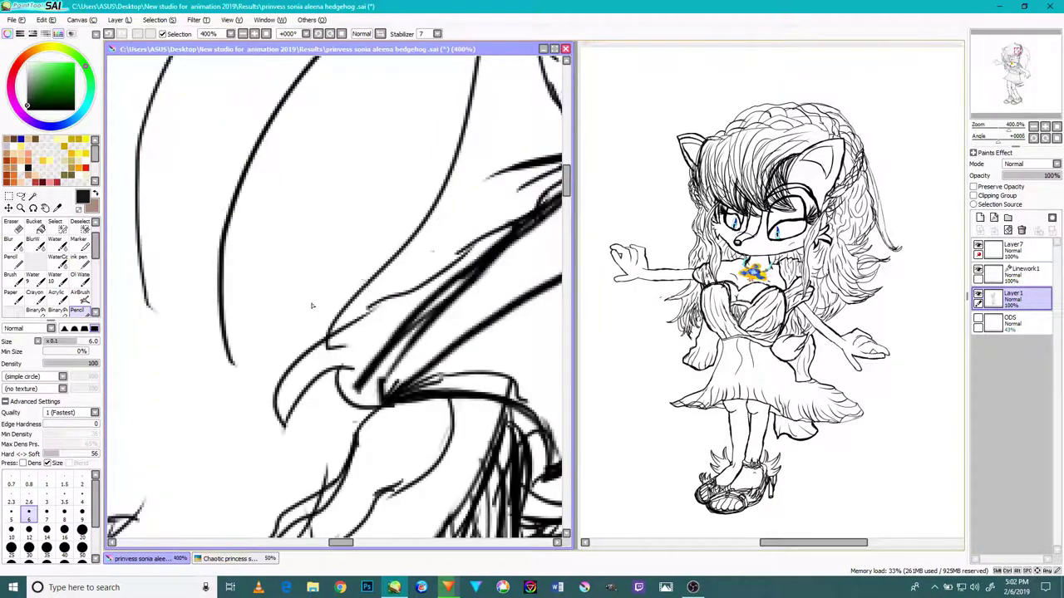
{"action": "left_click", "coordinate": [13, 227]}
{"action": "scroll", "coordinate": [293, 368], "scroll_direction": "down", "scroll_amount": 2}
{"action": "scroll", "coordinate": [324, 353], "scroll_direction": "up", "scroll_amount": 3}
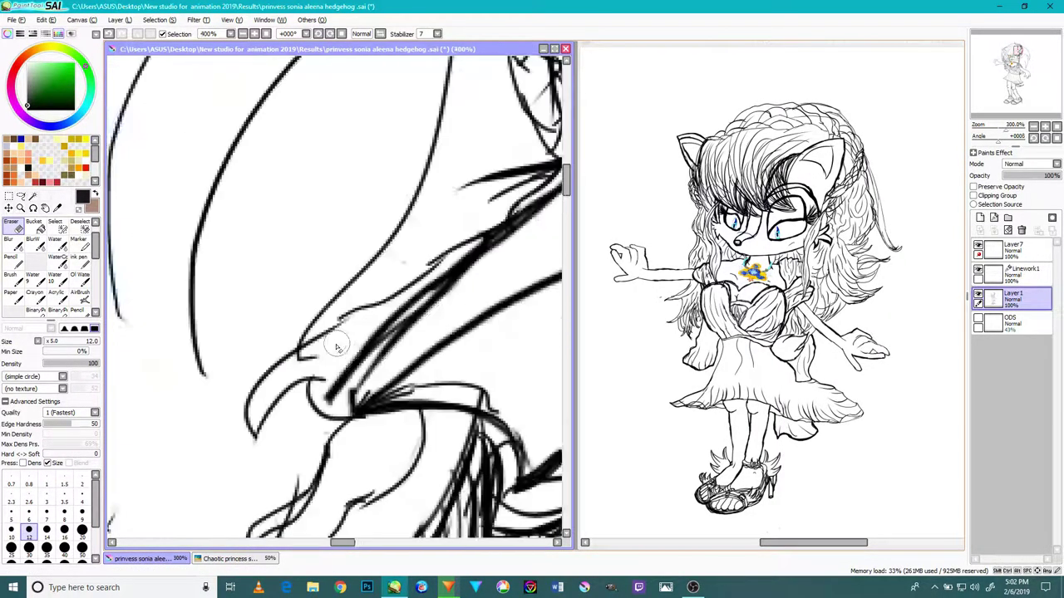
{"action": "mouse_move", "coordinate": [302, 367]}
{"action": "left_mouse_down"}
{"action": "mouse_move", "coordinate": [296, 361]}
{"action": "mouse_move", "coordinate": [302, 372]}
{"action": "left_mouse_up"}
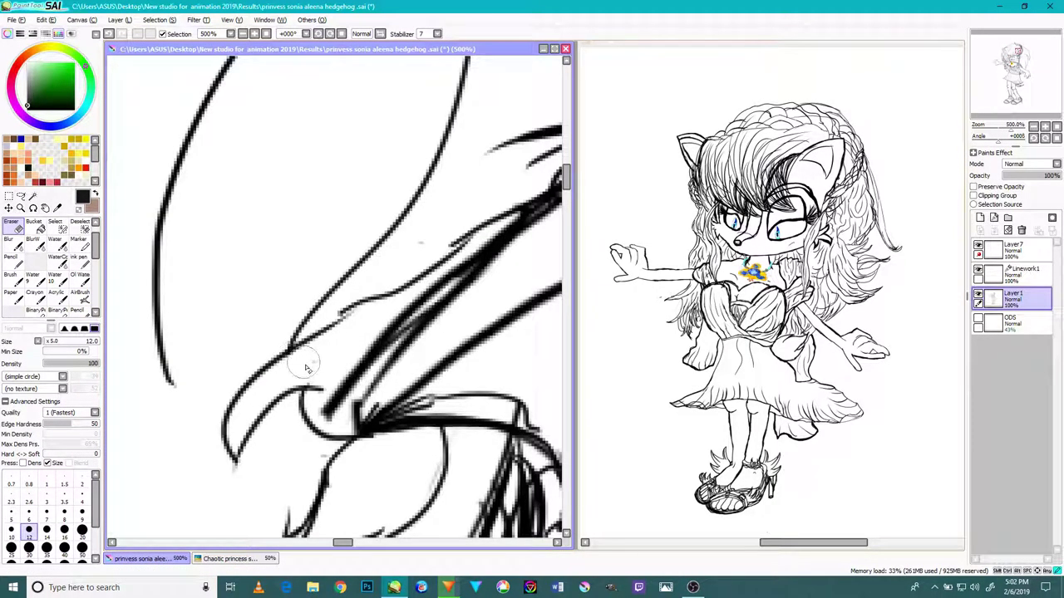
{"action": "scroll", "coordinate": [336, 345], "scroll_direction": "down", "scroll_amount": 5}
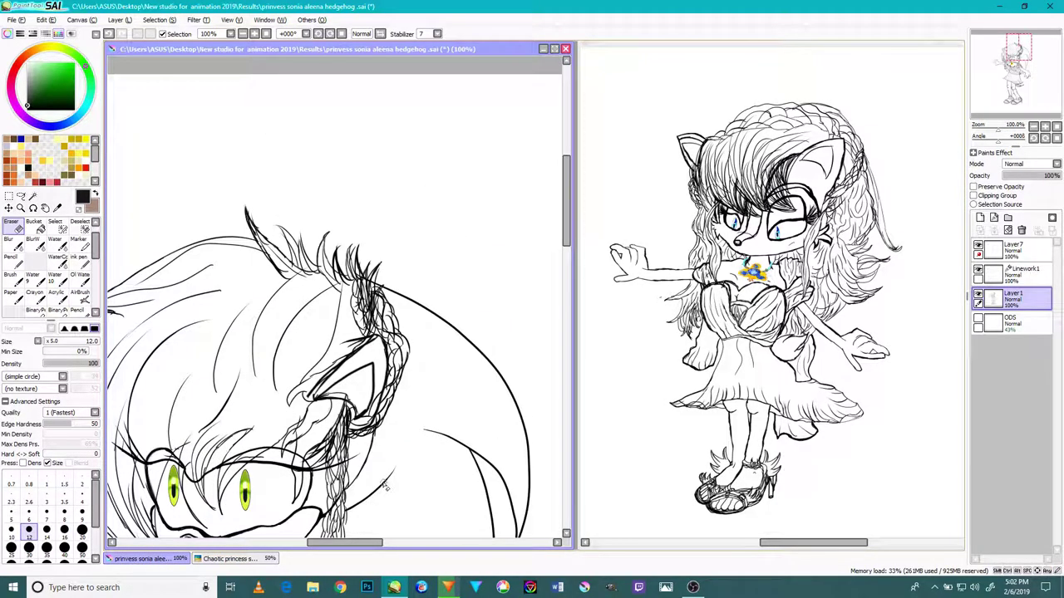
{"action": "scroll", "coordinate": [344, 323], "scroll_direction": "up", "scroll_amount": 10}
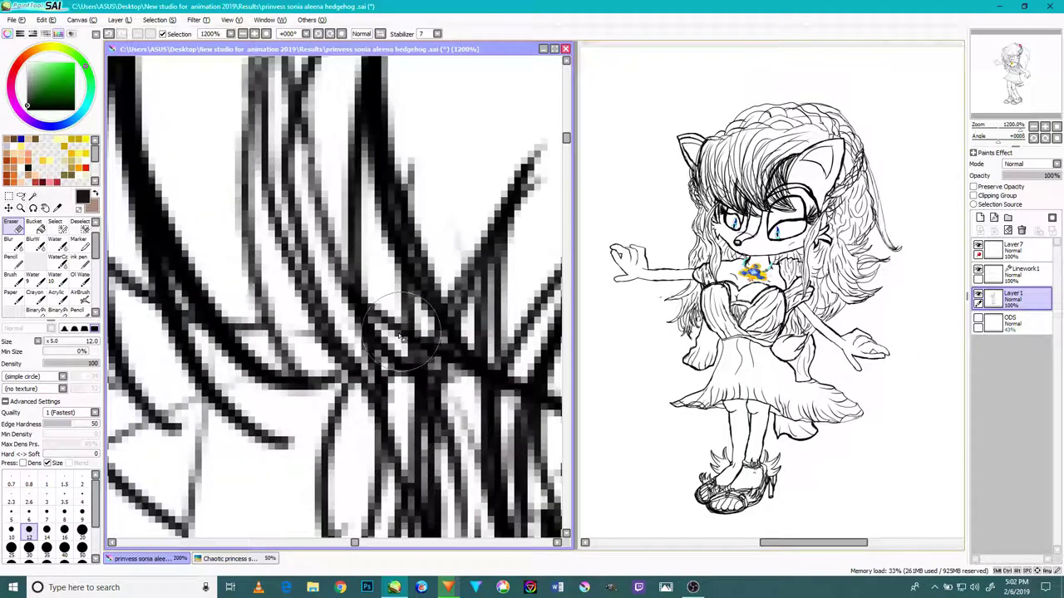
{"action": "scroll", "coordinate": [383, 313], "scroll_direction": "down", "scroll_amount": 8}
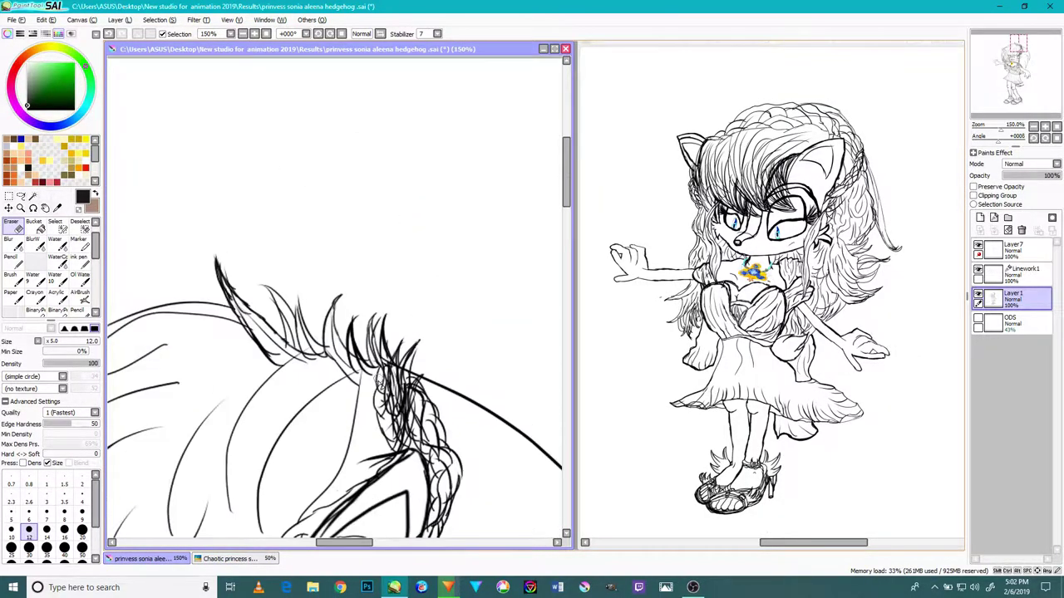
{"action": "left_click", "coordinate": [1014, 272]}
{"action": "scroll", "coordinate": [502, 321], "scroll_direction": "up", "scroll_amount": 6}
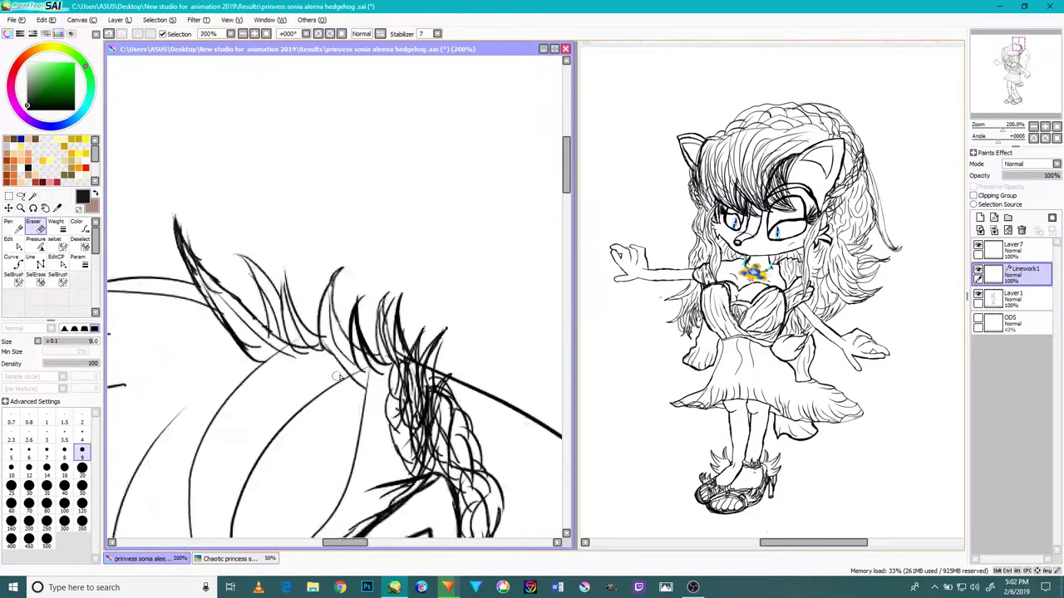
{"action": "scroll", "coordinate": [500, 320], "scroll_direction": "down", "scroll_amount": 4}
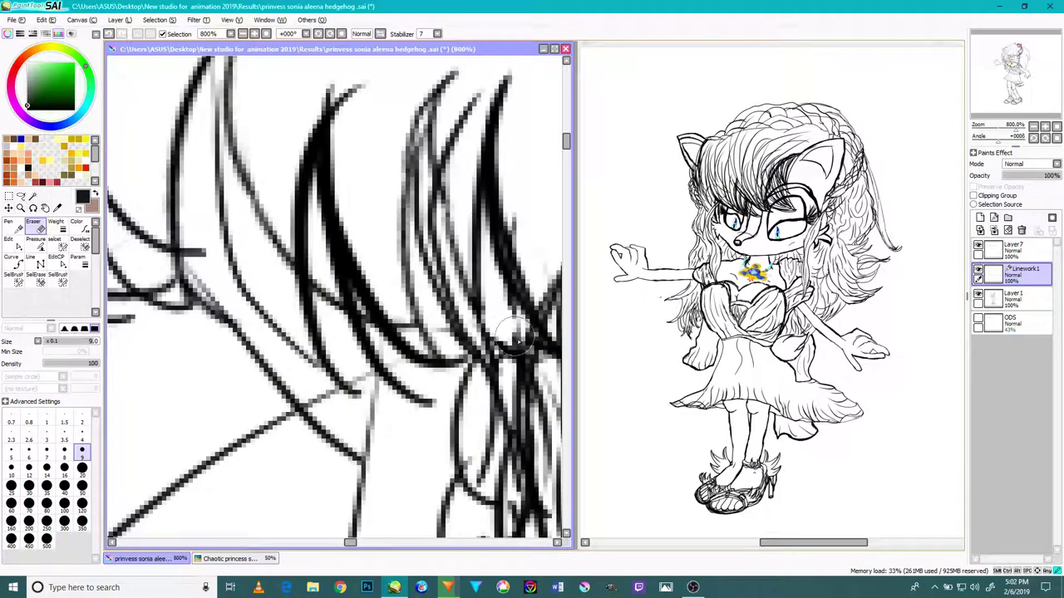
{"action": "scroll", "coordinate": [400, 296], "scroll_direction": "up", "scroll_amount": 2}
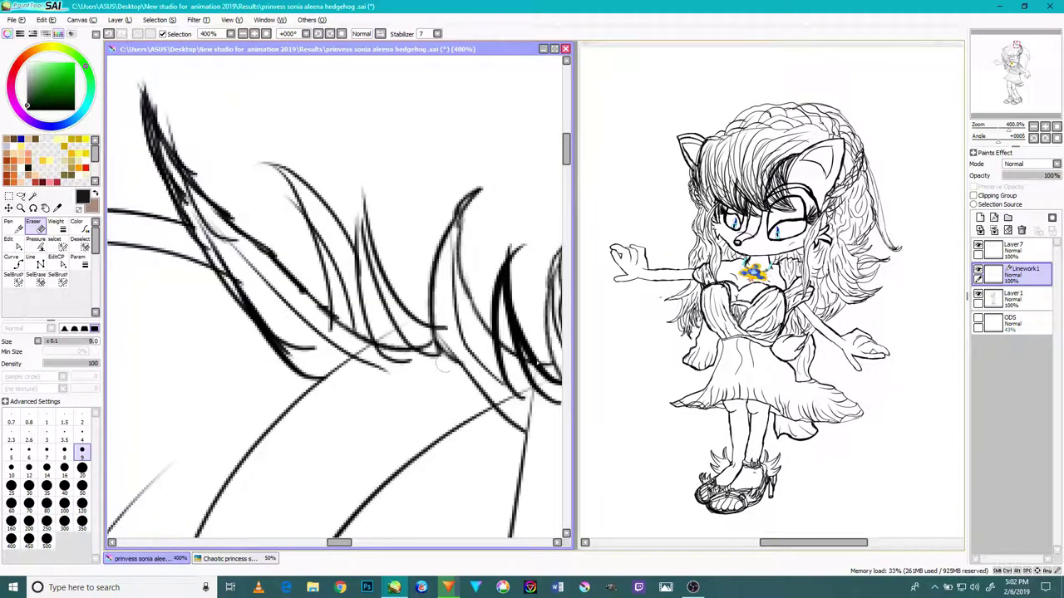
Step: Erase the excess strokes along the lower edge of the tall front hair tuft on Layer1
{"action": "left_click", "coordinate": [1014, 296]}
{"action": "scroll", "coordinate": [356, 424], "scroll_direction": "down", "scroll_amount": 3}
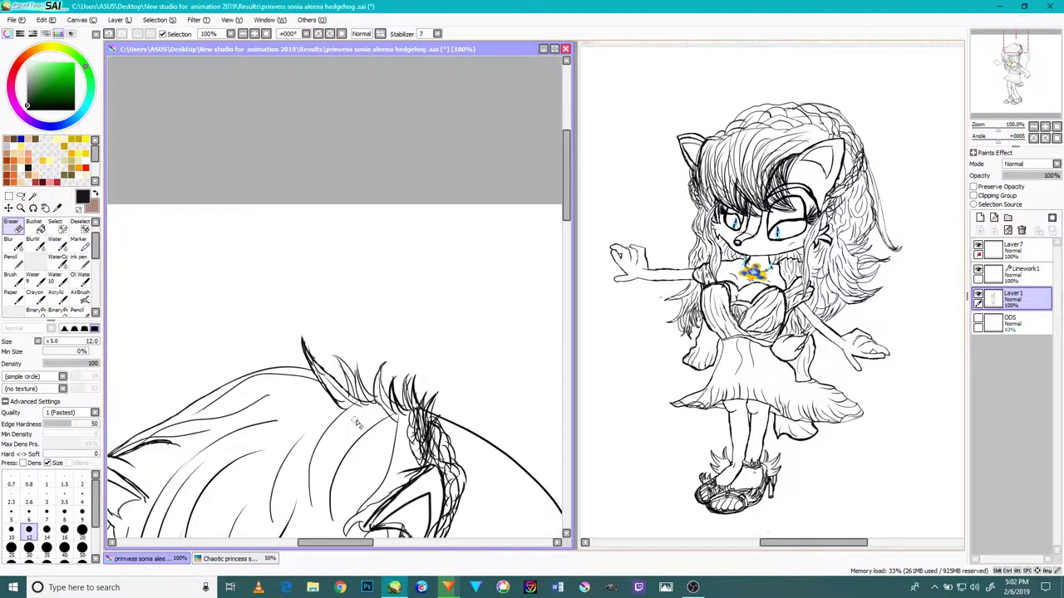
{"action": "left_click_drag", "start_coordinate": [323, 392], "coordinate": [379, 232]}
{"action": "scroll", "coordinate": [382, 202], "scroll_direction": "up", "scroll_amount": 5}
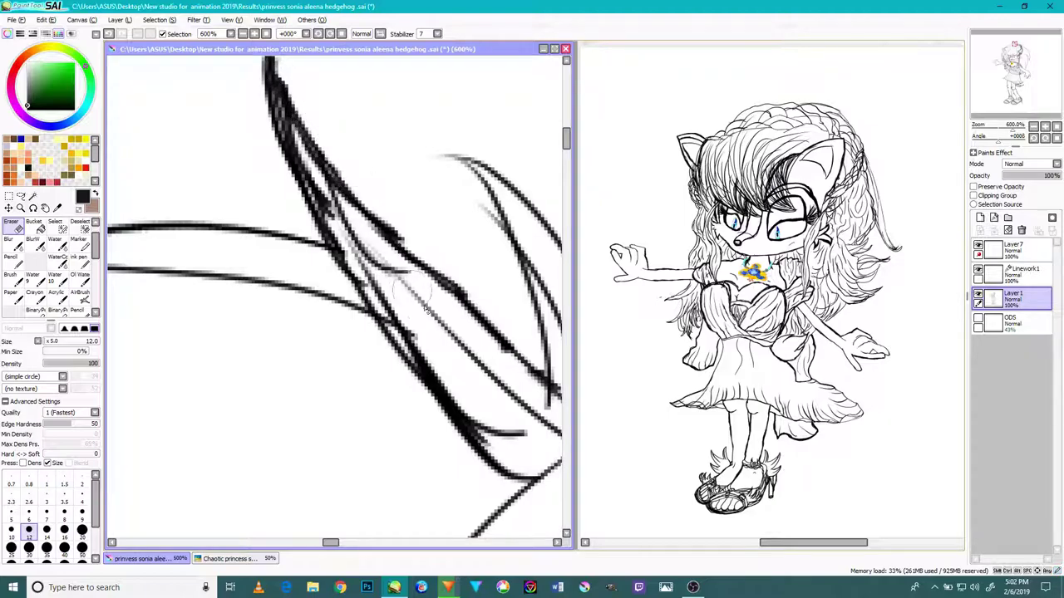
{"action": "mouse_move", "coordinate": [403, 306]}
{"action": "left_mouse_down"}
{"action": "mouse_move", "coordinate": [391, 299]}
{"action": "mouse_move", "coordinate": [411, 332]}
{"action": "mouse_move", "coordinate": [386, 320]}
{"action": "mouse_move", "coordinate": [369, 274]}
{"action": "left_mouse_up"}
{"action": "left_click_drag", "start_coordinate": [331, 212], "coordinate": [331, 224]}
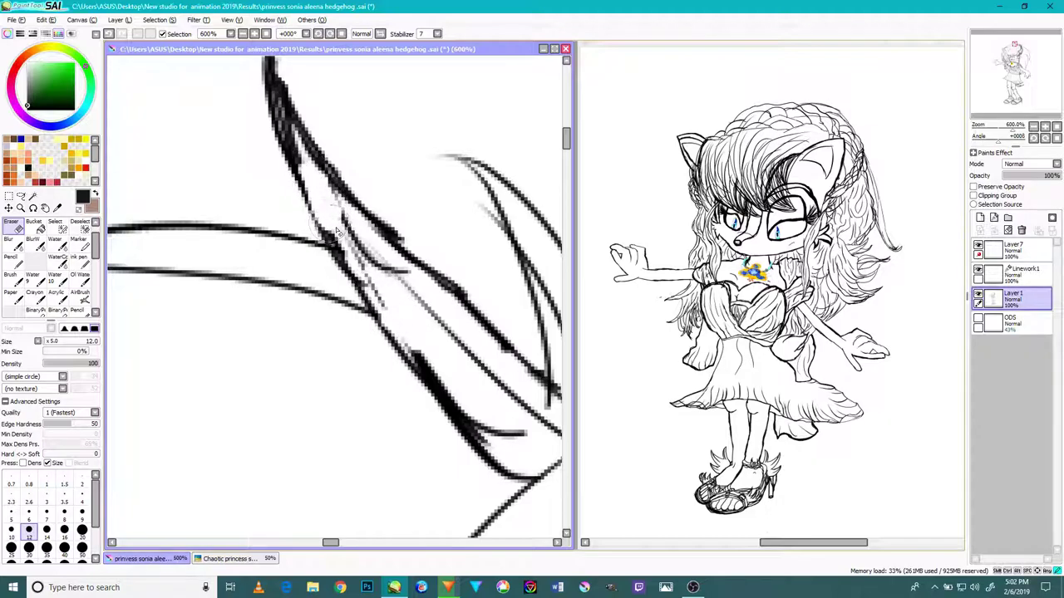
{"action": "scroll", "coordinate": [325, 242], "scroll_direction": "down", "scroll_amount": 7}
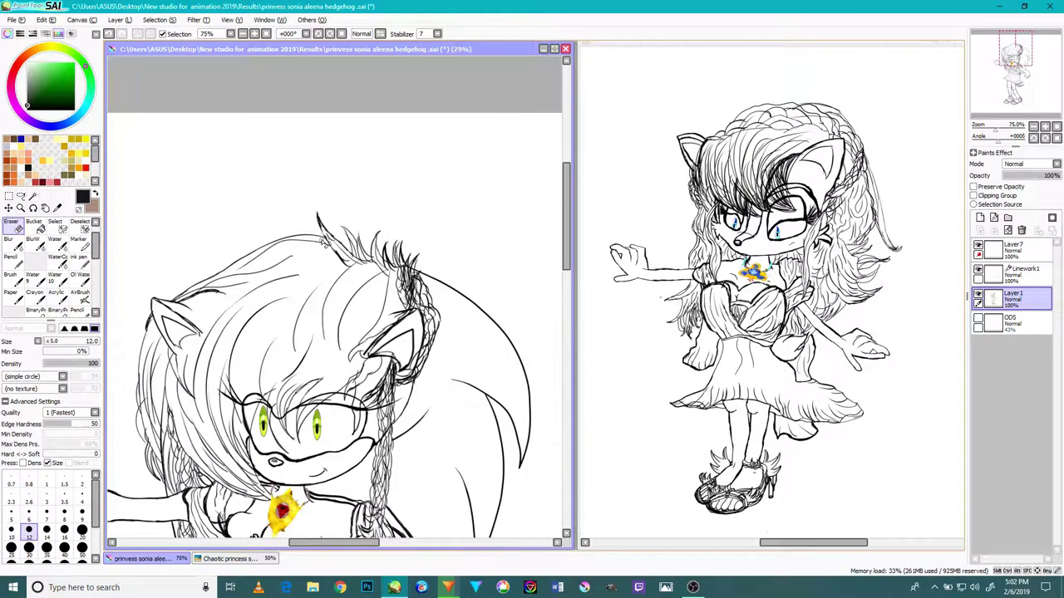
{"action": "scroll", "coordinate": [83, 303], "scroll_direction": "down", "scroll_amount": 1}
Step: Redraw the erased edge of the tall front hair tuft up toward its tip with the Pencil at size 6
{"action": "left_click", "coordinate": [77, 295]}
{"action": "scroll", "coordinate": [335, 178], "scroll_direction": "down", "scroll_amount": 3}
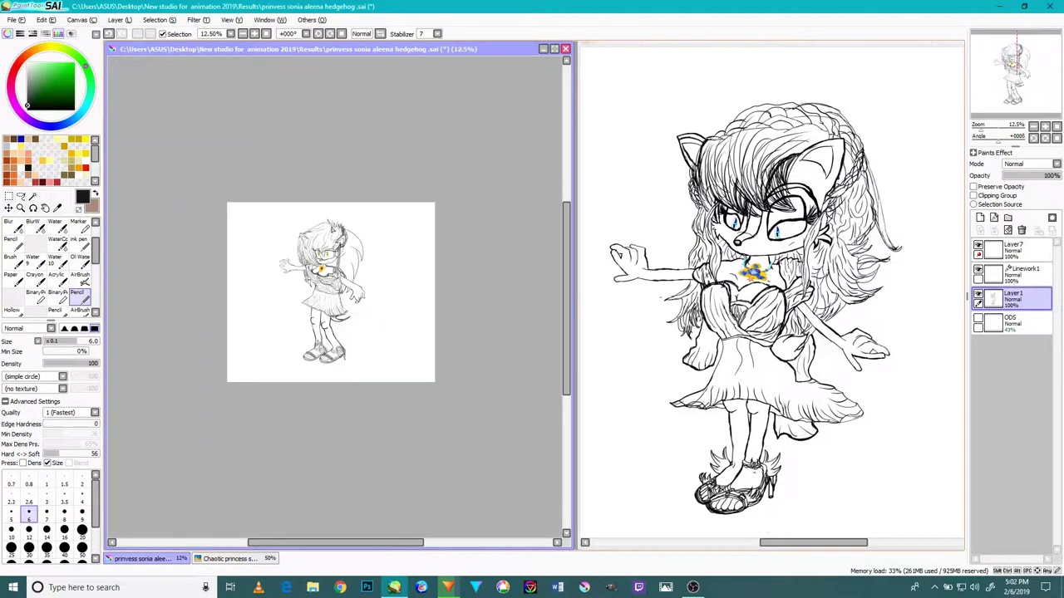
{"action": "scroll", "coordinate": [335, 178], "scroll_direction": "up", "scroll_amount": 6}
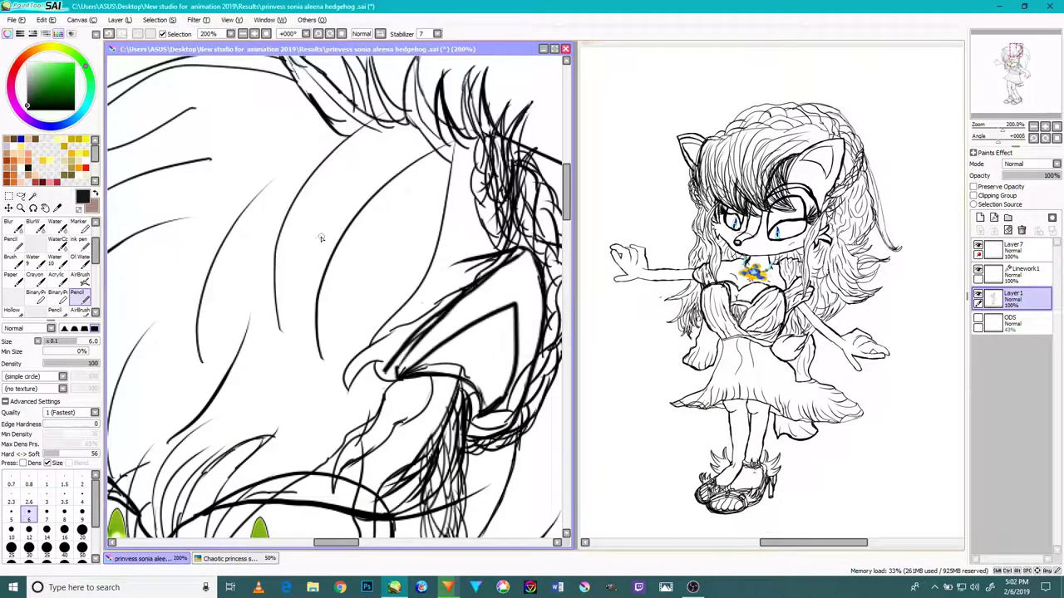
{"action": "left_click_drag", "start_coordinate": [321, 205], "coordinate": [385, 299]}
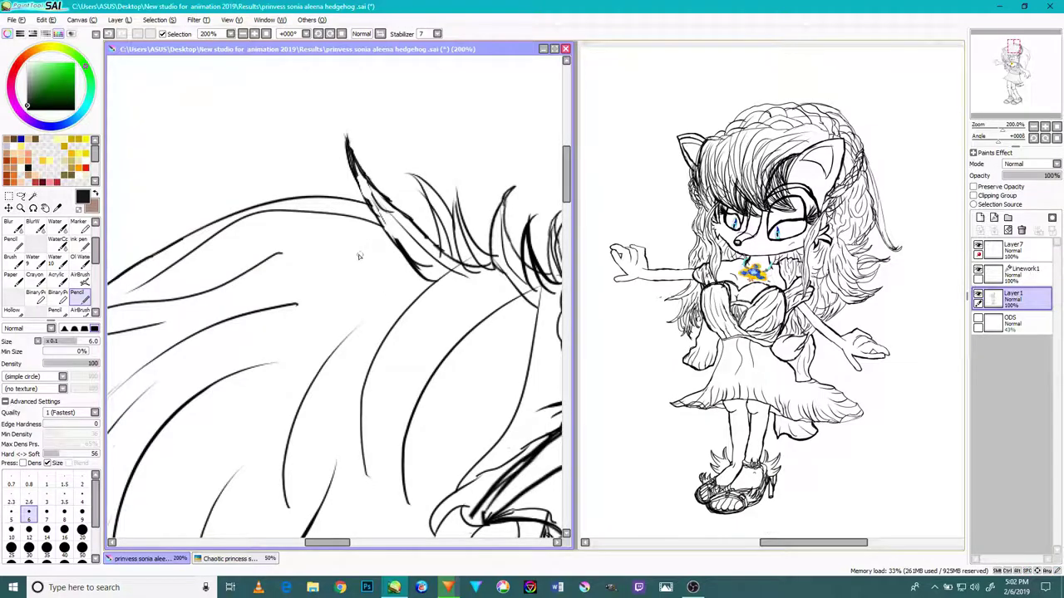
{"action": "scroll", "coordinate": [387, 221], "scroll_direction": "down", "scroll_amount": 3}
{"action": "scroll", "coordinate": [389, 222], "scroll_direction": "up", "scroll_amount": 4}
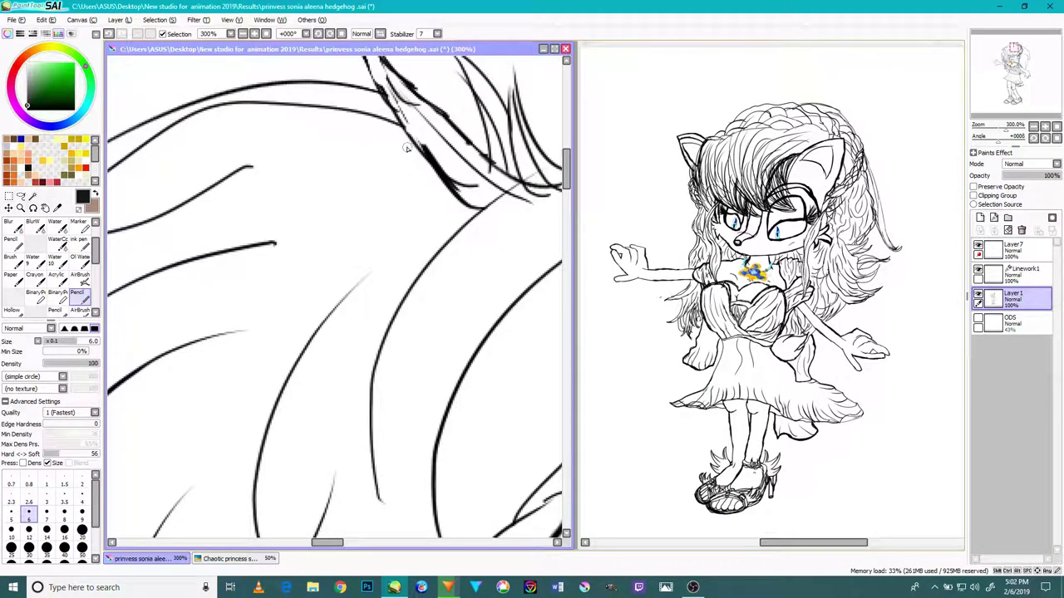
{"action": "left_click_drag", "start_coordinate": [398, 156], "coordinate": [465, 356]}
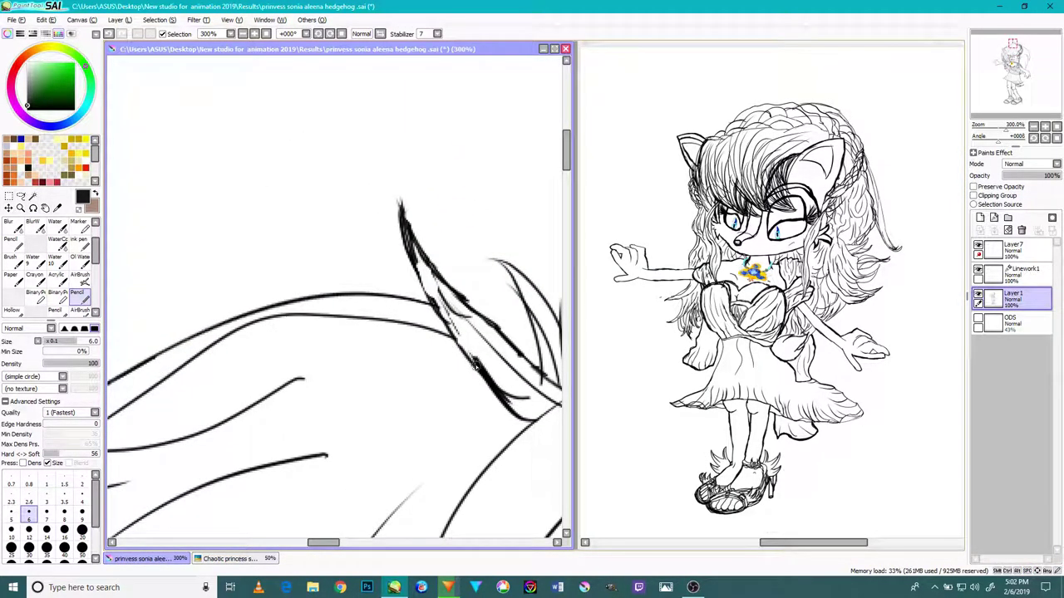
{"action": "scroll", "coordinate": [475, 365], "scroll_direction": "up", "scroll_amount": 2}
{"action": "left_click_drag", "start_coordinate": [373, 192], "coordinate": [412, 264]}
{"action": "mouse_move", "coordinate": [514, 295]}
{"action": "left_mouse_down"}
{"action": "mouse_move", "coordinate": [422, 211]}
{"action": "mouse_move", "coordinate": [489, 271]}
{"action": "mouse_move", "coordinate": [386, 146]}
{"action": "left_mouse_up"}
{"action": "left_click_drag", "start_coordinate": [442, 226], "coordinate": [384, 154]}
{"action": "left_click_drag", "start_coordinate": [421, 211], "coordinate": [379, 147]}
{"action": "left_click_drag", "start_coordinate": [396, 185], "coordinate": [369, 130]}
{"action": "left_click_drag", "start_coordinate": [388, 166], "coordinate": [354, 70]}
Step: Darken the tall front hair tuft from its base upward with further overlapping Pencil strokes
{"action": "left_click_drag", "start_coordinate": [466, 336], "coordinate": [410, 245]}
{"action": "mouse_move", "coordinate": [496, 361]}
{"action": "left_mouse_down"}
{"action": "mouse_move", "coordinate": [426, 278]}
{"action": "mouse_move", "coordinate": [427, 287]}
{"action": "left_mouse_up"}
{"action": "left_click_drag", "start_coordinate": [462, 342], "coordinate": [384, 206]}
{"action": "left_click_drag", "start_coordinate": [419, 271], "coordinate": [377, 173]}
{"action": "left_click_drag", "start_coordinate": [409, 247], "coordinate": [371, 156]}
{"action": "scroll", "coordinate": [401, 218], "scroll_direction": "down", "scroll_amount": 4}
{"action": "scroll", "coordinate": [366, 431], "scroll_direction": "up", "scroll_amount": 1}
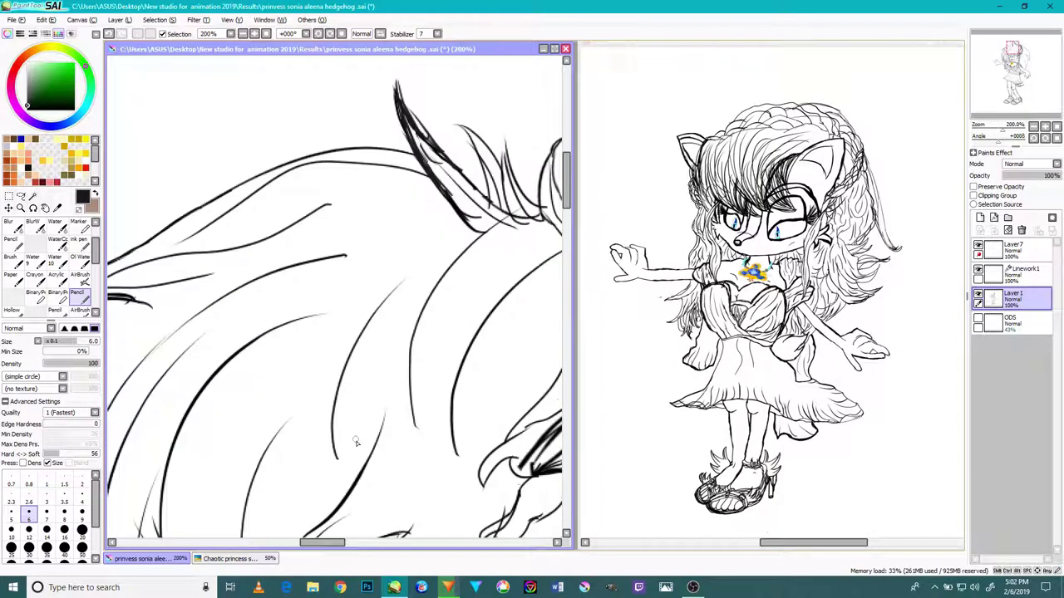
Step: Touch up the far ear's outline where it runs down from the tip toward the hair
{"action": "scroll", "coordinate": [356, 442], "scroll_direction": "down", "scroll_amount": 2}
{"action": "scroll", "coordinate": [348, 379], "scroll_direction": "up", "scroll_amount": 5}
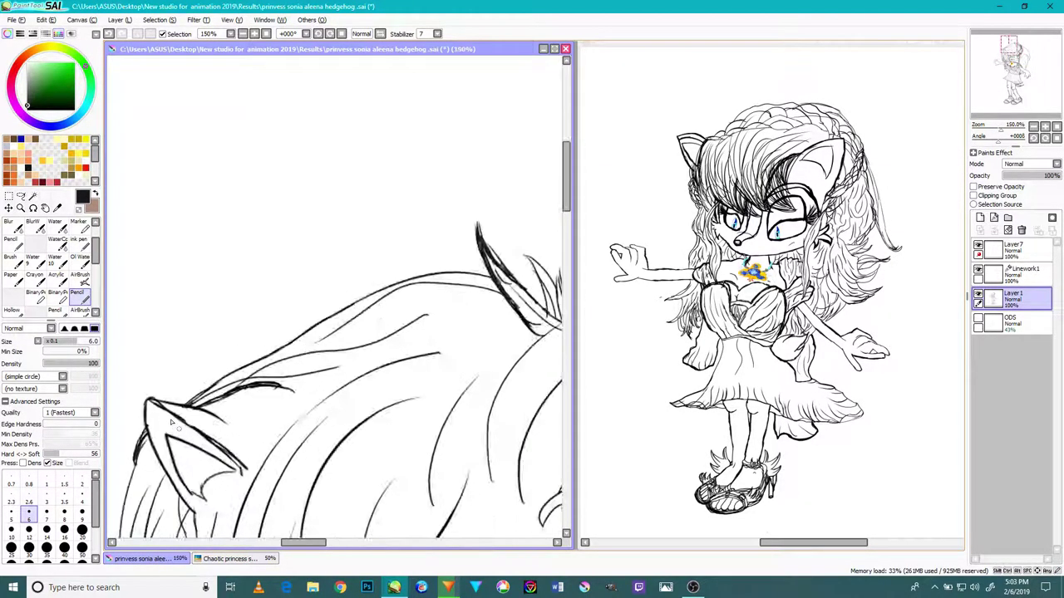
{"action": "left_click_drag", "start_coordinate": [180, 412], "coordinate": [221, 445]}
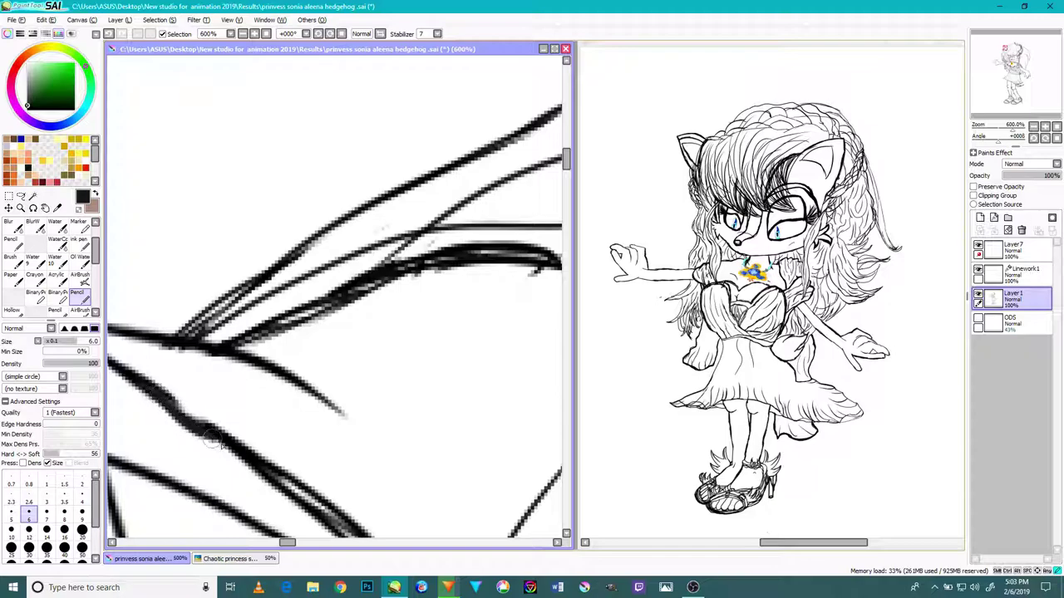
{"action": "scroll", "coordinate": [515, 463], "scroll_direction": "down", "scroll_amount": 4}
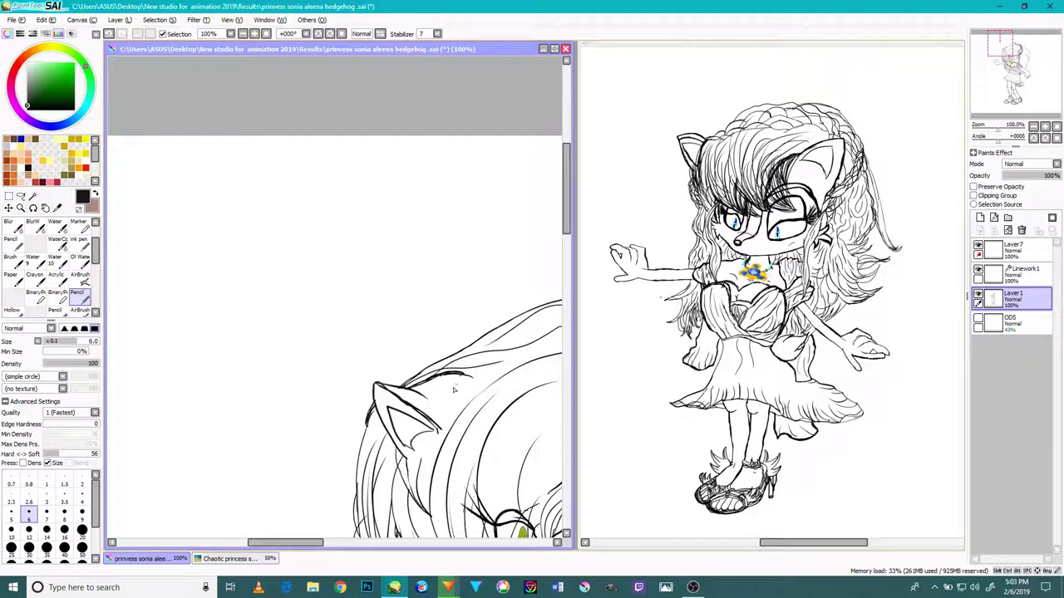
Step: Thicken the nose outline all the way around with Pencil strokes
{"action": "left_click_drag", "start_coordinate": [464, 379], "coordinate": [274, 196]}
{"action": "left_click_drag", "start_coordinate": [413, 313], "coordinate": [426, 272]}
{"action": "scroll", "coordinate": [394, 401], "scroll_direction": "up", "scroll_amount": 4}
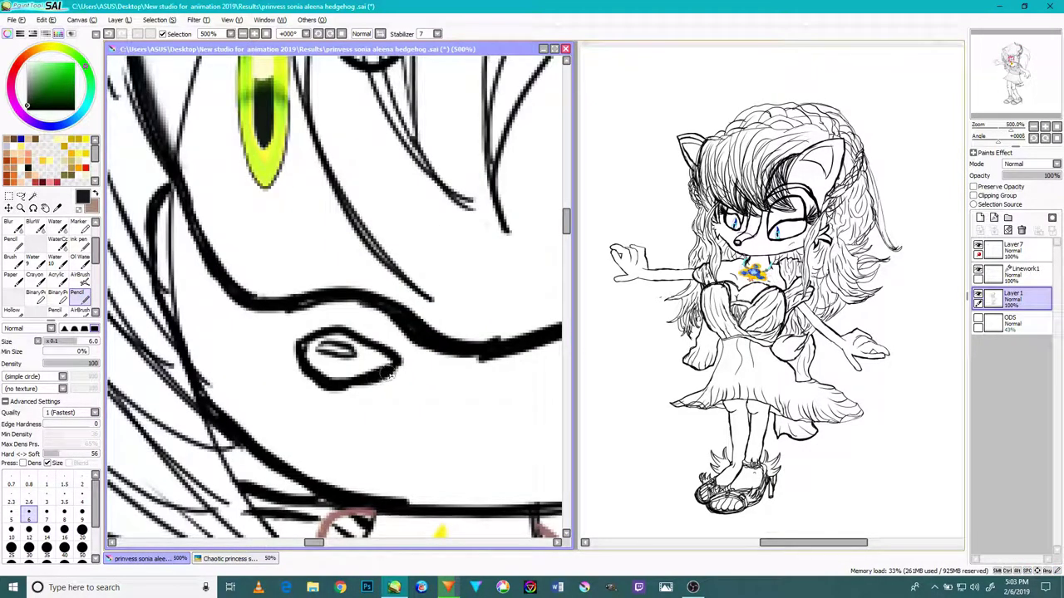
{"action": "mouse_move", "coordinate": [344, 400]}
{"action": "left_mouse_down"}
{"action": "mouse_move", "coordinate": [370, 384]}
{"action": "mouse_move", "coordinate": [279, 389]}
{"action": "mouse_move", "coordinate": [245, 320]}
{"action": "mouse_move", "coordinate": [291, 299]}
{"action": "mouse_move", "coordinate": [249, 316]}
{"action": "mouse_move", "coordinate": [289, 301]}
{"action": "mouse_move", "coordinate": [334, 311]}
{"action": "left_mouse_up"}
{"action": "mouse_move", "coordinate": [407, 352]}
{"action": "left_mouse_down"}
{"action": "mouse_move", "coordinate": [325, 310]}
{"action": "mouse_move", "coordinate": [313, 317]}
{"action": "left_mouse_up"}
{"action": "scroll", "coordinate": [330, 321], "scroll_direction": "down", "scroll_amount": 4}
{"action": "scroll", "coordinate": [374, 349], "scroll_direction": "up", "scroll_amount": 2}
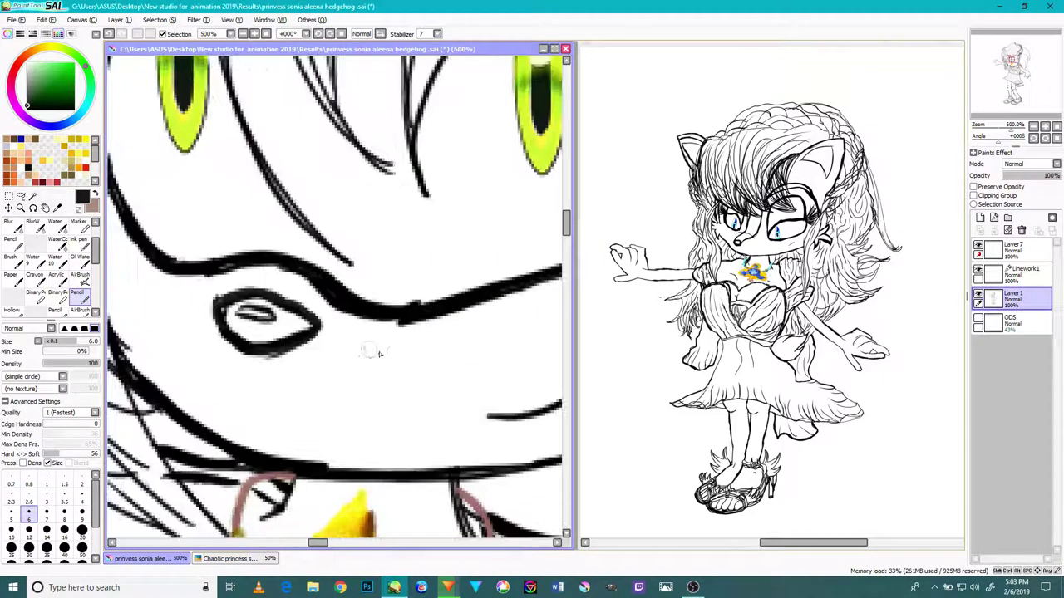
Step: Thicken the short line running from under the hair tips down to the chest curve with the Pencil at size 6
{"action": "scroll", "coordinate": [316, 374], "scroll_direction": "down", "scroll_amount": 5}
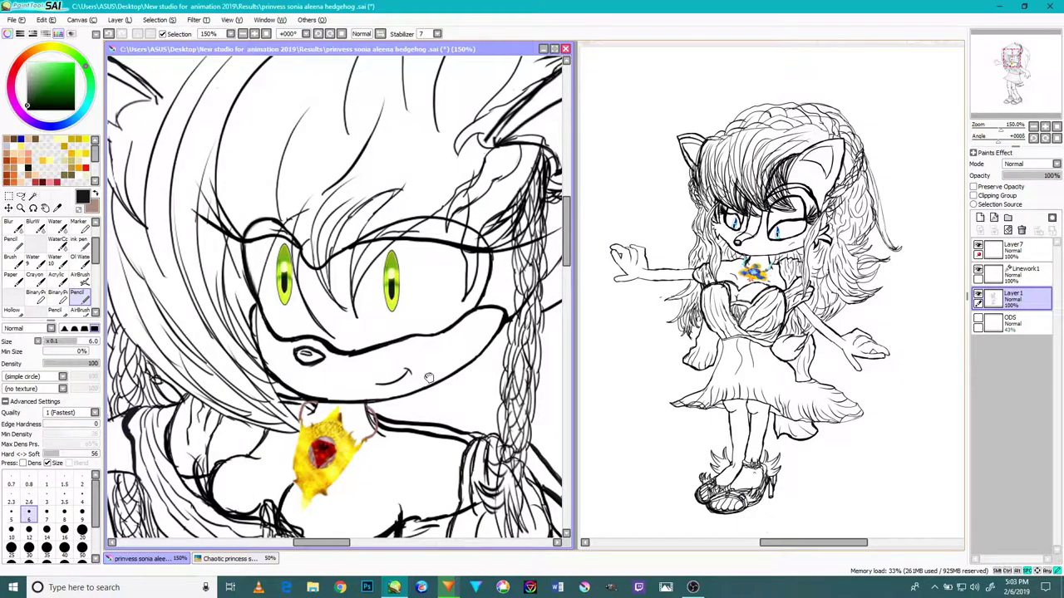
{"action": "left_click_drag", "start_coordinate": [428, 379], "coordinate": [499, 320]}
{"action": "scroll", "coordinate": [343, 380], "scroll_direction": "up", "scroll_amount": 4}
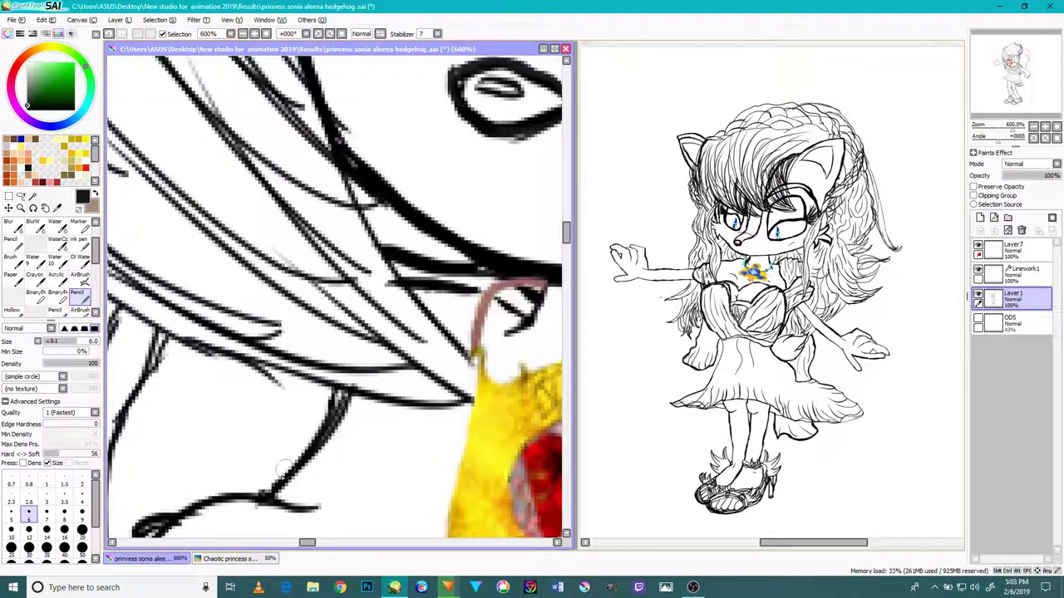
{"action": "mouse_move", "coordinate": [346, 397]}
{"action": "left_mouse_down"}
{"action": "mouse_move", "coordinate": [259, 496]}
{"action": "mouse_move", "coordinate": [339, 390]}
{"action": "left_mouse_up"}
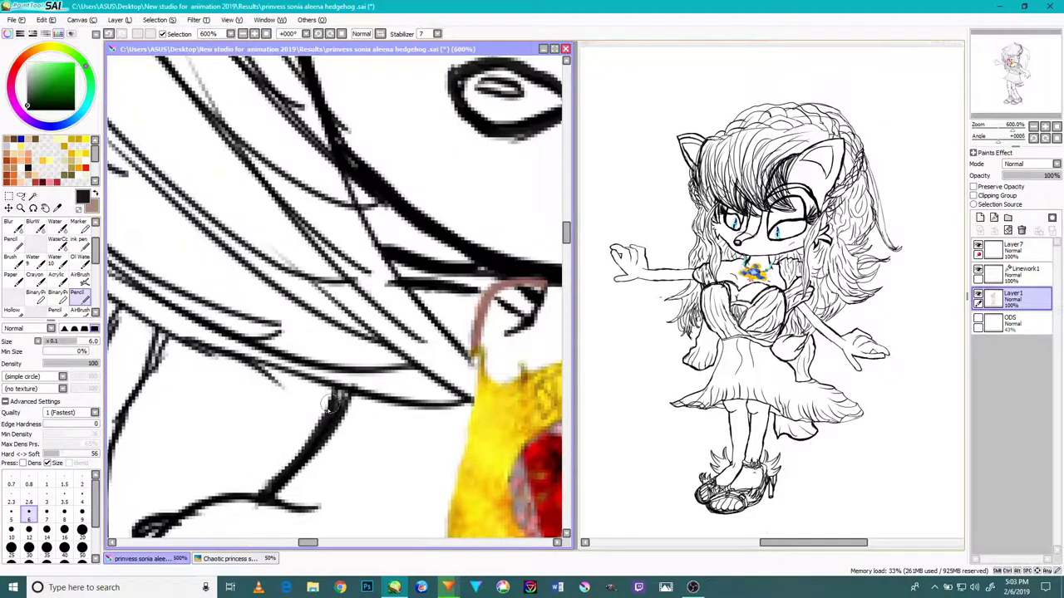
{"action": "left_click_drag", "start_coordinate": [264, 465], "coordinate": [269, 334]}
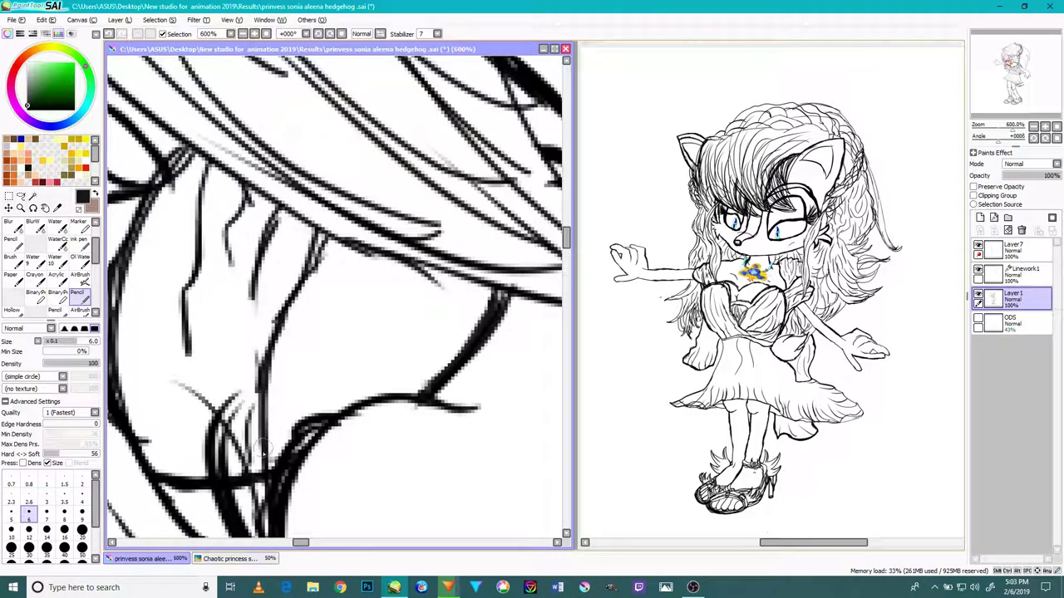
{"action": "scroll", "coordinate": [263, 449], "scroll_direction": "down", "scroll_amount": 4}
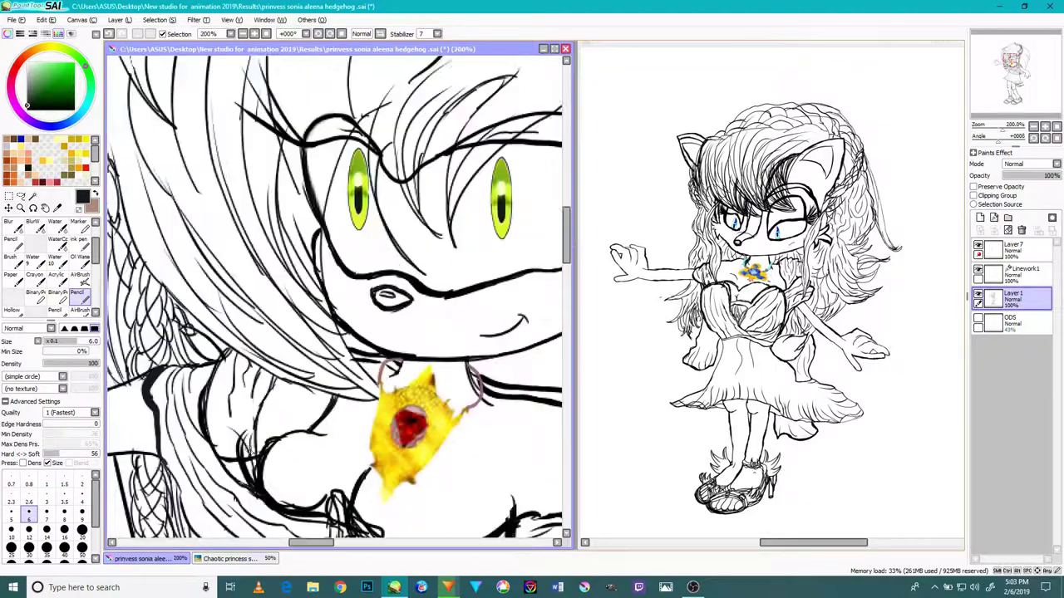
Step: Erase part of the horizontal line at the sleeve's lower edge with the Eraser at size 12, and return to the Pencil
{"action": "scroll", "coordinate": [18, 229], "scroll_direction": "up", "scroll_amount": 1}
{"action": "left_click", "coordinate": [17, 243]}
{"action": "scroll", "coordinate": [213, 433], "scroll_direction": "up", "scroll_amount": 3}
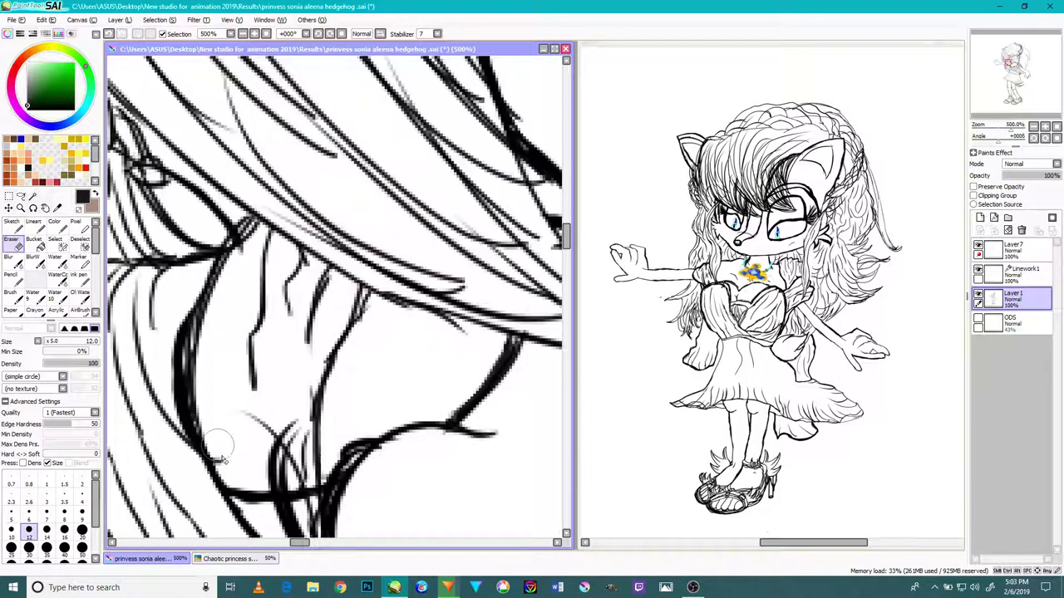
{"action": "left_click_drag", "start_coordinate": [254, 491], "coordinate": [242, 491]}
{"action": "scroll", "coordinate": [243, 474], "scroll_direction": "down", "scroll_amount": 4}
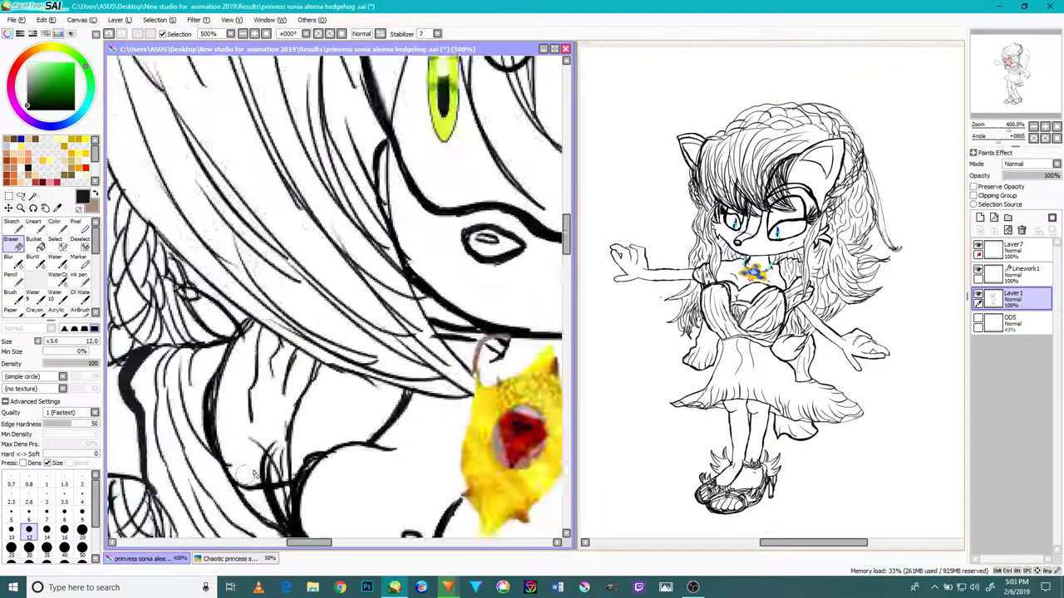
{"action": "scroll", "coordinate": [84, 300], "scroll_direction": "down", "scroll_amount": 1}
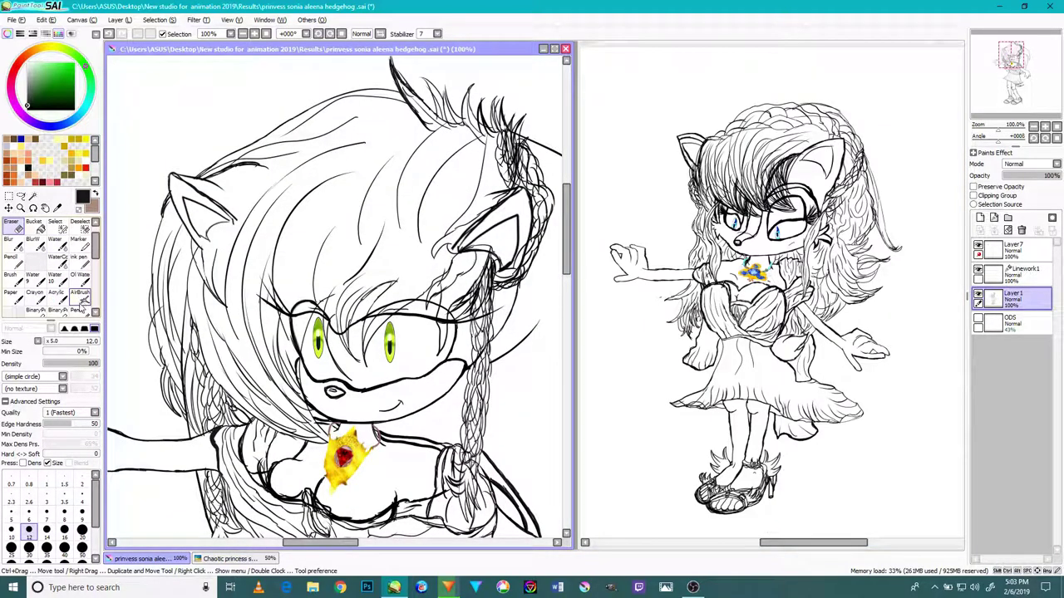
{"action": "left_click", "coordinate": [78, 310]}
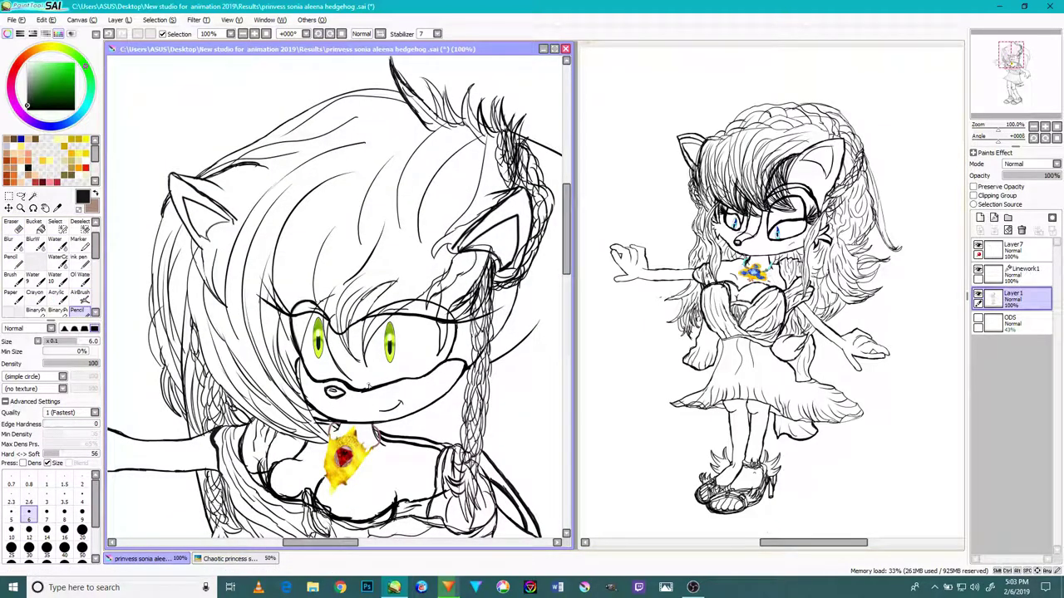
{"action": "left_click_drag", "start_coordinate": [337, 347], "coordinate": [261, 221]}
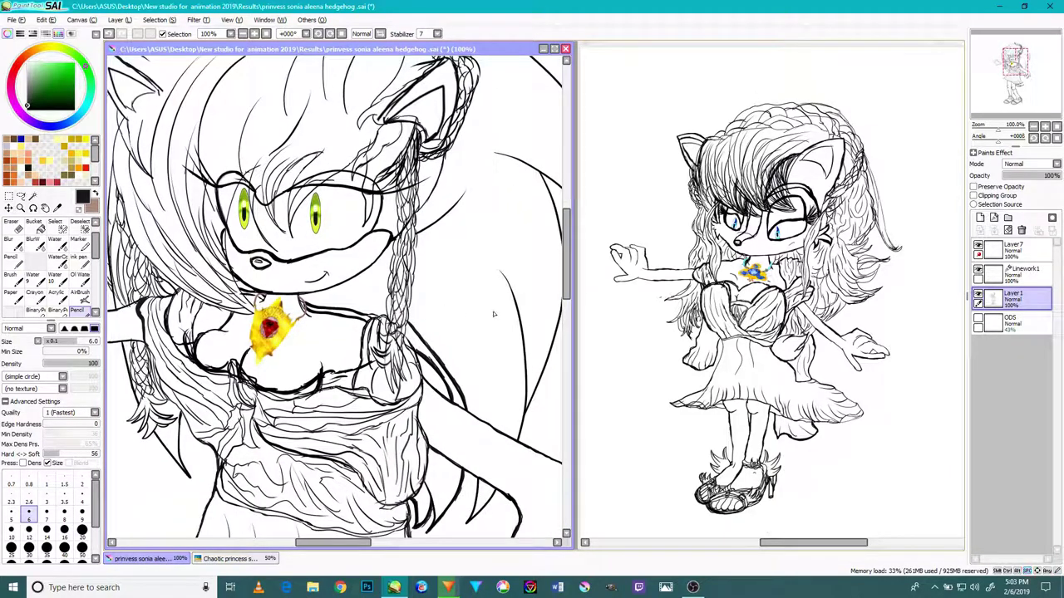
Step: Clear the selection in the Chaotic princess sally reference drawing and bring its face into close view for comparison
{"action": "left_click", "coordinate": [742, 307]}
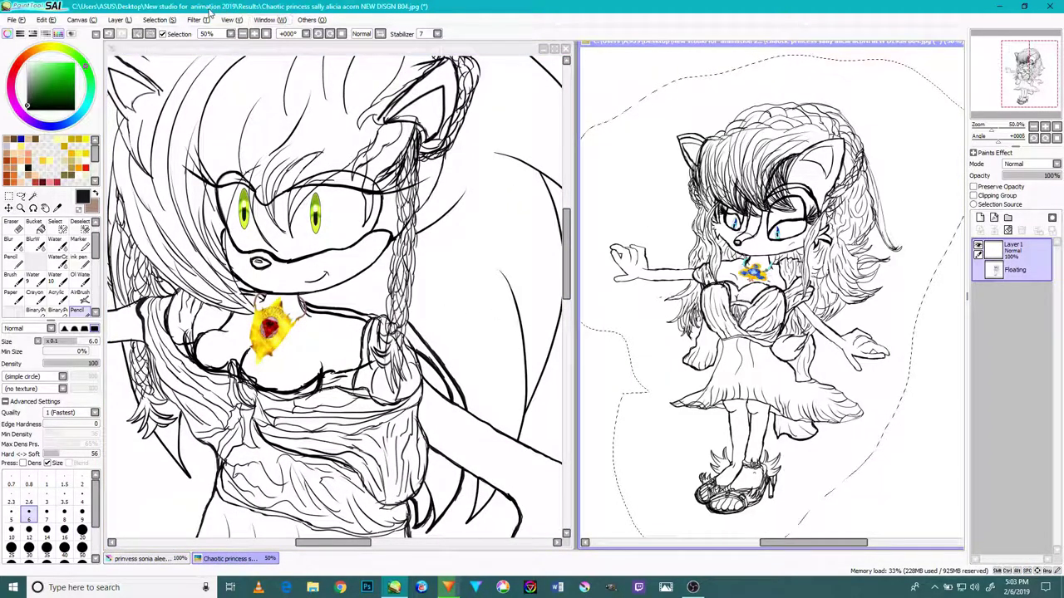
{"action": "key", "text": "ctrl+c"}
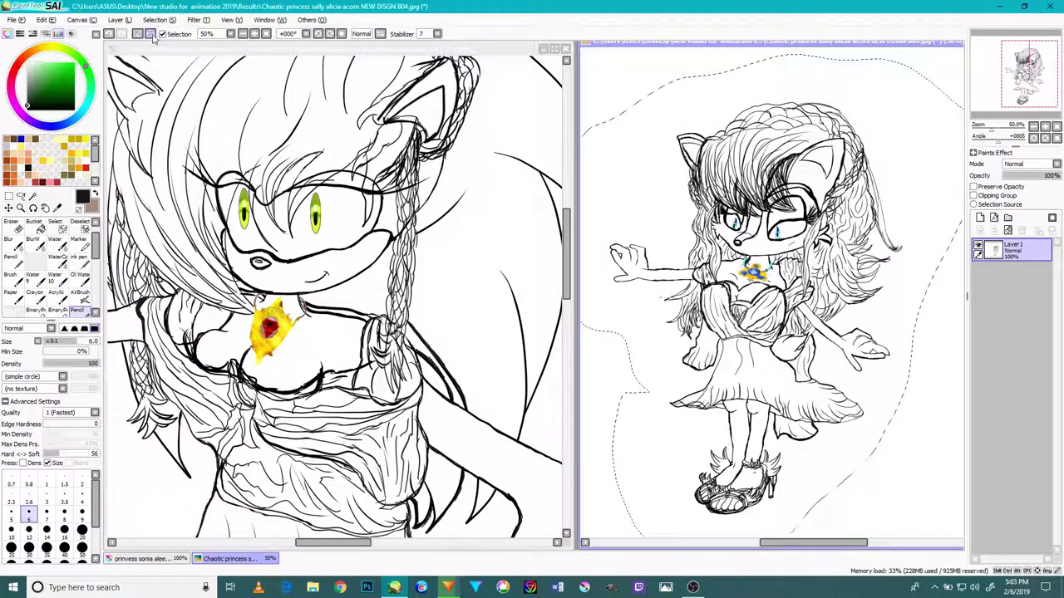
{"action": "left_click", "coordinate": [139, 35]}
{"action": "scroll", "coordinate": [765, 221], "scroll_direction": "up", "scroll_amount": 5}
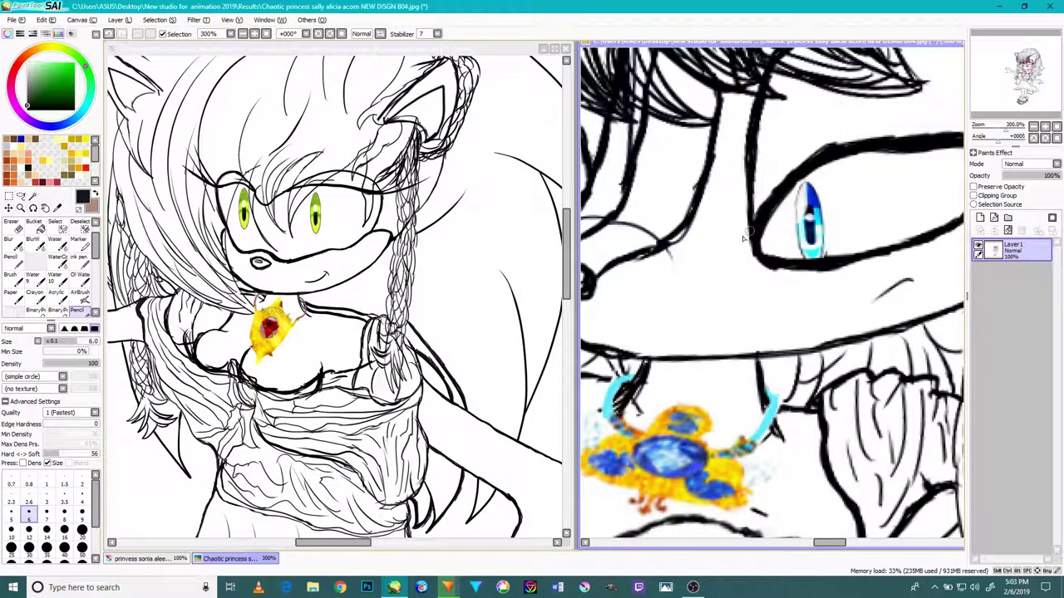
{"action": "left_click_drag", "start_coordinate": [718, 246], "coordinate": [794, 351]}
{"action": "scroll", "coordinate": [784, 370], "scroll_direction": "down", "scroll_amount": 2}
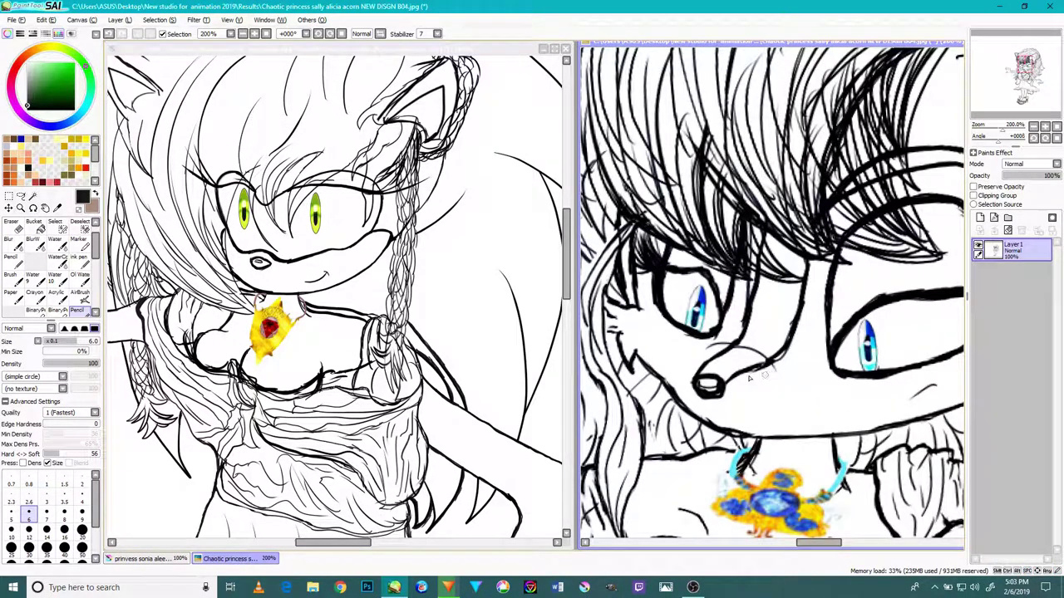
Step: Widen the reference drawing's window slightly, and make the princess sonia drawing active again
{"action": "left_click", "coordinate": [411, 309]}
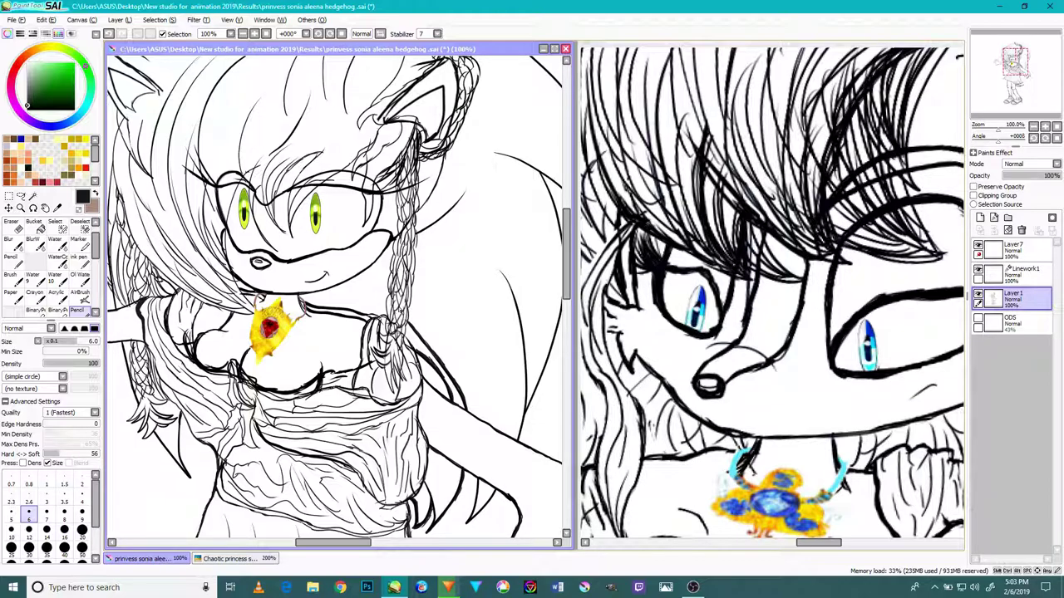
{"action": "left_click_drag", "start_coordinate": [413, 354], "coordinate": [432, 318]}
{"action": "scroll", "coordinate": [426, 319], "scroll_direction": "up", "scroll_amount": 1}
{"action": "scroll", "coordinate": [427, 318], "scroll_direction": "down", "scroll_amount": 1}
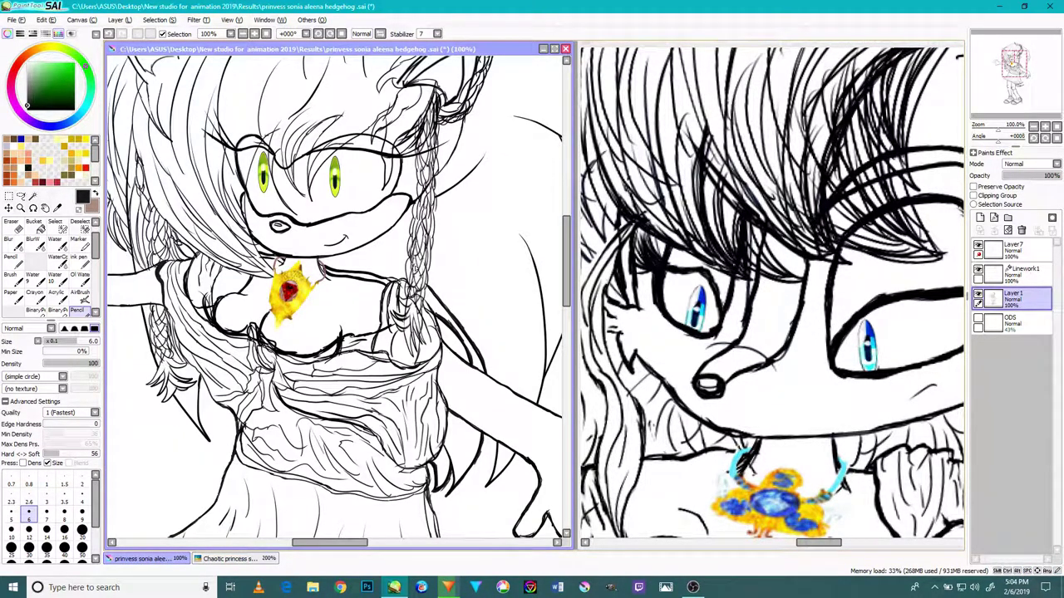
{"action": "left_click_drag", "start_coordinate": [575, 272], "coordinate": [565, 273]}
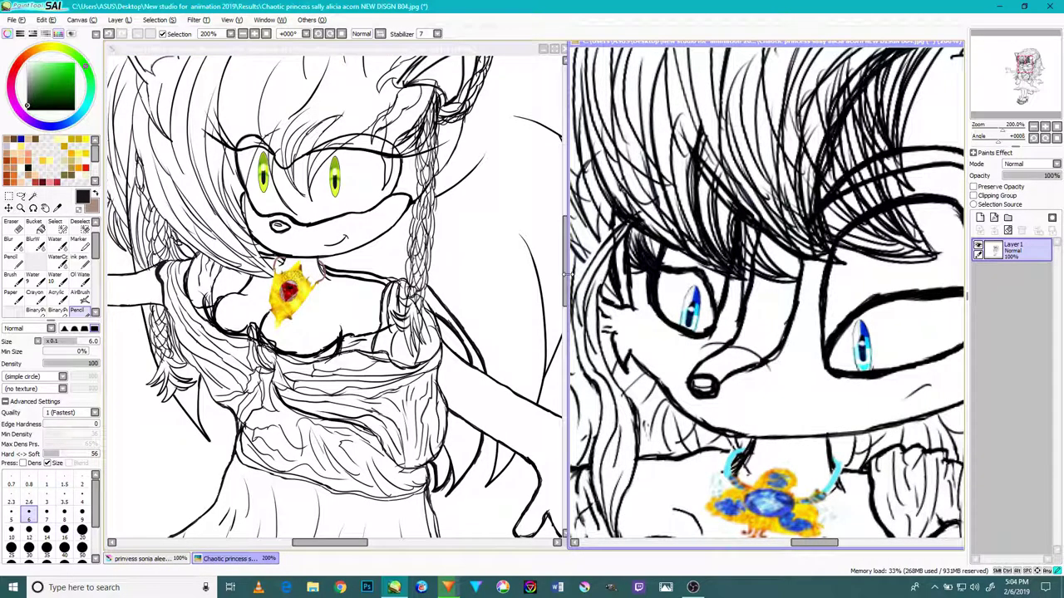
{"action": "left_click", "coordinate": [504, 277]}
Step: Thicken the outer edge of the eye nearest the braid, from the muzzle line up to the eyelid, with the Pencil
{"action": "left_click_drag", "start_coordinate": [481, 277], "coordinate": [557, 384]}
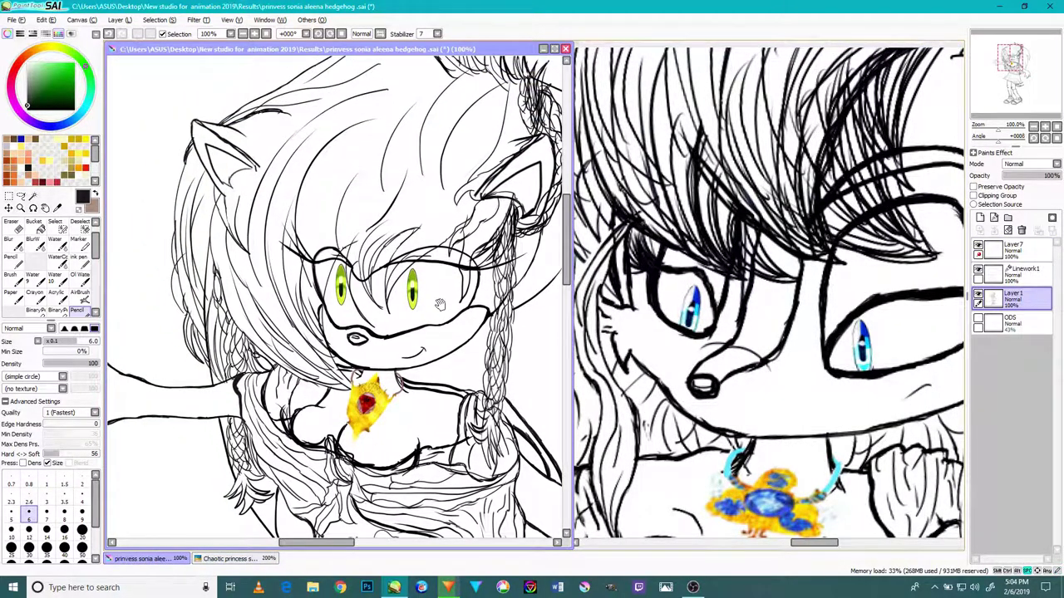
{"action": "left_click_drag", "start_coordinate": [437, 305], "coordinate": [452, 322]}
{"action": "scroll", "coordinate": [417, 360], "scroll_direction": "down", "scroll_amount": 1}
{"action": "scroll", "coordinate": [419, 355], "scroll_direction": "up", "scroll_amount": 4}
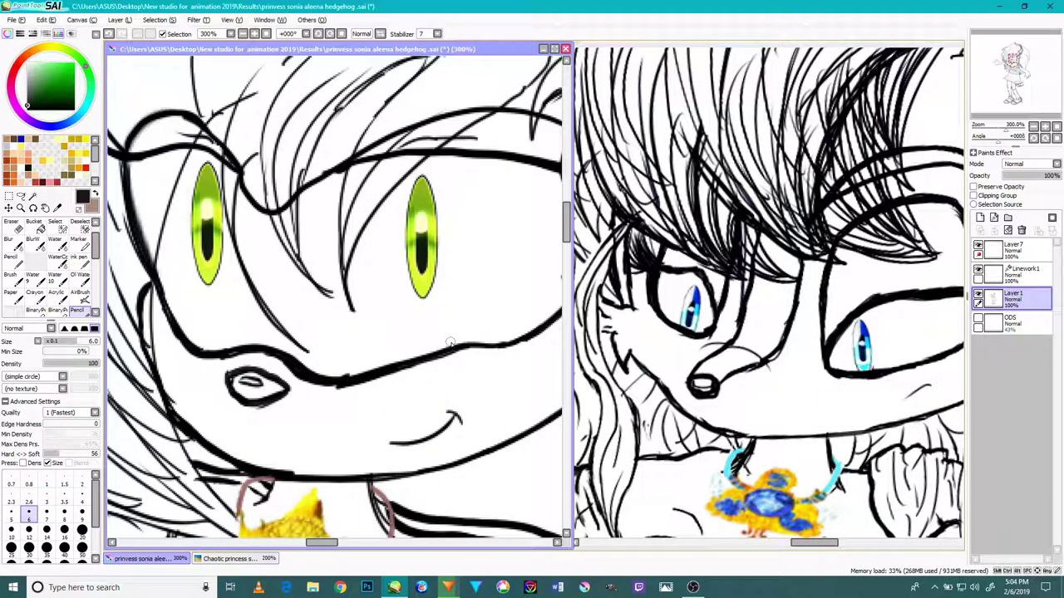
{"action": "mouse_move", "coordinate": [454, 343]}
{"action": "left_mouse_down"}
{"action": "mouse_move", "coordinate": [399, 365]}
{"action": "mouse_move", "coordinate": [404, 357]}
{"action": "left_mouse_up"}
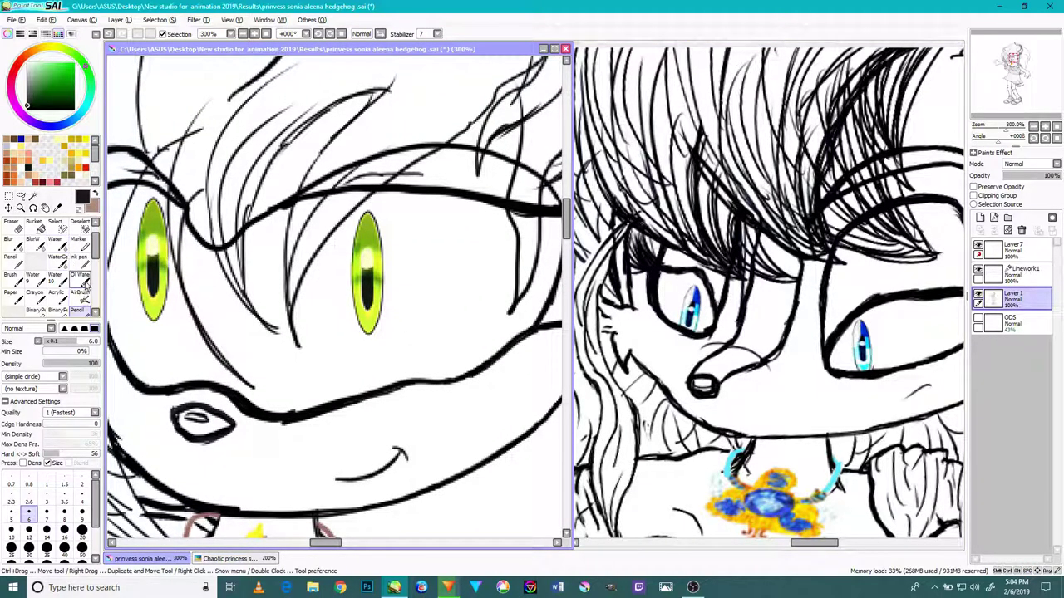
{"action": "left_click_drag", "start_coordinate": [96, 249], "coordinate": [98, 264]}
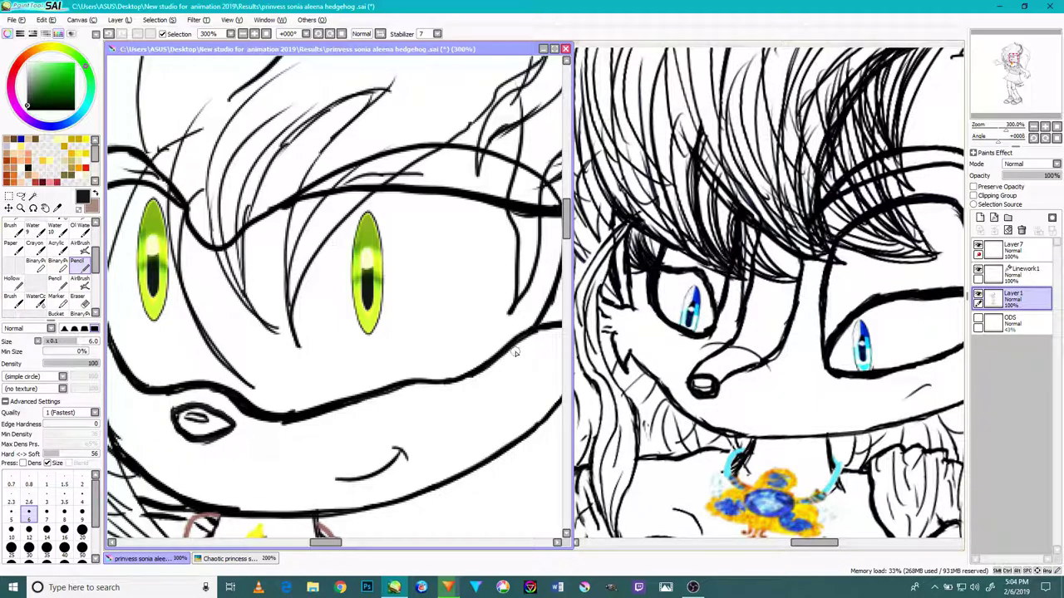
{"action": "left_click_drag", "start_coordinate": [536, 325], "coordinate": [480, 364]}
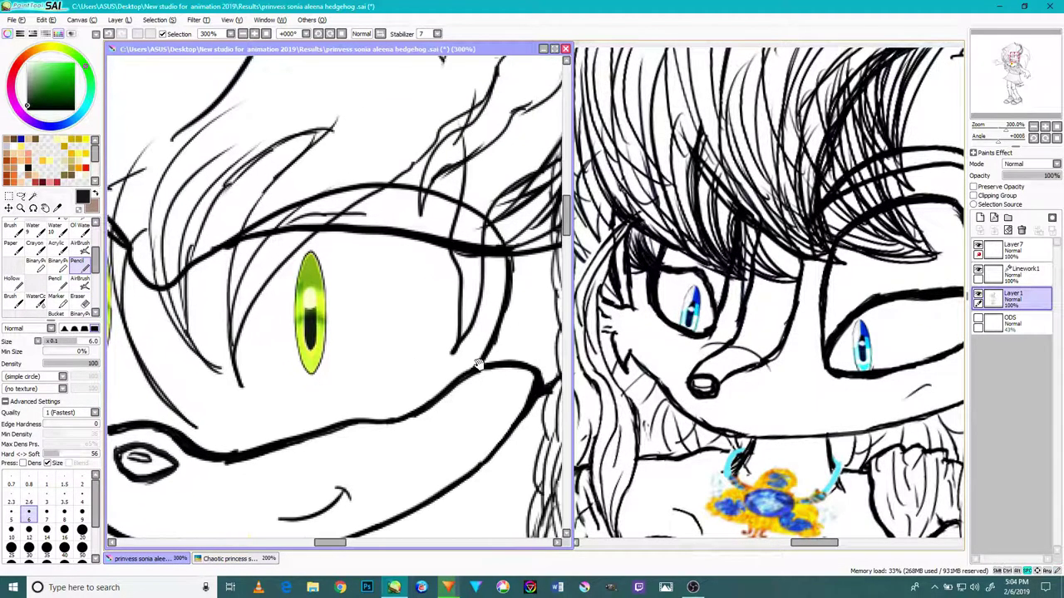
{"action": "scroll", "coordinate": [493, 342], "scroll_direction": "up", "scroll_amount": 2}
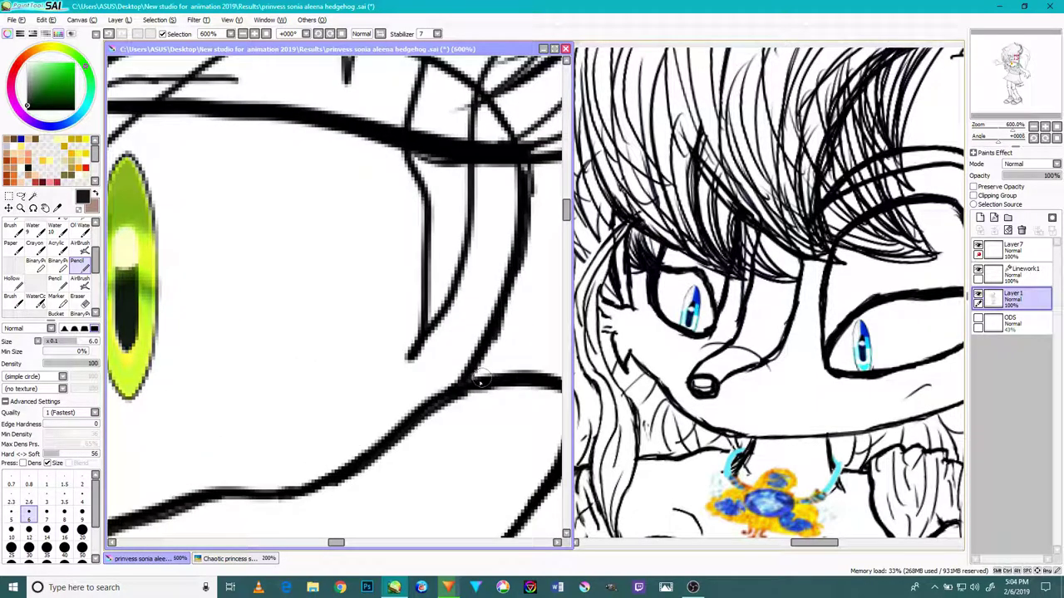
{"action": "mouse_move", "coordinate": [489, 344]}
{"action": "left_mouse_down"}
{"action": "mouse_move", "coordinate": [476, 372]}
{"action": "mouse_move", "coordinate": [520, 272]}
{"action": "mouse_move", "coordinate": [502, 277]}
{"action": "mouse_move", "coordinate": [494, 311]}
{"action": "mouse_move", "coordinate": [512, 192]}
{"action": "left_mouse_up"}
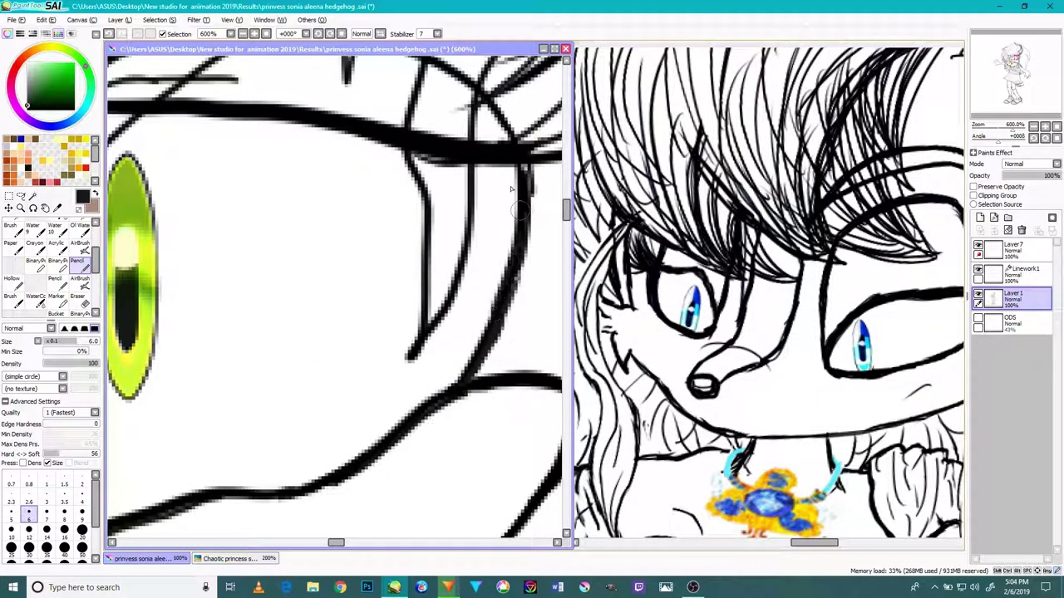
{"action": "left_click_drag", "start_coordinate": [498, 286], "coordinate": [530, 184]}
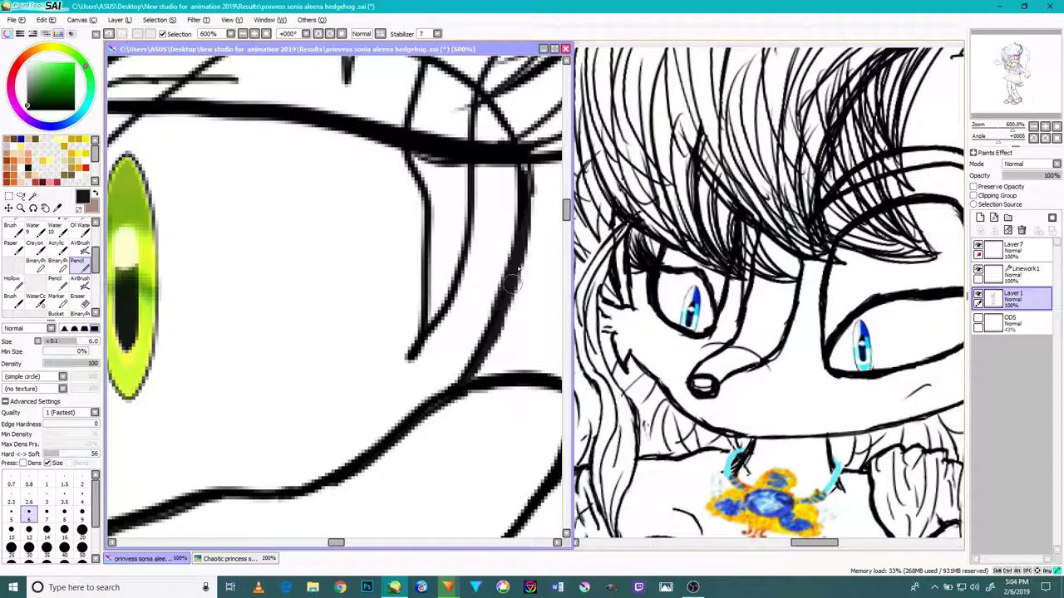
{"action": "scroll", "coordinate": [522, 189], "scroll_direction": "down", "scroll_amount": 3}
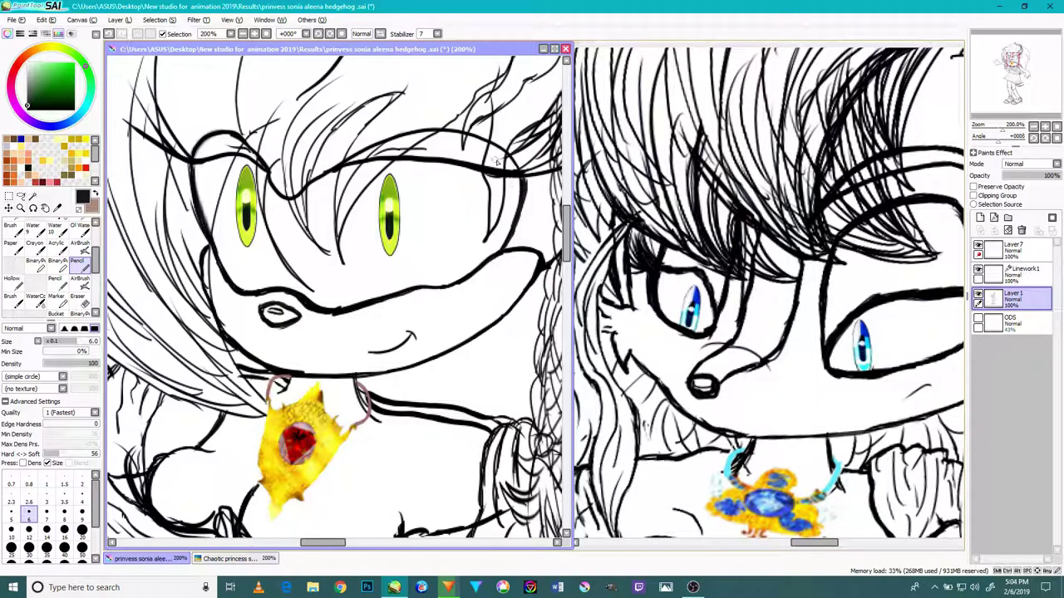
Step: Darken the upper eyelid crease of the same eye from its outer corner inward with Pencil strokes
{"action": "scroll", "coordinate": [513, 172], "scroll_direction": "up", "scroll_amount": 3}
{"action": "left_click_drag", "start_coordinate": [498, 110], "coordinate": [536, 165]}
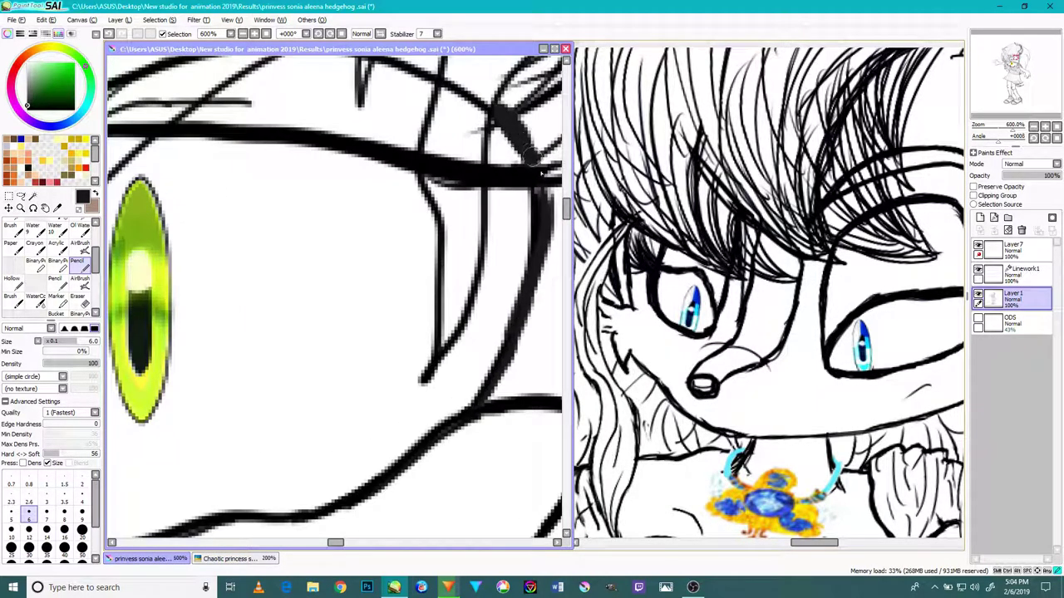
{"action": "scroll", "coordinate": [536, 183], "scroll_direction": "down", "scroll_amount": 3}
{"action": "scroll", "coordinate": [518, 150], "scroll_direction": "up", "scroll_amount": 2}
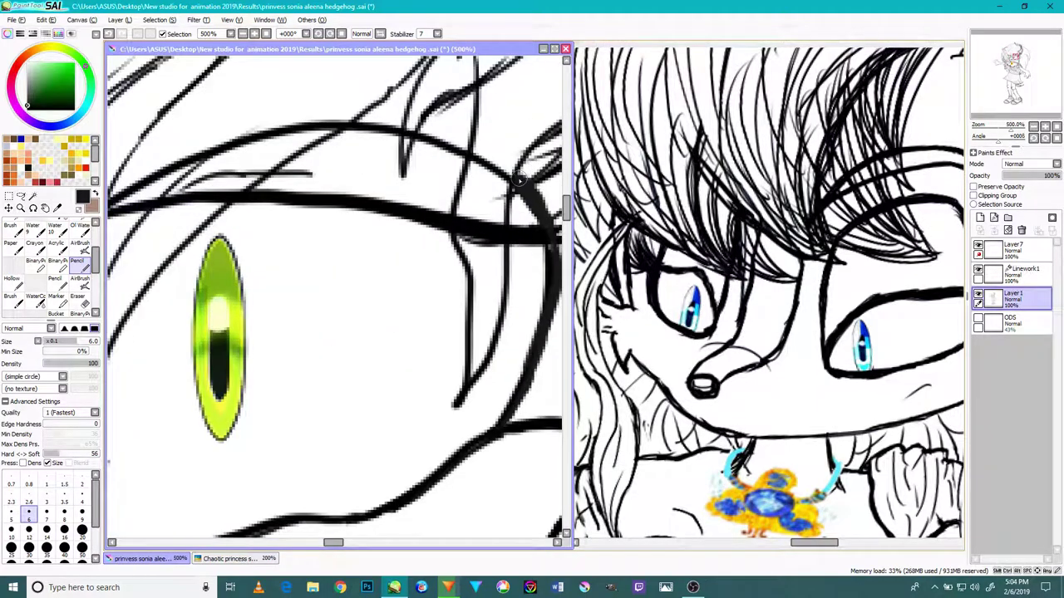
{"action": "scroll", "coordinate": [499, 160], "scroll_direction": "up", "scroll_amount": 2}
{"action": "mouse_move", "coordinate": [458, 149]}
{"action": "left_mouse_down"}
{"action": "mouse_move", "coordinate": [376, 105]}
{"action": "mouse_move", "coordinate": [409, 126]}
{"action": "mouse_move", "coordinate": [363, 113]}
{"action": "mouse_move", "coordinate": [292, 117]}
{"action": "mouse_move", "coordinate": [339, 109]}
{"action": "mouse_move", "coordinate": [285, 103]}
{"action": "left_mouse_up"}
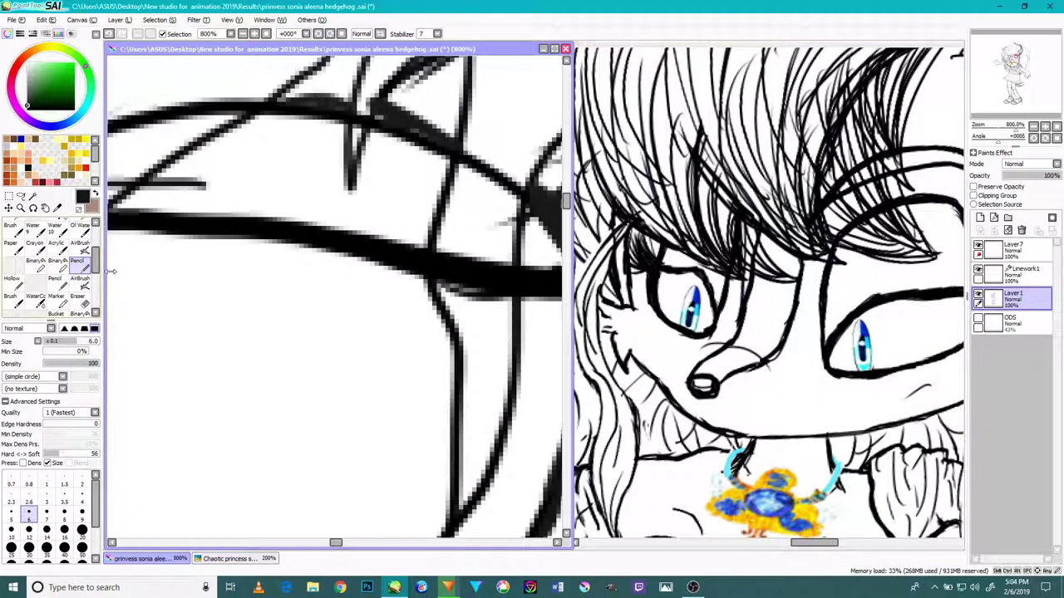
{"action": "scroll", "coordinate": [125, 258], "scroll_direction": "down", "scroll_amount": 6}
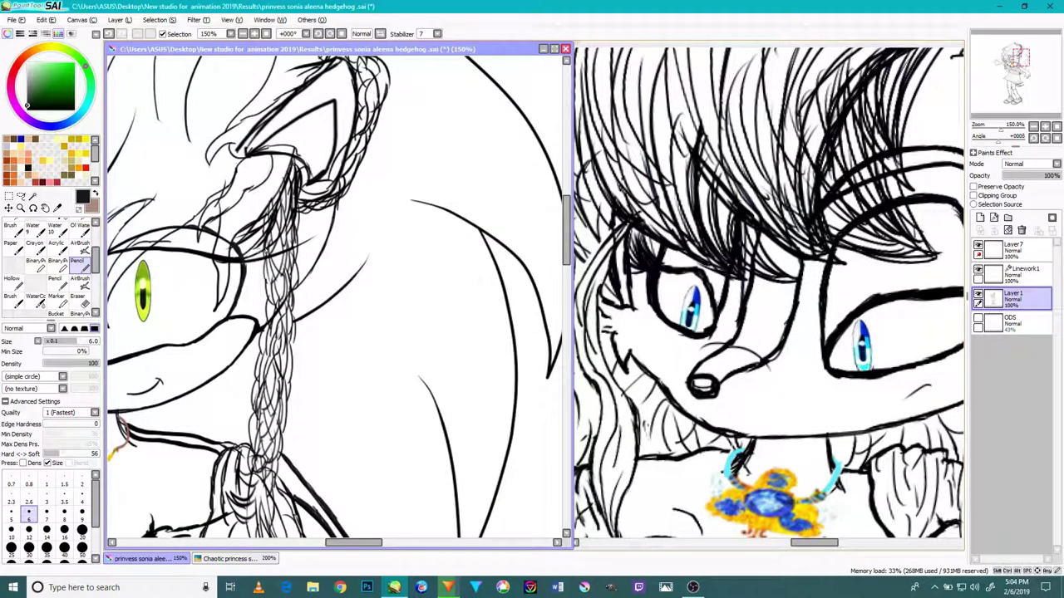
Step: Darken the outer edge of the braid beside the cheek with Pencil strokes
{"action": "left_click_drag", "start_coordinate": [273, 250], "coordinate": [377, 205]}
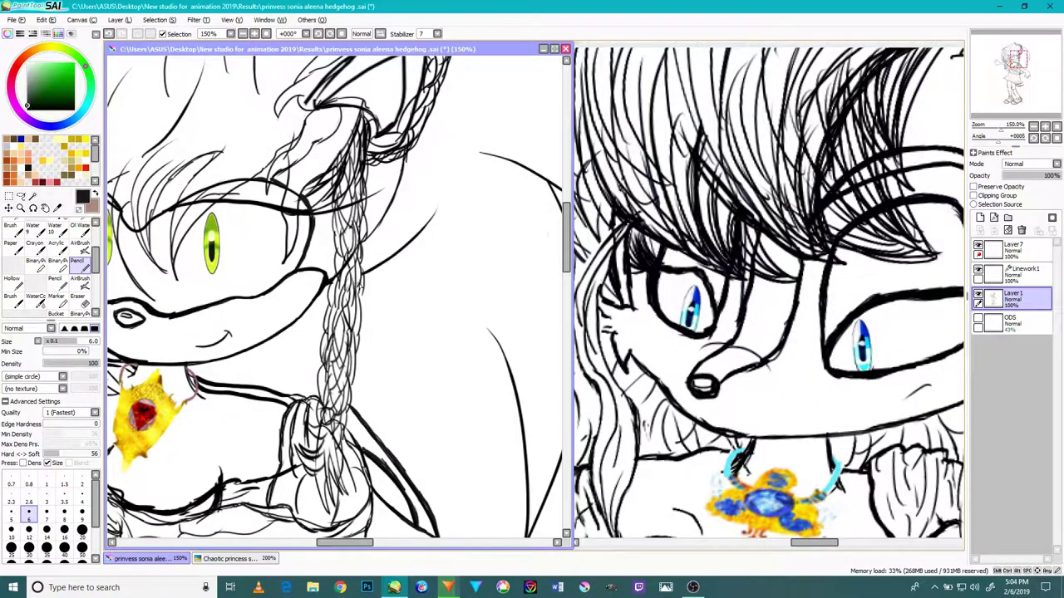
{"action": "scroll", "coordinate": [357, 285], "scroll_direction": "up", "scroll_amount": 4}
{"action": "scroll", "coordinate": [364, 313], "scroll_direction": "up", "scroll_amount": 1}
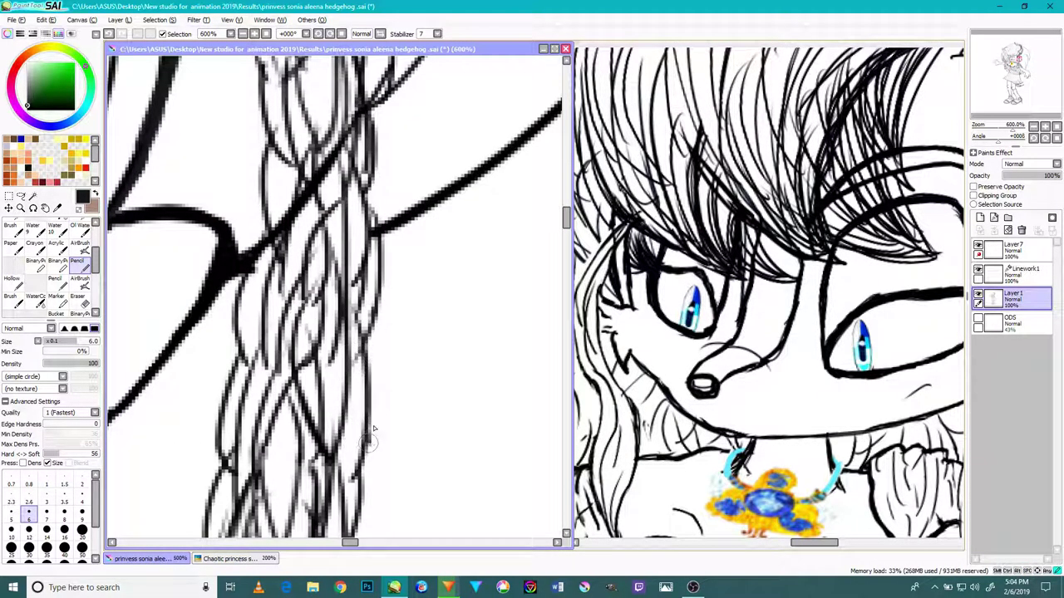
{"action": "left_click_drag", "start_coordinate": [368, 442], "coordinate": [376, 349]}
{"action": "mouse_move", "coordinate": [368, 158]}
{"action": "left_mouse_down"}
{"action": "mouse_move", "coordinate": [393, 295]}
{"action": "mouse_move", "coordinate": [379, 345]}
{"action": "left_mouse_up"}
{"action": "scroll", "coordinate": [335, 318], "scroll_direction": "down", "scroll_amount": 5}
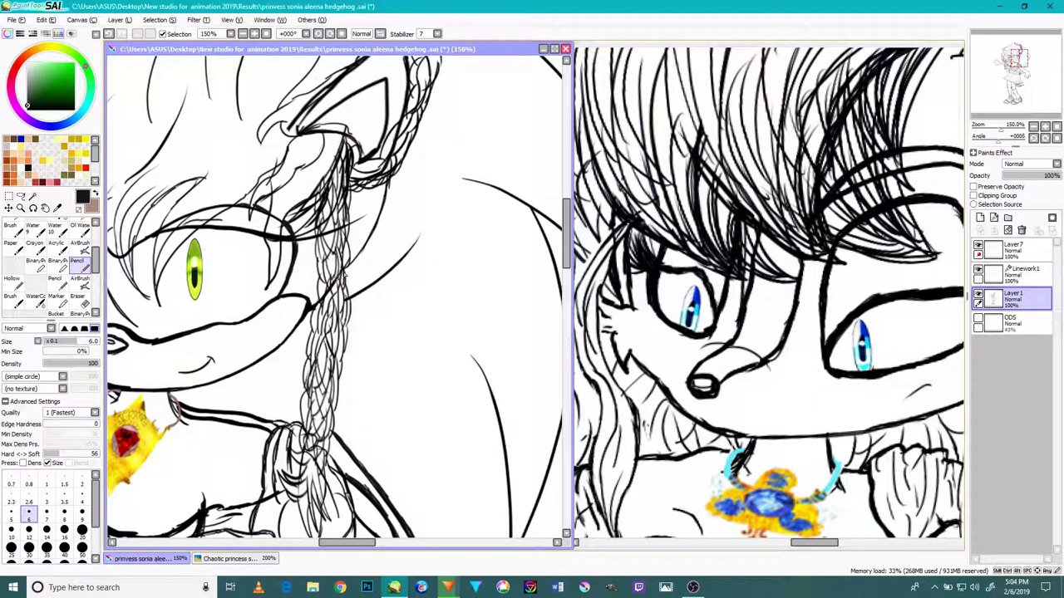
{"action": "scroll", "coordinate": [370, 265], "scroll_direction": "down", "scroll_amount": 2}
{"action": "scroll", "coordinate": [385, 351], "scroll_direction": "up", "scroll_amount": 2}
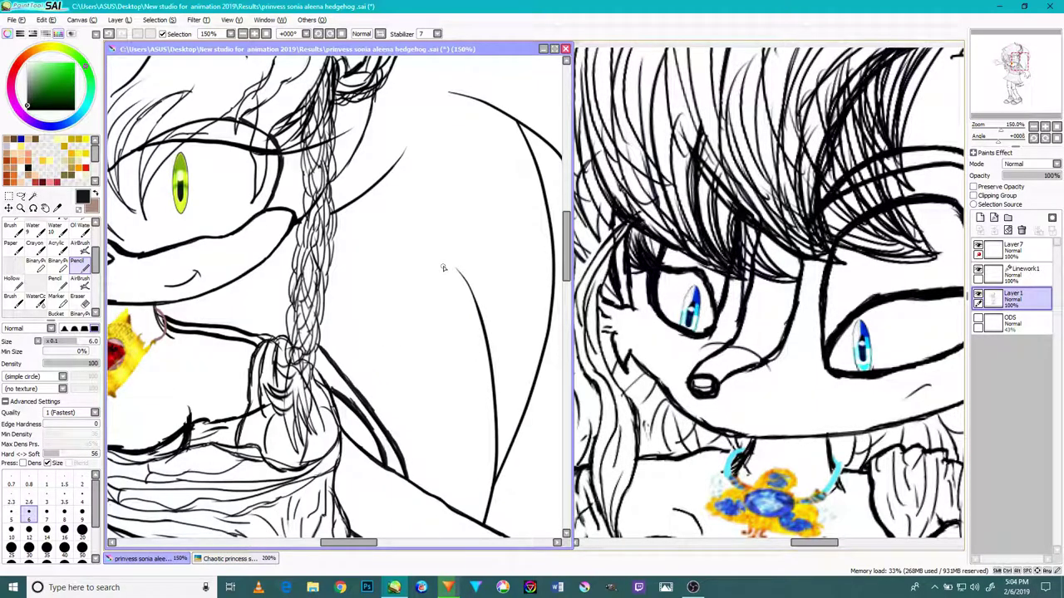
{"action": "left_click_drag", "start_coordinate": [447, 229], "coordinate": [355, 394]}
{"action": "left_click_drag", "start_coordinate": [351, 184], "coordinate": [364, 289]}
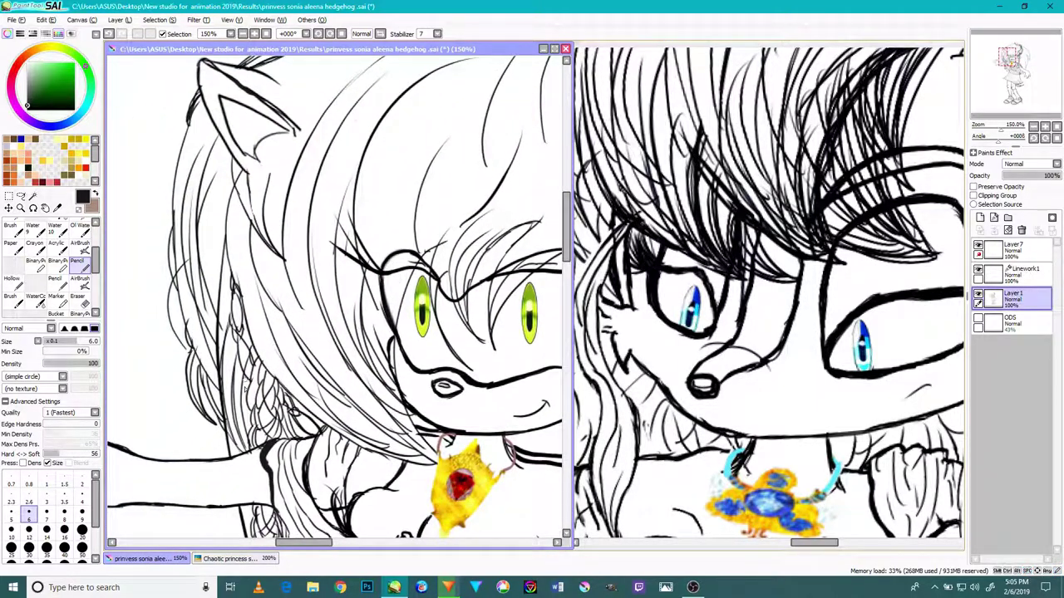
Step: Darken the outer hair strands beside the partly hidden braid with upward Pencil strokes
{"action": "scroll", "coordinate": [217, 425], "scroll_direction": "up", "scroll_amount": 3}
{"action": "mouse_move", "coordinate": [234, 416]}
{"action": "left_mouse_down"}
{"action": "mouse_move", "coordinate": [151, 478]}
{"action": "mouse_move", "coordinate": [246, 451]}
{"action": "left_mouse_up"}
{"action": "scroll", "coordinate": [174, 472], "scroll_direction": "down", "scroll_amount": 3}
{"action": "scroll", "coordinate": [230, 399], "scroll_direction": "up", "scroll_amount": 5}
{"action": "mouse_move", "coordinate": [229, 400]}
{"action": "left_mouse_down"}
{"action": "mouse_move", "coordinate": [178, 302]}
{"action": "mouse_move", "coordinate": [178, 271]}
{"action": "left_mouse_up"}
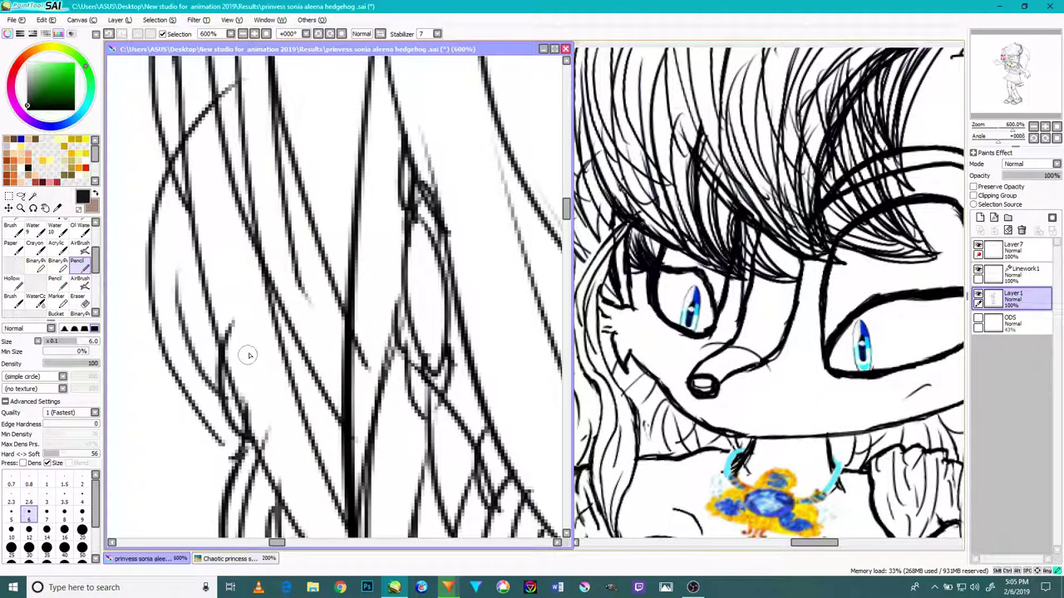
{"action": "left_click_drag", "start_coordinate": [248, 356], "coordinate": [216, 226]}
{"action": "scroll", "coordinate": [212, 425], "scroll_direction": "down", "scroll_amount": 5}
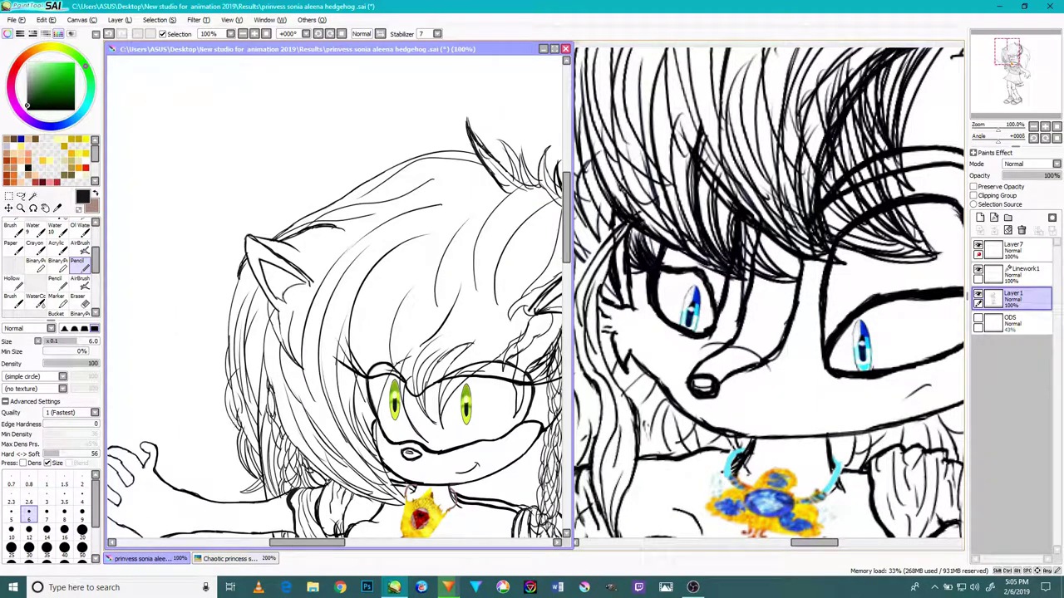
Step: Add long Pencil strokes to the side hair strands hanging just below the ear
{"action": "scroll", "coordinate": [243, 312], "scroll_direction": "up", "scroll_amount": 3}
{"action": "left_click_drag", "start_coordinate": [193, 409], "coordinate": [227, 219]}
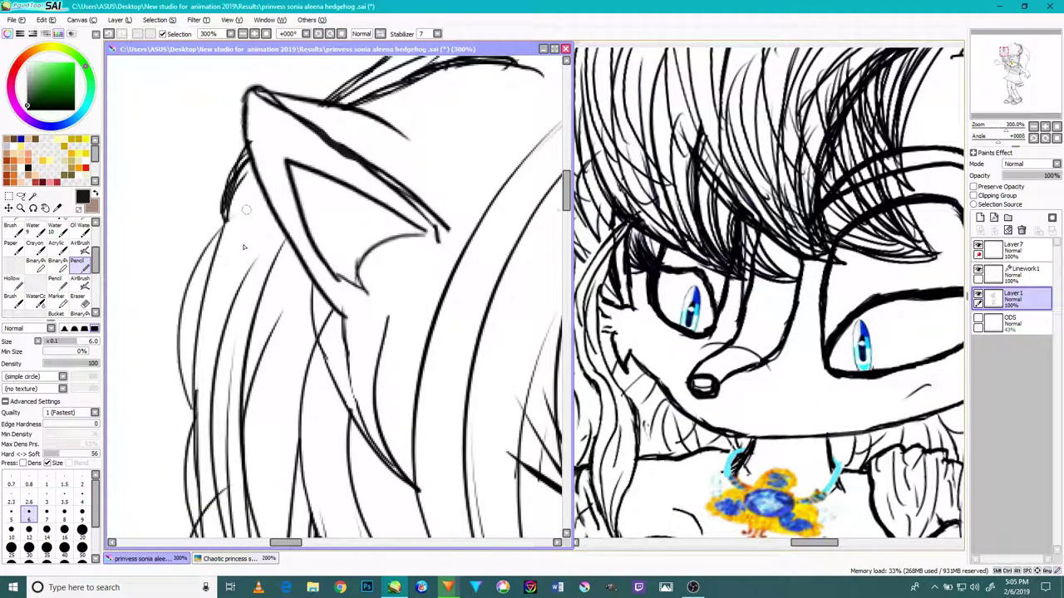
{"action": "scroll", "coordinate": [204, 359], "scroll_direction": "up", "scroll_amount": 1}
{"action": "left_click_drag", "start_coordinate": [205, 389], "coordinate": [263, 184]}
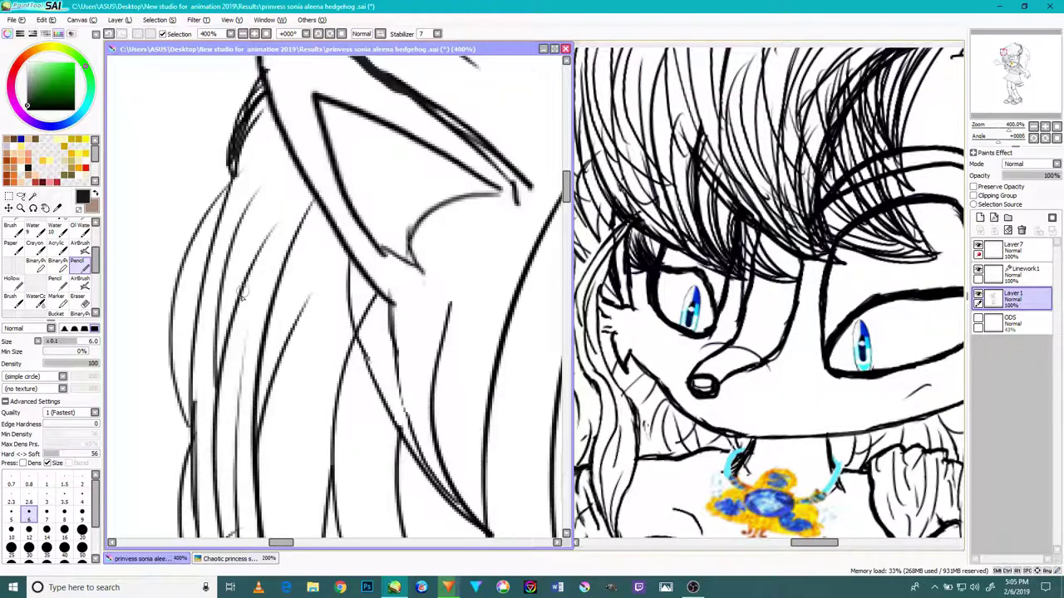
{"action": "scroll", "coordinate": [233, 305], "scroll_direction": "down", "scroll_amount": 4}
{"action": "scroll", "coordinate": [232, 305], "scroll_direction": "up", "scroll_amount": 2}
{"action": "scroll", "coordinate": [233, 305], "scroll_direction": "up", "scroll_amount": 3}
{"action": "left_click_drag", "start_coordinate": [241, 365], "coordinate": [281, 263]}
{"action": "scroll", "coordinate": [270, 349], "scroll_direction": "down", "scroll_amount": 3}
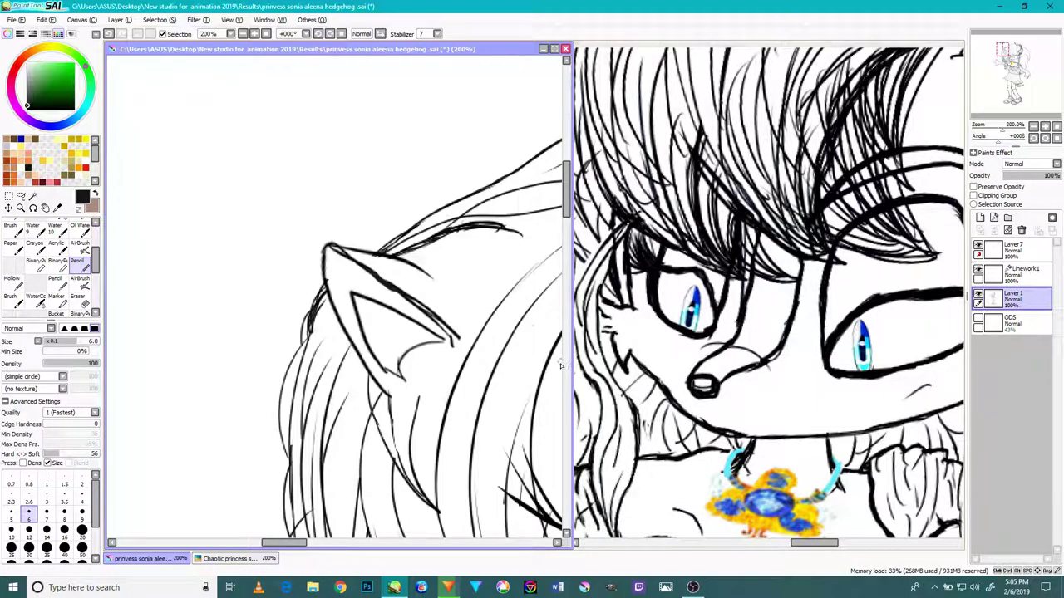
Step: Thicken the pointed hair strands running down from the ear's base with size 6 Pencil strokes
{"action": "scroll", "coordinate": [409, 448], "scroll_direction": "up", "scroll_amount": 4}
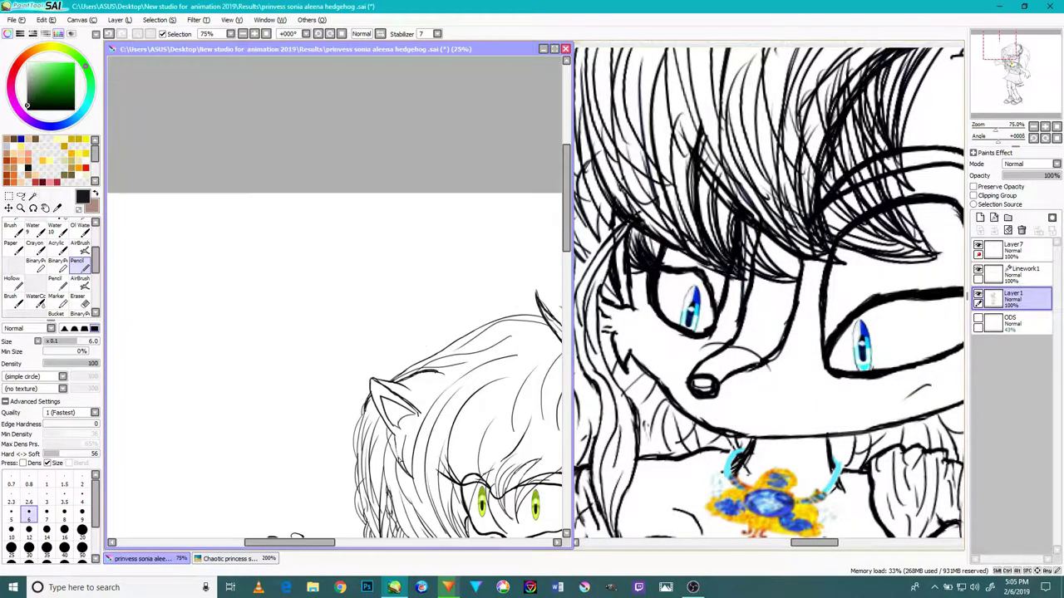
{"action": "left_click_drag", "start_coordinate": [369, 499], "coordinate": [377, 348]}
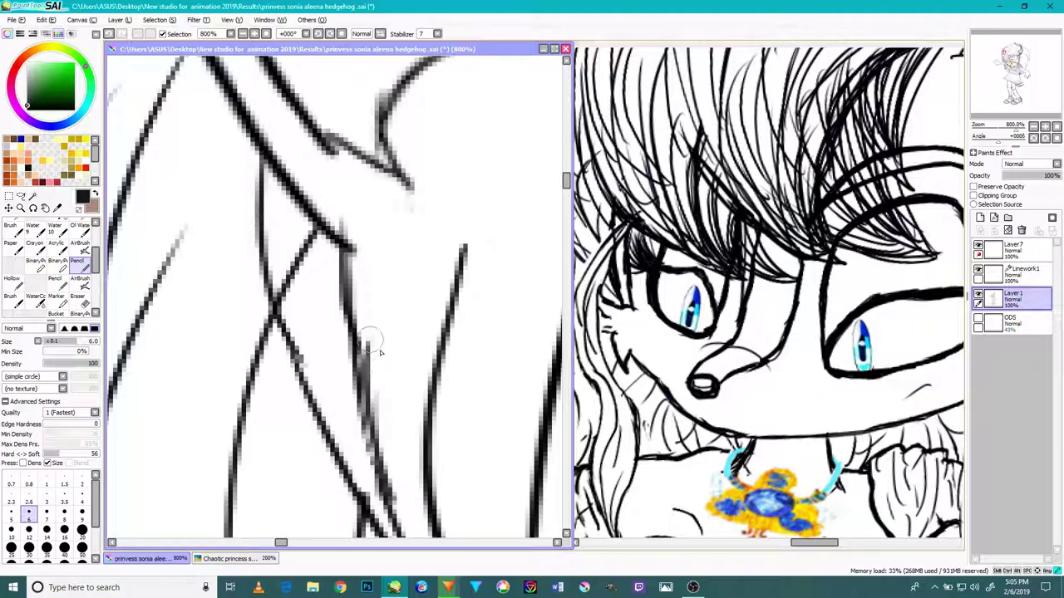
{"action": "left_click_drag", "start_coordinate": [383, 480], "coordinate": [365, 303]}
{"action": "left_click_drag", "start_coordinate": [368, 507], "coordinate": [301, 322]}
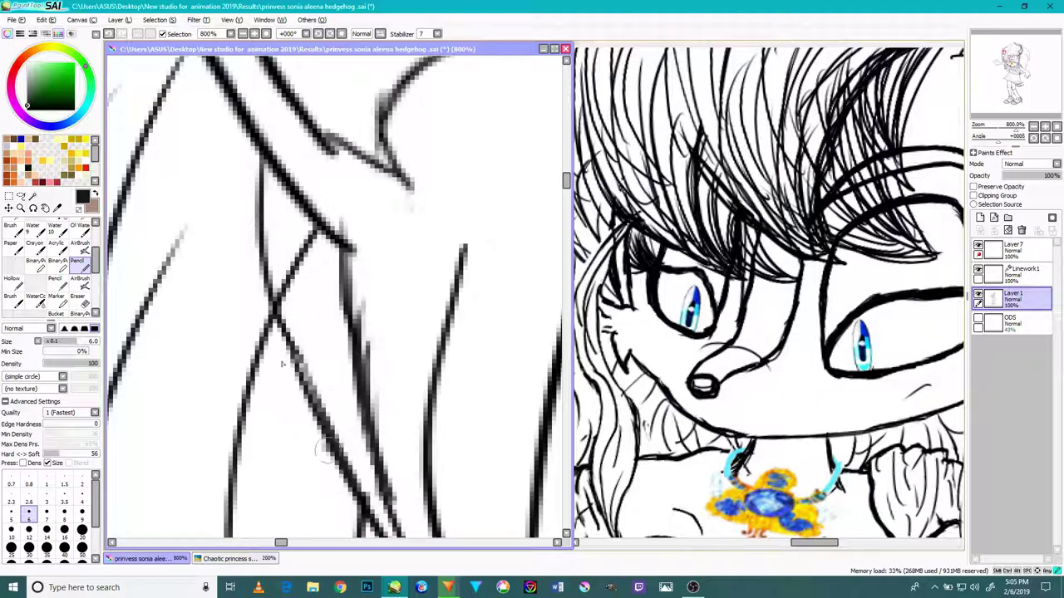
{"action": "left_click_drag", "start_coordinate": [330, 456], "coordinate": [289, 320]}
{"action": "scroll", "coordinate": [305, 334], "scroll_direction": "down", "scroll_amount": 5}
{"action": "scroll", "coordinate": [346, 418], "scroll_direction": "up", "scroll_amount": 3}
{"action": "left_click_drag", "start_coordinate": [397, 435], "coordinate": [334, 280]}
{"action": "mouse_move", "coordinate": [374, 399]}
{"action": "left_mouse_down"}
{"action": "mouse_move", "coordinate": [337, 278]}
{"action": "mouse_move", "coordinate": [339, 216]}
{"action": "left_mouse_up"}
Step: Erase the stray stroke below the fringe's lower edge near the collar, and touch up that edge with the Pencil
{"action": "scroll", "coordinate": [383, 259], "scroll_direction": "down", "scroll_amount": 5}
{"action": "scroll", "coordinate": [449, 399], "scroll_direction": "up", "scroll_amount": 5}
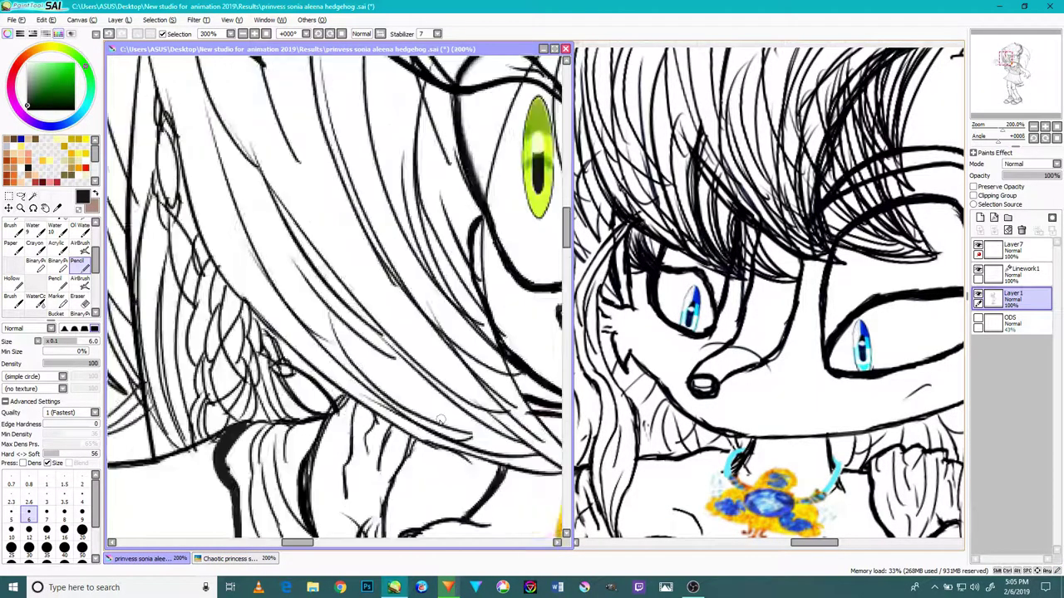
{"action": "scroll", "coordinate": [39, 232], "scroll_direction": "up", "scroll_amount": 3}
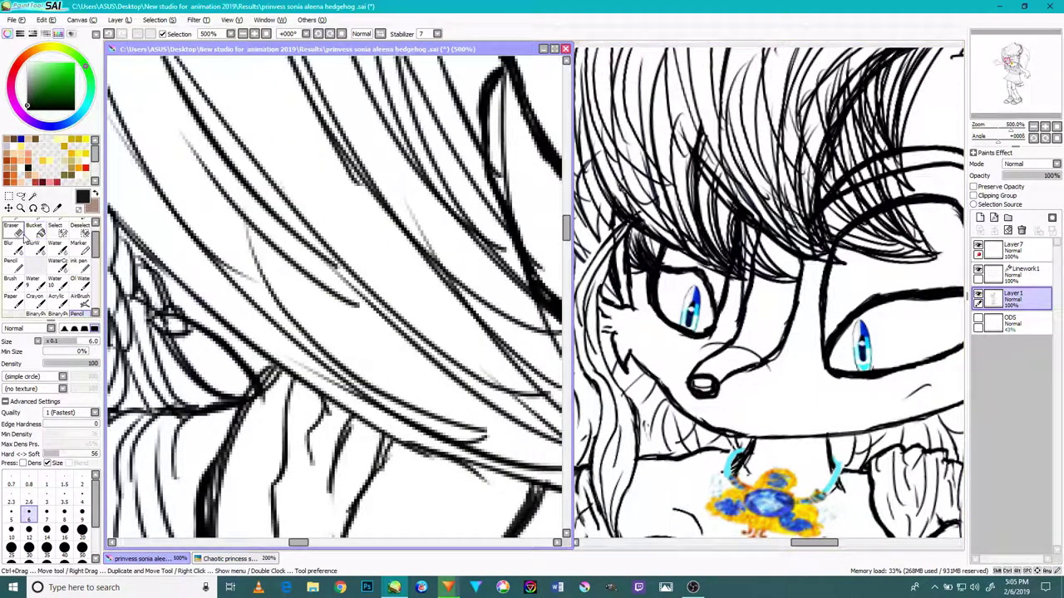
{"action": "left_click", "coordinate": [12, 241]}
{"action": "left_click_drag", "start_coordinate": [485, 485], "coordinate": [420, 467]}
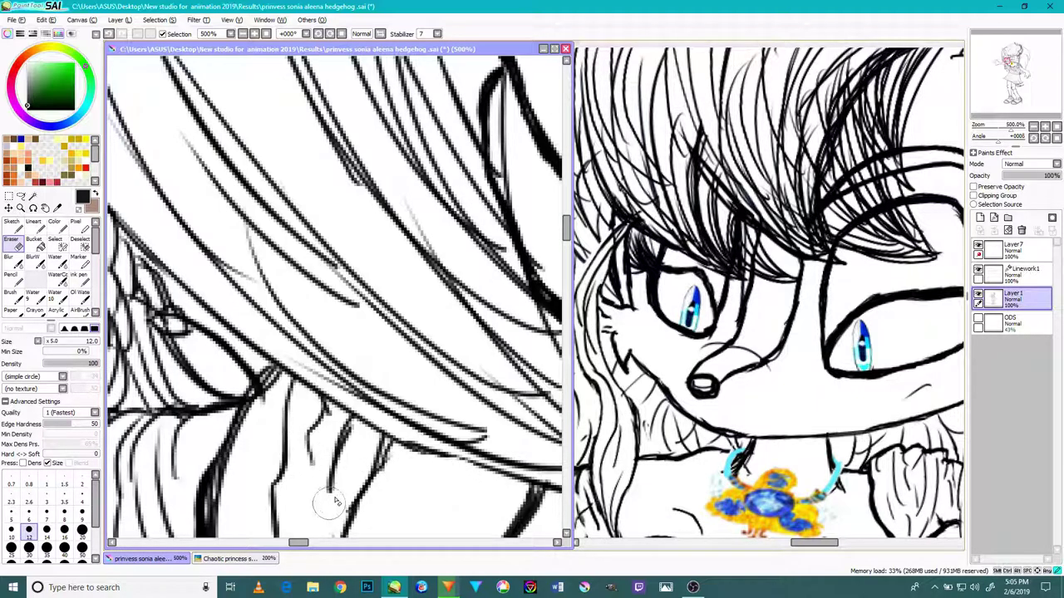
{"action": "scroll", "coordinate": [110, 325], "scroll_direction": "up", "scroll_amount": 1}
{"action": "scroll", "coordinate": [75, 283], "scroll_direction": "down", "scroll_amount": 2}
{"action": "left_click", "coordinate": [78, 294]}
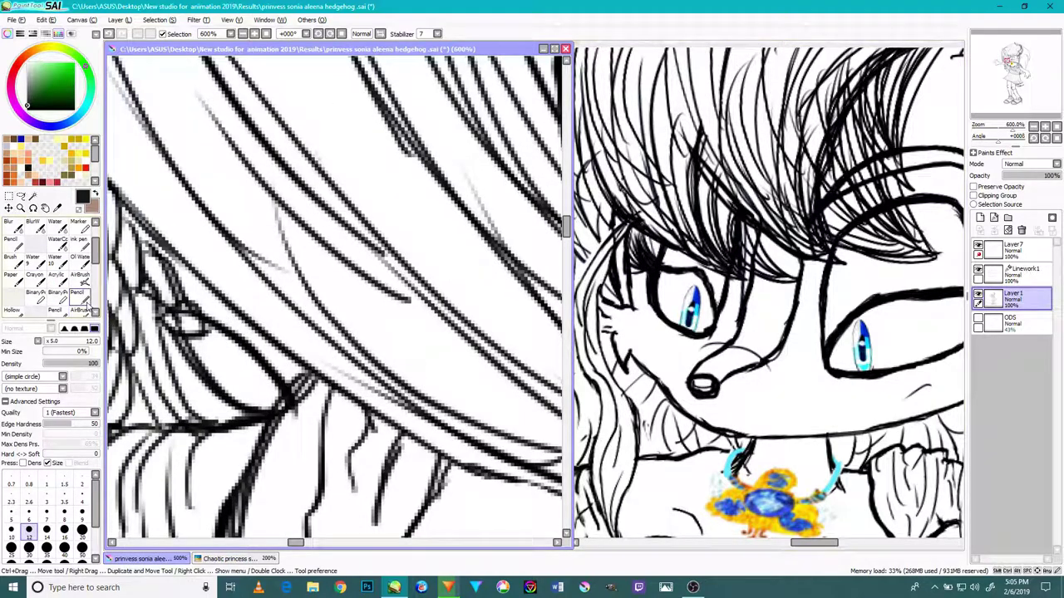
{"action": "mouse_move", "coordinate": [546, 499]}
{"action": "left_mouse_down"}
{"action": "mouse_move", "coordinate": [497, 487]}
{"action": "mouse_move", "coordinate": [515, 484]}
{"action": "left_mouse_up"}
{"action": "scroll", "coordinate": [356, 372], "scroll_direction": "down", "scroll_amount": 5}
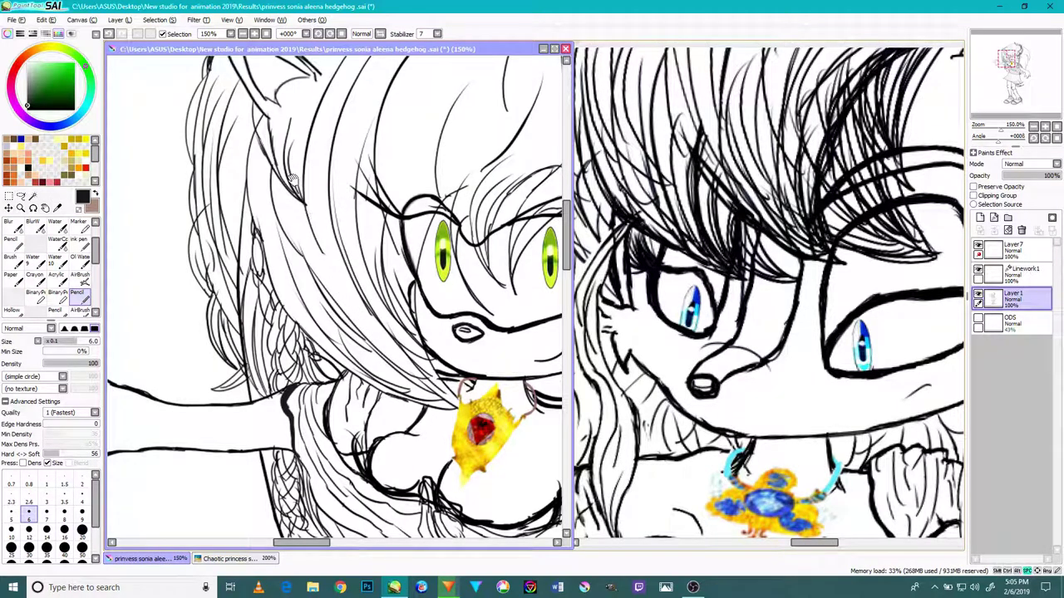
Step: Erase the stray line ends around the inner ear's curved edge and corner with the size 12 Eraser
{"action": "left_click_drag", "start_coordinate": [311, 162], "coordinate": [321, 327]}
{"action": "left_click_drag", "start_coordinate": [364, 221], "coordinate": [344, 294]}
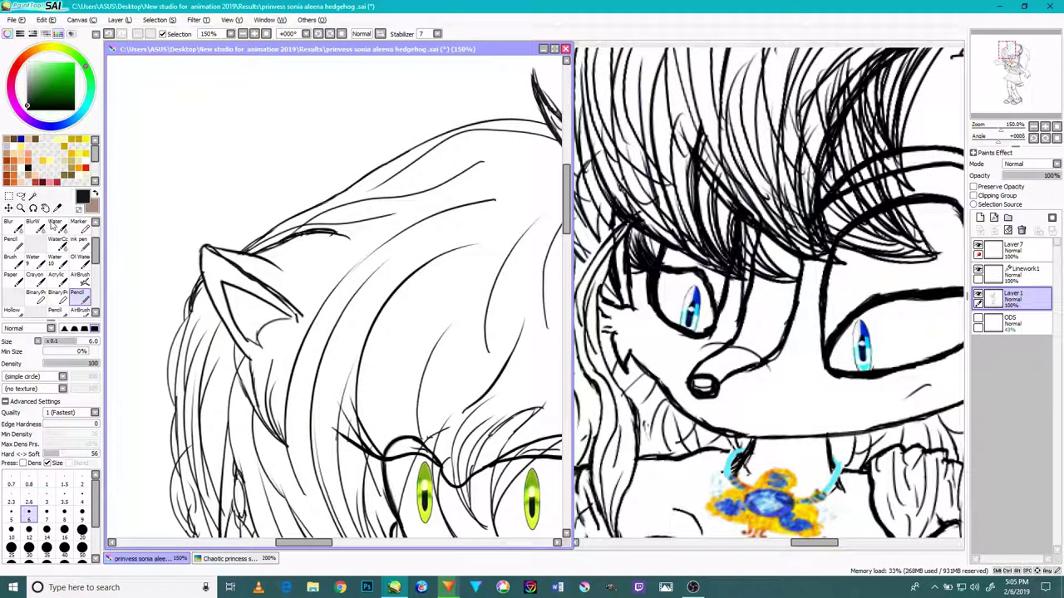
{"action": "scroll", "coordinate": [50, 250], "scroll_direction": "up", "scroll_amount": 2}
{"action": "left_click", "coordinate": [12, 243]}
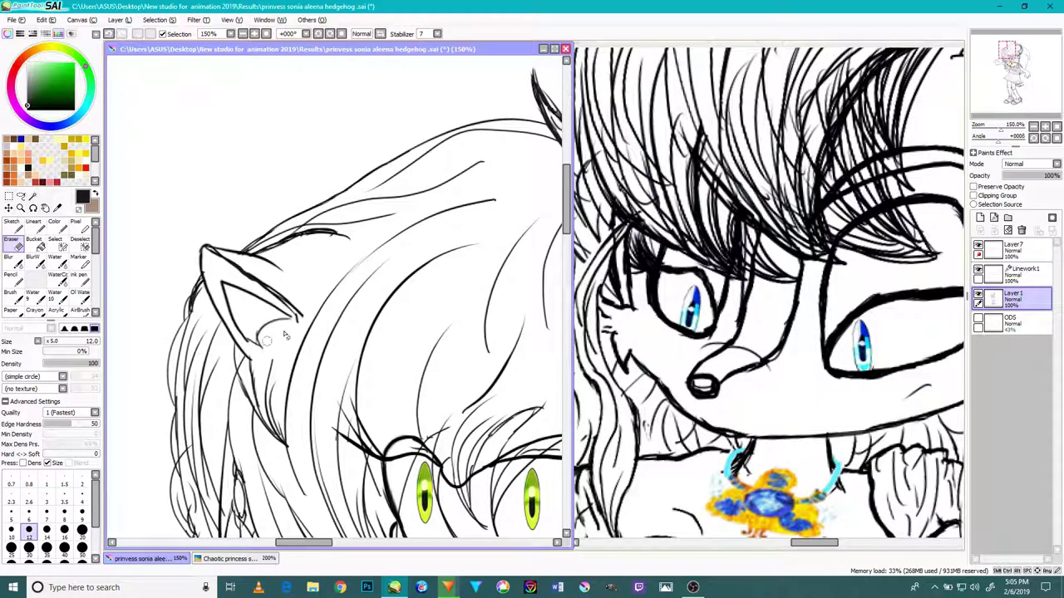
{"action": "scroll", "coordinate": [281, 337], "scroll_direction": "up", "scroll_amount": 5}
{"action": "mouse_move", "coordinate": [339, 328]}
{"action": "left_mouse_down"}
{"action": "mouse_move", "coordinate": [333, 290]}
{"action": "mouse_move", "coordinate": [342, 281]}
{"action": "left_mouse_up"}
{"action": "left_click_drag", "start_coordinate": [127, 342], "coordinate": [105, 385]}
{"action": "left_click_drag", "start_coordinate": [145, 465], "coordinate": [153, 472]}
{"action": "left_click_drag", "start_coordinate": [126, 416], "coordinate": [123, 357]}
{"action": "scroll", "coordinate": [131, 369], "scroll_direction": "down", "scroll_amount": 4}
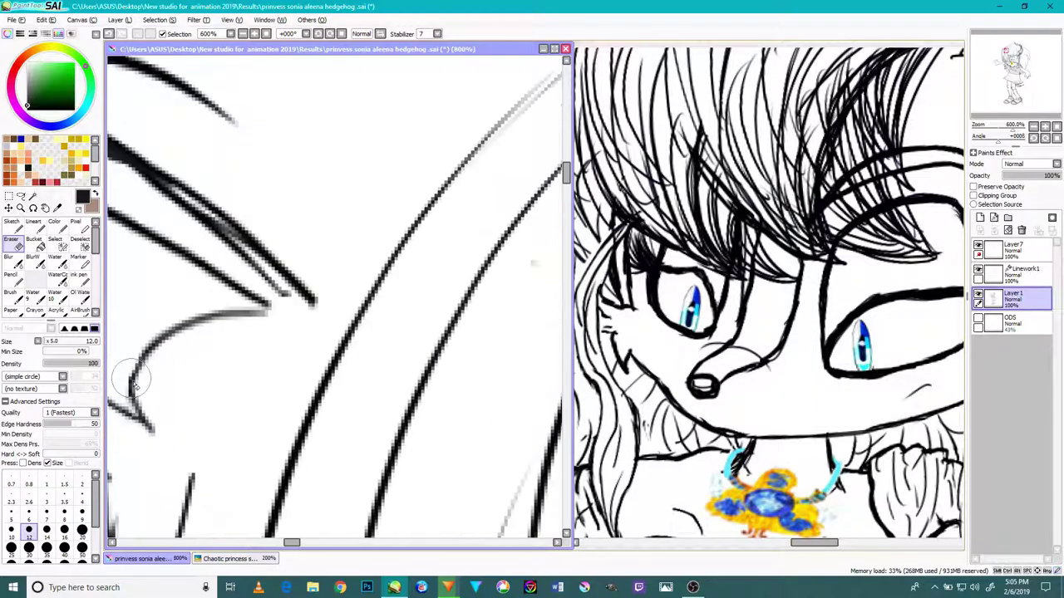
{"action": "scroll", "coordinate": [73, 310], "scroll_direction": "down", "scroll_amount": 2}
Step: Redraw the inner ear's curved lower edge with the Pencil, joining it to both corners of the ear opening
{"action": "left_click", "coordinate": [82, 299]}
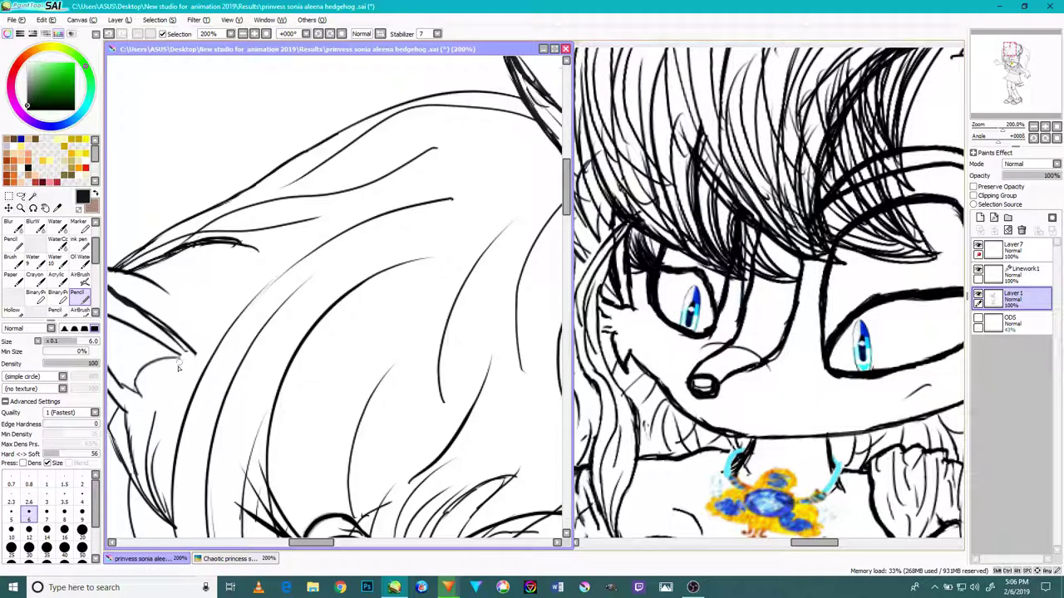
{"action": "left_click_drag", "start_coordinate": [224, 358], "coordinate": [483, 295]}
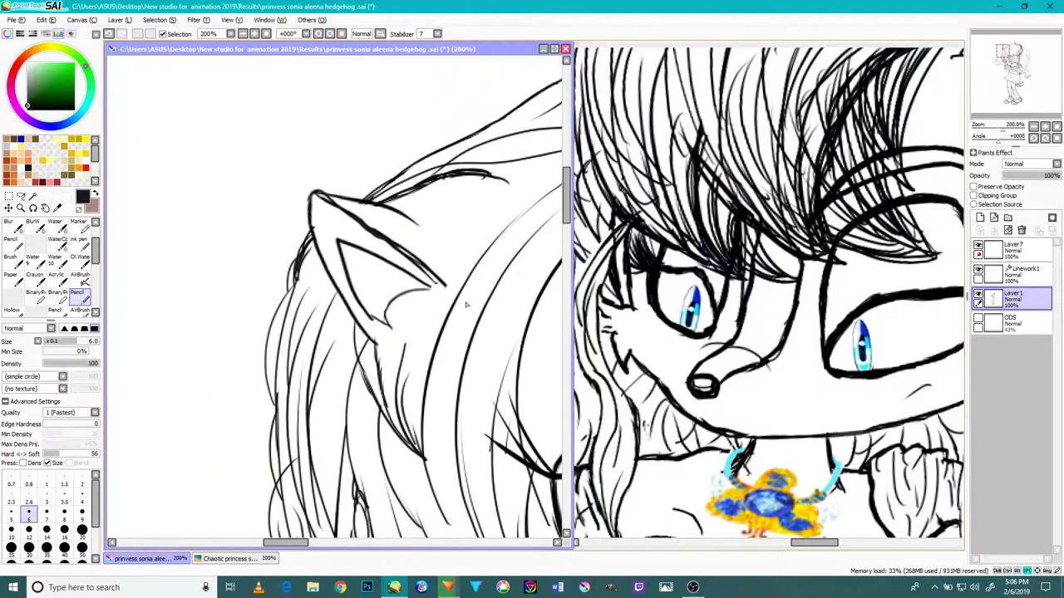
{"action": "scroll", "coordinate": [367, 316], "scroll_direction": "up", "scroll_amount": 4}
{"action": "mouse_move", "coordinate": [387, 323]}
{"action": "left_mouse_down"}
{"action": "mouse_move", "coordinate": [460, 383]}
{"action": "mouse_move", "coordinate": [462, 290]}
{"action": "left_mouse_up"}
{"action": "mouse_move", "coordinate": [447, 388]}
{"action": "left_mouse_down"}
{"action": "mouse_move", "coordinate": [478, 243]}
{"action": "mouse_move", "coordinate": [452, 374]}
{"action": "mouse_move", "coordinate": [511, 235]}
{"action": "left_mouse_up"}
{"action": "scroll", "coordinate": [495, 314], "scroll_direction": "down", "scroll_amount": 2}
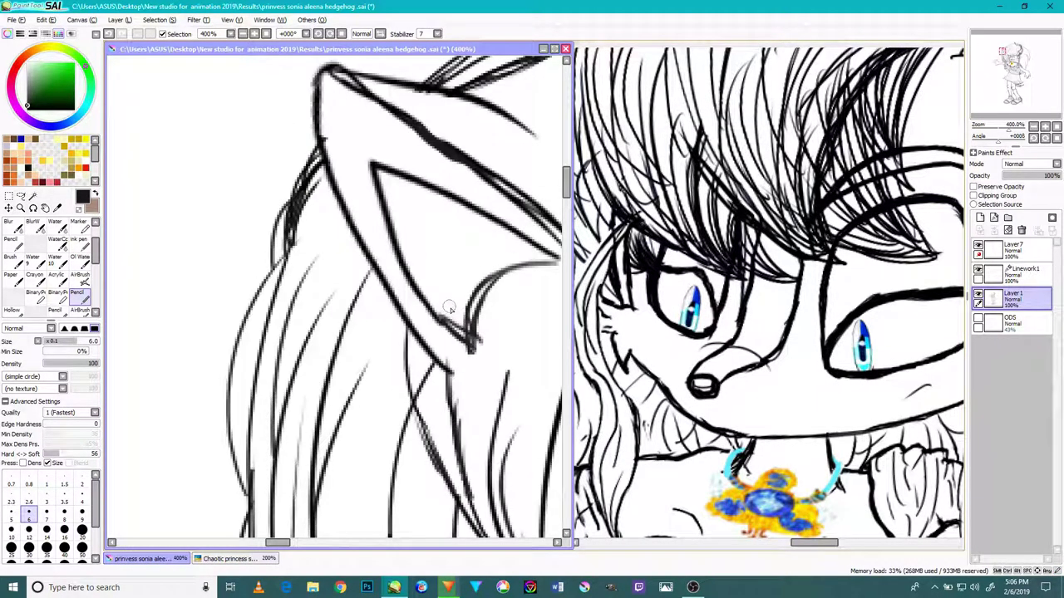
{"action": "left_click_drag", "start_coordinate": [457, 311], "coordinate": [365, 332]}
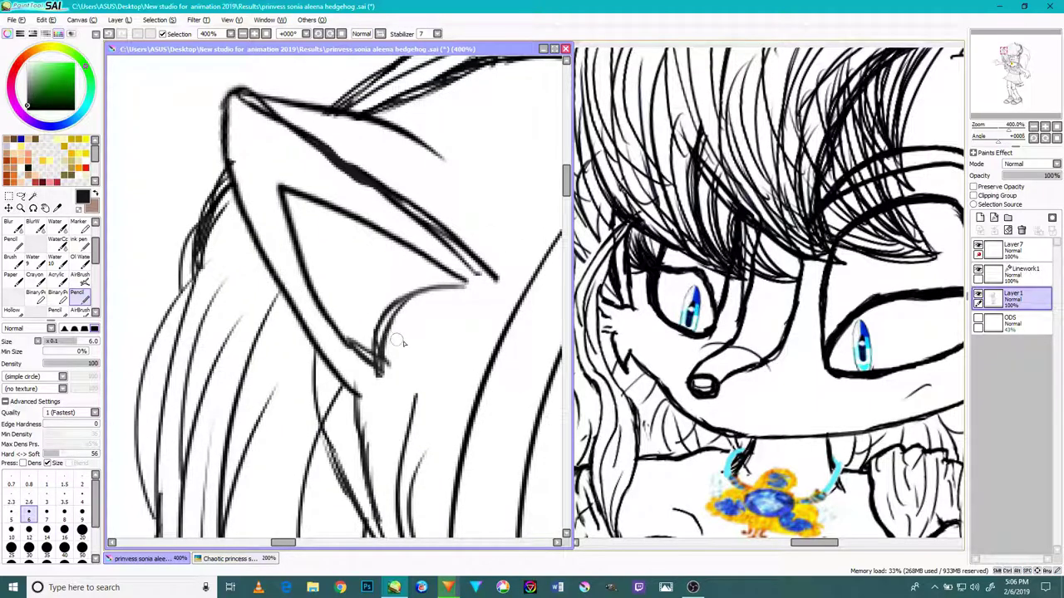
{"action": "scroll", "coordinate": [416, 346], "scroll_direction": "up", "scroll_amount": 2}
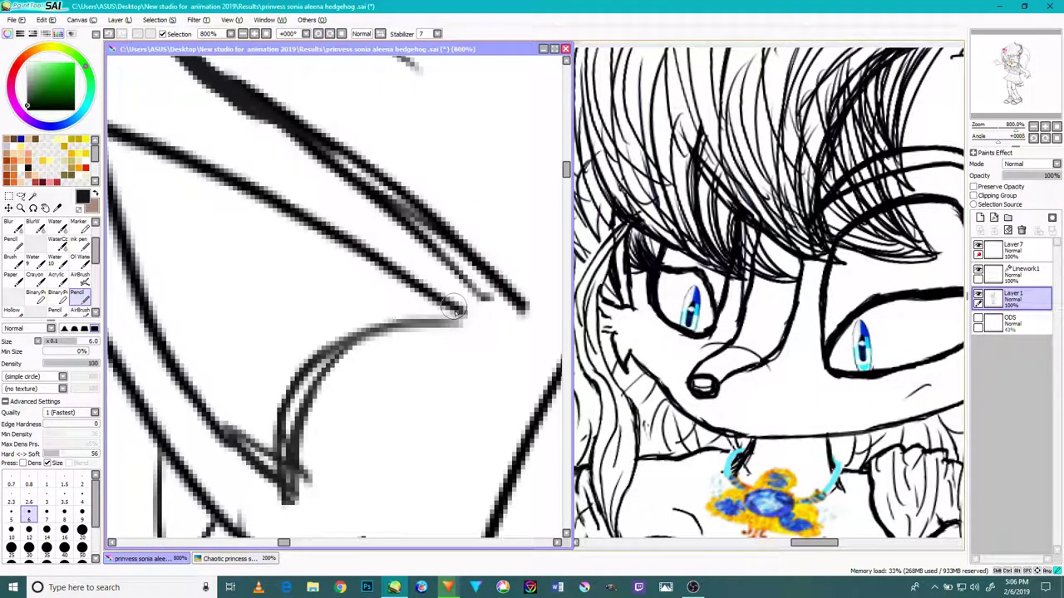
{"action": "mouse_move", "coordinate": [474, 325]}
{"action": "left_mouse_down"}
{"action": "mouse_move", "coordinate": [376, 341]}
{"action": "mouse_move", "coordinate": [389, 336]}
{"action": "mouse_move", "coordinate": [332, 371]}
{"action": "mouse_move", "coordinate": [358, 350]}
{"action": "mouse_move", "coordinate": [292, 467]}
{"action": "left_mouse_up"}
{"action": "scroll", "coordinate": [37, 237], "scroll_direction": "up", "scroll_amount": 1}
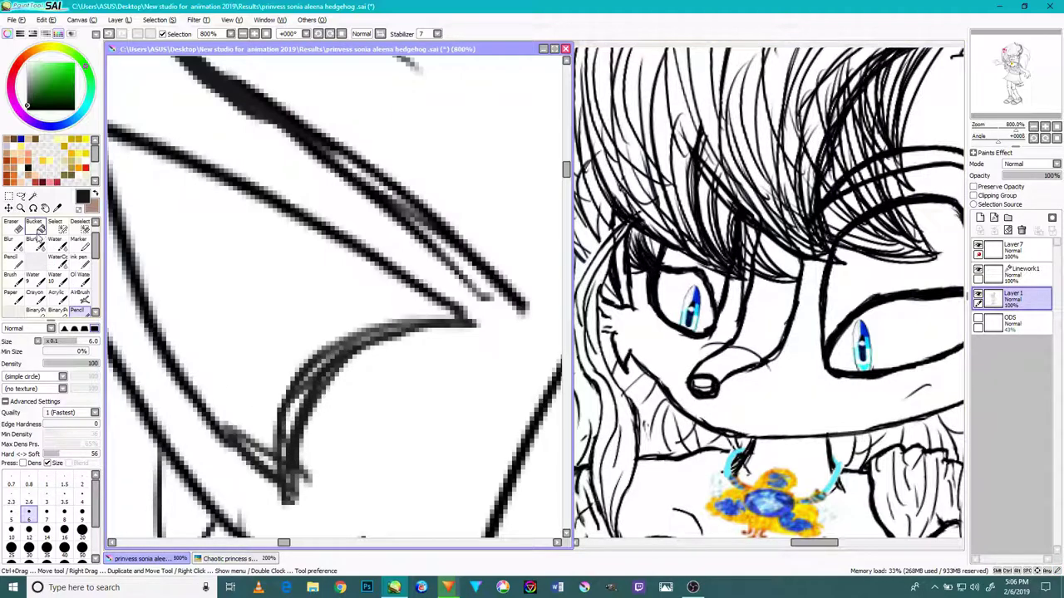
Step: Erase the doubled outline along the inner ear's curved edge and the overshoot at its lower corner
{"action": "left_click", "coordinate": [12, 226]}
{"action": "mouse_move", "coordinate": [261, 368]}
{"action": "left_mouse_down"}
{"action": "mouse_move", "coordinate": [285, 404]}
{"action": "mouse_move", "coordinate": [346, 341]}
{"action": "mouse_move", "coordinate": [262, 428]}
{"action": "mouse_move", "coordinate": [241, 420]}
{"action": "mouse_move", "coordinate": [264, 452]}
{"action": "mouse_move", "coordinate": [301, 386]}
{"action": "mouse_move", "coordinate": [380, 304]}
{"action": "mouse_move", "coordinate": [344, 325]}
{"action": "mouse_move", "coordinate": [416, 316]}
{"action": "left_mouse_up"}
{"action": "mouse_move", "coordinate": [325, 474]}
{"action": "left_mouse_down"}
{"action": "mouse_move", "coordinate": [293, 489]}
{"action": "mouse_move", "coordinate": [312, 454]}
{"action": "mouse_move", "coordinate": [297, 501]}
{"action": "left_mouse_up"}
{"action": "scroll", "coordinate": [312, 484], "scroll_direction": "down", "scroll_amount": 3}
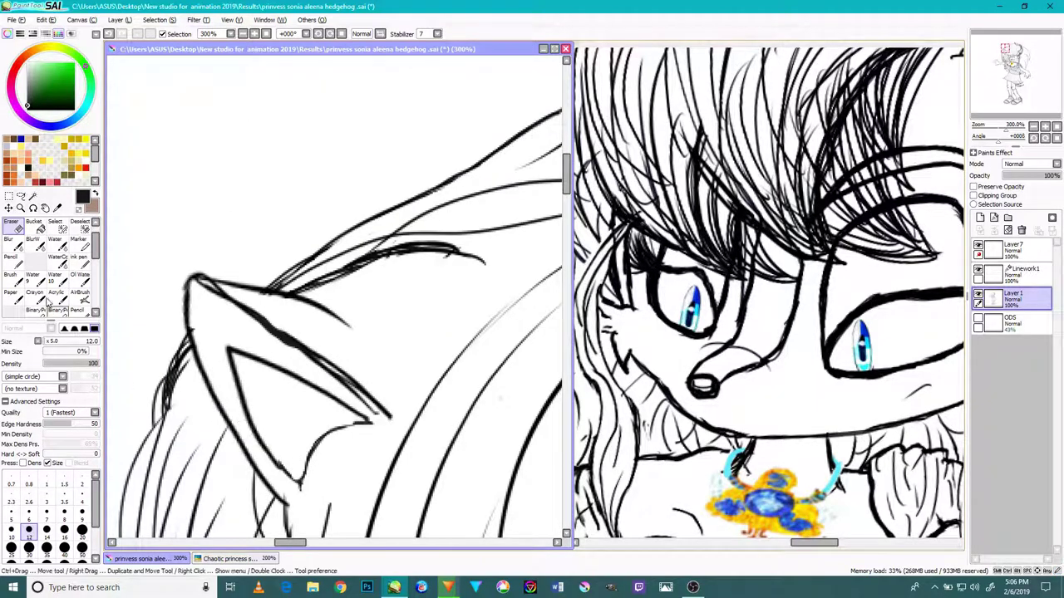
{"action": "scroll", "coordinate": [84, 302], "scroll_direction": "down", "scroll_amount": 1}
Step: Thicken the inner ear's curved edge with repeated size 6 Pencil strokes, and undo the last two strokes
{"action": "left_click", "coordinate": [79, 276]}
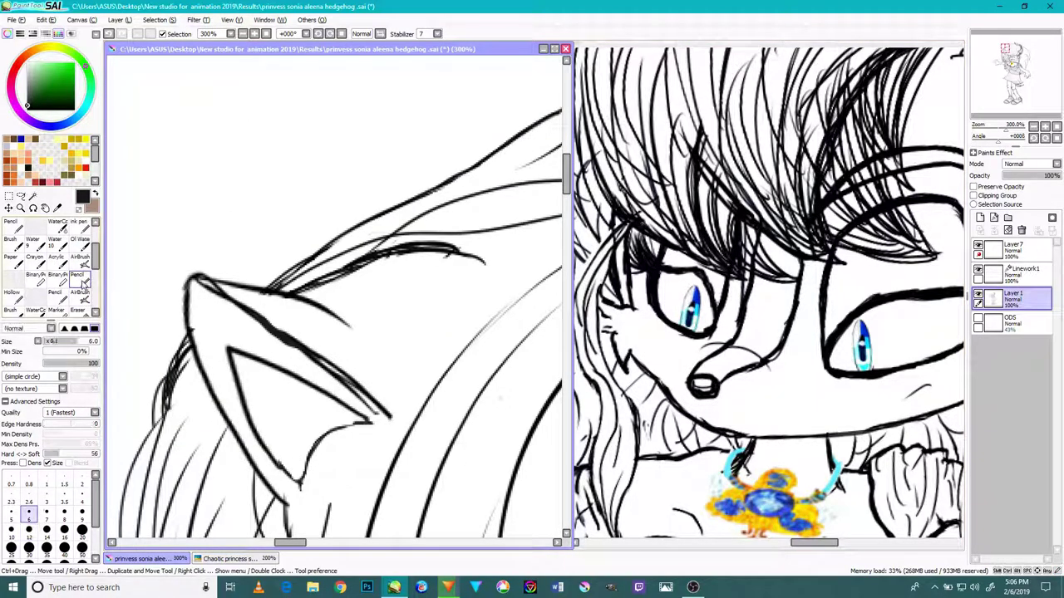
{"action": "scroll", "coordinate": [361, 432], "scroll_direction": "up", "scroll_amount": 3}
{"action": "mouse_move", "coordinate": [389, 408]}
{"action": "left_mouse_down"}
{"action": "mouse_move", "coordinate": [345, 411]}
{"action": "mouse_move", "coordinate": [299, 433]}
{"action": "mouse_move", "coordinate": [249, 484]}
{"action": "left_mouse_up"}
{"action": "left_click_drag", "start_coordinate": [297, 436], "coordinate": [245, 520]}
{"action": "mouse_move", "coordinate": [267, 470]}
{"action": "left_mouse_down"}
{"action": "mouse_move", "coordinate": [255, 503]}
{"action": "mouse_move", "coordinate": [237, 512]}
{"action": "mouse_move", "coordinate": [244, 535]}
{"action": "mouse_move", "coordinate": [201, 491]}
{"action": "mouse_move", "coordinate": [239, 528]}
{"action": "mouse_move", "coordinate": [281, 457]}
{"action": "left_mouse_up"}
{"action": "left_click_drag", "start_coordinate": [245, 529], "coordinate": [348, 401]}
{"action": "left_click_drag", "start_coordinate": [286, 463], "coordinate": [389, 405]}
{"action": "mouse_move", "coordinate": [300, 428]}
{"action": "left_mouse_down"}
{"action": "mouse_move", "coordinate": [415, 387]}
{"action": "mouse_move", "coordinate": [370, 401]}
{"action": "left_mouse_up"}
{"action": "key", "text": "ctrl+z"}
{"action": "key", "text": "ctrl+z"}
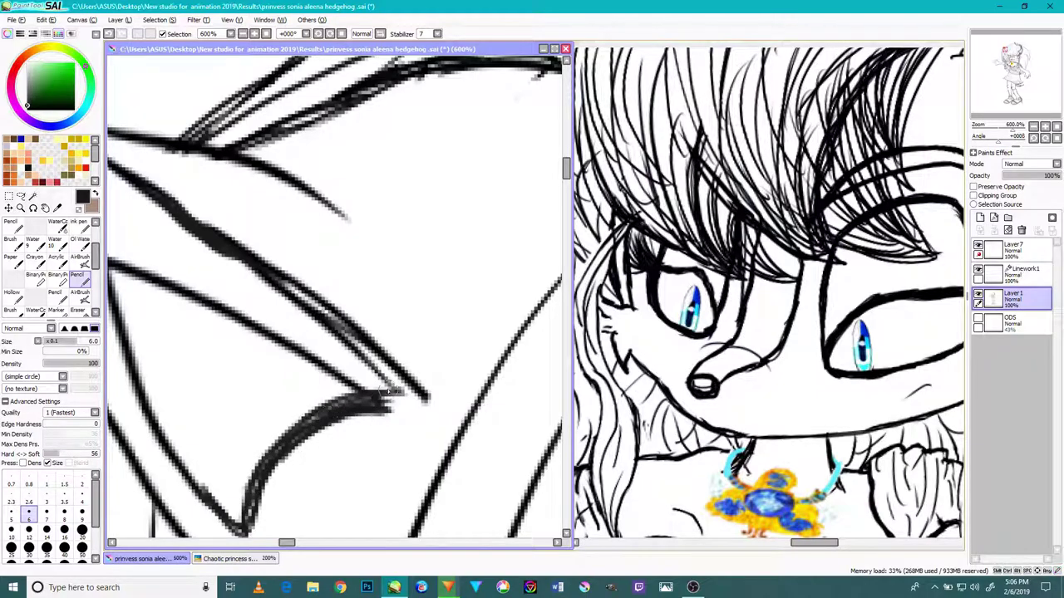
Step: Erase the stray line between the inner ear's corner and the ear's outer edge
{"action": "scroll", "coordinate": [350, 418], "scroll_direction": "down", "scroll_amount": 3}
{"action": "scroll", "coordinate": [18, 243], "scroll_direction": "up", "scroll_amount": 2}
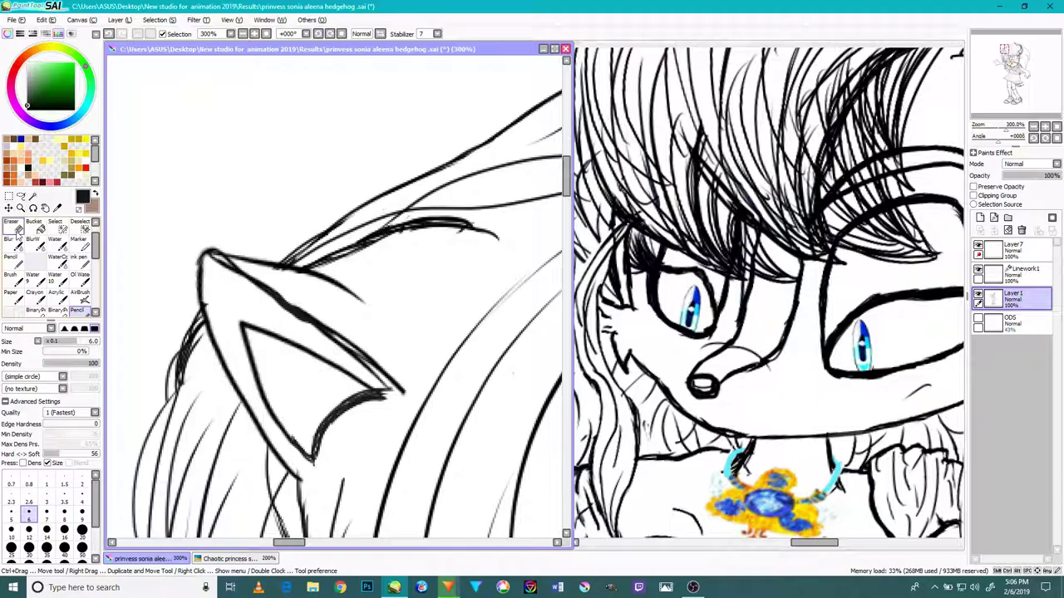
{"action": "left_click", "coordinate": [12, 224]}
{"action": "scroll", "coordinate": [415, 408], "scroll_direction": "up", "scroll_amount": 3}
{"action": "mouse_move", "coordinate": [386, 357]}
{"action": "left_mouse_down"}
{"action": "mouse_move", "coordinate": [399, 361]}
{"action": "mouse_move", "coordinate": [308, 280]}
{"action": "mouse_move", "coordinate": [377, 355]}
{"action": "left_mouse_up"}
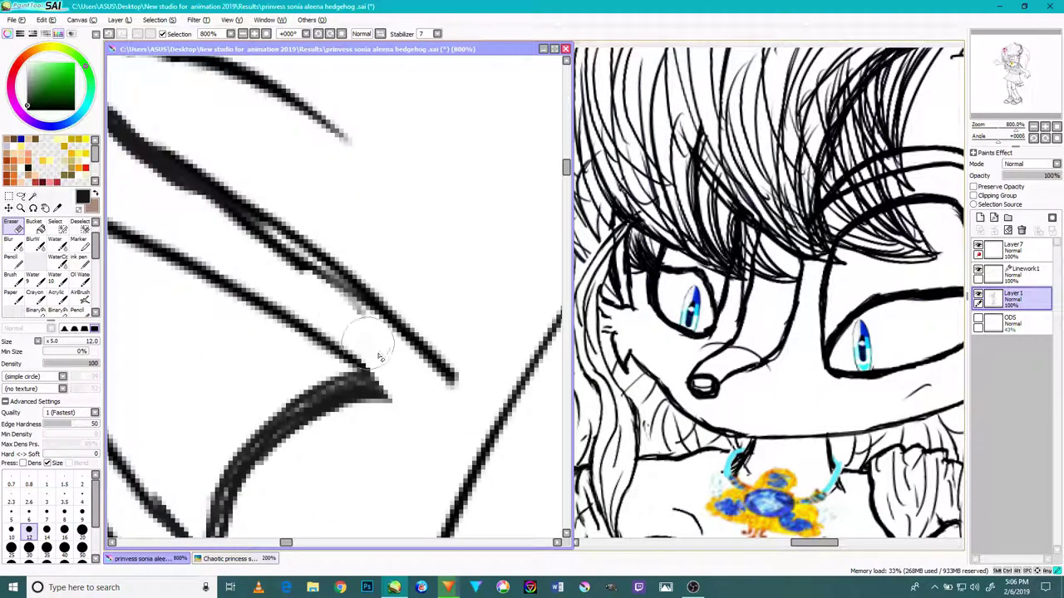
Step: Erase the doubled line just below the ear's tip with the size 12 Eraser
{"action": "scroll", "coordinate": [379, 356], "scroll_direction": "down", "scroll_amount": 3}
{"action": "scroll", "coordinate": [249, 249], "scroll_direction": "up", "scroll_amount": 3}
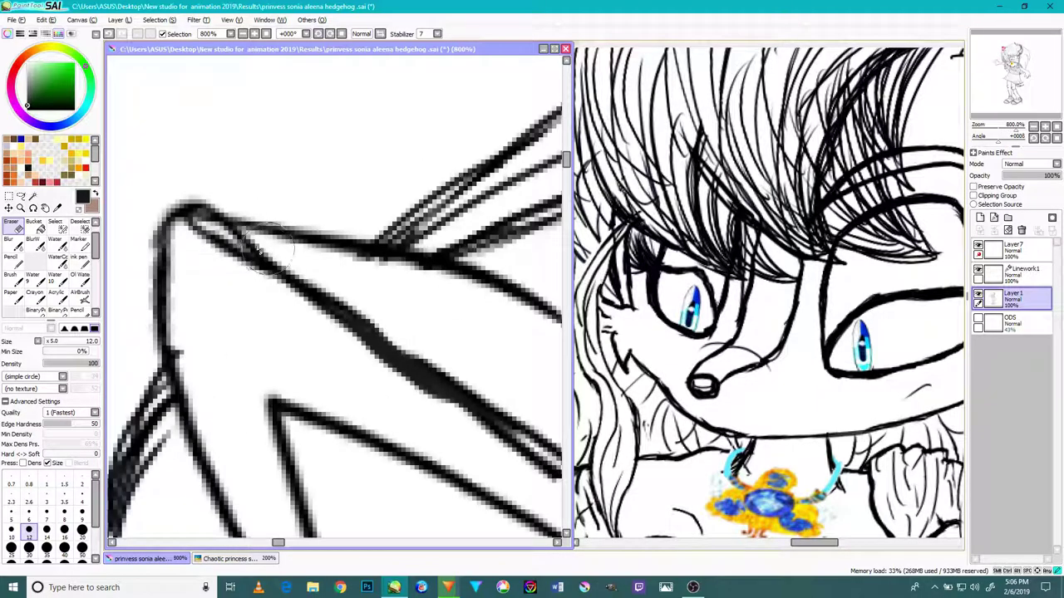
{"action": "left_click_drag", "start_coordinate": [264, 251], "coordinate": [286, 260]}
{"action": "scroll", "coordinate": [282, 267], "scroll_direction": "down", "scroll_amount": 2}
{"action": "scroll", "coordinate": [417, 376], "scroll_direction": "down", "scroll_amount": 2}
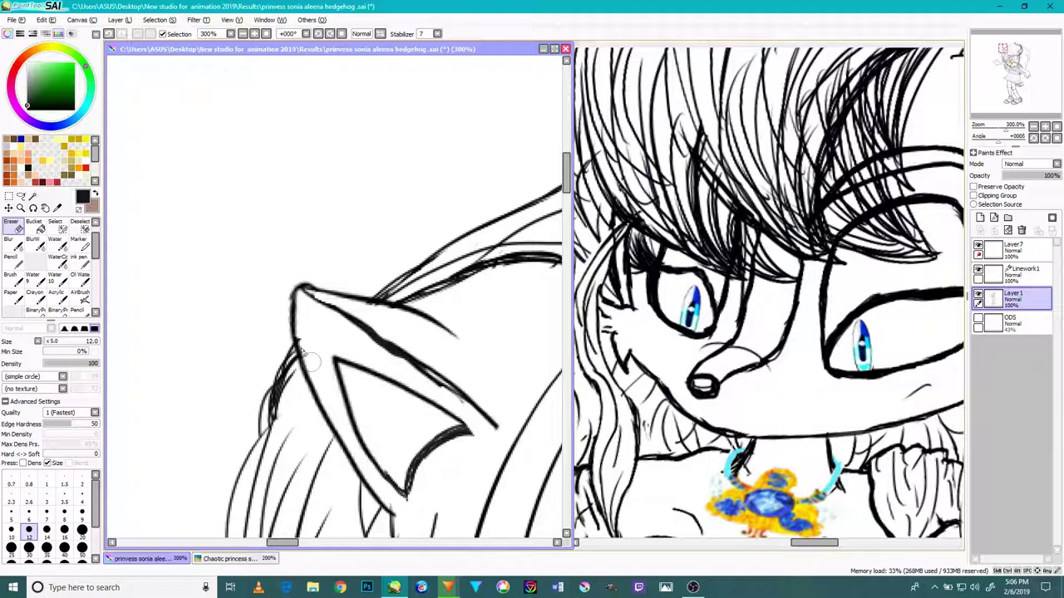
{"action": "scroll", "coordinate": [316, 367], "scroll_direction": "down", "scroll_amount": 2}
{"action": "scroll", "coordinate": [309, 352], "scroll_direction": "up", "scroll_amount": 3}
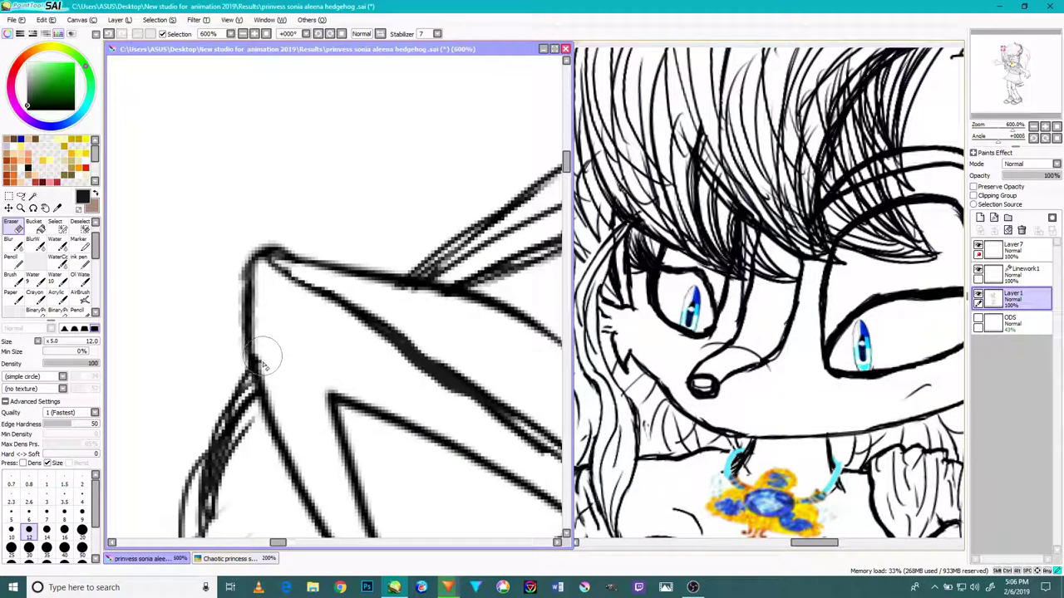
{"action": "scroll", "coordinate": [262, 362], "scroll_direction": "down", "scroll_amount": 1}
{"action": "scroll", "coordinate": [357, 307], "scroll_direction": "up", "scroll_amount": 2}
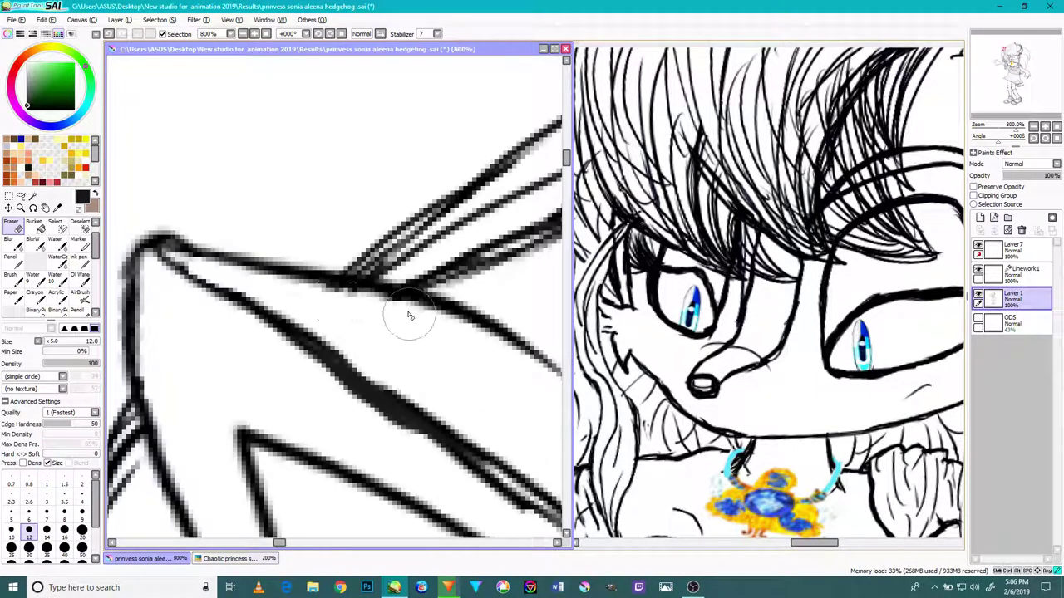
{"action": "scroll", "coordinate": [83, 300], "scroll_direction": "down", "scroll_amount": 2}
Step: Darken the ear's upper edge where the hair strands meet it with the Pencil
{"action": "left_click", "coordinate": [84, 285]}
{"action": "scroll", "coordinate": [365, 307], "scroll_direction": "up", "scroll_amount": 2}
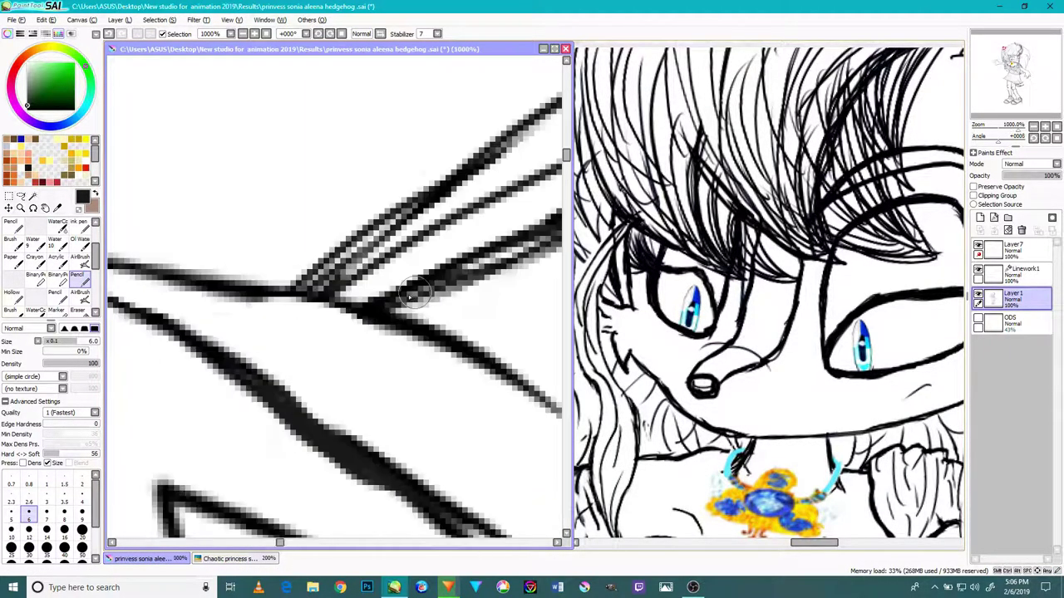
{"action": "left_click_drag", "start_coordinate": [369, 318], "coordinate": [185, 297]}
{"action": "scroll", "coordinate": [185, 297], "scroll_direction": "down", "scroll_amount": 4}
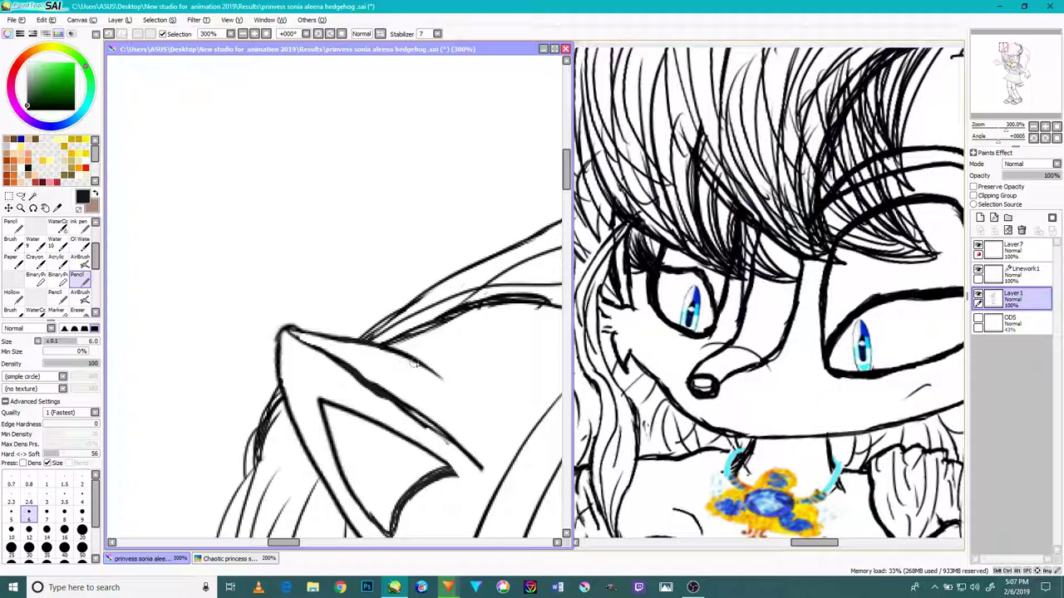
{"action": "left_click_drag", "start_coordinate": [423, 338], "coordinate": [86, 253]}
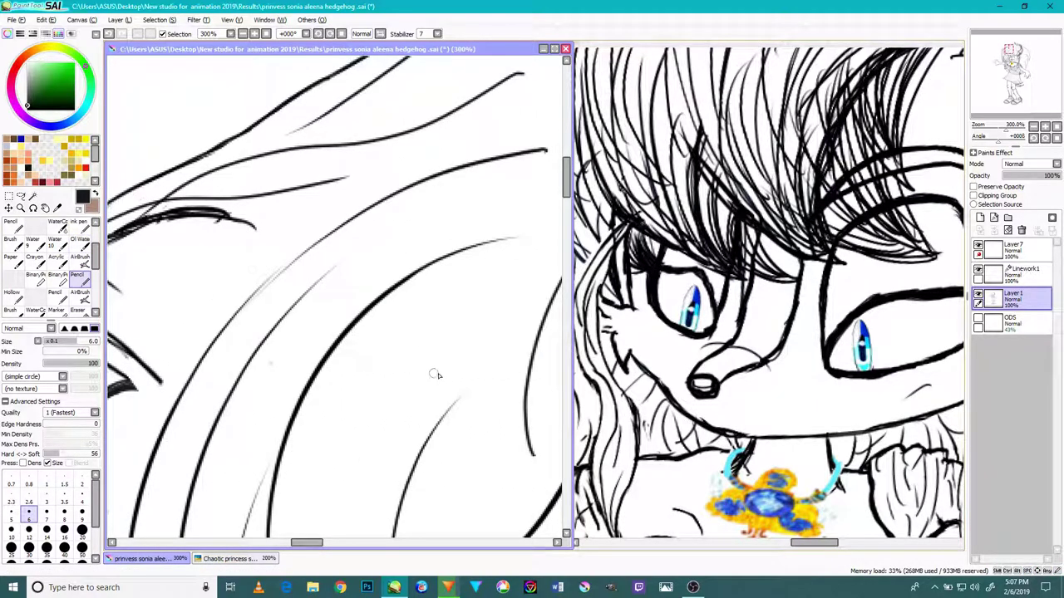
{"action": "scroll", "coordinate": [429, 397], "scroll_direction": "up", "scroll_amount": 2}
{"action": "scroll", "coordinate": [431, 399], "scroll_direction": "down", "scroll_amount": 5}
{"action": "scroll", "coordinate": [431, 400], "scroll_direction": "down", "scroll_amount": 1}
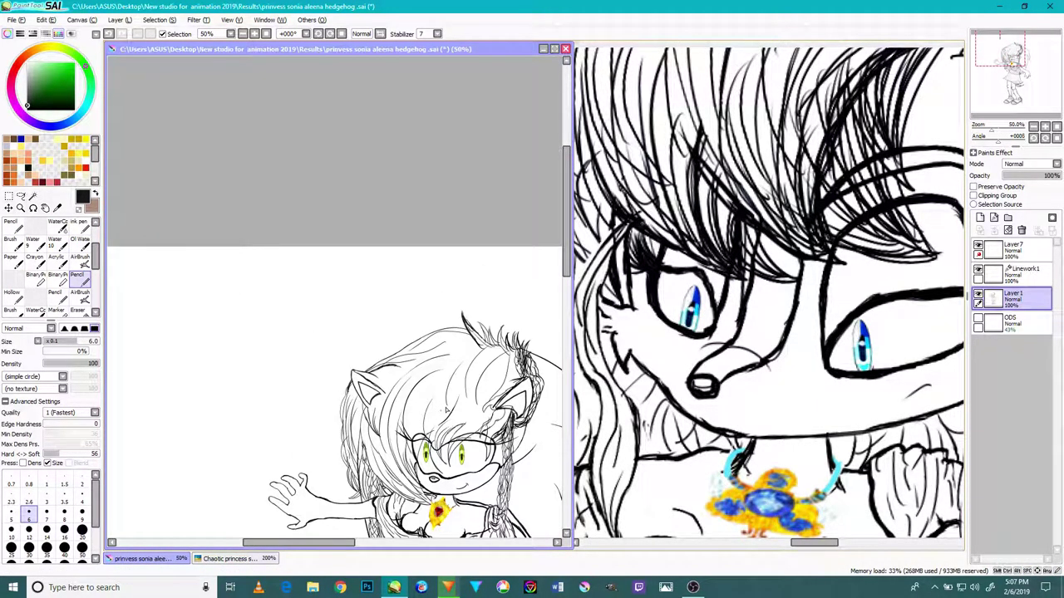
Step: Thicken the ear's long outer edge above its inner corner with repeated size 6 Pencil strokes
{"action": "left_click_drag", "start_coordinate": [447, 397], "coordinate": [309, 270]}
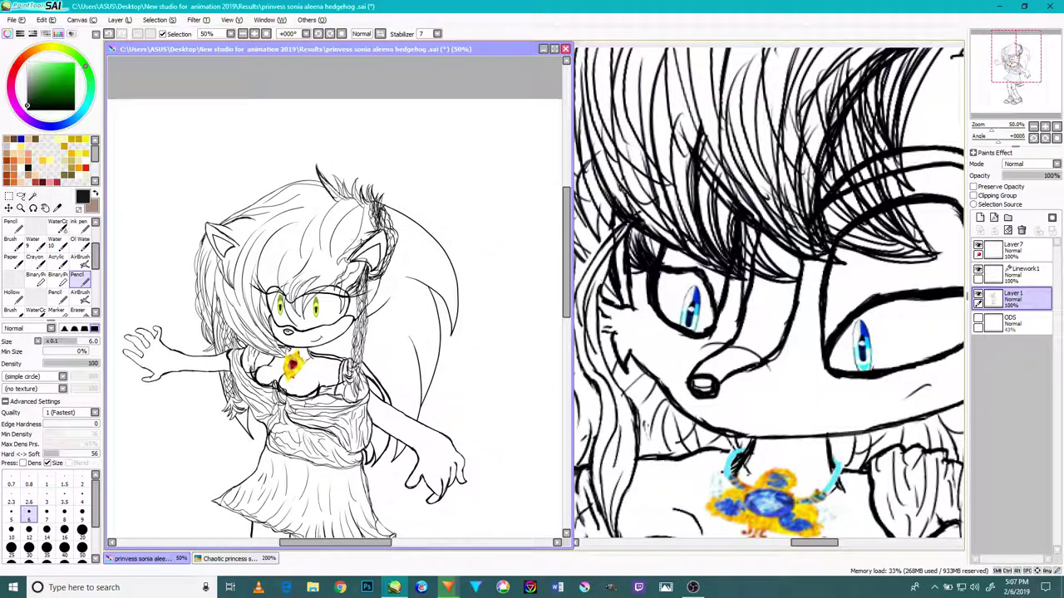
{"action": "scroll", "coordinate": [210, 382], "scroll_direction": "up", "scroll_amount": 8}
{"action": "left_click_drag", "start_coordinate": [197, 384], "coordinate": [234, 290]}
{"action": "mouse_move", "coordinate": [186, 366]}
{"action": "left_mouse_down"}
{"action": "mouse_move", "coordinate": [294, 248]}
{"action": "mouse_move", "coordinate": [355, 156]}
{"action": "left_mouse_up"}
{"action": "left_click_drag", "start_coordinate": [226, 307], "coordinate": [377, 142]}
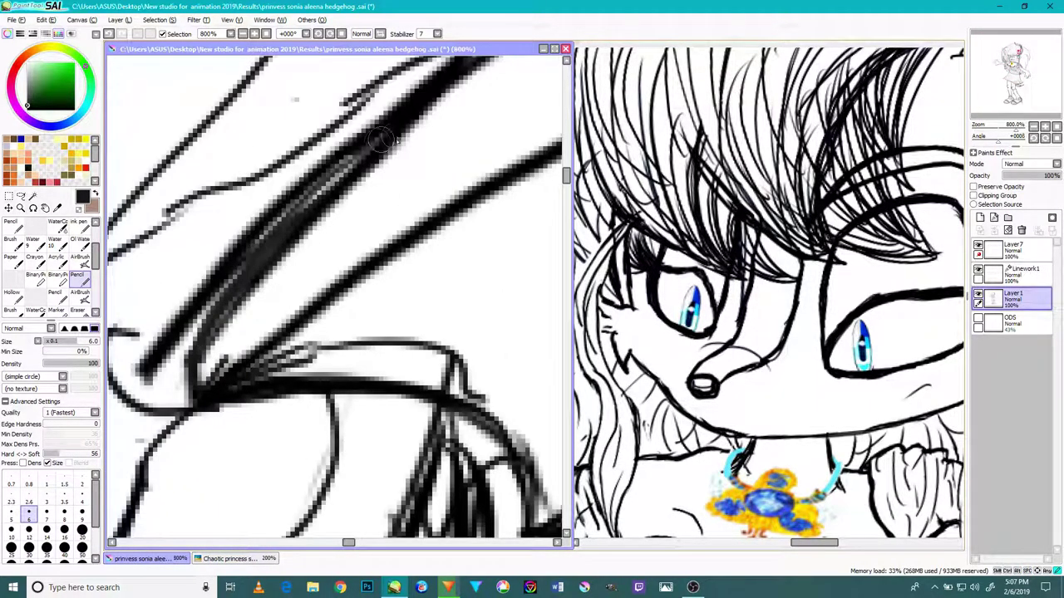
{"action": "left_click_drag", "start_coordinate": [222, 295], "coordinate": [322, 202]}
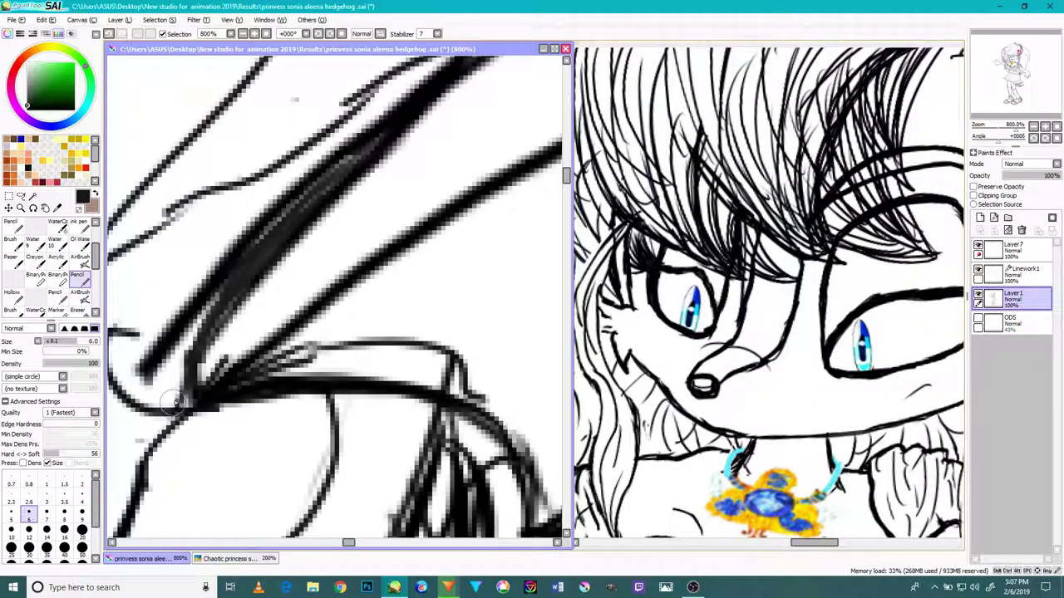
{"action": "scroll", "coordinate": [301, 366], "scroll_direction": "down", "scroll_amount": 2}
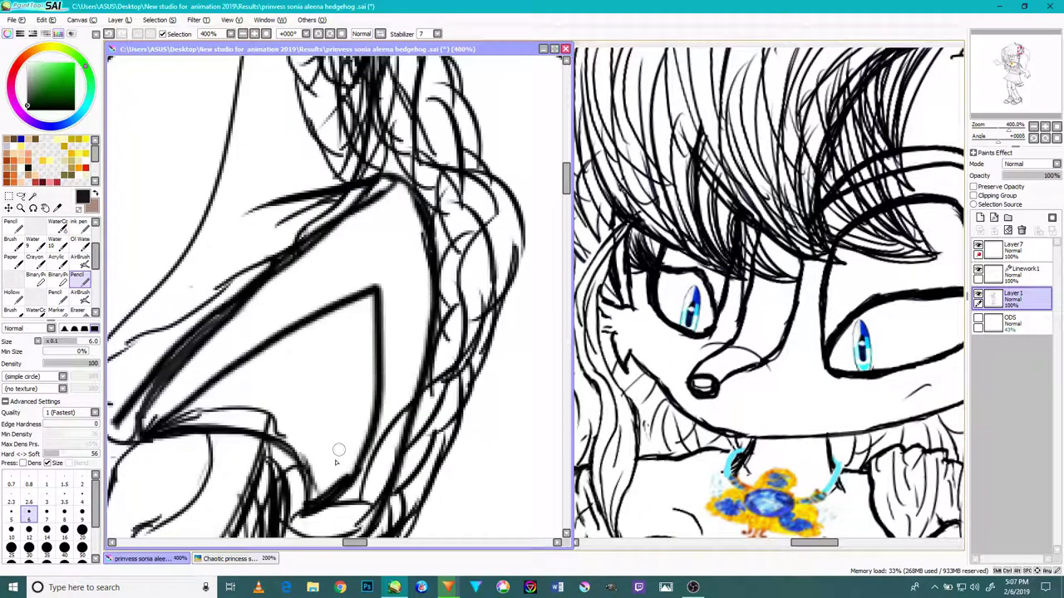
Step: Erase the doubled line above the inner ear's lower edge and the stray marks around it with the size 12 Eraser
{"action": "scroll", "coordinate": [307, 472], "scroll_direction": "down", "scroll_amount": 1}
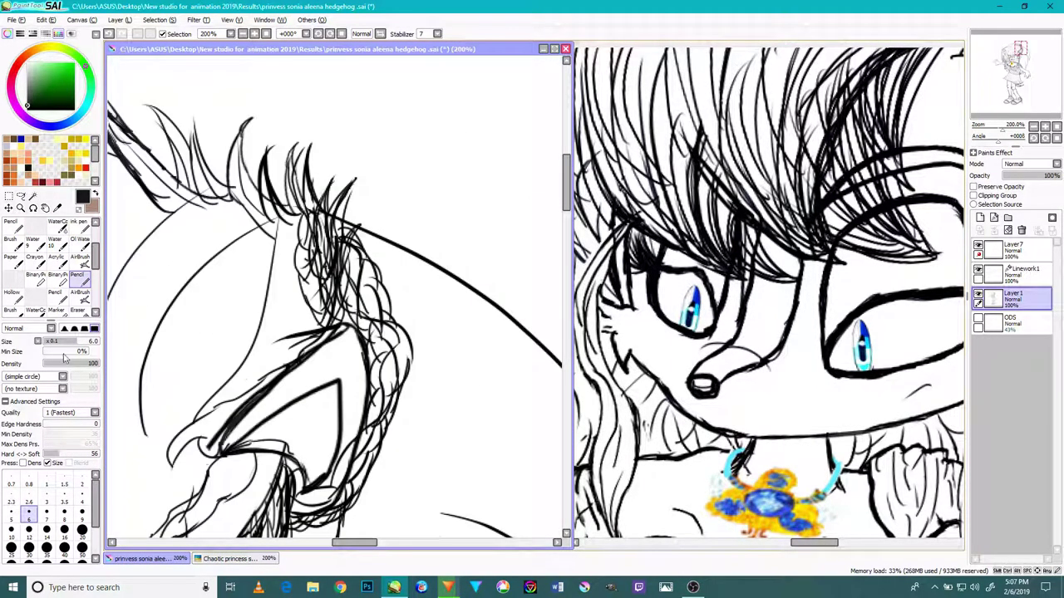
{"action": "scroll", "coordinate": [11, 228], "scroll_direction": "up", "scroll_amount": 2}
{"action": "left_click", "coordinate": [12, 244]}
{"action": "scroll", "coordinate": [257, 397], "scroll_direction": "up", "scroll_amount": 3}
{"action": "mouse_move", "coordinate": [353, 506]}
{"action": "left_mouse_down"}
{"action": "mouse_move", "coordinate": [238, 510]}
{"action": "mouse_move", "coordinate": [320, 504]}
{"action": "left_mouse_up"}
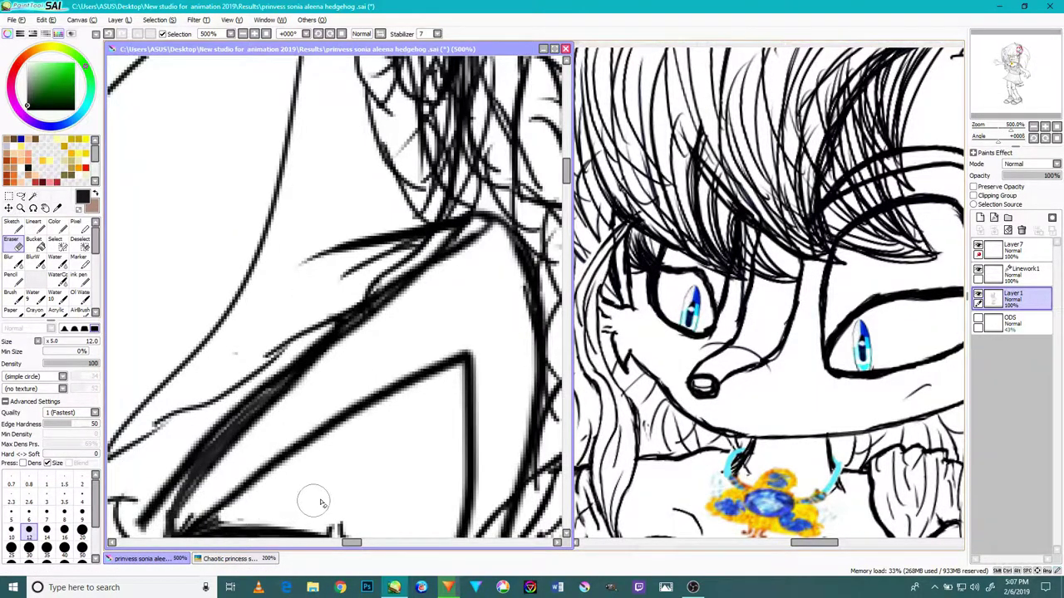
{"action": "scroll", "coordinate": [320, 504], "scroll_direction": "down", "scroll_amount": 3}
{"action": "left_click_drag", "start_coordinate": [339, 438], "coordinate": [397, 337]}
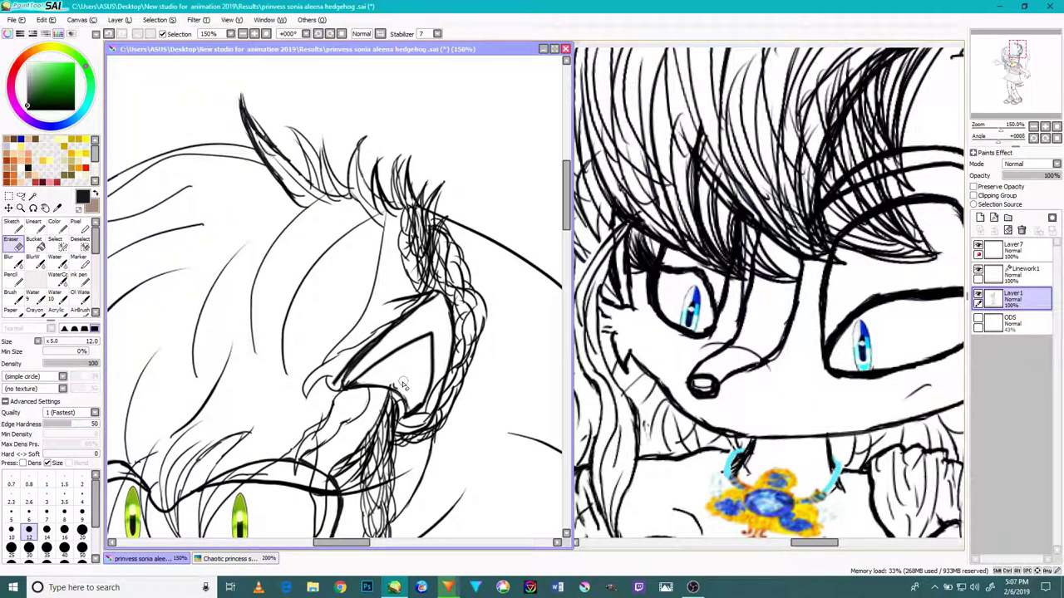
{"action": "scroll", "coordinate": [399, 374], "scroll_direction": "up", "scroll_amount": 8}
{"action": "mouse_move", "coordinate": [392, 368]}
{"action": "left_mouse_down"}
{"action": "mouse_move", "coordinate": [347, 360]}
{"action": "mouse_move", "coordinate": [359, 363]}
{"action": "left_mouse_up"}
{"action": "left_click_drag", "start_coordinate": [453, 432], "coordinate": [444, 467]}
{"action": "mouse_move", "coordinate": [418, 393]}
{"action": "left_mouse_down"}
{"action": "mouse_move", "coordinate": [438, 487]}
{"action": "mouse_move", "coordinate": [474, 458]}
{"action": "mouse_move", "coordinate": [461, 453]}
{"action": "mouse_move", "coordinate": [503, 427]}
{"action": "mouse_move", "coordinate": [444, 495]}
{"action": "mouse_move", "coordinate": [492, 435]}
{"action": "mouse_move", "coordinate": [463, 468]}
{"action": "mouse_move", "coordinate": [491, 435]}
{"action": "mouse_move", "coordinate": [497, 446]}
{"action": "mouse_move", "coordinate": [506, 437]}
{"action": "mouse_move", "coordinate": [540, 340]}
{"action": "left_mouse_up"}
{"action": "scroll", "coordinate": [507, 373], "scroll_direction": "down", "scroll_amount": 4}
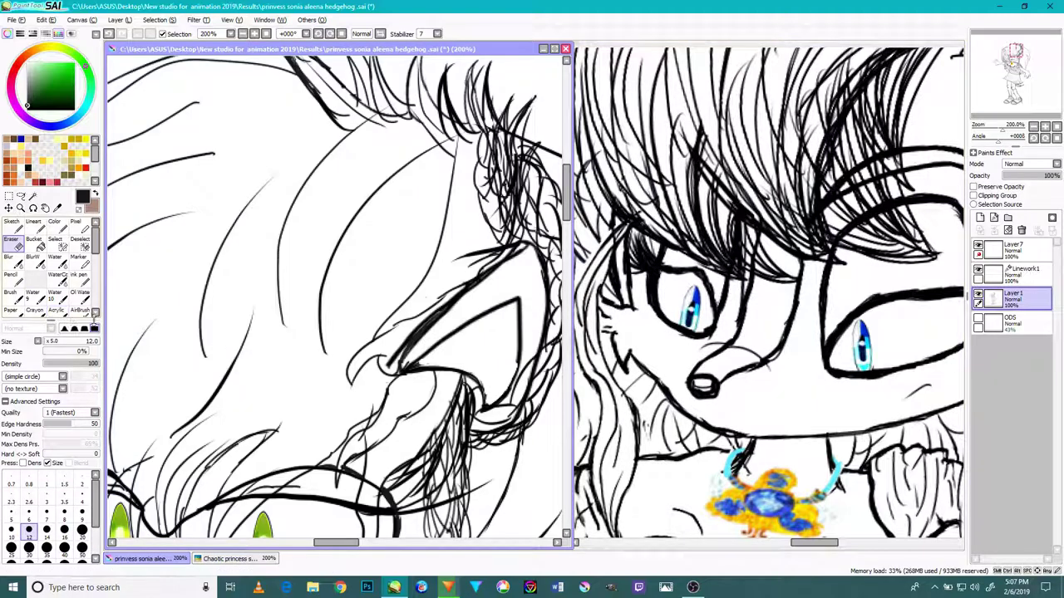
Step: Thicken the lower curve of the inner ear's braid-side edge with the size 6 Pencil
{"action": "scroll", "coordinate": [50, 266], "scroll_direction": "down", "scroll_amount": 3}
{"action": "left_click", "coordinate": [77, 294]}
{"action": "scroll", "coordinate": [526, 376], "scroll_direction": "up", "scroll_amount": 4}
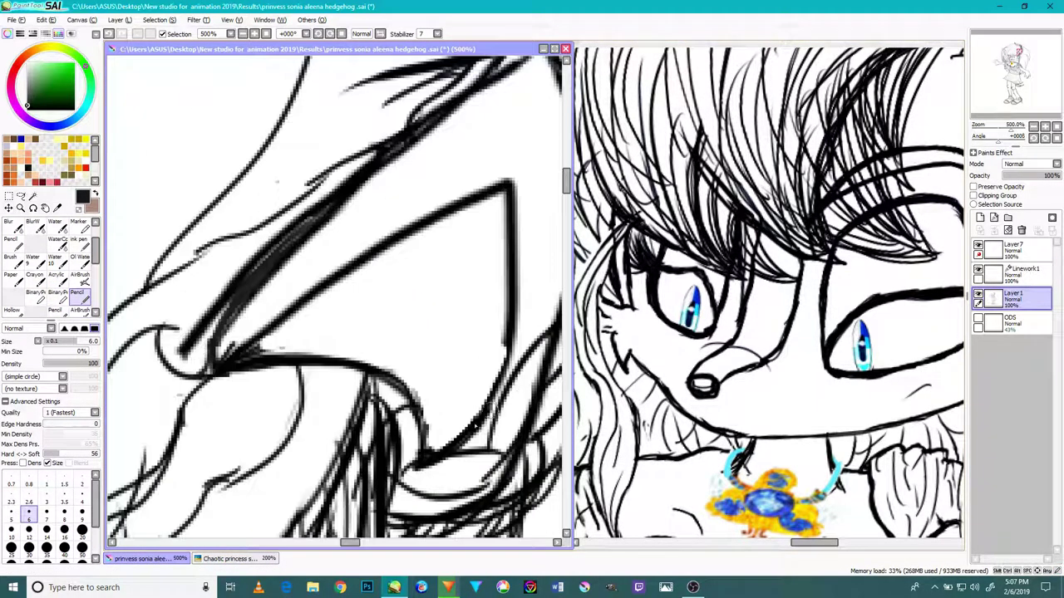
{"action": "mouse_move", "coordinate": [532, 270]}
{"action": "left_mouse_down"}
{"action": "mouse_move", "coordinate": [480, 422]}
{"action": "mouse_move", "coordinate": [392, 467]}
{"action": "mouse_move", "coordinate": [400, 476]}
{"action": "mouse_move", "coordinate": [384, 392]}
{"action": "mouse_move", "coordinate": [393, 442]}
{"action": "mouse_move", "coordinate": [350, 353]}
{"action": "mouse_move", "coordinate": [248, 320]}
{"action": "mouse_move", "coordinate": [128, 322]}
{"action": "mouse_move", "coordinate": [151, 274]}
{"action": "left_mouse_up"}
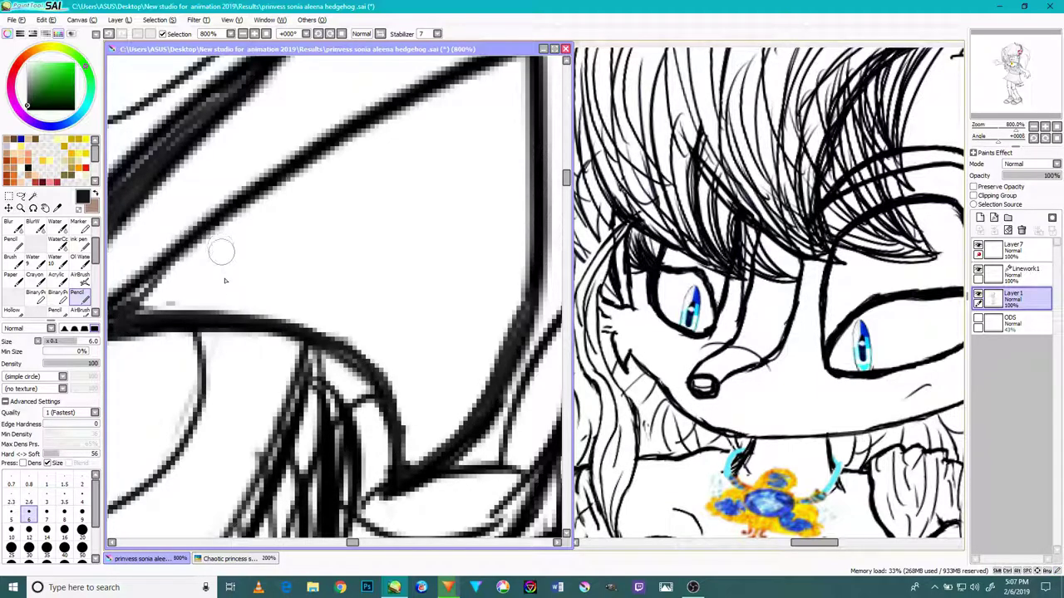
Step: Check the video export's progress in HitFilm Express and return to the drawing
{"action": "left_click", "coordinate": [447, 587]}
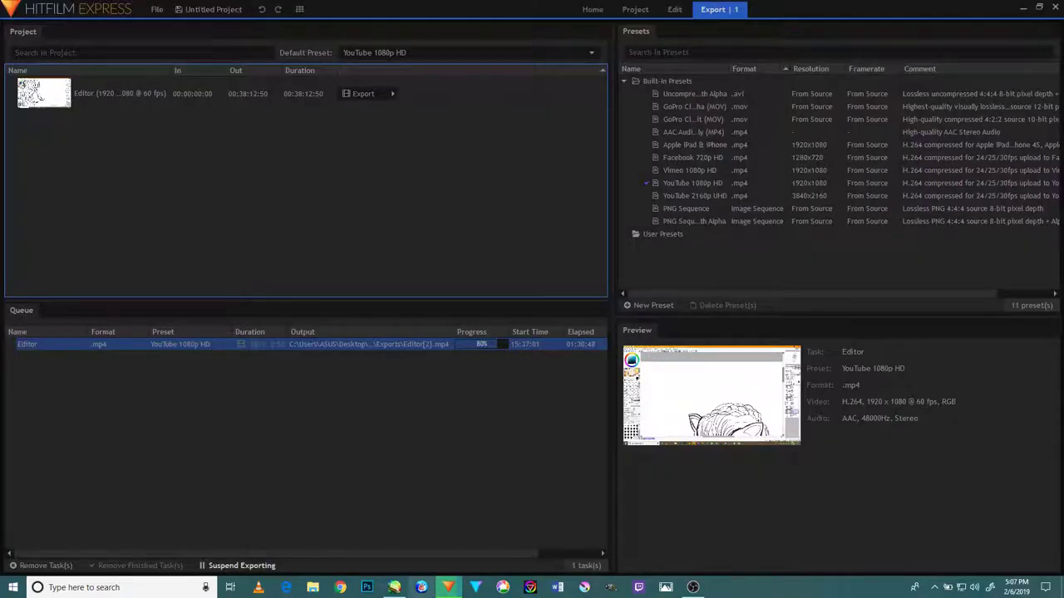
{"action": "left_click", "coordinate": [1022, 10]}
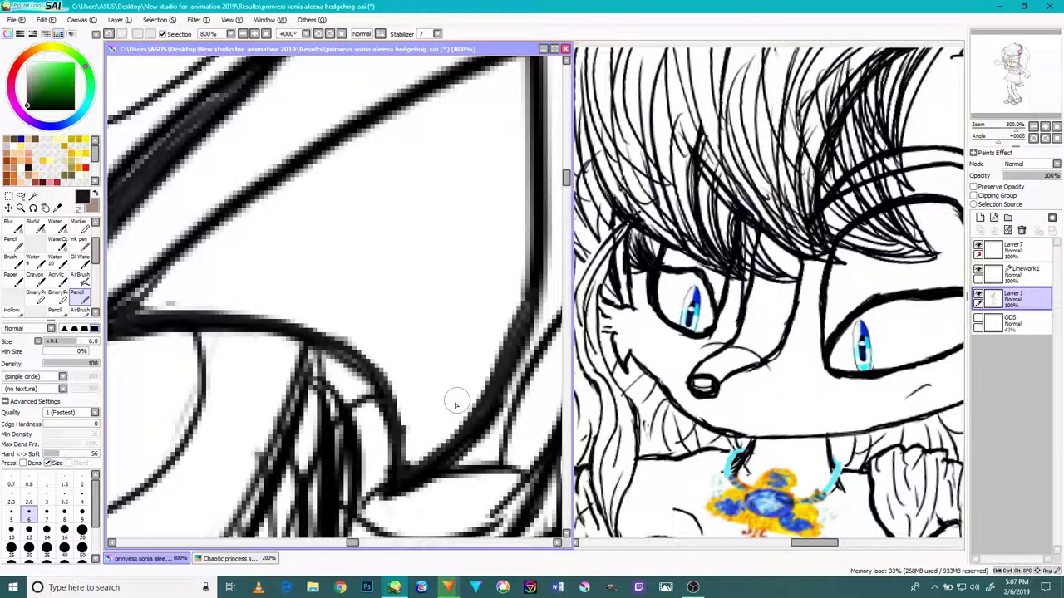
Step: Thicken the inner ear's upper edge from its corner up to the tip with size 6 Pencil strokes
{"action": "scroll", "coordinate": [438, 408], "scroll_direction": "up", "scroll_amount": 2}
{"action": "scroll", "coordinate": [395, 410], "scroll_direction": "down", "scroll_amount": 7}
{"action": "scroll", "coordinate": [395, 357], "scroll_direction": "up", "scroll_amount": 4}
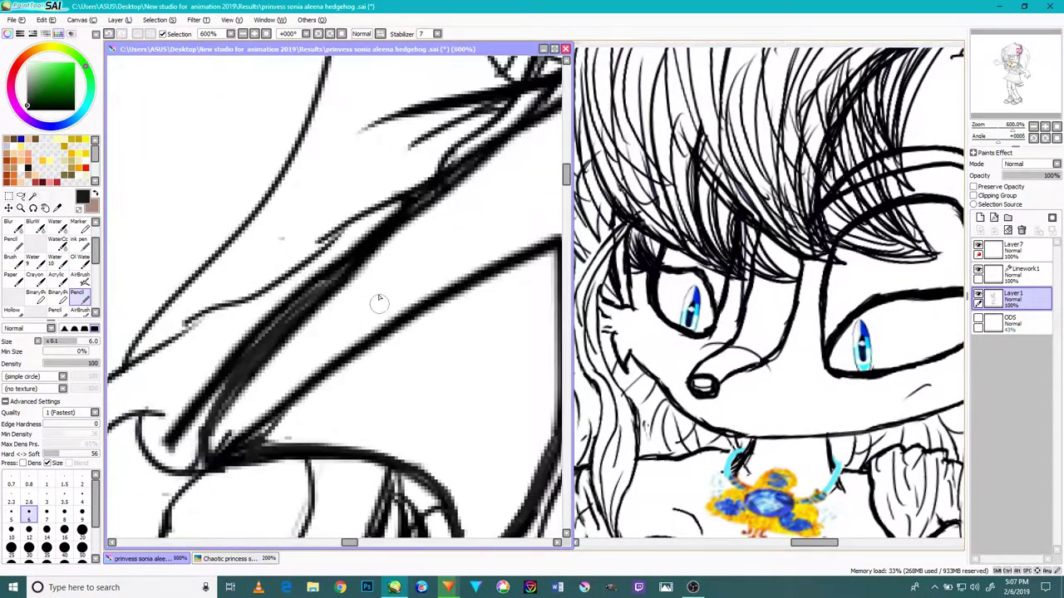
{"action": "scroll", "coordinate": [379, 304], "scroll_direction": "up", "scroll_amount": 2}
{"action": "mouse_move", "coordinate": [208, 445]}
{"action": "left_mouse_down"}
{"action": "mouse_move", "coordinate": [226, 419]}
{"action": "mouse_move", "coordinate": [374, 321]}
{"action": "left_mouse_up"}
{"action": "left_click_drag", "start_coordinate": [243, 417], "coordinate": [440, 274]}
{"action": "left_click_drag", "start_coordinate": [271, 393], "coordinate": [334, 335]}
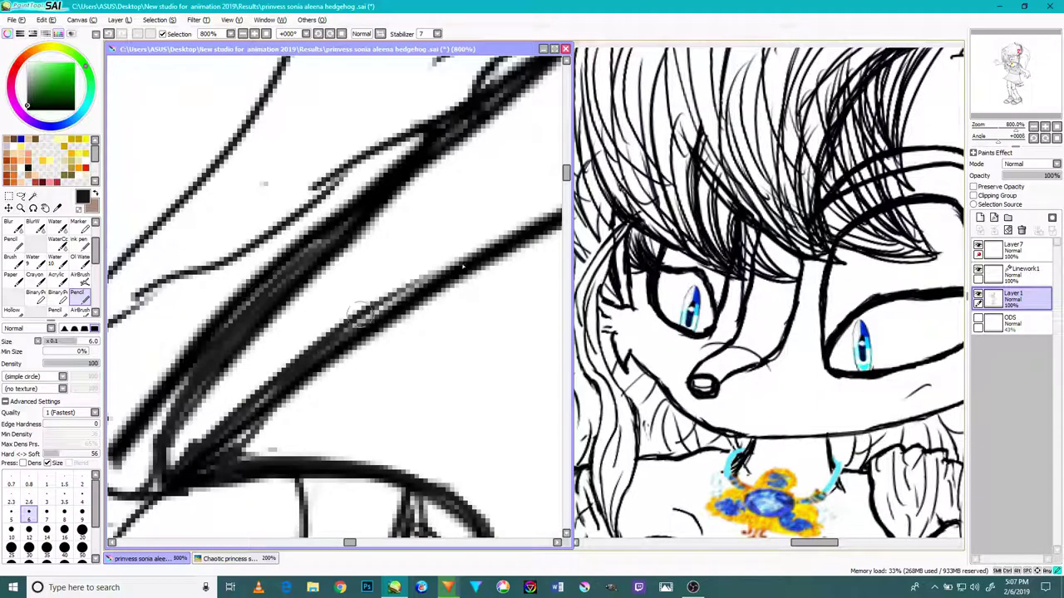
{"action": "scroll", "coordinate": [365, 357], "scroll_direction": "down", "scroll_amount": 4}
{"action": "scroll", "coordinate": [390, 325], "scroll_direction": "up", "scroll_amount": 3}
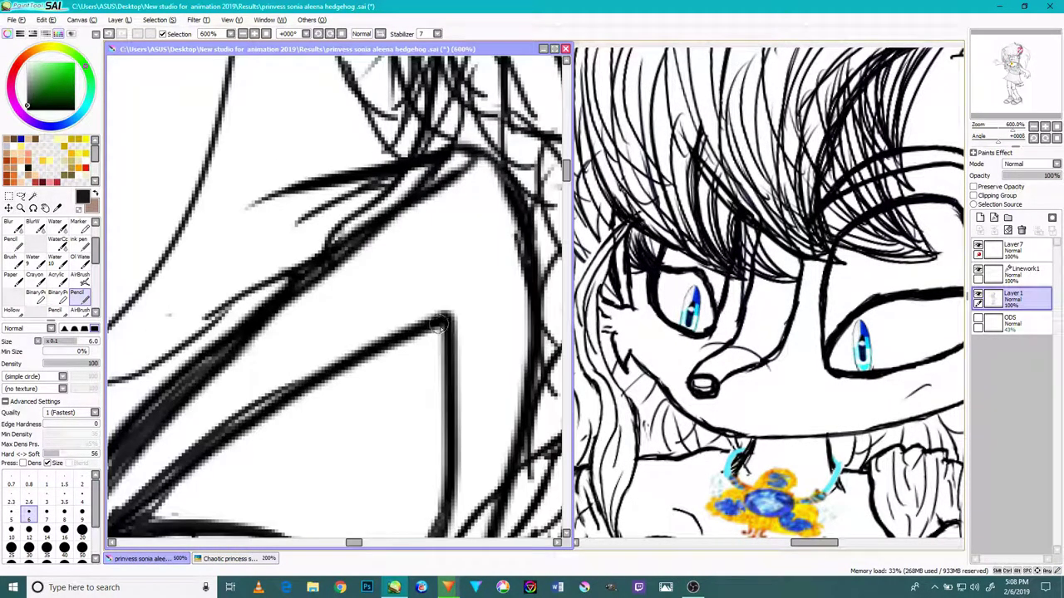
{"action": "left_click_drag", "start_coordinate": [334, 361], "coordinate": [419, 327]}
{"action": "left_click_drag", "start_coordinate": [235, 424], "coordinate": [391, 346]}
{"action": "scroll", "coordinate": [392, 347], "scroll_direction": "down", "scroll_amount": 2}
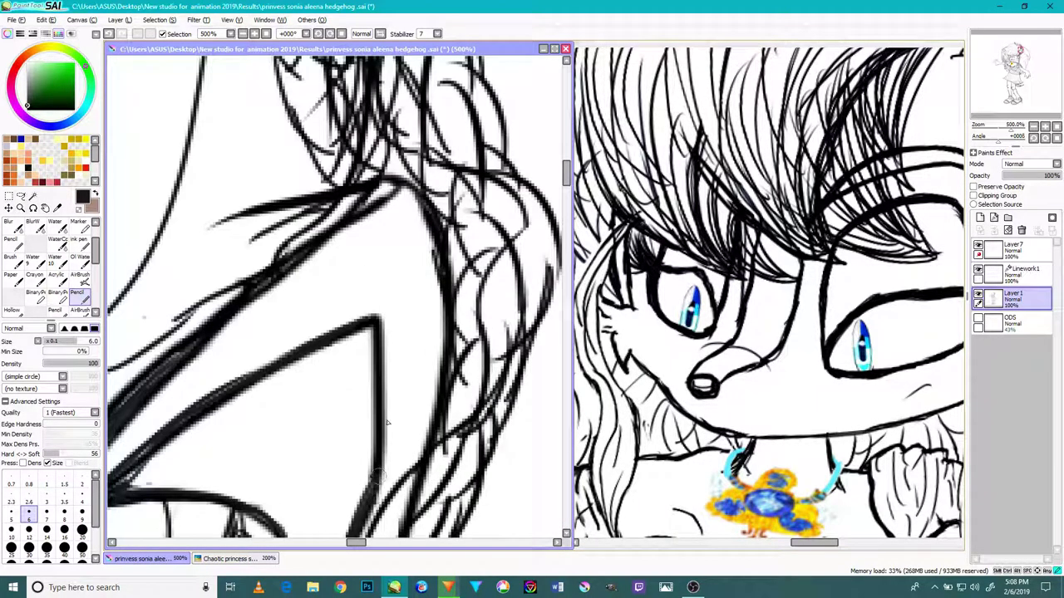
Step: Check the recording status in OBS and return to the drawing
{"action": "left_click", "coordinate": [694, 587]}
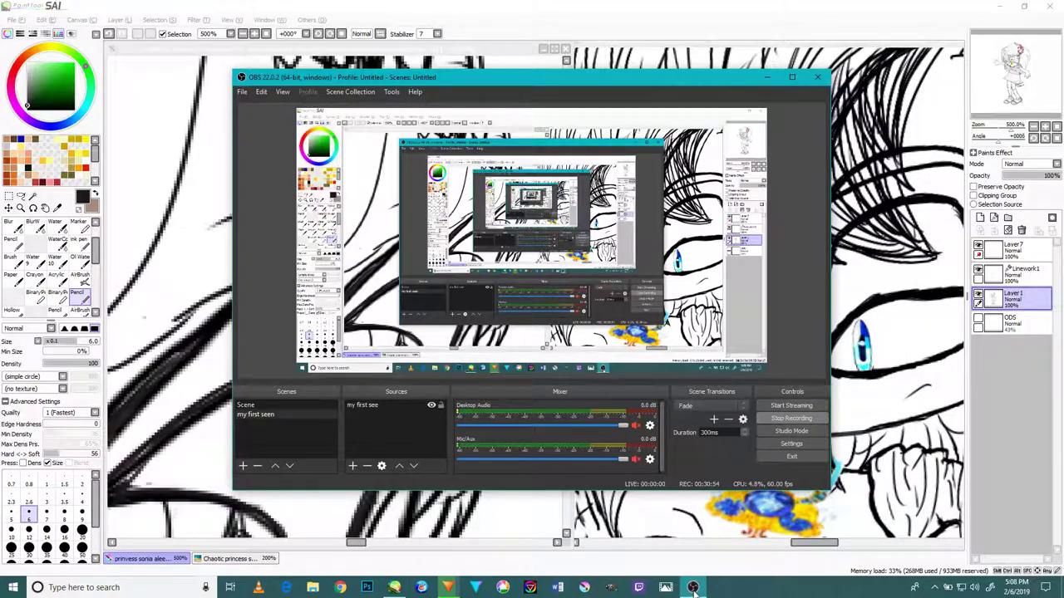
{"action": "left_click", "coordinate": [693, 588]}
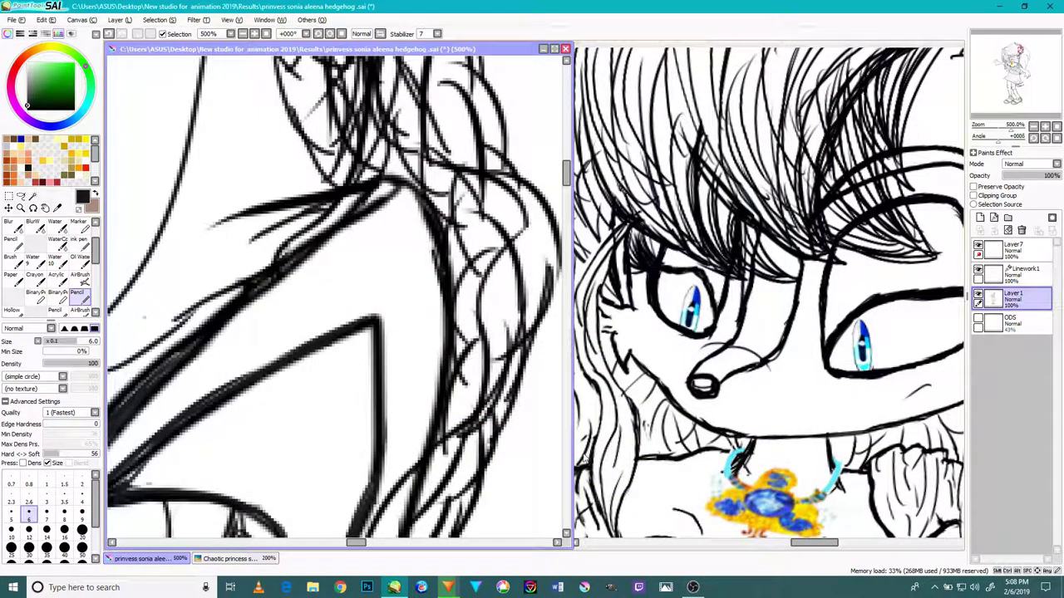
Step: Examine the hedgehog drawing's line art around the hair, braid and dress, and bring the whole figure into view
{"action": "scroll", "coordinate": [468, 393], "scroll_direction": "down", "scroll_amount": 5}
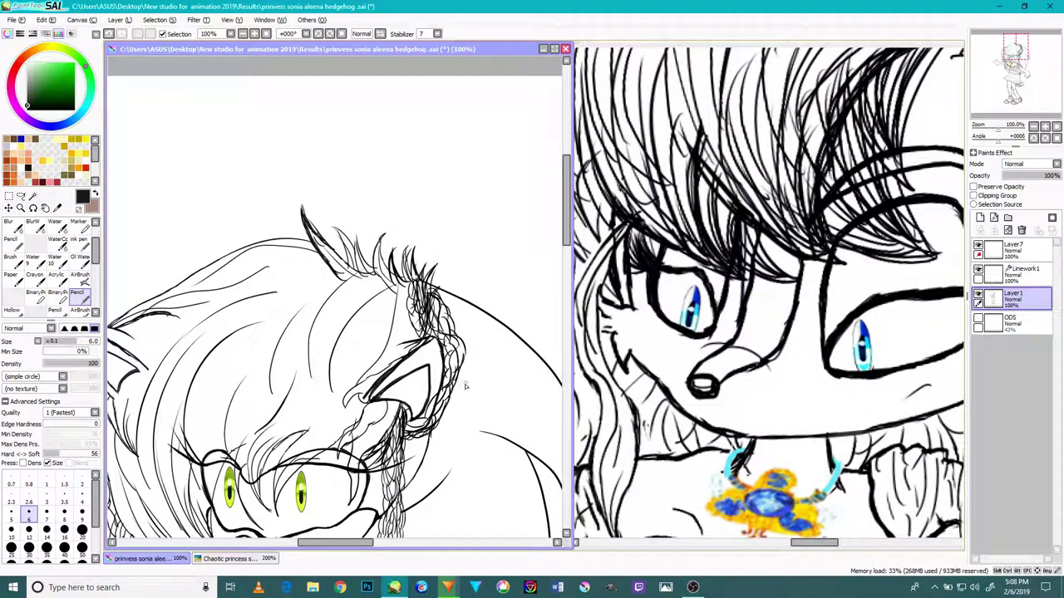
{"action": "left_click_drag", "start_coordinate": [426, 418], "coordinate": [460, 137]}
{"action": "scroll", "coordinate": [423, 462], "scroll_direction": "down", "scroll_amount": 1}
{"action": "scroll", "coordinate": [499, 445], "scroll_direction": "up", "scroll_amount": 4}
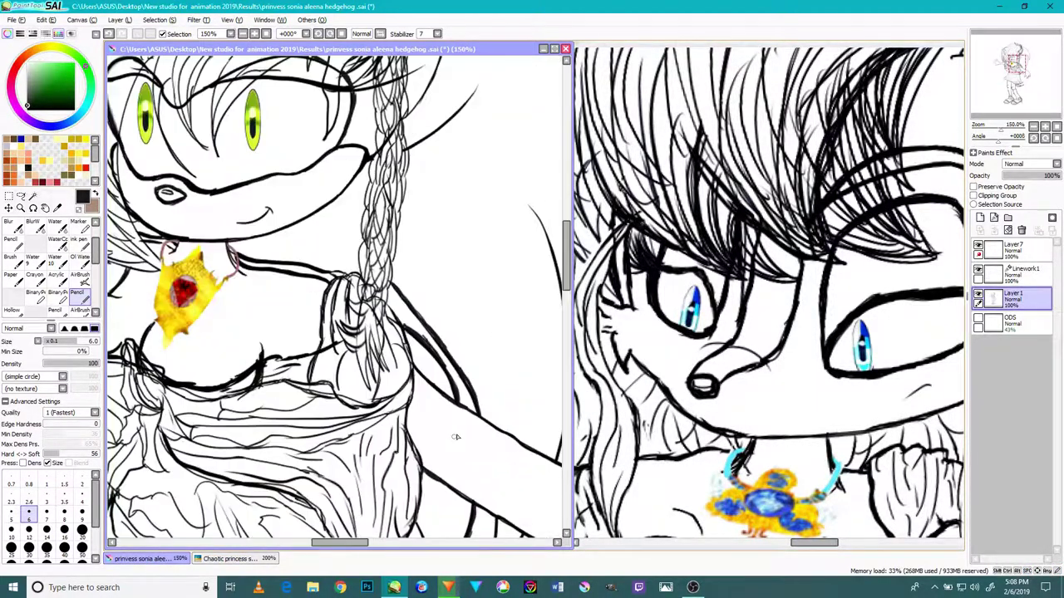
{"action": "scroll", "coordinate": [512, 439], "scroll_direction": "down", "scroll_amount": 1}
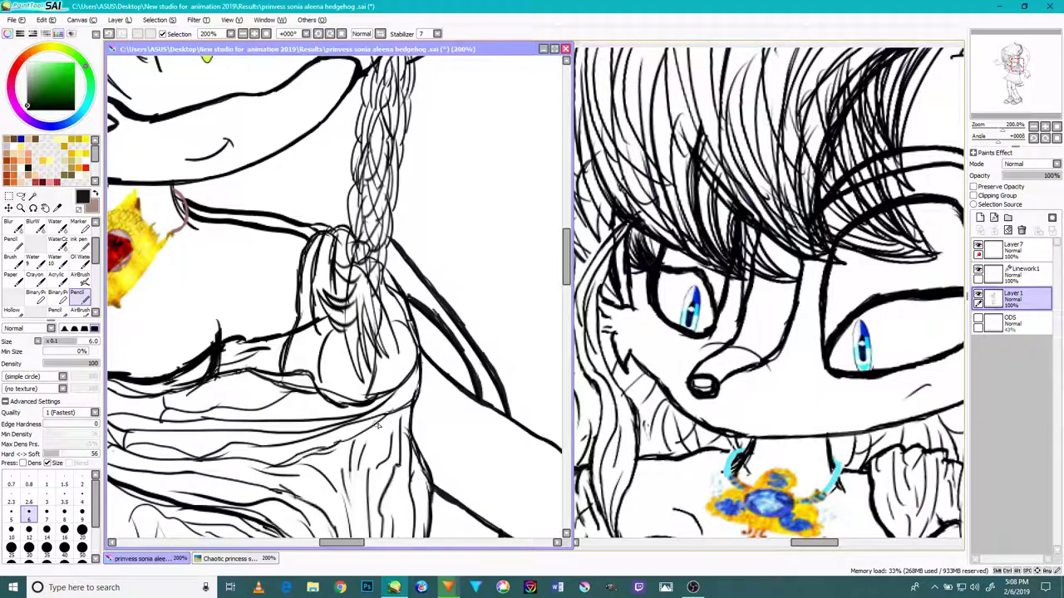
{"action": "left_click_drag", "start_coordinate": [368, 416], "coordinate": [417, 263]}
{"action": "scroll", "coordinate": [278, 408], "scroll_direction": "up", "scroll_amount": 1}
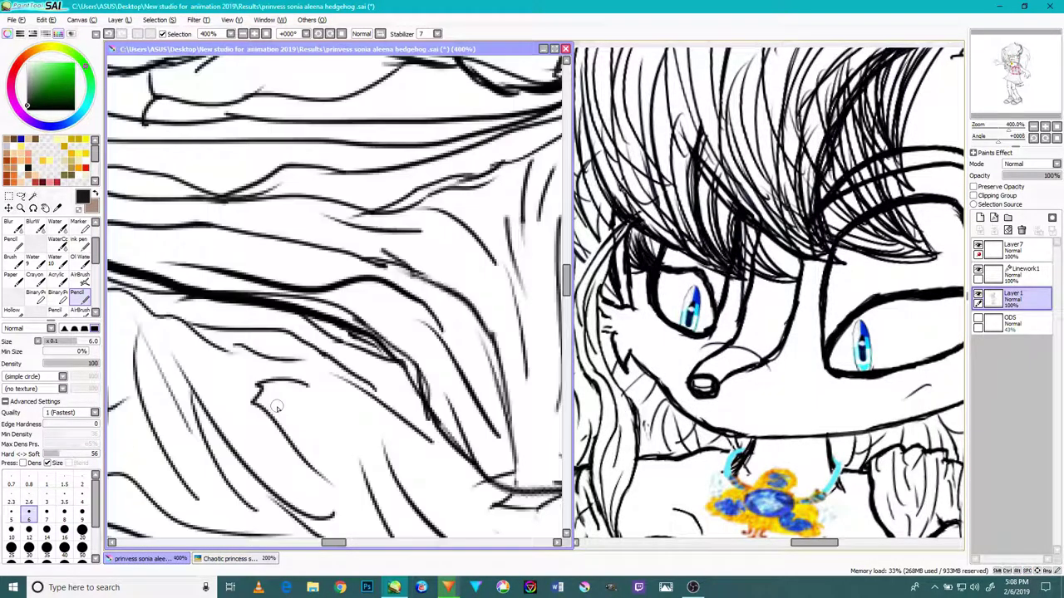
{"action": "scroll", "coordinate": [281, 413], "scroll_direction": "down", "scroll_amount": 4}
{"action": "scroll", "coordinate": [290, 407], "scroll_direction": "down", "scroll_amount": 2}
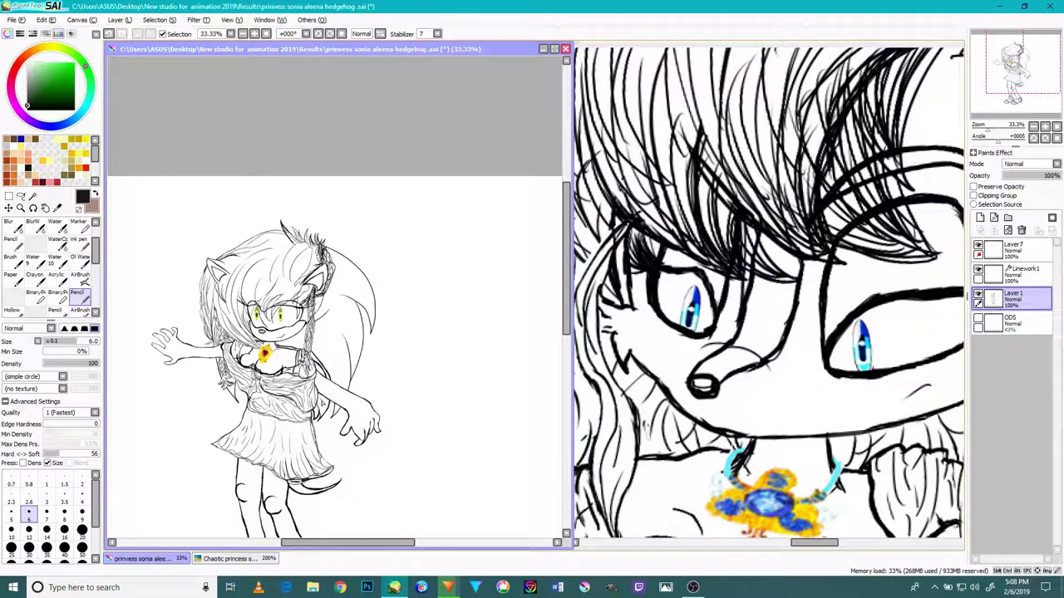
{"action": "left_click_drag", "start_coordinate": [322, 403], "coordinate": [344, 279]}
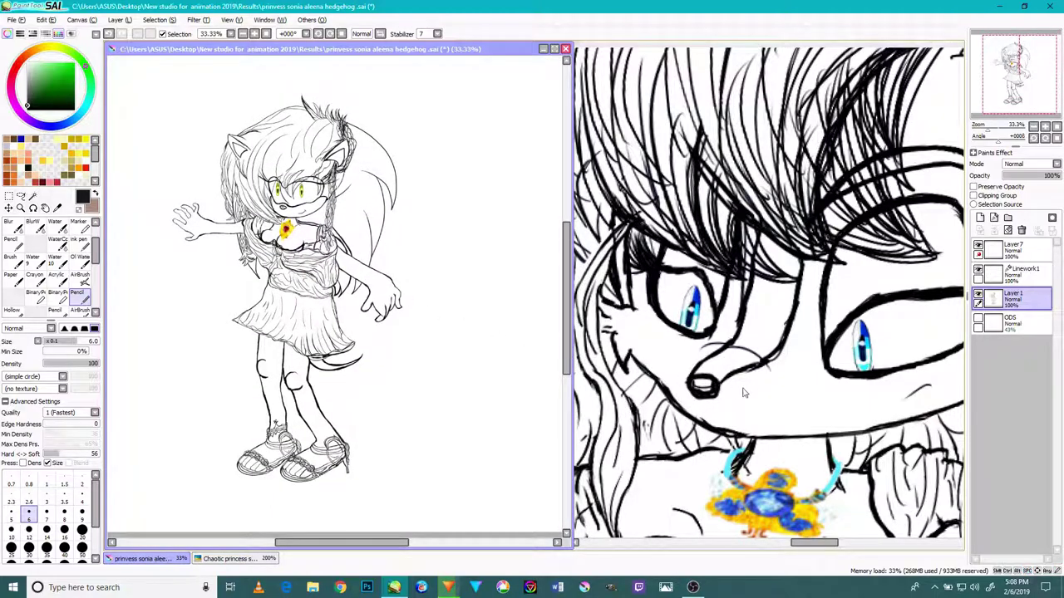
Step: Switch to the Sally reference drawing and examine its whole figure beside the hedgehog drawing
{"action": "left_click", "coordinate": [771, 397]}
{"action": "scroll", "coordinate": [723, 428], "scroll_direction": "up", "scroll_amount": 1}
{"action": "scroll", "coordinate": [723, 428], "scroll_direction": "down", "scroll_amount": 4}
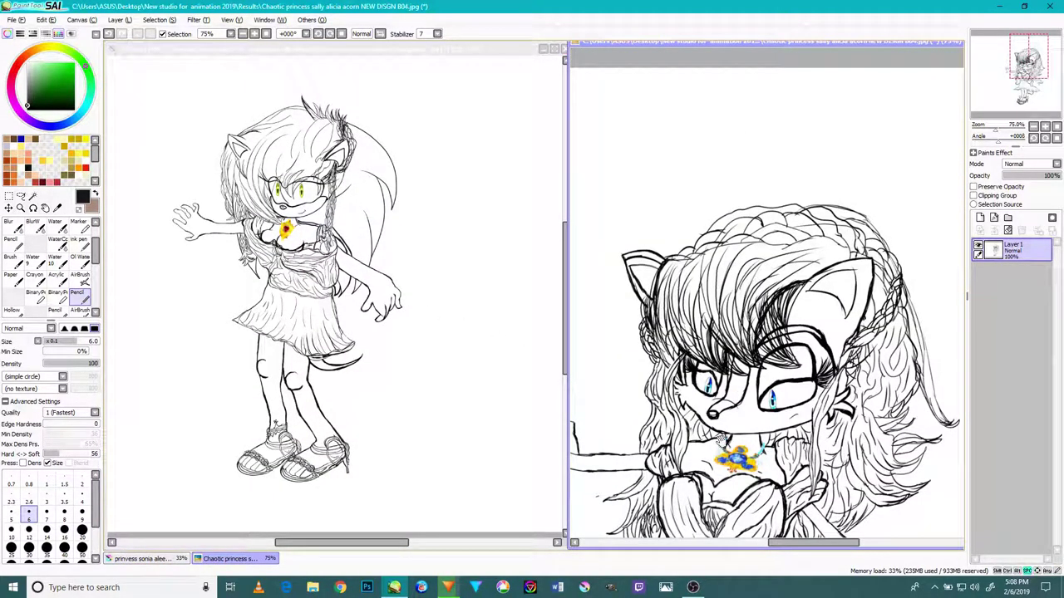
{"action": "scroll", "coordinate": [722, 442], "scroll_direction": "down", "scroll_amount": 3}
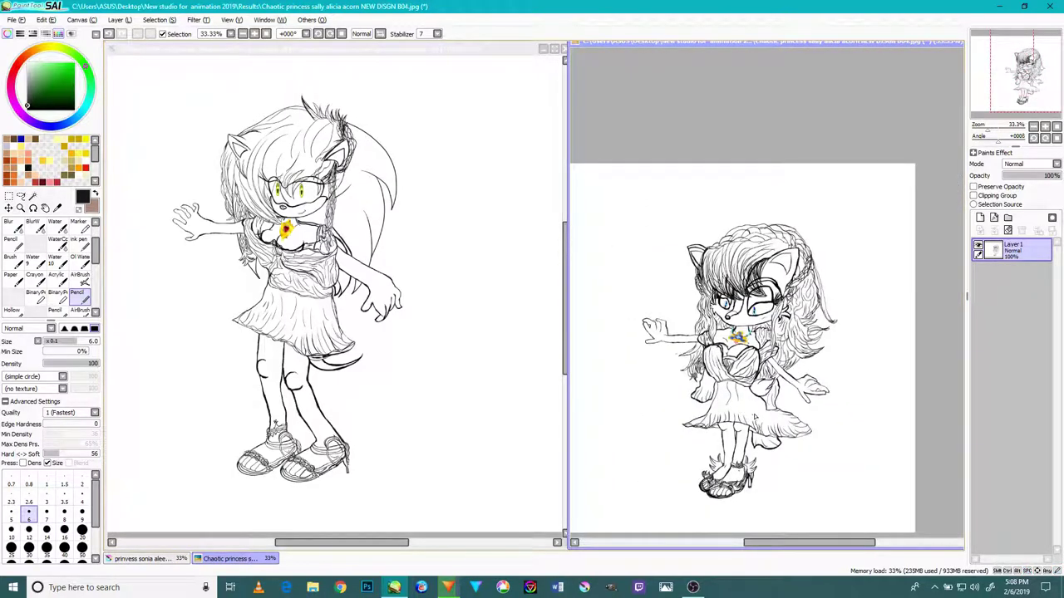
{"action": "left_click_drag", "start_coordinate": [788, 395], "coordinate": [831, 316]}
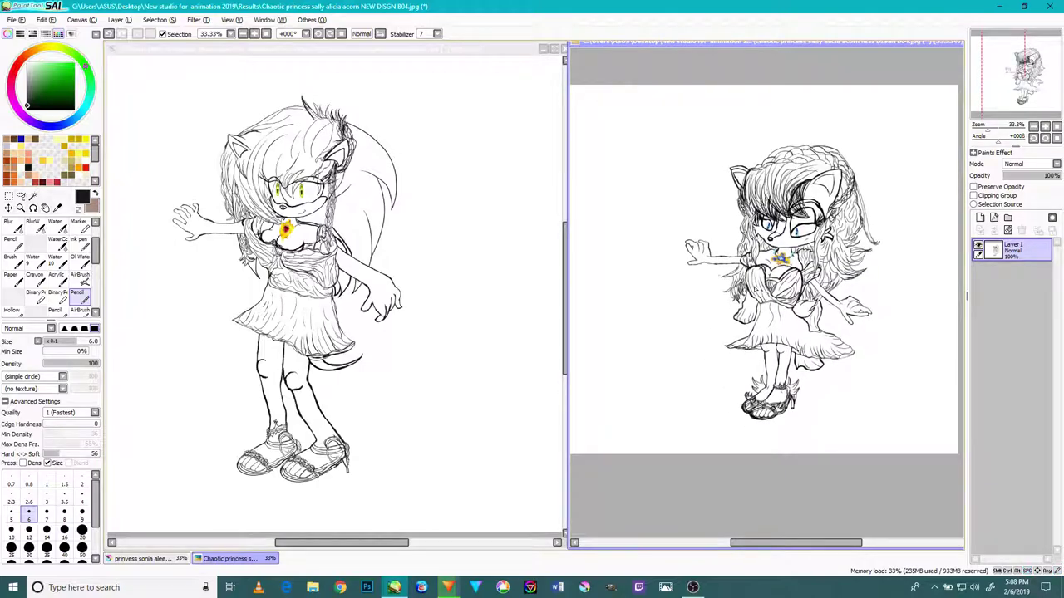
{"action": "scroll", "coordinate": [774, 326], "scroll_direction": "down", "scroll_amount": 2}
{"action": "scroll", "coordinate": [775, 325], "scroll_direction": "up", "scroll_amount": 4}
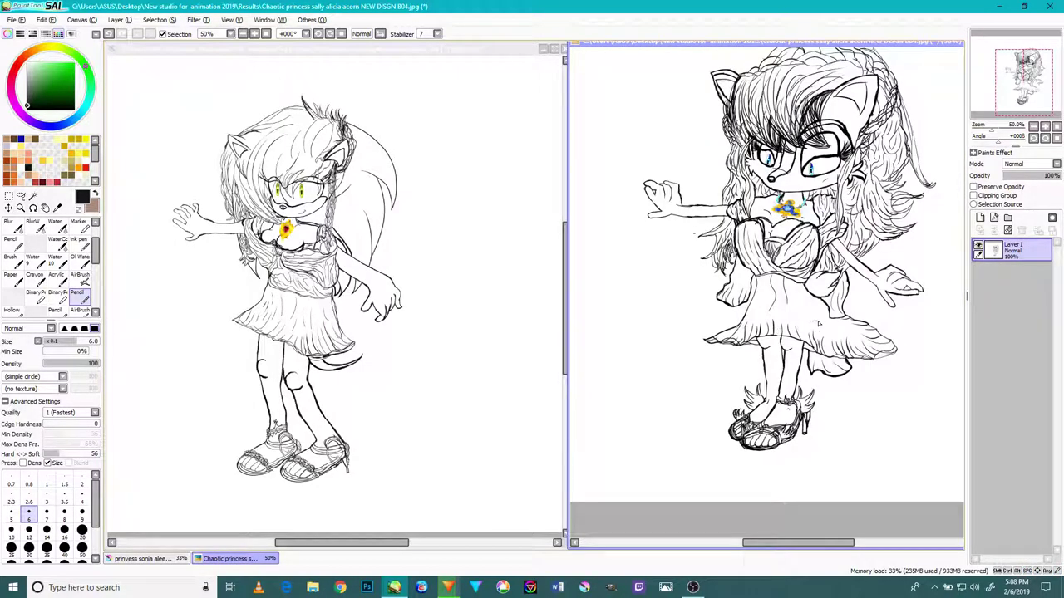
{"action": "left_click_drag", "start_coordinate": [815, 329], "coordinate": [778, 375]}
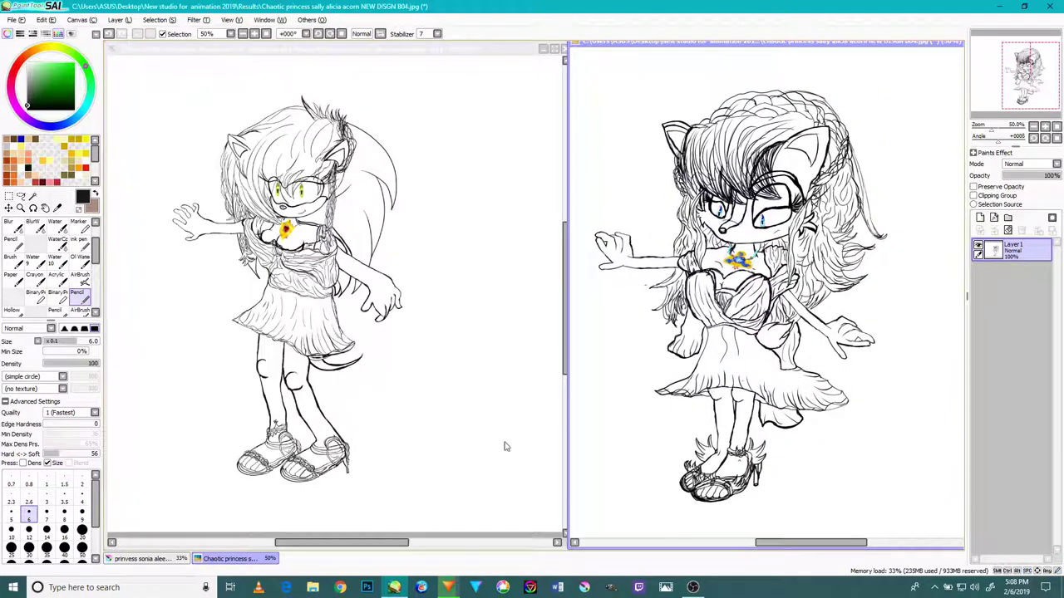
Step: Handwrite "Chaotic" below the shoes on the reference drawing with the size 6 Pencil
{"action": "scroll", "coordinate": [630, 532], "scroll_direction": "up", "scroll_amount": 1}
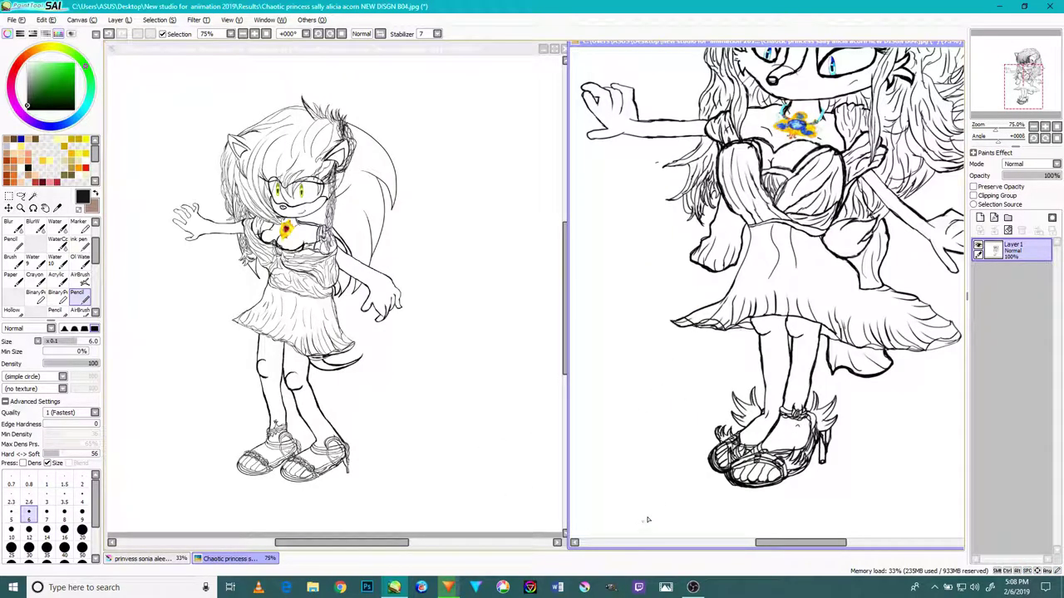
{"action": "mouse_move", "coordinate": [659, 472]}
{"action": "left_mouse_down"}
{"action": "mouse_move", "coordinate": [648, 341]}
{"action": "mouse_move", "coordinate": [638, 379]}
{"action": "mouse_move", "coordinate": [654, 407]}
{"action": "left_mouse_up"}
{"action": "scroll", "coordinate": [637, 397], "scroll_direction": "up", "scroll_amount": 2}
{"action": "mouse_move", "coordinate": [674, 349]}
{"action": "left_mouse_down"}
{"action": "mouse_move", "coordinate": [656, 410]}
{"action": "mouse_move", "coordinate": [702, 399]}
{"action": "mouse_move", "coordinate": [723, 407]}
{"action": "mouse_move", "coordinate": [742, 375]}
{"action": "mouse_move", "coordinate": [731, 391]}
{"action": "left_mouse_up"}
{"action": "mouse_move", "coordinate": [751, 365]}
{"action": "left_mouse_down"}
{"action": "mouse_move", "coordinate": [759, 375]}
{"action": "mouse_move", "coordinate": [741, 416]}
{"action": "mouse_move", "coordinate": [763, 382]}
{"action": "left_mouse_up"}
{"action": "mouse_move", "coordinate": [760, 401]}
{"action": "left_mouse_down"}
{"action": "mouse_move", "coordinate": [784, 371]}
{"action": "mouse_move", "coordinate": [796, 407]}
{"action": "left_mouse_up"}
{"action": "scroll", "coordinate": [796, 405], "scroll_direction": "down", "scroll_amount": 4}
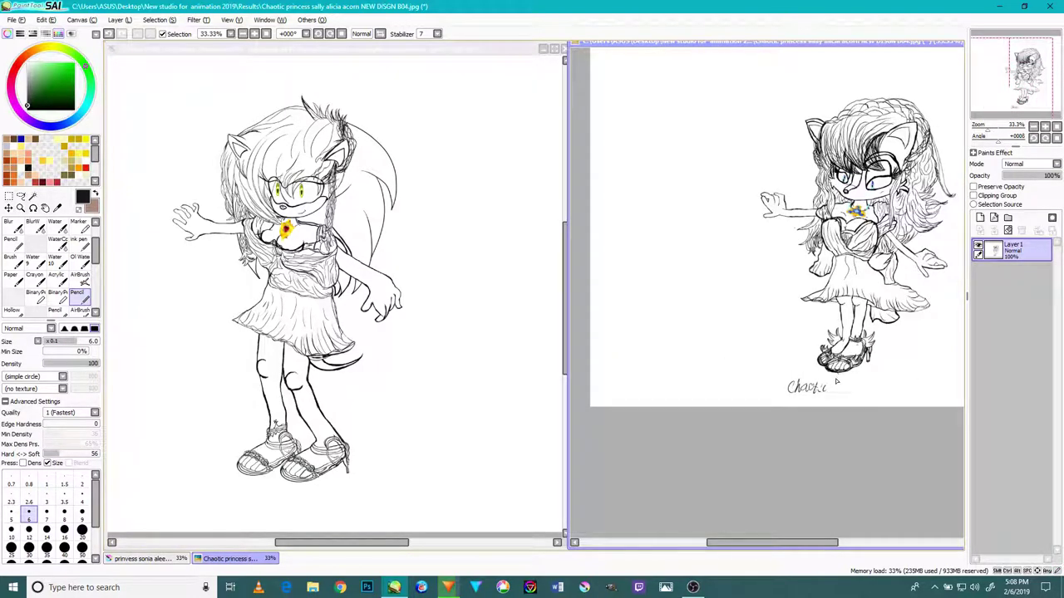
Step: Handwrite "Princess Sally" after "Chaotic" in the caption below the reference figure's shoes
{"action": "mouse_move", "coordinate": [834, 376]}
{"action": "left_mouse_down"}
{"action": "mouse_move", "coordinate": [671, 381]}
{"action": "mouse_move", "coordinate": [657, 395]}
{"action": "left_mouse_up"}
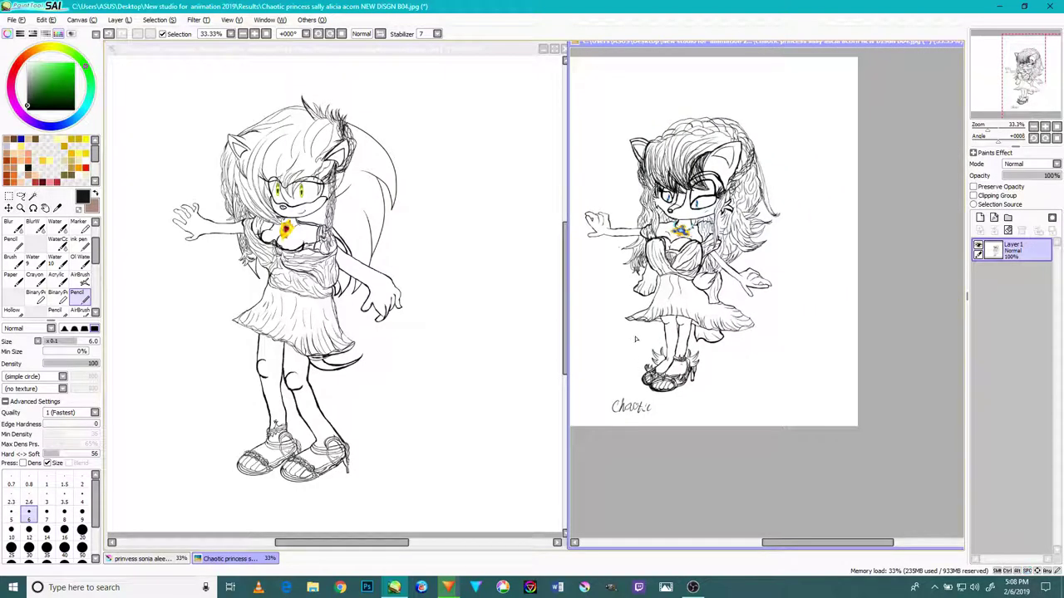
{"action": "scroll", "coordinate": [665, 397], "scroll_direction": "up", "scroll_amount": 4}
{"action": "mouse_move", "coordinate": [641, 437]}
{"action": "left_mouse_down"}
{"action": "mouse_move", "coordinate": [658, 387]}
{"action": "mouse_move", "coordinate": [680, 366]}
{"action": "mouse_move", "coordinate": [659, 367]}
{"action": "mouse_move", "coordinate": [669, 402]}
{"action": "mouse_move", "coordinate": [736, 411]}
{"action": "mouse_move", "coordinate": [738, 433]}
{"action": "mouse_move", "coordinate": [765, 409]}
{"action": "left_mouse_up"}
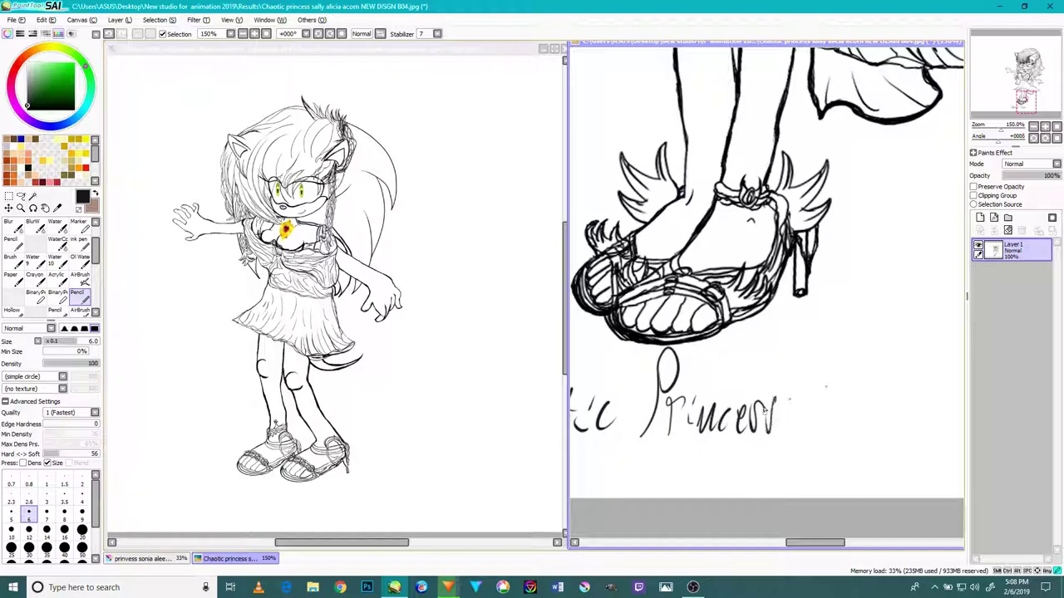
{"action": "mouse_move", "coordinate": [834, 360]}
{"action": "left_mouse_down"}
{"action": "mouse_move", "coordinate": [801, 388]}
{"action": "mouse_move", "coordinate": [858, 428]}
{"action": "mouse_move", "coordinate": [885, 416]}
{"action": "mouse_move", "coordinate": [896, 423]}
{"action": "mouse_move", "coordinate": [884, 454]}
{"action": "mouse_move", "coordinate": [917, 374]}
{"action": "left_mouse_up"}
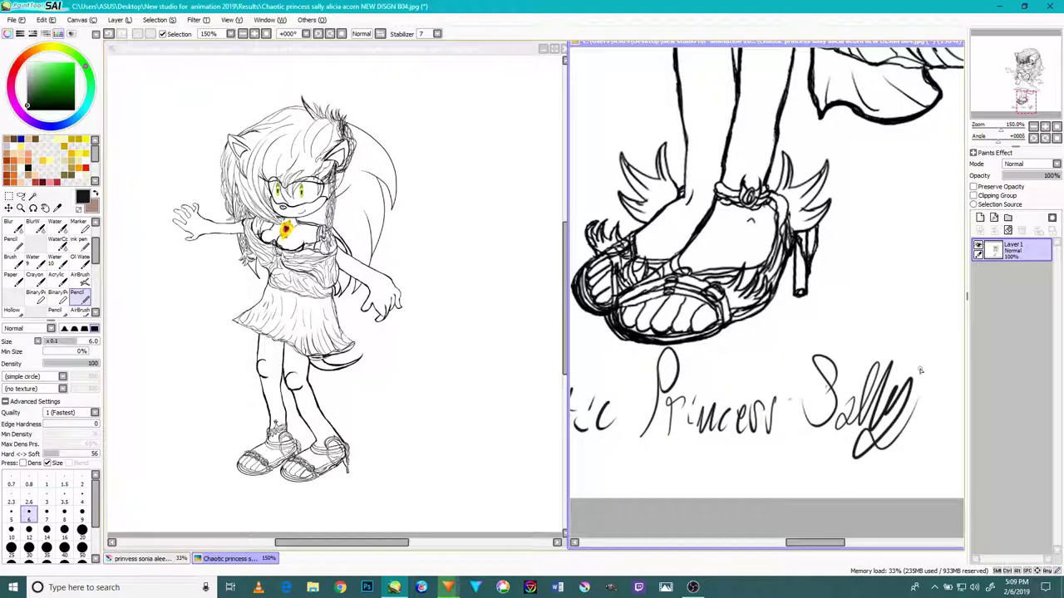
Step: Handwrite "Alicia" after "Sally" in the reference drawing's caption
{"action": "mouse_move", "coordinate": [942, 425]}
{"action": "left_mouse_down"}
{"action": "mouse_move", "coordinate": [828, 441]}
{"action": "mouse_move", "coordinate": [806, 453]}
{"action": "mouse_move", "coordinate": [821, 470]}
{"action": "left_mouse_up"}
{"action": "left_click_drag", "start_coordinate": [812, 426], "coordinate": [834, 424]}
{"action": "left_click_drag", "start_coordinate": [860, 388], "coordinate": [847, 467]}
{"action": "left_click_drag", "start_coordinate": [898, 431], "coordinate": [900, 449]}
{"action": "mouse_move", "coordinate": [905, 430]}
{"action": "left_mouse_down"}
{"action": "mouse_move", "coordinate": [910, 453]}
{"action": "mouse_move", "coordinate": [904, 424]}
{"action": "left_mouse_up"}
{"action": "mouse_move", "coordinate": [924, 429]}
{"action": "left_mouse_down"}
{"action": "mouse_move", "coordinate": [922, 448]}
{"action": "mouse_move", "coordinate": [942, 432]}
{"action": "left_mouse_up"}
{"action": "left_click_drag", "start_coordinate": [850, 423], "coordinate": [748, 457]}
{"action": "left_click_drag", "start_coordinate": [876, 462], "coordinate": [789, 410]}
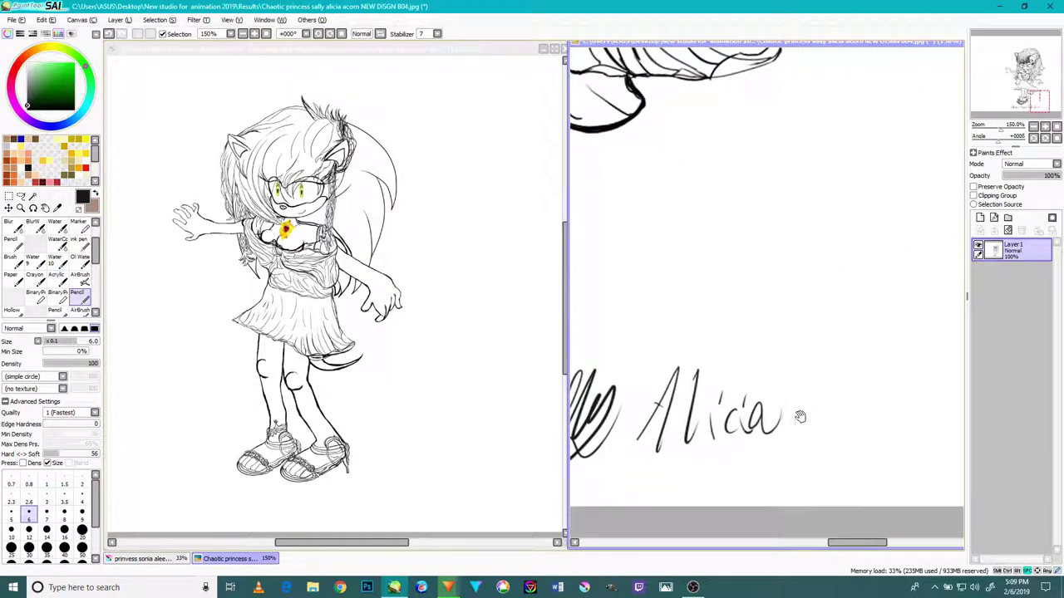
Step: Handwrite "Acorn" after "Alicia" to finish the caption on the Sally reference drawing
{"action": "mouse_move", "coordinate": [804, 448]}
{"action": "left_mouse_down"}
{"action": "mouse_move", "coordinate": [836, 382]}
{"action": "mouse_move", "coordinate": [849, 449]}
{"action": "left_mouse_up"}
{"action": "mouse_move", "coordinate": [869, 407]}
{"action": "left_mouse_down"}
{"action": "mouse_move", "coordinate": [852, 429]}
{"action": "mouse_move", "coordinate": [868, 451]}
{"action": "left_mouse_up"}
{"action": "mouse_move", "coordinate": [888, 411]}
{"action": "left_mouse_down"}
{"action": "mouse_move", "coordinate": [899, 448]}
{"action": "mouse_move", "coordinate": [922, 429]}
{"action": "mouse_move", "coordinate": [958, 449]}
{"action": "left_mouse_up"}
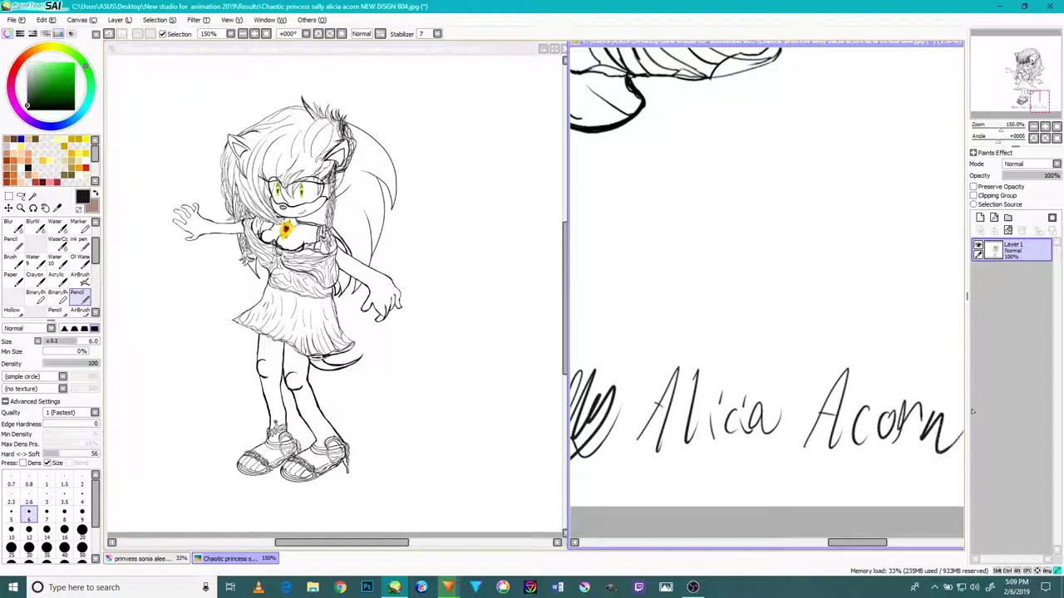
{"action": "scroll", "coordinate": [856, 458], "scroll_direction": "down", "scroll_amount": 4}
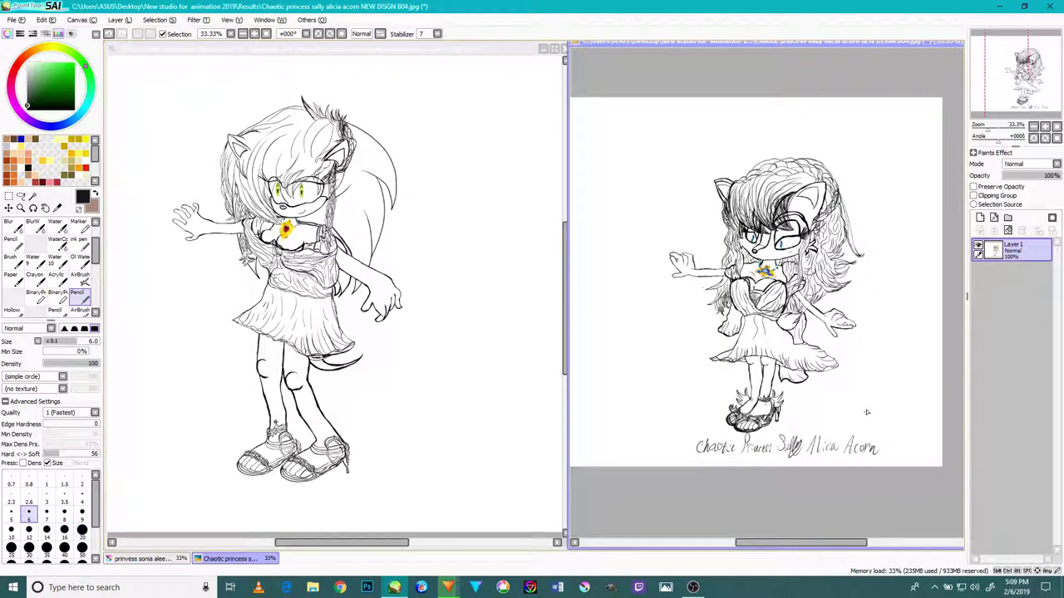
{"action": "scroll", "coordinate": [906, 439], "scroll_direction": "down", "scroll_amount": 1}
{"action": "mouse_move", "coordinate": [888, 451]}
{"action": "left_mouse_down"}
{"action": "mouse_move", "coordinate": [890, 423]}
{"action": "mouse_move", "coordinate": [826, 398]}
{"action": "mouse_move", "coordinate": [833, 428]}
{"action": "left_mouse_up"}
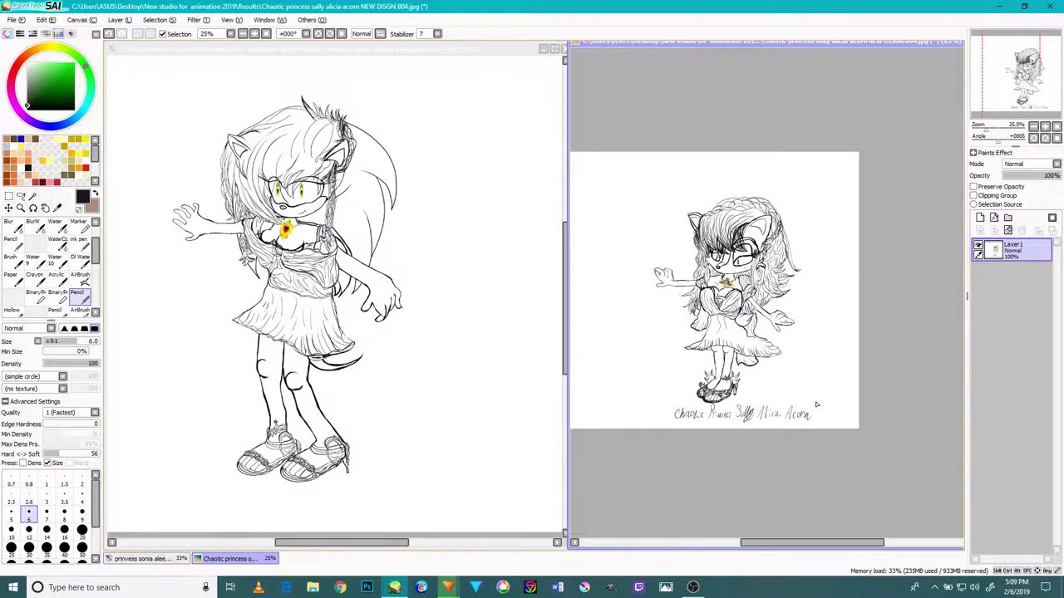
Step: Sign the reference drawing with looping initials and an underline flourish just above the end of the caption
{"action": "scroll", "coordinate": [816, 405], "scroll_direction": "up", "scroll_amount": 3}
{"action": "left_click_drag", "start_coordinate": [825, 347], "coordinate": [810, 412]}
{"action": "left_click_drag", "start_coordinate": [818, 365], "coordinate": [836, 391]}
{"action": "left_click_drag", "start_coordinate": [848, 345], "coordinate": [856, 383]}
{"action": "left_click_drag", "start_coordinate": [793, 399], "coordinate": [873, 380]}
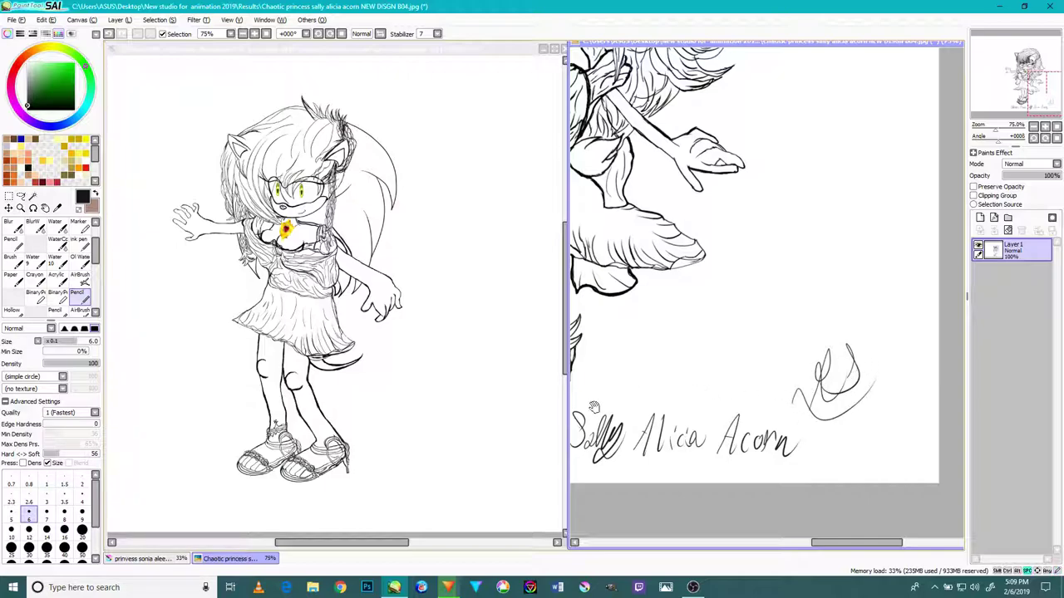
Step: Switch to the hedgehog drawing and handwrite "Chaotic" below the sandals on Layer1 with the size 6 Pencil
{"action": "left_click", "coordinate": [512, 421]}
{"action": "left_click_drag", "start_coordinate": [486, 419], "coordinate": [570, 325]}
{"action": "scroll", "coordinate": [294, 411], "scroll_direction": "up", "scroll_amount": 2}
{"action": "left_click_drag", "start_coordinate": [333, 389], "coordinate": [336, 426]}
{"action": "left_click_drag", "start_coordinate": [349, 388], "coordinate": [370, 422]}
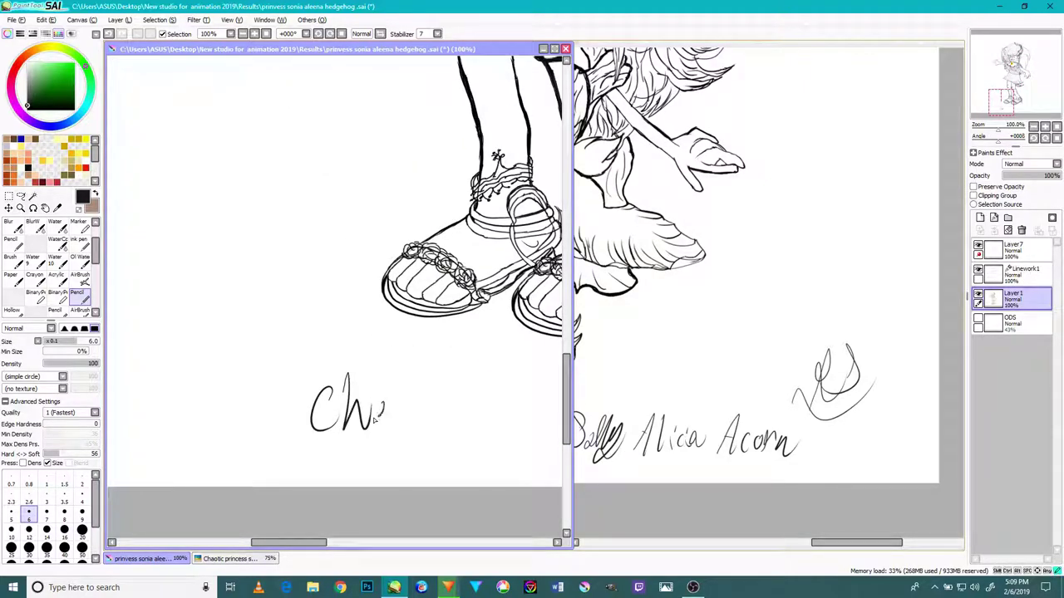
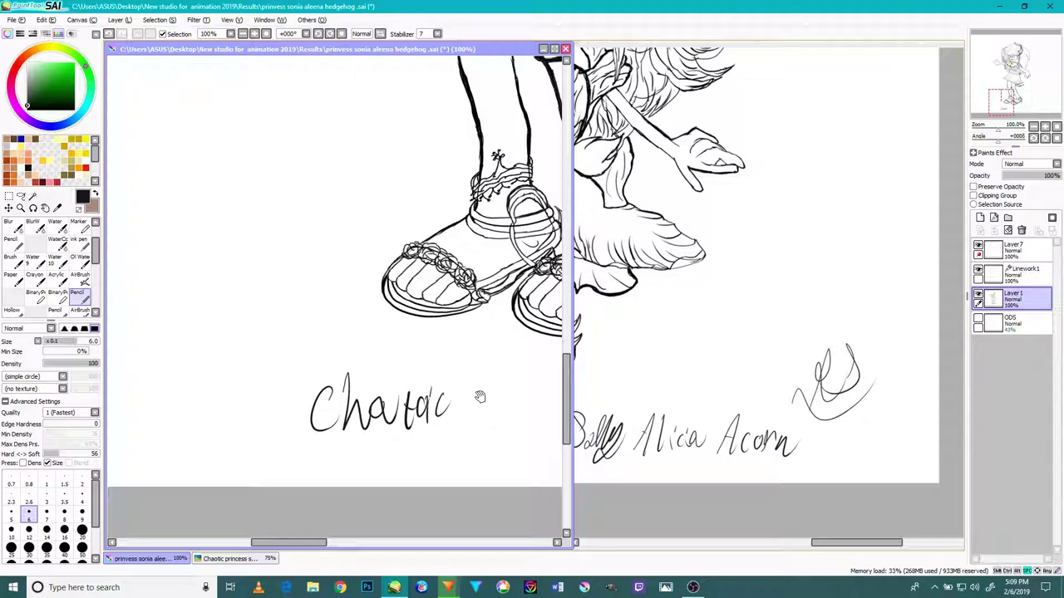
Step: Handwrite "Princess Sonia" after "Chaotic" in the caption below the hedgehog's sandals
{"action": "left_click_drag", "start_coordinate": [480, 397], "coordinate": [378, 394]}
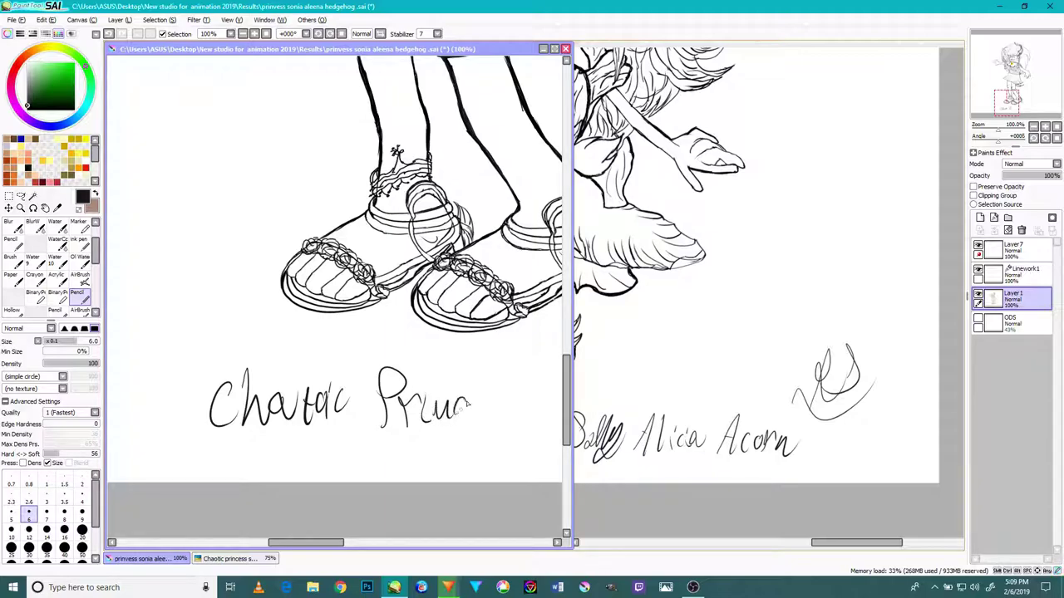
{"action": "left_click_drag", "start_coordinate": [539, 398], "coordinate": [391, 408]}
{"action": "mouse_move", "coordinate": [407, 373]}
{"action": "left_mouse_down"}
{"action": "mouse_move", "coordinate": [389, 389]}
{"action": "mouse_move", "coordinate": [421, 411]}
{"action": "left_mouse_up"}
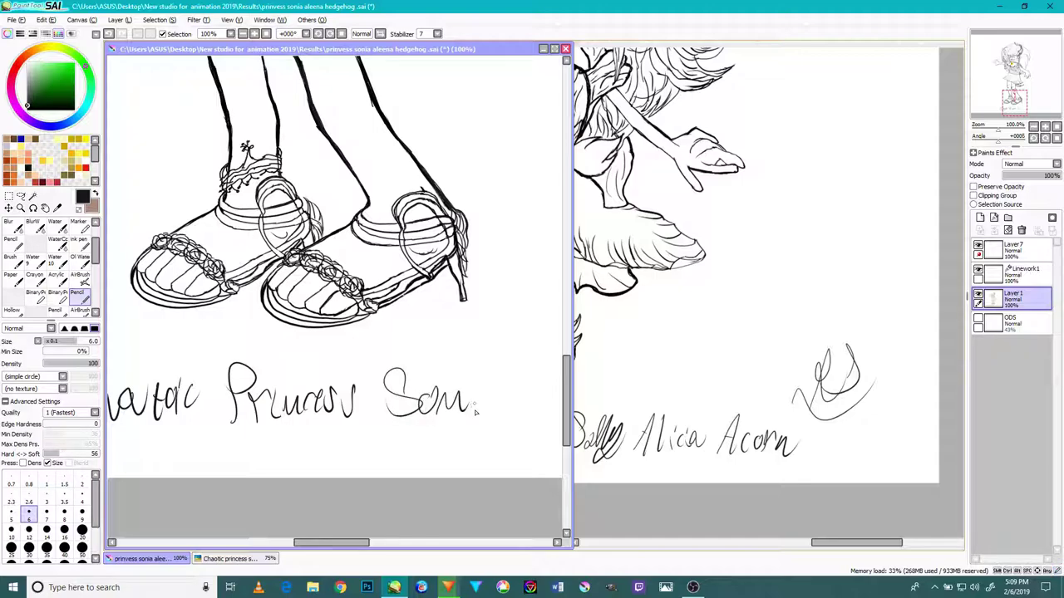
Step: Handwrite "Aleena hedgehog" after "Sonia" to finish the hedgehog drawing's caption
{"action": "mouse_move", "coordinate": [485, 394]}
{"action": "left_mouse_down"}
{"action": "mouse_move", "coordinate": [508, 376]}
{"action": "mouse_move", "coordinate": [427, 395]}
{"action": "mouse_move", "coordinate": [480, 426]}
{"action": "mouse_move", "coordinate": [502, 416]}
{"action": "mouse_move", "coordinate": [471, 428]}
{"action": "left_mouse_up"}
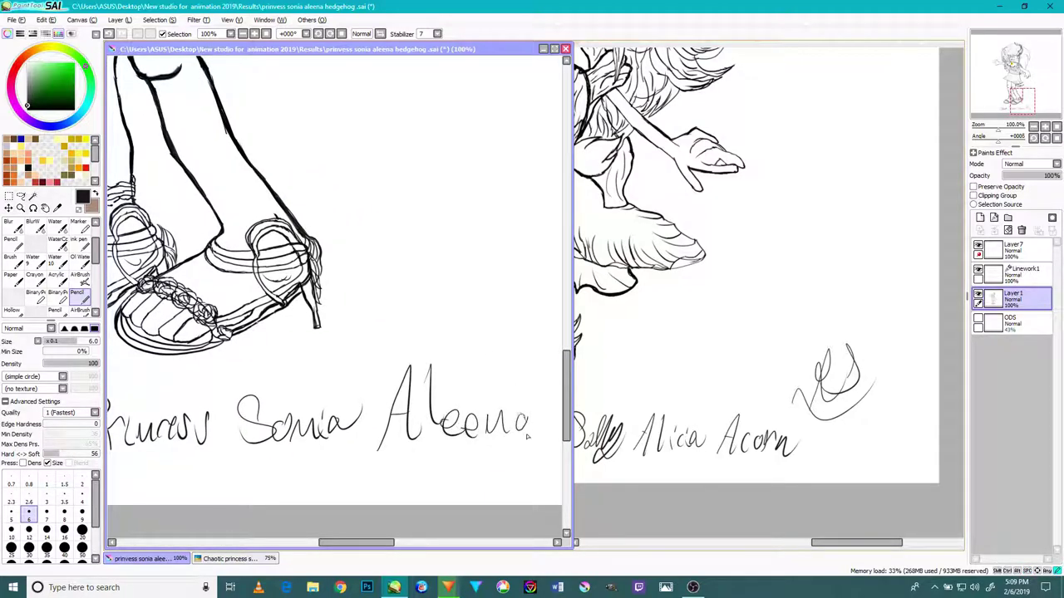
{"action": "left_click_drag", "start_coordinate": [490, 390], "coordinate": [316, 369]}
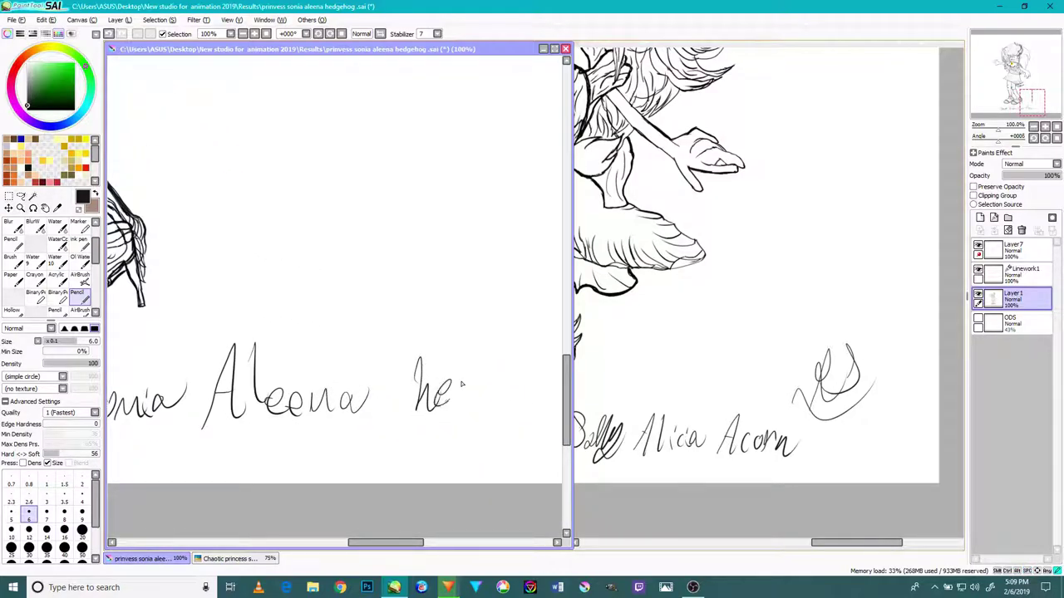
{"action": "mouse_move", "coordinate": [458, 410]}
{"action": "left_mouse_down"}
{"action": "mouse_move", "coordinate": [487, 391]}
{"action": "mouse_move", "coordinate": [495, 416]}
{"action": "mouse_move", "coordinate": [544, 405]}
{"action": "mouse_move", "coordinate": [432, 407]}
{"action": "mouse_move", "coordinate": [435, 458]}
{"action": "mouse_move", "coordinate": [508, 398]}
{"action": "left_mouse_up"}
{"action": "scroll", "coordinate": [408, 441], "scroll_direction": "down", "scroll_amount": 4}
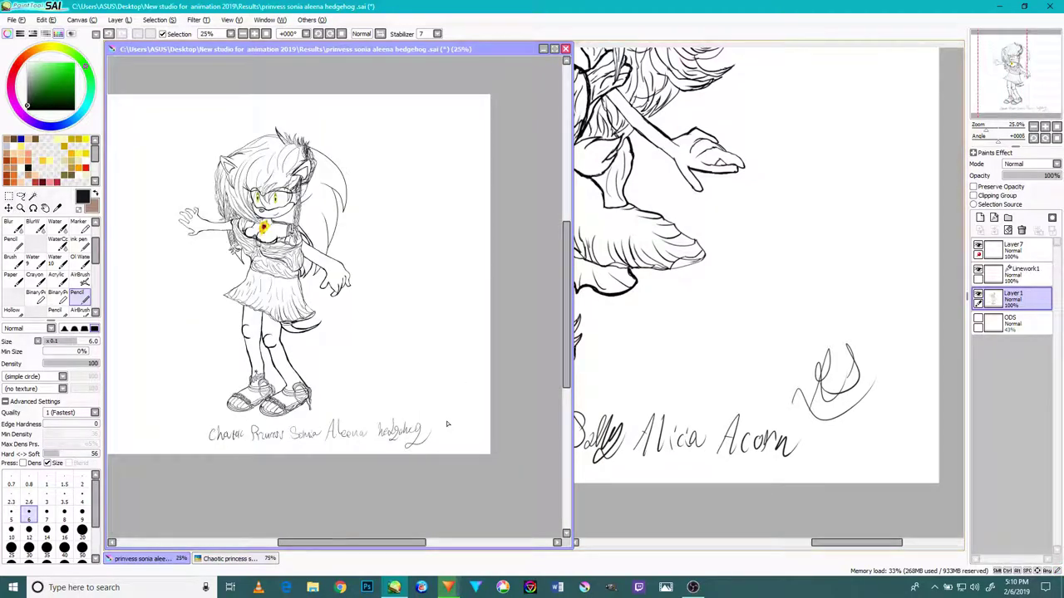
Step: Sign the hedgehog drawing with large looping initials beside the end of the caption
{"action": "scroll", "coordinate": [446, 426], "scroll_direction": "up", "scroll_amount": 1}
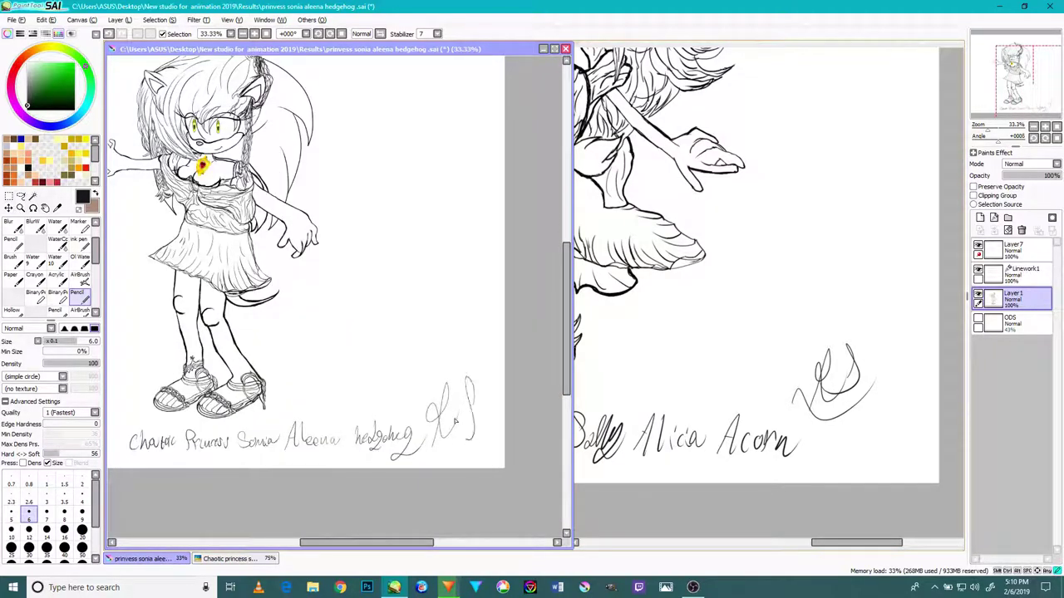
{"action": "scroll", "coordinate": [454, 414], "scroll_direction": "down", "scroll_amount": 1}
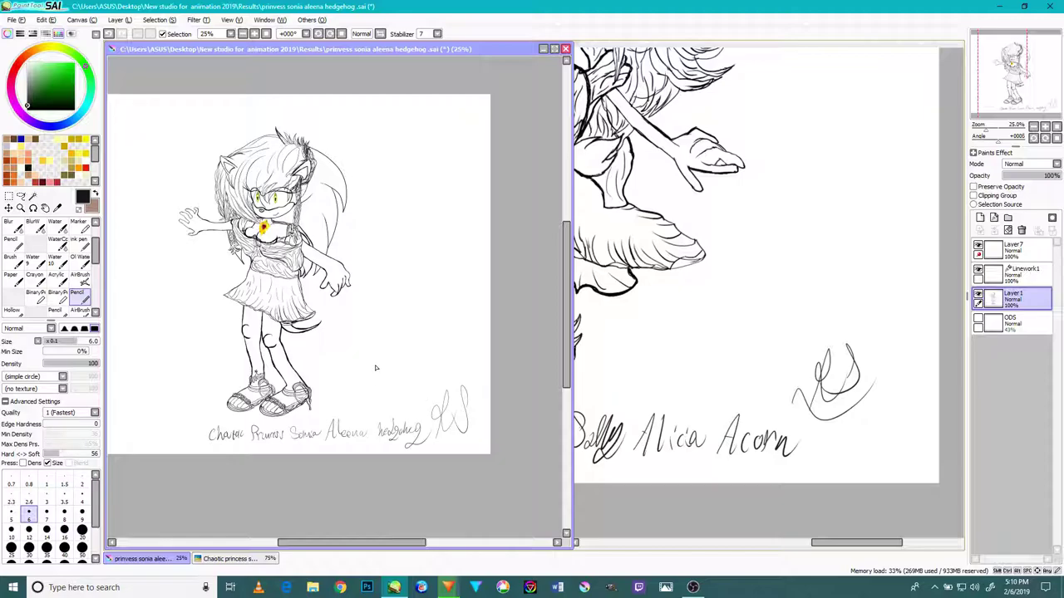
{"action": "left_click_drag", "start_coordinate": [354, 358], "coordinate": [446, 380]}
Step: Switch to the Sally reference drawing and view its whole figure, caption and signature beside the hedgehog drawing
{"action": "left_click", "coordinate": [659, 342]}
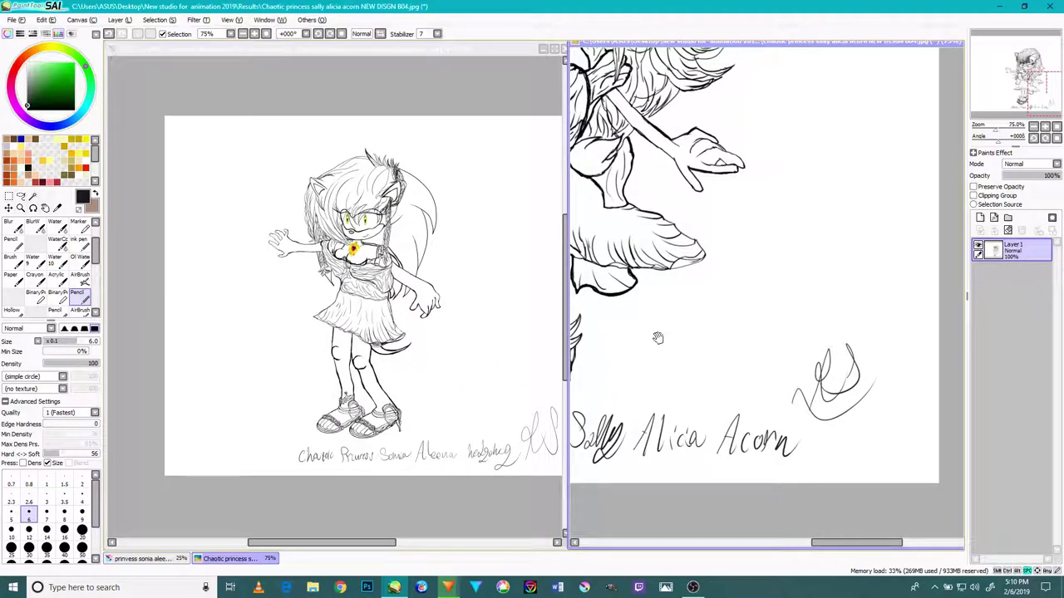
{"action": "left_click_drag", "start_coordinate": [659, 338], "coordinate": [704, 366]}
{"action": "scroll", "coordinate": [689, 368], "scroll_direction": "down", "scroll_amount": 5}
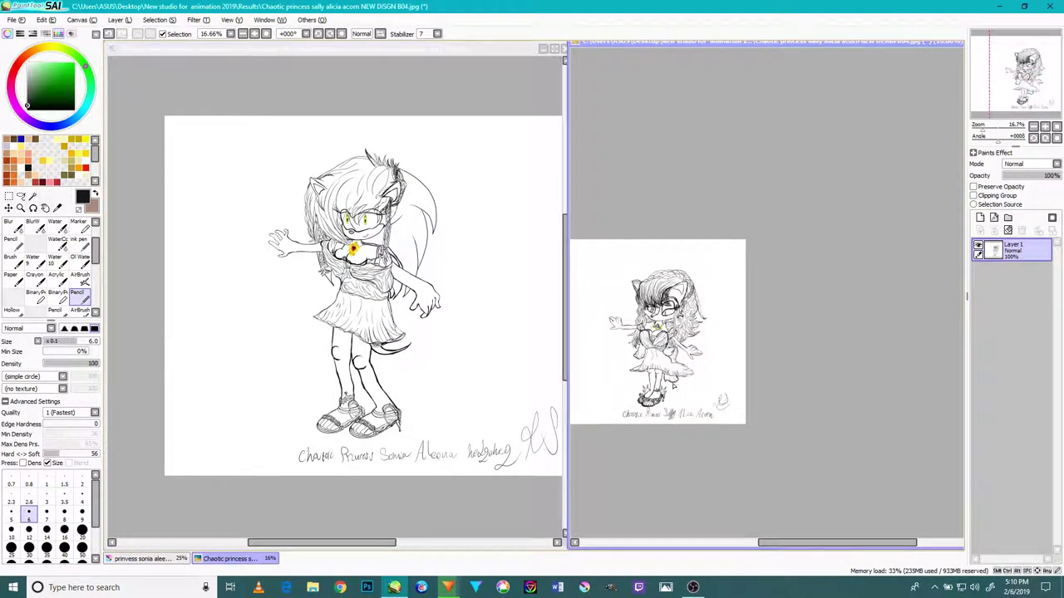
{"action": "scroll", "coordinate": [669, 390], "scroll_direction": "up", "scroll_amount": 2}
{"action": "left_click_drag", "start_coordinate": [671, 382], "coordinate": [796, 369]}
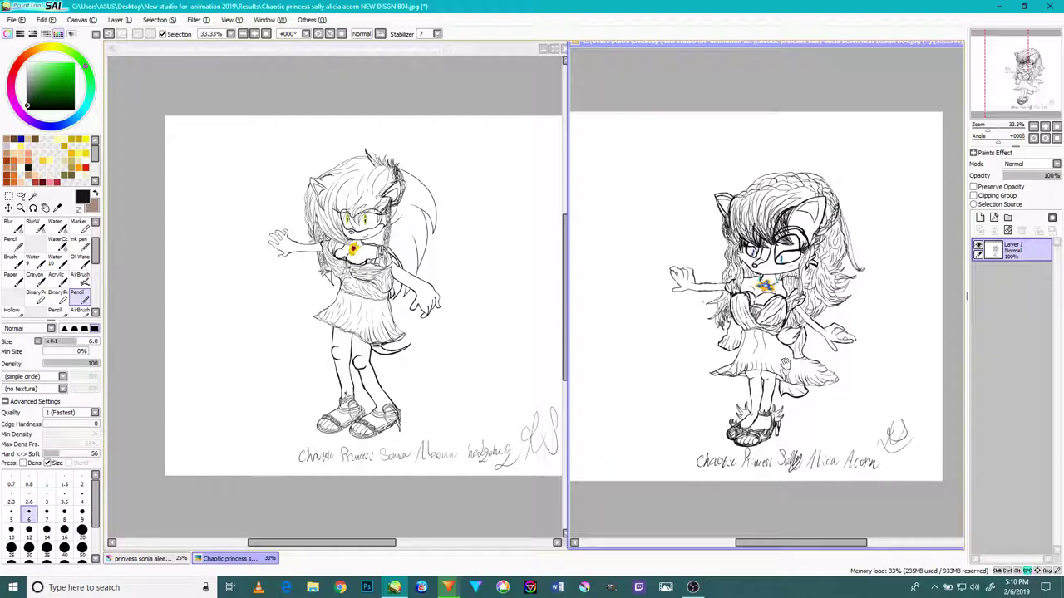
{"action": "scroll", "coordinate": [782, 367], "scroll_direction": "down", "scroll_amount": 1}
Step: Examine the Sally drawing's line art at 200% from the winged shoes to the hair and eyes
{"action": "scroll", "coordinate": [779, 370], "scroll_direction": "up", "scroll_amount": 6}
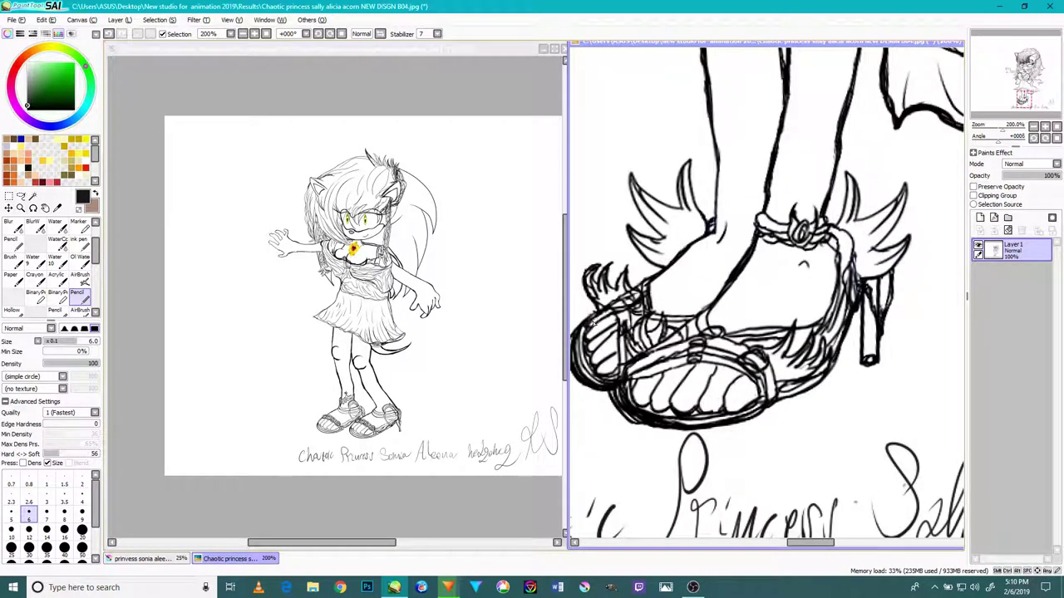
{"action": "left_click_drag", "start_coordinate": [567, 311], "coordinate": [428, 311]}
{"action": "left_click_drag", "start_coordinate": [746, 282], "coordinate": [694, 377]}
{"action": "left_click_drag", "start_coordinate": [776, 290], "coordinate": [584, 381]}
{"action": "left_click_drag", "start_coordinate": [528, 260], "coordinate": [645, 353]}
{"action": "left_click_drag", "start_coordinate": [626, 245], "coordinate": [763, 364]}
{"action": "left_click_drag", "start_coordinate": [732, 306], "coordinate": [559, 345]}
{"action": "left_click_drag", "start_coordinate": [742, 288], "coordinate": [723, 372]}
{"action": "left_click_drag", "start_coordinate": [447, 341], "coordinate": [753, 370]}
{"action": "left_click_drag", "start_coordinate": [593, 330], "coordinate": [762, 354]}
{"action": "left_click_drag", "start_coordinate": [582, 288], "coordinate": [515, 378]}
{"action": "left_click_drag", "start_coordinate": [751, 285], "coordinate": [586, 349]}
{"action": "left_click_drag", "start_coordinate": [745, 265], "coordinate": [586, 316]}
{"action": "mouse_move", "coordinate": [656, 363]}
{"action": "left_mouse_down"}
{"action": "mouse_move", "coordinate": [603, 325]}
{"action": "mouse_move", "coordinate": [634, 322]}
{"action": "mouse_move", "coordinate": [651, 299]}
{"action": "mouse_move", "coordinate": [732, 272]}
{"action": "mouse_move", "coordinate": [734, 298]}
{"action": "left_mouse_up"}
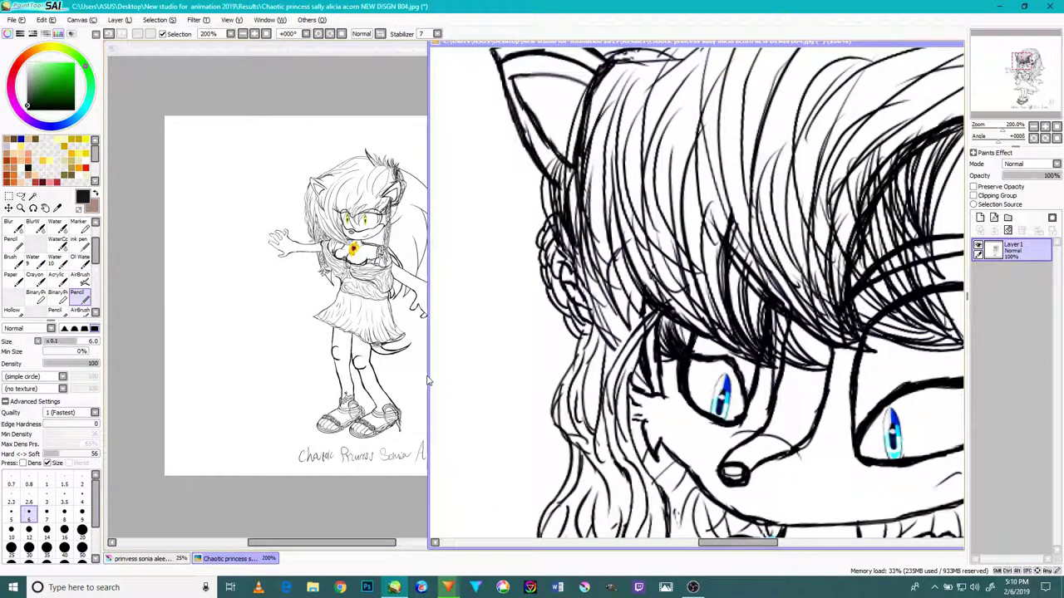
{"action": "left_click_drag", "start_coordinate": [429, 375], "coordinate": [574, 374]}
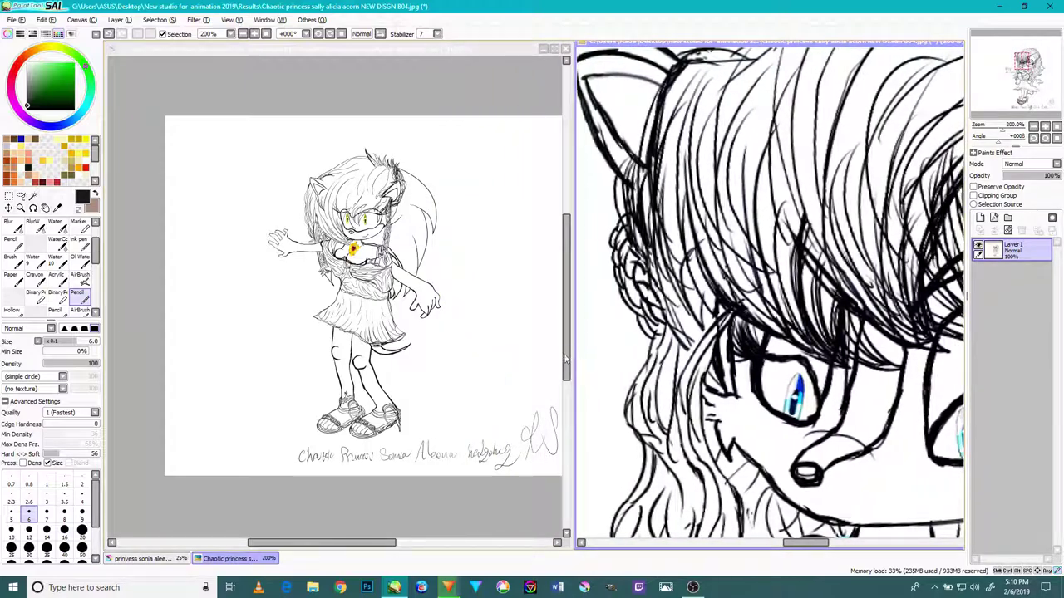
Step: Switch to the hedgehog drawing and examine its line art up close from the sandals to the hair and ear
{"action": "left_click", "coordinate": [410, 392]}
{"action": "scroll", "coordinate": [409, 399], "scroll_direction": "down", "scroll_amount": 2}
{"action": "scroll", "coordinate": [413, 411], "scroll_direction": "up", "scroll_amount": 6}
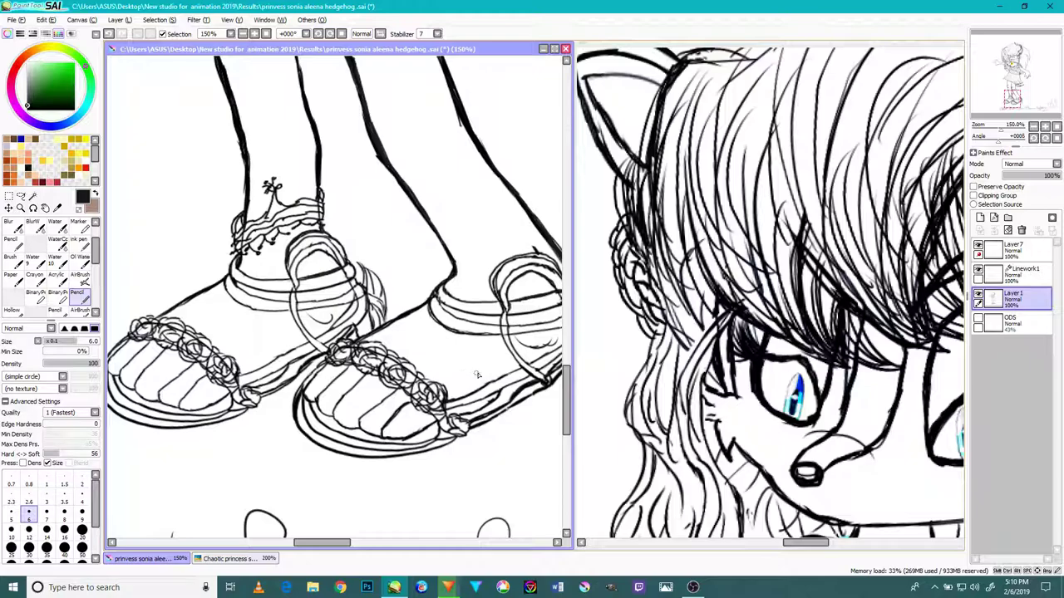
{"action": "left_click_drag", "start_coordinate": [483, 364], "coordinate": [516, 374]}
{"action": "left_click_drag", "start_coordinate": [470, 317], "coordinate": [407, 347]}
{"action": "mouse_move", "coordinate": [394, 287]}
{"action": "left_mouse_down"}
{"action": "mouse_move", "coordinate": [423, 280]}
{"action": "mouse_move", "coordinate": [415, 221]}
{"action": "mouse_move", "coordinate": [327, 190]}
{"action": "left_mouse_up"}
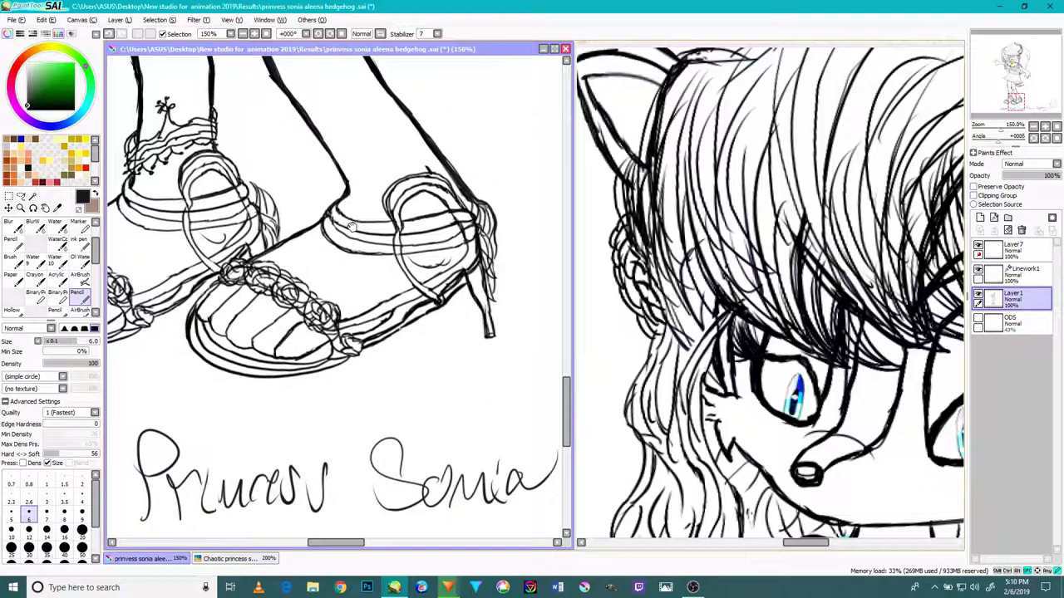
{"action": "scroll", "coordinate": [351, 227], "scroll_direction": "up", "scroll_amount": 12}
{"action": "scroll", "coordinate": [407, 320], "scroll_direction": "up", "scroll_amount": 12}
{"action": "left_click_drag", "start_coordinate": [396, 345], "coordinate": [276, 314]}
{"action": "left_click_drag", "start_coordinate": [418, 361], "coordinate": [430, 408]}
{"action": "scroll", "coordinate": [428, 406], "scroll_direction": "left", "scroll_amount": 10}
{"action": "left_click_drag", "start_coordinate": [409, 329], "coordinate": [290, 454]}
{"action": "scroll", "coordinate": [289, 453], "scroll_direction": "left", "scroll_amount": 3}
{"action": "scroll", "coordinate": [307, 415], "scroll_direction": "up", "scroll_amount": 5}
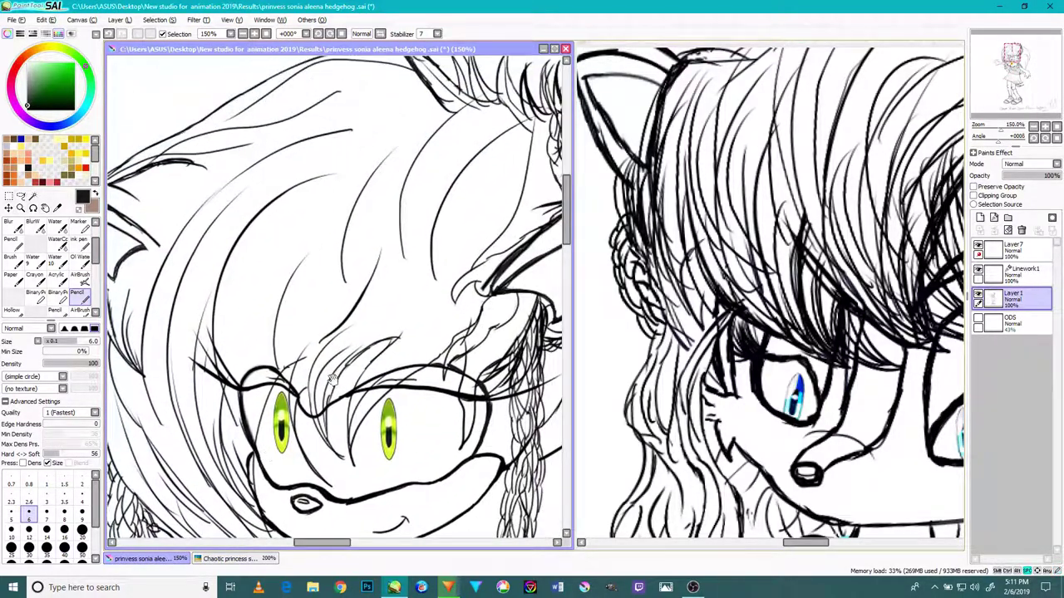
{"action": "scroll", "coordinate": [323, 382], "scroll_direction": "right", "scroll_amount": 4}
{"action": "scroll", "coordinate": [324, 382], "scroll_direction": "up", "scroll_amount": 2}
{"action": "scroll", "coordinate": [291, 519], "scroll_direction": "up", "scroll_amount": 3}
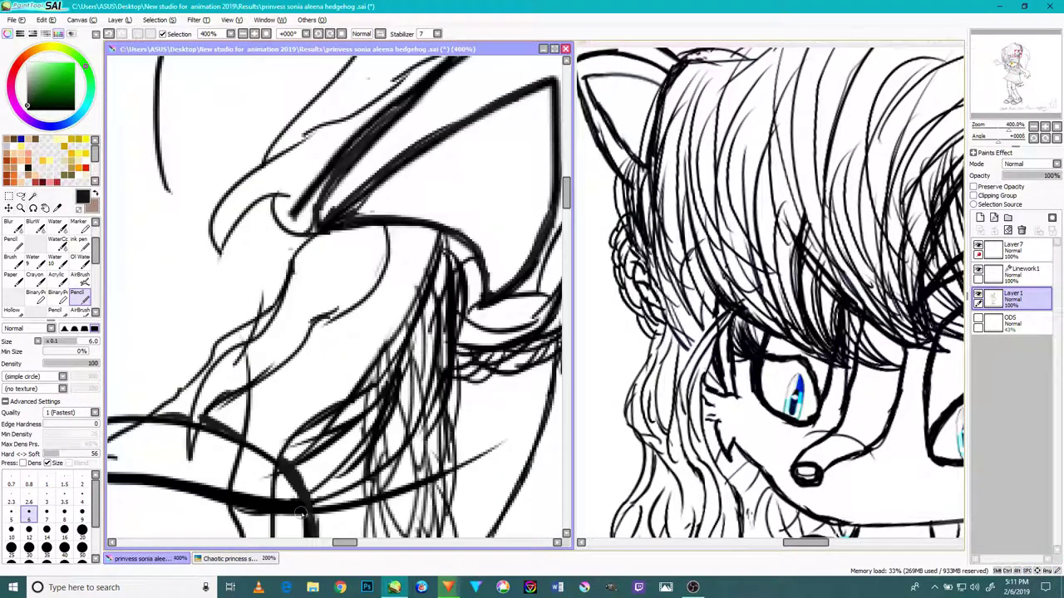
Step: Review the whole hedgehog figure together with its caption and signature
{"action": "scroll", "coordinate": [299, 514], "scroll_direction": "down", "scroll_amount": 6}
{"action": "scroll", "coordinate": [295, 533], "scroll_direction": "down", "scroll_amount": 5}
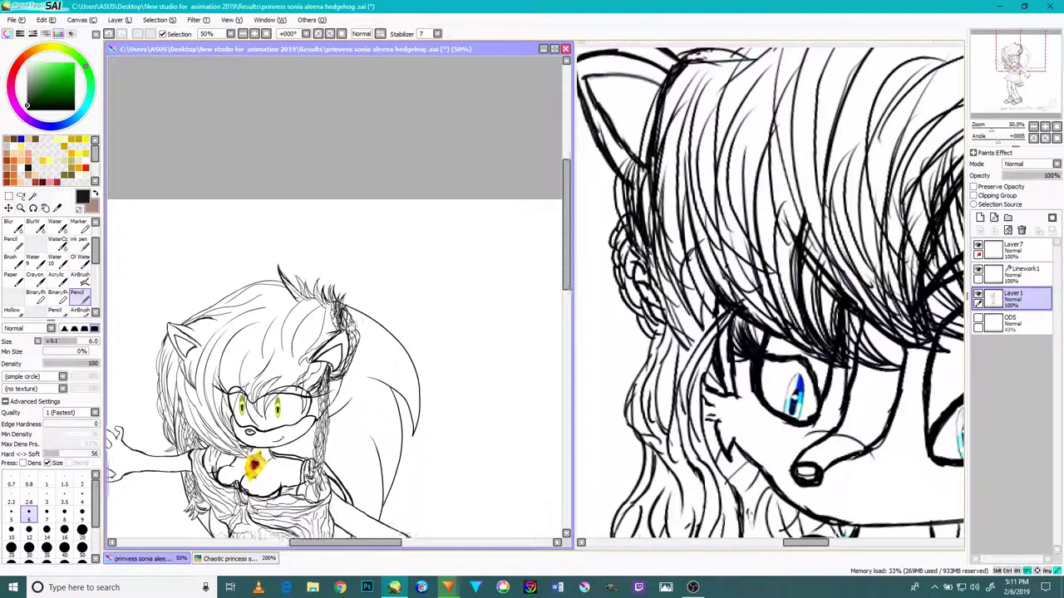
{"action": "scroll", "coordinate": [295, 533], "scroll_direction": "left", "scroll_amount": 2}
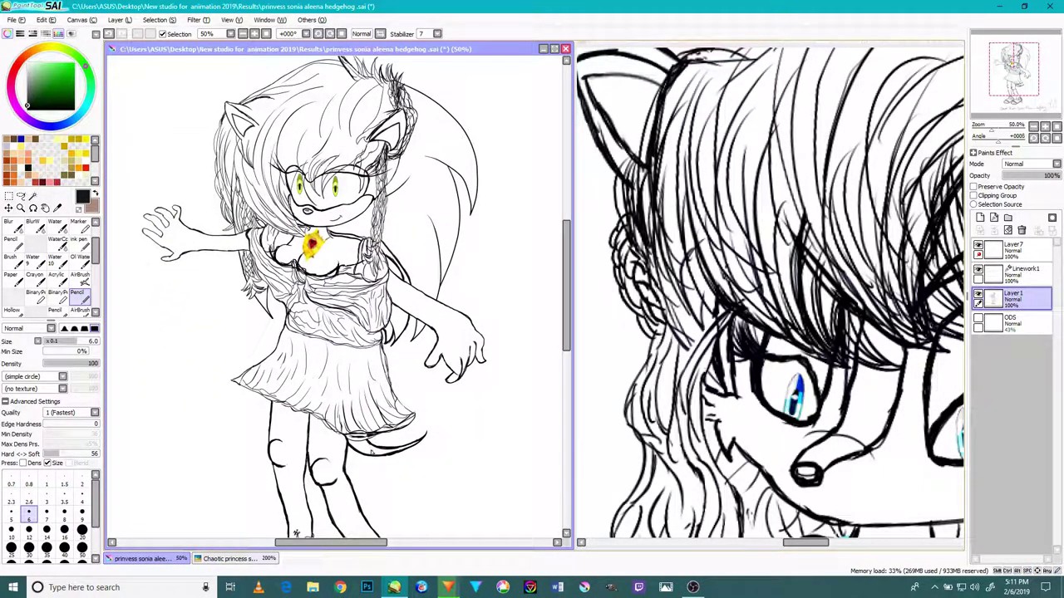
{"action": "scroll", "coordinate": [373, 453], "scroll_direction": "down", "scroll_amount": 1}
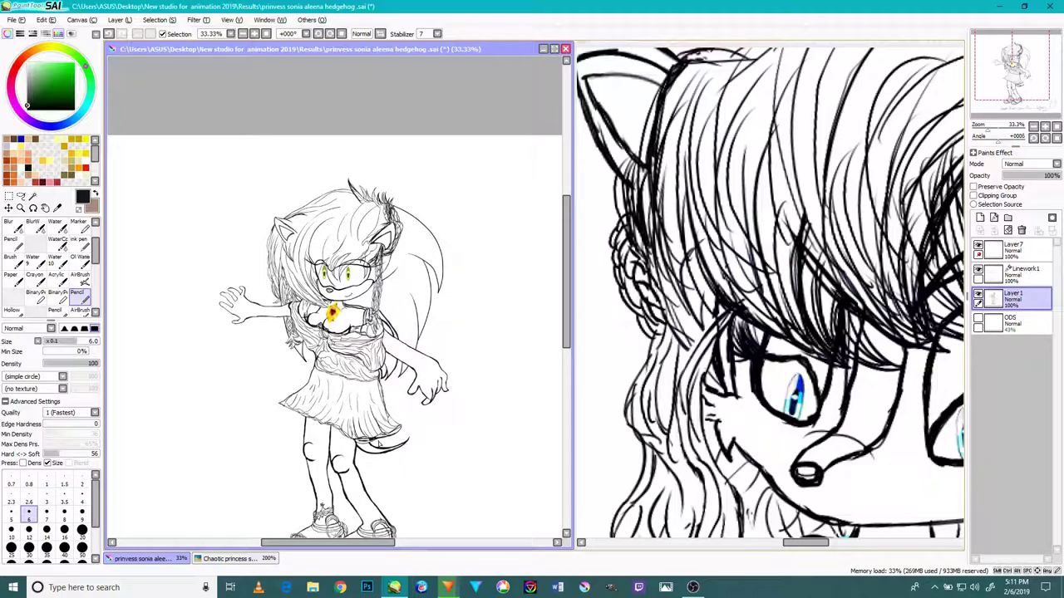
{"action": "scroll", "coordinate": [545, 383], "scroll_direction": "down", "scroll_amount": 3}
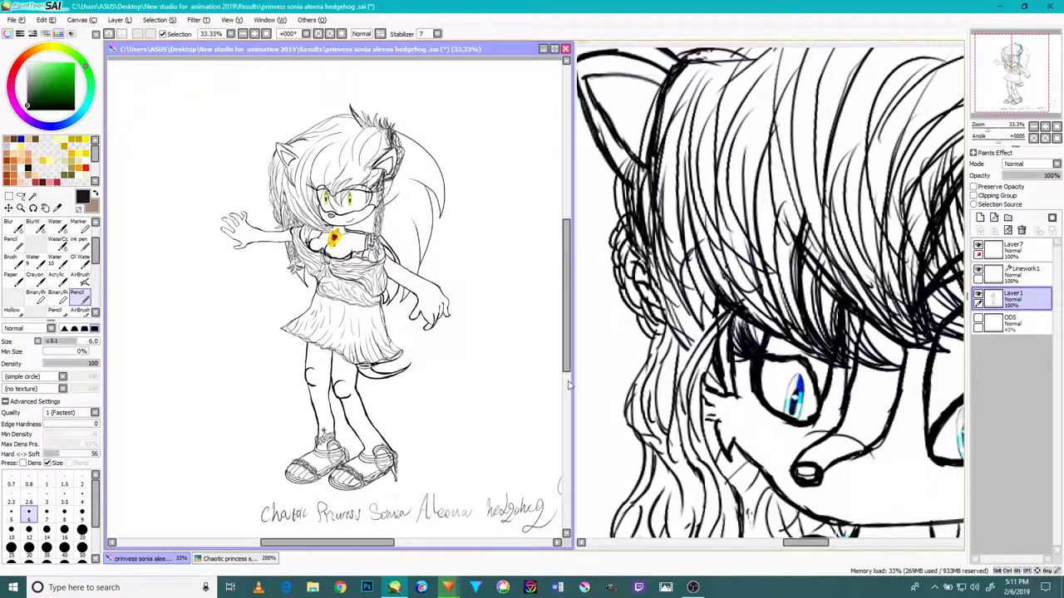
{"action": "mouse_move", "coordinate": [499, 421]}
{"action": "left_mouse_down"}
{"action": "mouse_move", "coordinate": [458, 391]}
{"action": "mouse_move", "coordinate": [423, 407]}
{"action": "left_mouse_up"}
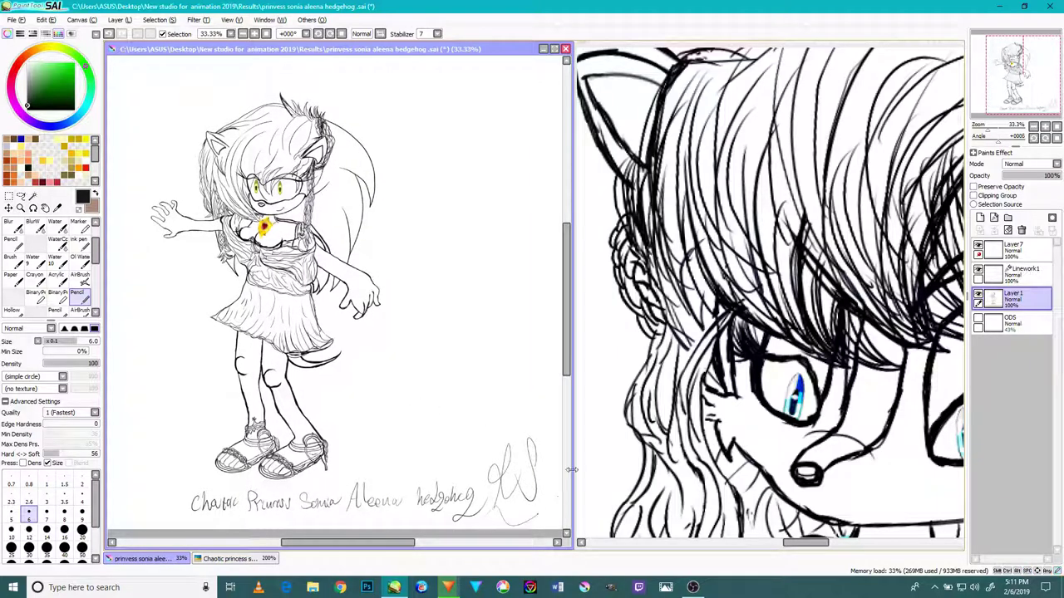
Step: Switch to the Sally drawing, check its face, and frame the whole figure at 50% beside the hedgehog drawing
{"action": "left_click", "coordinate": [657, 440]}
{"action": "scroll", "coordinate": [699, 473], "scroll_direction": "up", "scroll_amount": 3}
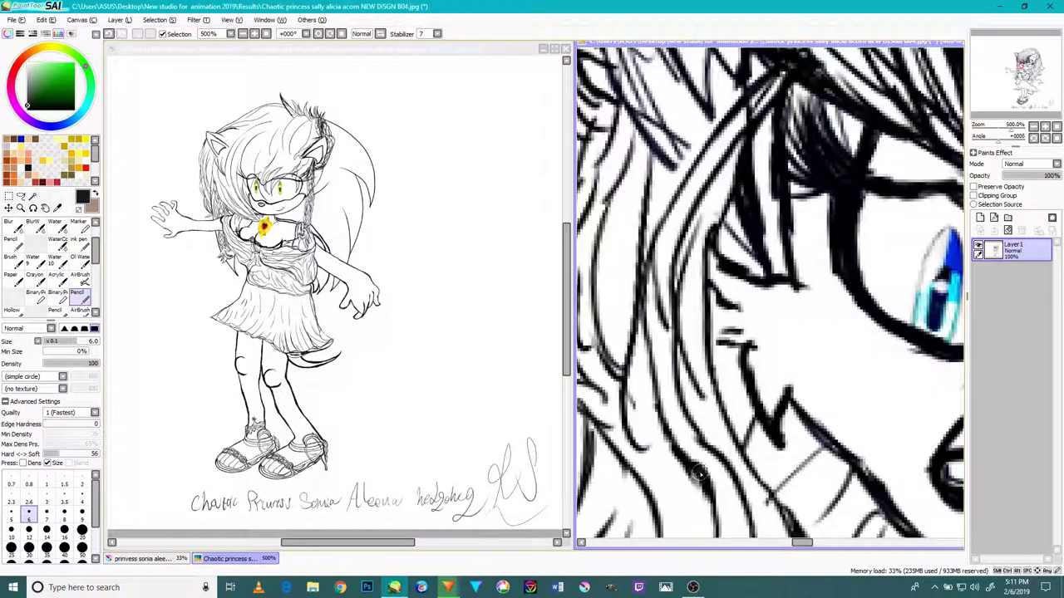
{"action": "scroll", "coordinate": [699, 473], "scroll_direction": "down", "scroll_amount": 5}
{"action": "scroll", "coordinate": [738, 463], "scroll_direction": "down", "scroll_amount": 3}
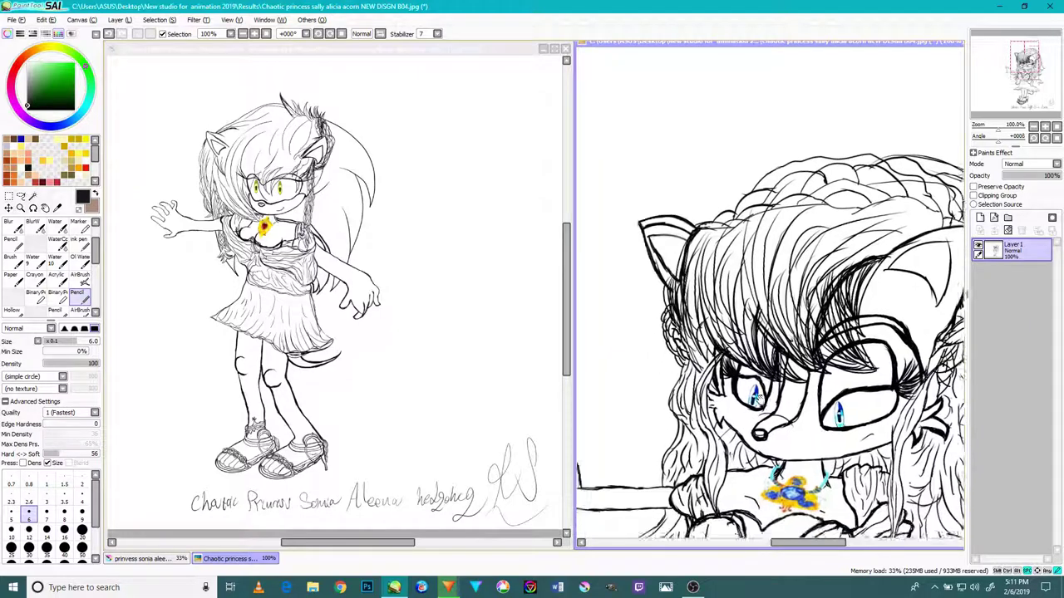
{"action": "scroll", "coordinate": [763, 448], "scroll_direction": "down", "scroll_amount": 3}
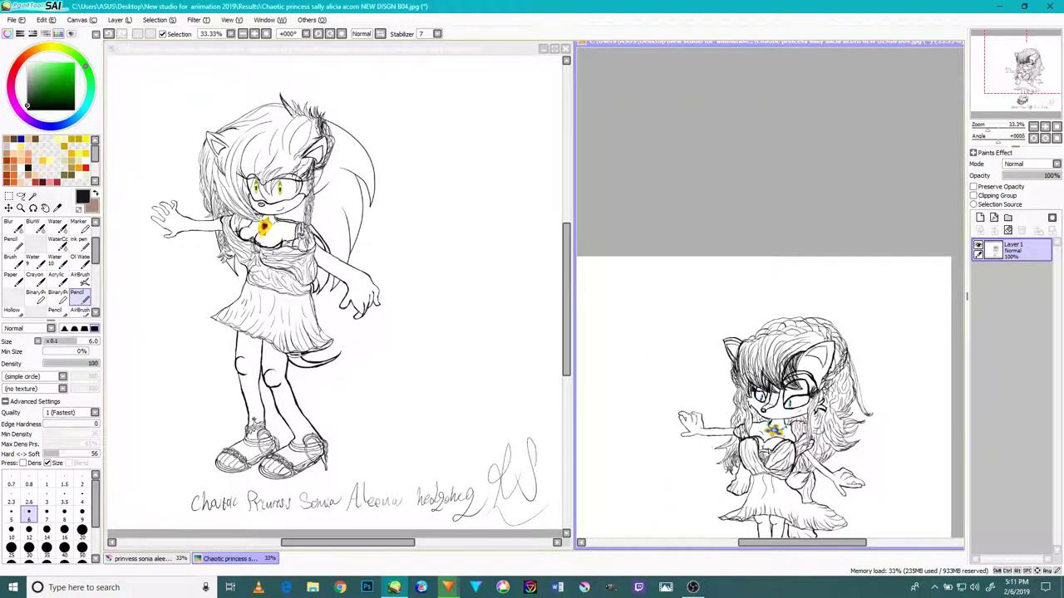
{"action": "left_click_drag", "start_coordinate": [769, 444], "coordinate": [779, 304]}
{"action": "key", "text": "minus"}
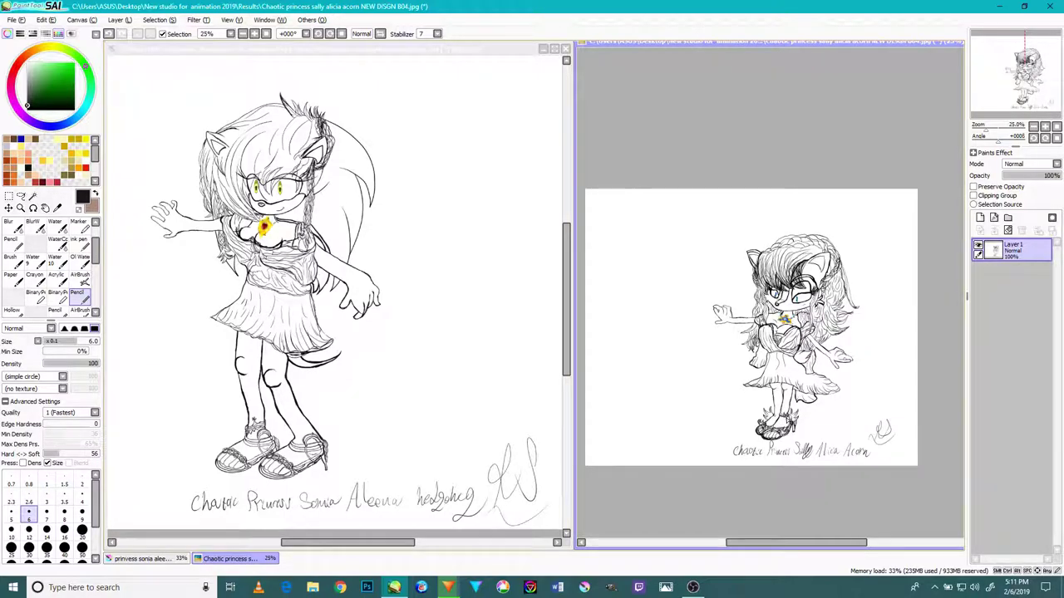
{"action": "scroll", "coordinate": [788, 420], "scroll_direction": "up", "scroll_amount": 2}
{"action": "mouse_move", "coordinate": [788, 399]}
{"action": "left_mouse_down"}
{"action": "mouse_move", "coordinate": [734, 386]}
{"action": "mouse_move", "coordinate": [744, 424]}
{"action": "left_mouse_up"}
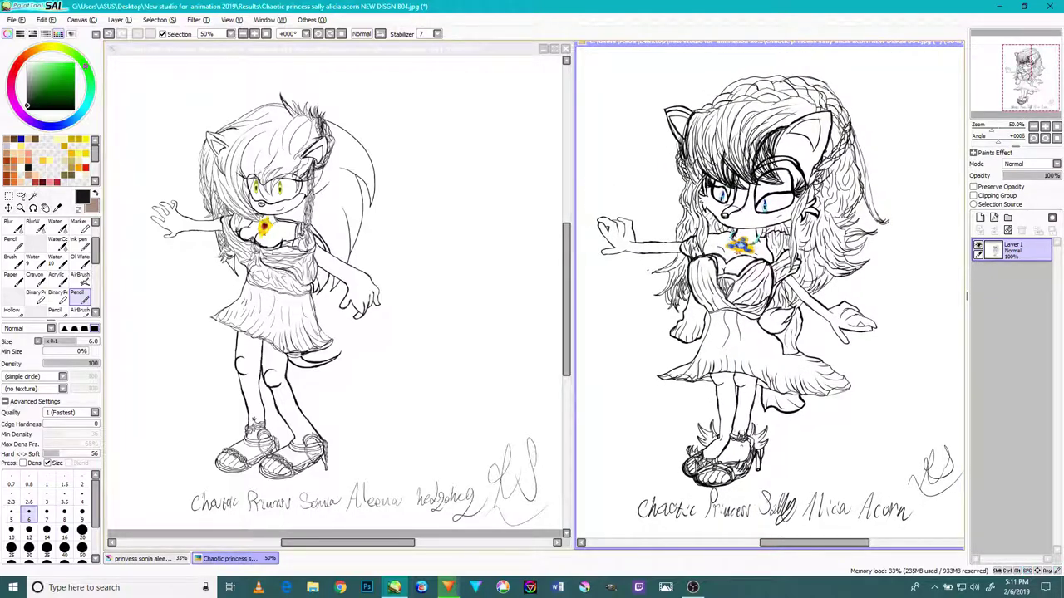
Step: Handwrite the date "2/6/19" above the signature on the hedgehog drawing and scribble a zigzag flourish above it
{"action": "left_click", "coordinate": [433, 430]}
{"action": "left_click_drag", "start_coordinate": [453, 413], "coordinate": [440, 444]}
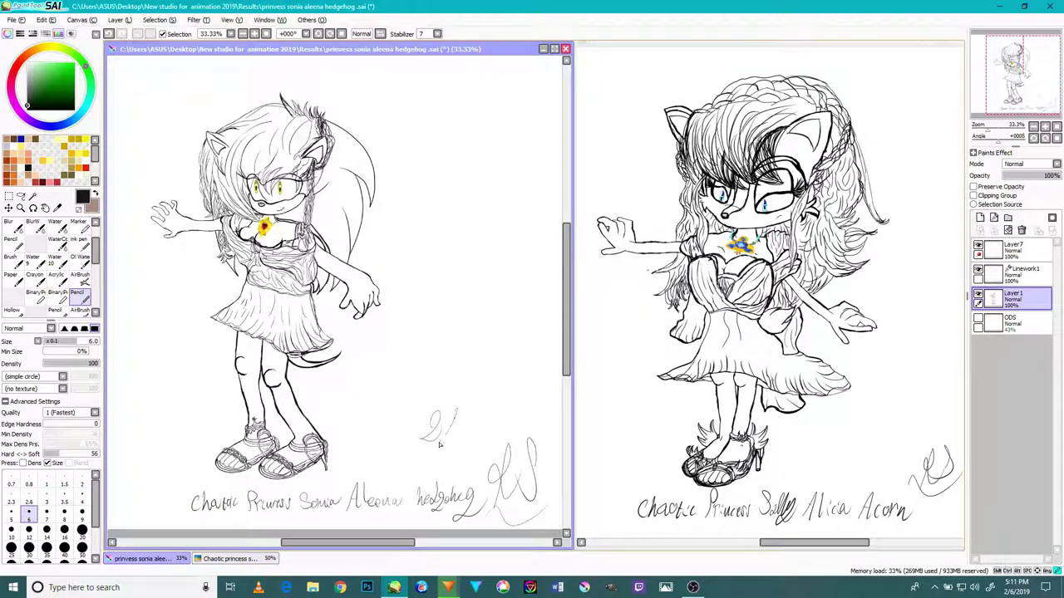
{"action": "left_click_drag", "start_coordinate": [506, 416], "coordinate": [502, 426]}
{"action": "mouse_move", "coordinate": [494, 341]}
{"action": "left_mouse_down"}
{"action": "mouse_move", "coordinate": [369, 377]}
{"action": "mouse_move", "coordinate": [530, 356]}
{"action": "left_mouse_up"}
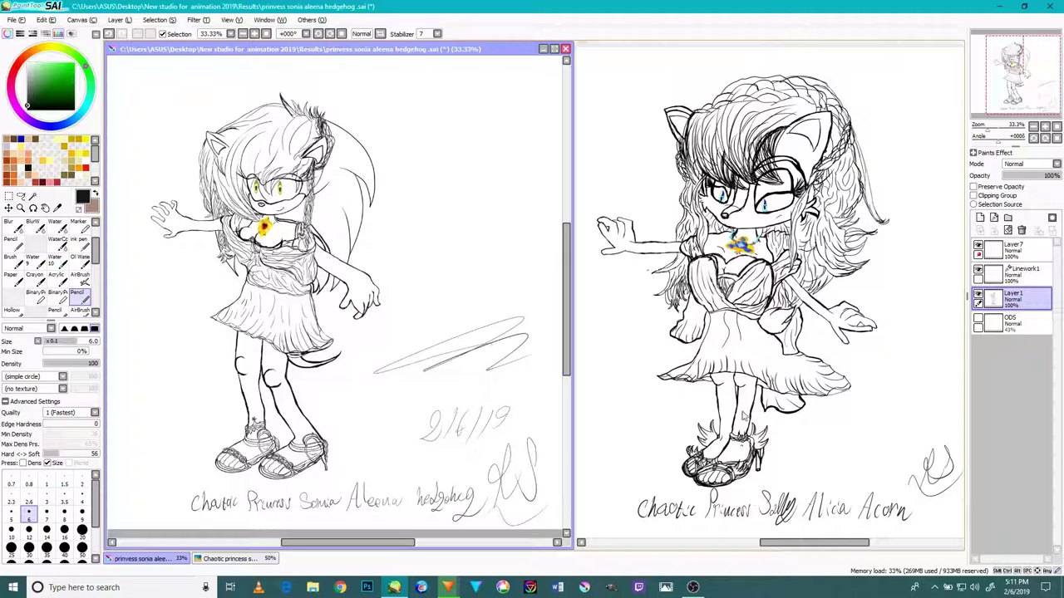
{"action": "left_click", "coordinate": [693, 588]}
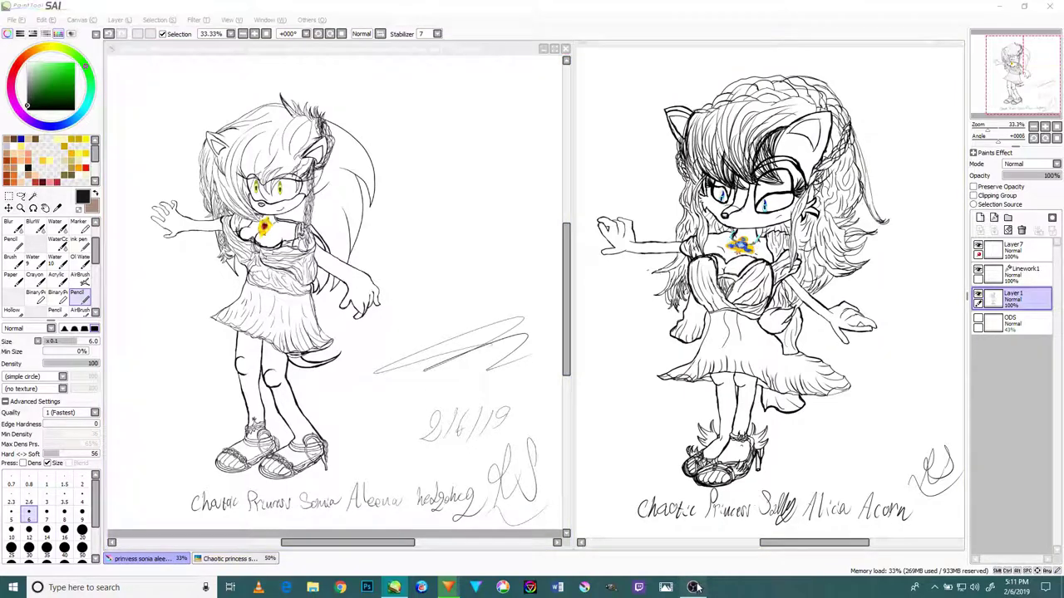